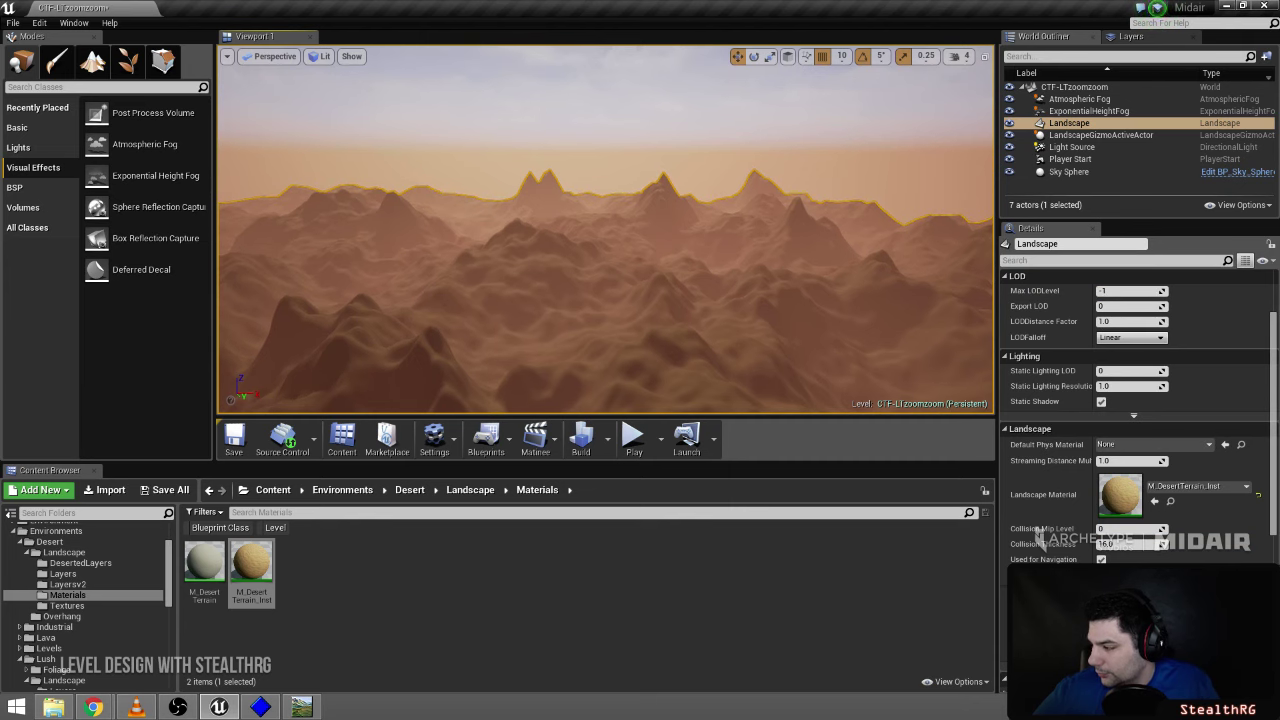
- Set the landscape's X and Y scale to 150
key("d")
key("w")
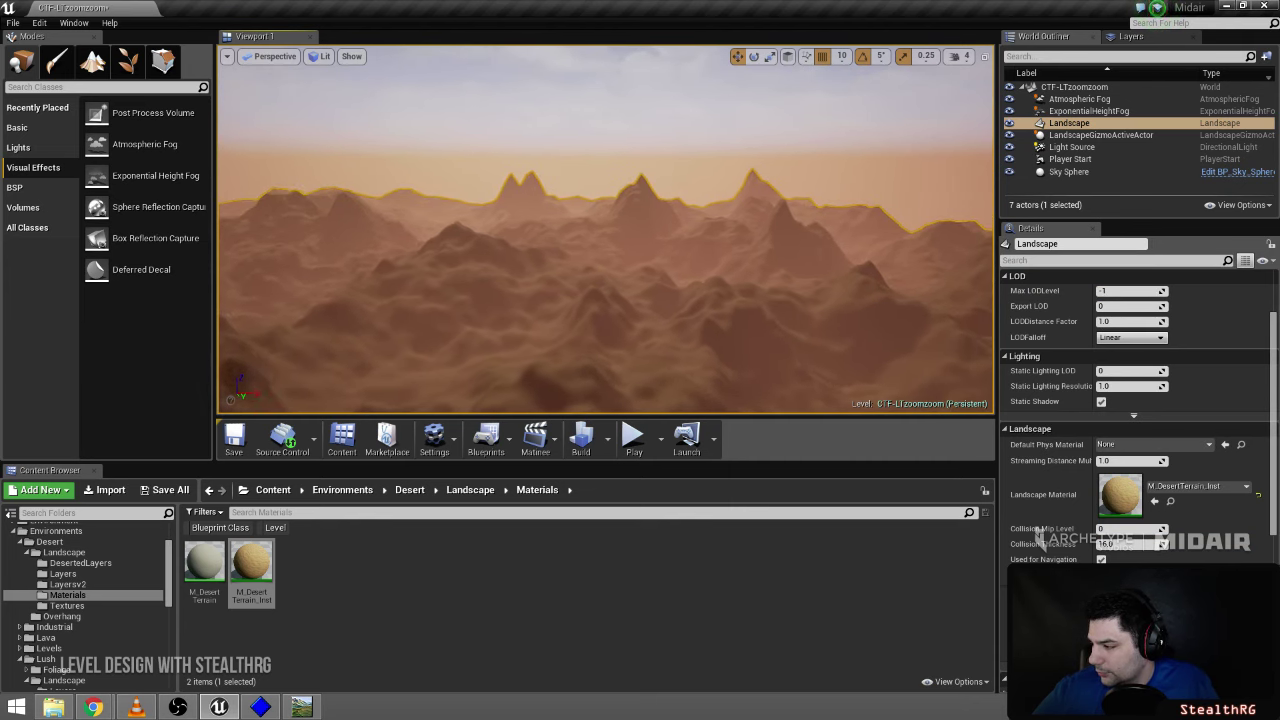
key("w")
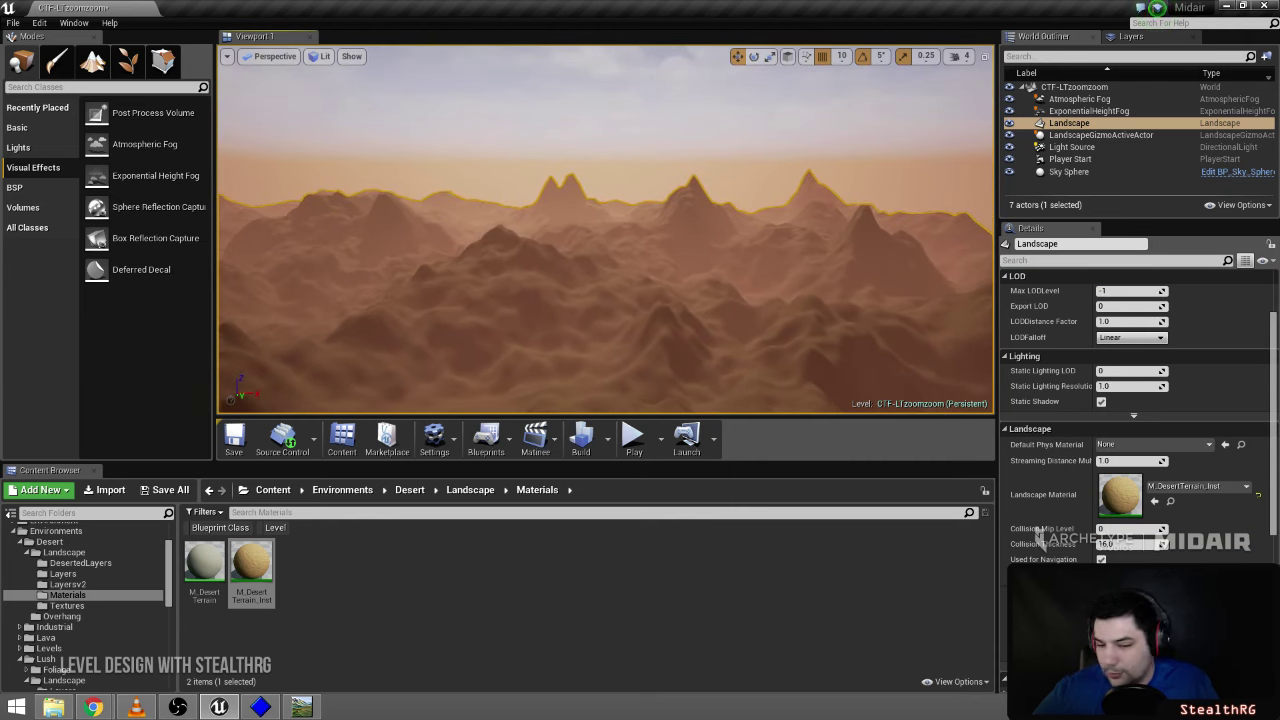
key("w")
mouse_move(606, 230)
right_mouse_down()
mouse_move(600, 300)
mouse_move(540, 235)
mouse_move(607, 230)
right_mouse_up()
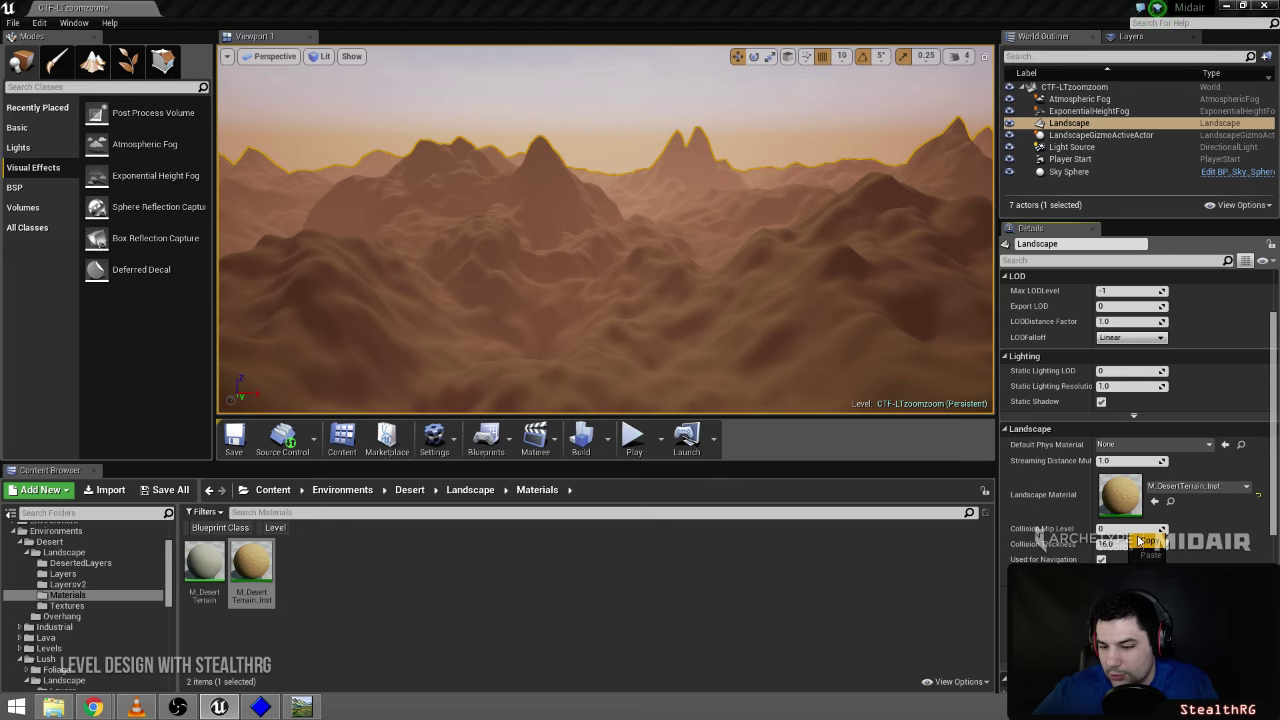
scroll(1230, 352, "up", 2)
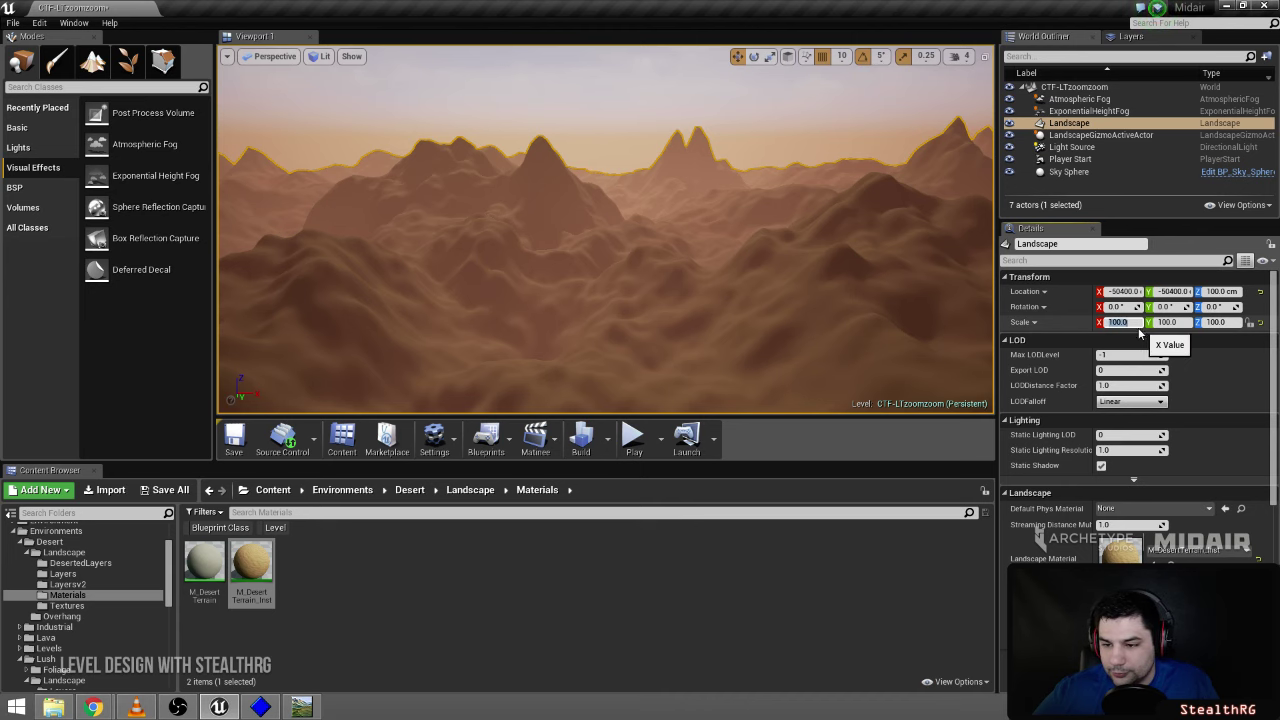
key("s")
right_click_drag(850, 290, 940, 280)
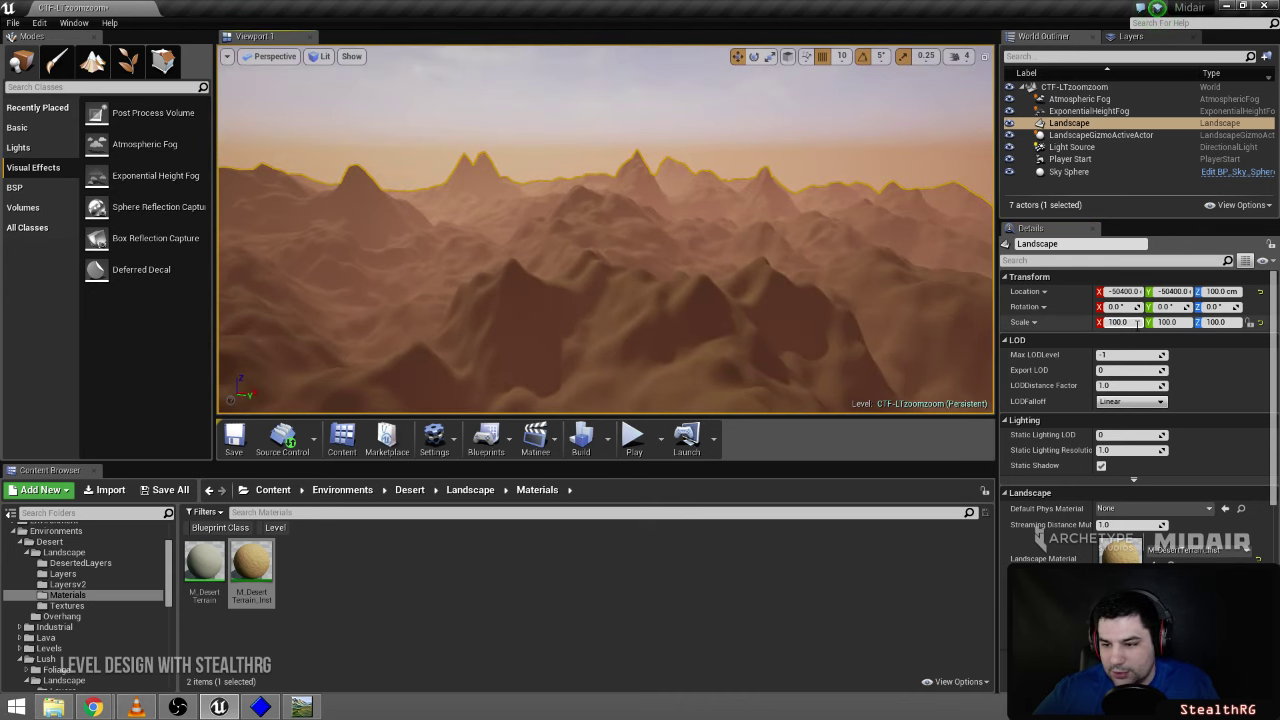
type("150")
key("Return")
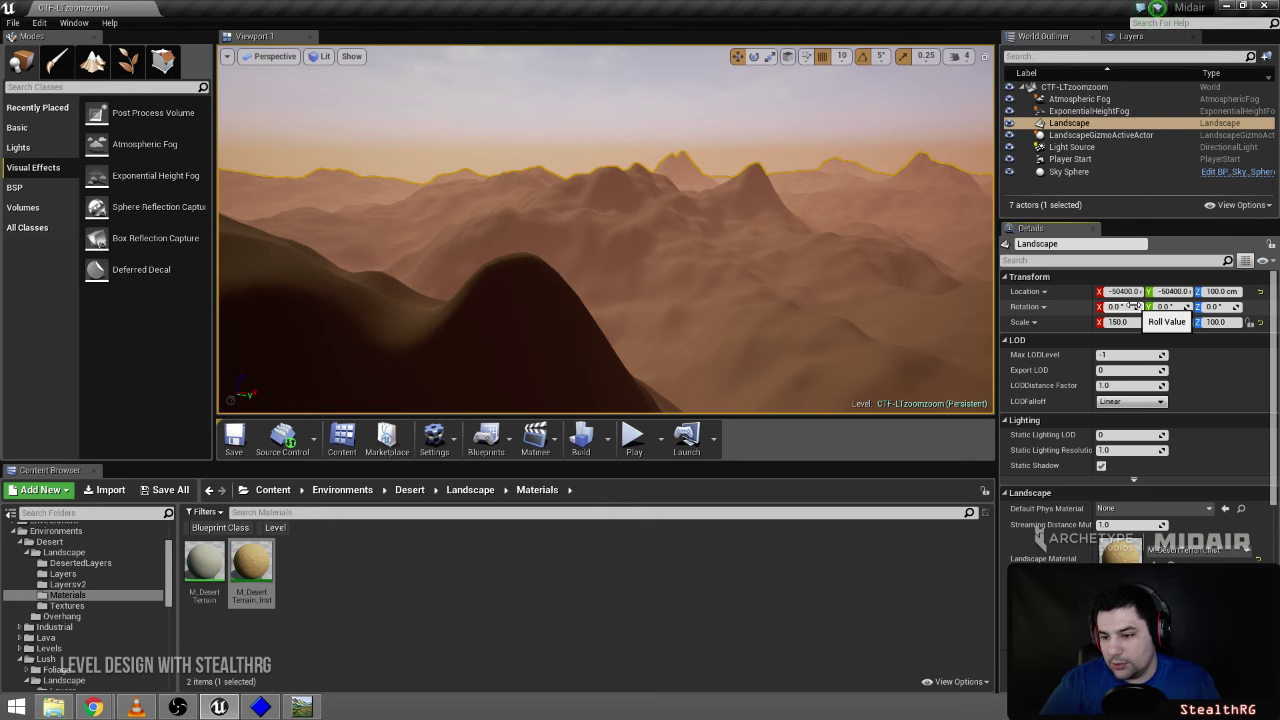
- Playtest the level full screen with the second weapon, travelling over the hills to judge the widened terrain, and end the session
right_click_drag(714, 213, 706, 215)
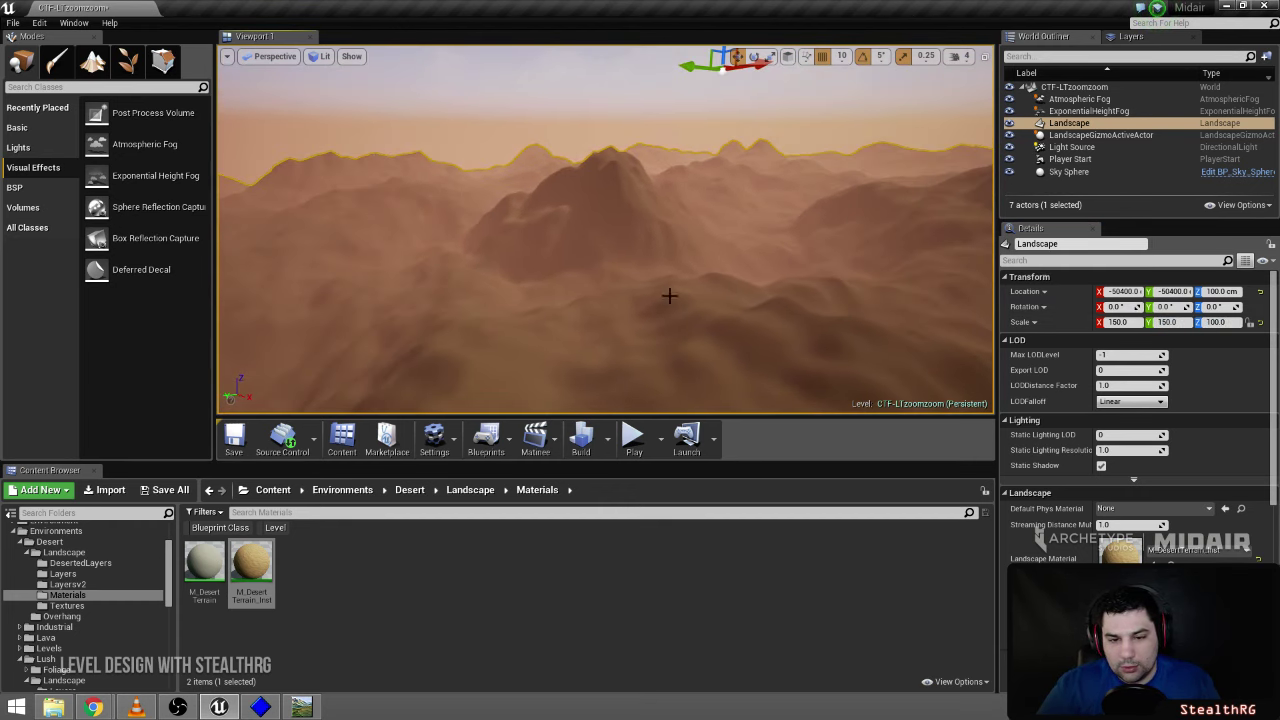
left_click(635, 437)
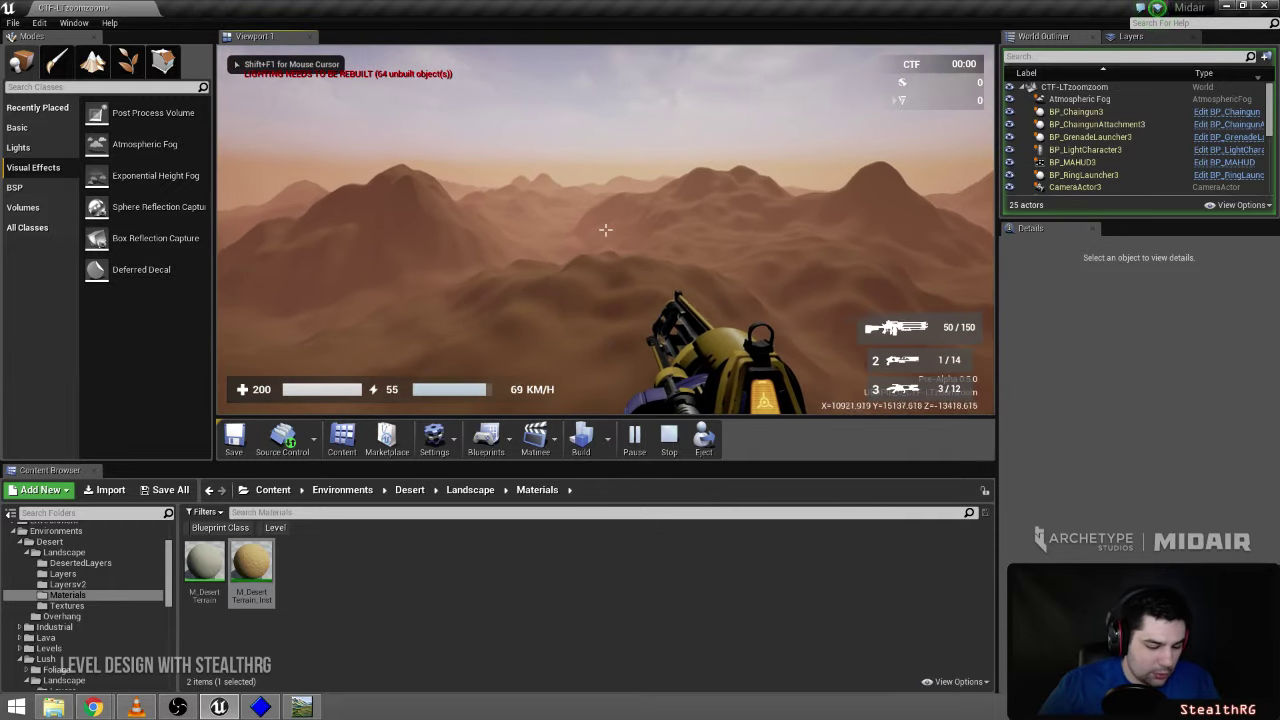
key("F11")
key("2")
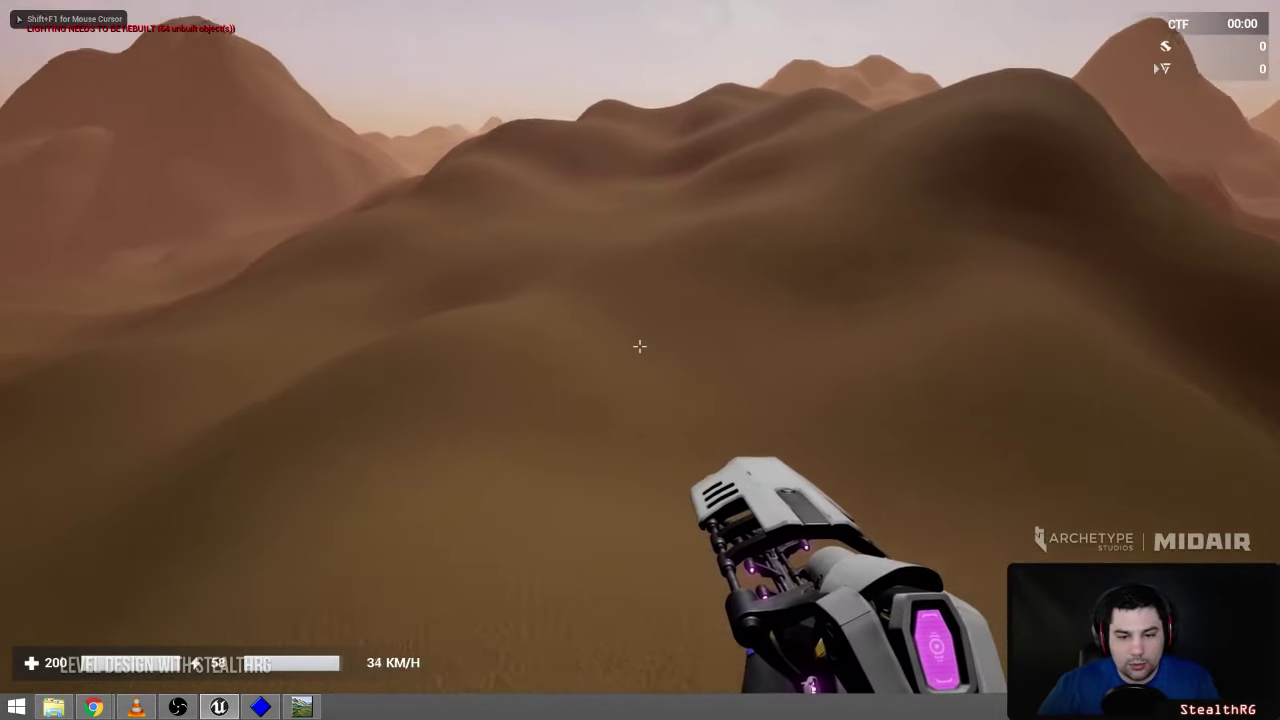
key("w")
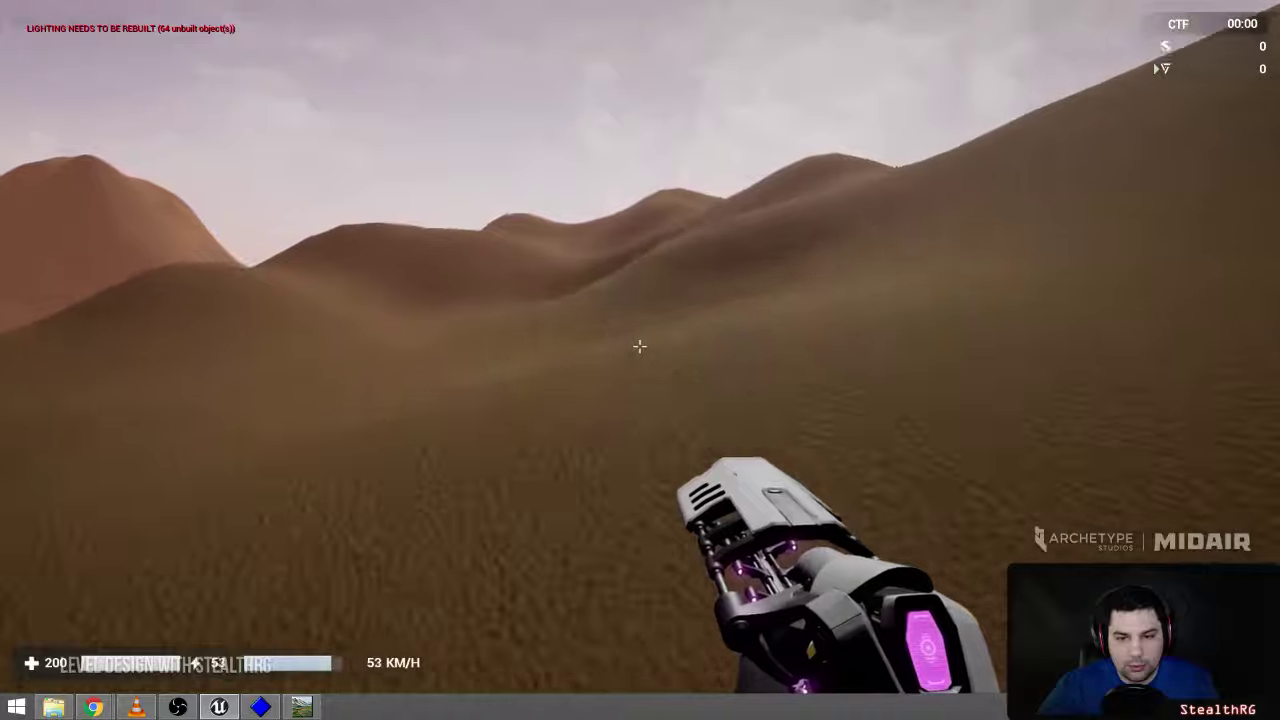
key("w")
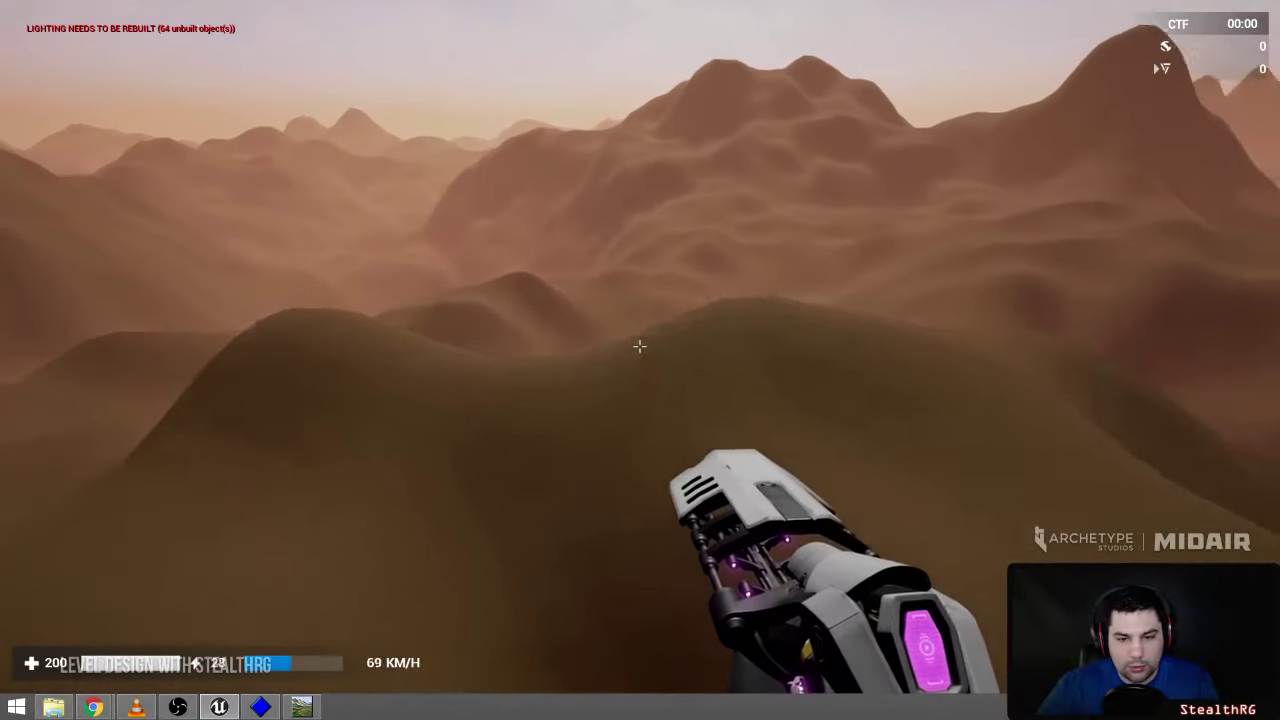
key("w")
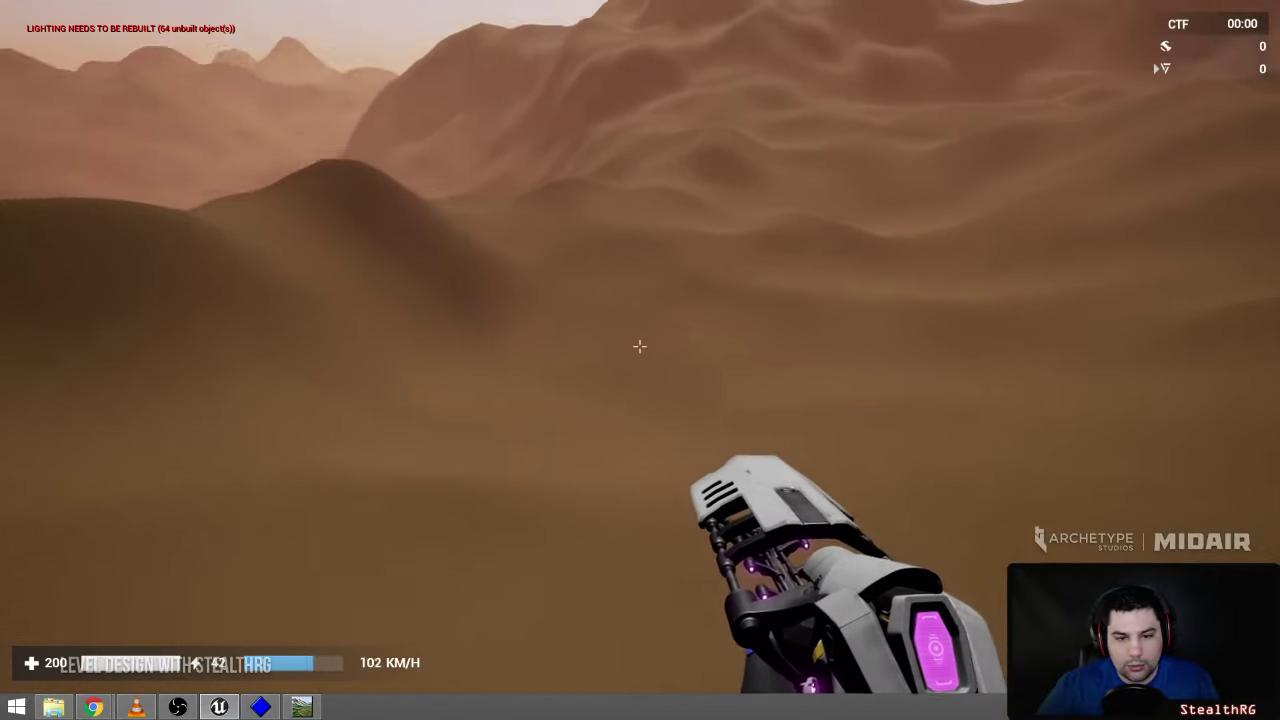
key("w")
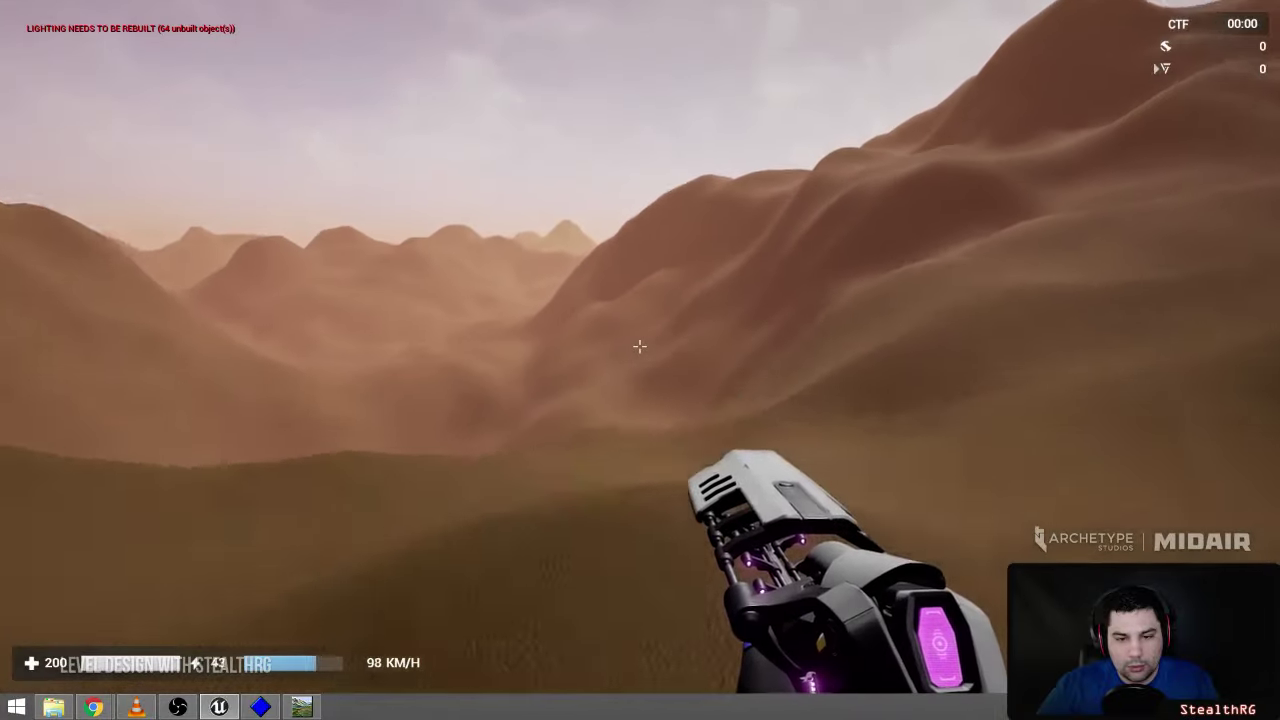
key("w")
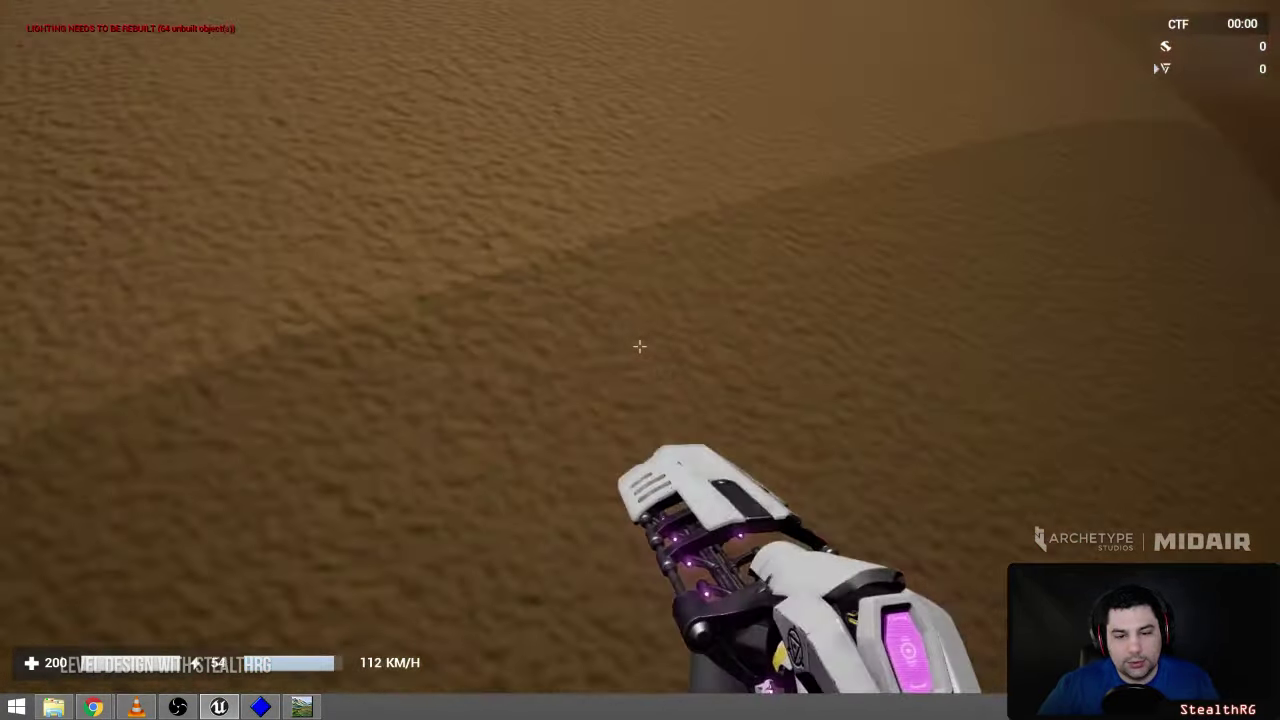
left_click(640, 346)
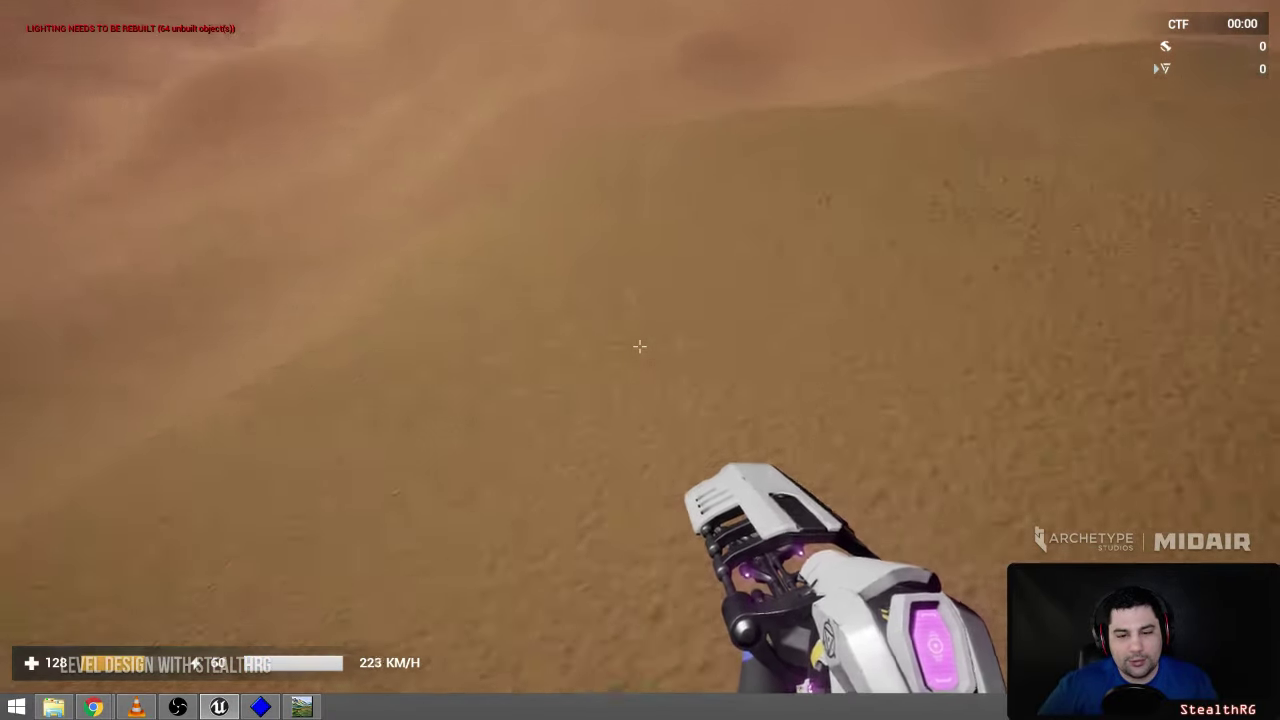
left_click(640, 346)
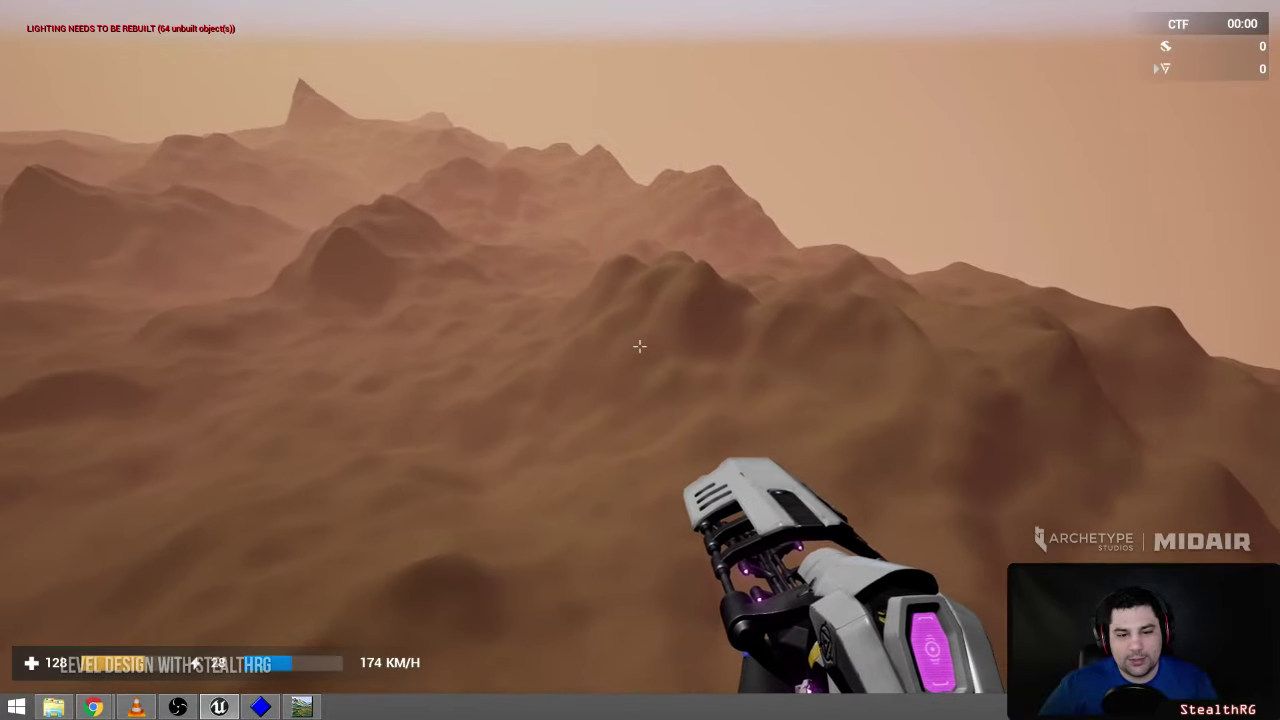
key("Escape")
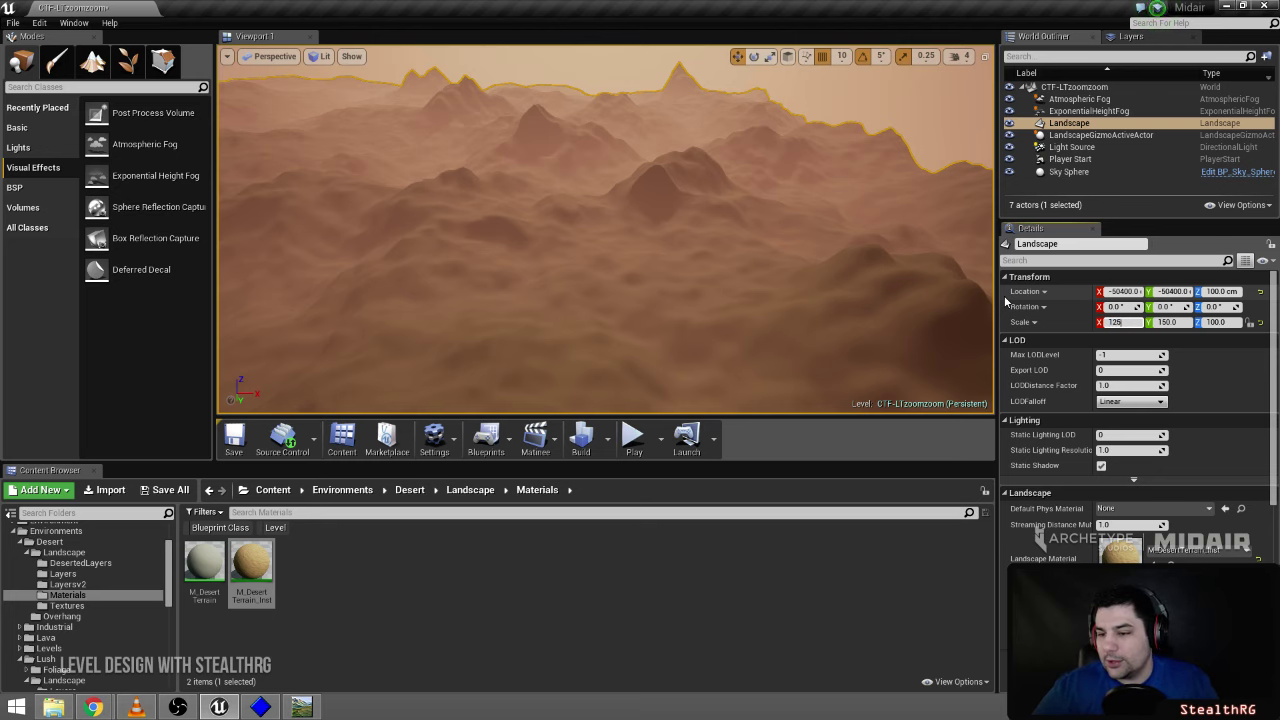
- Set the landscape's X and Y scale to 125
key("Tab")
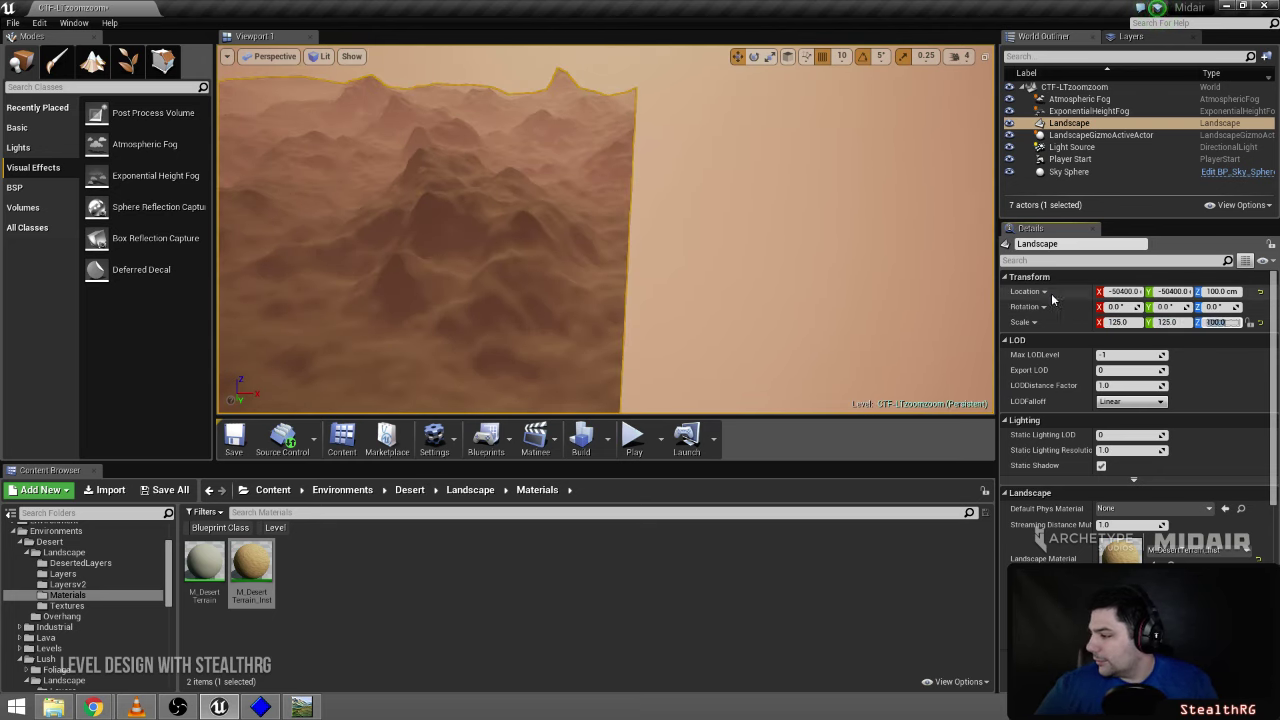
right_click_drag(667, 321, 492, 282)
- Playtest the rescaled terrain full screen with the second weapon, skiing and jetting across the slopes to examine how they flow
left_click(632, 440)
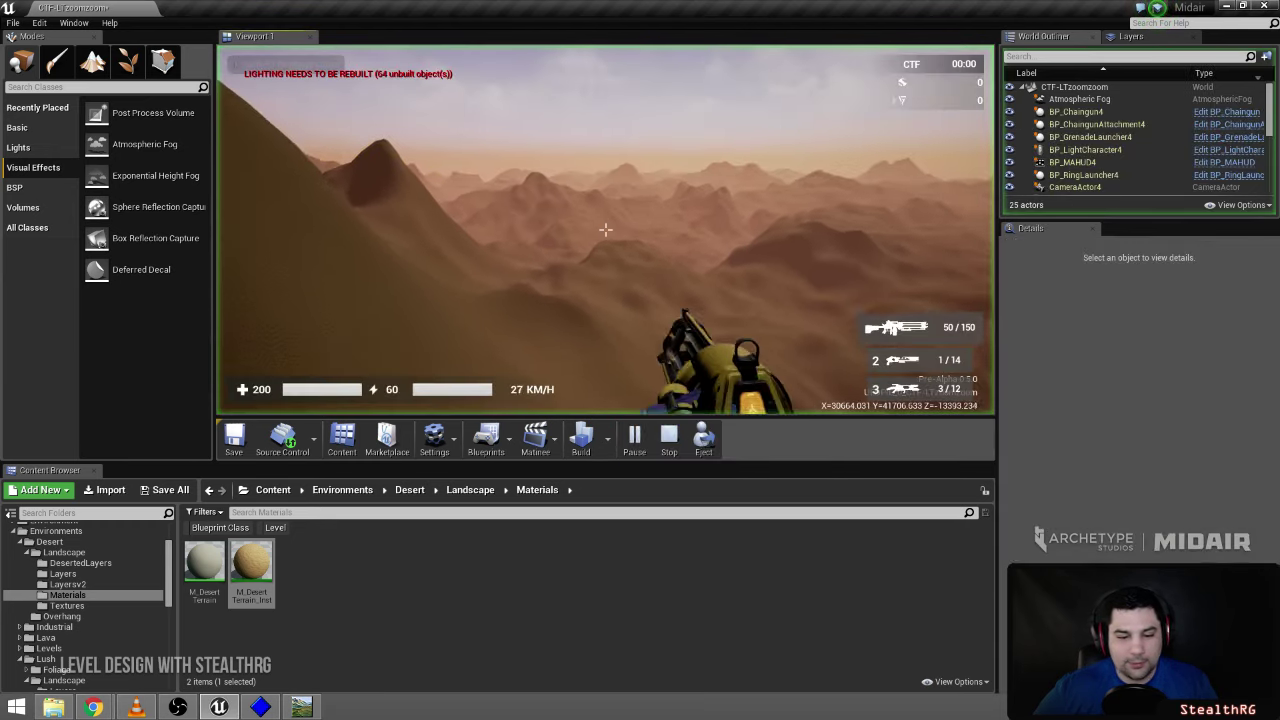
key("F11")
key("2")
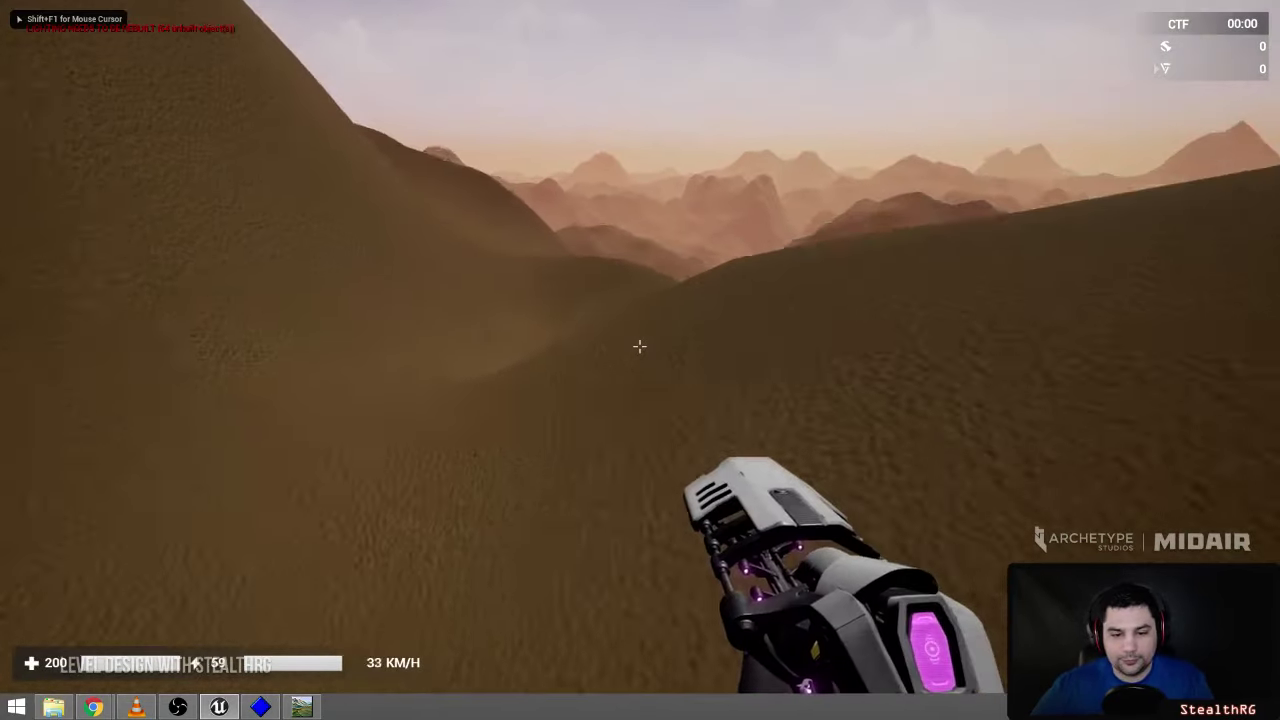
key("w")
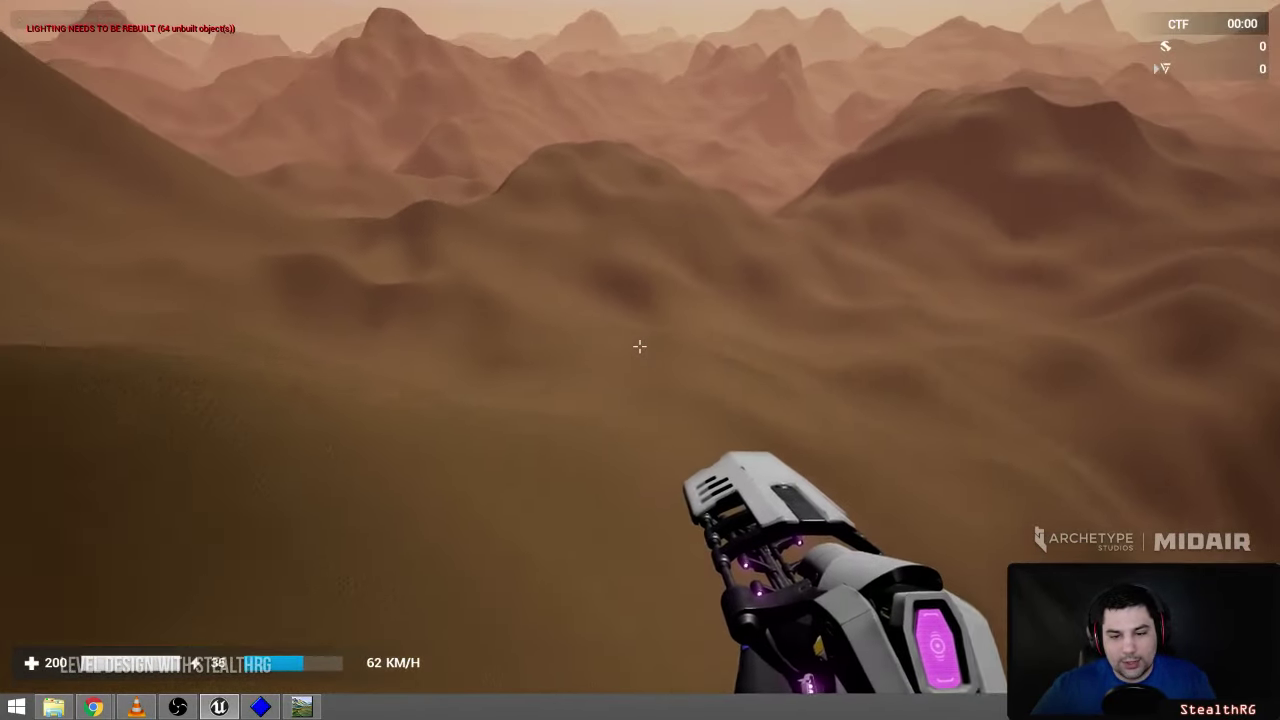
key("w")
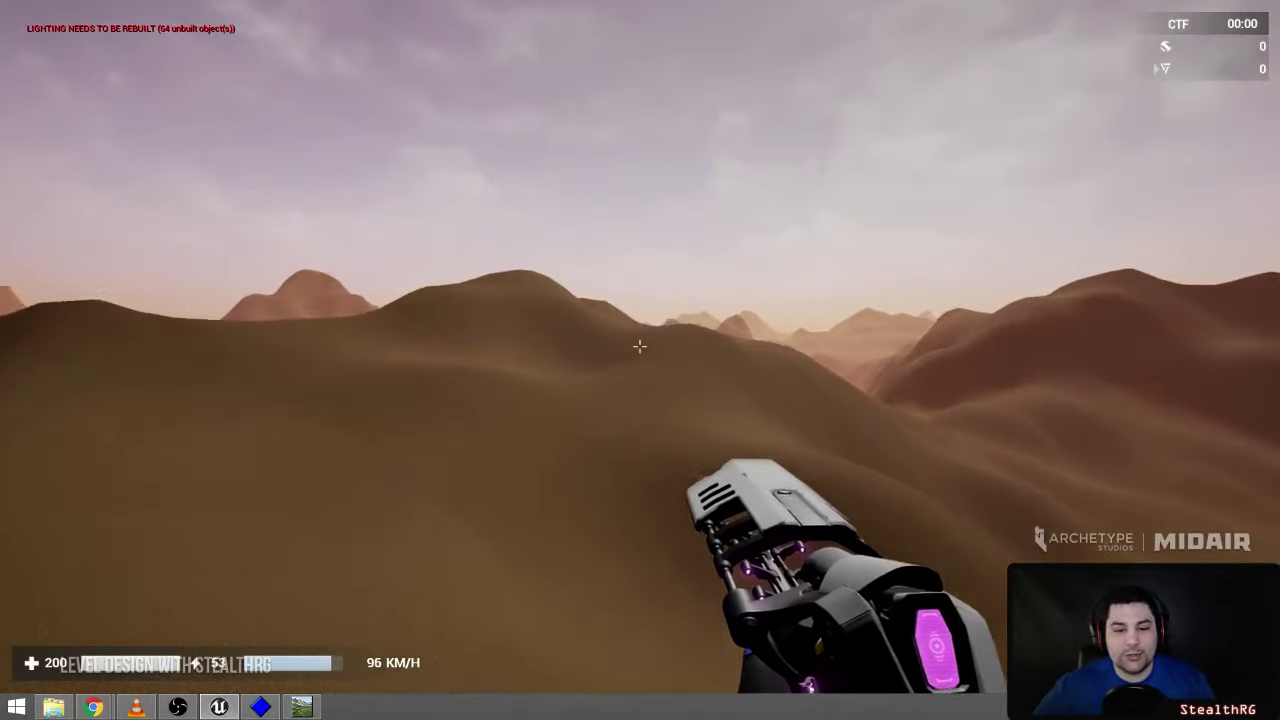
key("w")
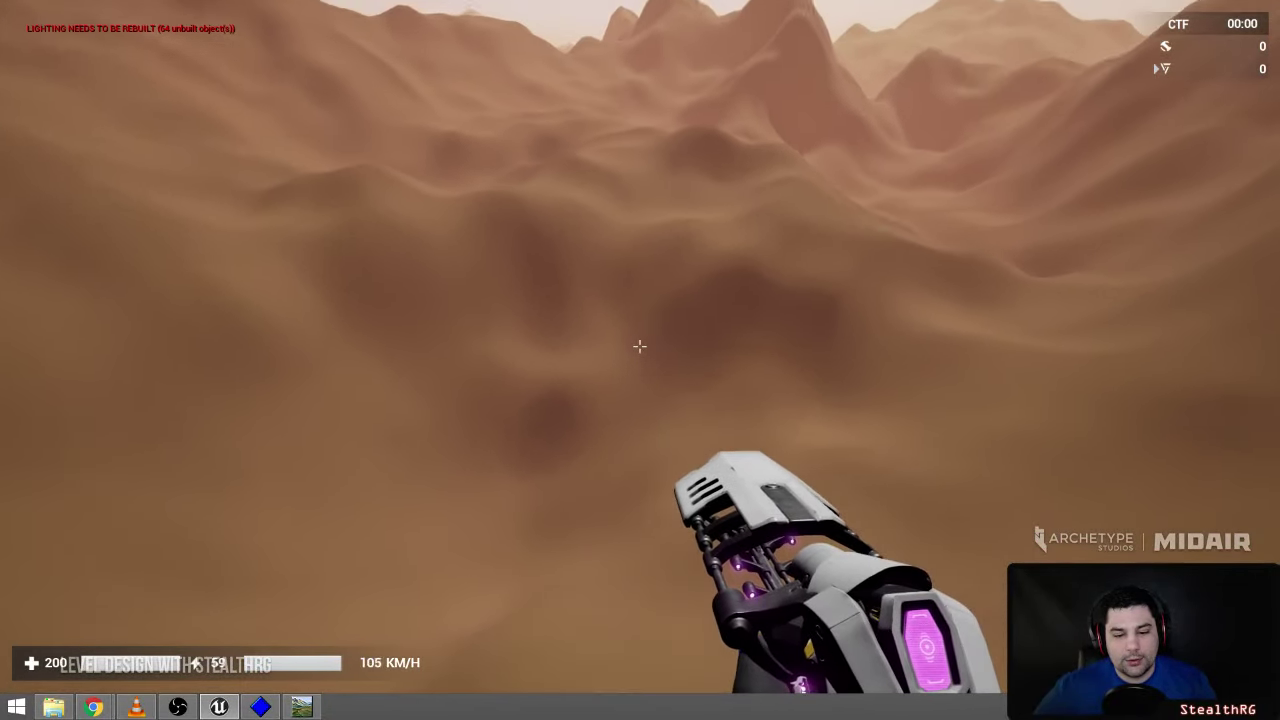
key("space")
key("space")
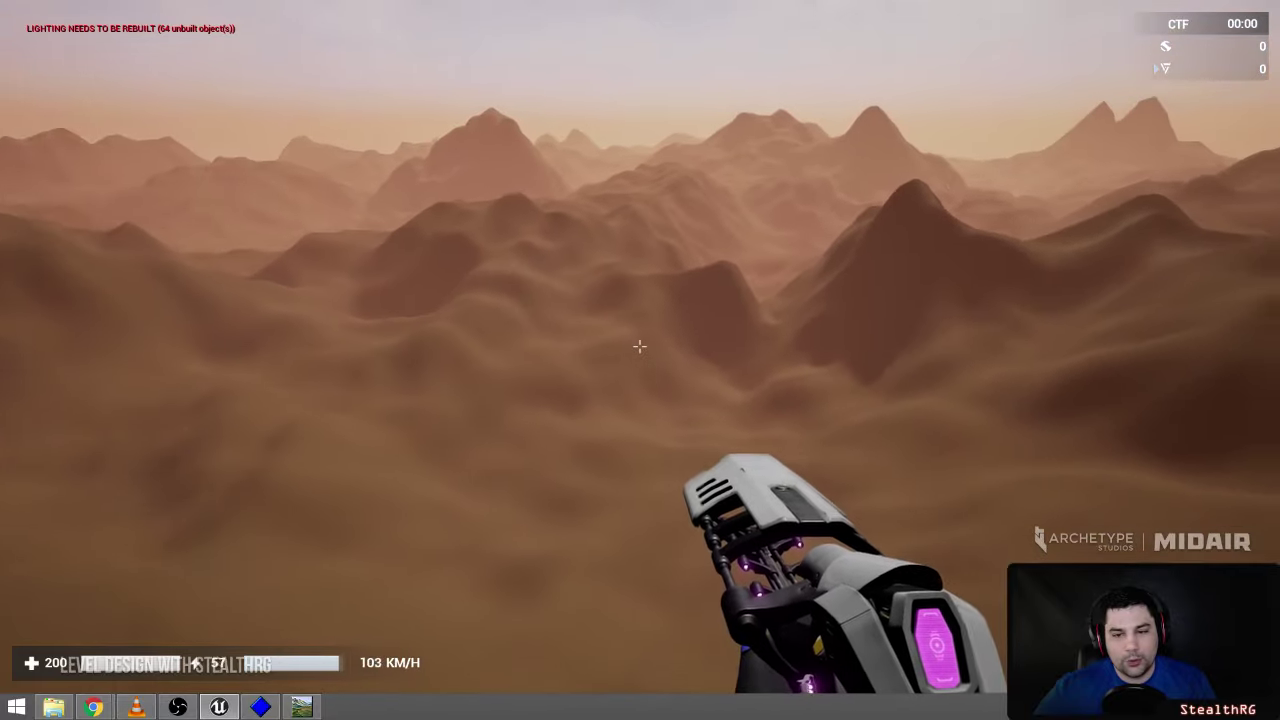
key("space")
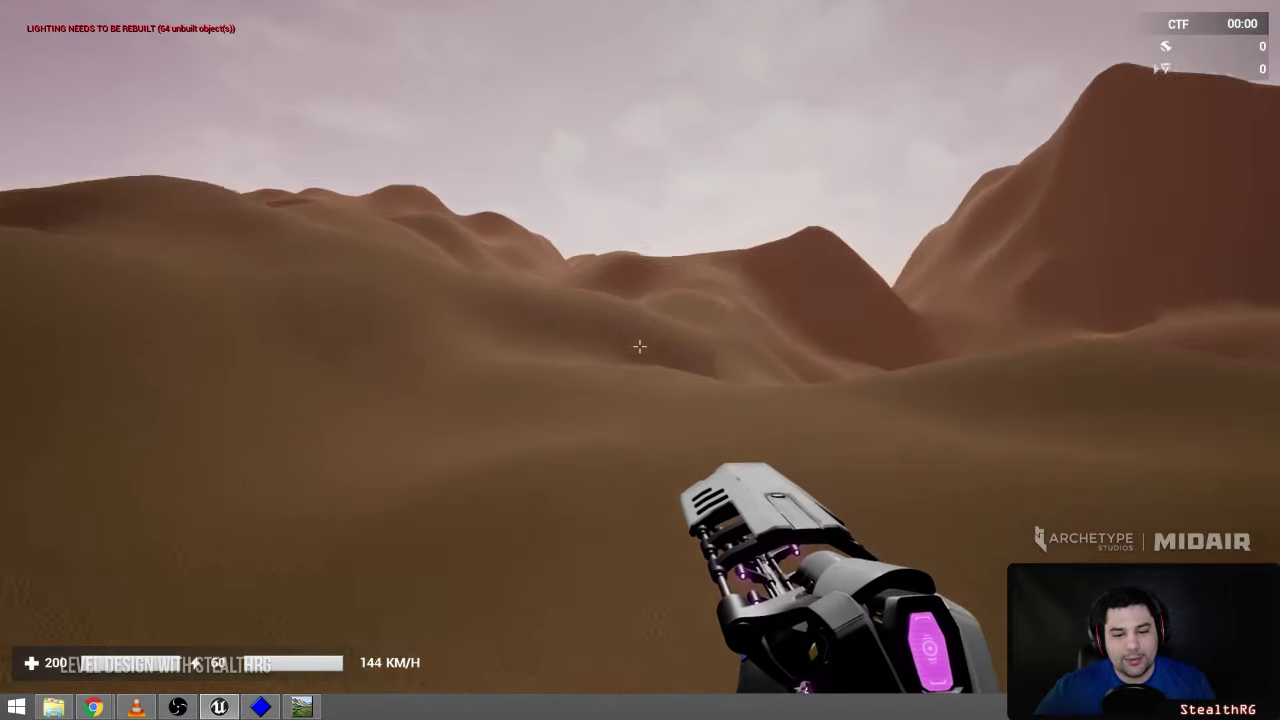
key("space")
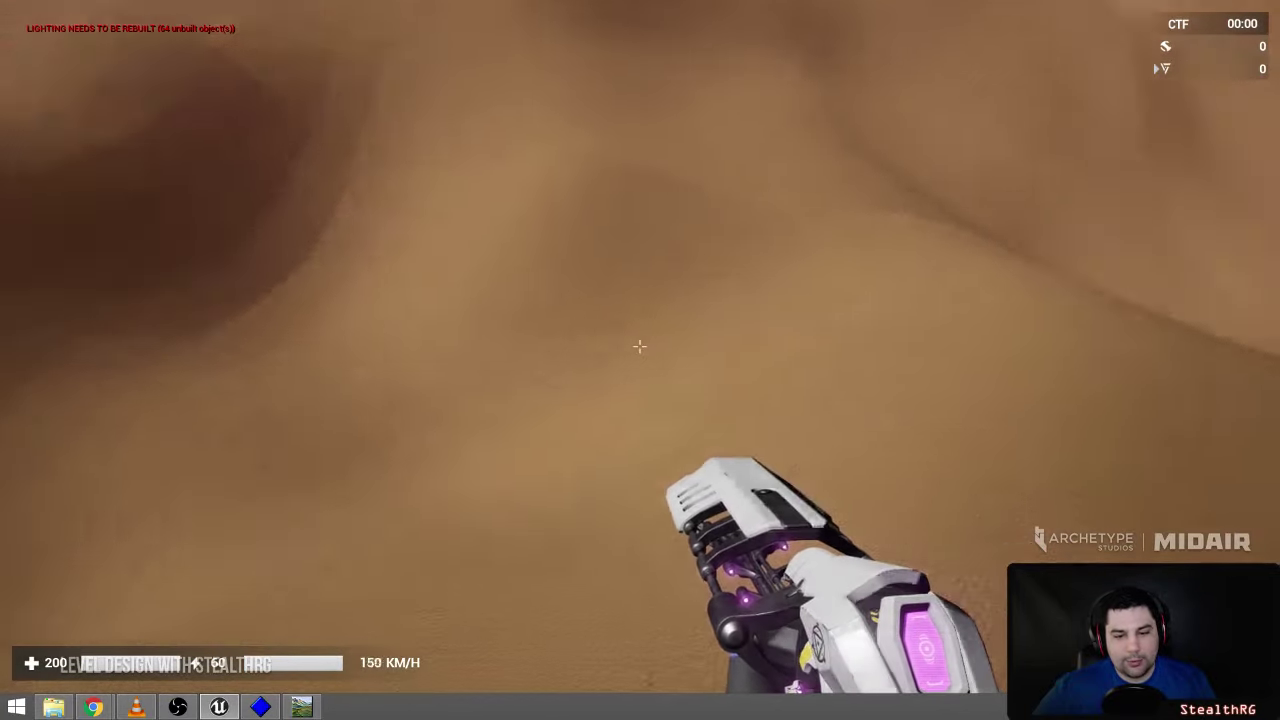
left_click(640, 346)
key("space")
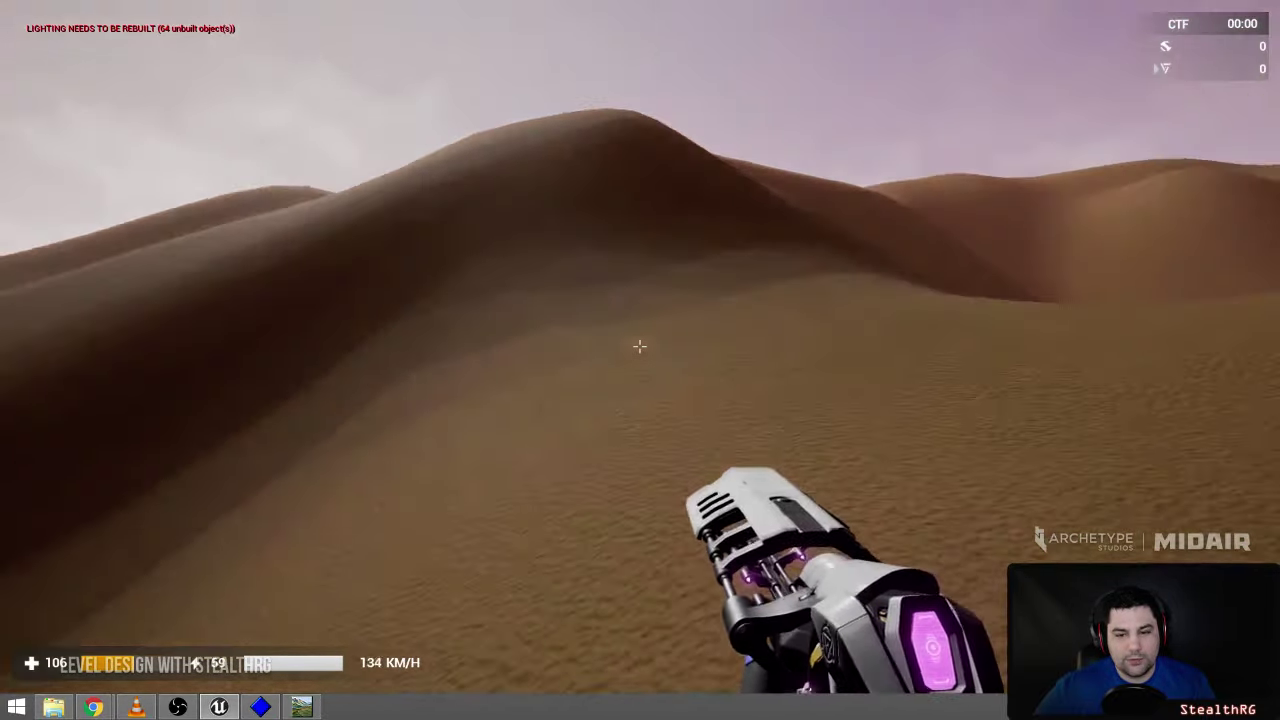
right_click(640, 346)
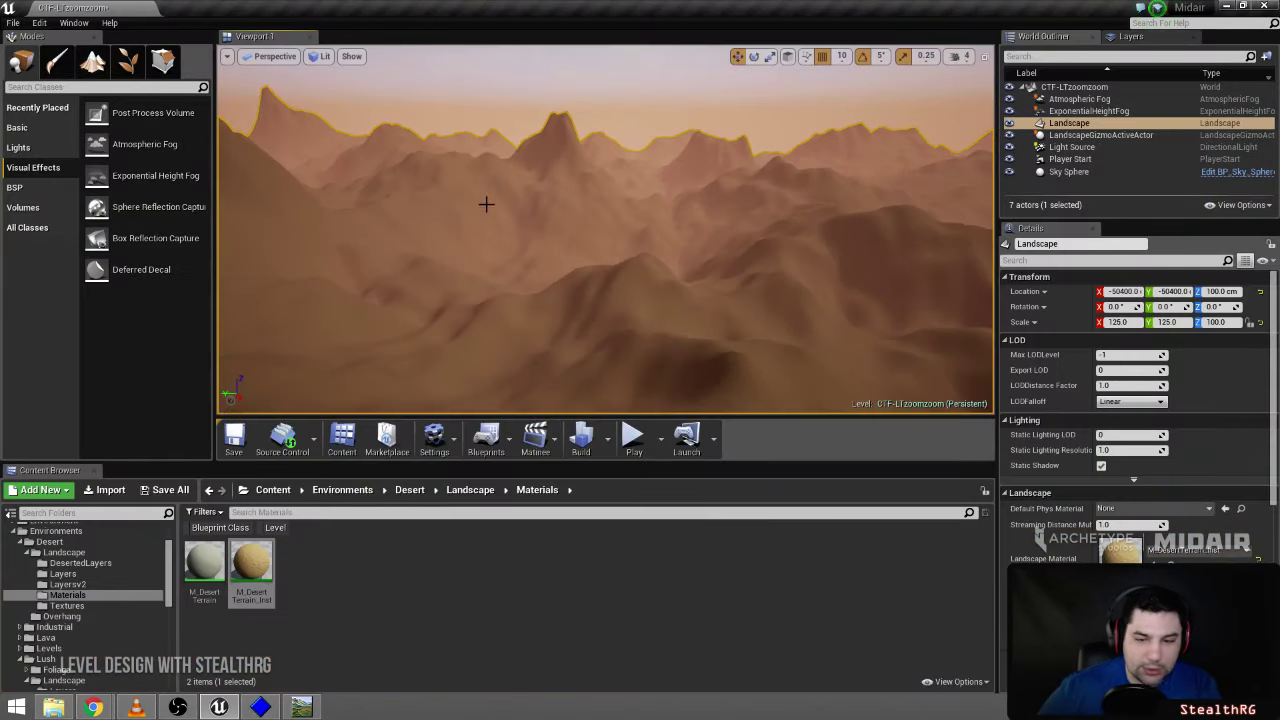
- Set the landscape's X and Y scale to 100 and its Z scale to 75
right_click_drag(486, 204, 636, 150)
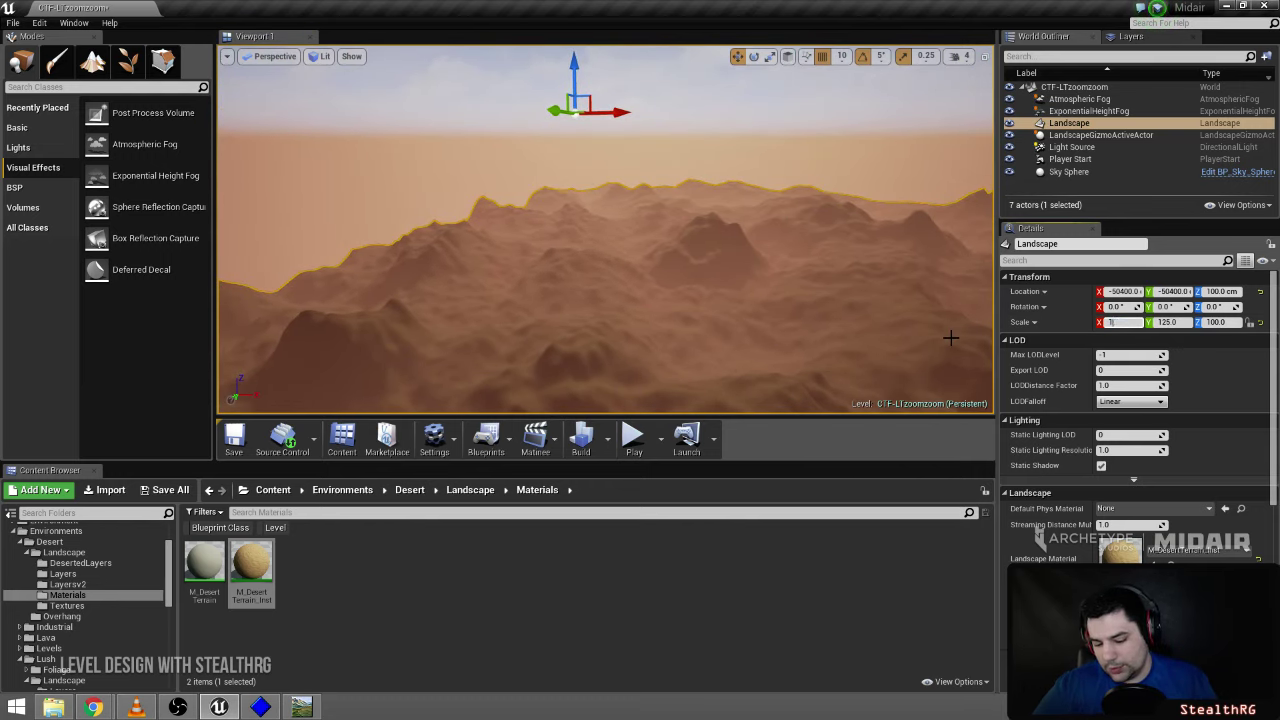
type("75")
key("Return")
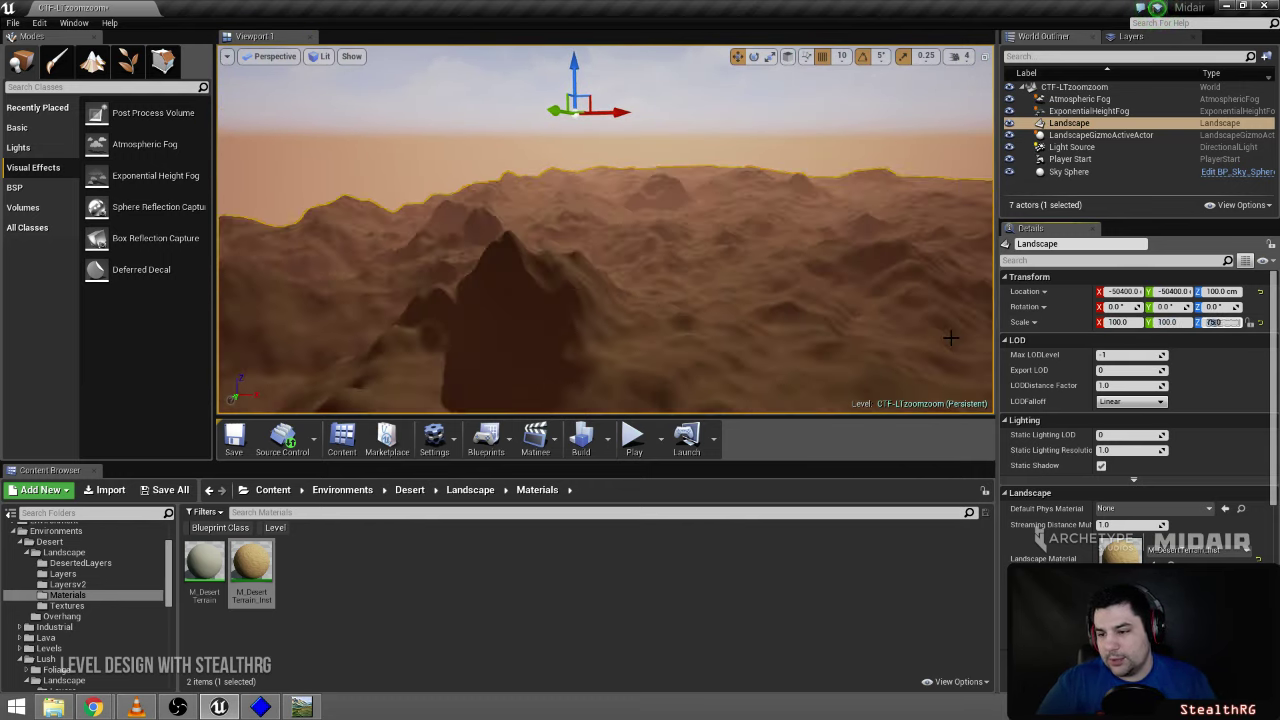
right_click_drag(606, 218, 644, 232)
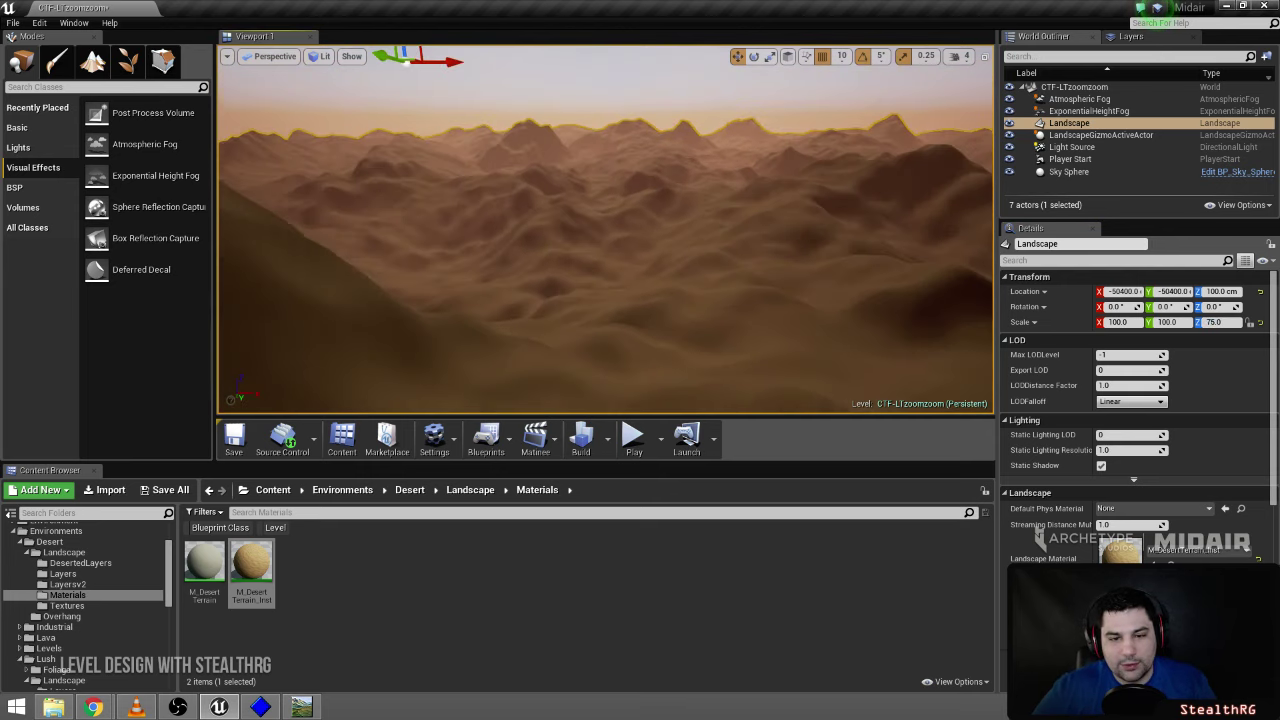
- Playtest the flattened landscape full screen to check hill height and movement, and end the session
left_click(633, 440)
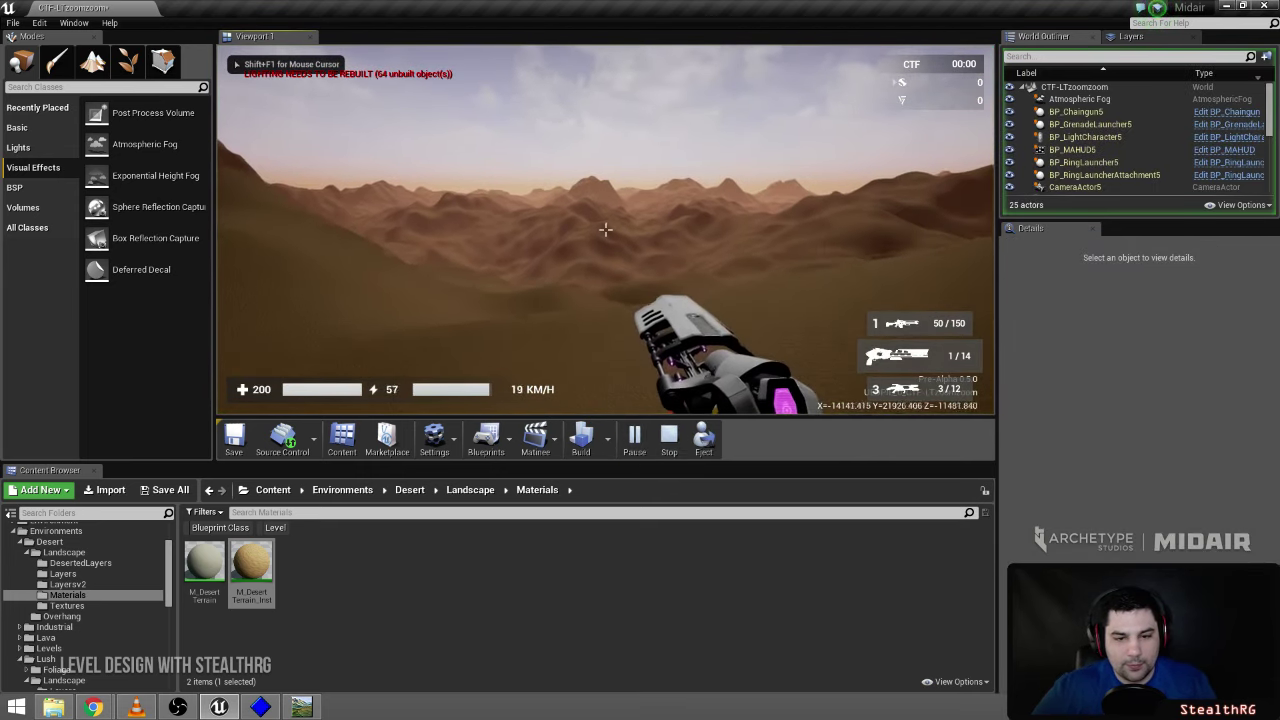
key("F11")
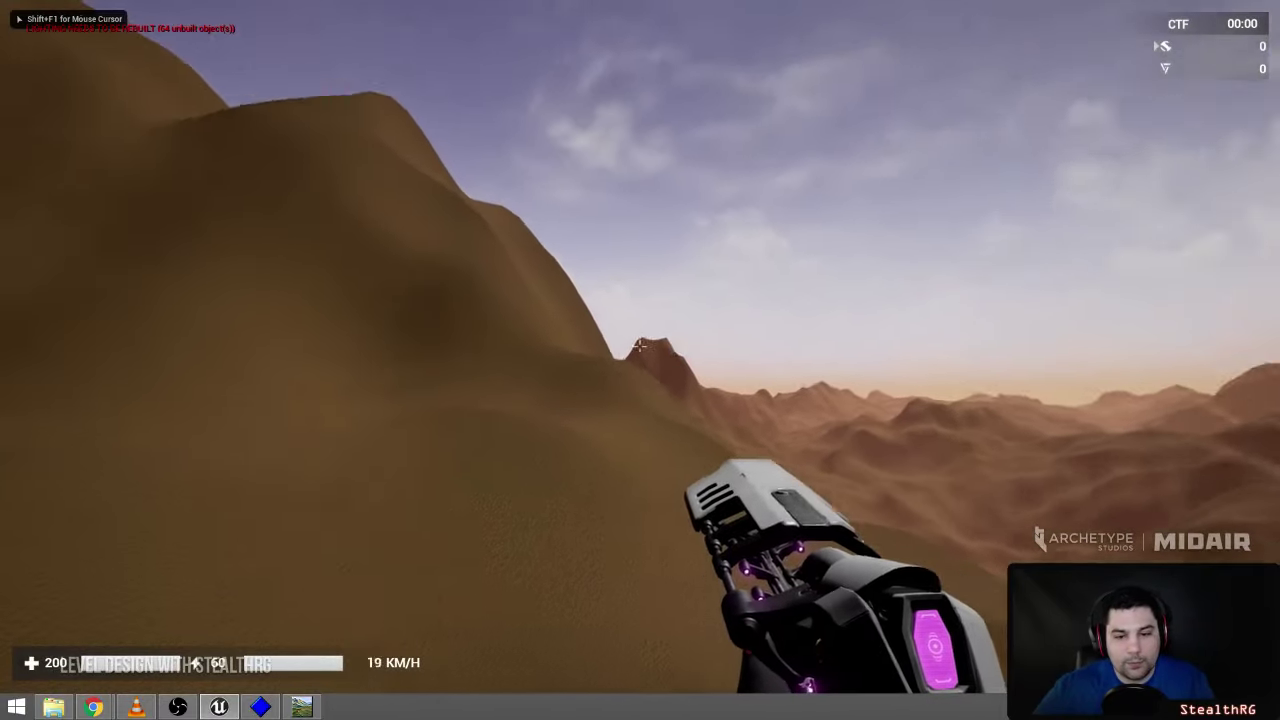
key("w")
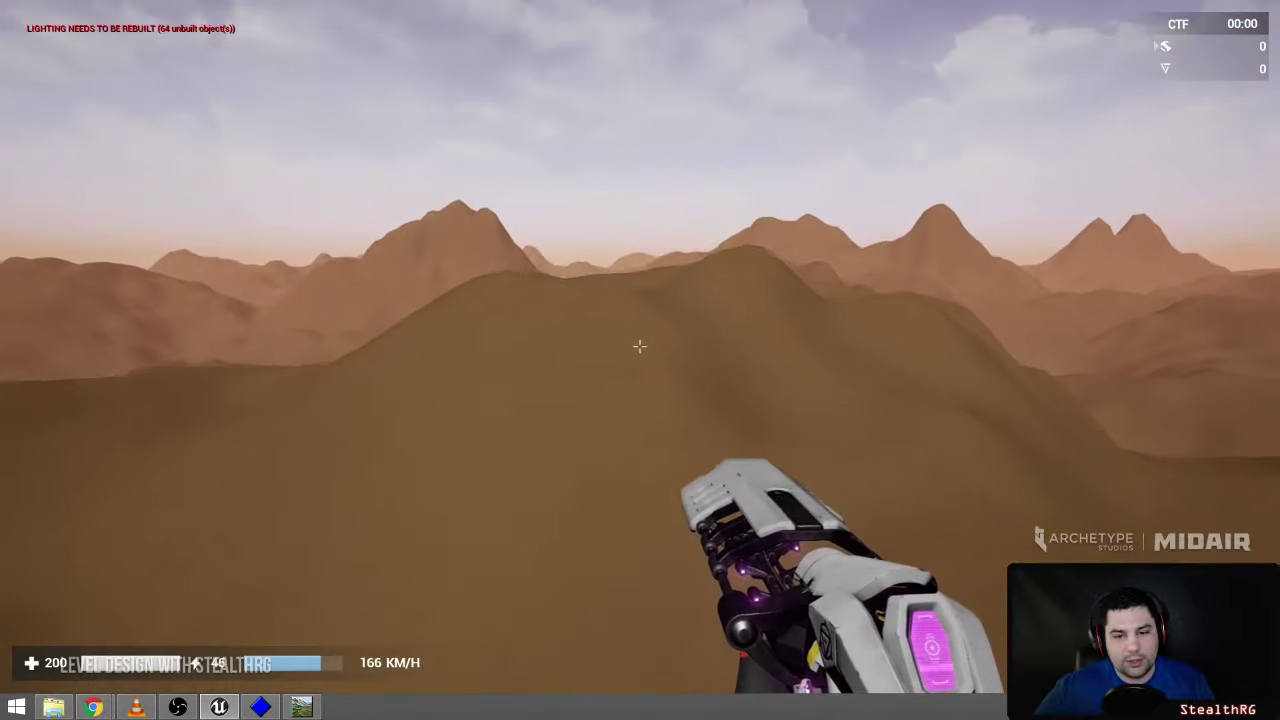
key("Escape")
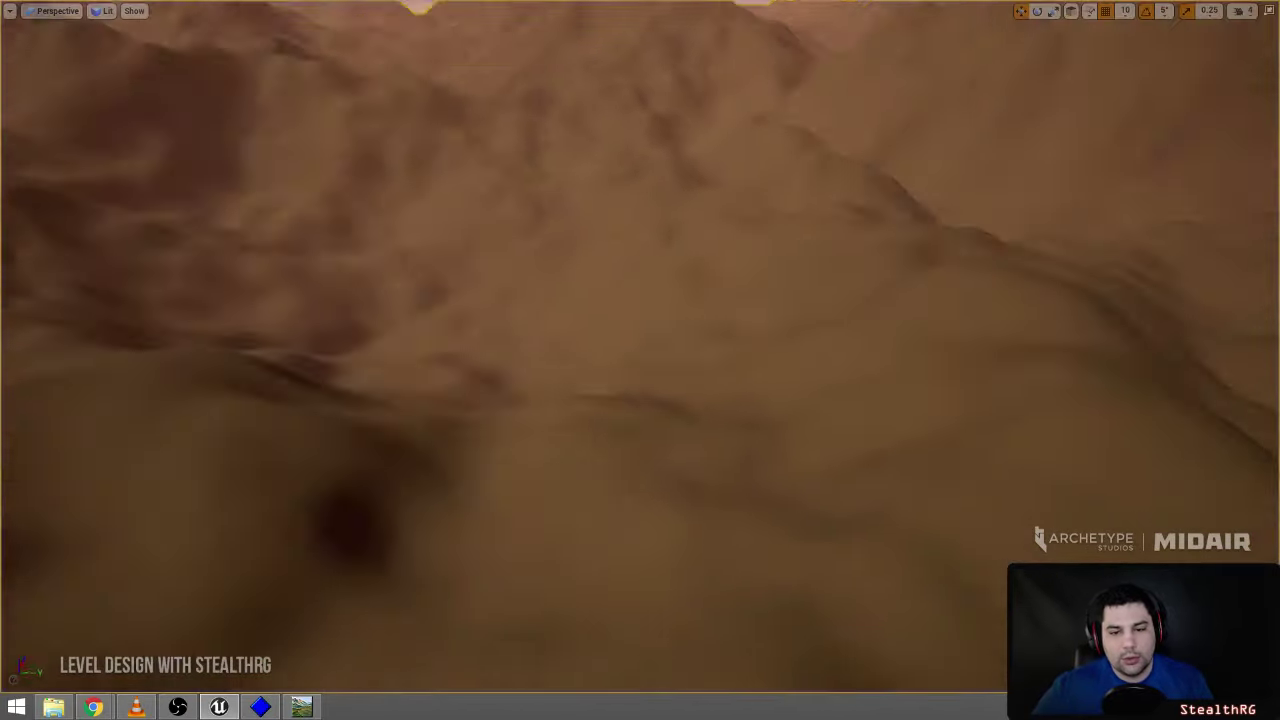
- Fly over the flattened landscape full screen to examine its peaks and valleys, and return to the normal editor layout
right_click_drag(640, 360, 69, 281)
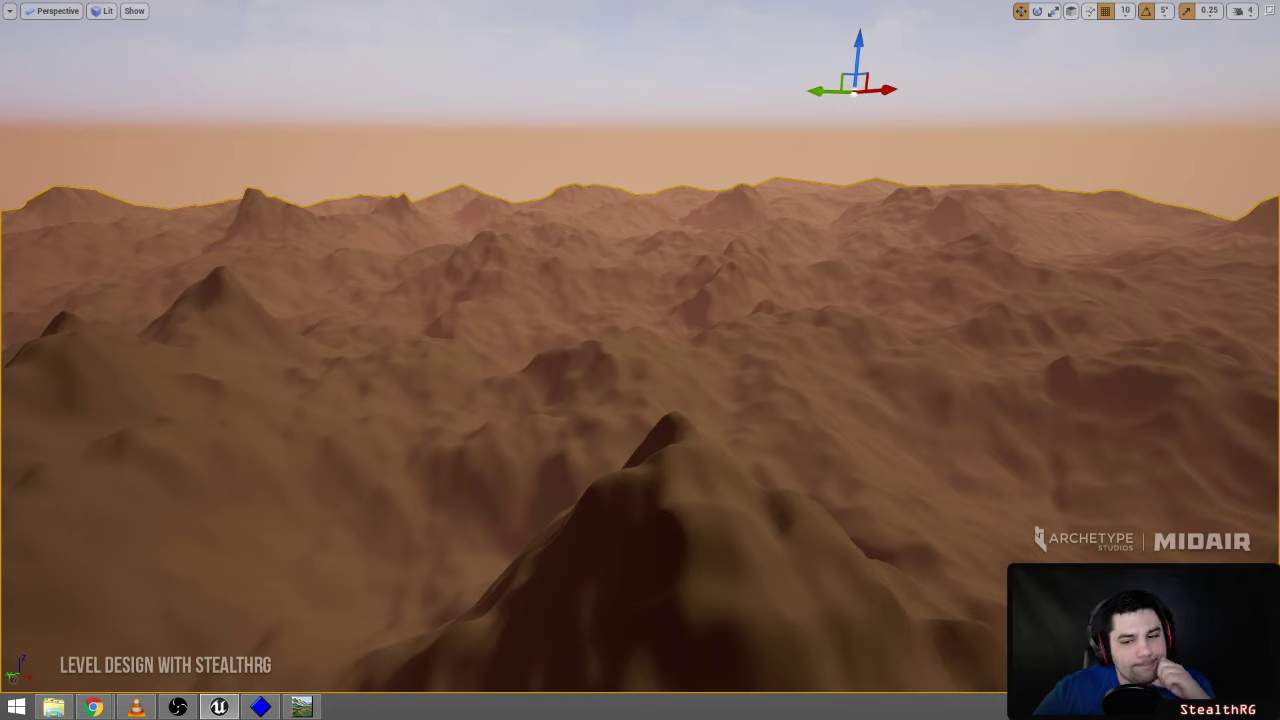
right_click_drag(69, 281, 69, 279)
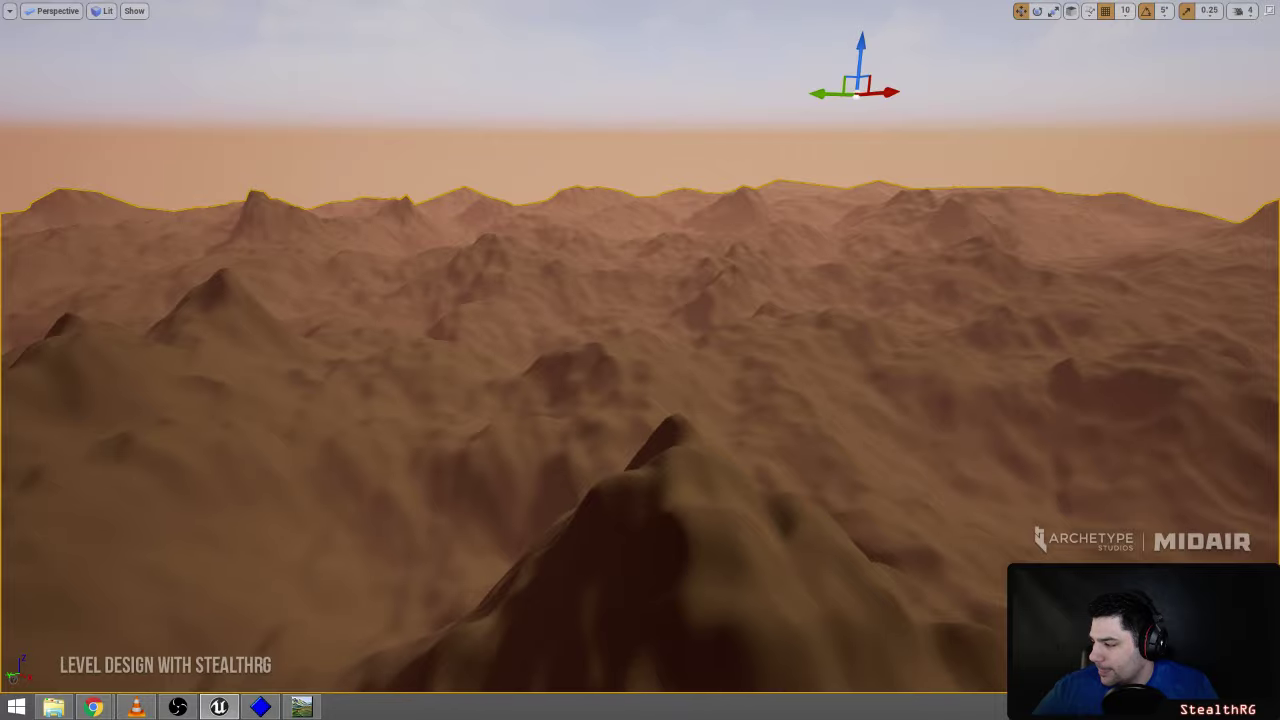
key("w")
right_click_drag(640, 360, 746, 385)
key("s")
key("w")
key("w")
key("s")
key("F11")
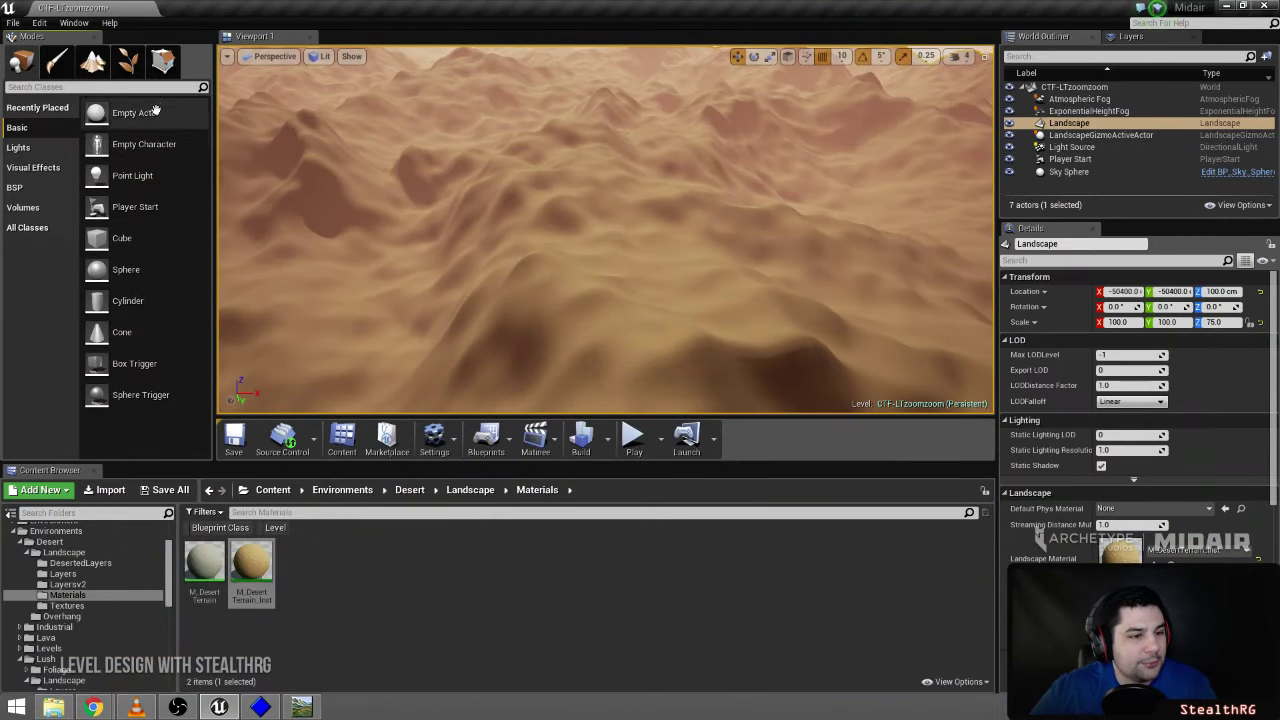
- Place a cube on the ridge in the foreground and scale it uniformly to 17.5
left_click_drag(118, 238, 616, 318)
key("e")
key("r")
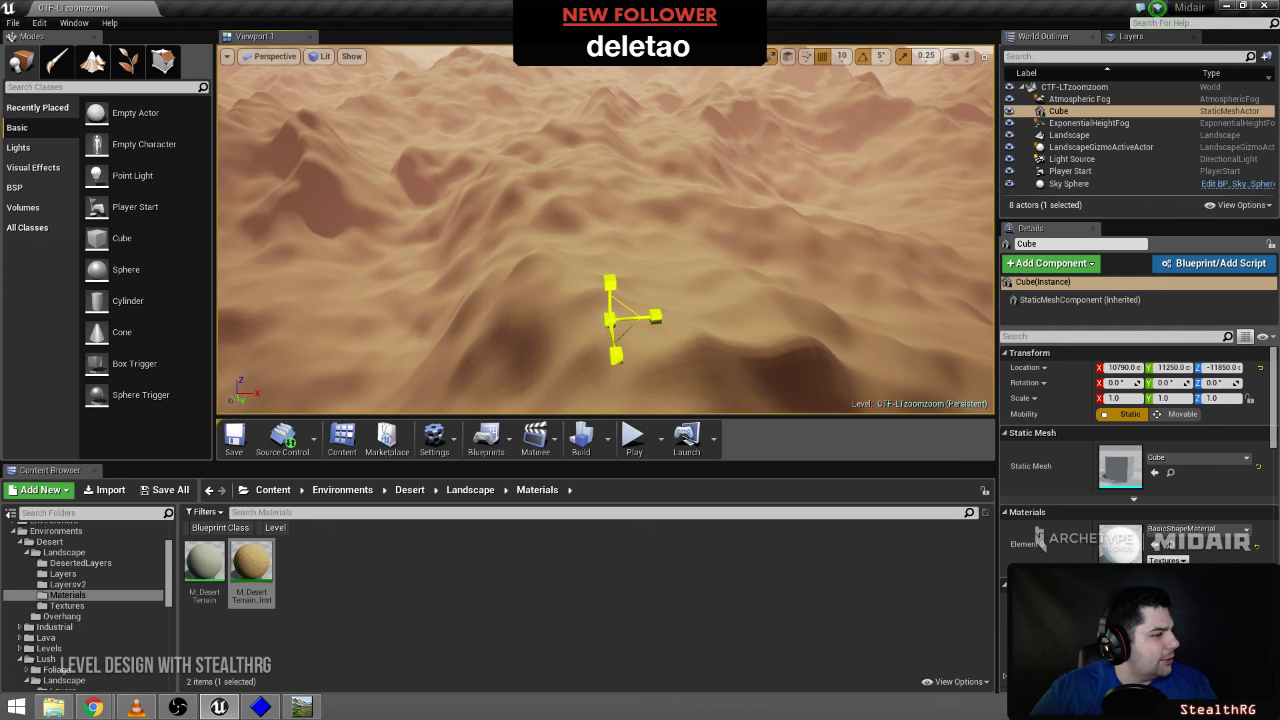
left_click_drag(610, 319, 612, 280)
- Rotate the cube about its vertical axis to about -45°
right_click_drag(538, 261, 488, 226)
key("space")
key("space")
left_click_drag(731, 342, 795, 345)
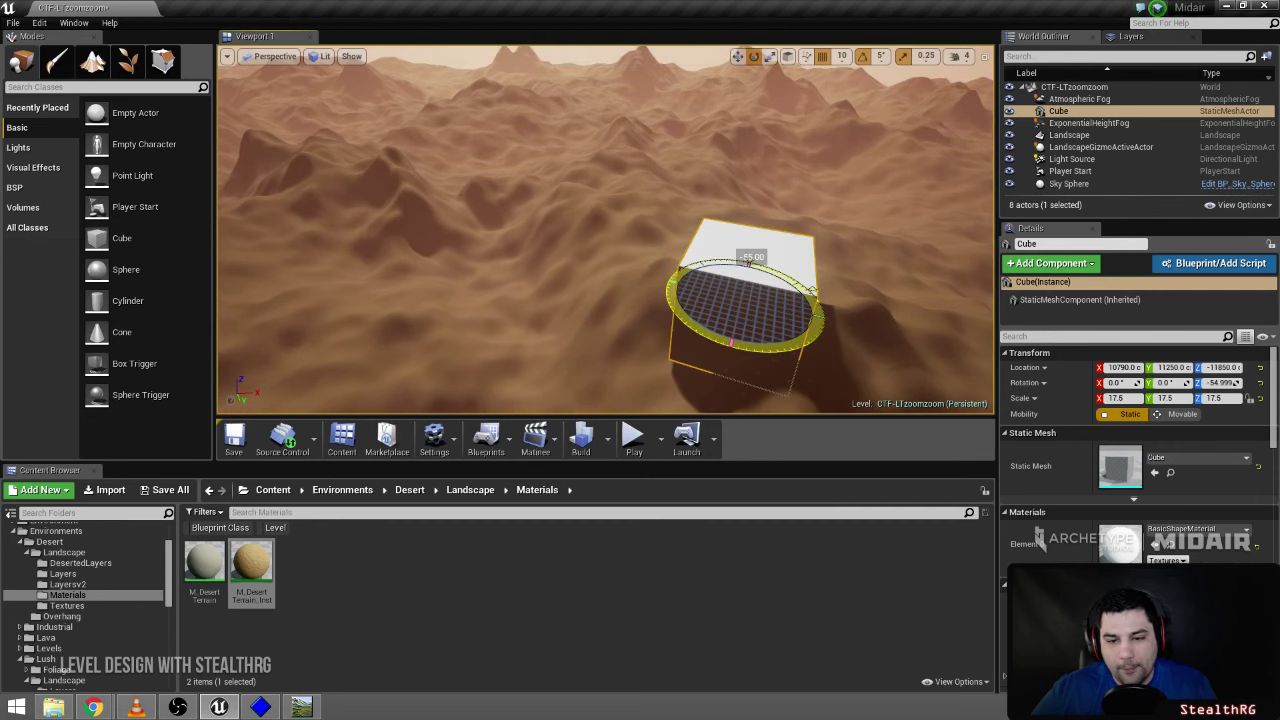
left_click_drag(747, 262, 755, 263)
right_click_drag(755, 263, 610, 244)
right_click_drag(808, 240, 820, 236)
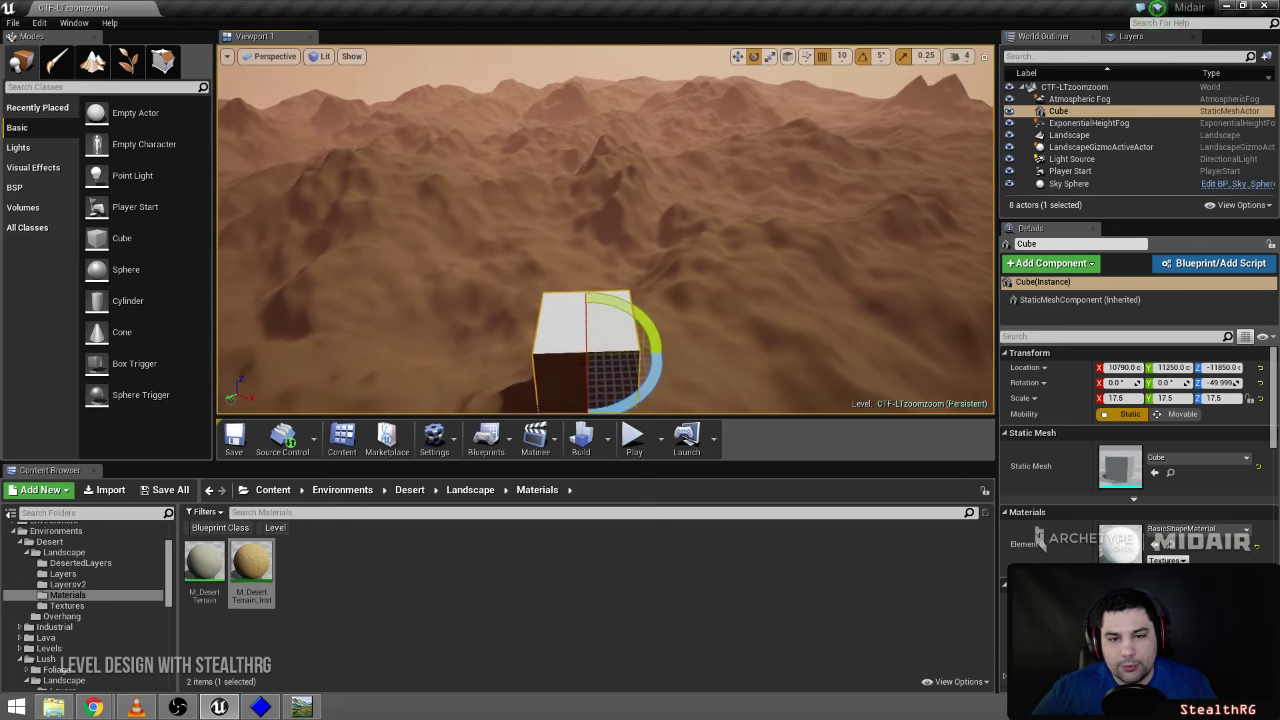
left_click_drag(648, 366, 659, 387)
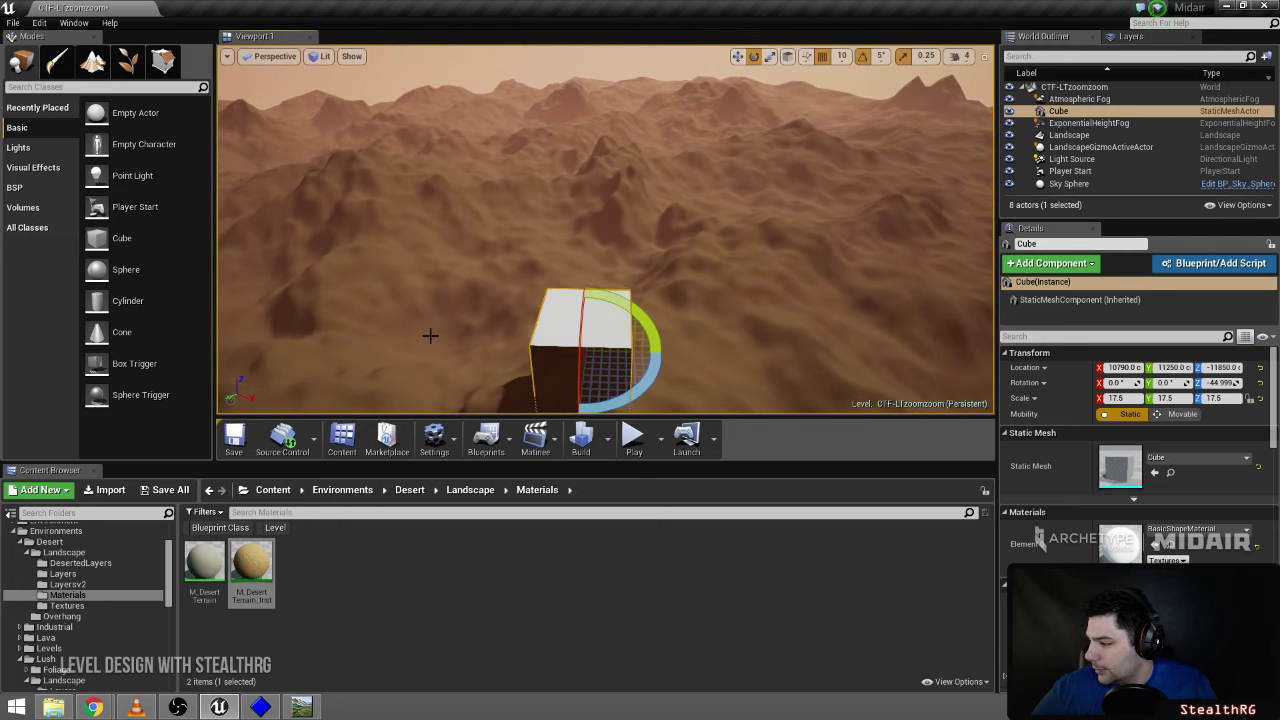
- Move the cube along the ridge and sink it slightly, to about X 11497, Y 11349, Z -11980
key("w")
left_click_drag(632, 354, 652, 354)
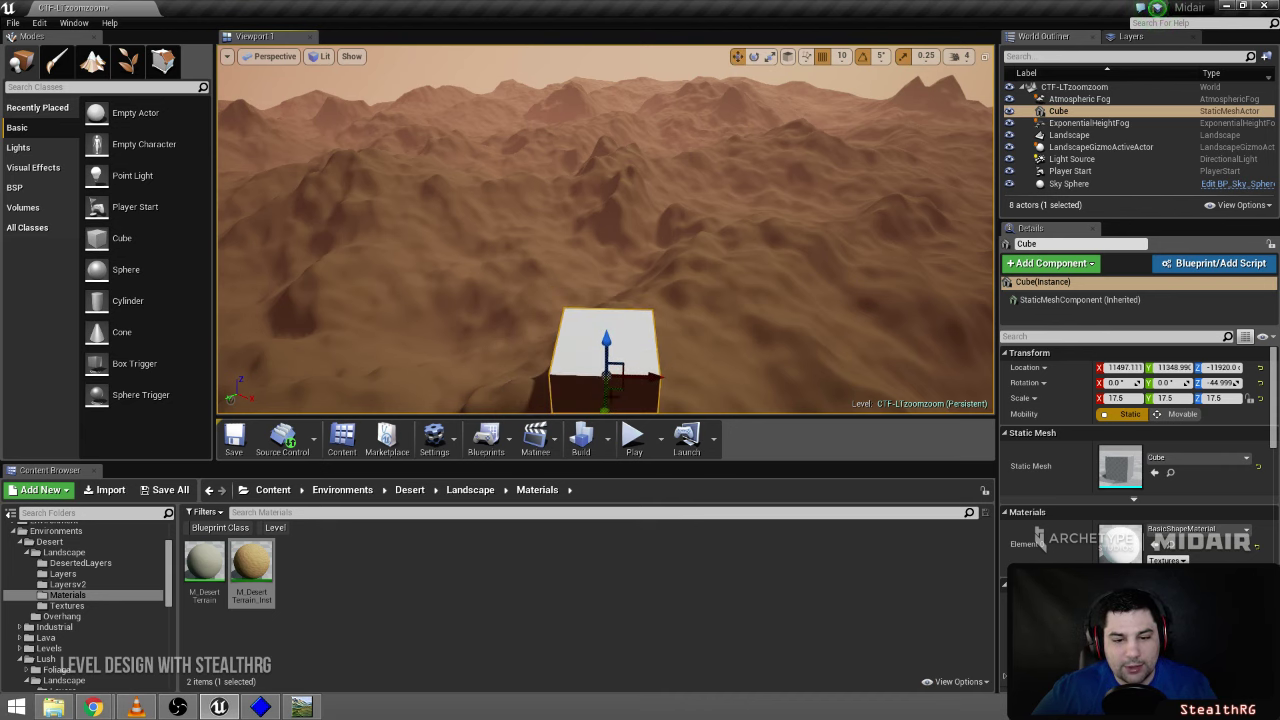
left_click_drag(603, 344, 603, 346)
mouse_move(646, 330)
right_mouse_down()
mouse_move(646, 345)
mouse_move(646, 330)
right_mouse_up()
key("w")
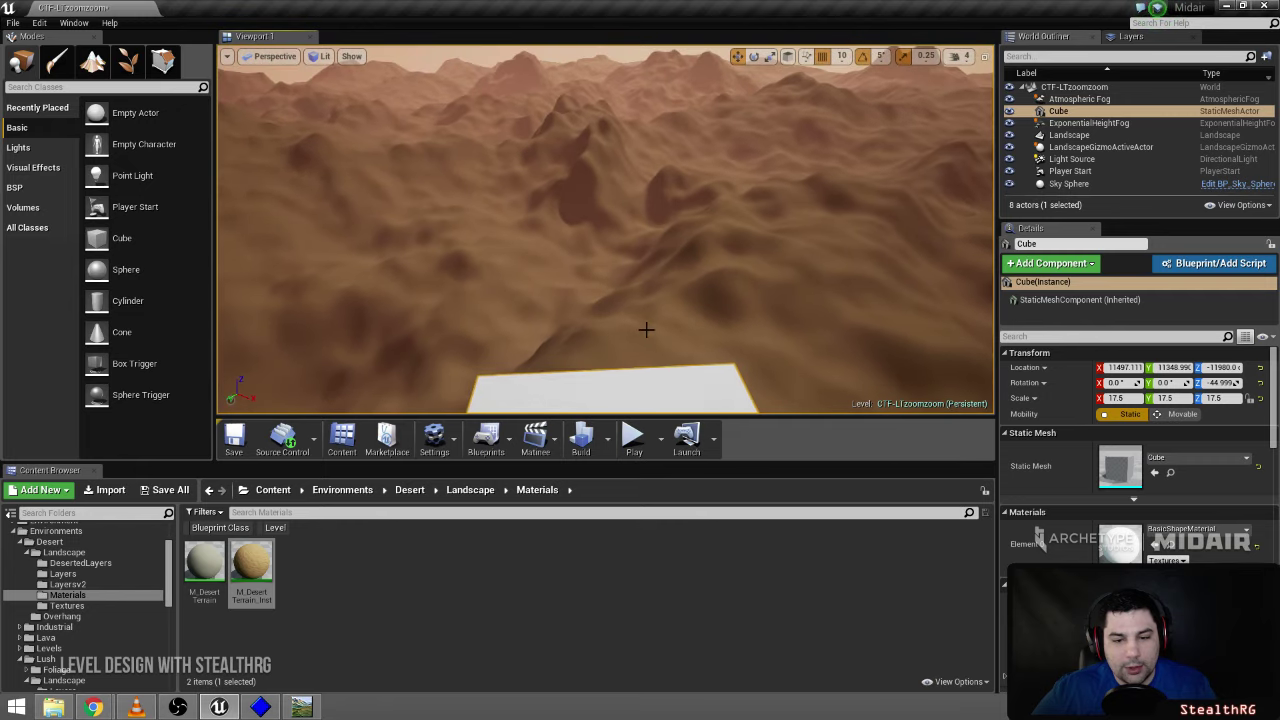
- Playtest full screen from the top of the cube, travel across the hills to judge the distance, and end the session
left_click(632, 437)
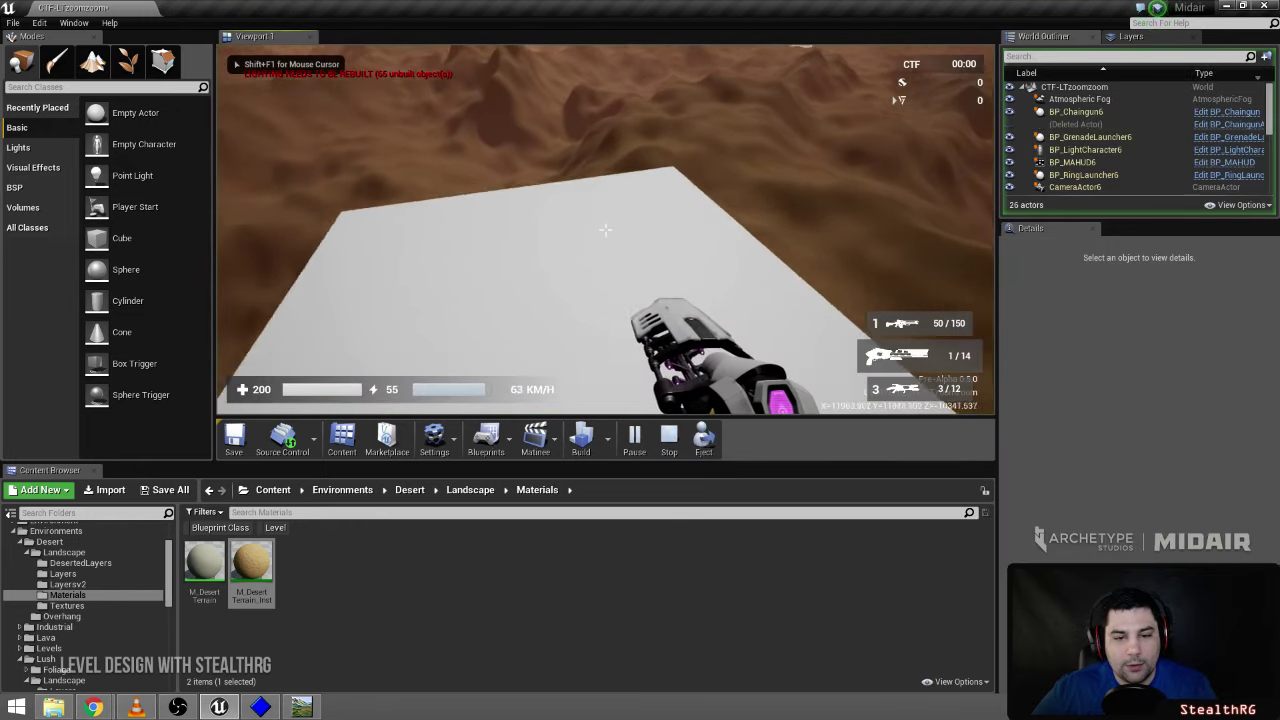
key("F11")
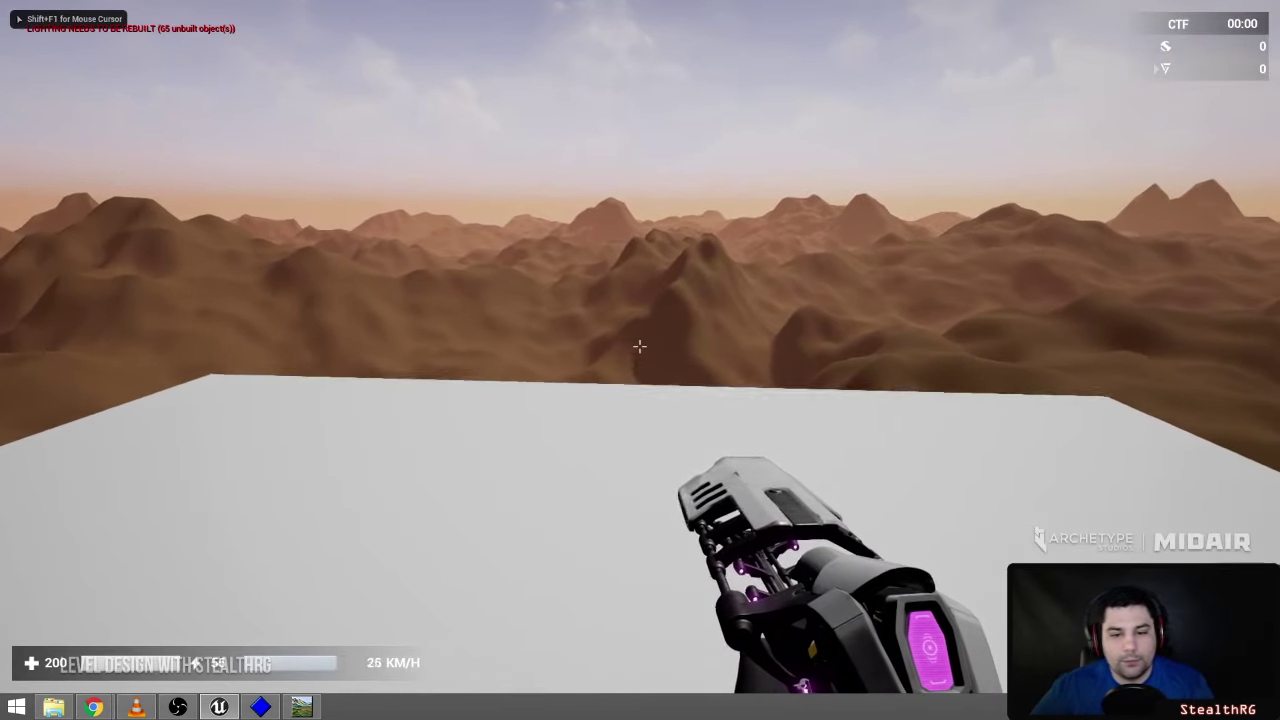
key("w")
key("s")
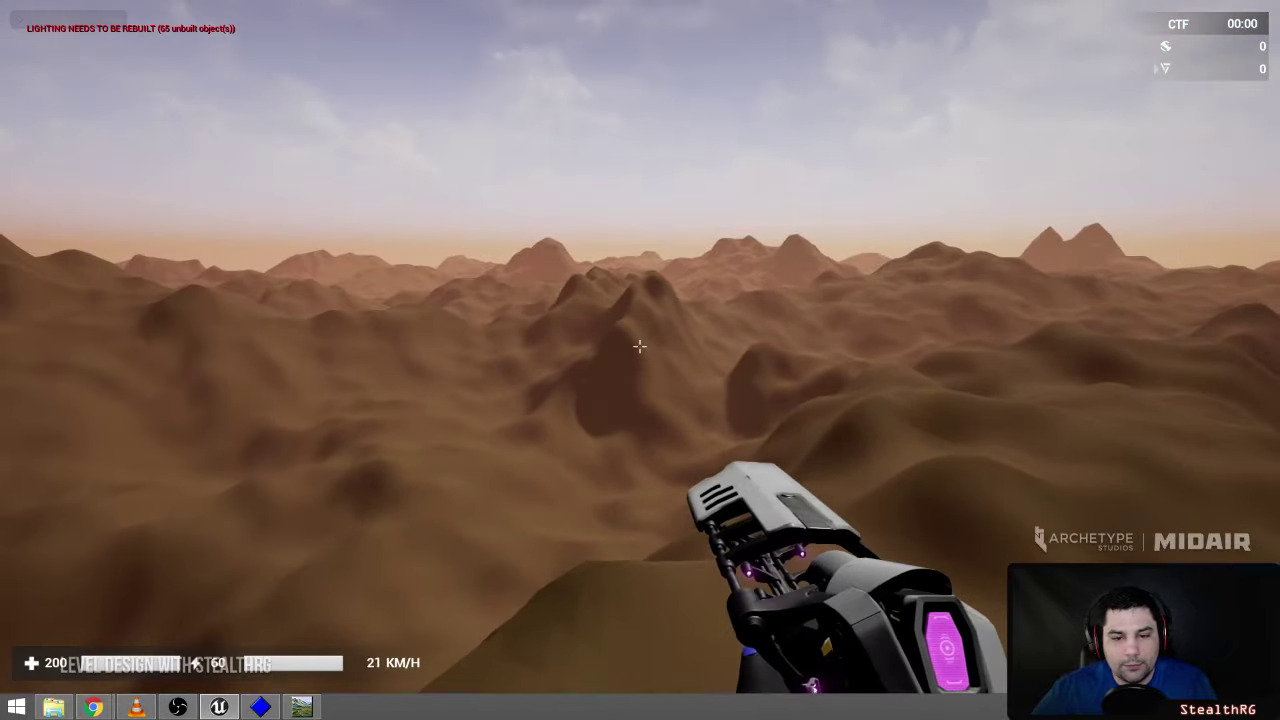
key("w")
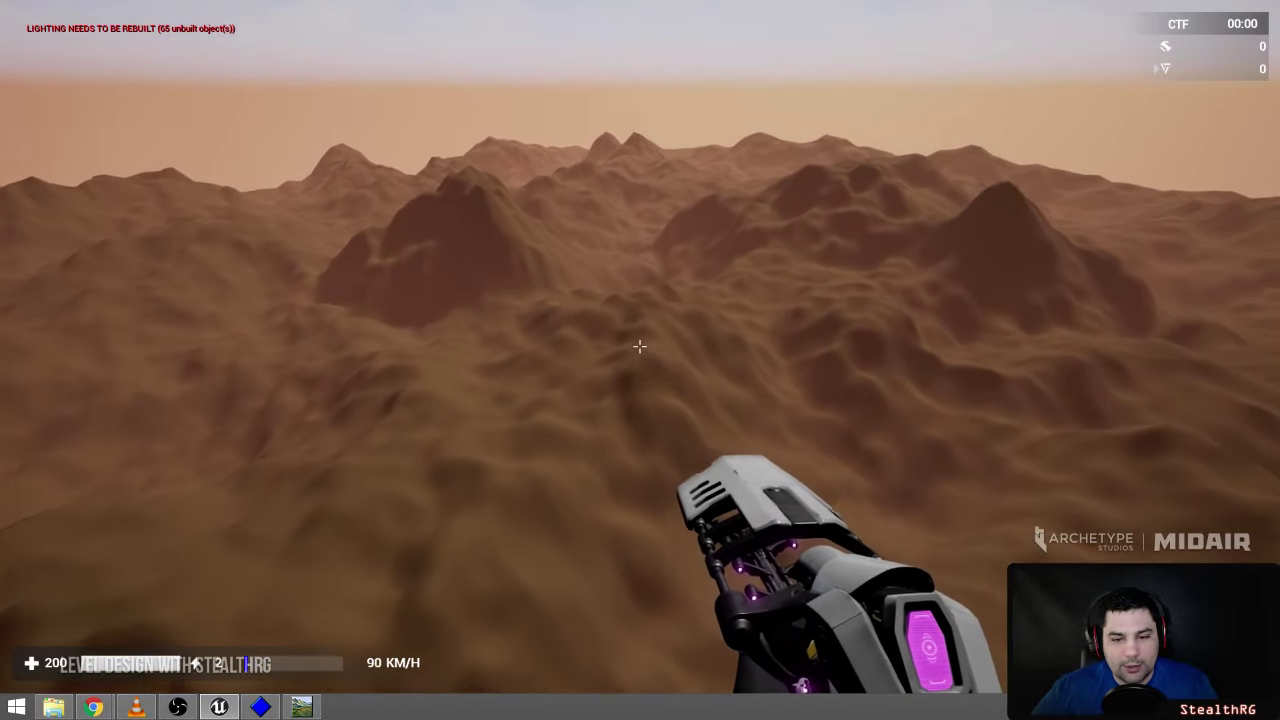
left_click(640, 346)
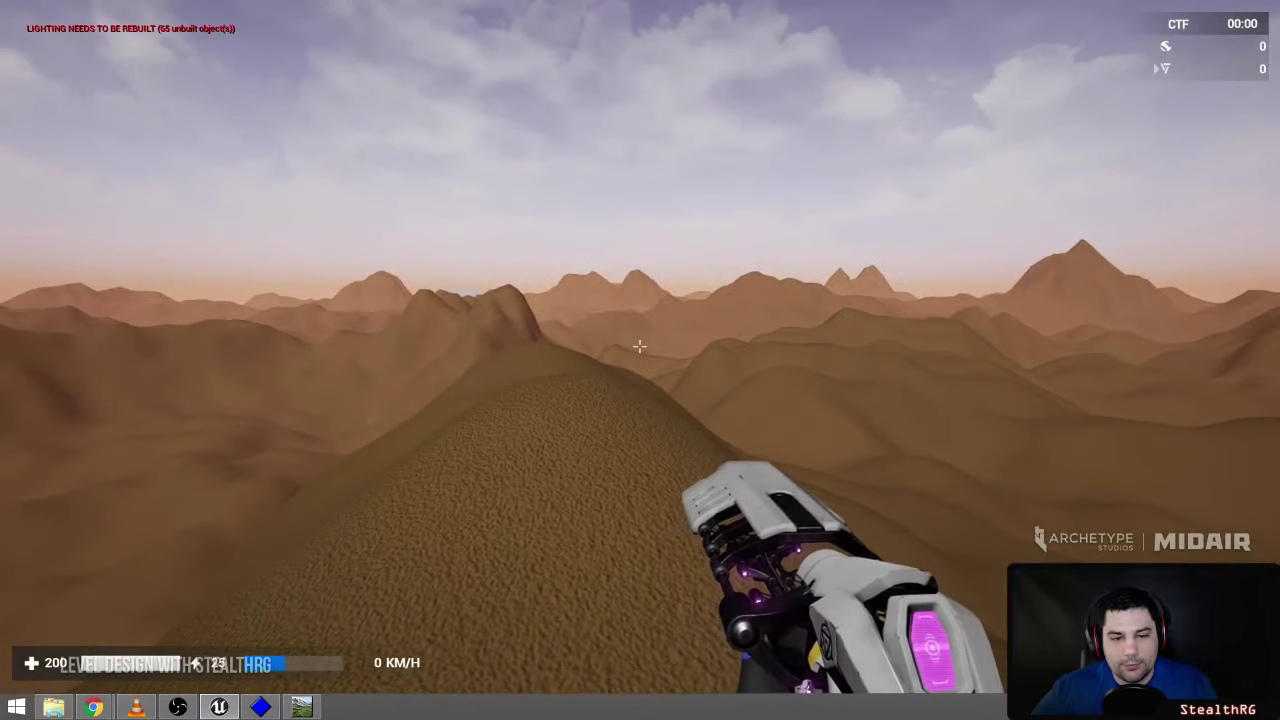
key("Escape")
- Duplicate the cube onto the opposite hill at about X -11328, Y -11476, and check the sightline between both cubes
mouse_move(1009, 211)
right_mouse_down()
mouse_move(1009, 330)
mouse_move(1009, 230)
right_mouse_up()
right_click_drag(893, 241, 893, 241)
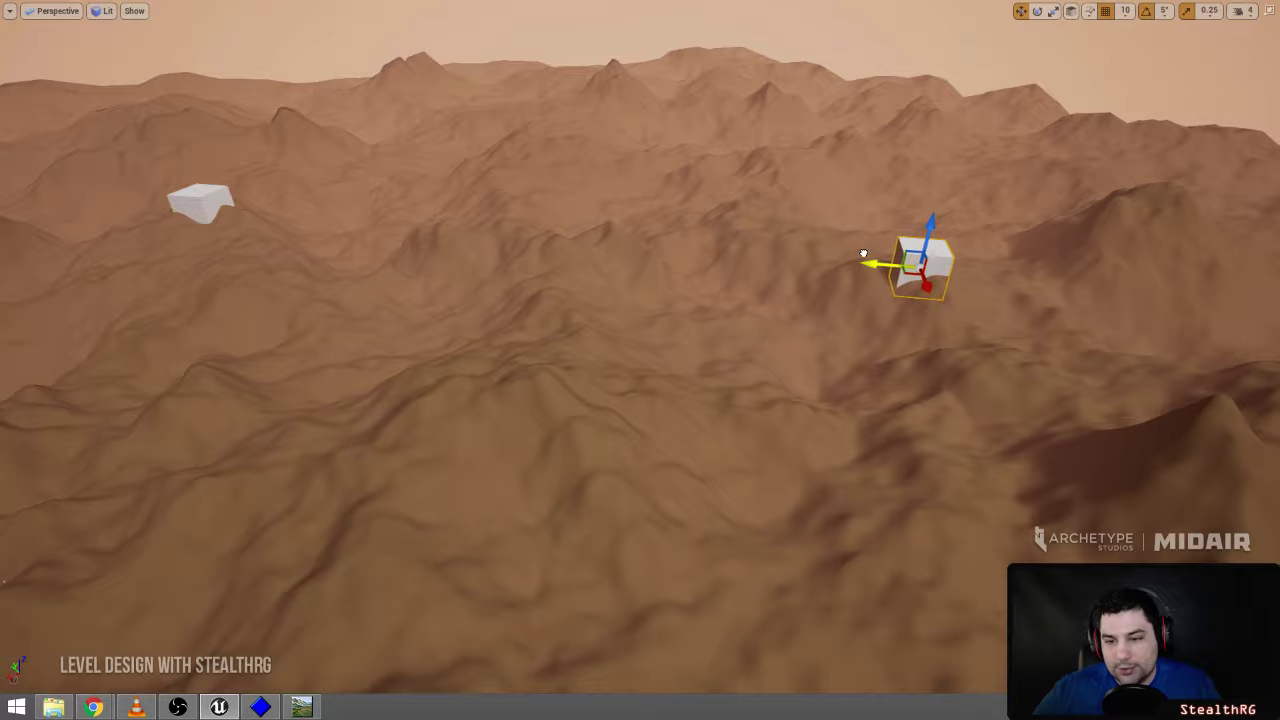
right_click_drag(863, 253, 945, 140)
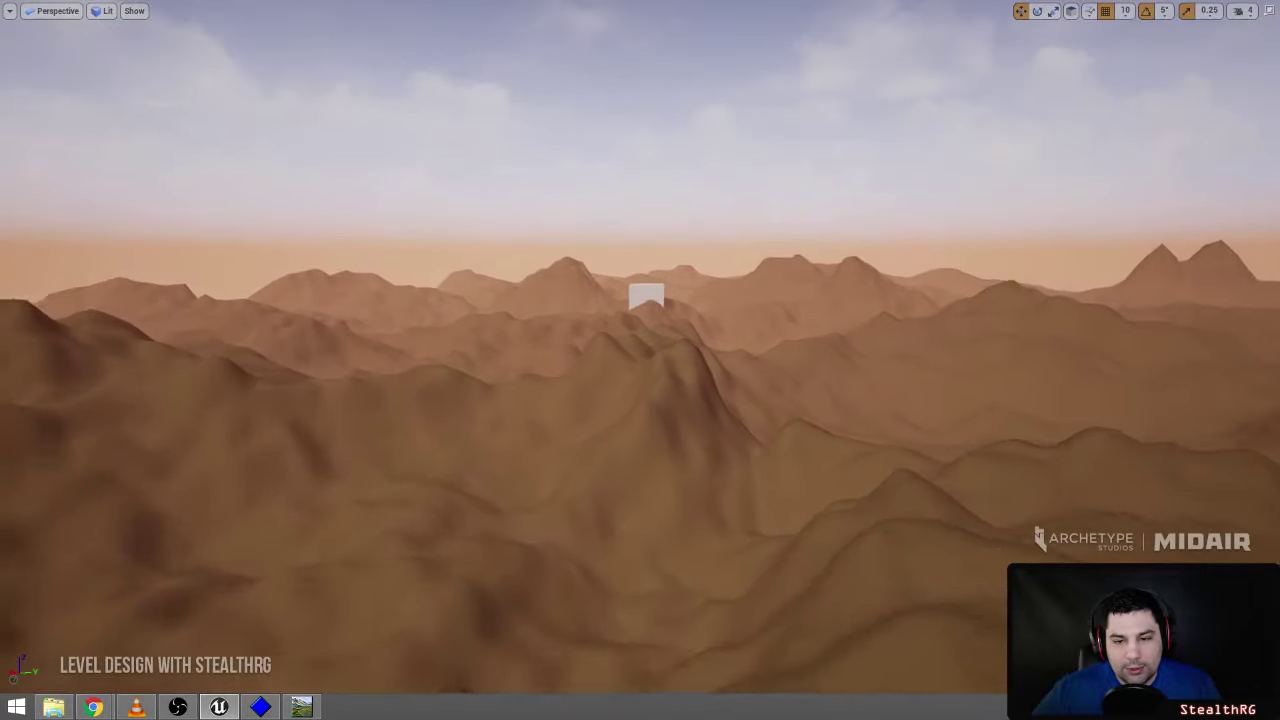
right_click_drag(647, 302, 647, 302)
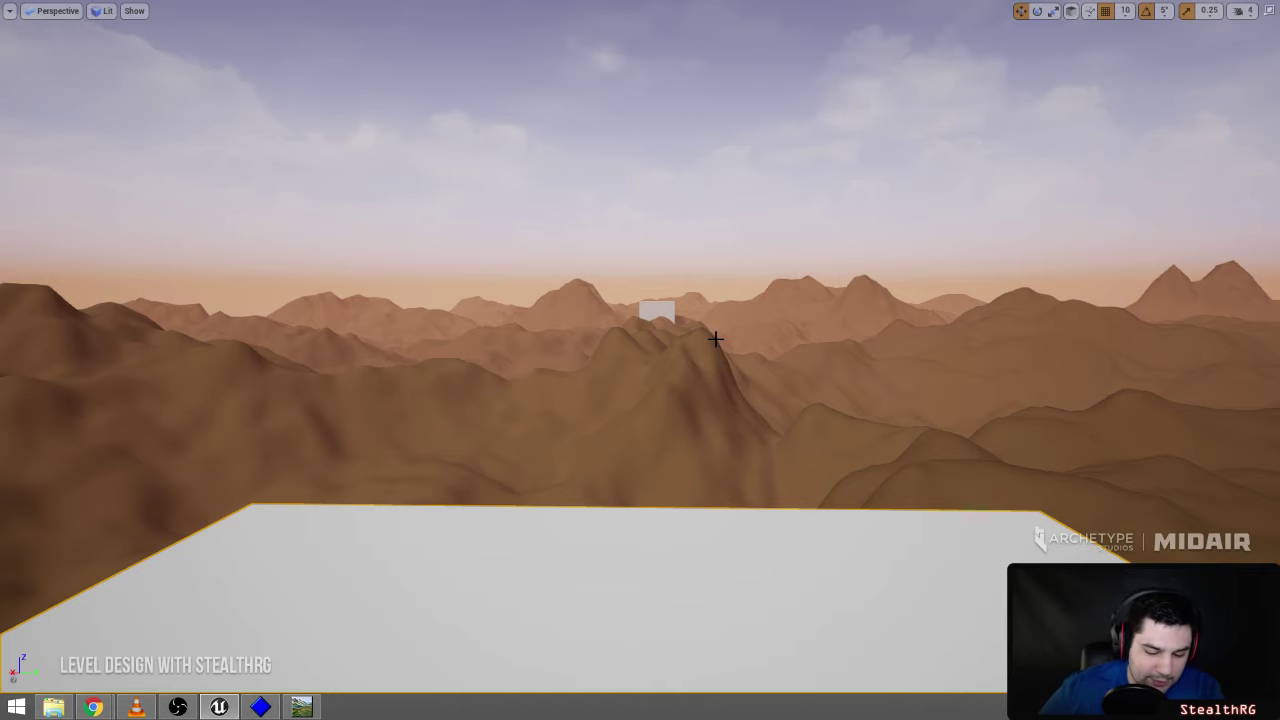
key("F11")
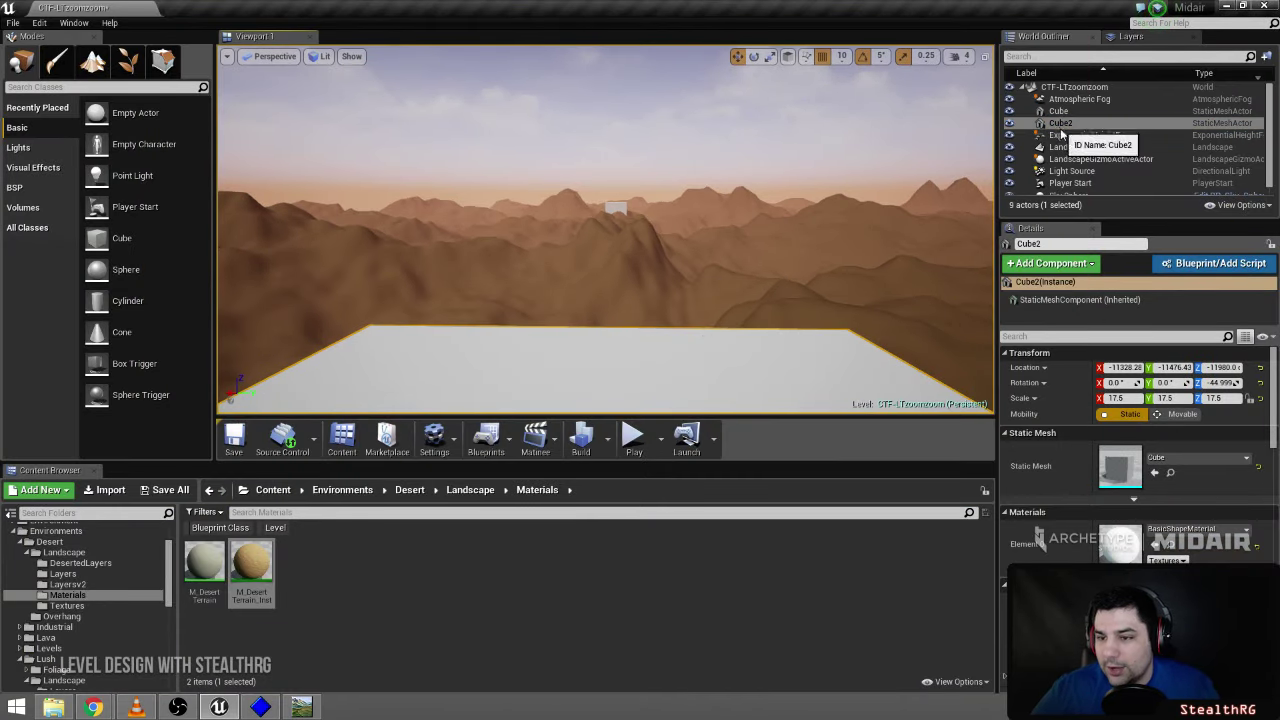
- Set the exponential height fog's density to 0.05 and raise the fog actor to Z -3370 cm
left_click(1080, 135)
left_click_drag(1128, 355, 1146, 355)
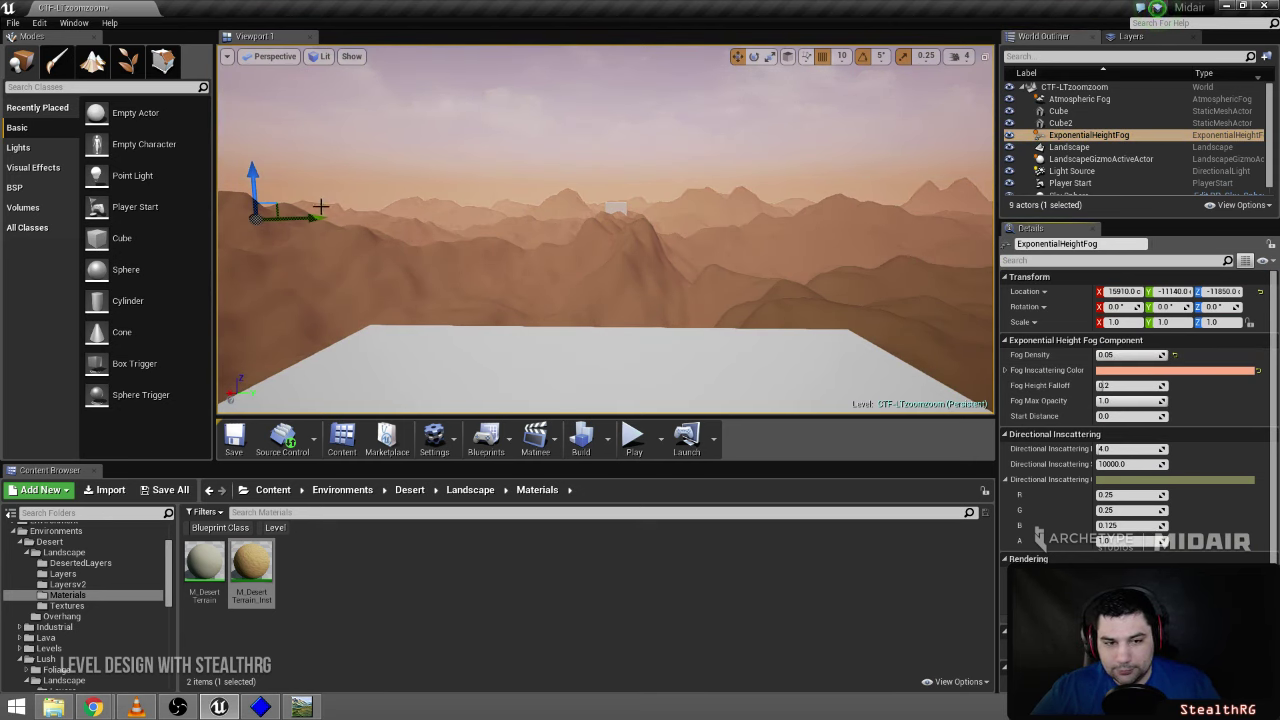
left_click_drag(252, 185, 251, 62)
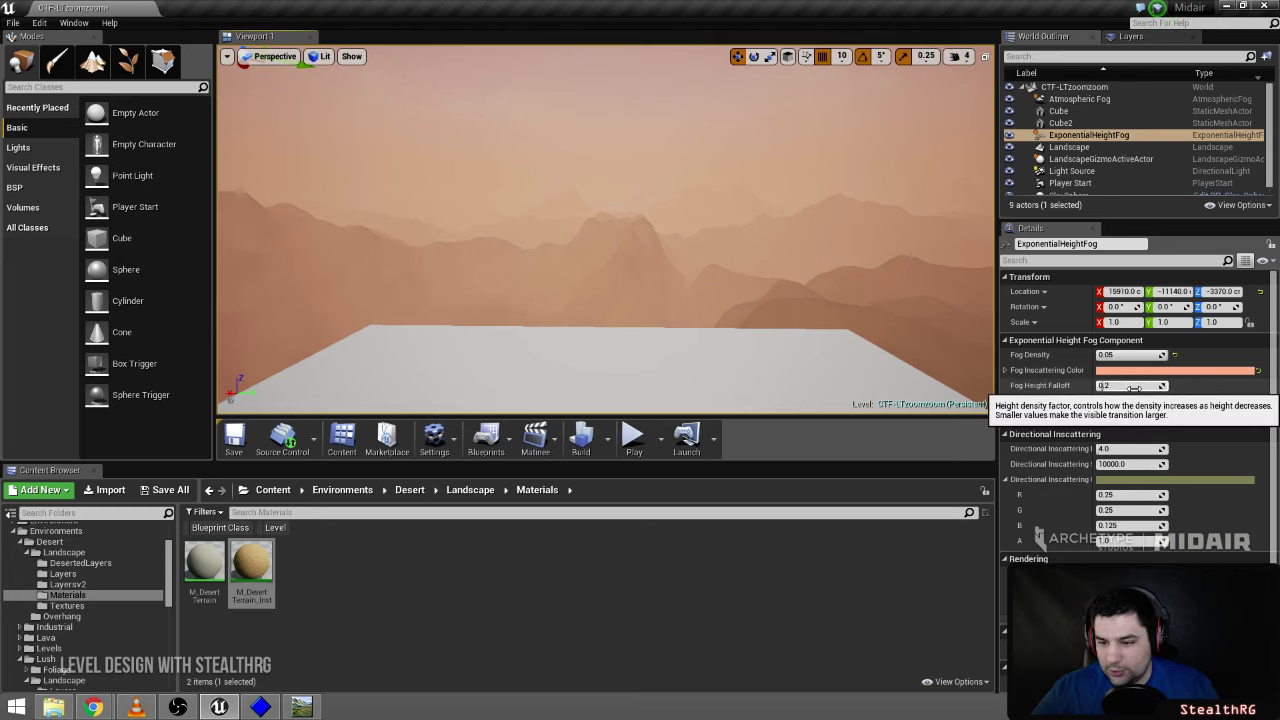
- Try a fog start distance of 15000 with the max opacity at 1.0
mouse_move(1140, 401)
left_mouse_down()
mouse_move(1122, 401)
mouse_move(1139, 401)
left_mouse_up()
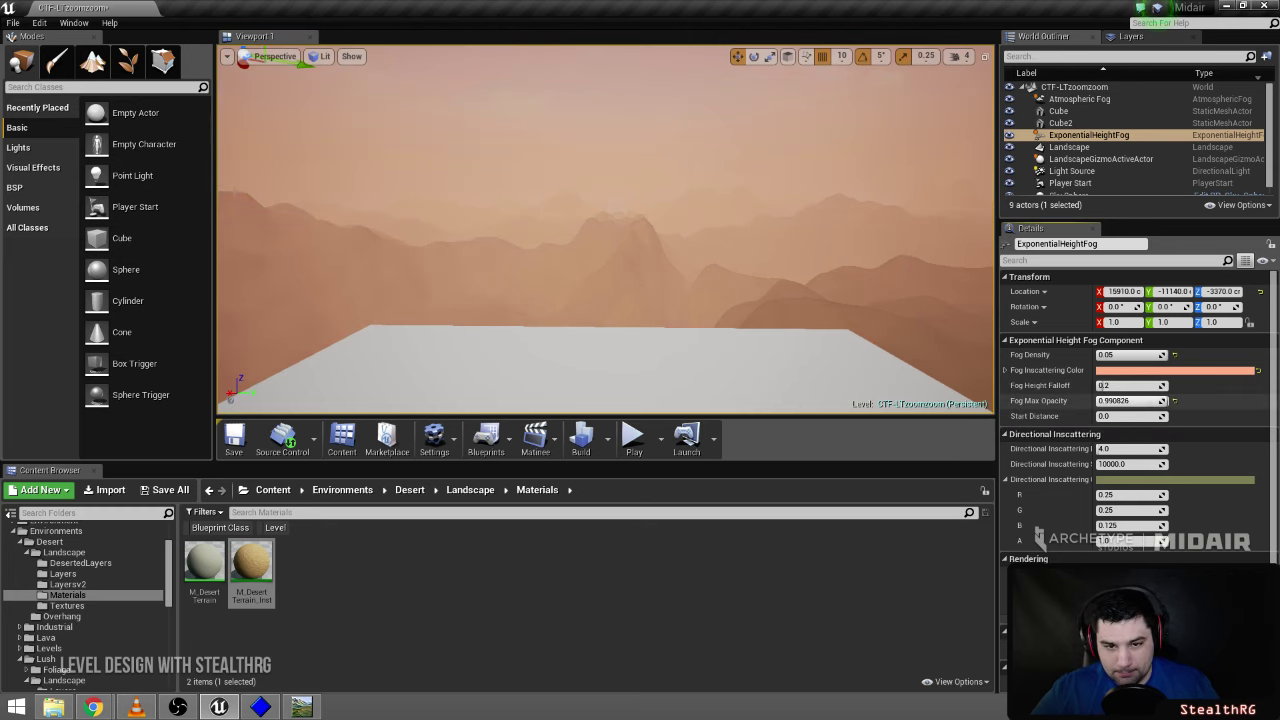
left_click(1136, 417)
type("1500")
key("Return")
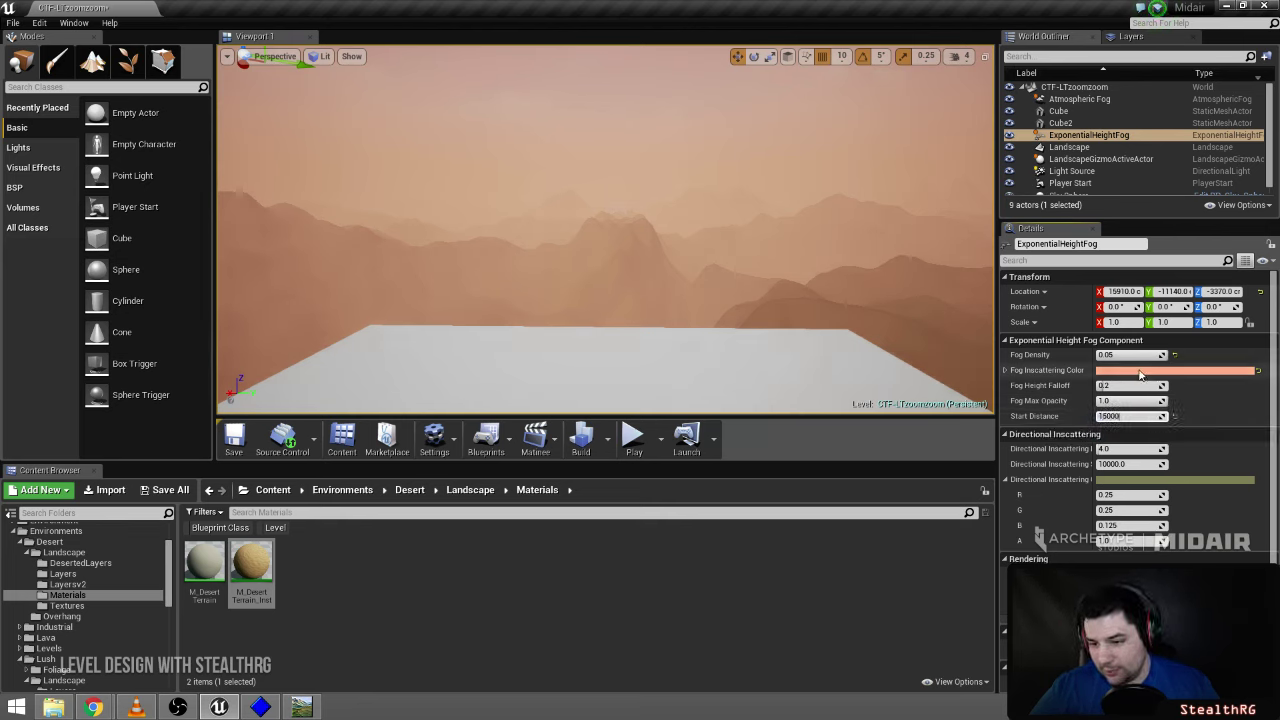
key("Return")
key("w")
right_click_drag(736, 240, 738, 252)
key("s")
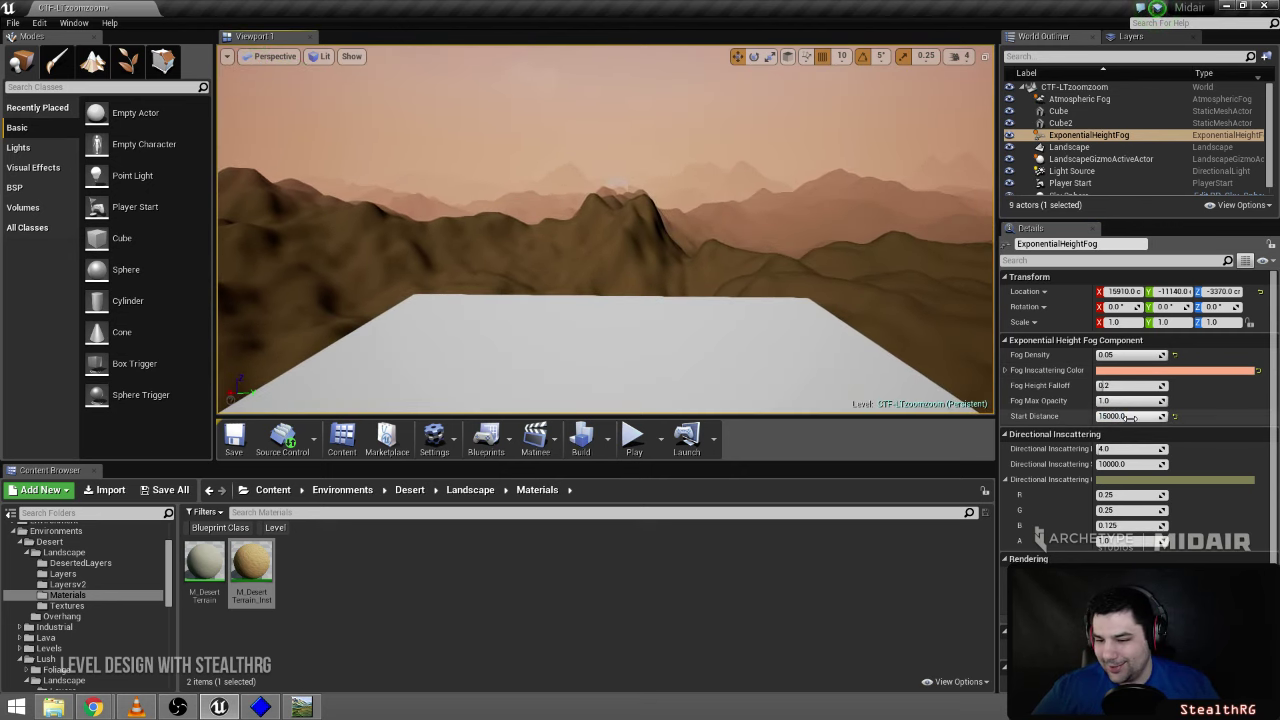
- Set the exponential height fog's start distance to 10000
key("Return")
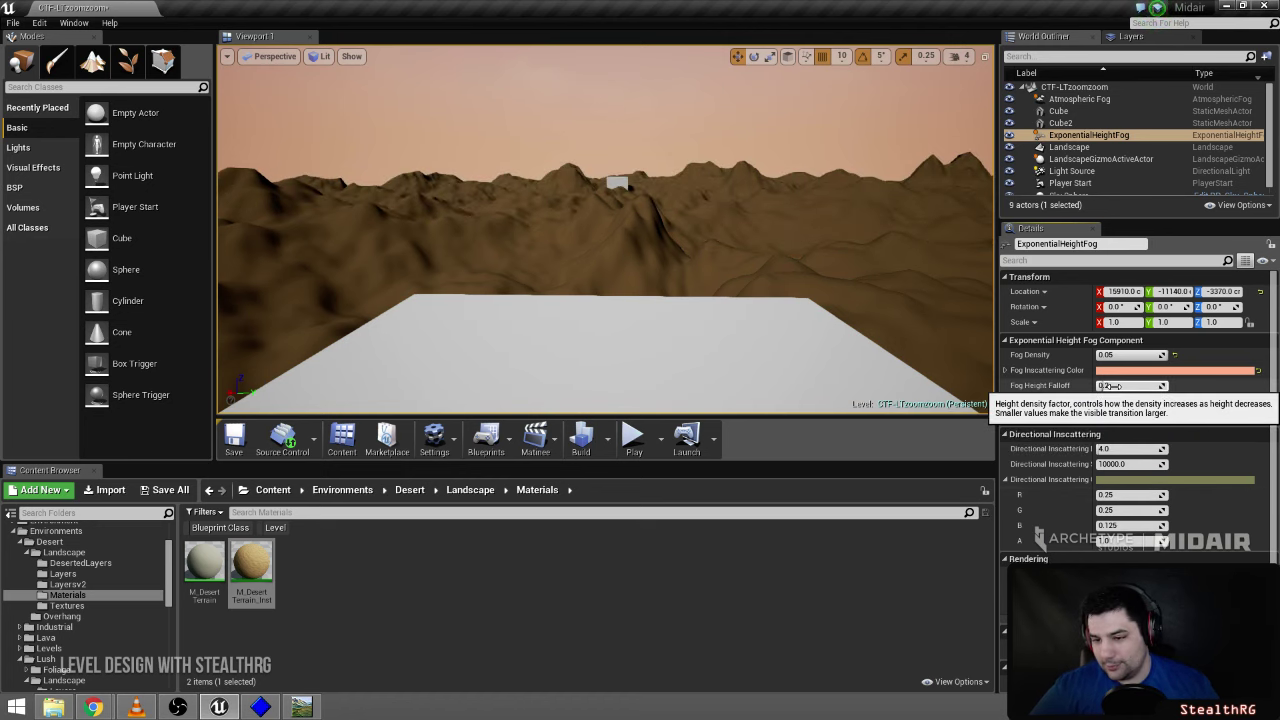
key("alt+f")
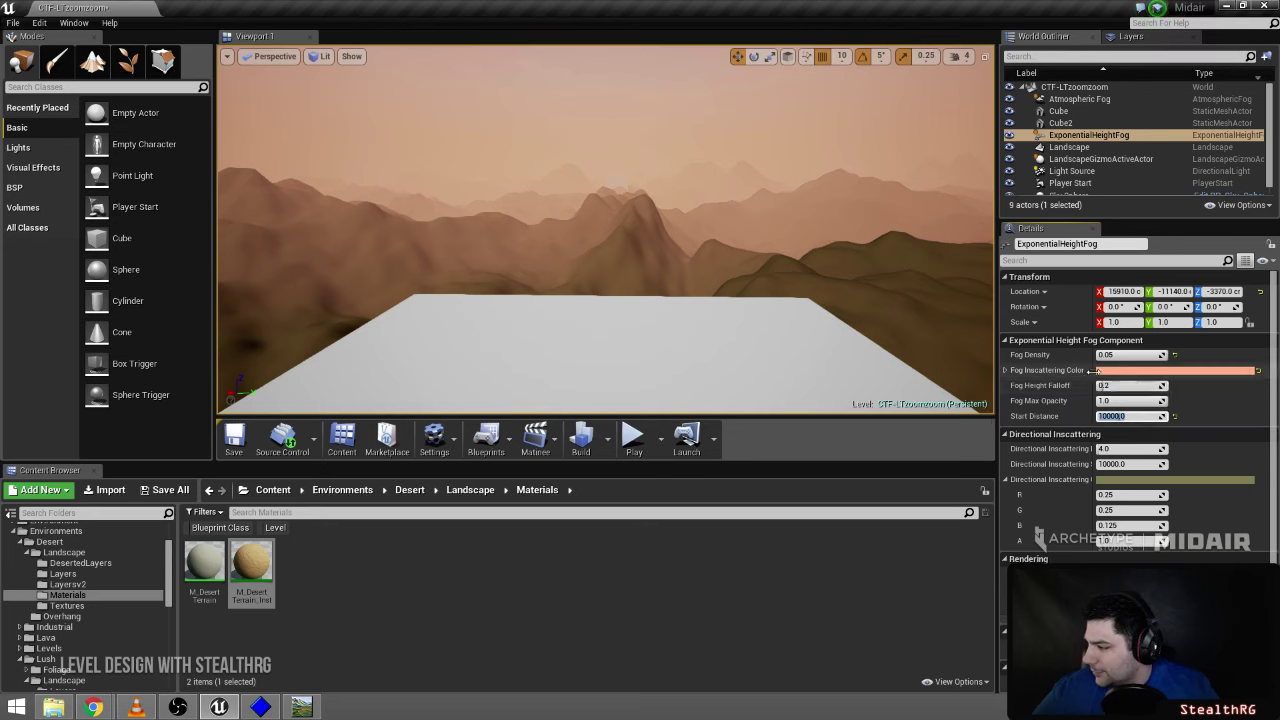
left_click(1110, 416)
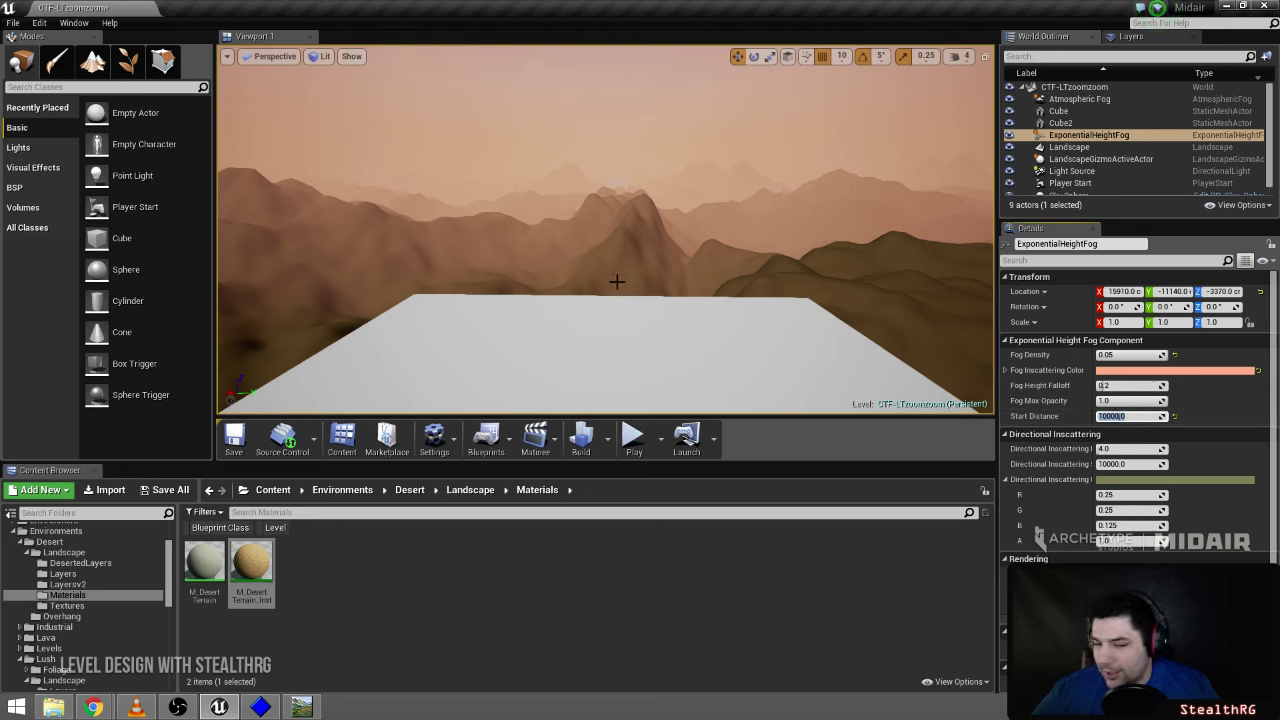
- Fly around the central peak and the second cube to examine how the fog affects visibility across the terrain
right_click_drag(617, 282, 785, 284)
right_click_drag(680, 239, 658, 239)
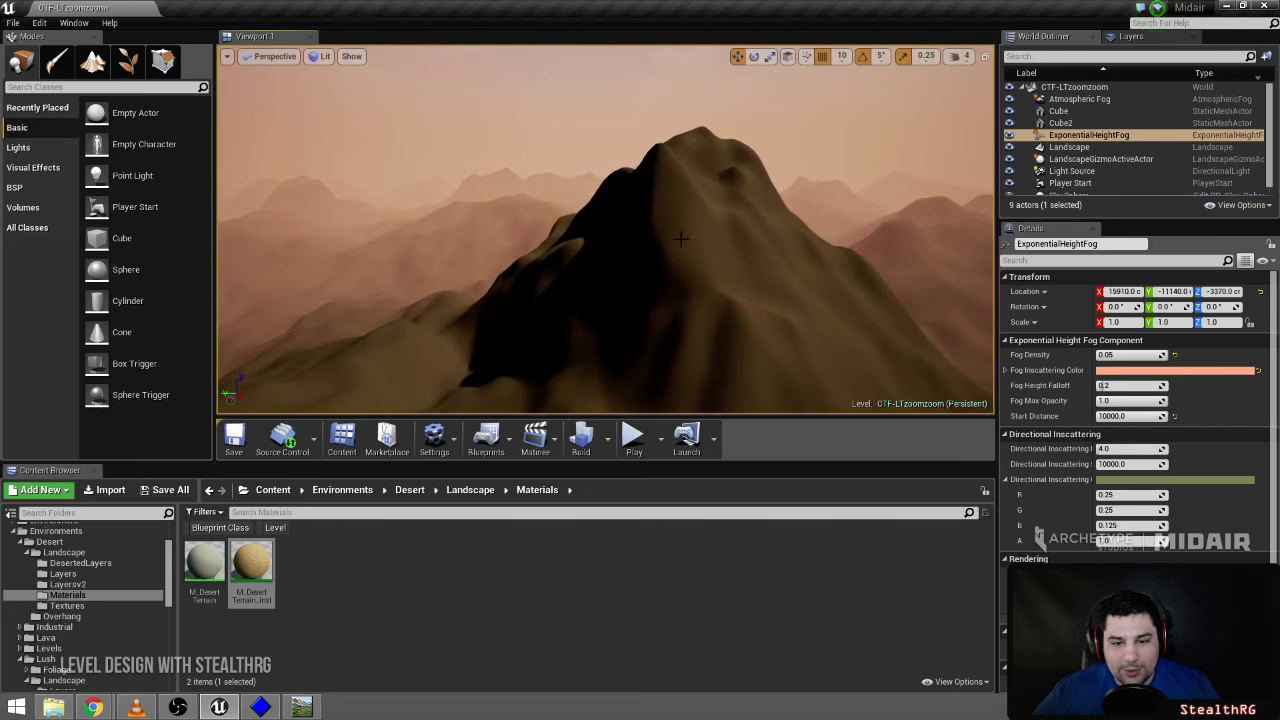
left_click(679, 240)
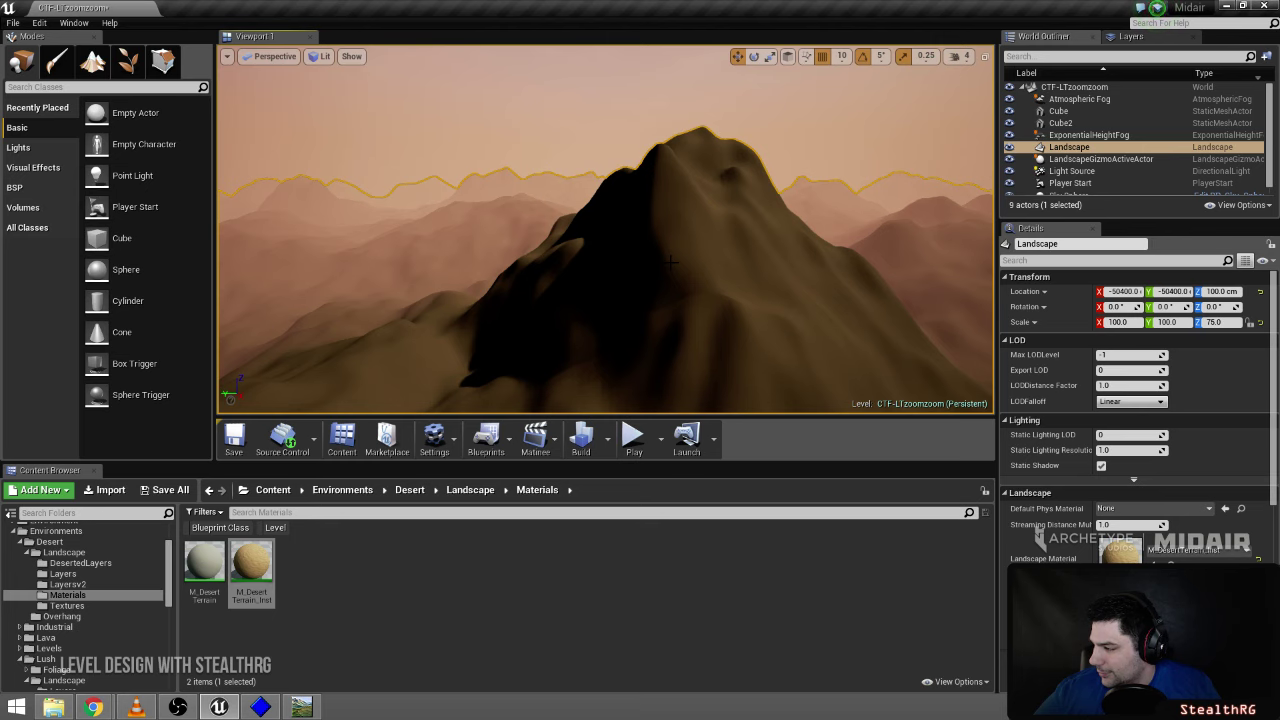
mouse_move(671, 264)
right_mouse_down()
mouse_move(540, 300)
mouse_move(670, 262)
mouse_move(662, 300)
mouse_move(670, 262)
right_mouse_up()
left_click(662, 300)
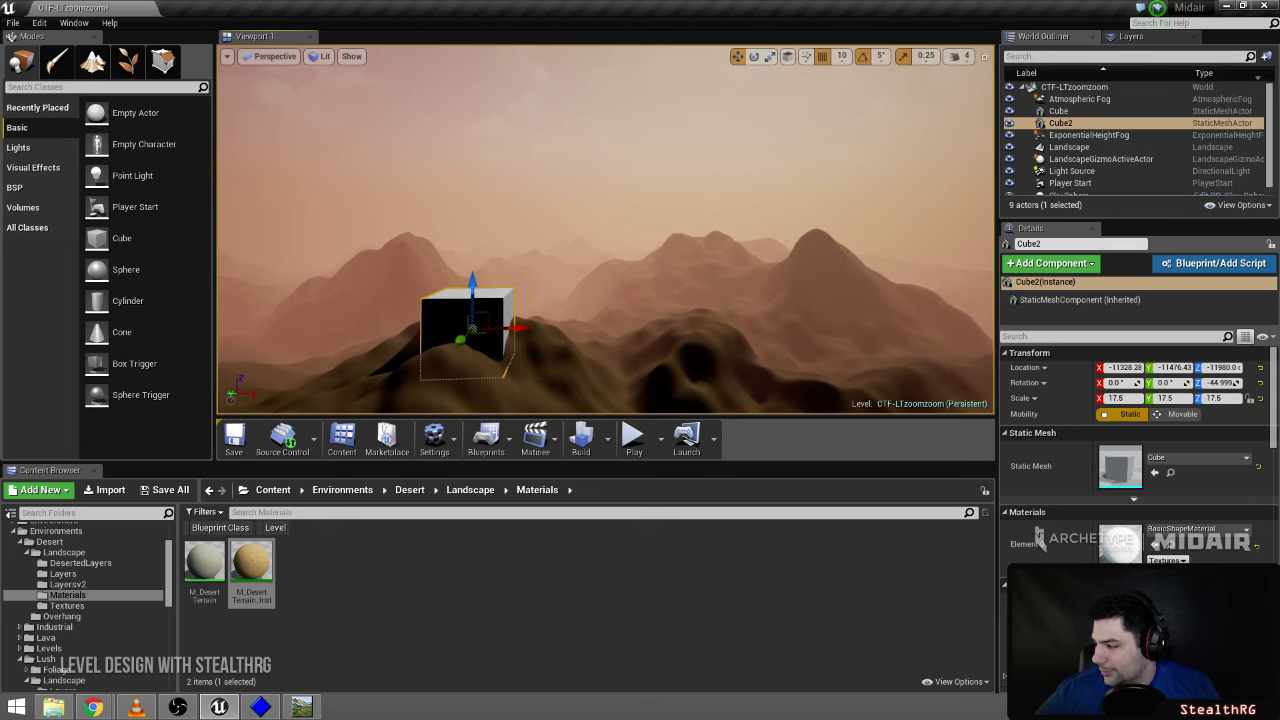
right_click_drag(670, 262, 670, 262)
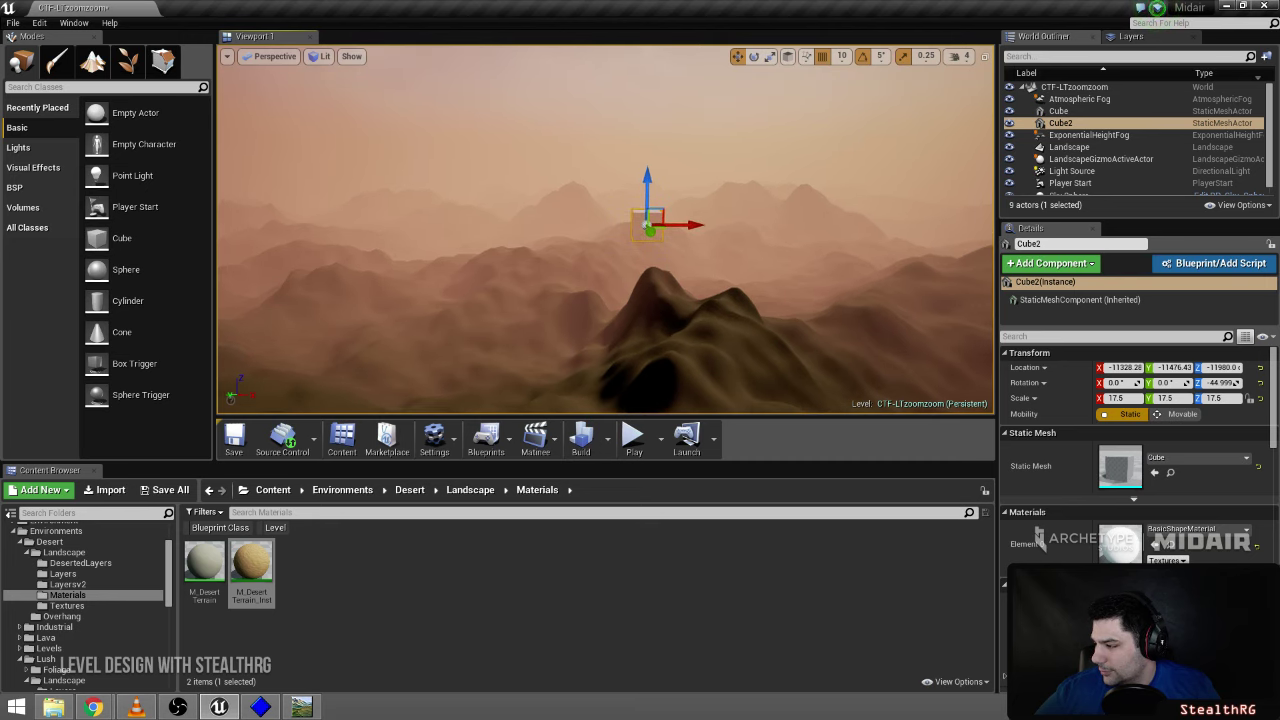
right_click_drag(670, 262, 670, 262)
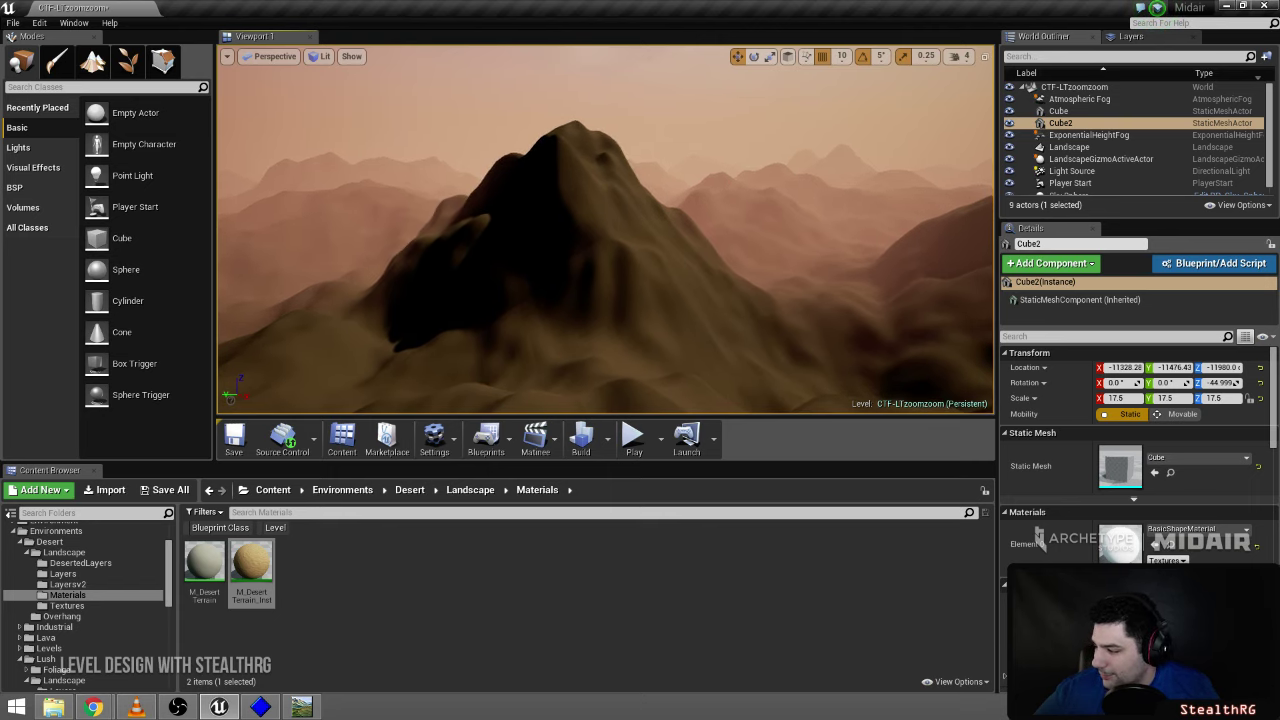
- Playtest the level full screen from the second cube, travelling across the terrain to examine base distance and fog visibility
key("f")
mouse_move(606, 229)
right_mouse_down()
mouse_move(690, 270)
mouse_move(758, 282)
mouse_move(602, 254)
mouse_move(602, 224)
right_mouse_up()
key("s")
right_click_drag(843, 343, 831, 347)
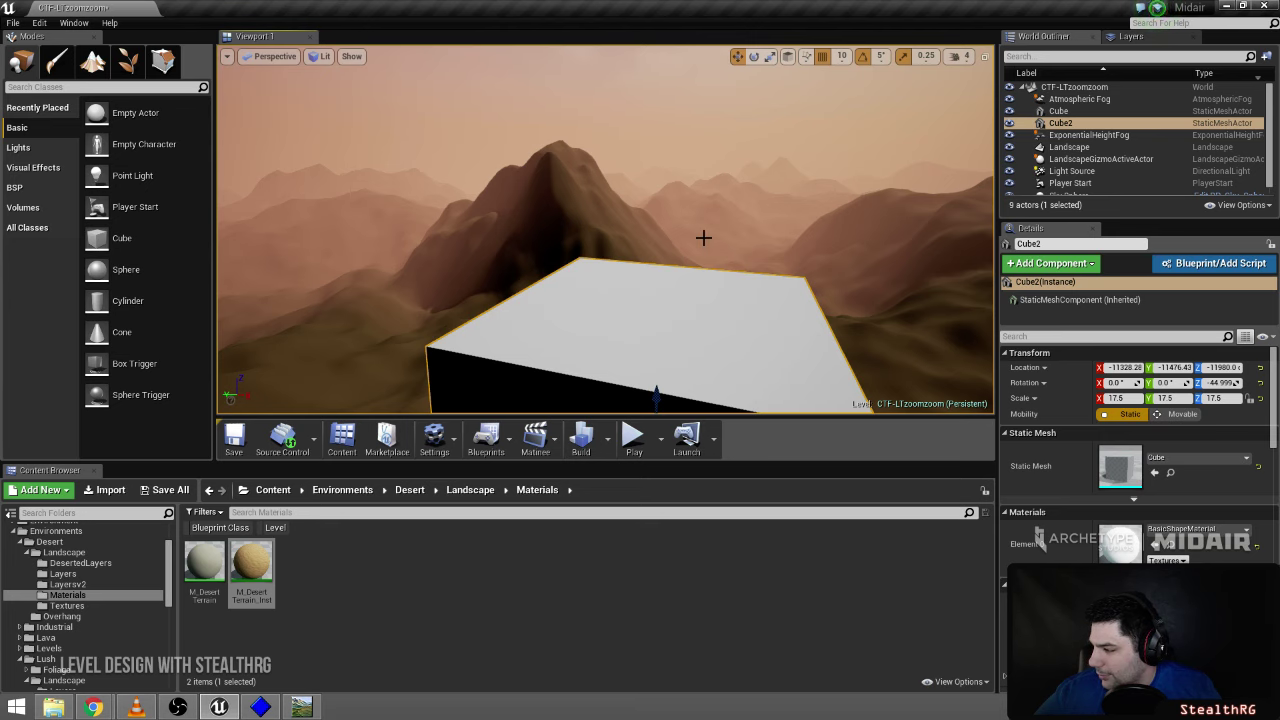
right_click_drag(642, 318, 700, 305)
right_click_drag(590, 335, 620, 335)
left_click(632, 437)
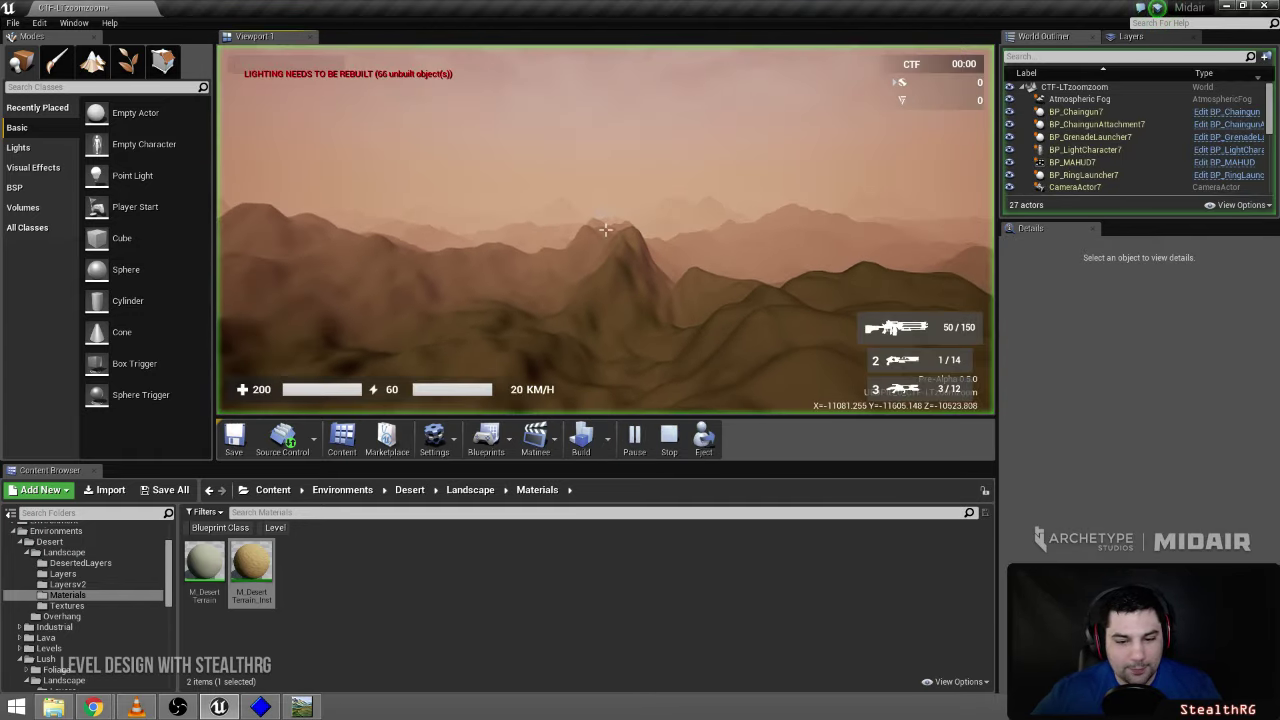
key("F11")
key("2")
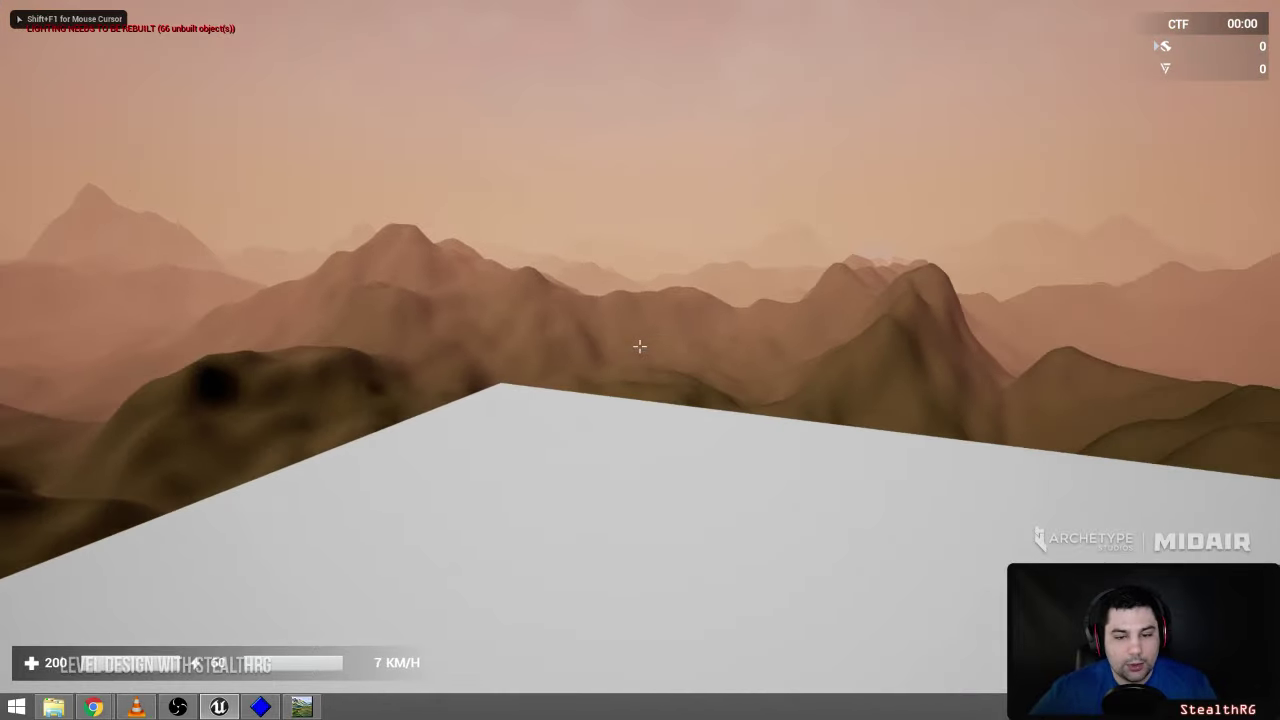
key("w")
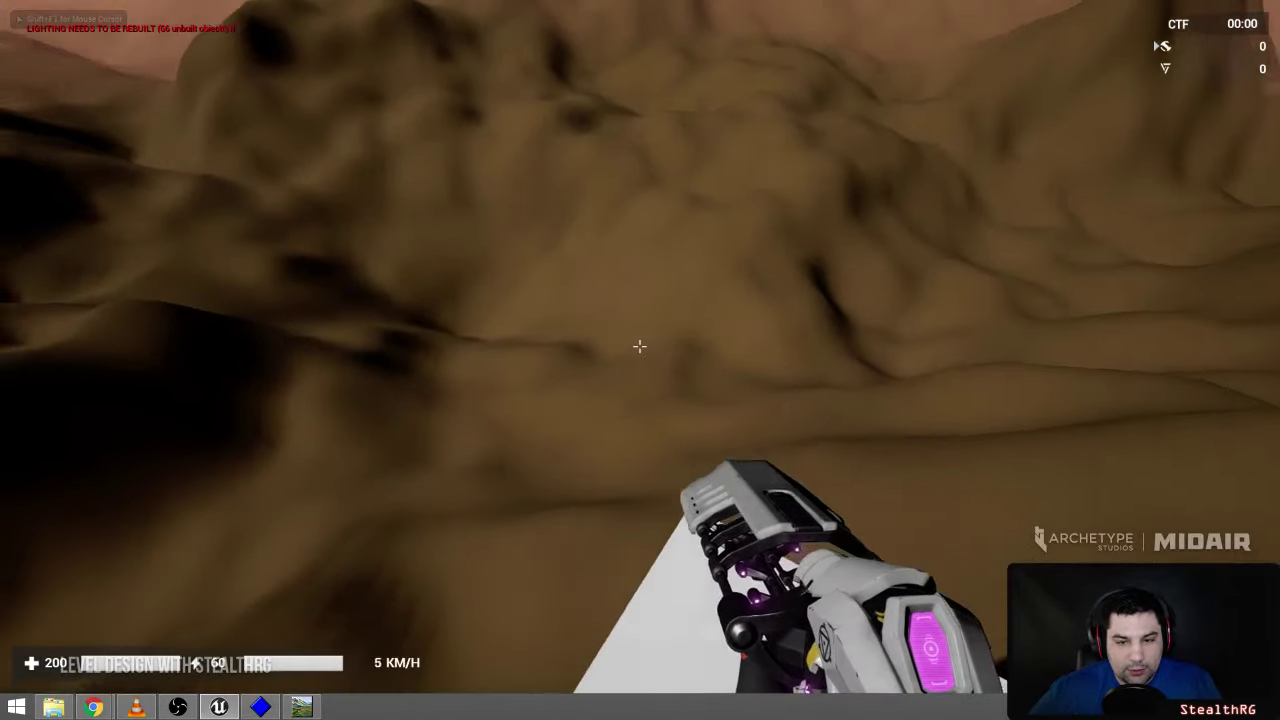
key("w")
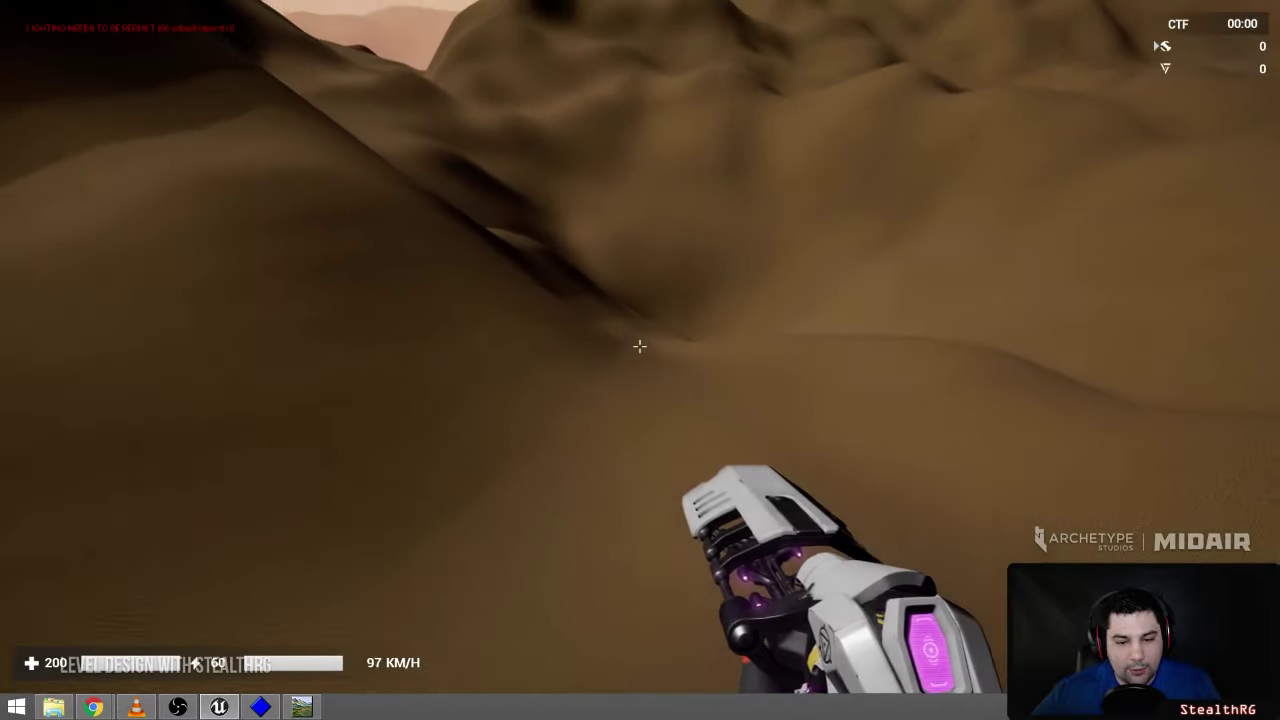
key("space")
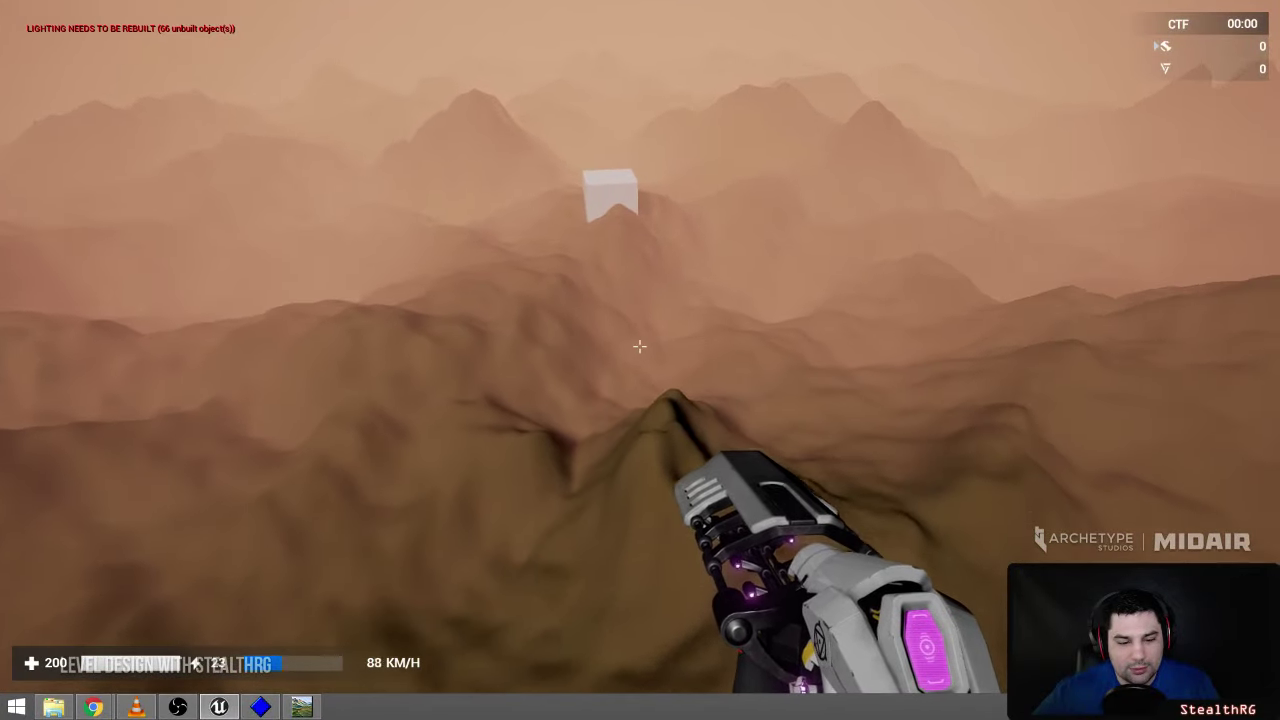
key("Escape")
- Duplicate a base cube onto the central peak and stretch the copy vertically into a tall pillar
right_click_drag(360, 337, 1100, 337)
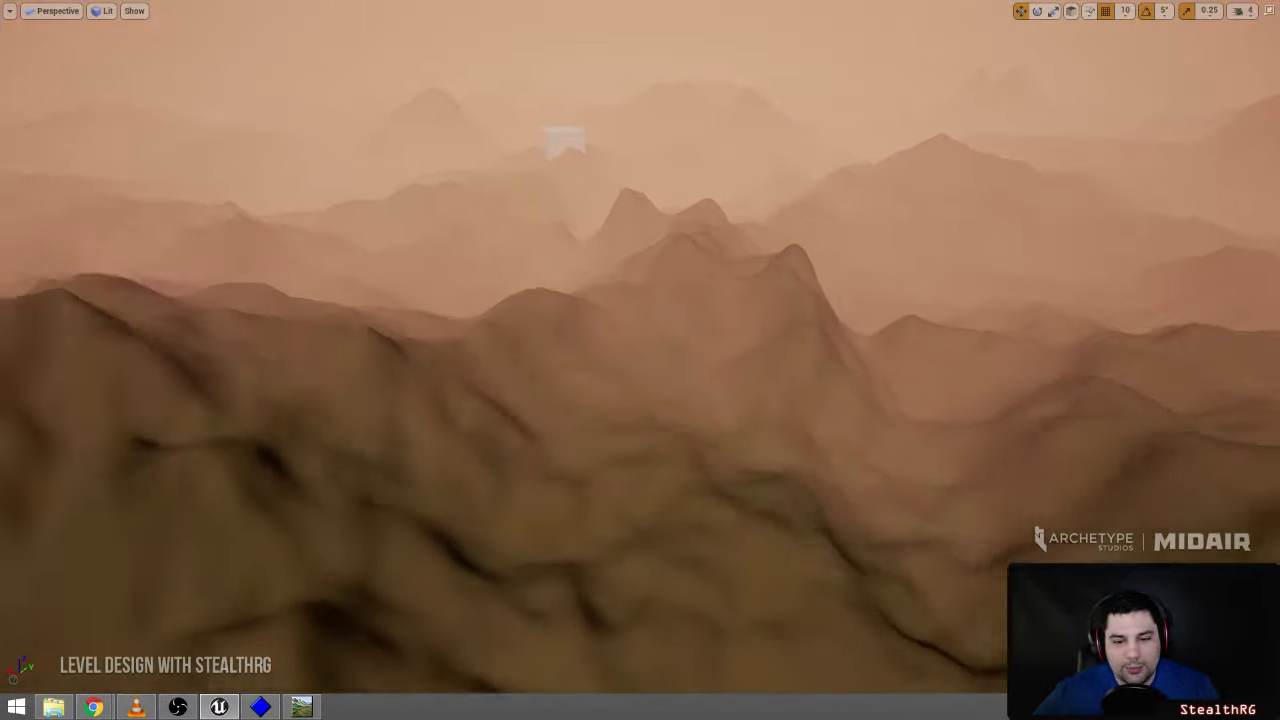
right_click_drag(737, 303, 920, 470)
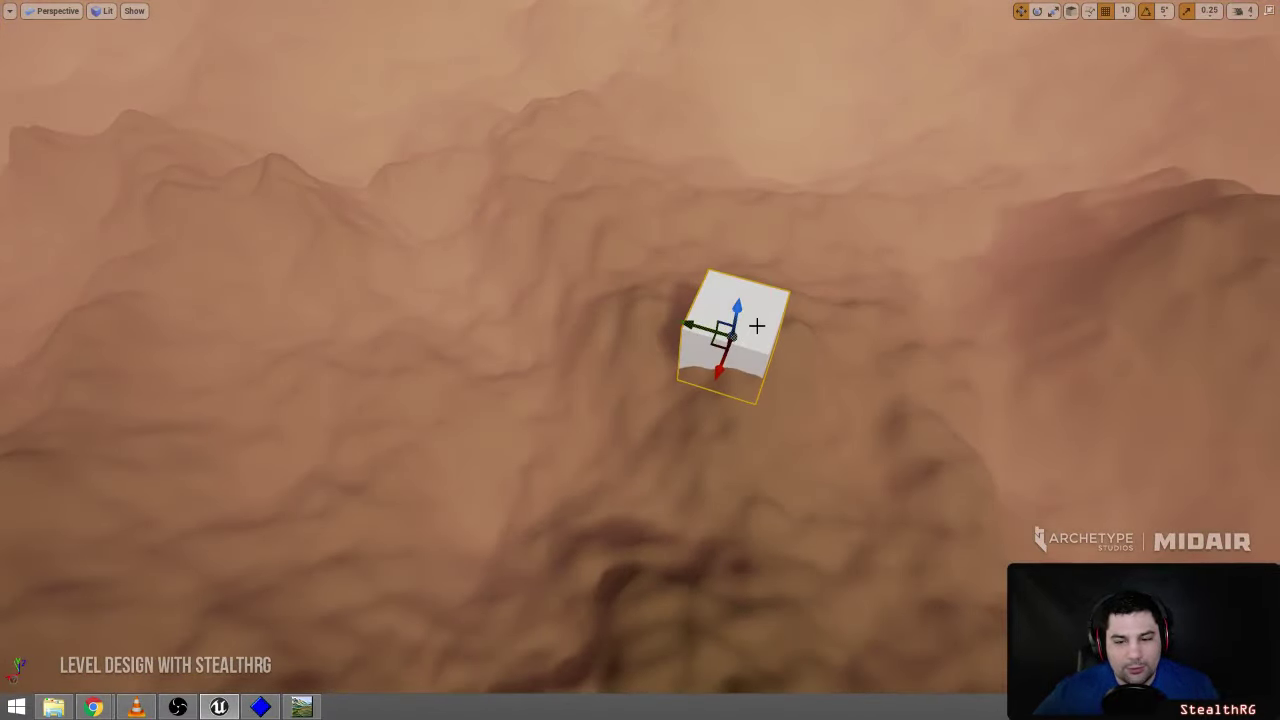
left_click_drag(631, 320, 76, 167, "alt")
right_click_drag(76, 167, 5, 40)
right_click_drag(622, 348, 625, 350)
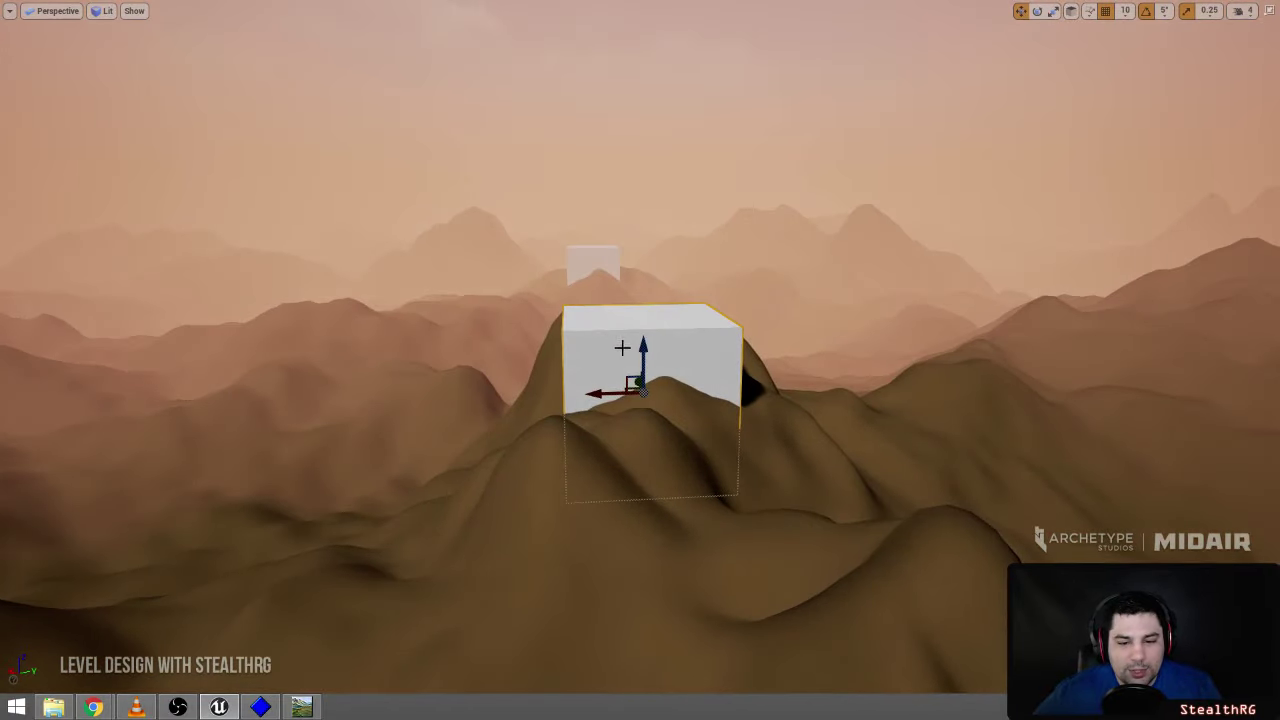
left_click_drag(640, 332, 643, 172)
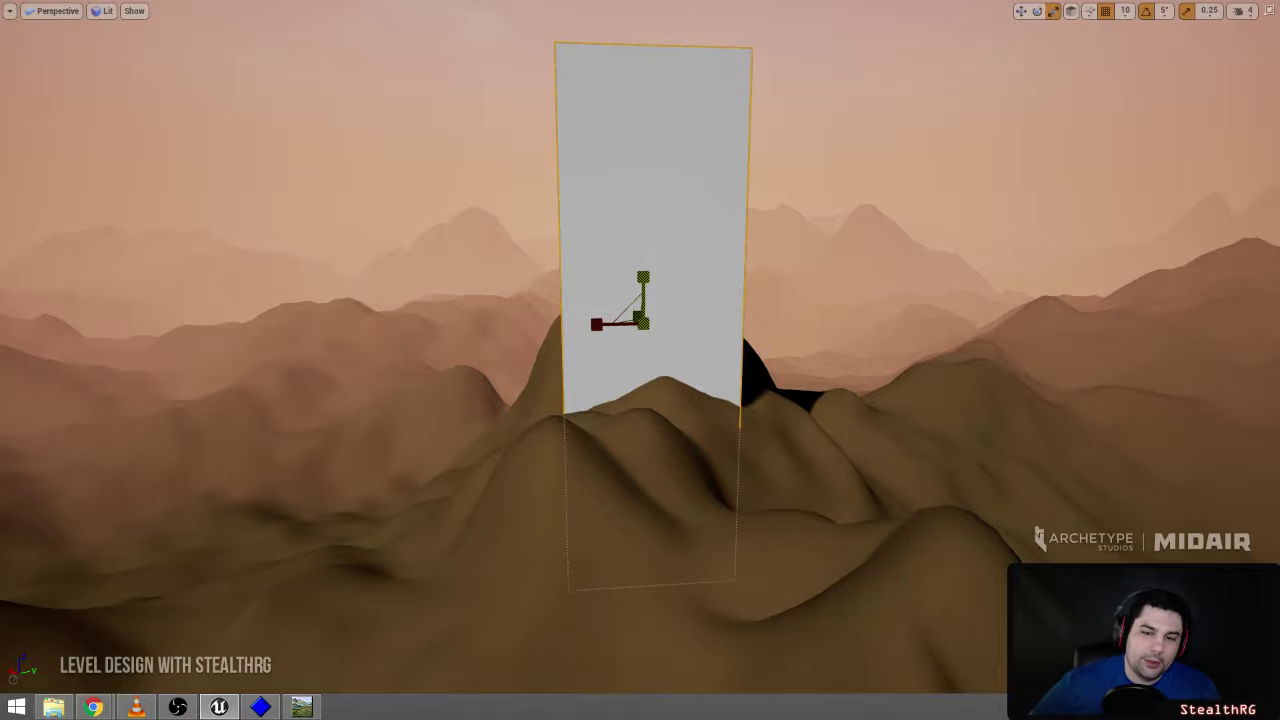
left_click_drag(643, 277, 643, 291)
key("w")
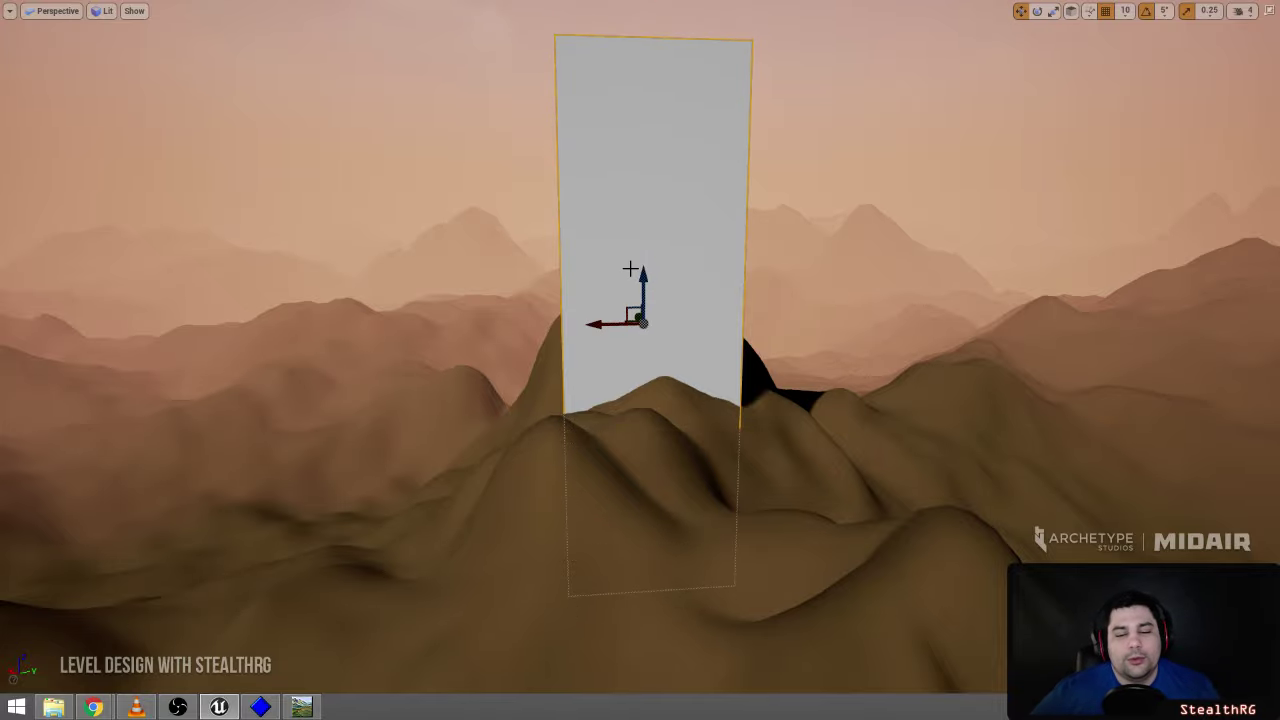
- Place two copies of the central pillar, one on each side of the midfield peak
key("s")
right_click_drag(643, 323, 620, 350)
key("w")
key("s")
key("w")
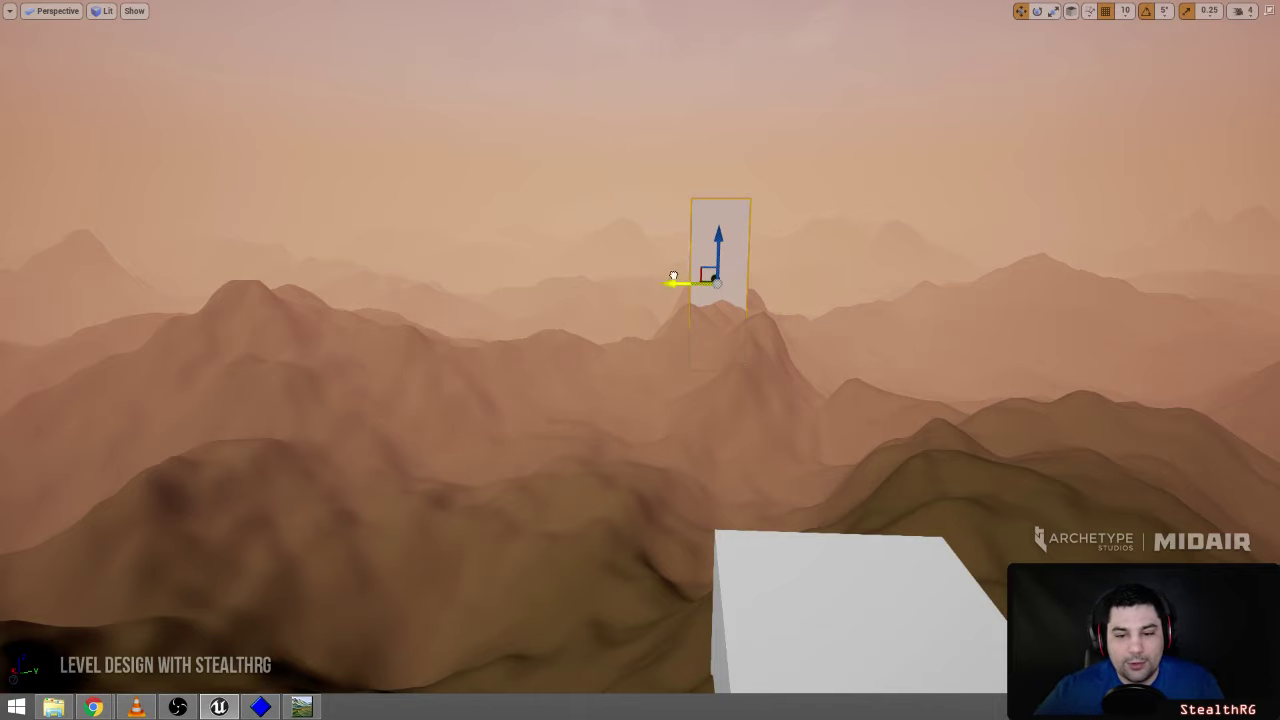
left_click_drag(673, 276, 100, 272, "alt")
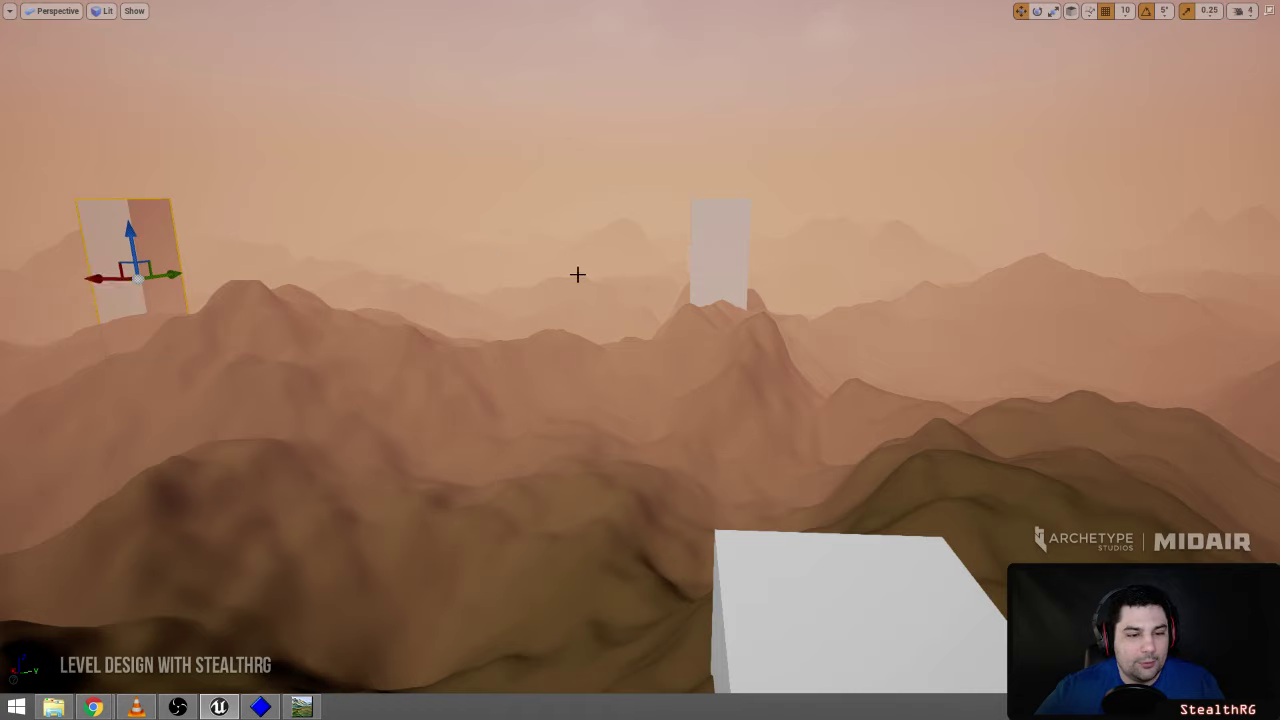
left_click(733, 274)
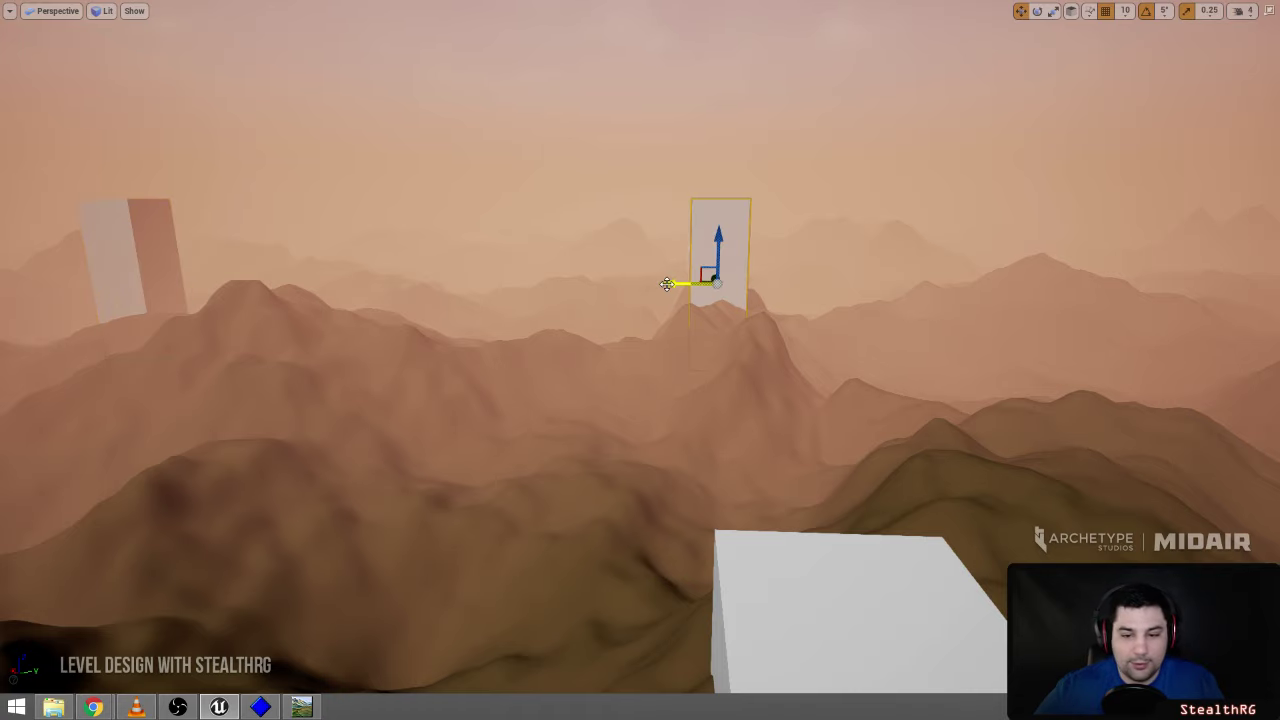
left_click_drag(667, 284, 1173, 287, "alt")
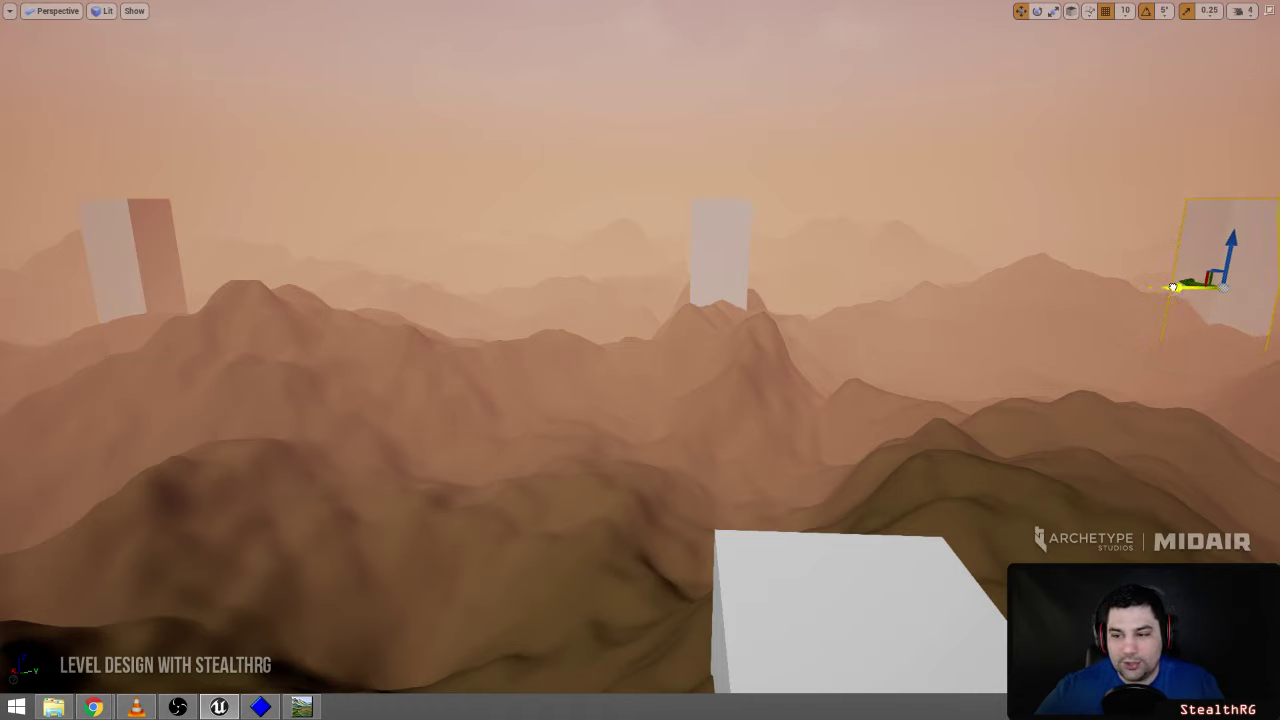
mouse_move(783, 254)
right_mouse_down()
mouse_move(800, 238)
mouse_move(822, 247)
mouse_move(783, 254)
right_mouse_up()
- Try a flattened copy of the central pillar as a long horizontal bar spanning the three pillars, and delete it
left_click(655, 275)
right_click_drag(827, 313, 820, 317)
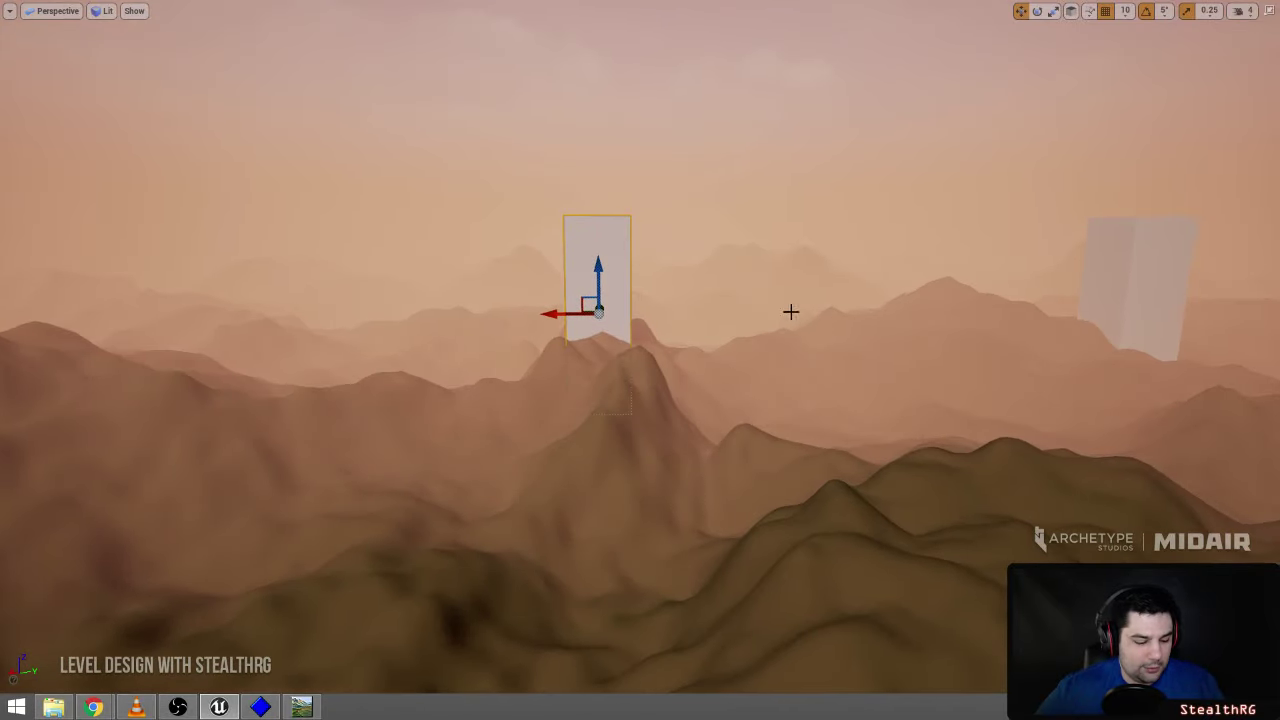
key("space")
key("space")
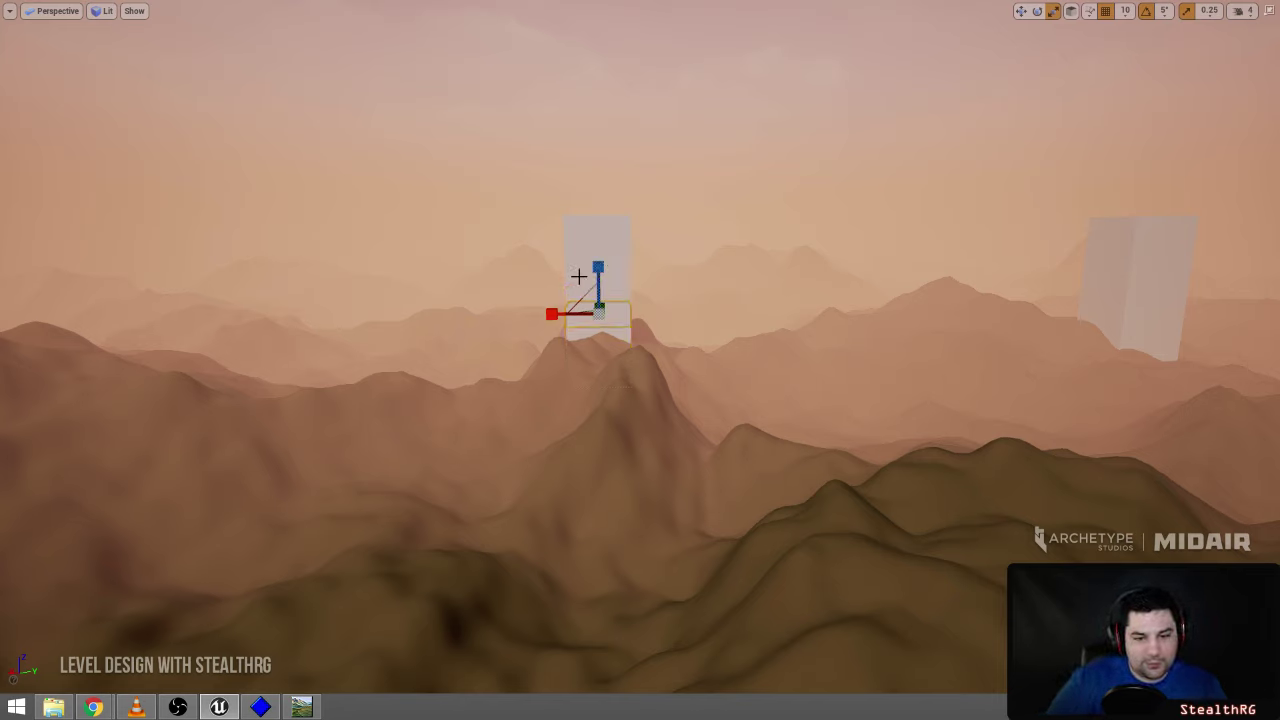
key("w")
left_click_drag(586, 294, 525, 274)
key("e")
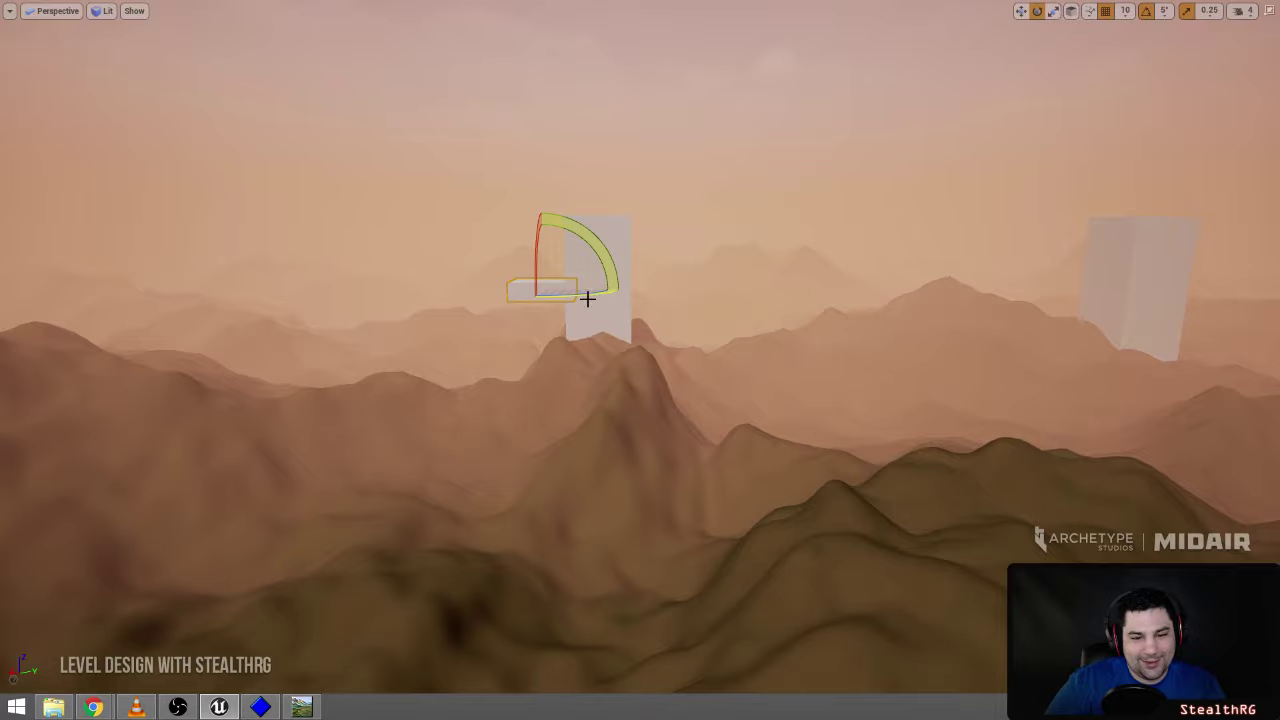
key("r")
right_click_drag(588, 299, 560, 292)
key("s")
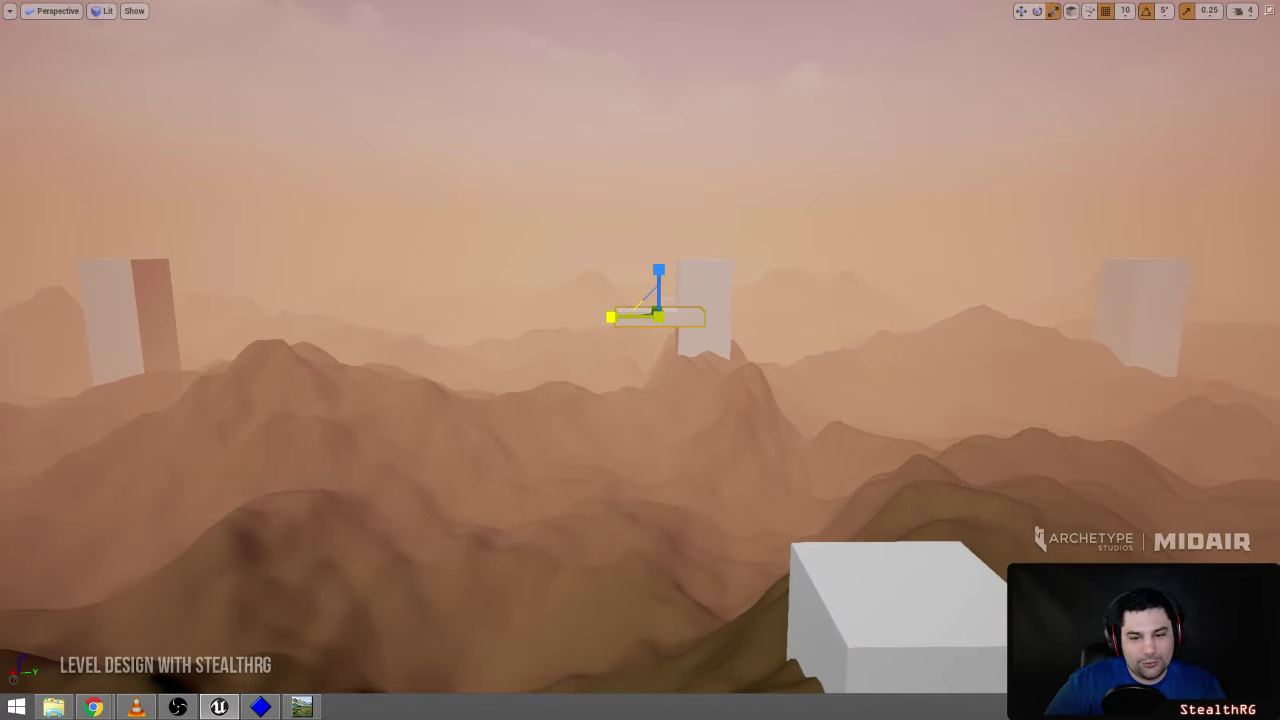
left_click_drag(611, 317, 260, 317)
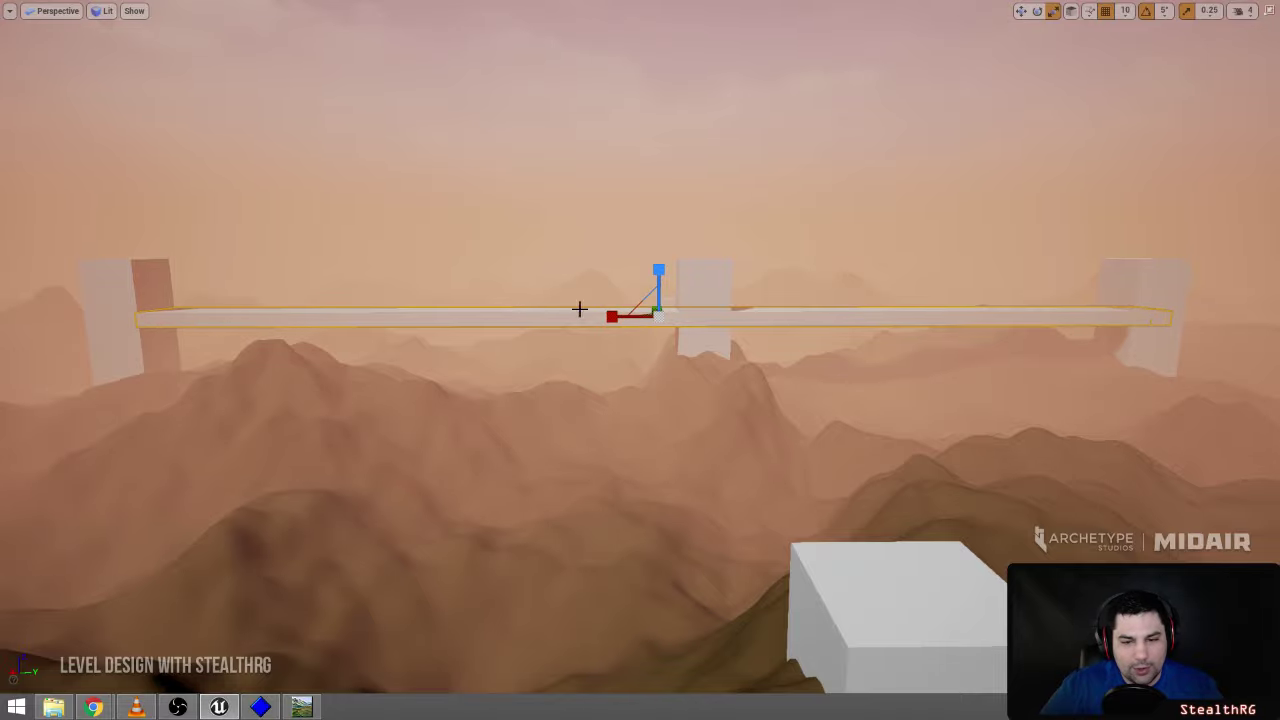
key("Delete")
- Playtest the route between the two base cubes to examine how the three pillars read through the fog
key("w")
mouse_move(734, 277)
right_mouse_down()
mouse_move(800, 350)
mouse_move(712, 285)
mouse_move(738, 308)
mouse_move(734, 262)
mouse_move(700, 258)
mouse_move(712, 250)
mouse_move(747, 291)
right_mouse_up()
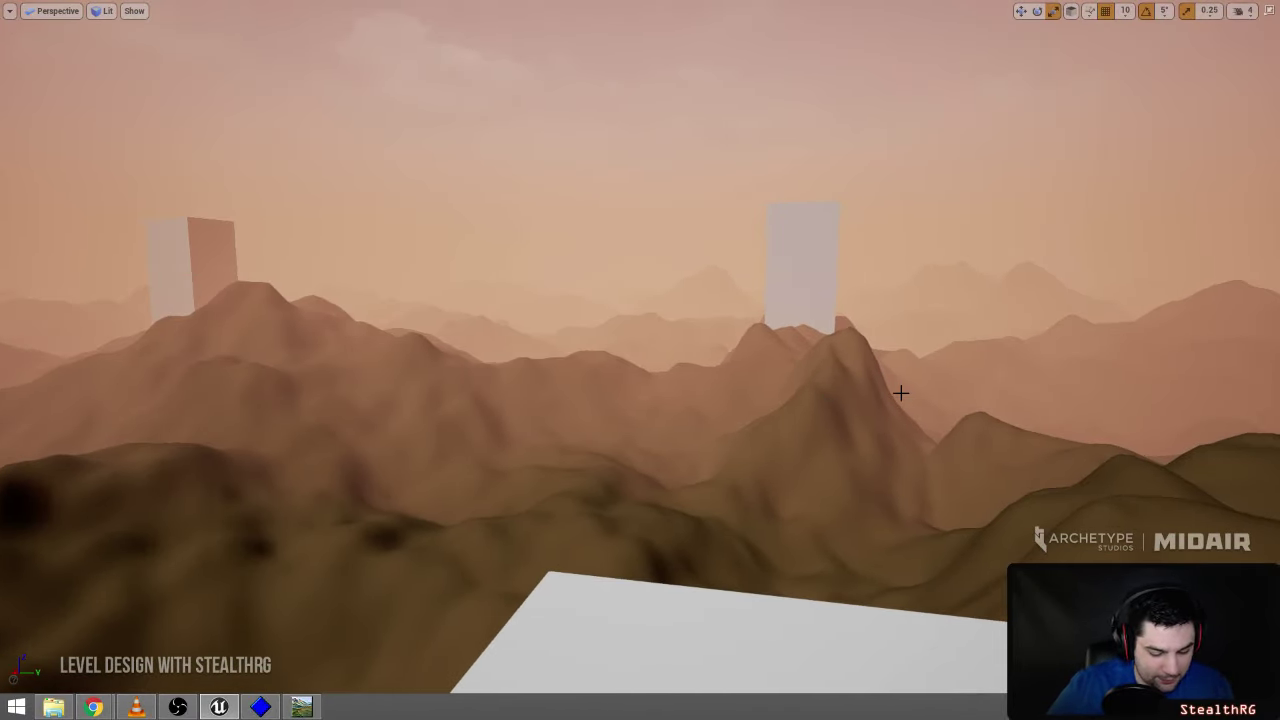
right_click_drag(900, 393, 747, 467)
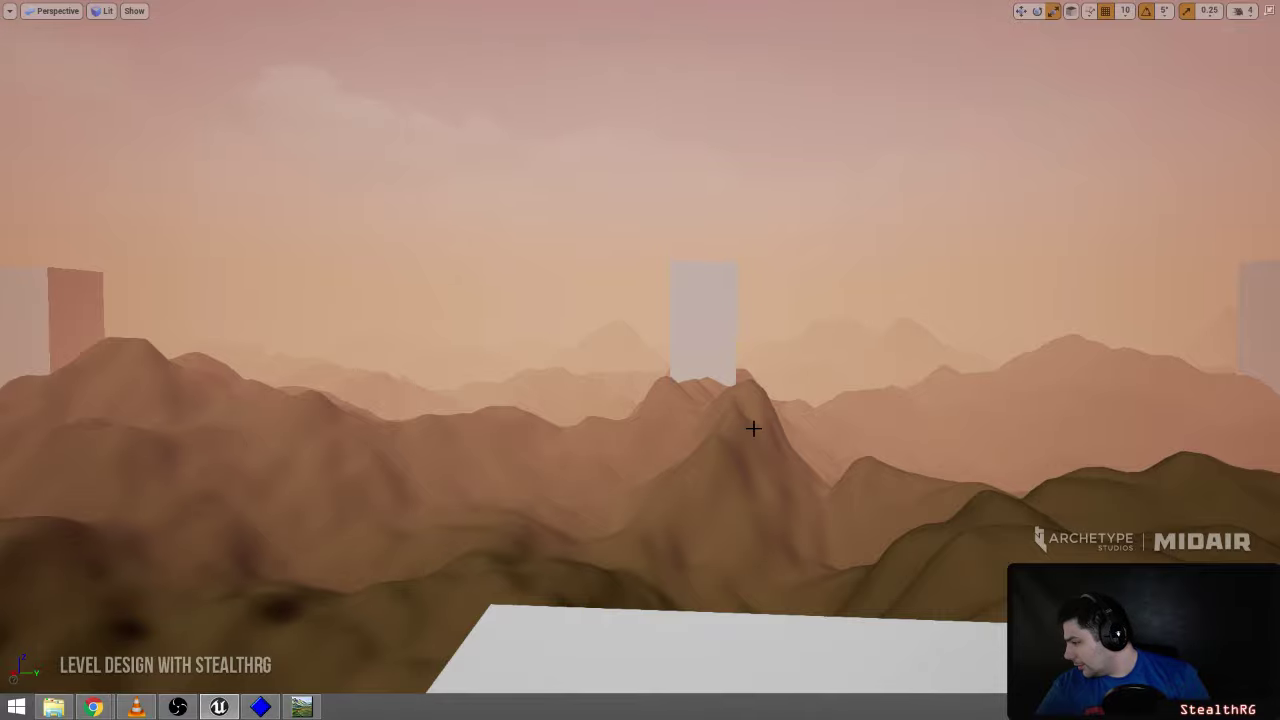
right_click_drag(712, 445, 708, 504)
key("alt+p")
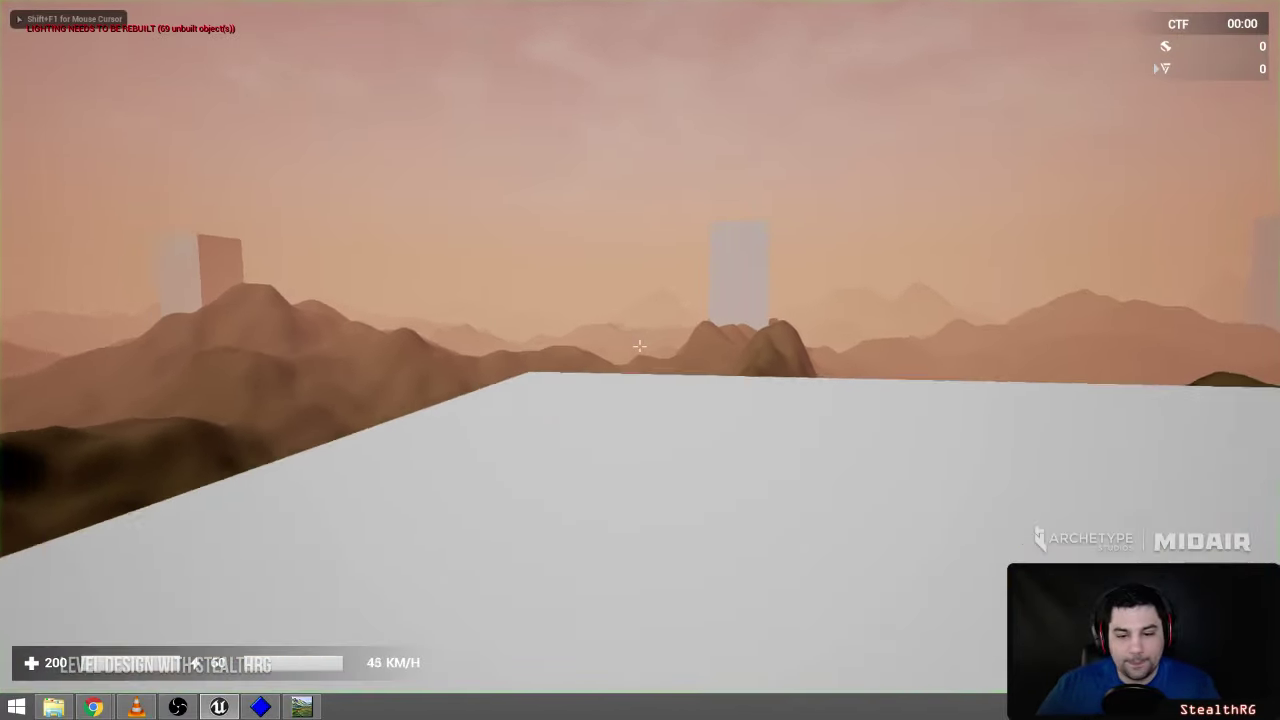
key("w")
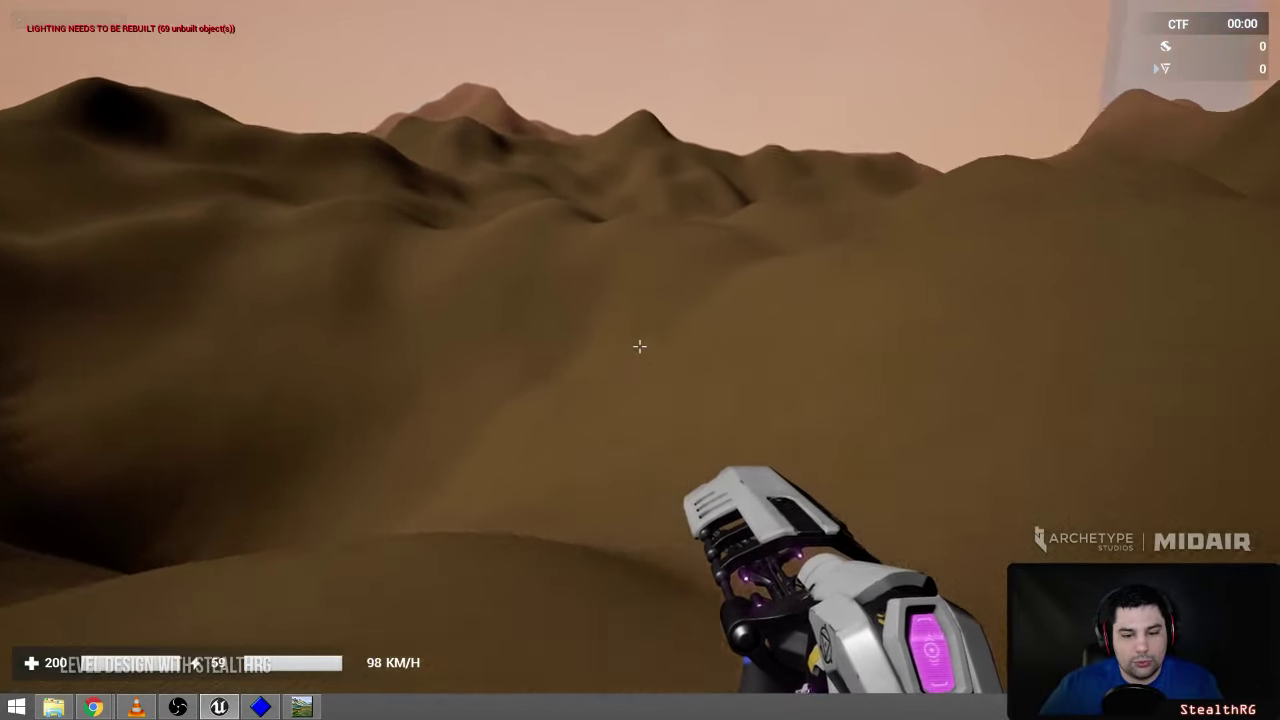
key("space")
key("space")
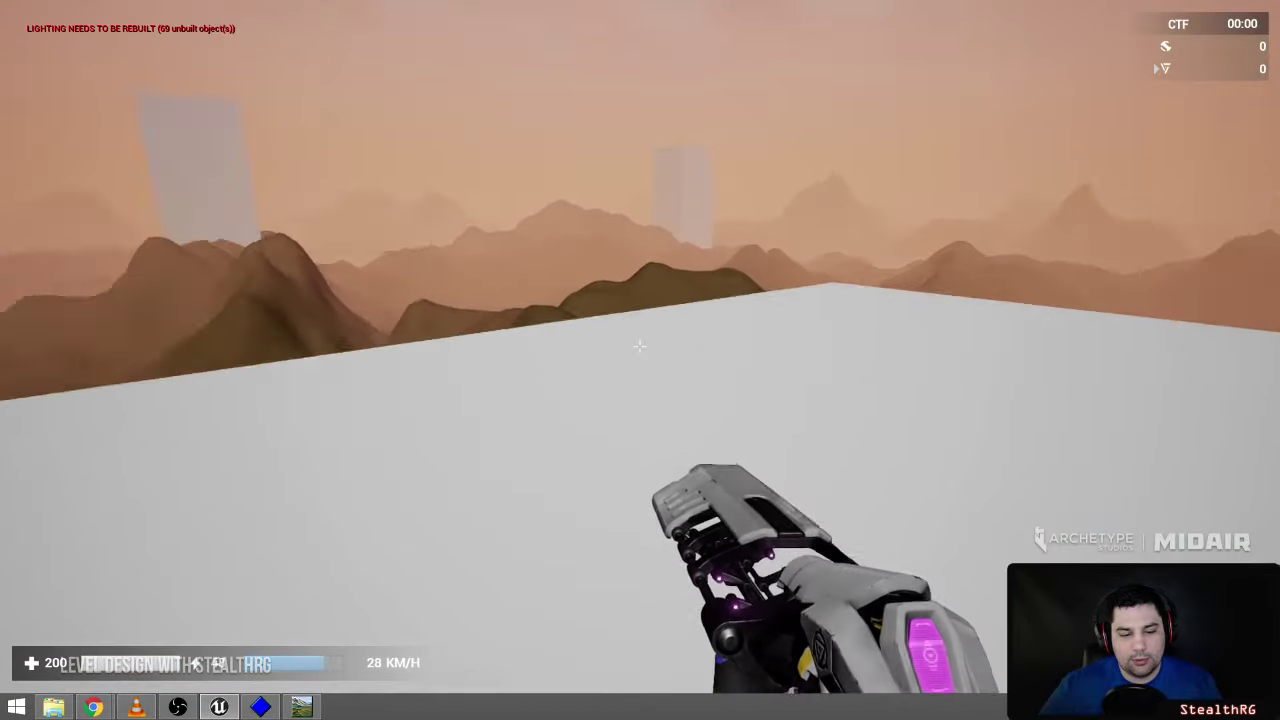
key("w")
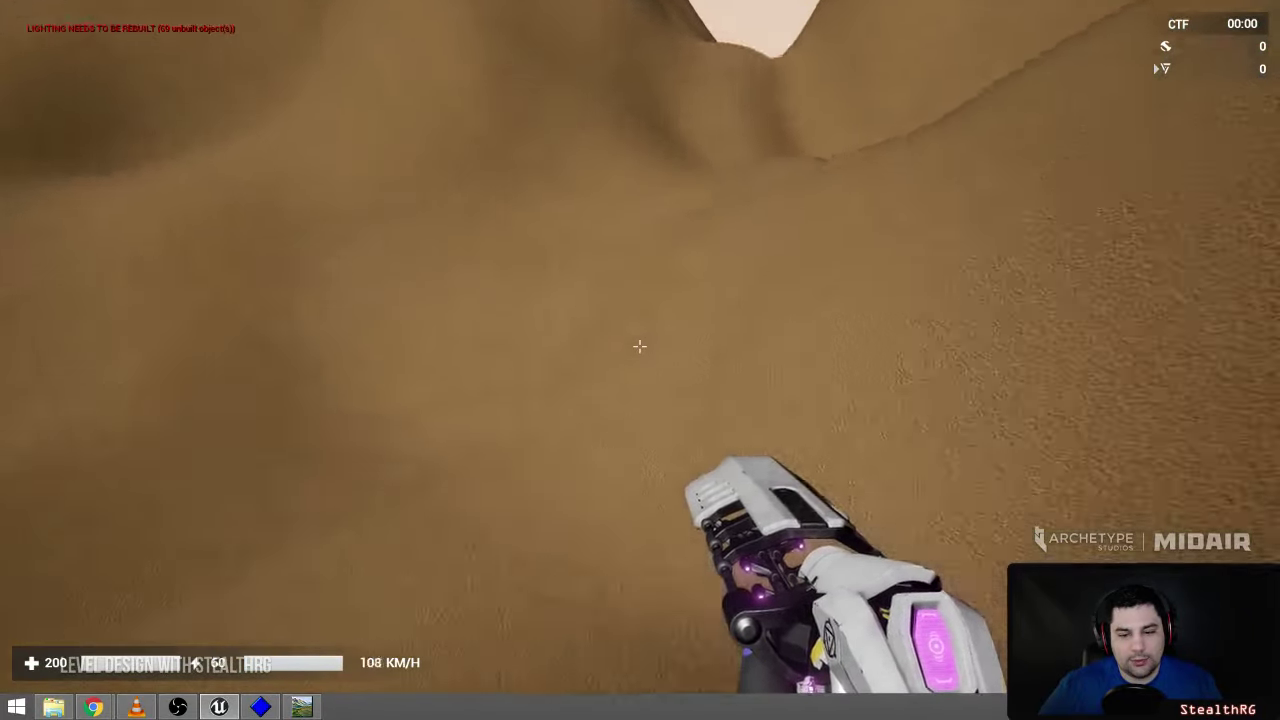
key("space")
key("space")
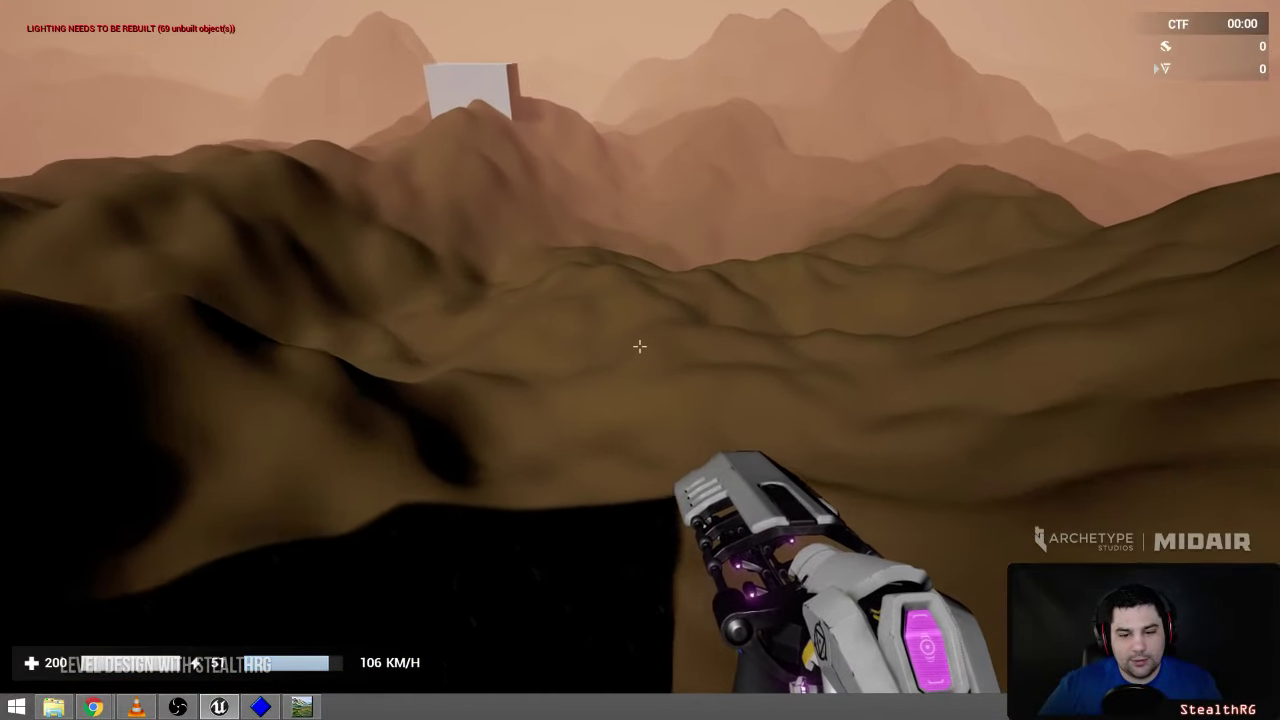
key("space")
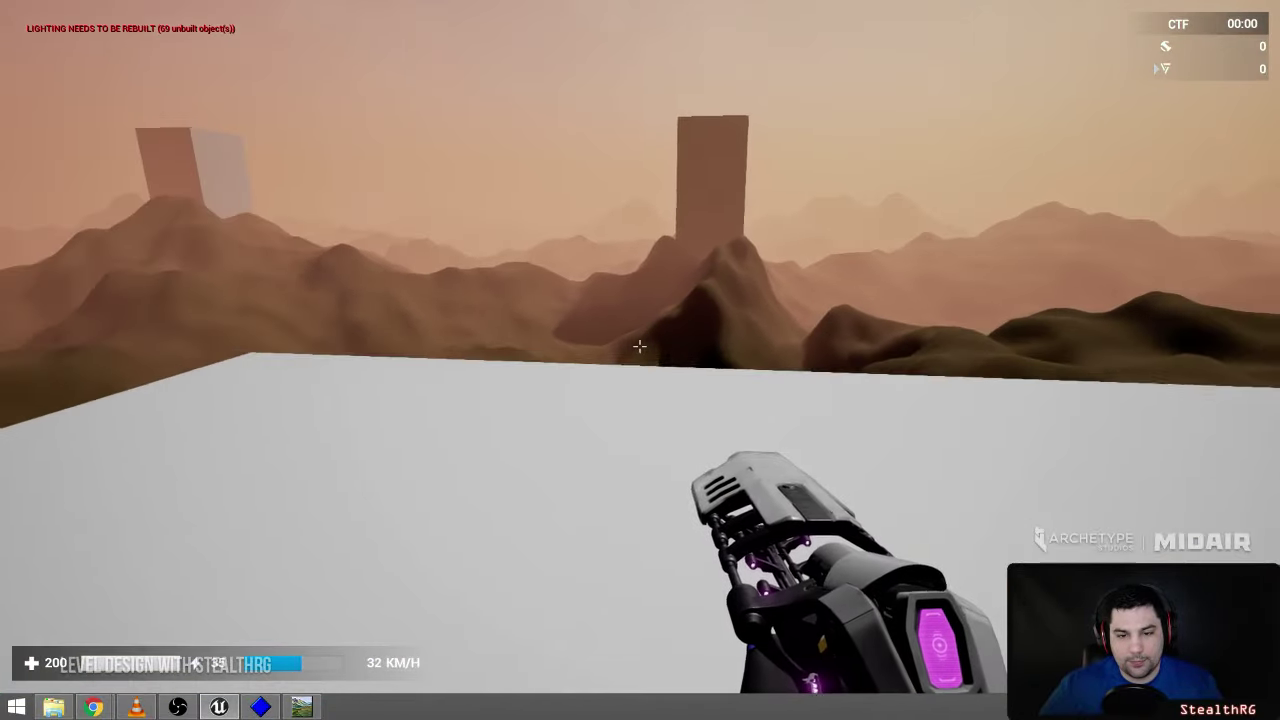
key("Escape")
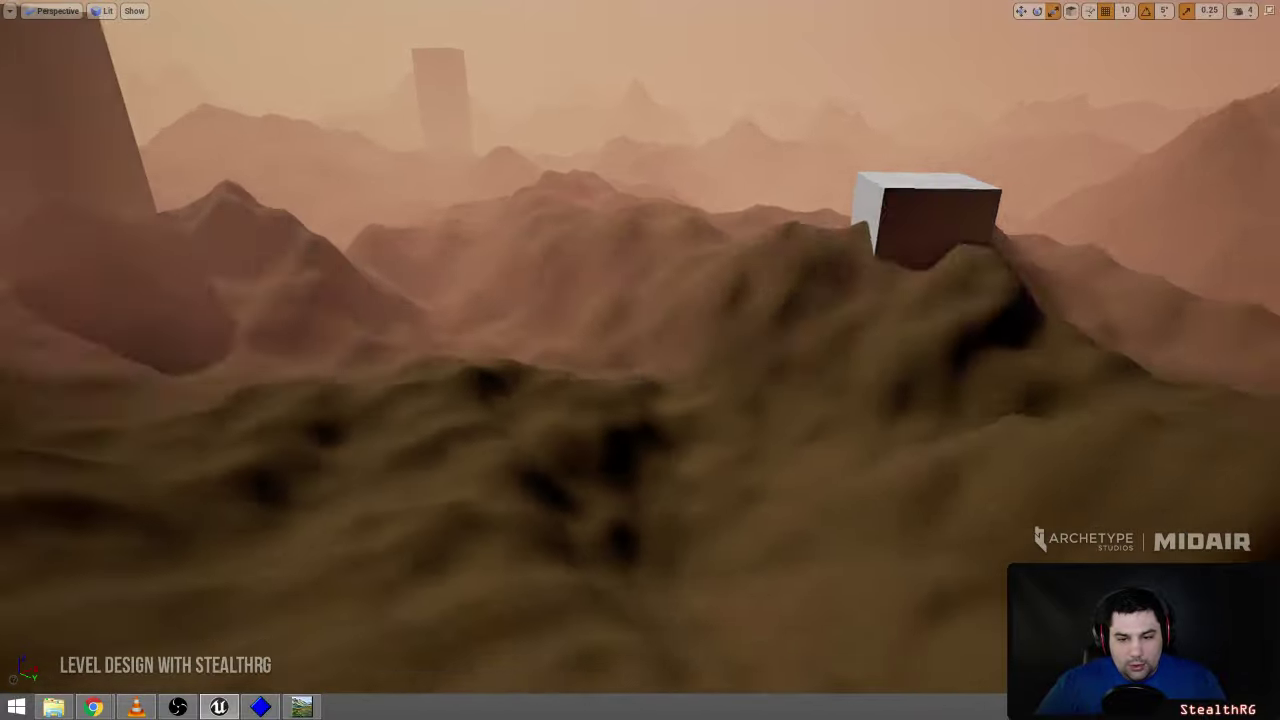
- Fly over the hills around the base cube and leave full screen to examine the terrain shapes between the landmarks
right_click_drag(640, 360, 470, 280)
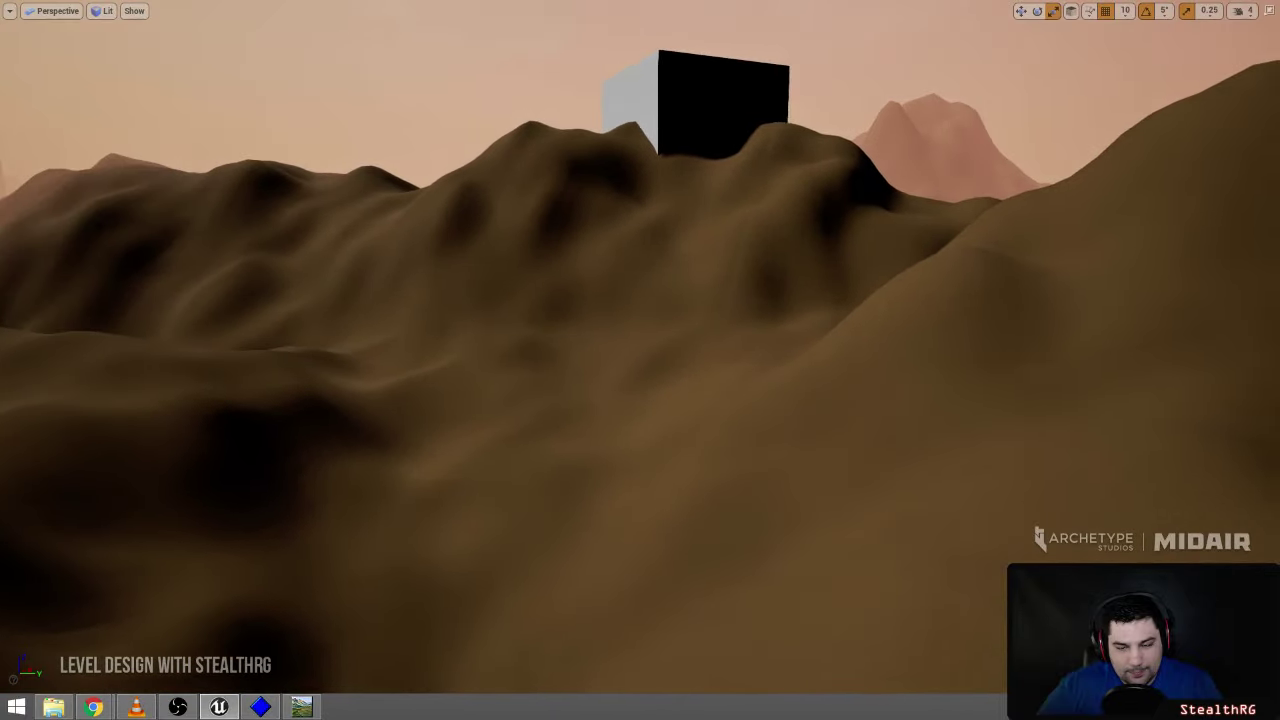
right_click_drag(640, 360, 523, 426)
key("w")
key("F11")
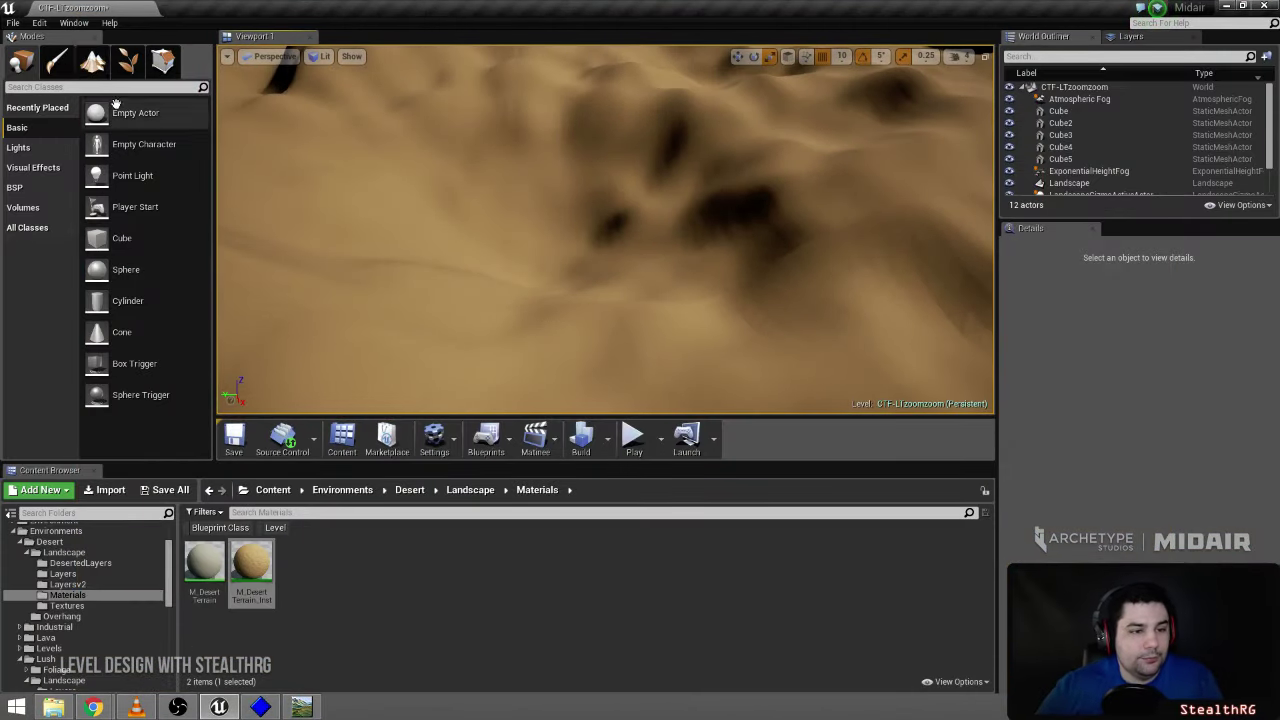
key("s")
right_click_drag(697, 265, 798, 170)
key("s")
right_click_drag(668, 283, 628, 300)
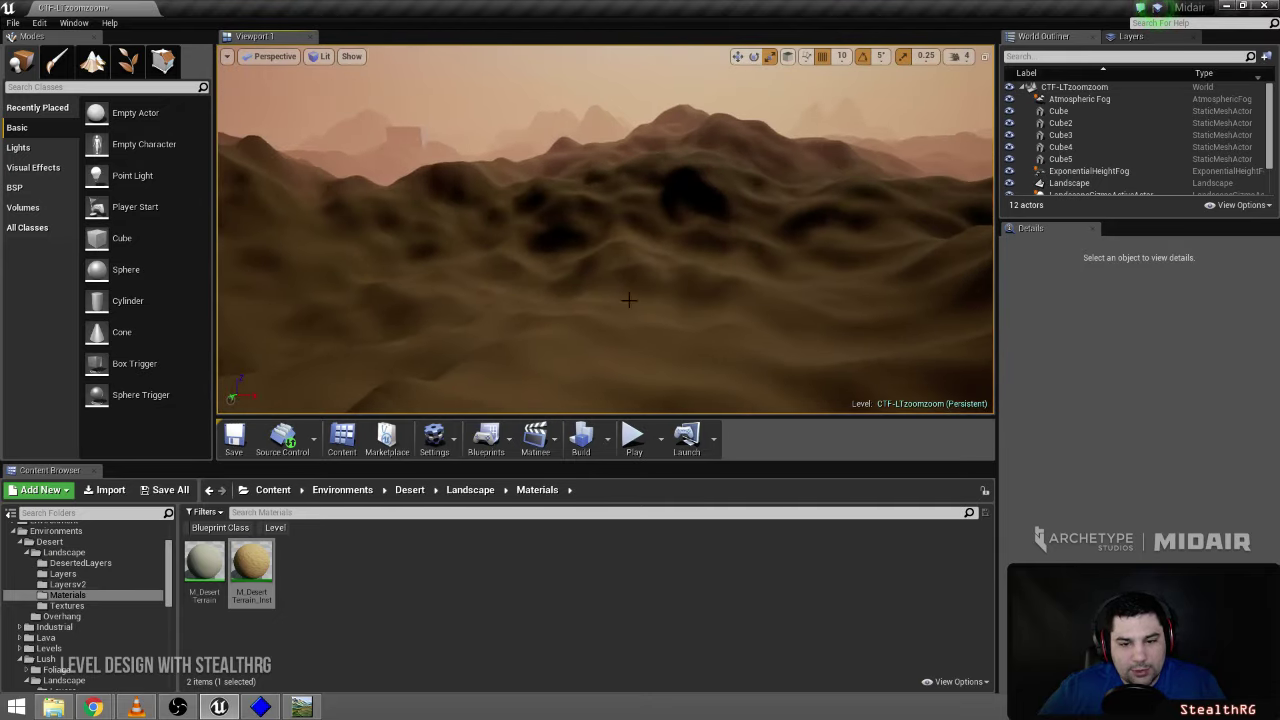
- Switch to landscape sculpting with the Sculpt tool and set its brush size to about 5470
left_click(93, 61)
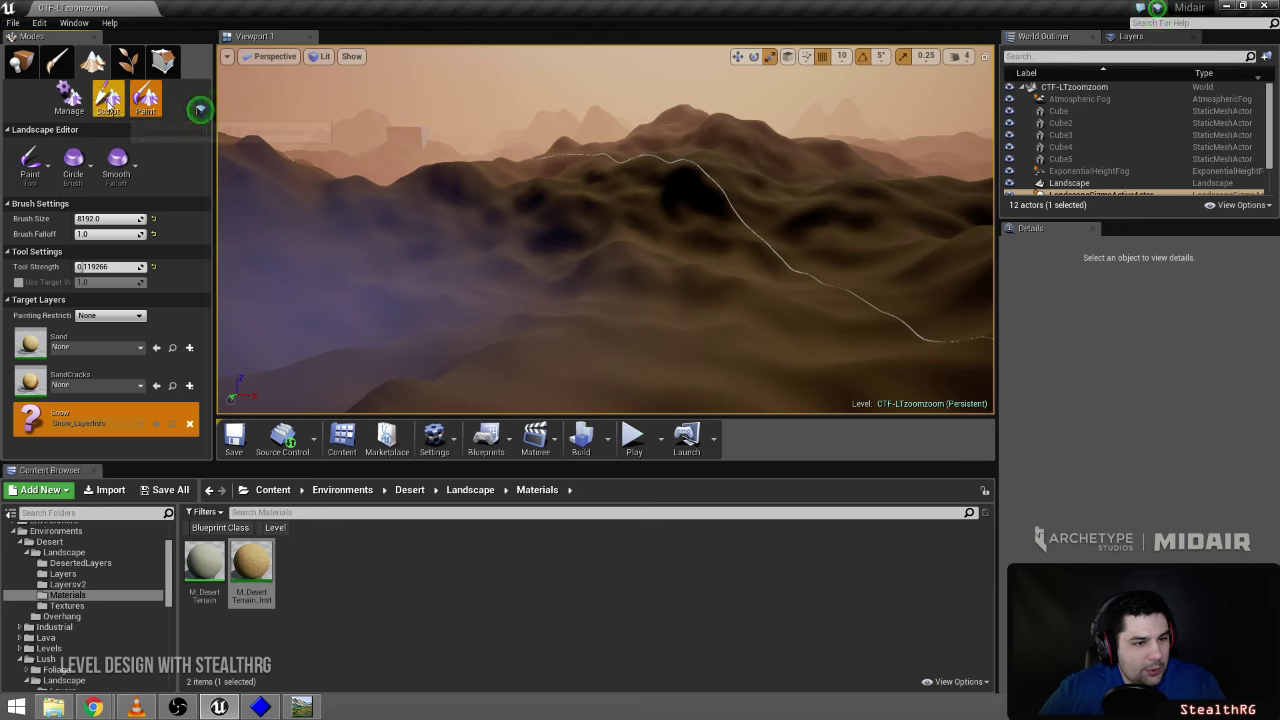
left_click(107, 97)
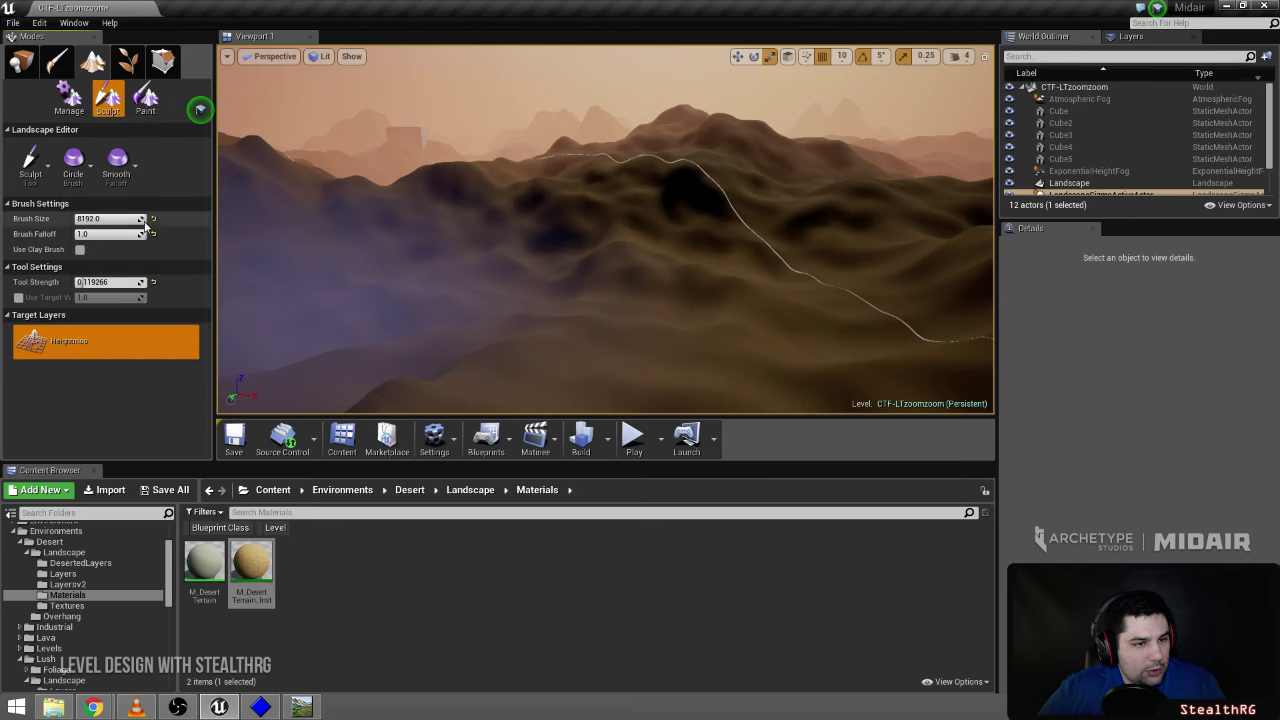
left_click(32, 162)
left_click(57, 230)
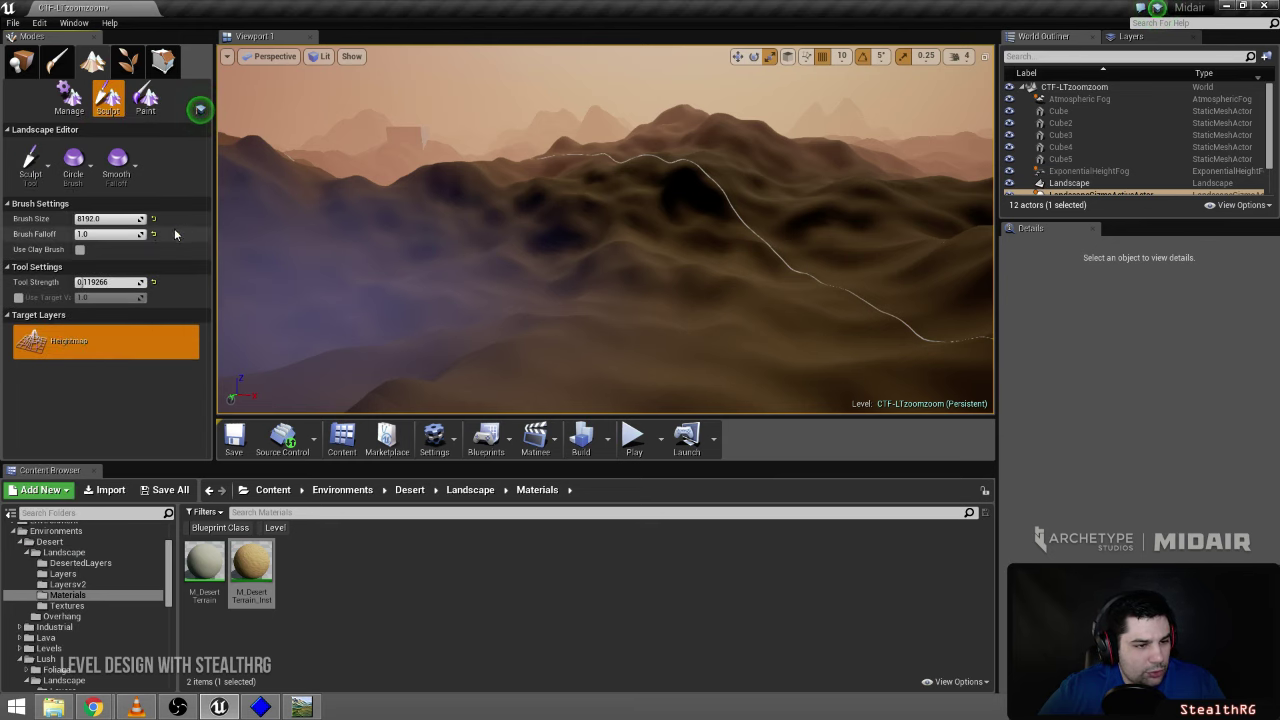
key("s")
right_click_drag(647, 271, 631, 186)
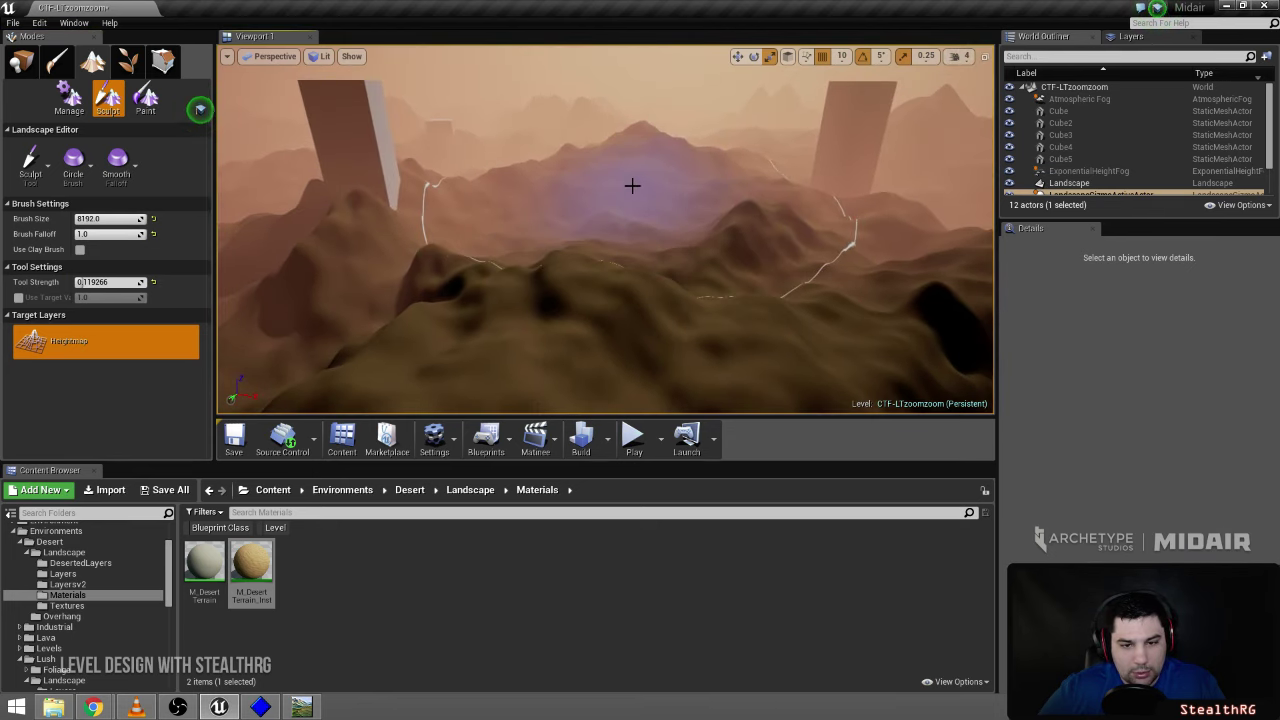
left_click_drag(137, 219, 110, 219)
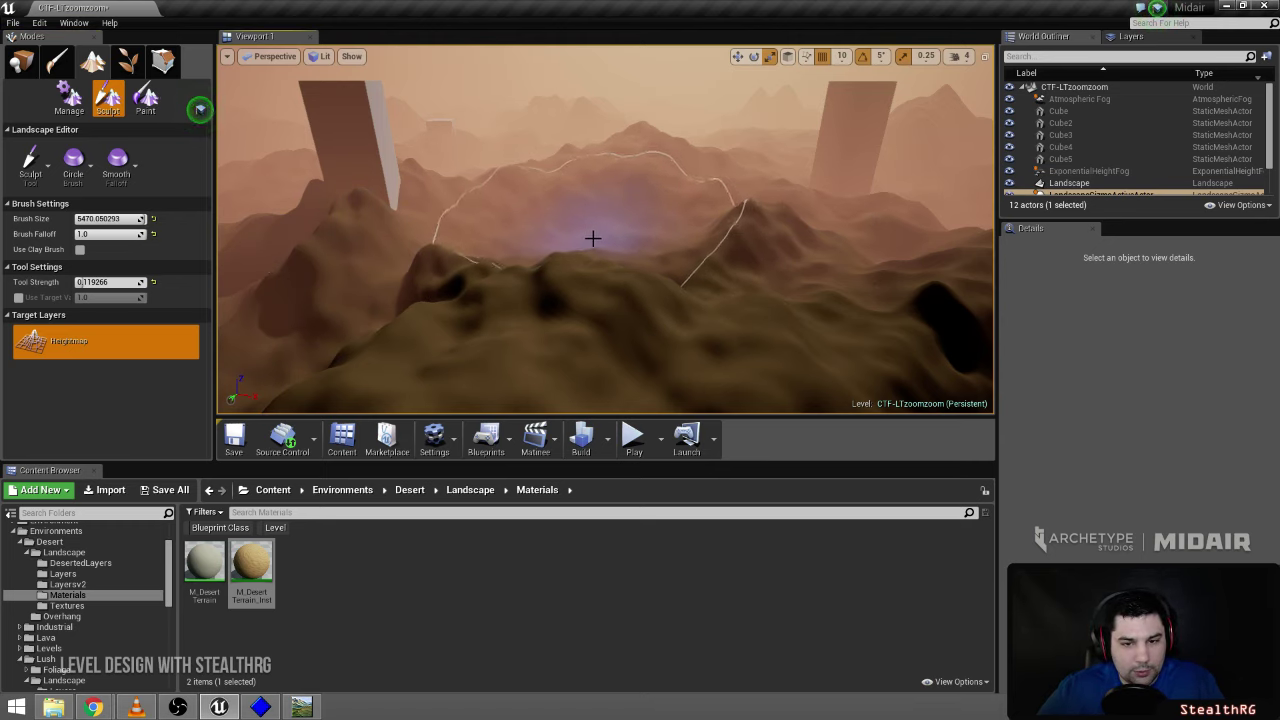
- Sculpt the hills and valleys around the midfield peak and base cubes with the large Sculpt brush
key("w")
mouse_move(637, 235)
right_mouse_down()
mouse_move(620, 238)
mouse_move(638, 238)
right_mouse_up()
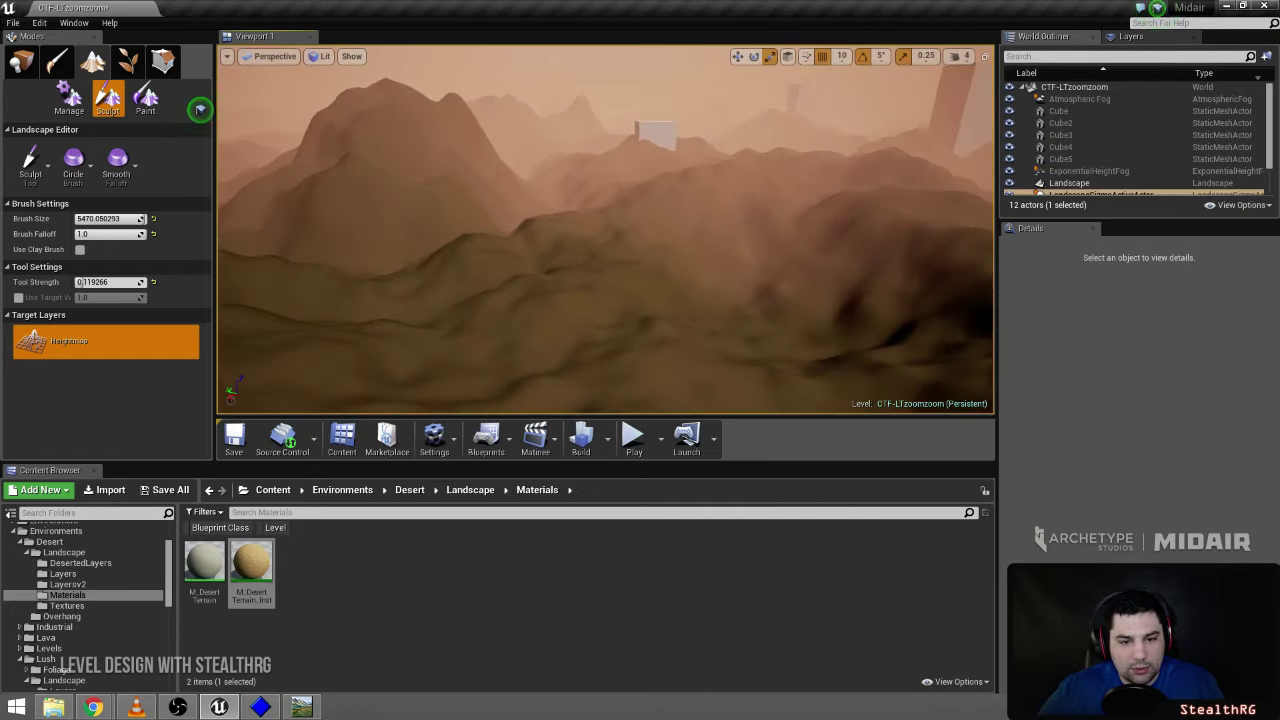
right_click_drag(638, 238, 640, 236)
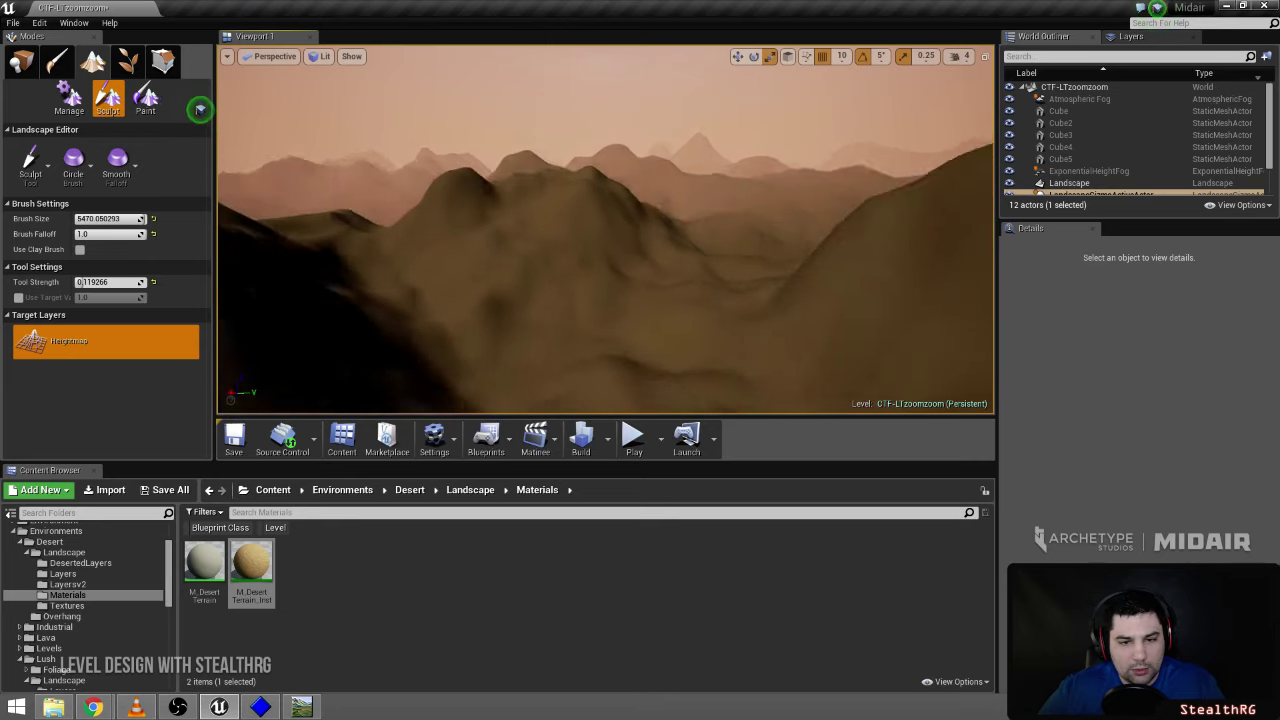
right_click_drag(640, 236, 662, 227)
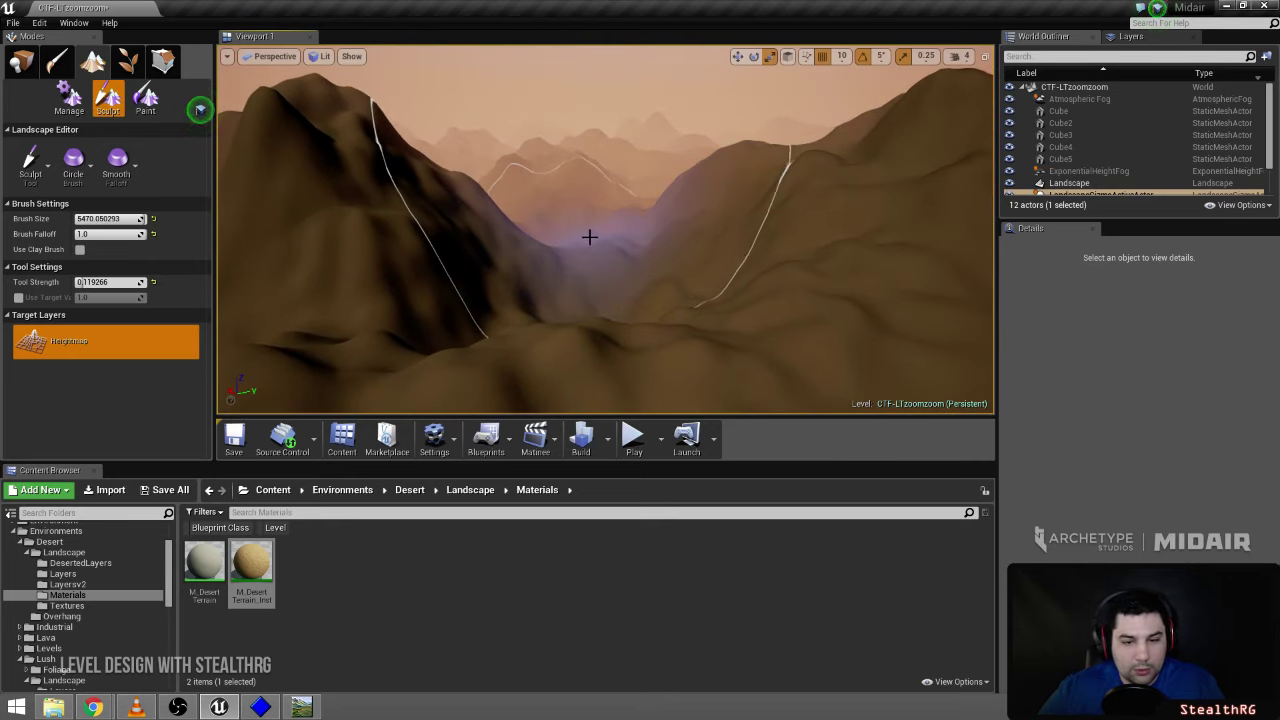
right_click_drag(586, 240, 495, 238)
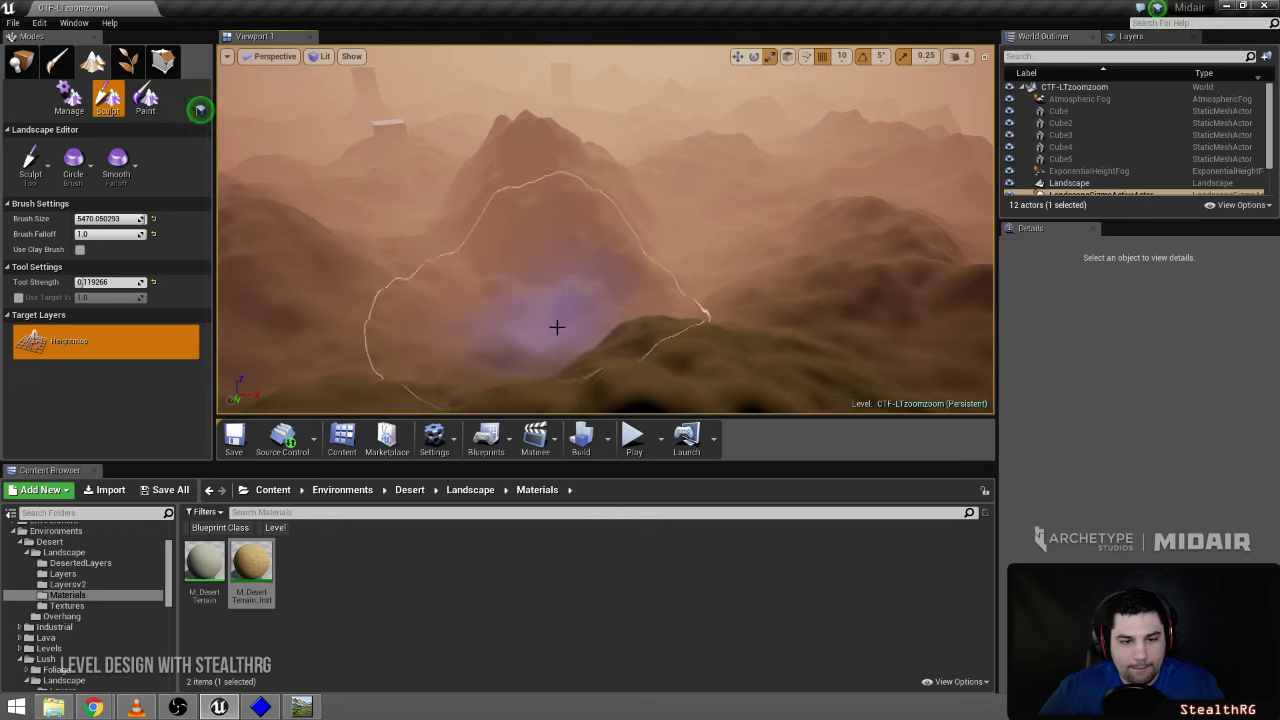
right_click_drag(737, 245, 730, 246)
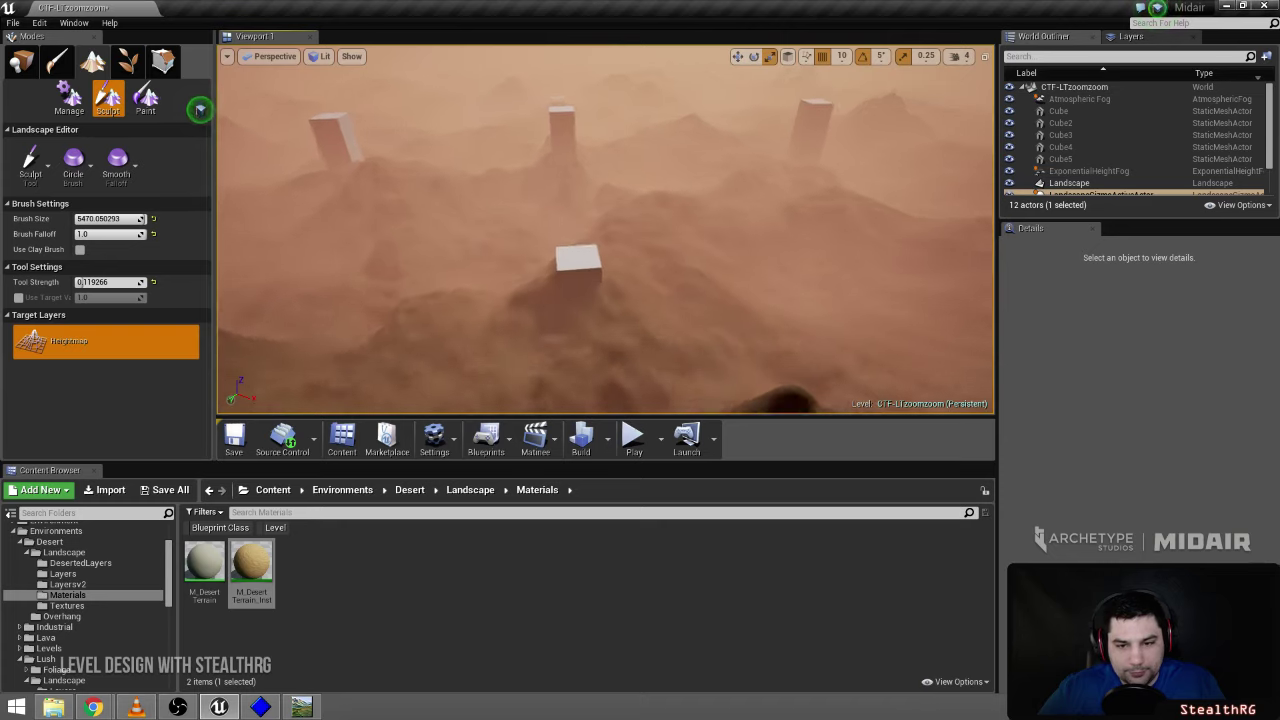
right_click_drag(730, 246, 730, 246)
- Shape the ridge beside the base cube using a Sculpt brush size of about 2583
right_click_drag(200, 108, 200, 108)
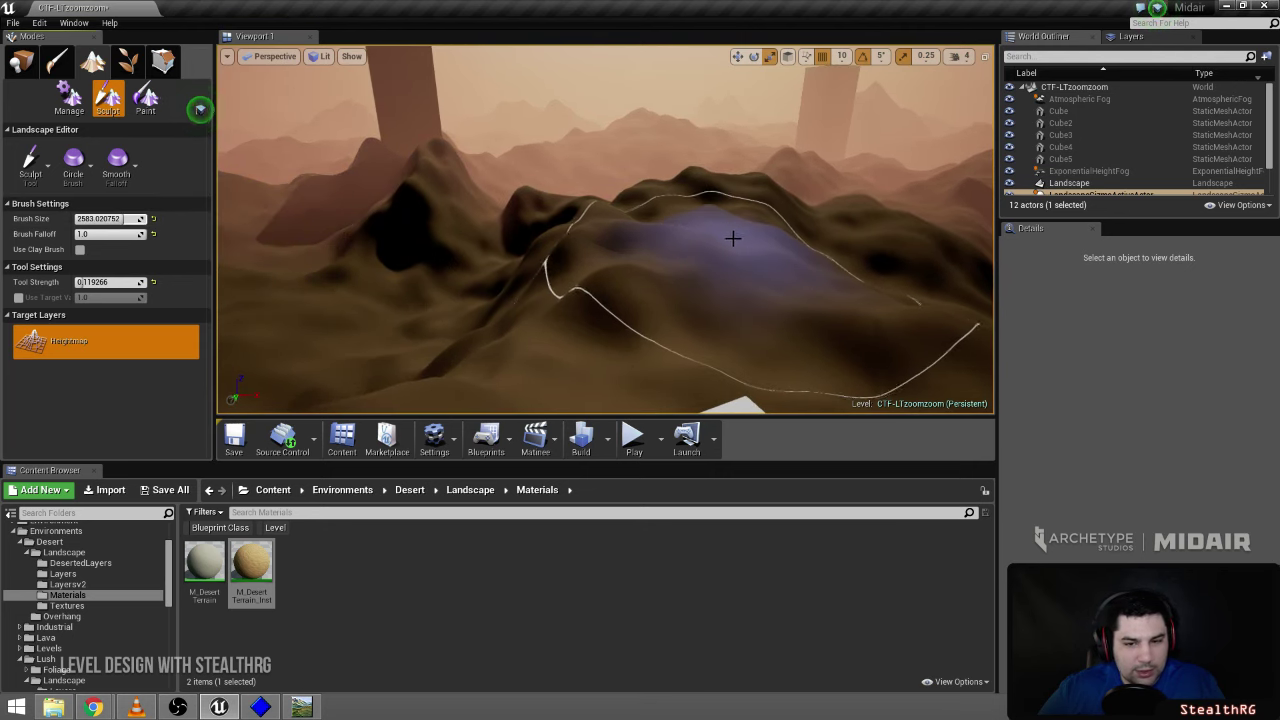
right_click_drag(751, 232, 986, 234)
mouse_move(710, 240)
right_mouse_down()
mouse_move(580, 225)
mouse_move(694, 198)
right_mouse_up()
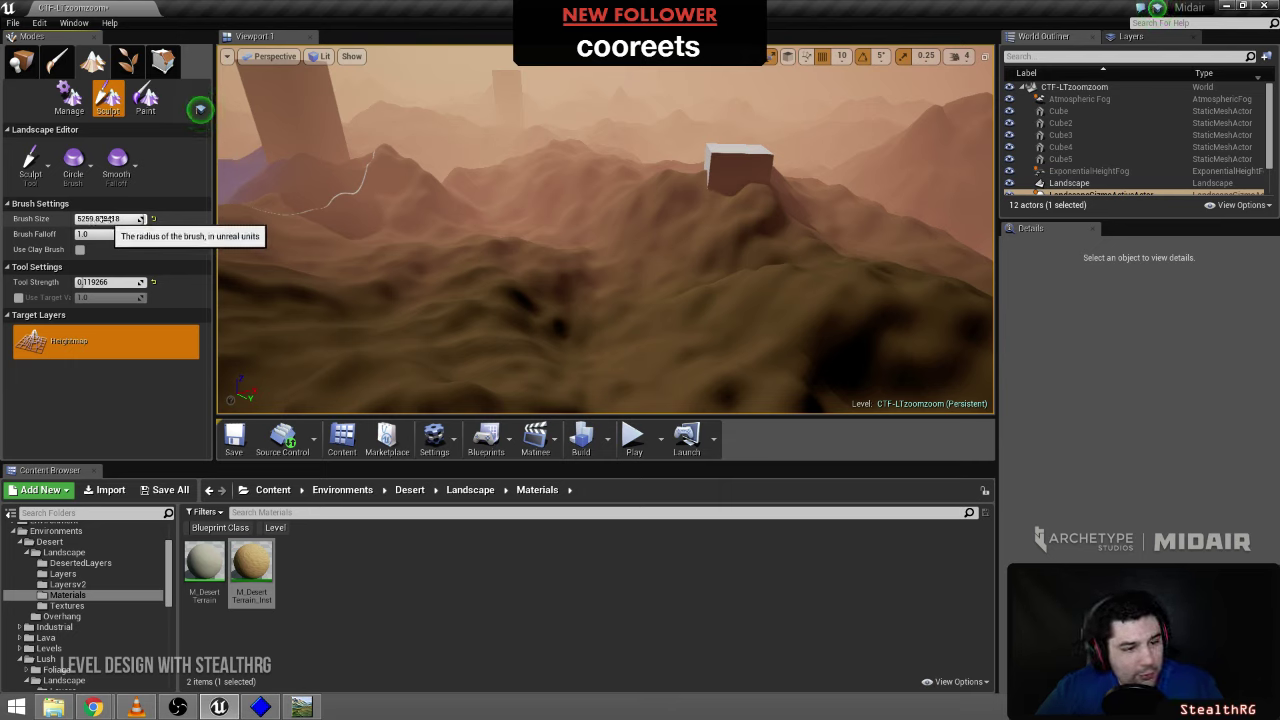
- Set the brush size to about 4498 and lower the terrain around the base cube
left_click_drag(108, 219, 100, 219)
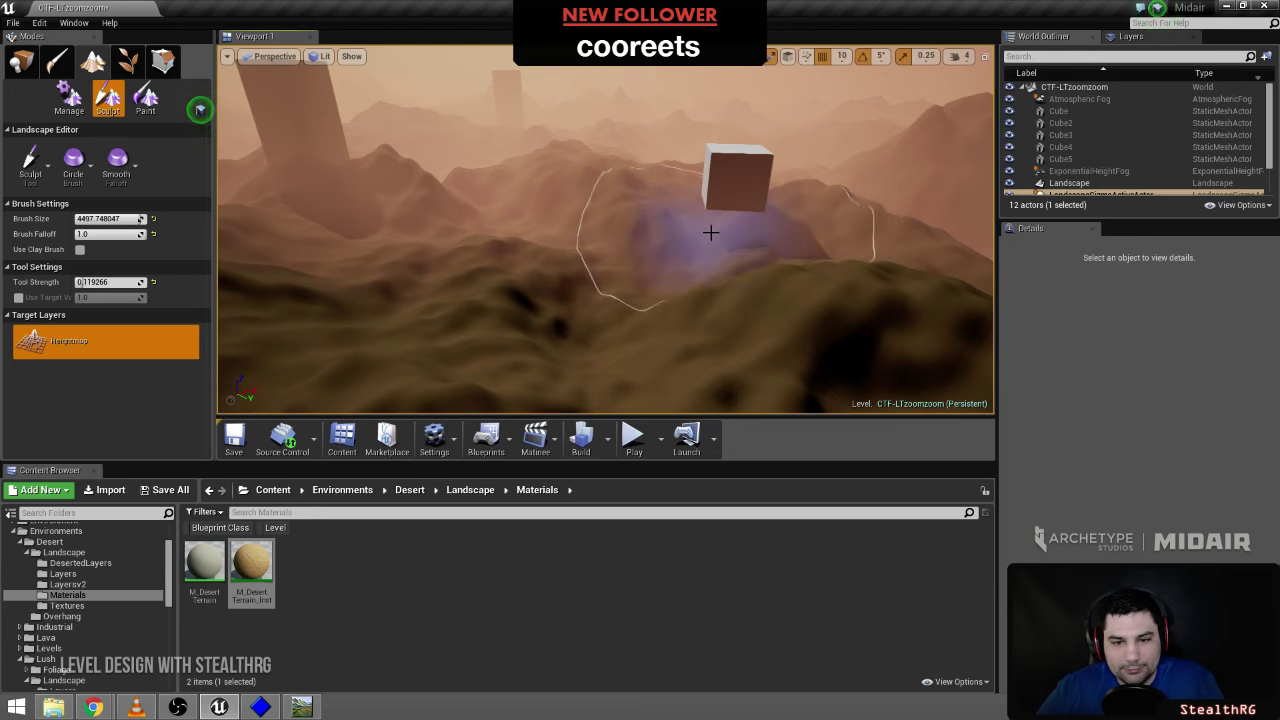
mouse_move(710, 232)
right_mouse_down()
mouse_move(560, 238)
mouse_move(672, 236)
right_mouse_up()
key("w")
key("d")
key("s")
key("a")
key("d")
mouse_move(806, 229)
right_mouse_down()
mouse_move(786, 230)
mouse_move(800, 230)
right_mouse_up()
key("s")
key("w")
- Switch to the Smooth tool with a brush size of about 742 and smooth the rough slopes below the base cube
mouse_move(110, 218)
left_mouse_down()
mouse_move(99, 218)
mouse_move(117, 218)
left_mouse_up()
left_click(31, 165)
left_click(51, 265)
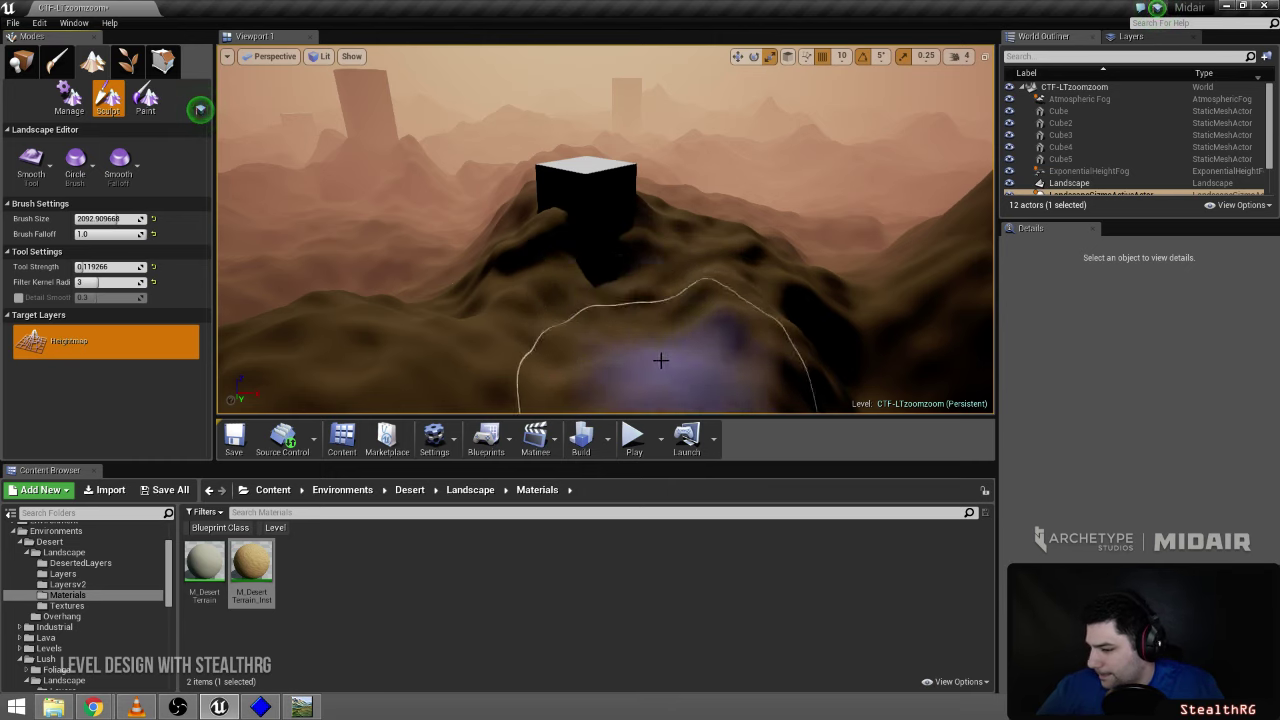
mouse_move(660, 360)
right_mouse_down()
mouse_move(655, 370)
mouse_move(692, 340)
mouse_move(672, 340)
right_mouse_up()
left_click_drag(118, 219, 86, 220)
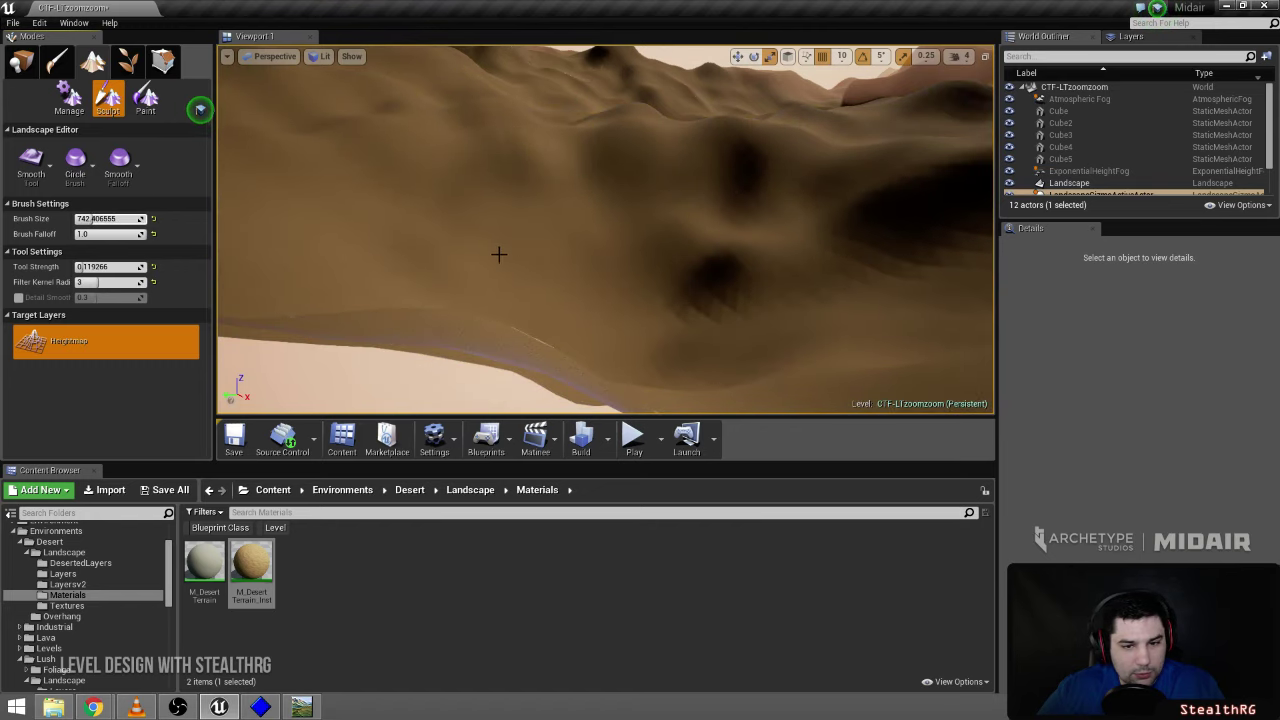
right_click_drag(499, 254, 658, 286)
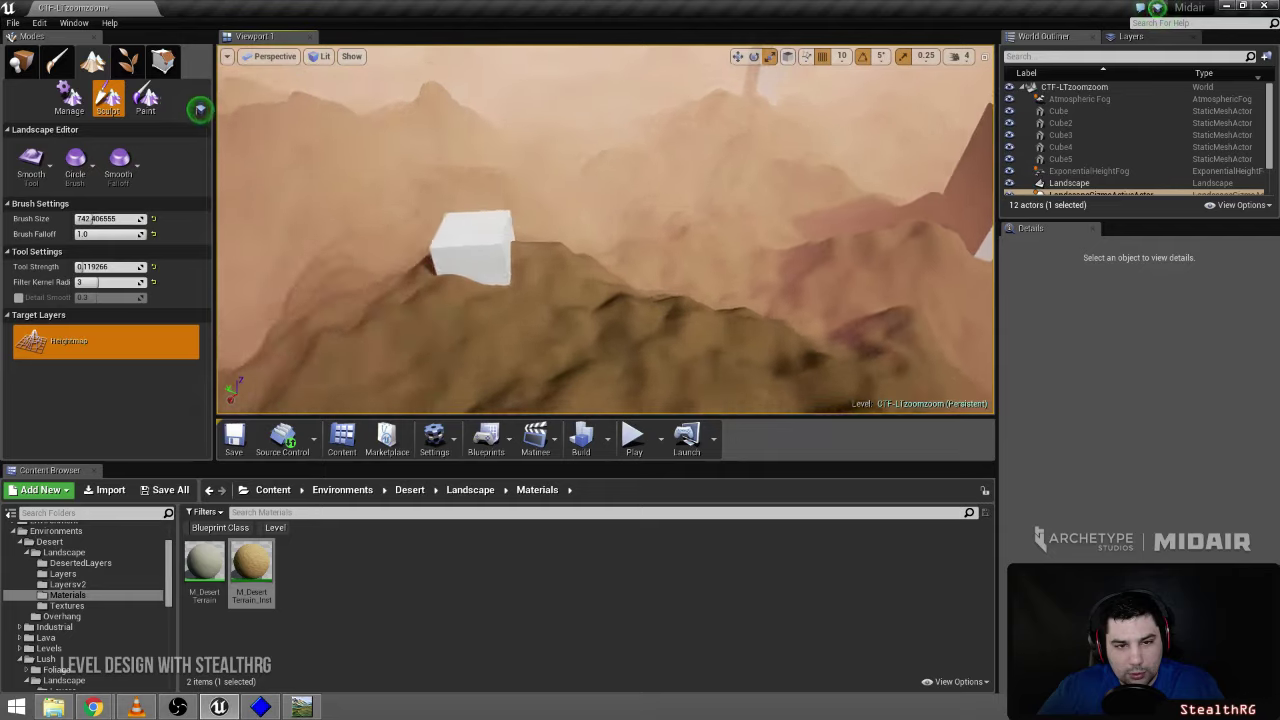
- Playtest the run from the base cube down to the midfield pillars to examine the reshaped slopes
left_click(630, 440)
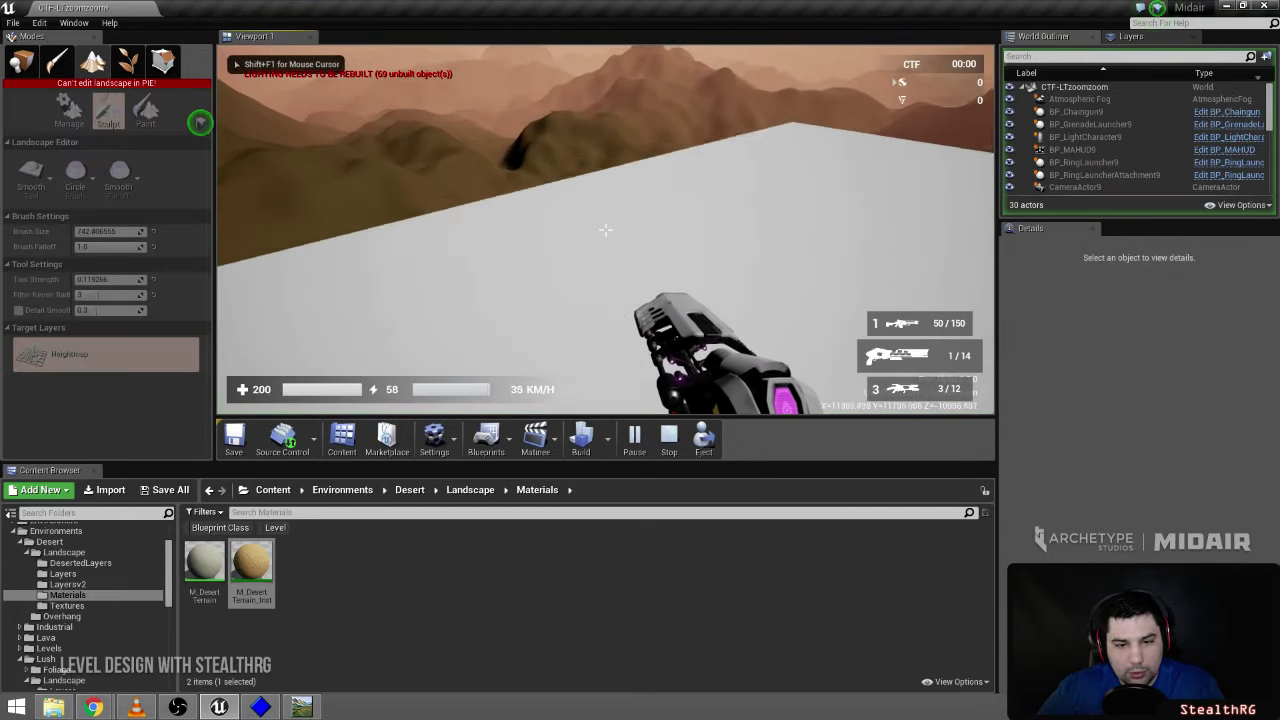
key("w")
key("space")
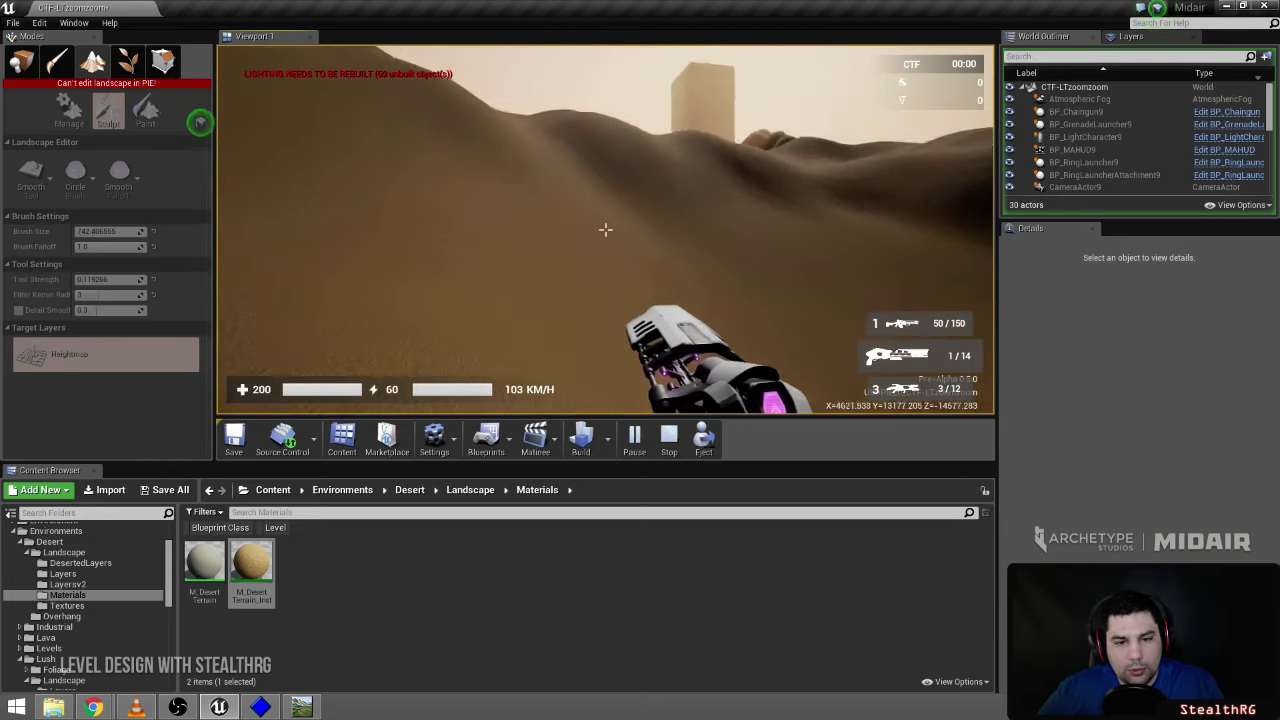
right_click(605, 230)
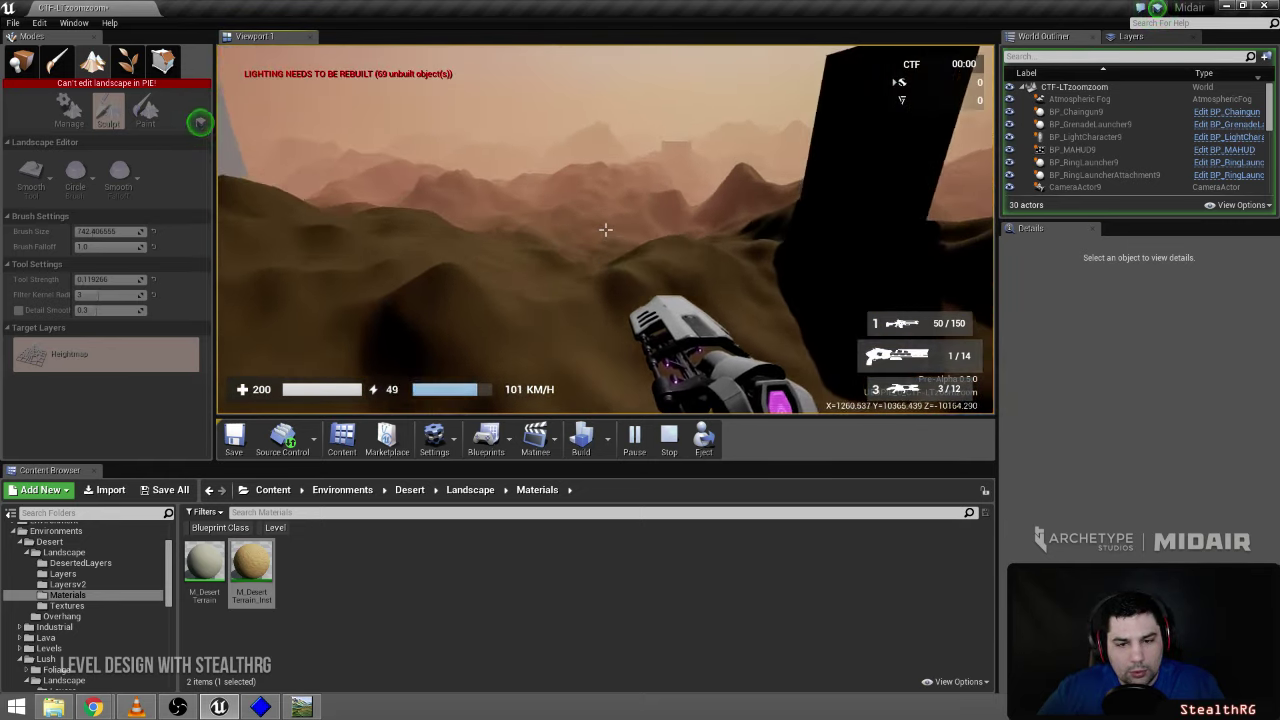
key("Escape")
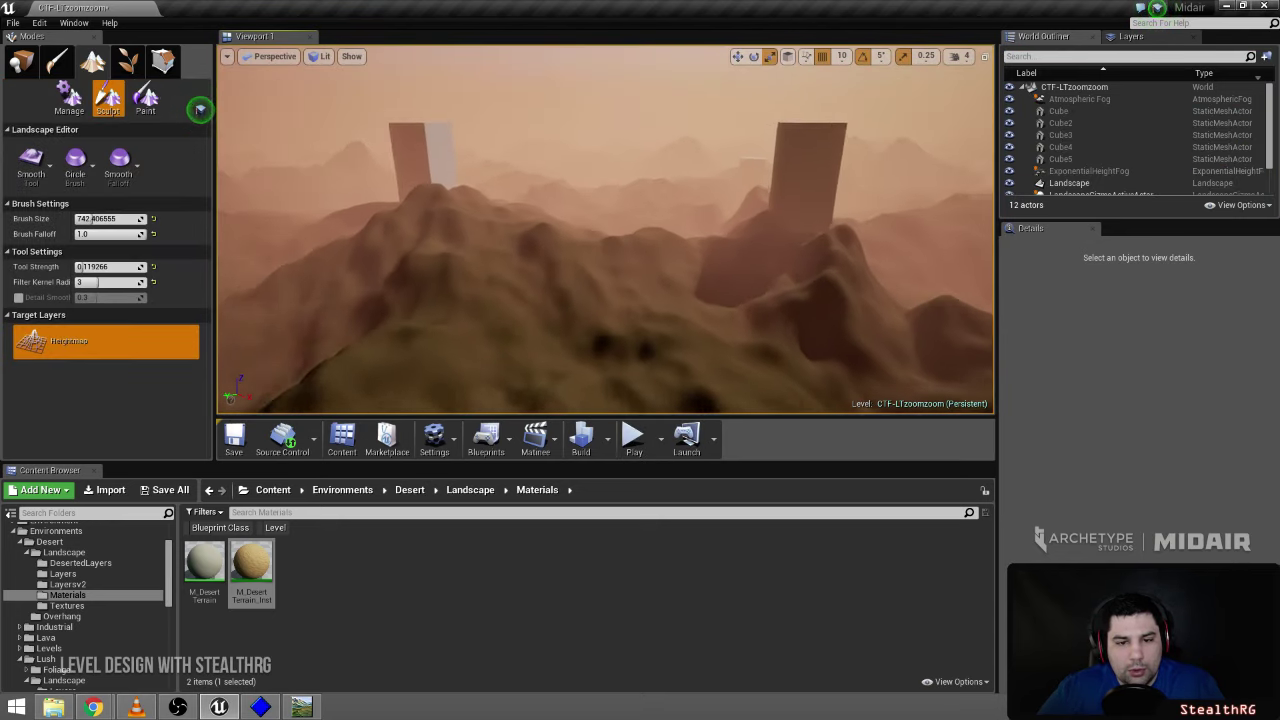
- Switch back to the Sculpt tool with a brush size of about 2805 and build up the ridge between the midfield pillars
mouse_move(647, 328)
right_mouse_down()
mouse_move(880, 328)
mouse_move(647, 328)
right_mouse_up()
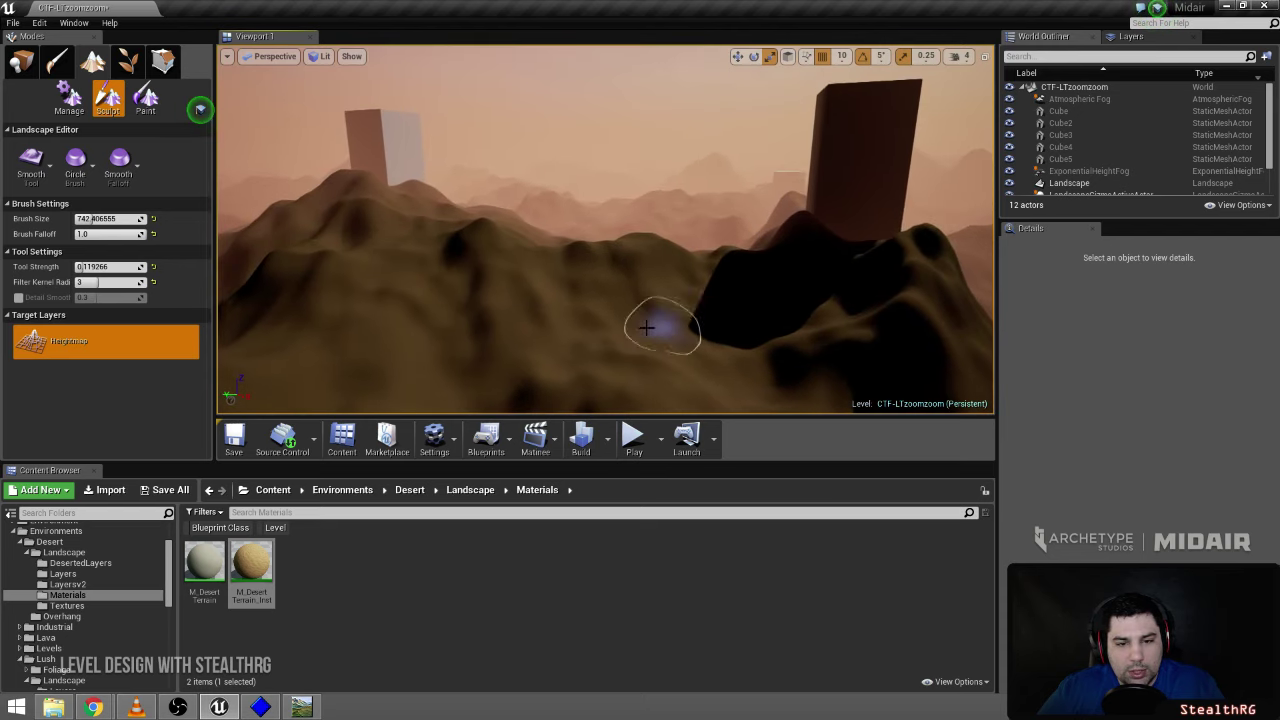
right_click_drag(572, 251, 572, 251)
left_click(31, 181)
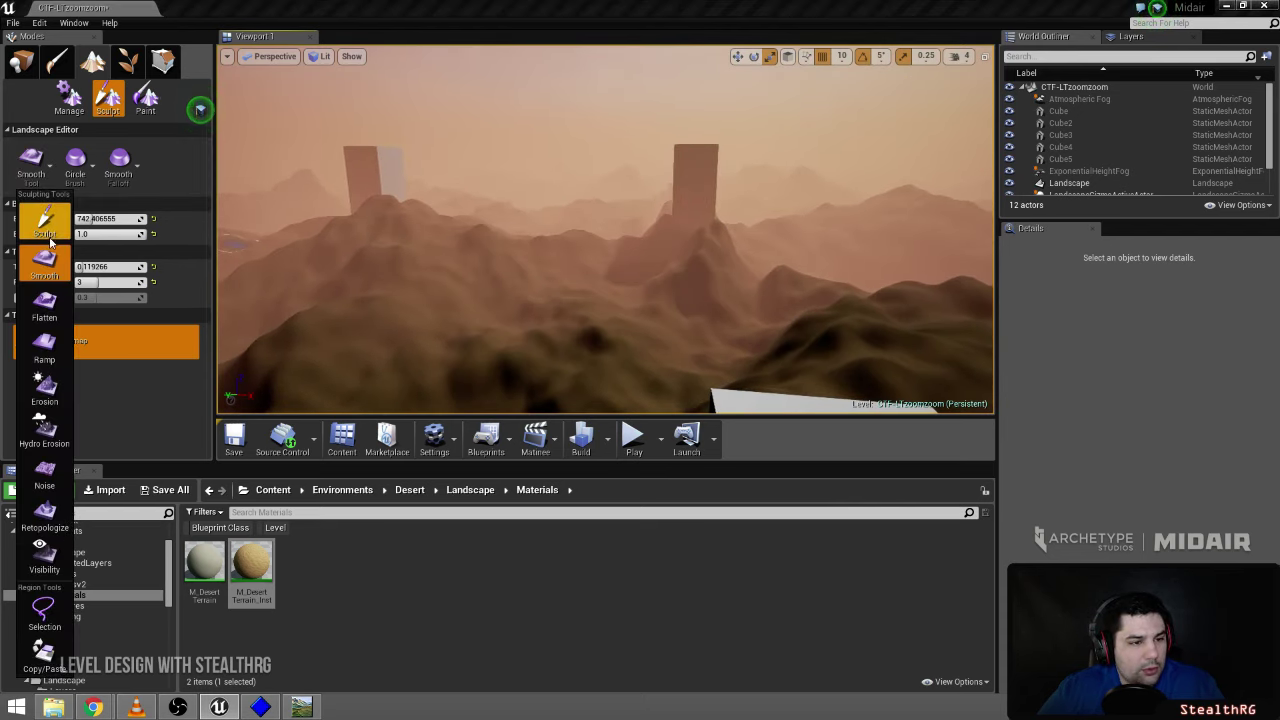
left_click(45, 215)
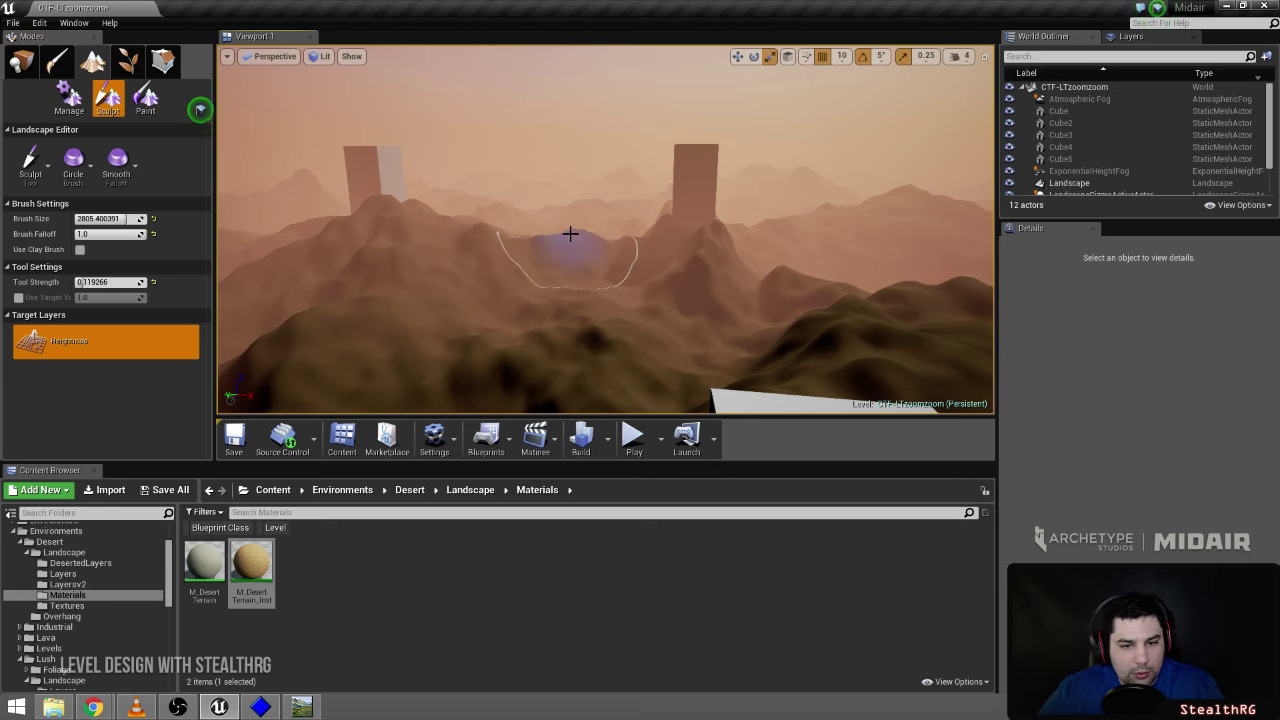
key("w")
right_click_drag(566, 242, 235, 256)
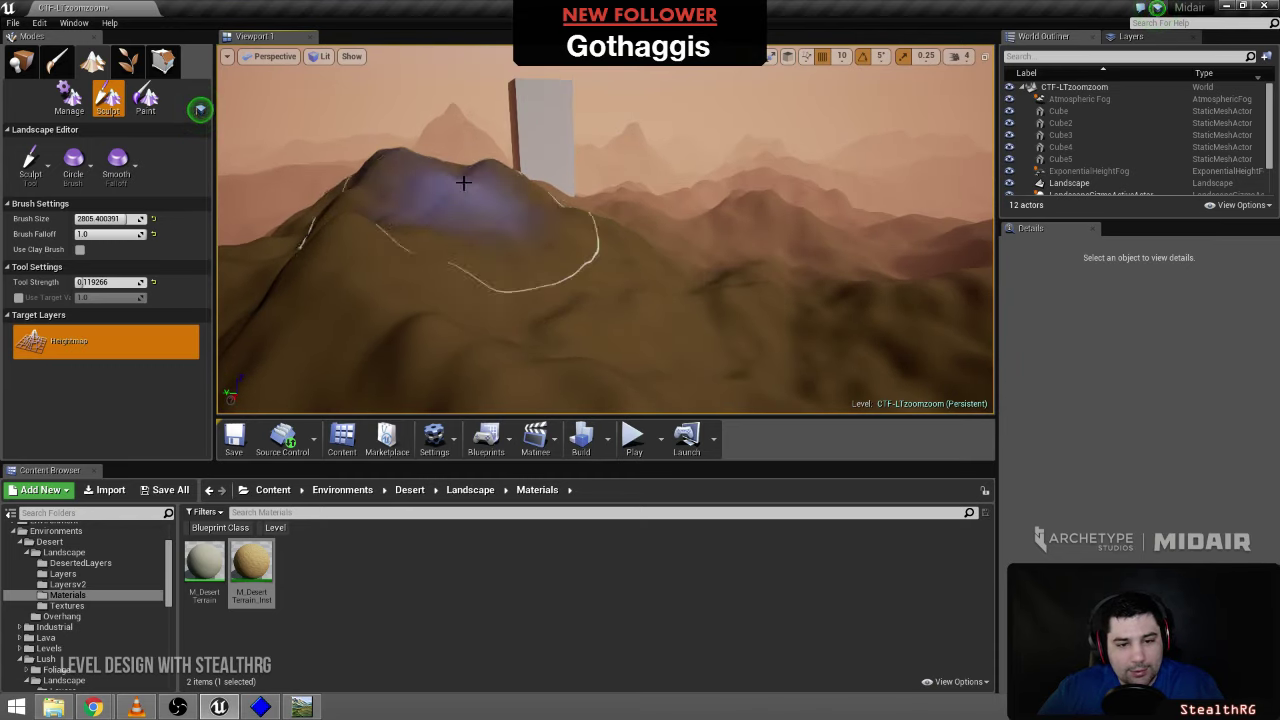
mouse_move(566, 330)
right_mouse_down()
mouse_move(570, 365)
mouse_move(635, 338)
right_mouse_up()
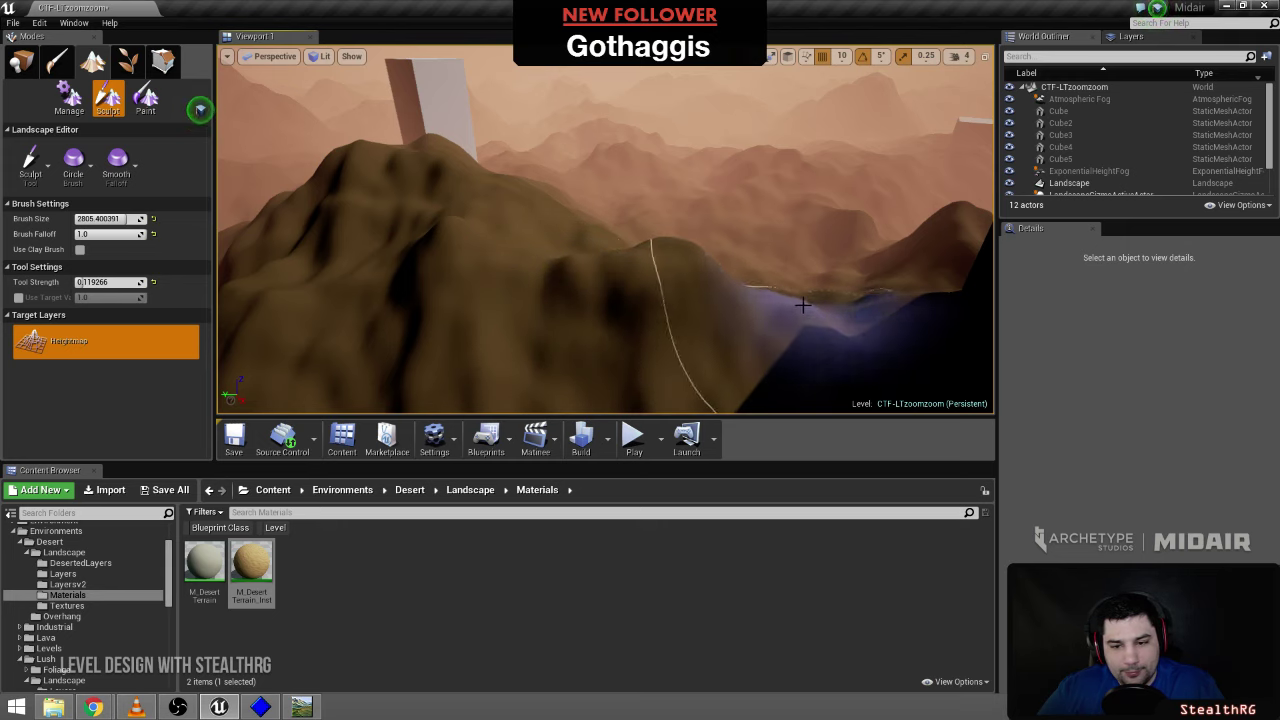
mouse_move(803, 305)
right_mouse_down()
mouse_move(665, 300)
mouse_move(660, 325)
mouse_move(700, 345)
mouse_move(698, 322)
mouse_move(640, 305)
right_mouse_up()
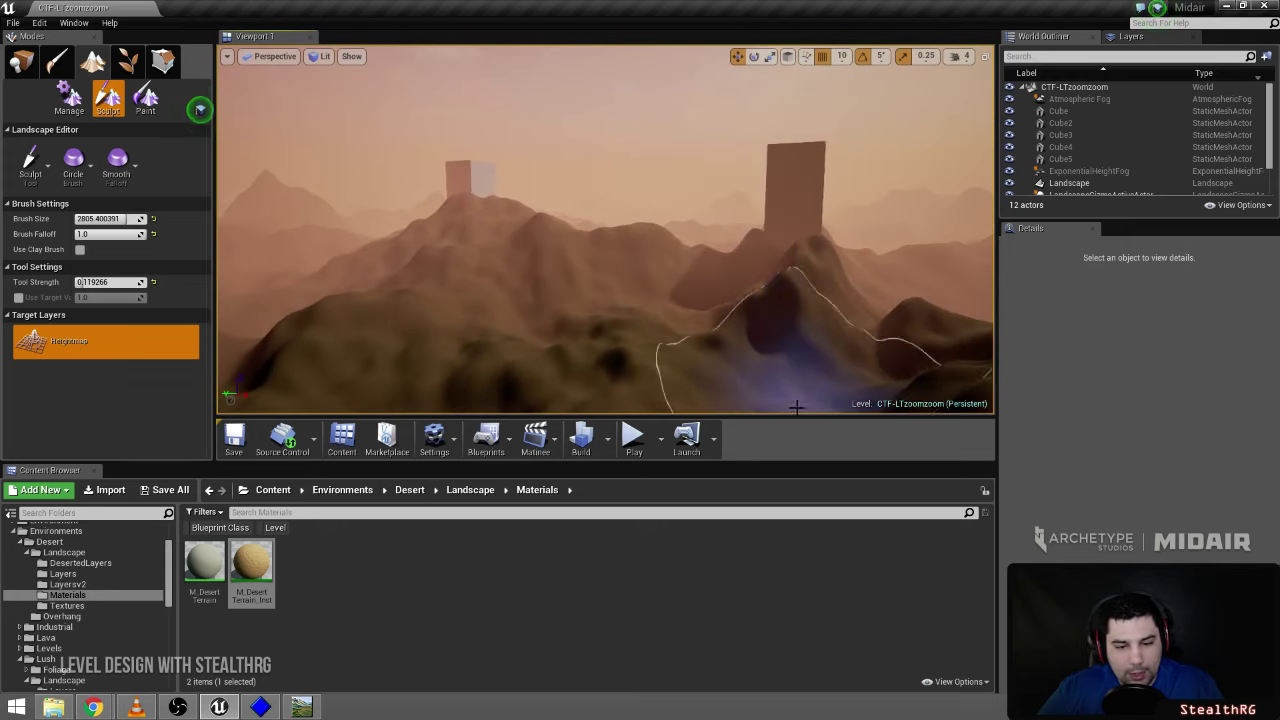
- Playtest in full screen from the base cube across the midfield ridge to the opposite base cube to examine the route
left_click(634, 436)
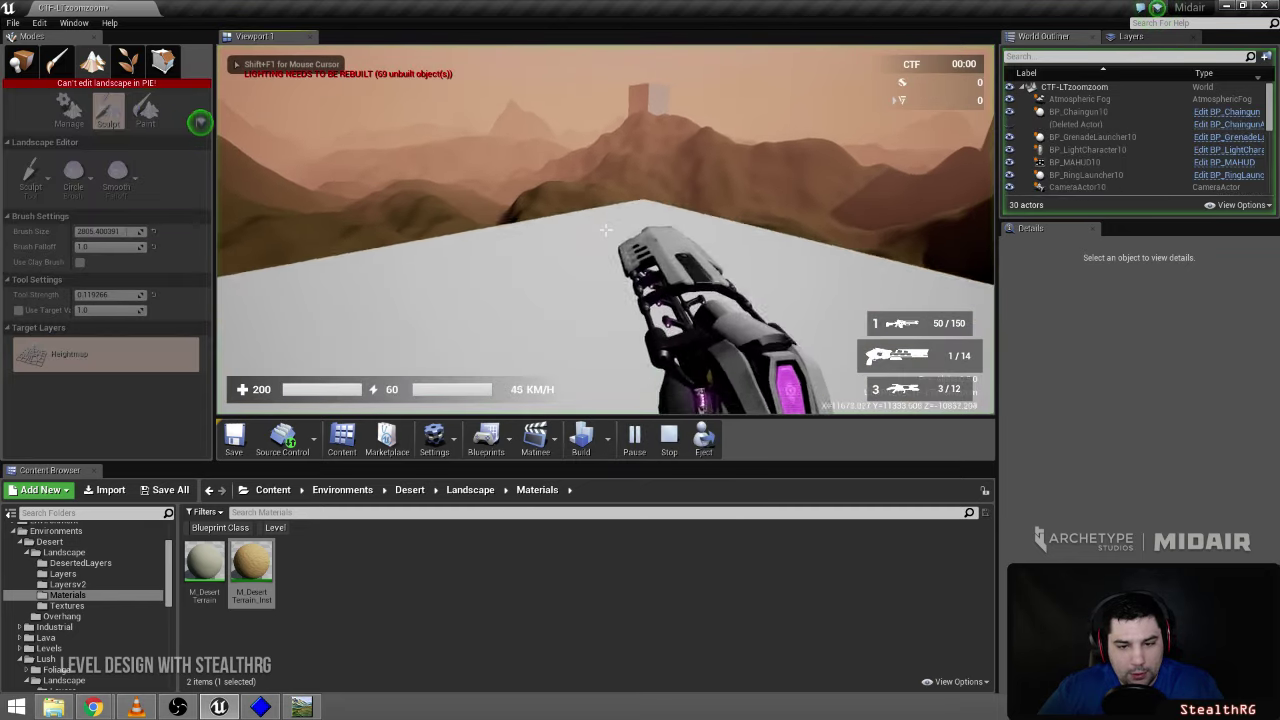
left_click(566, 347)
key("w")
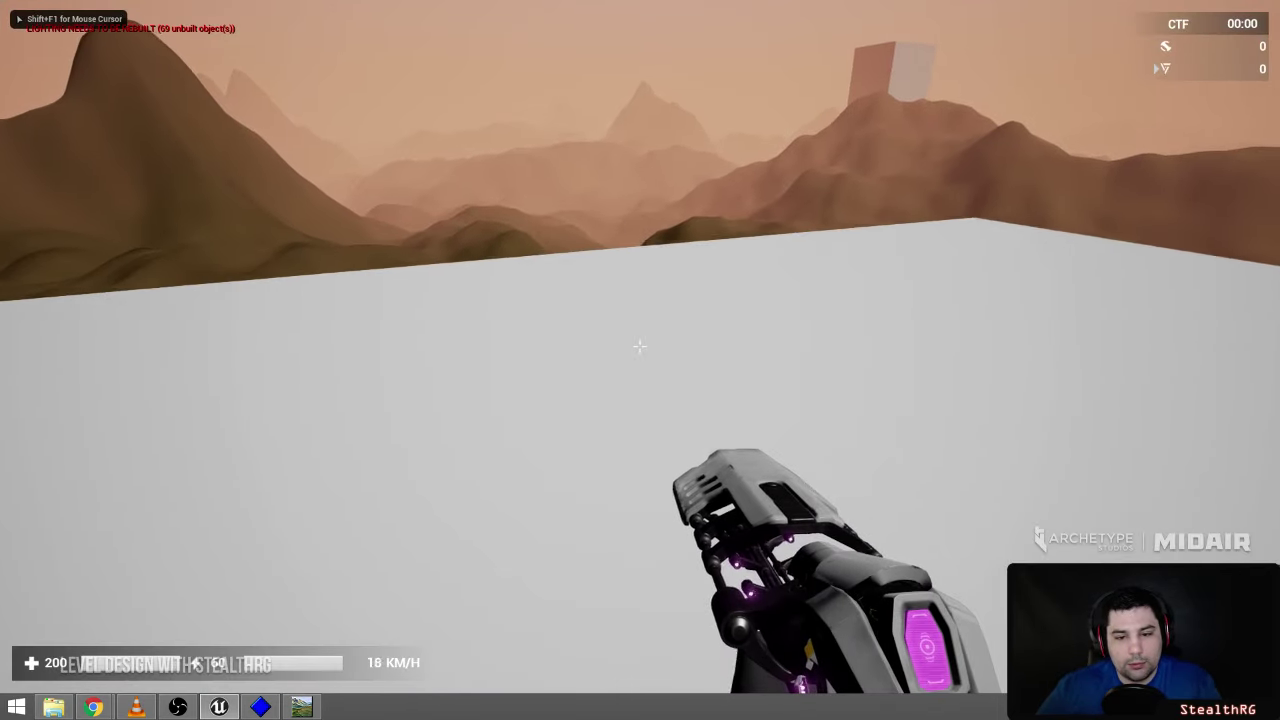
key("w")
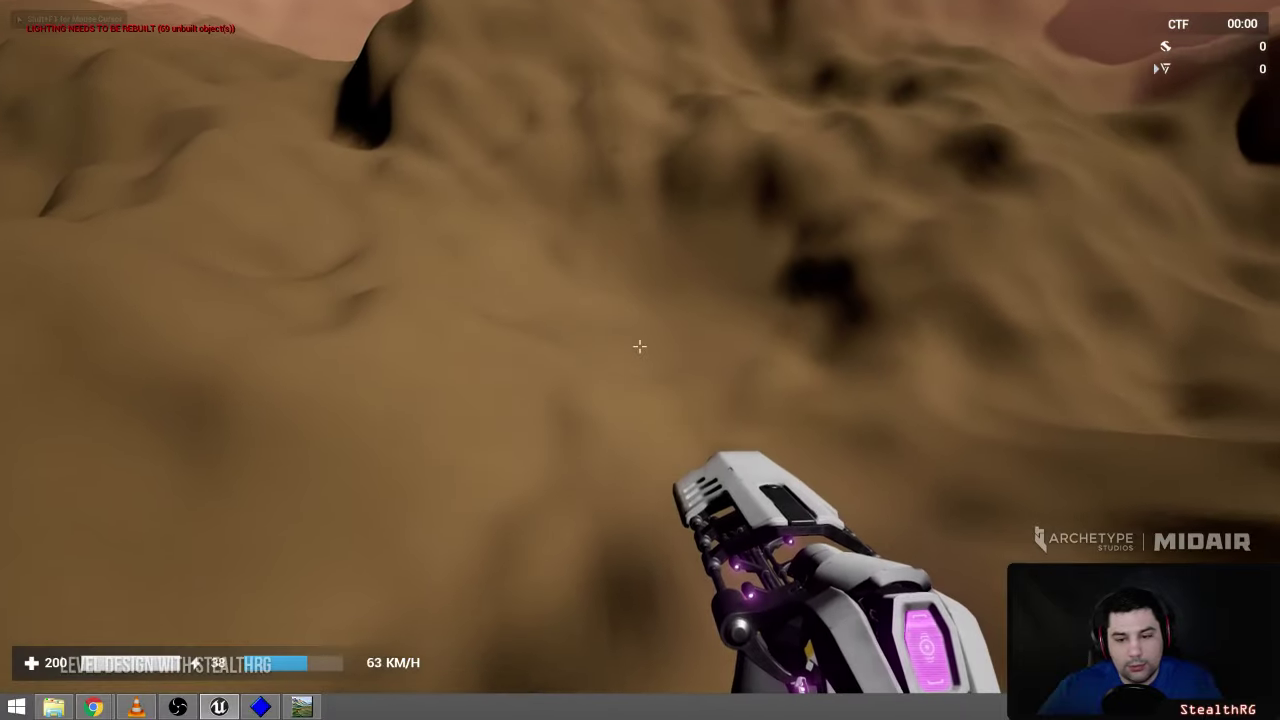
key("space")
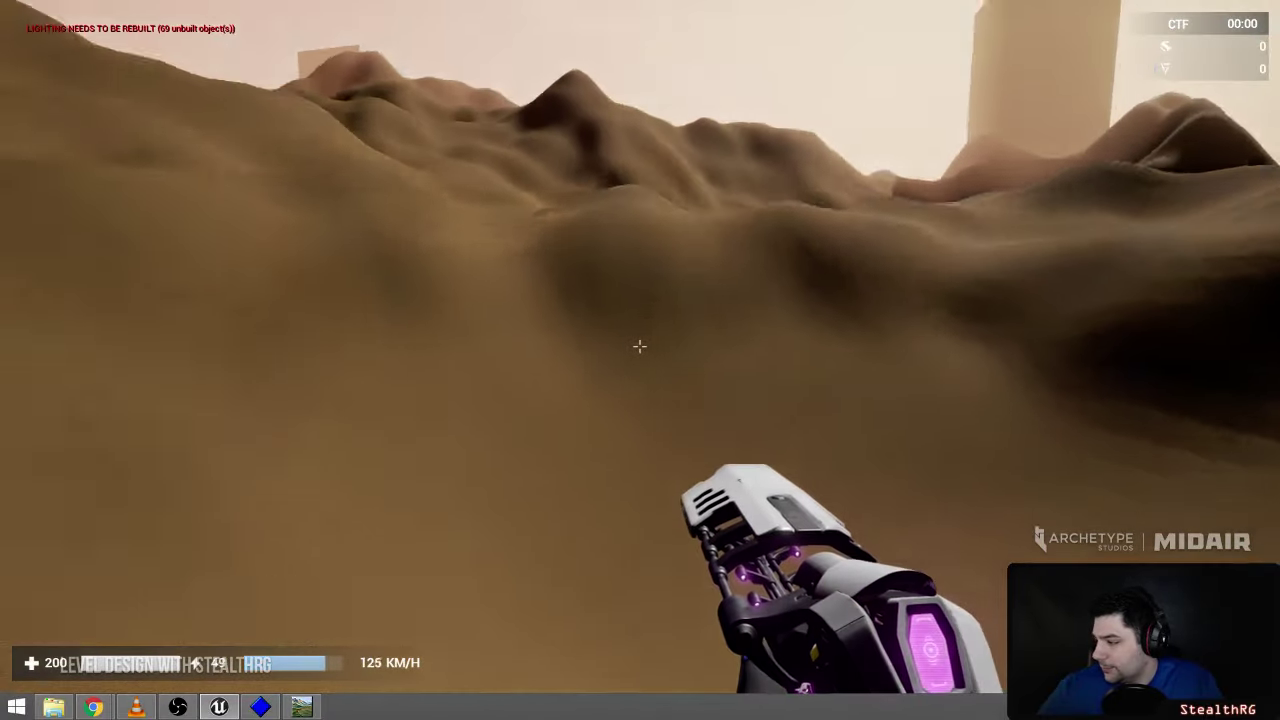
key("space")
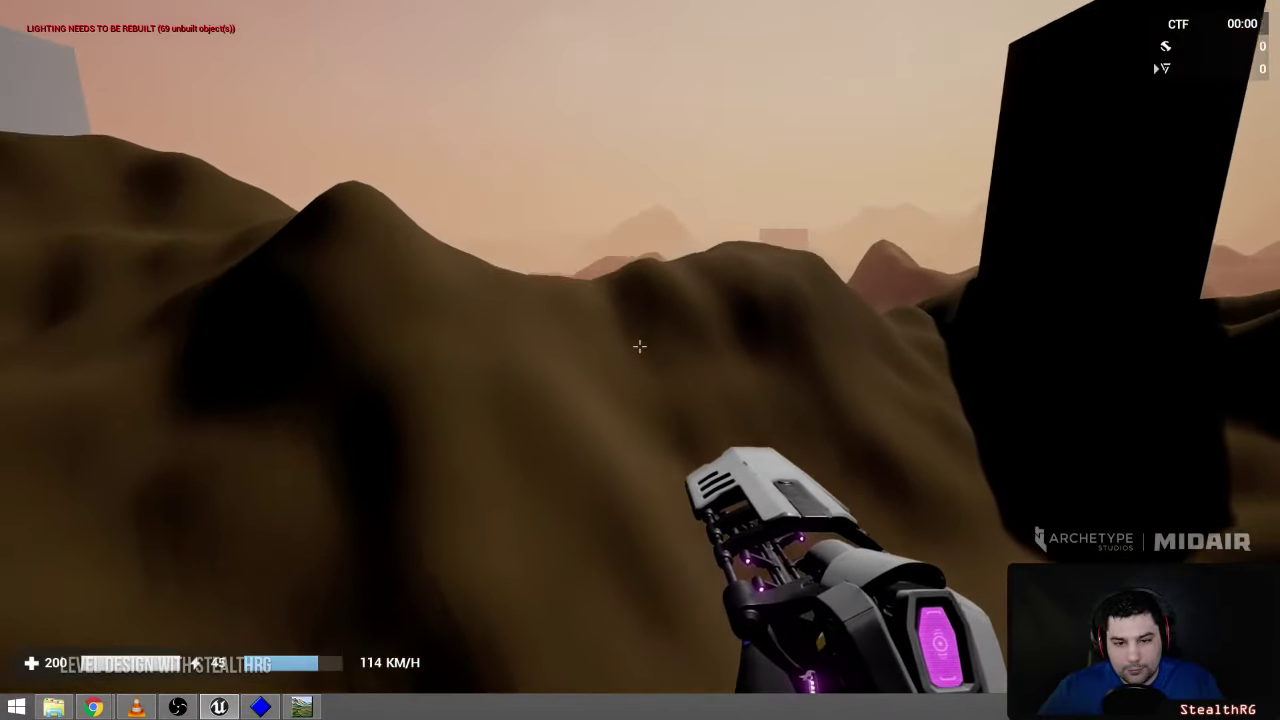
key("w")
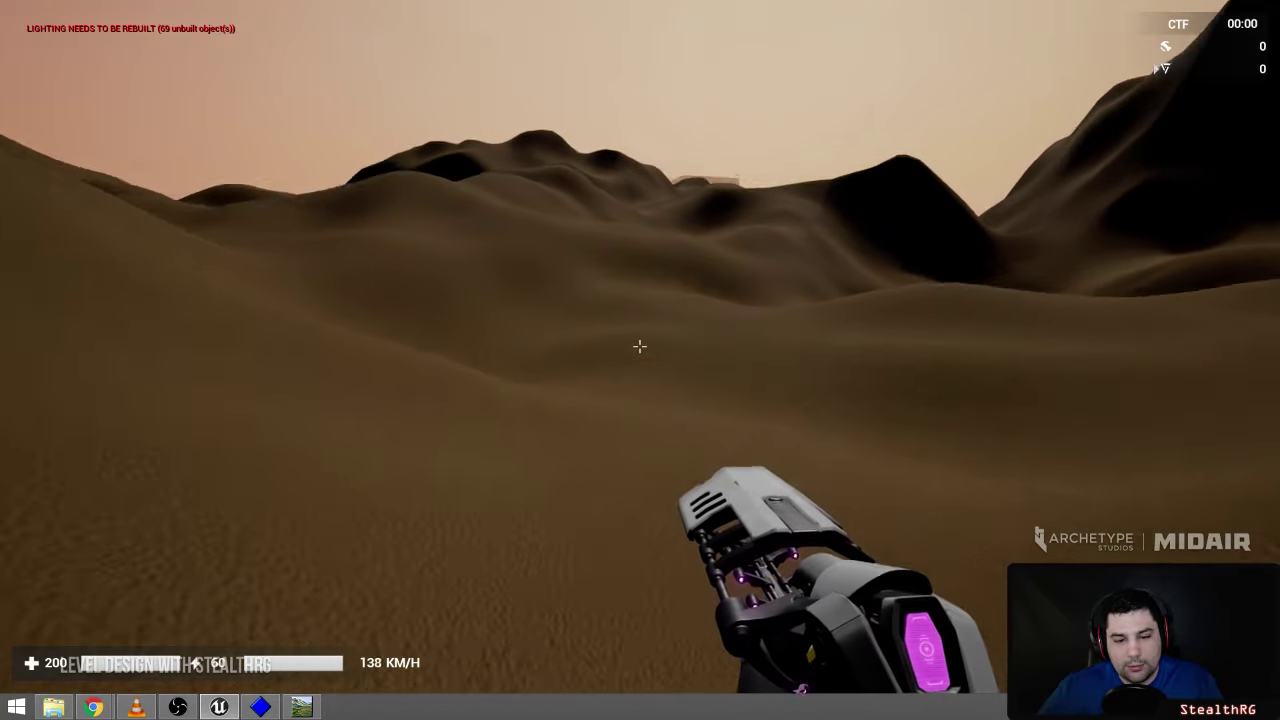
key("space")
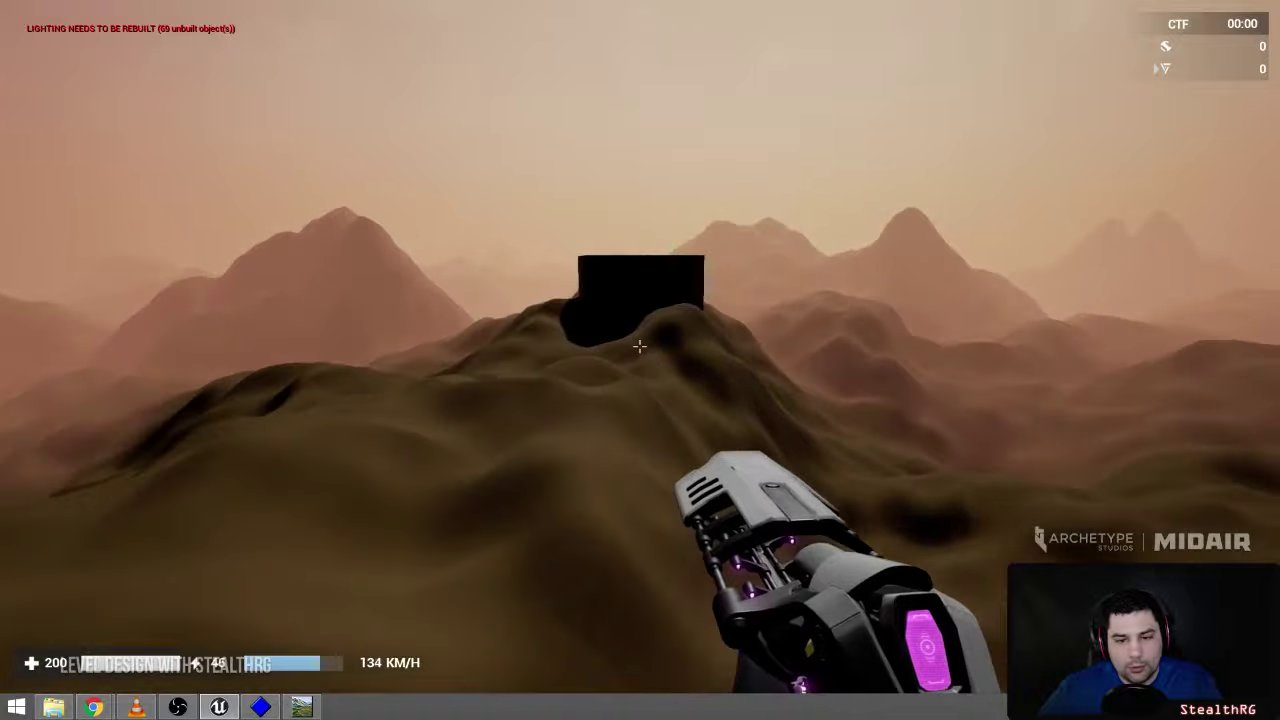
key("Escape")
- Fly from the base cube over the midfield ridge and nearby slopes to examine the terrain, and leave full screen
key("w")
mouse_move(756, 344)
right_mouse_down()
mouse_move(960, 250)
mouse_move(1000, 370)
mouse_move(740, 300)
mouse_move(560, 345)
mouse_move(570, 350)
right_mouse_up()
key("w")
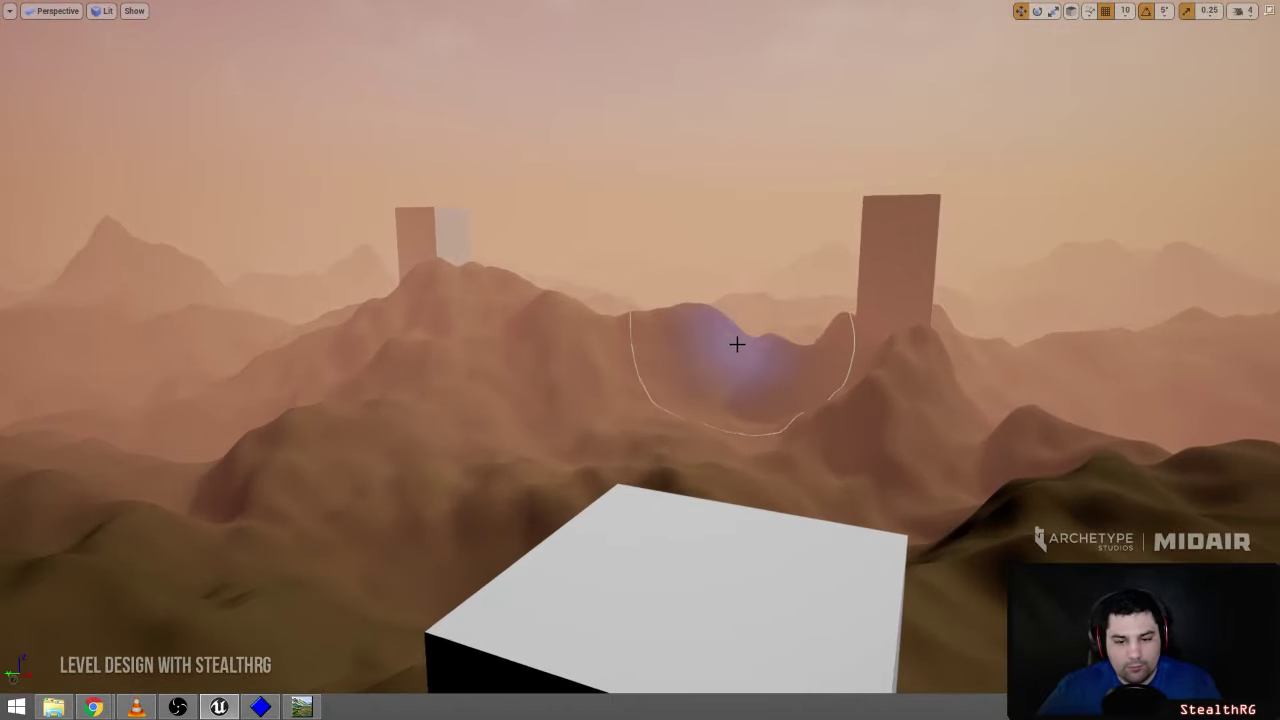
key("w")
right_click_drag(704, 341, 1050, 250)
key("w")
right_click_drag(640, 350, 1130, 450)
mouse_move(700, 314)
right_mouse_down()
mouse_move(800, 400)
mouse_move(800, 382)
right_mouse_up()
key("F11")
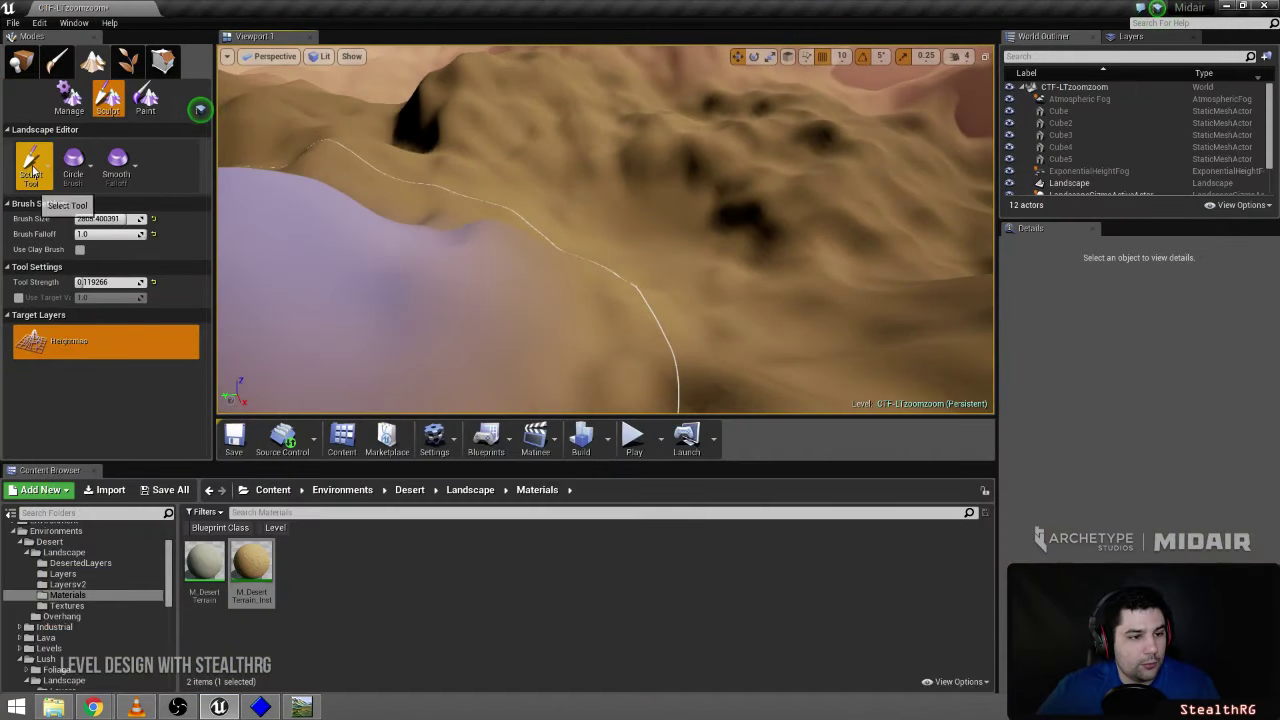
- Reduce the Sculpt brush size to about 2004 and reshape the uneven slope beside the midfield ridge
left_click(30, 160)
left_click(52, 232)
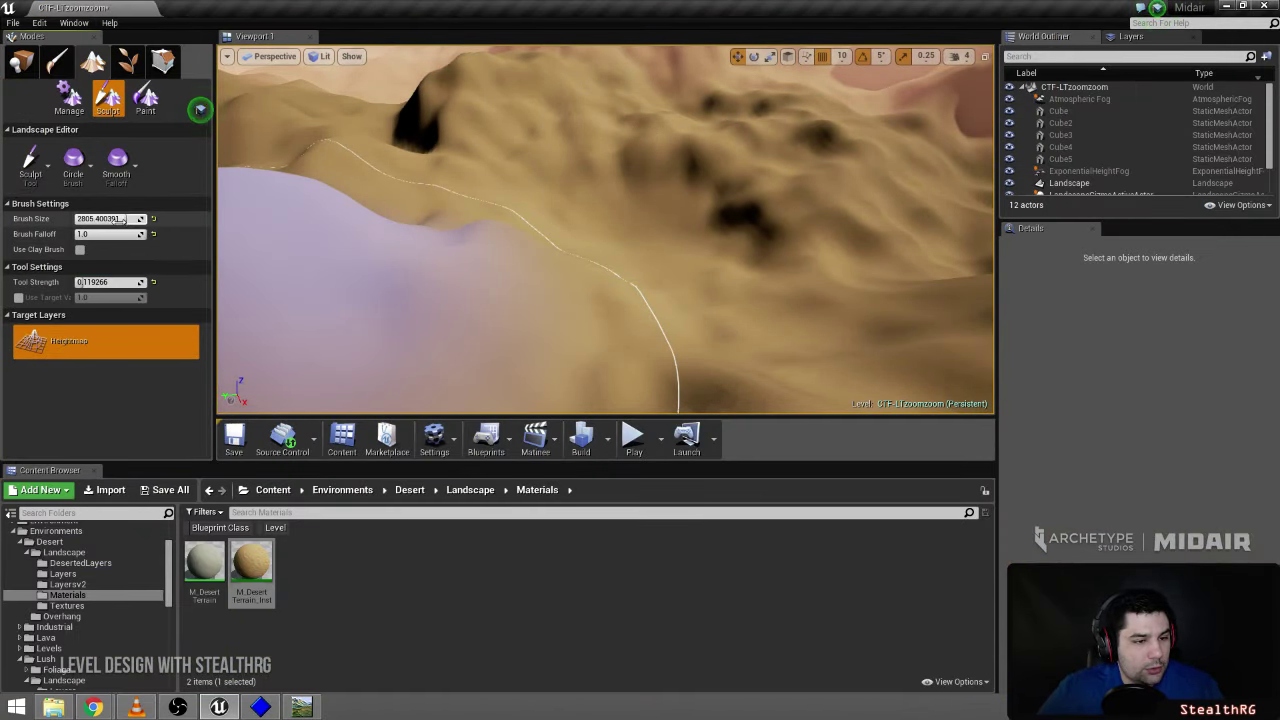
left_click_drag(119, 219, 112, 219)
key("w")
mouse_move(480, 250)
right_mouse_down()
mouse_move(520, 265)
mouse_move(480, 235)
mouse_move(400, 240)
right_mouse_up()
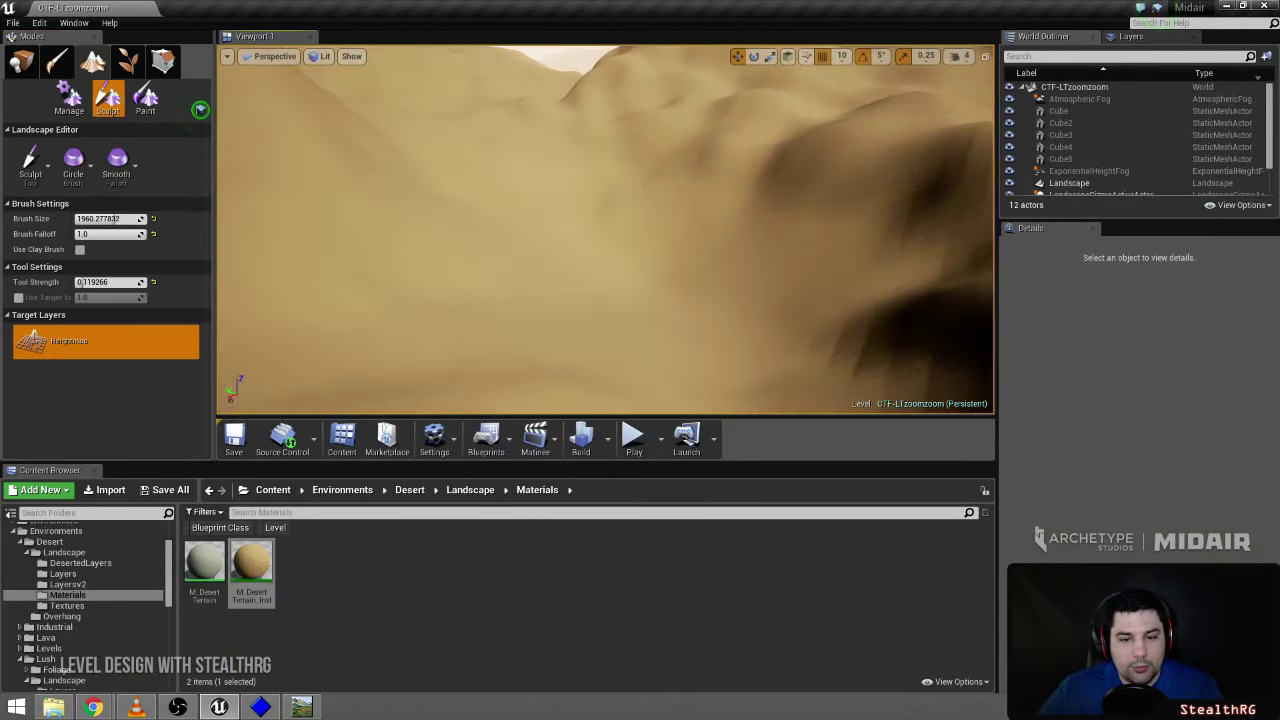
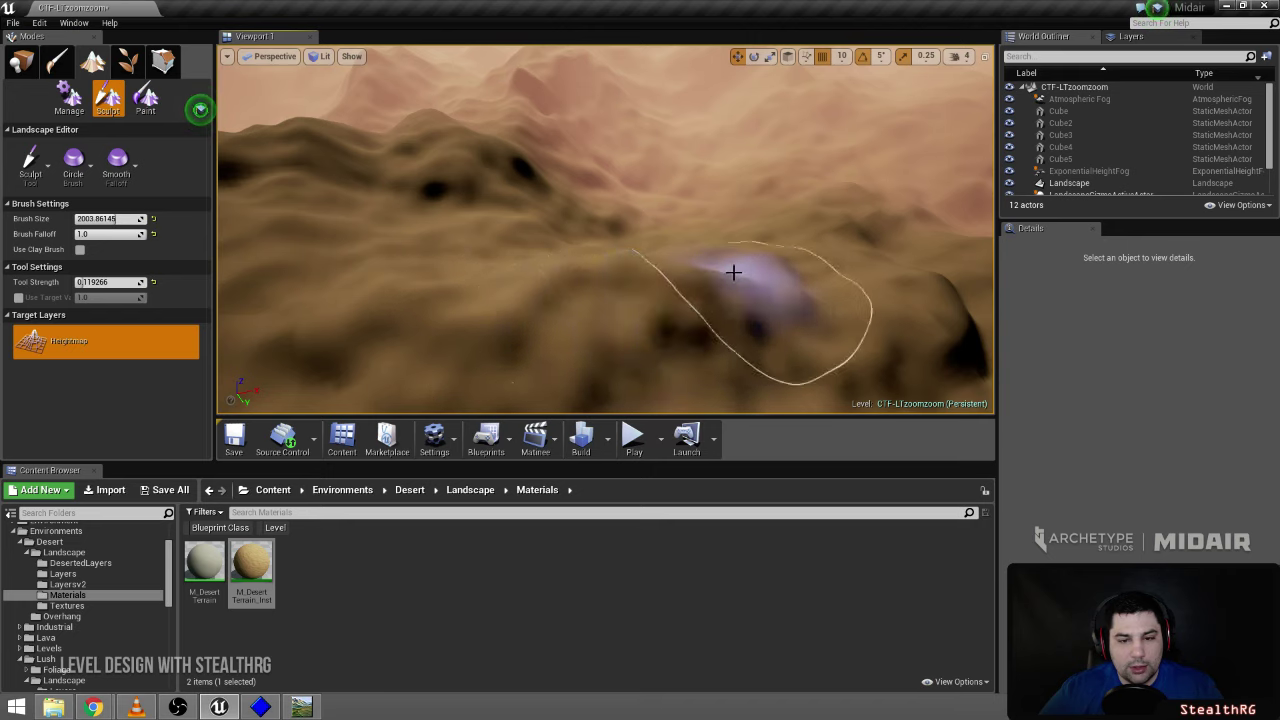
left_click_drag(733, 272, 614, 268)
- Fly around the base cube, its neighbouring peak and the ridges toward the midfield pillars to examine the terrain
right_click_drag(534, 294, 305, 238)
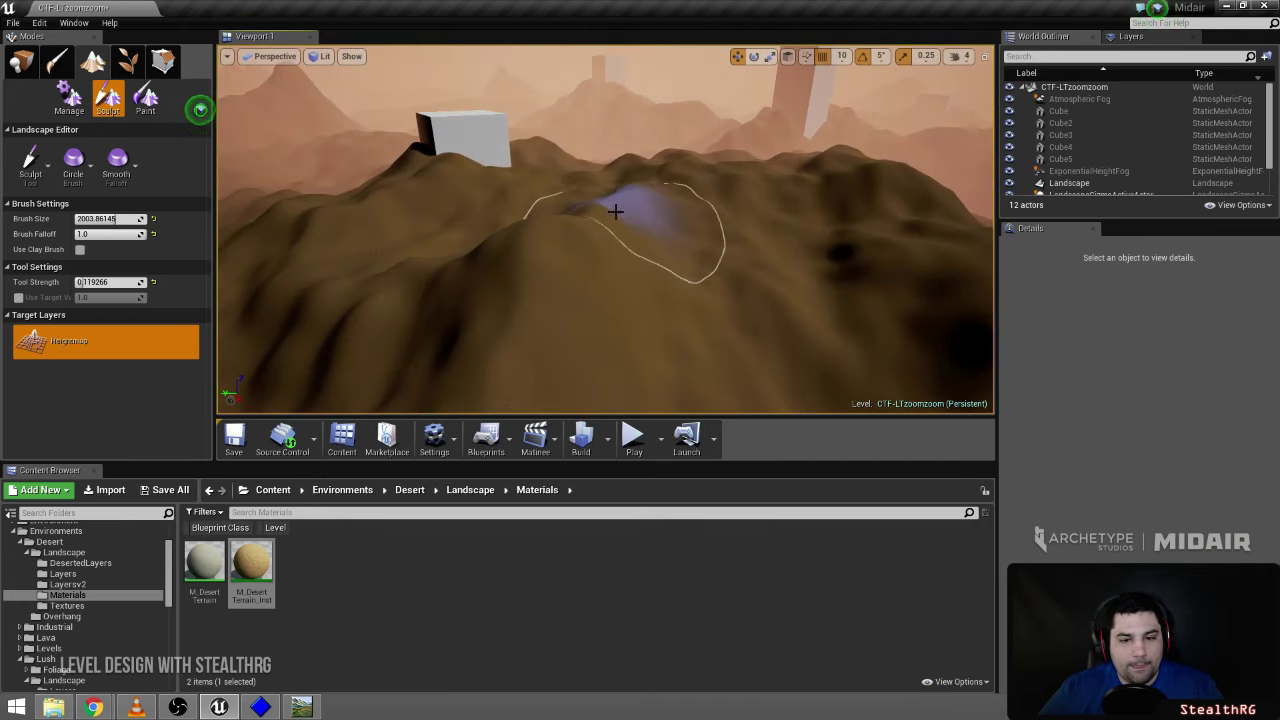
mouse_move(569, 190)
right_mouse_down()
mouse_move(680, 190)
mouse_move(660, 188)
right_mouse_up()
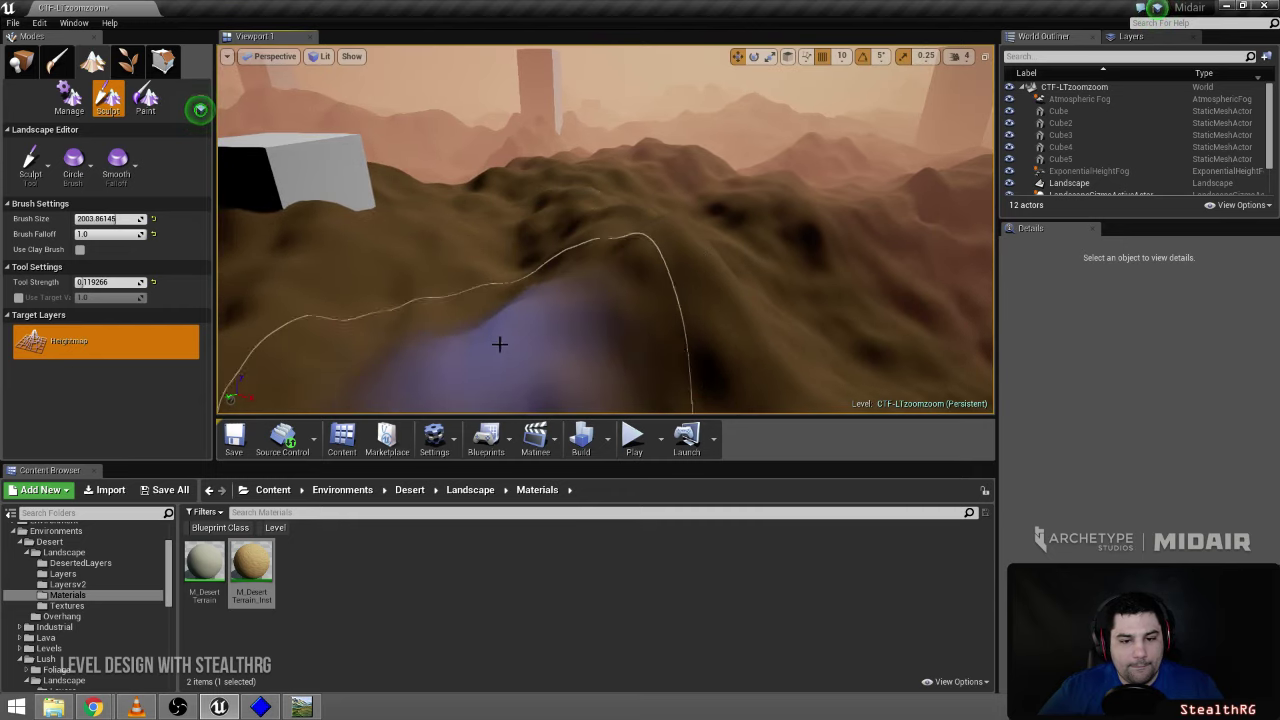
right_click_drag(499, 344, 708, 269)
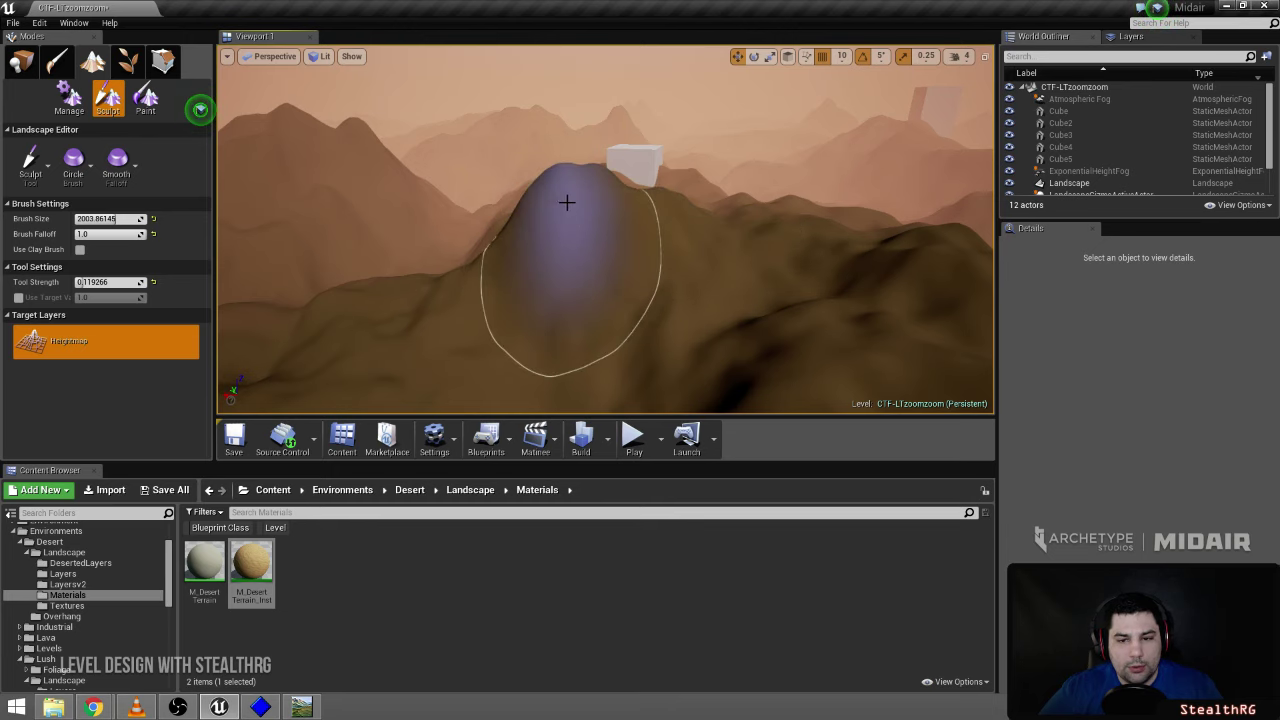
mouse_move(656, 203)
right_mouse_down()
mouse_move(430, 255)
mouse_move(330, 205)
mouse_move(325, 175)
mouse_move(270, 190)
mouse_move(310, 165)
mouse_move(260, 220)
mouse_move(285, 270)
mouse_move(640, 215)
mouse_move(721, 249)
right_mouse_up()
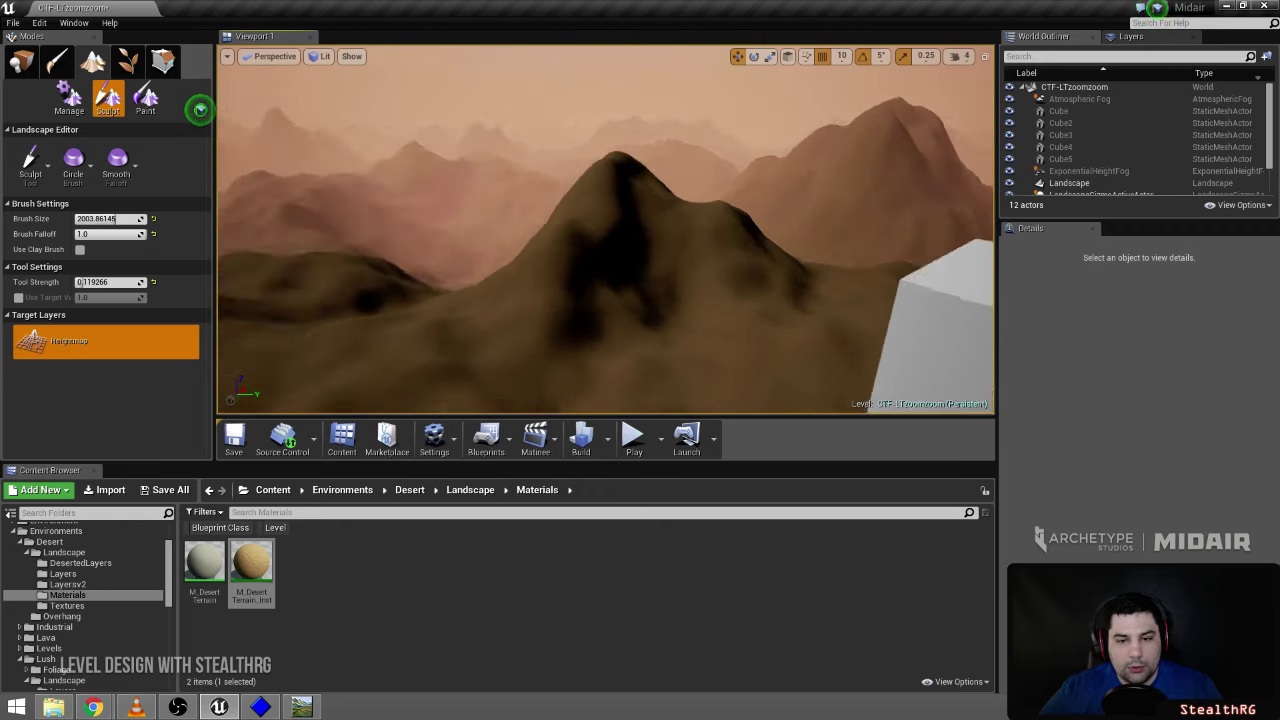
right_click_drag(606, 230, 350, 235)
right_click_drag(500, 230, 900, 245)
right_click_drag(773, 236, 665, 242)
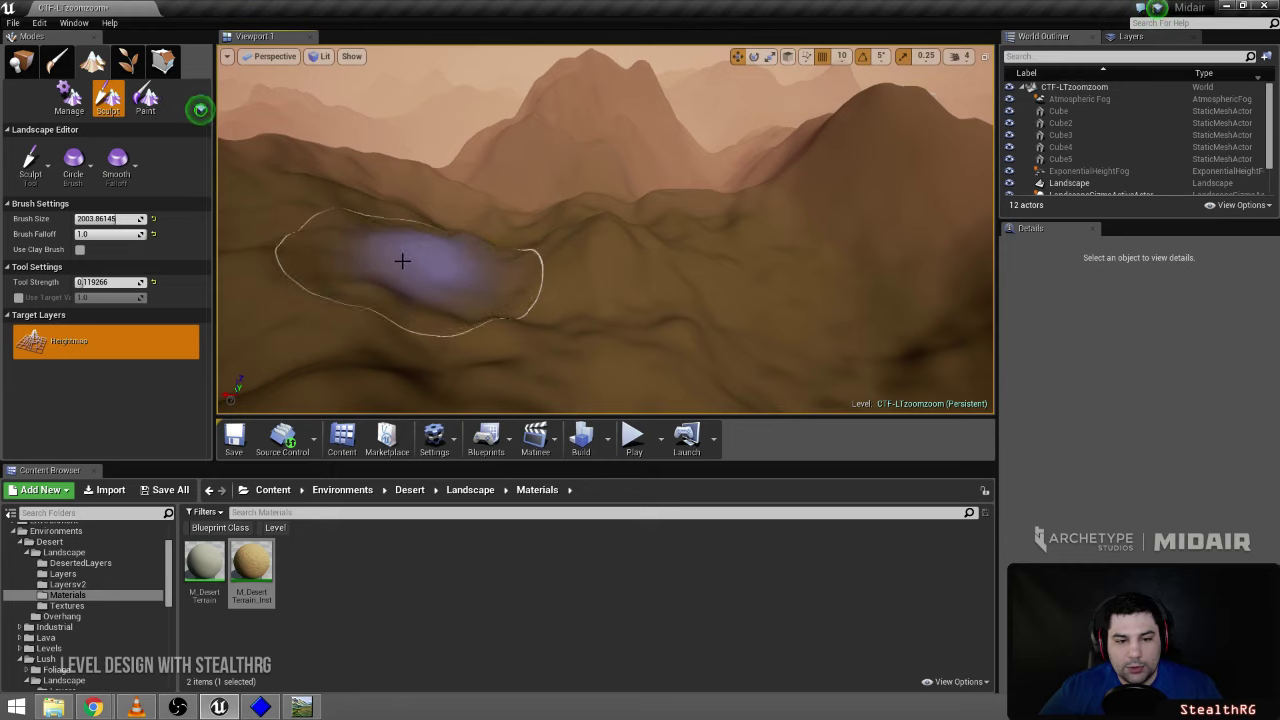
right_click_drag(326, 300, 338, 300)
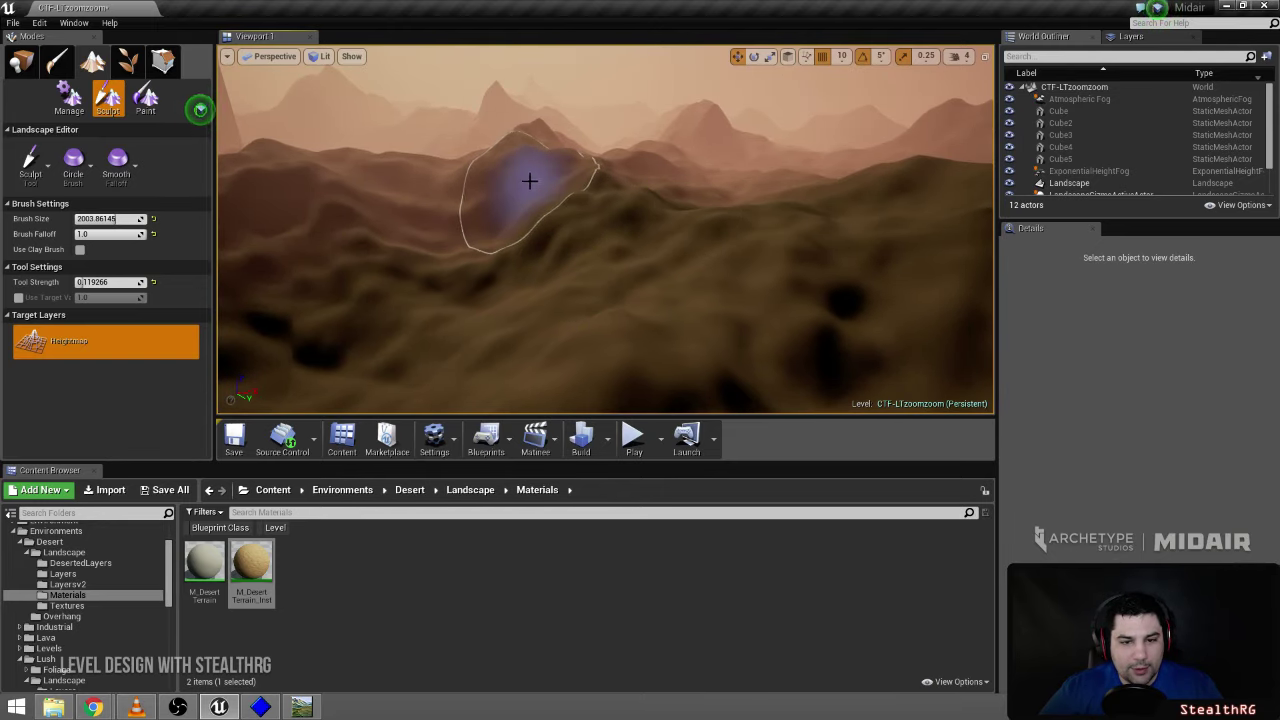
mouse_move(498, 194)
right_mouse_down()
mouse_move(325, 194)
mouse_move(327, 222)
mouse_move(375, 165)
right_mouse_up()
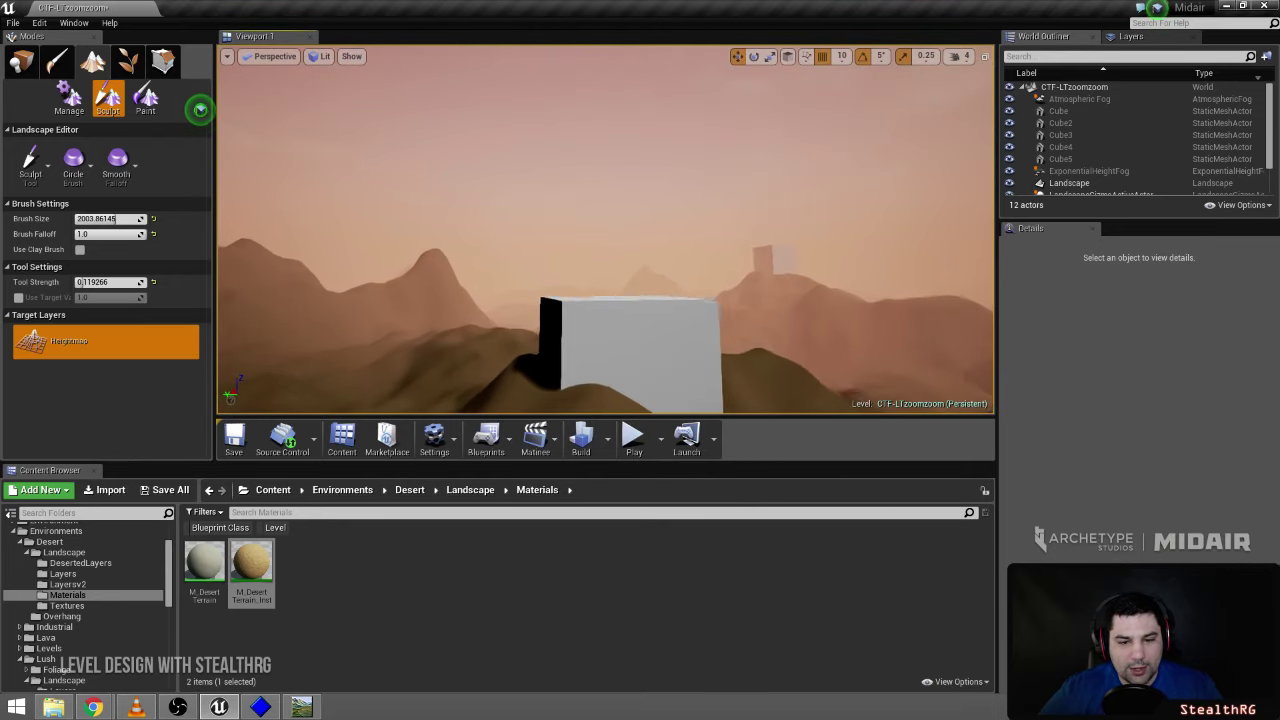
right_click_drag(200, 108, 596, 228)
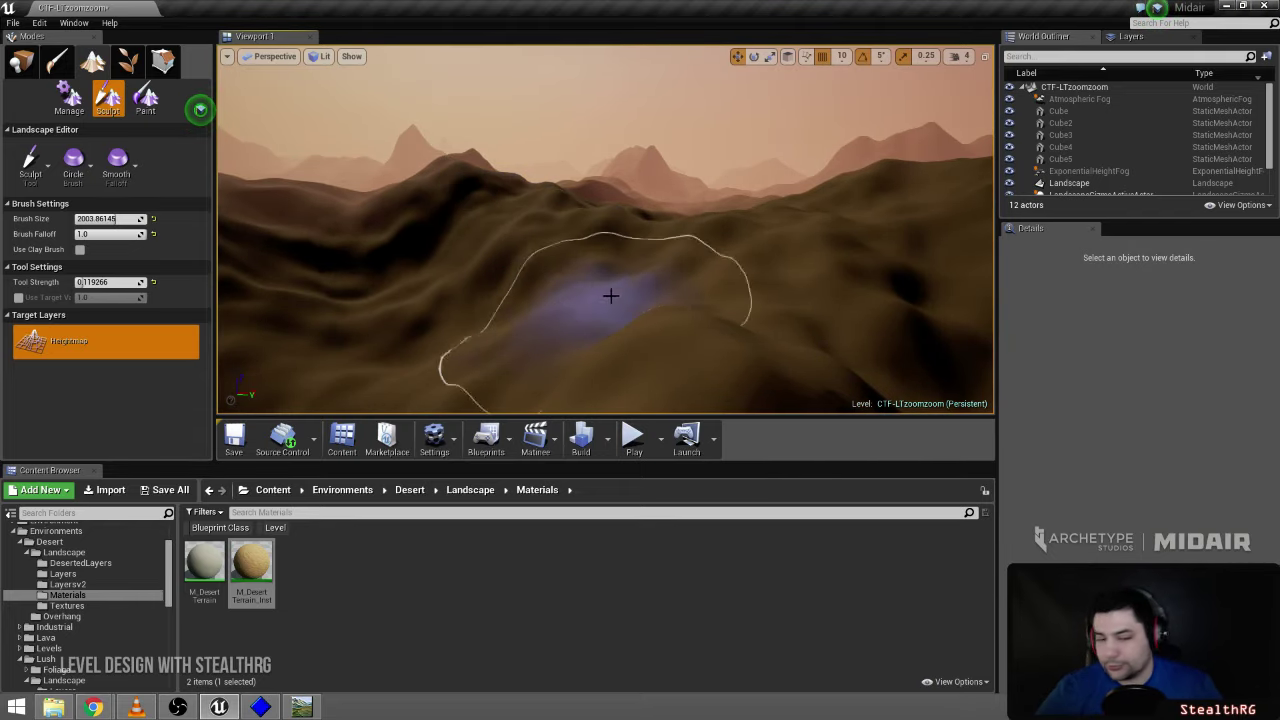
right_click_drag(610, 296, 610, 296)
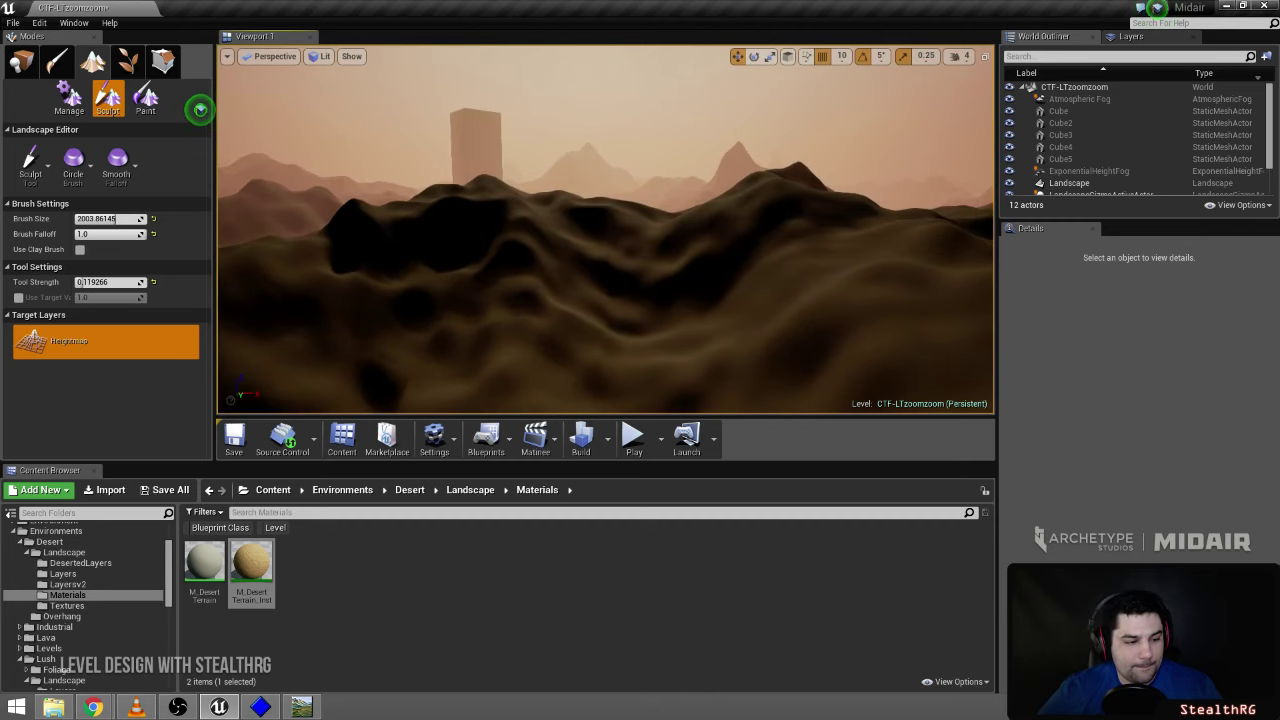
right_click_drag(200, 108, 636, 287)
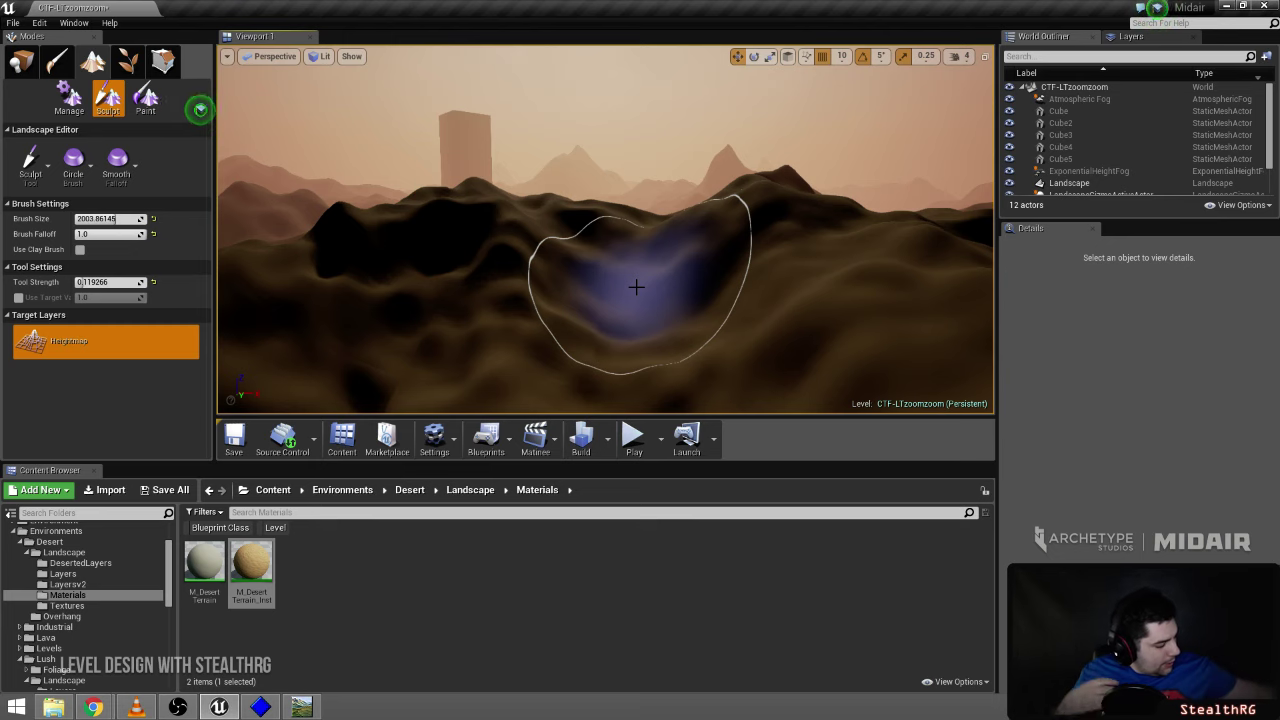
mouse_move(606, 300)
right_mouse_down()
mouse_move(846, 318)
mouse_move(620, 300)
right_mouse_up()
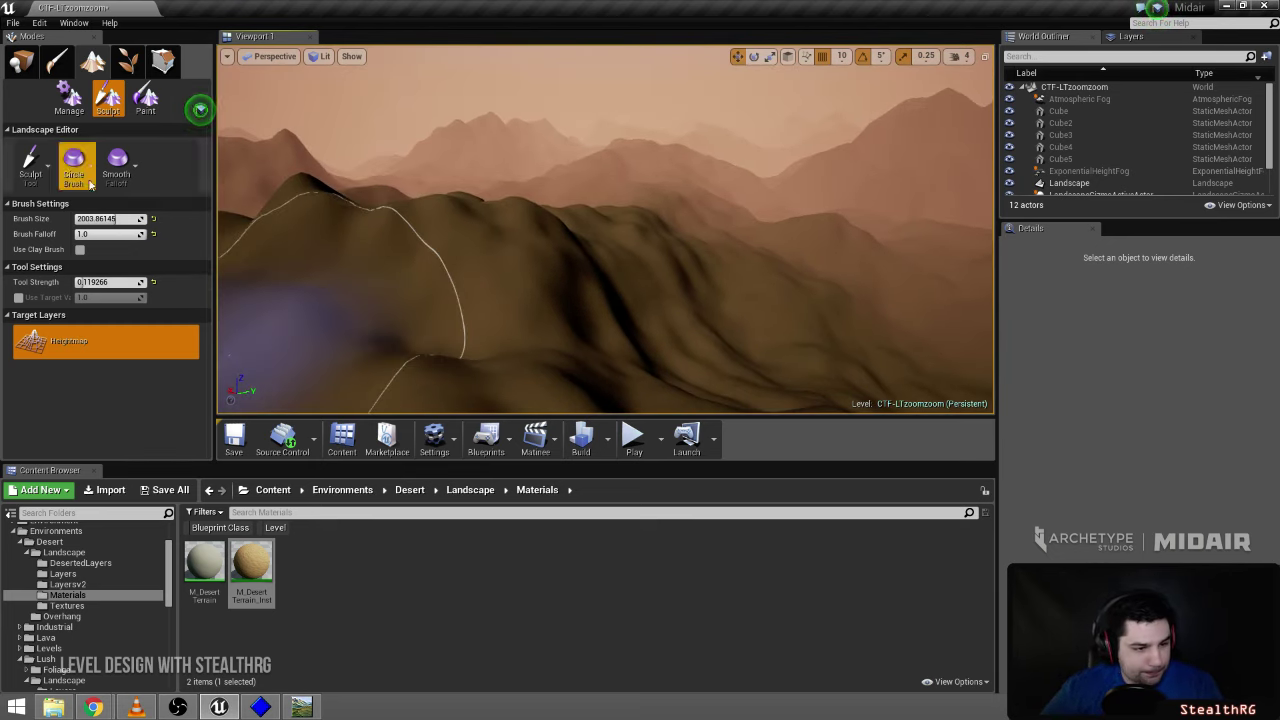
- Switch to the Smooth tool and reduce its brush size to about 1333 for the ridge slopes
left_click(45, 168)
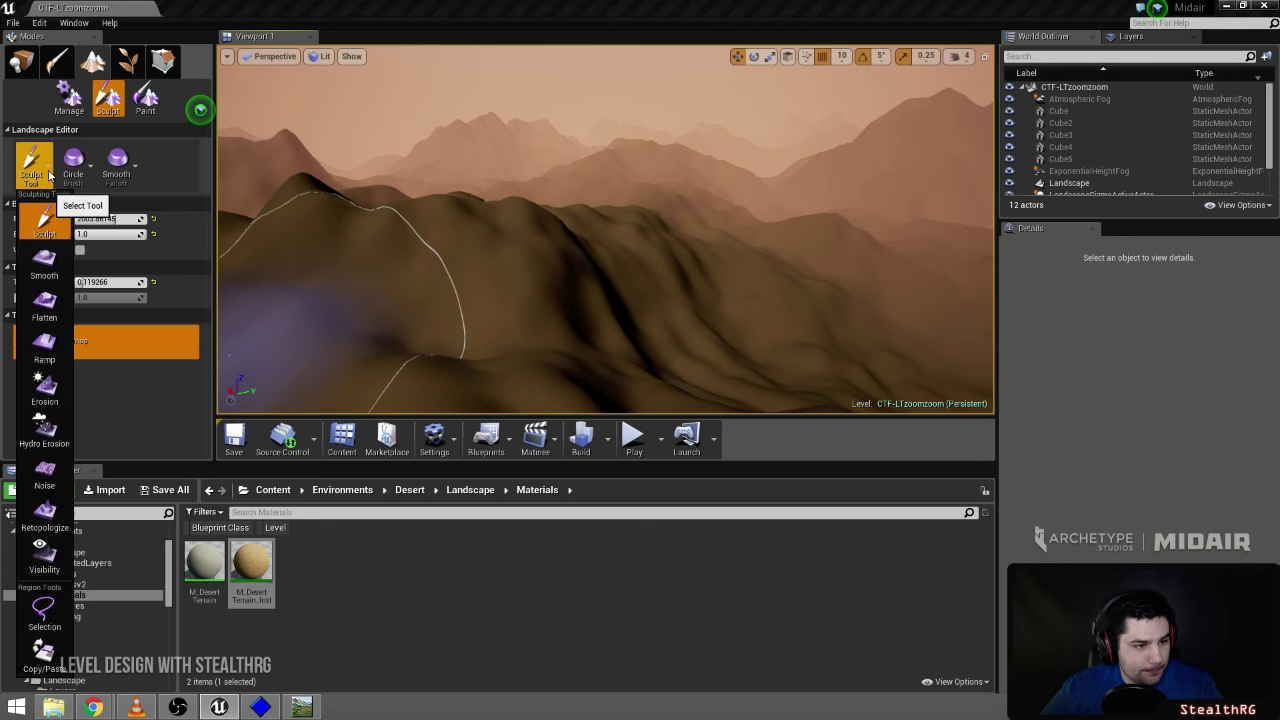
left_click(40, 262)
right_click_drag(462, 307, 462, 307)
right_click_drag(200, 107, 200, 107)
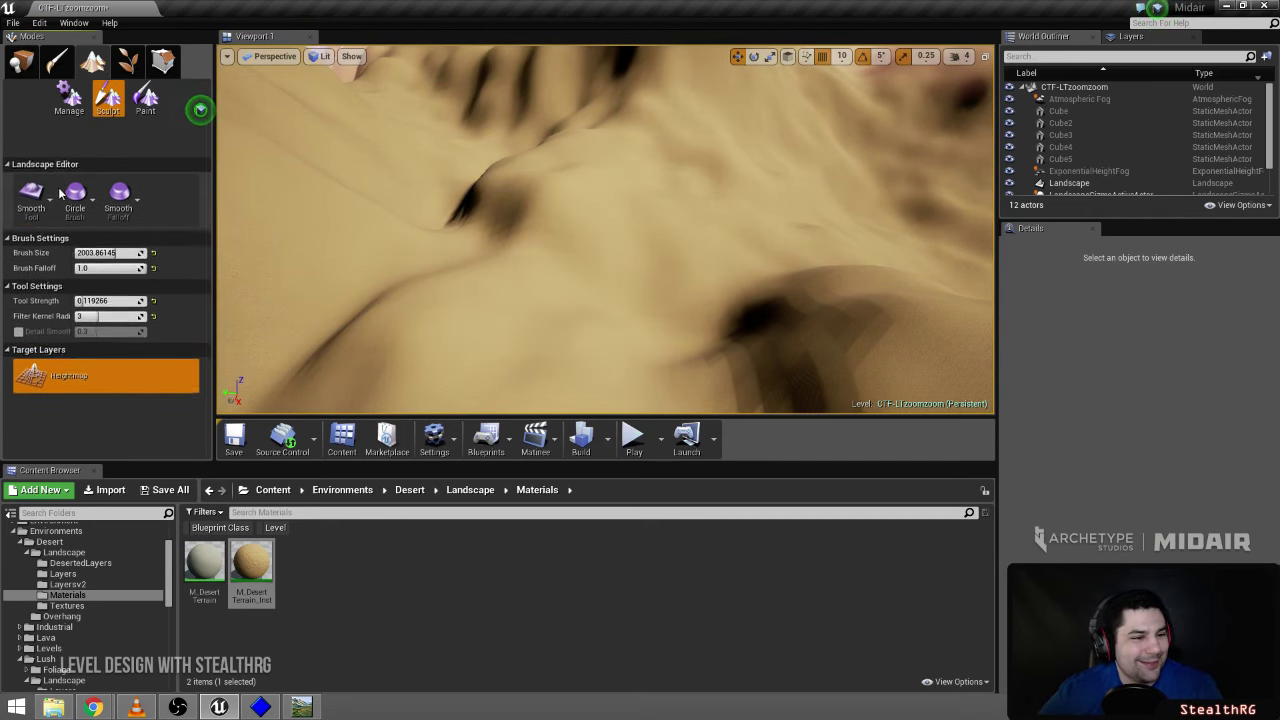
left_click_drag(118, 219, 104, 219)
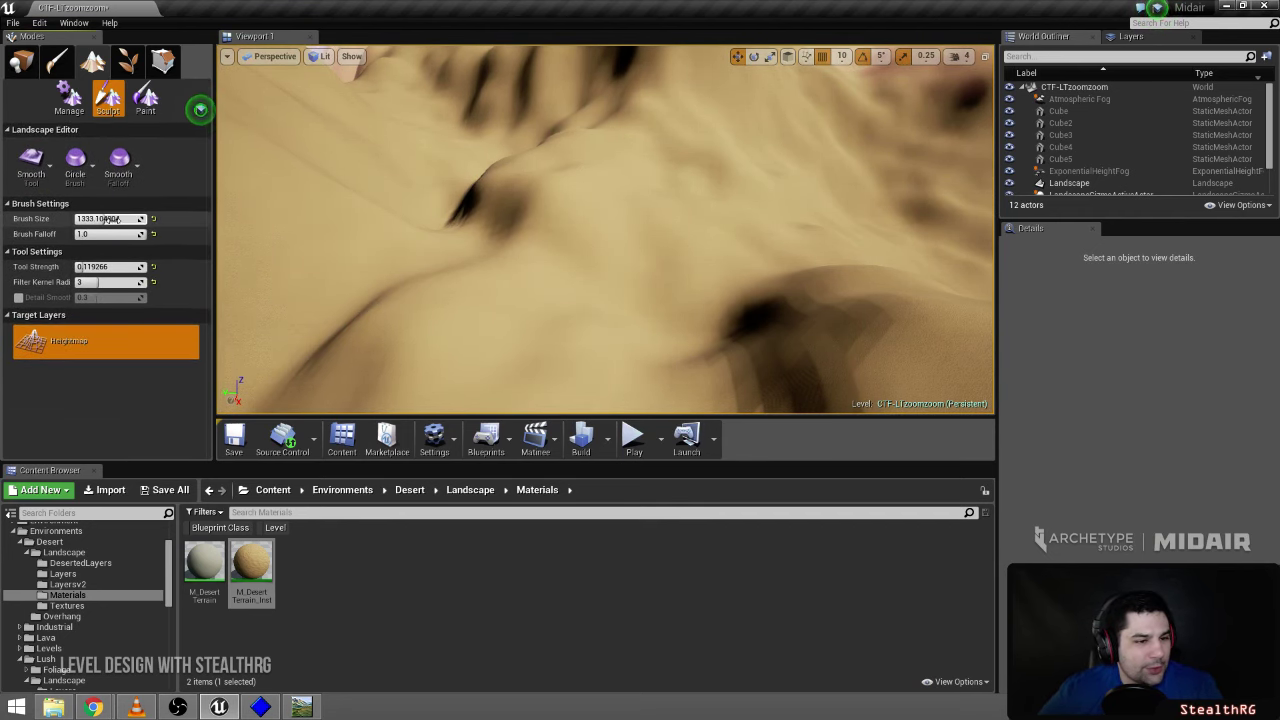
right_click_drag(606, 230, 566, 129)
- Switch back to the Sculpt tool with a brush size of about 2004 and build up the ridge along the valley
left_click(31, 160)
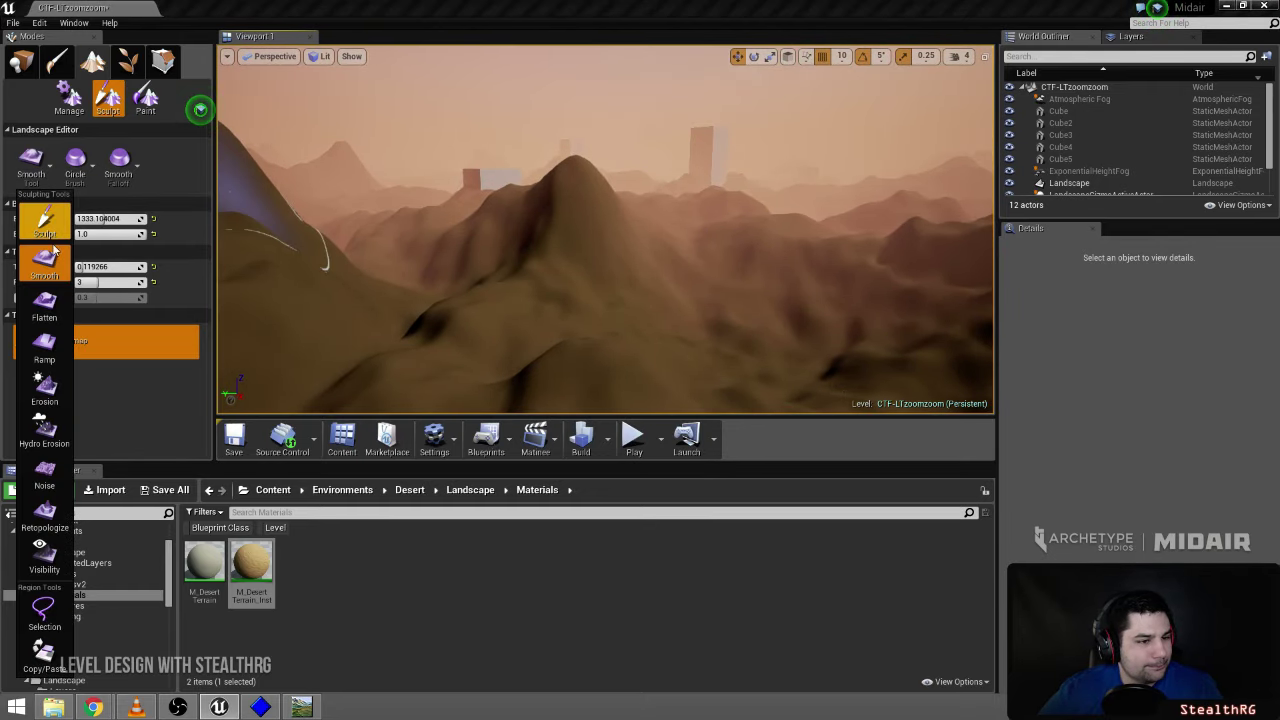
left_click(45, 214)
right_click_drag(559, 301, 960, 335)
right_click_drag(606, 230, 860, 175)
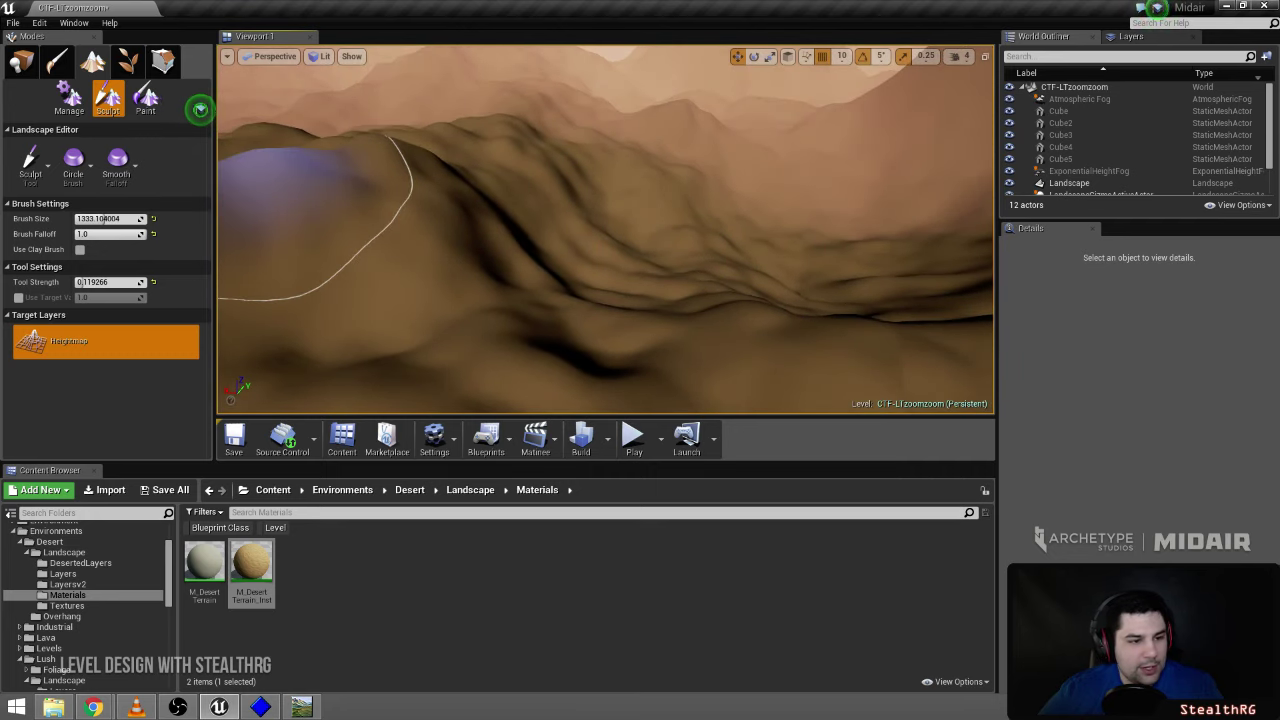
left_click(31, 163)
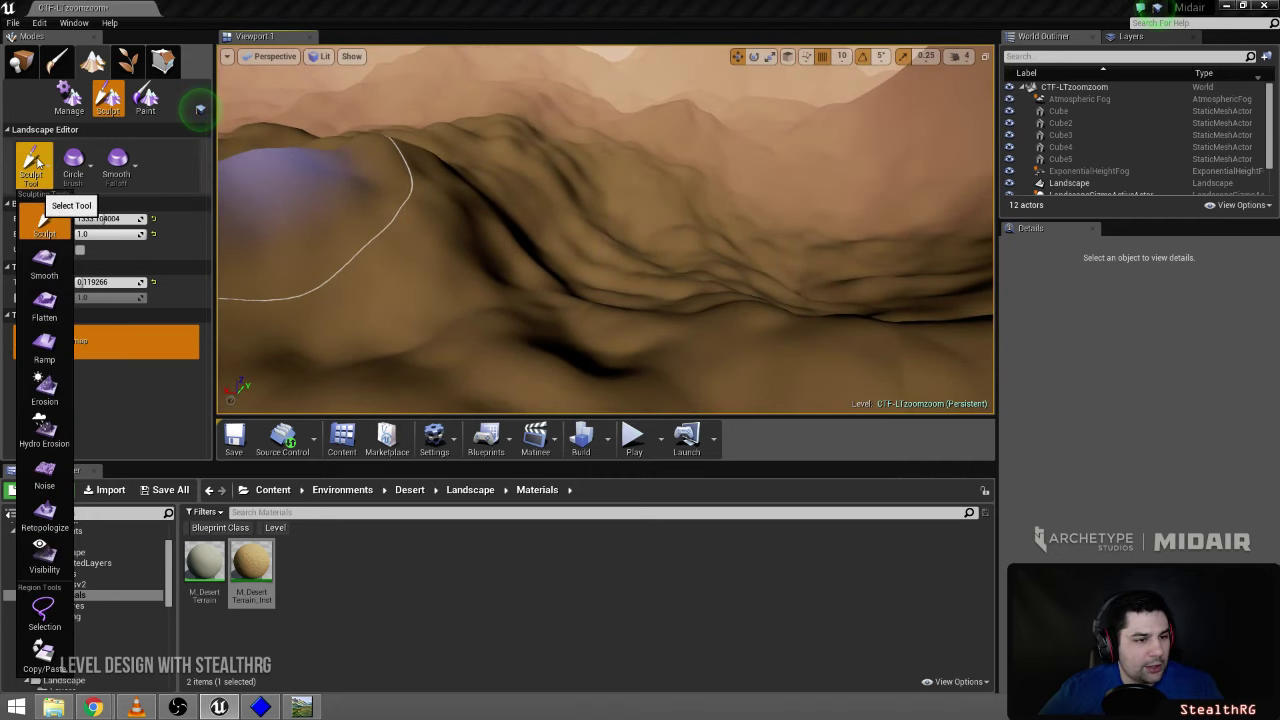
left_click(67, 225)
left_click_drag(104, 220, 107, 220)
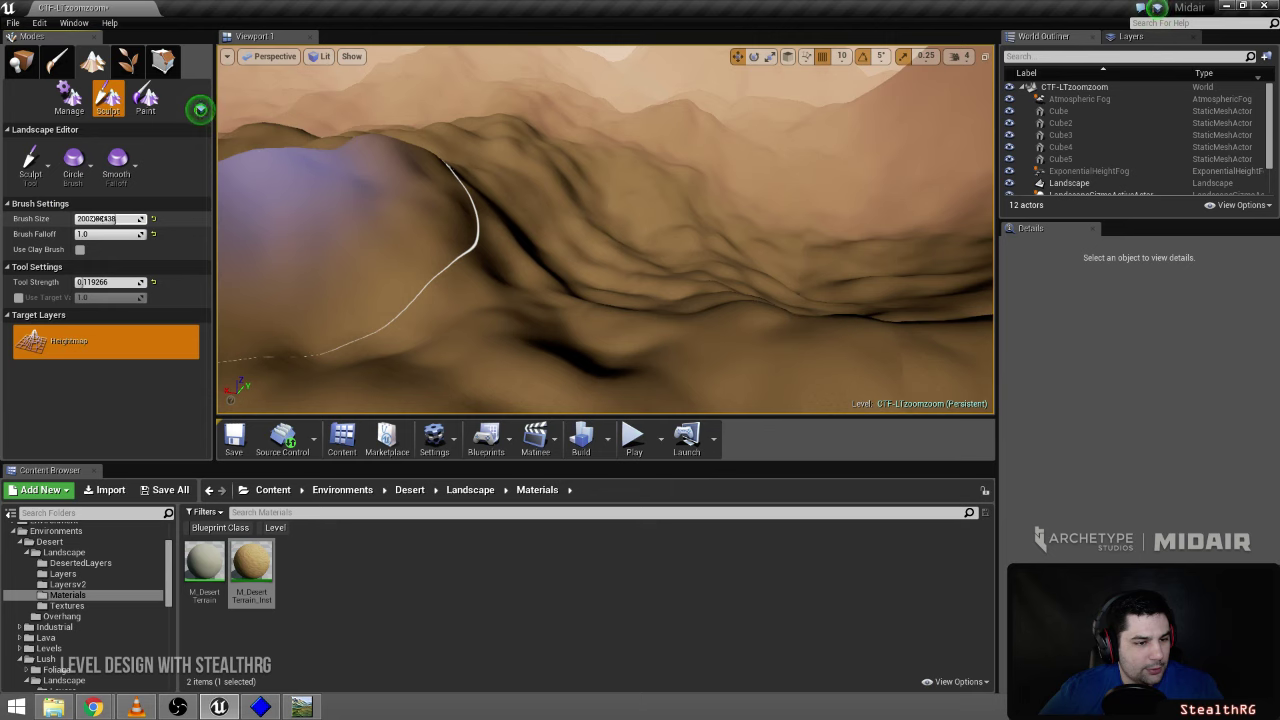
mouse_move(691, 326)
right_mouse_down()
mouse_move(705, 308)
mouse_move(709, 325)
right_mouse_up()
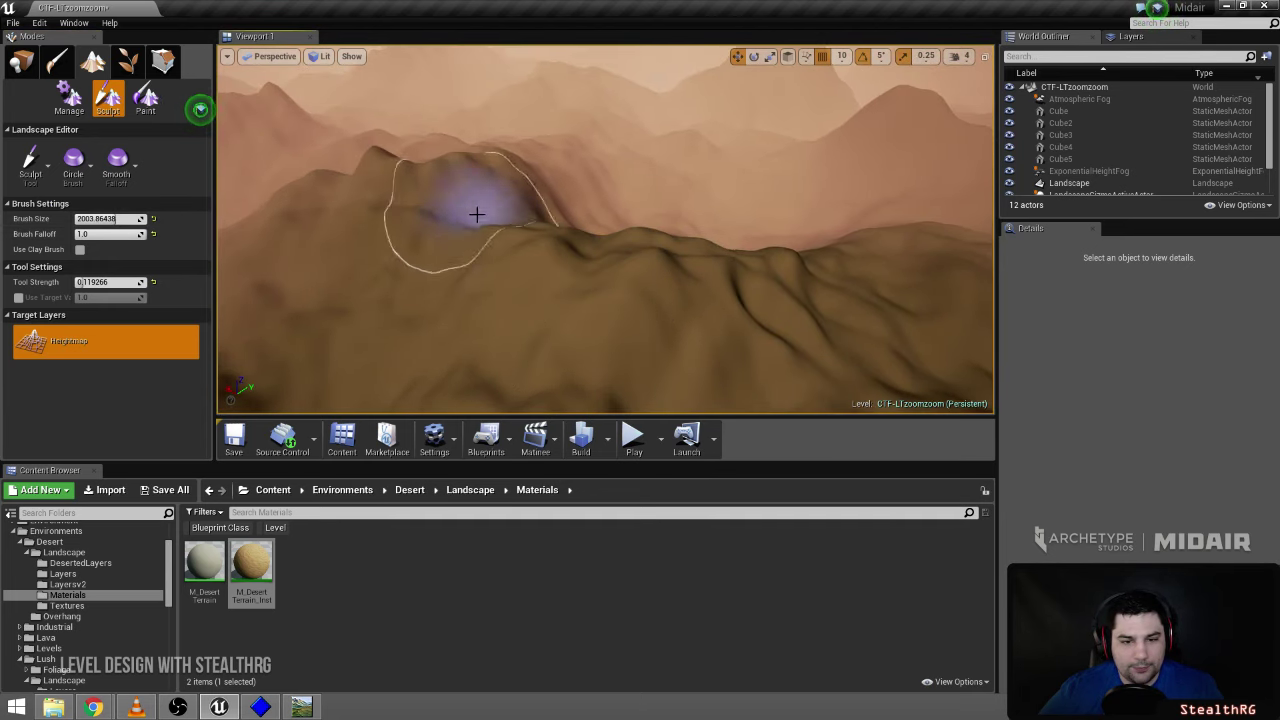
right_click_drag(537, 208, 700, 214)
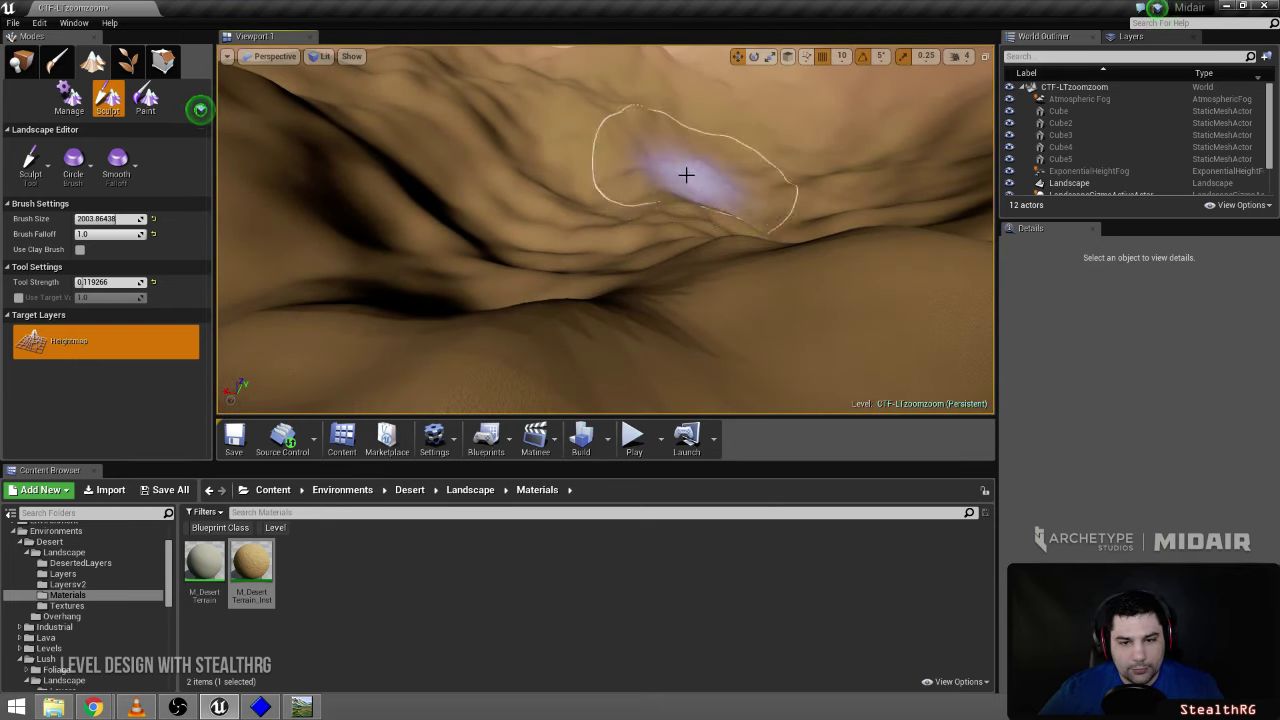
mouse_move(458, 186)
right_mouse_down()
mouse_move(420, 109)
mouse_move(520, 126)
mouse_move(513, 169)
right_mouse_up()
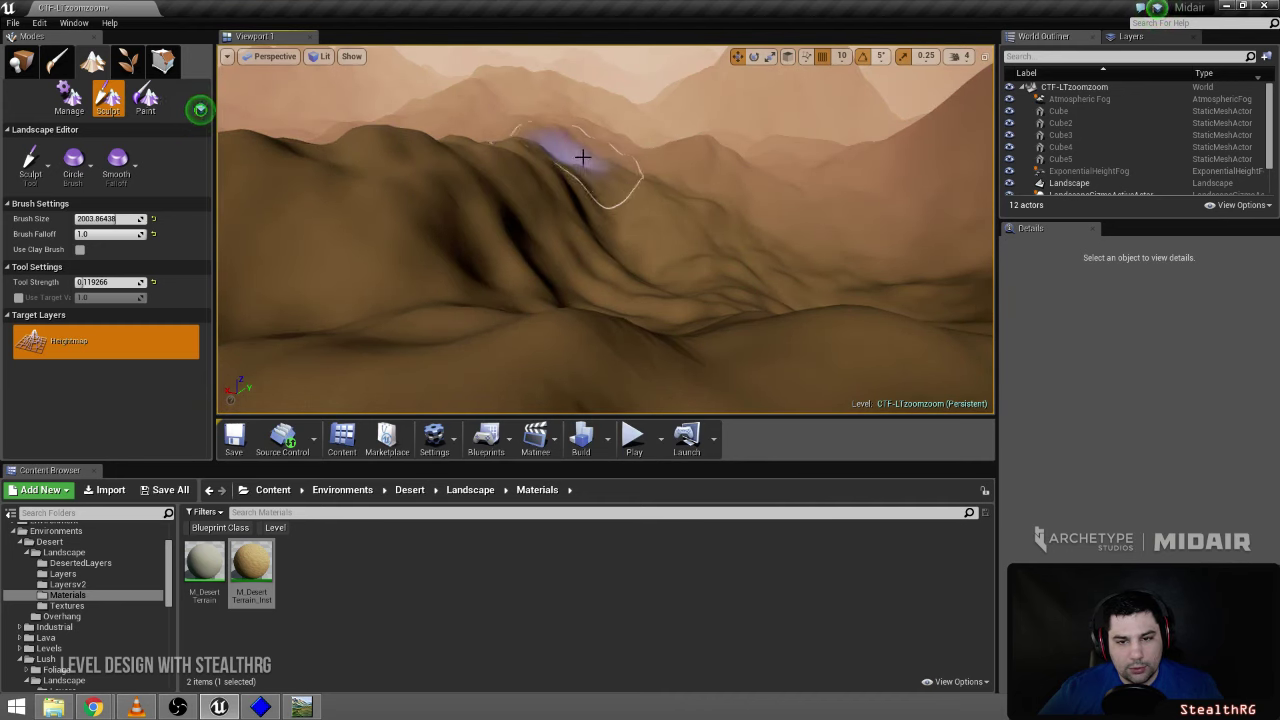
mouse_move(563, 160)
right_mouse_down()
mouse_move(545, 175)
mouse_move(672, 174)
mouse_move(690, 215)
mouse_move(698, 122)
mouse_move(700, 145)
mouse_move(830, 185)
mouse_move(890, 150)
mouse_move(895, 115)
mouse_move(588, 182)
right_mouse_up()
- Switch to the Smooth tool with a brush size of about 623 and smooth the creases on the ridge's valley-side slope
left_click(30, 160)
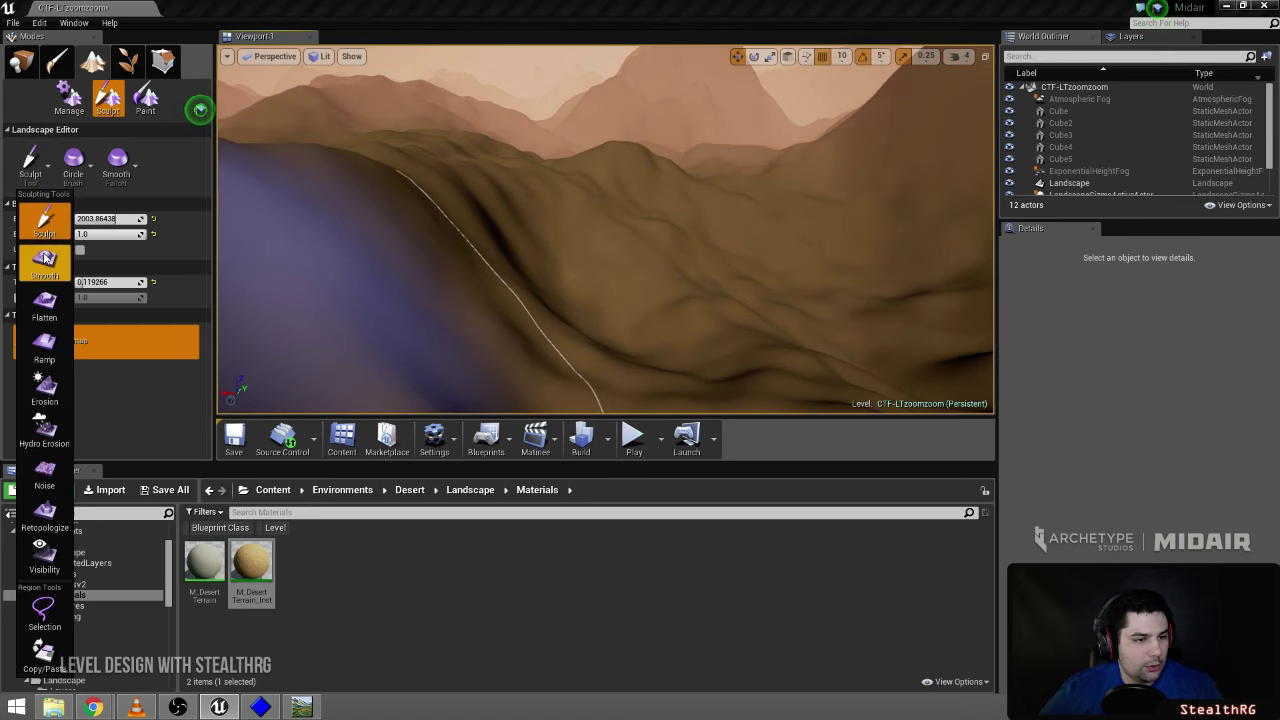
left_click(45, 258)
left_click_drag(108, 219, 105, 220)
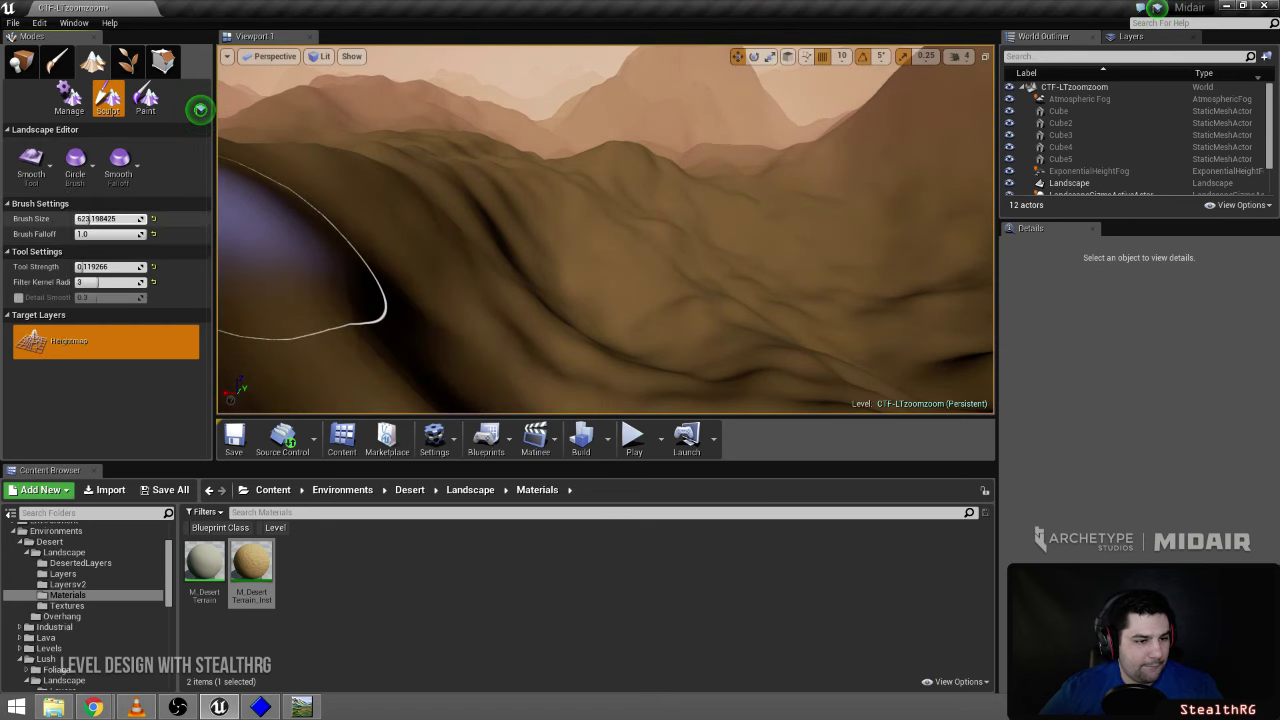
mouse_move(539, 243)
right_mouse_down()
mouse_move(590, 250)
mouse_move(556, 260)
mouse_move(597, 358)
right_mouse_up()
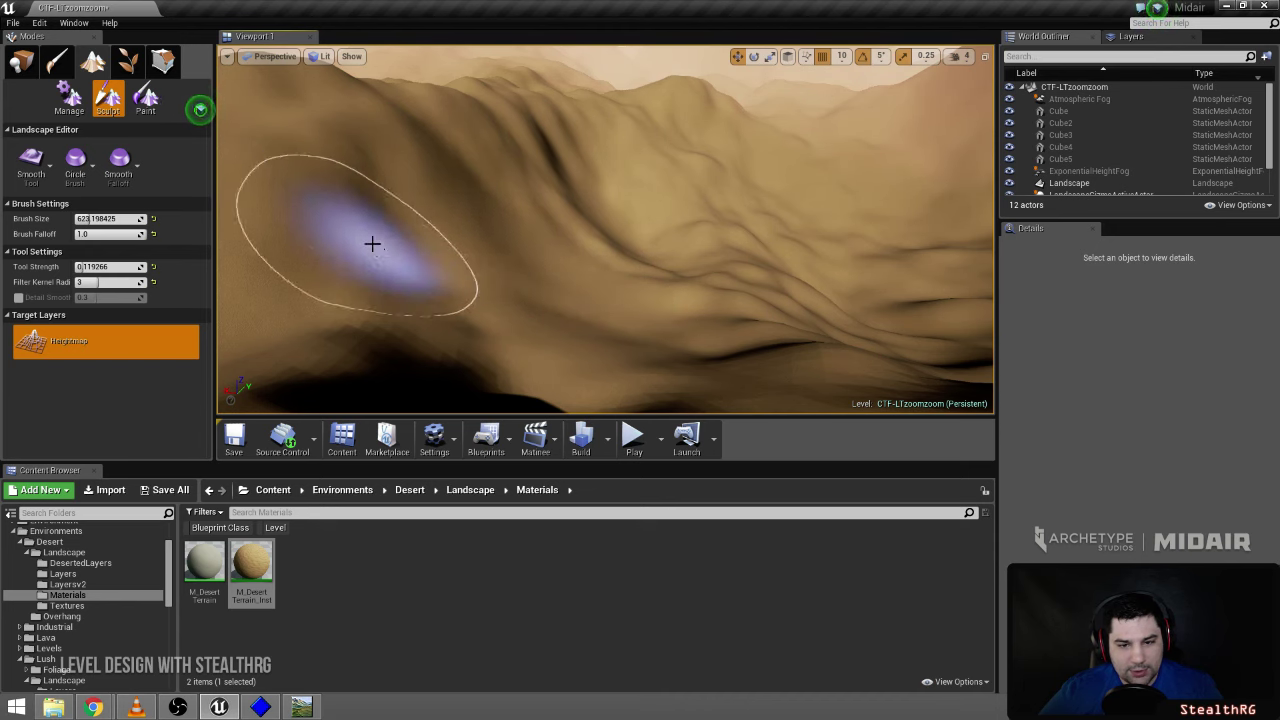
right_click_drag(652, 272, 652, 272)
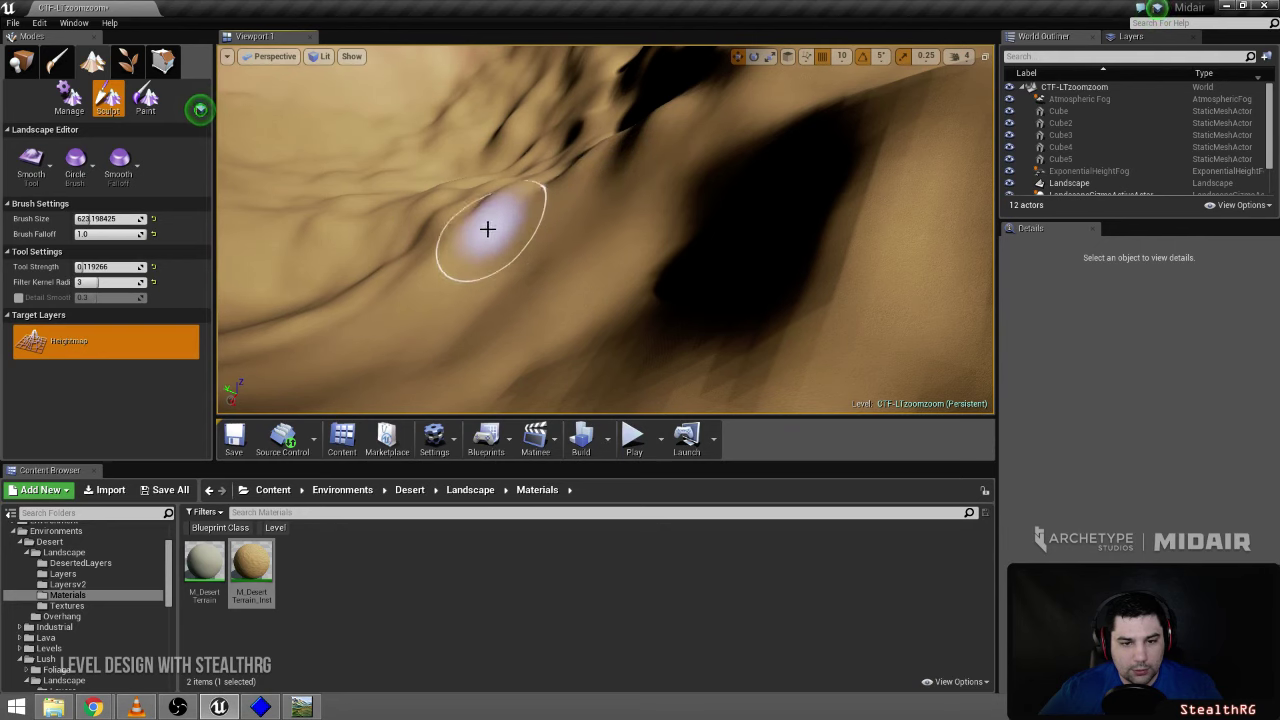
right_click_drag(680, 260, 680, 260)
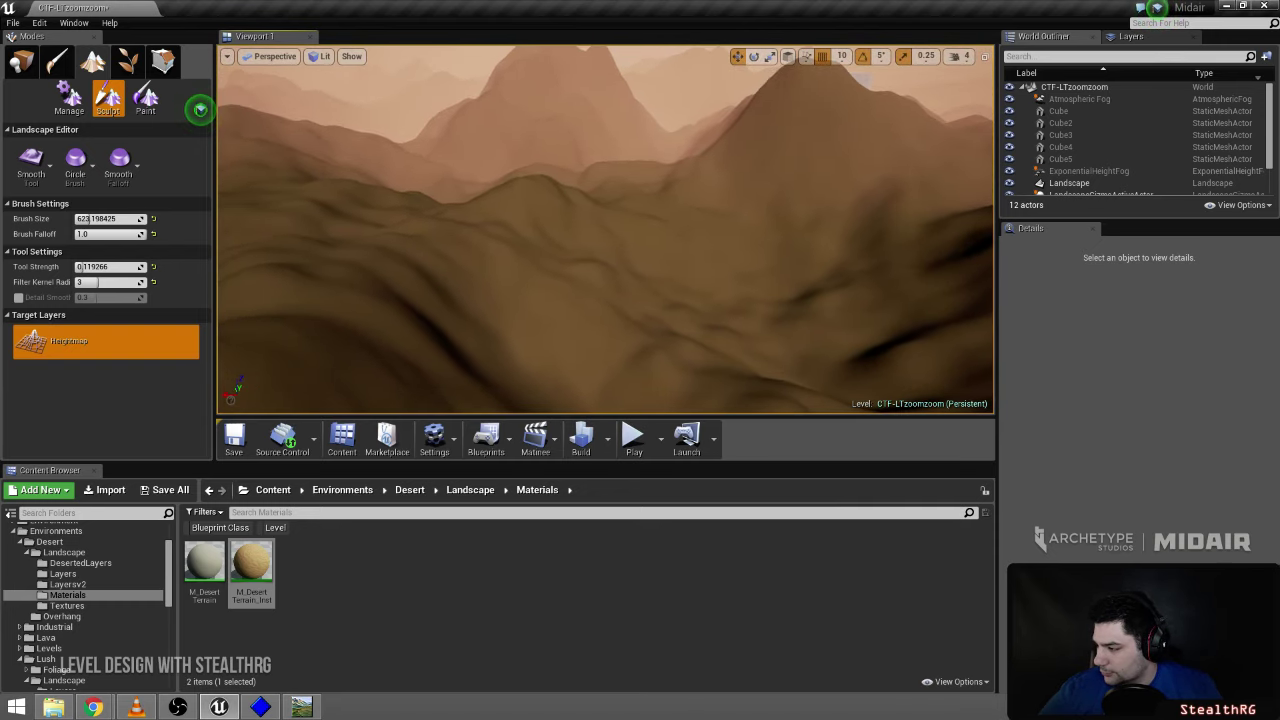
right_click_drag(680, 260, 680, 260)
right_click_drag(526, 257, 526, 257)
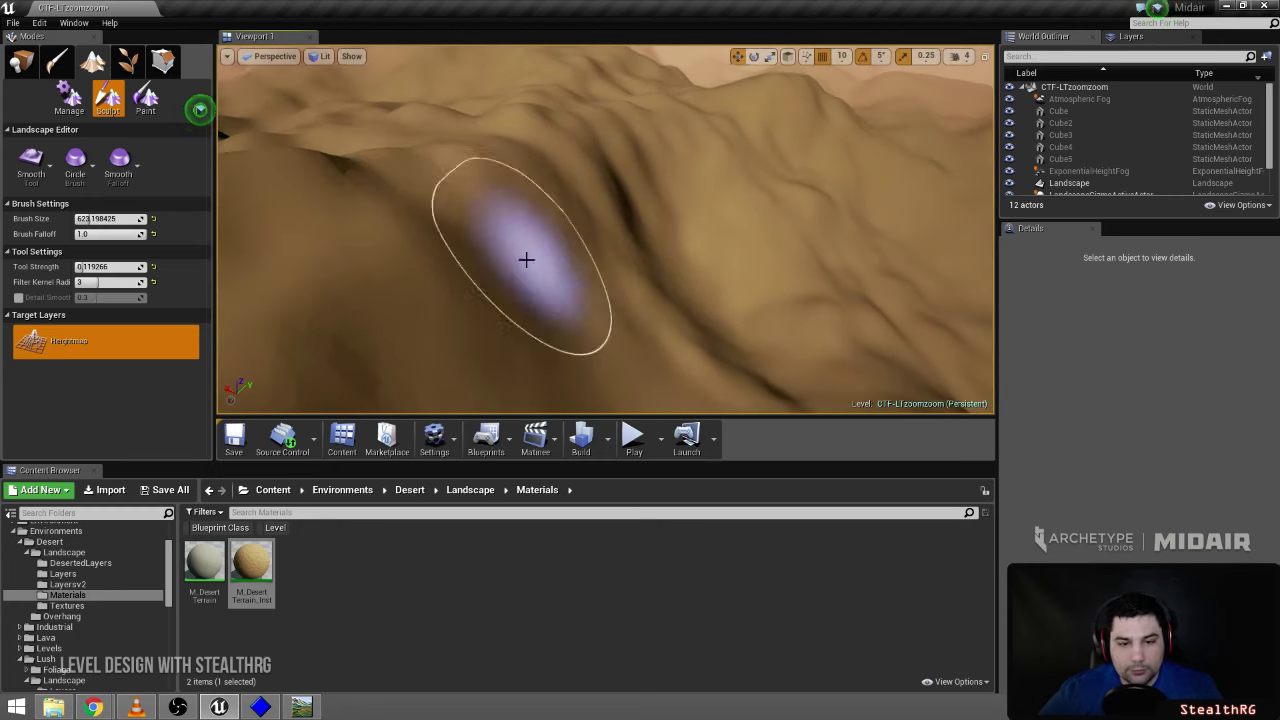
right_click_drag(686, 348, 686, 343)
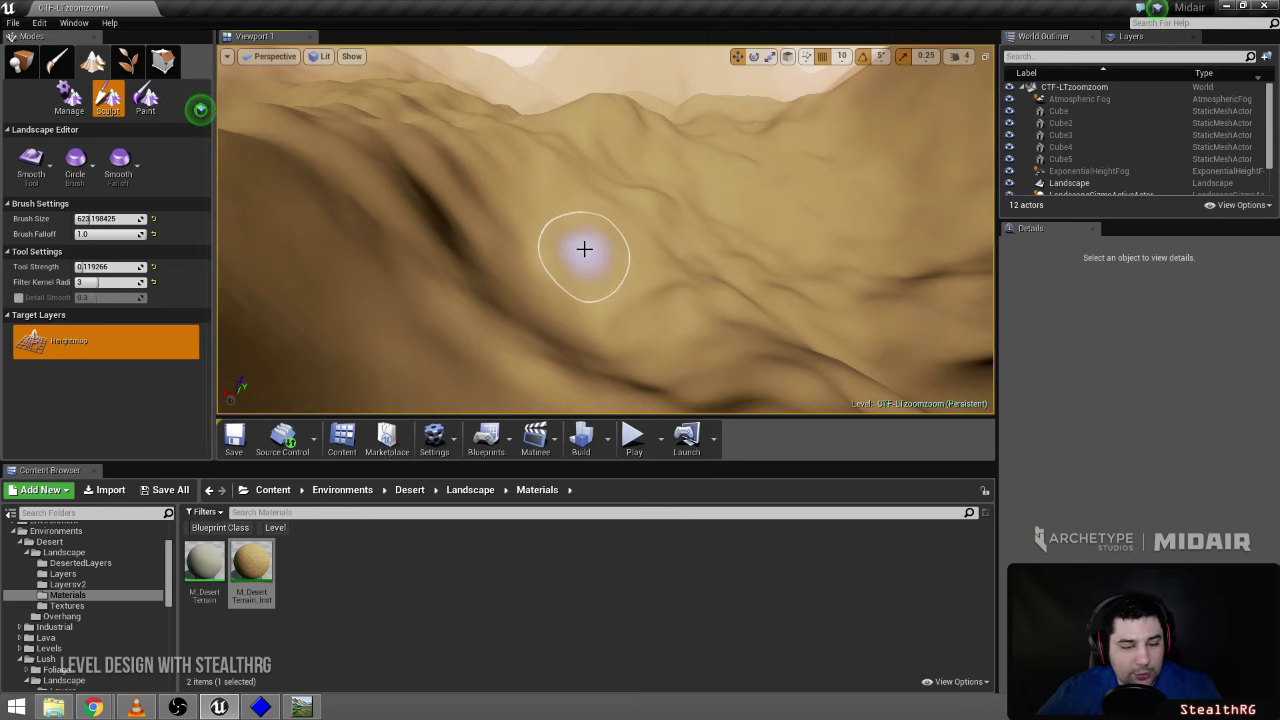
right_click_drag(617, 237, 593, 240)
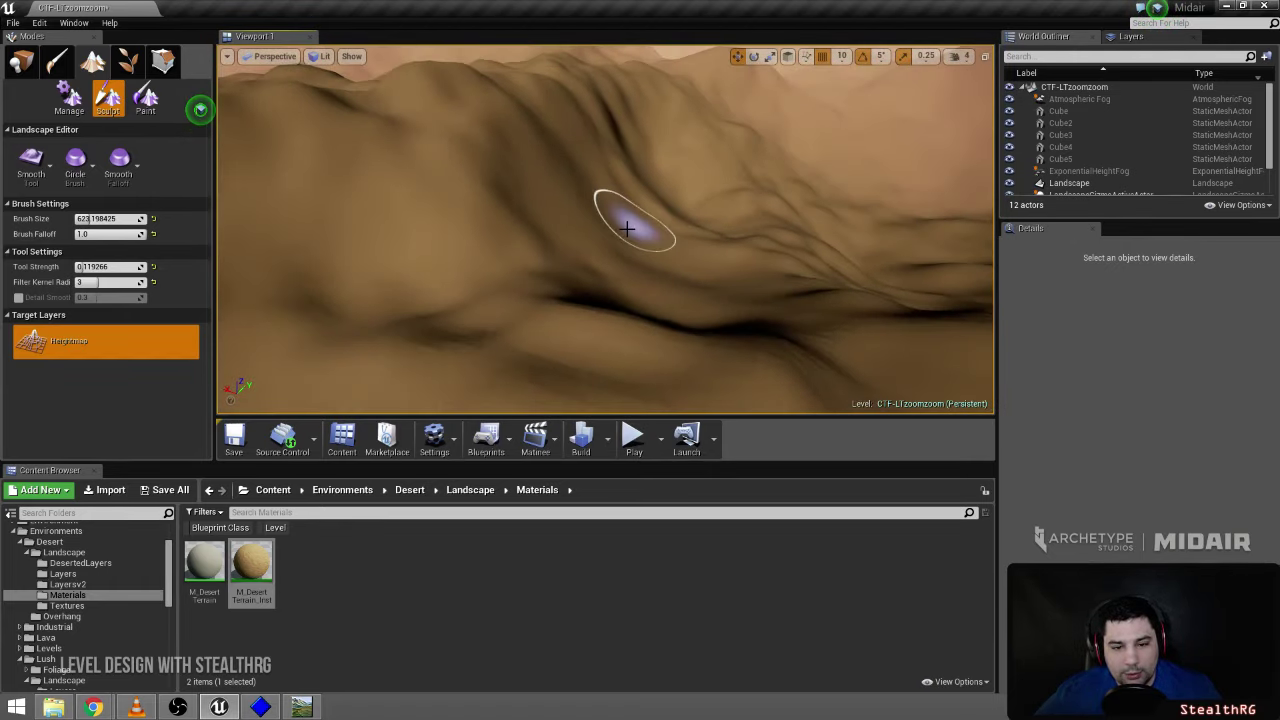
right_click_drag(605, 230, 605, 260)
key("w")
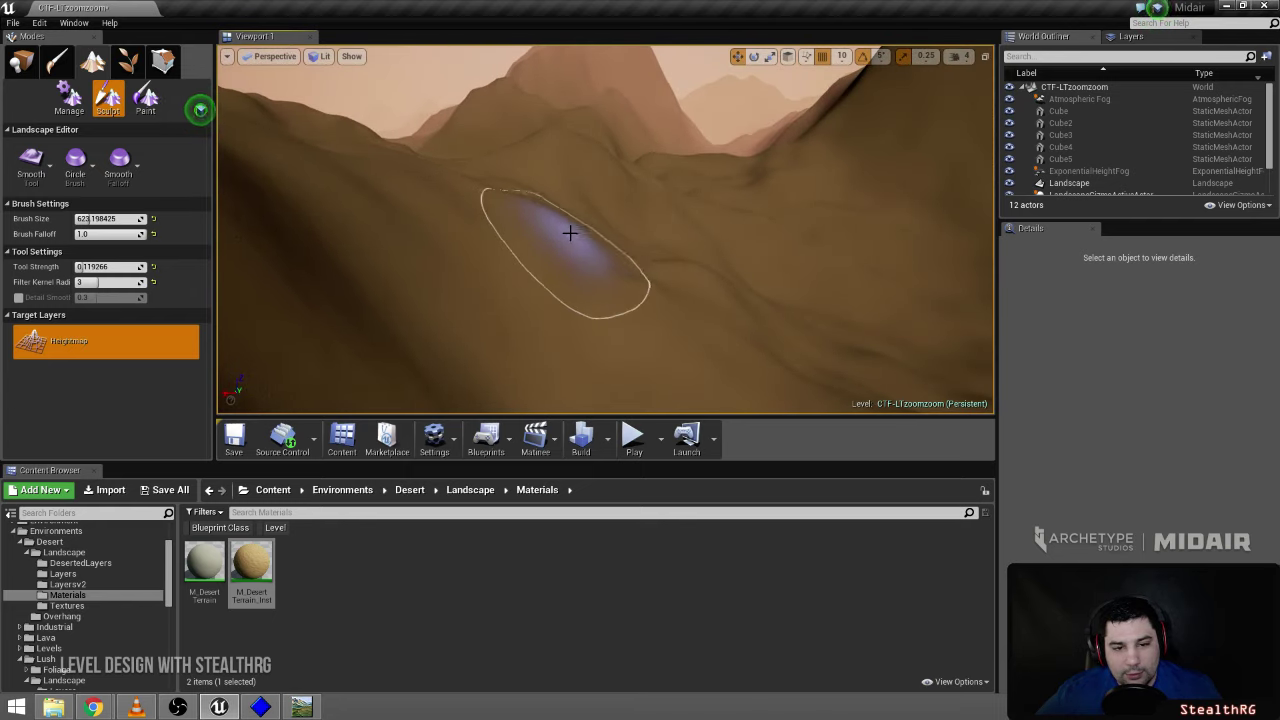
- Switch to the Sculpt tool with the 623 brush size and look over the creased ridge slopes along the valley
left_click(30, 160)
left_click(42, 220)
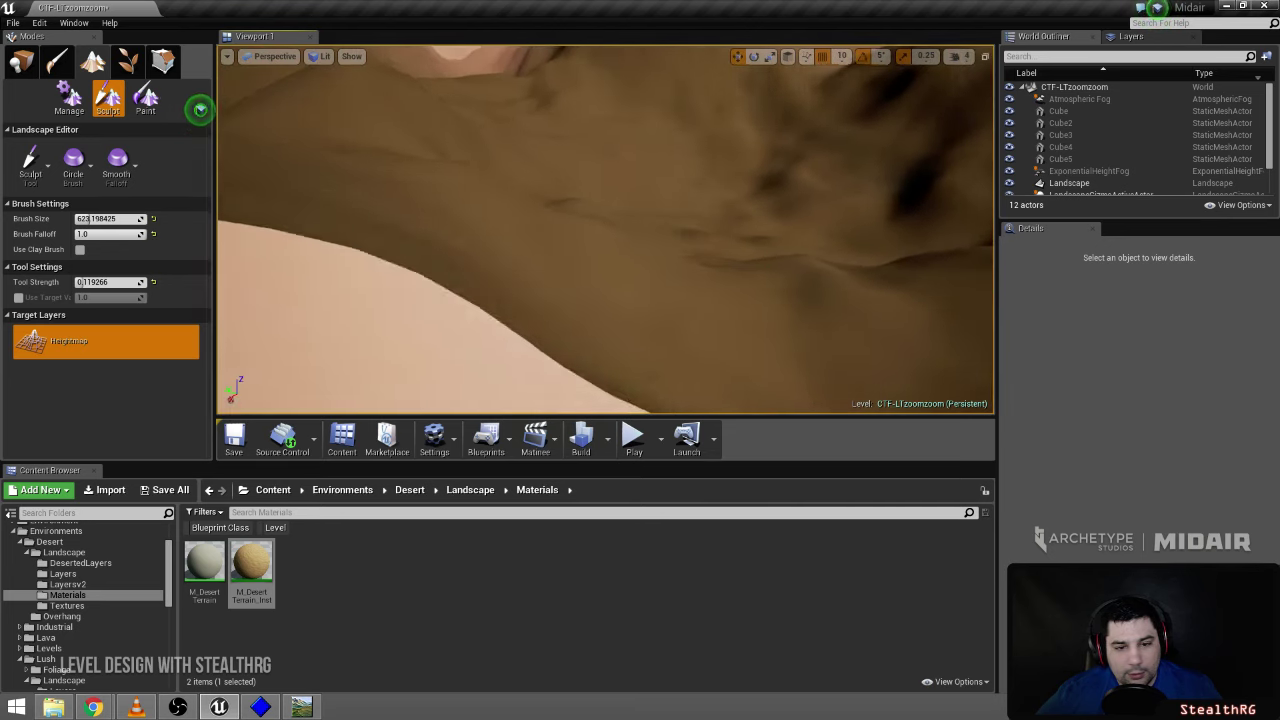
right_click_drag(523, 252, 465, 190)
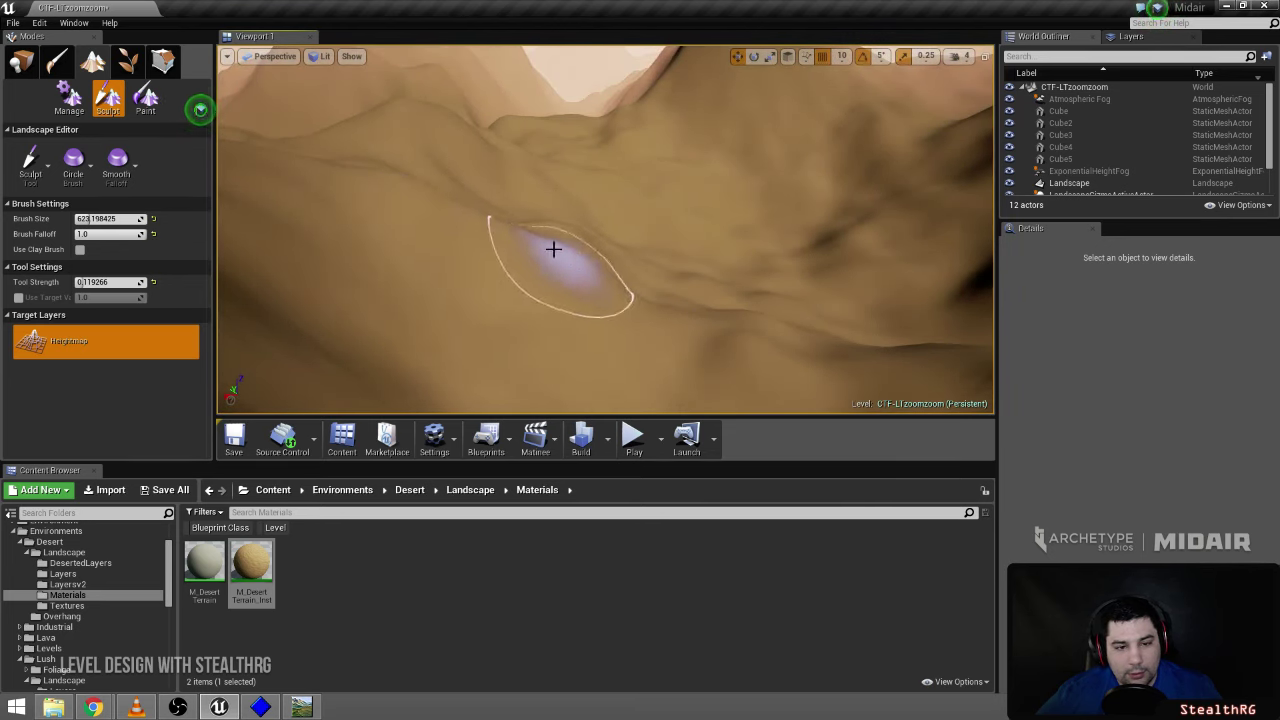
mouse_move(553, 249)
right_mouse_down()
mouse_move(790, 208)
mouse_move(715, 226)
mouse_move(775, 240)
right_mouse_up()
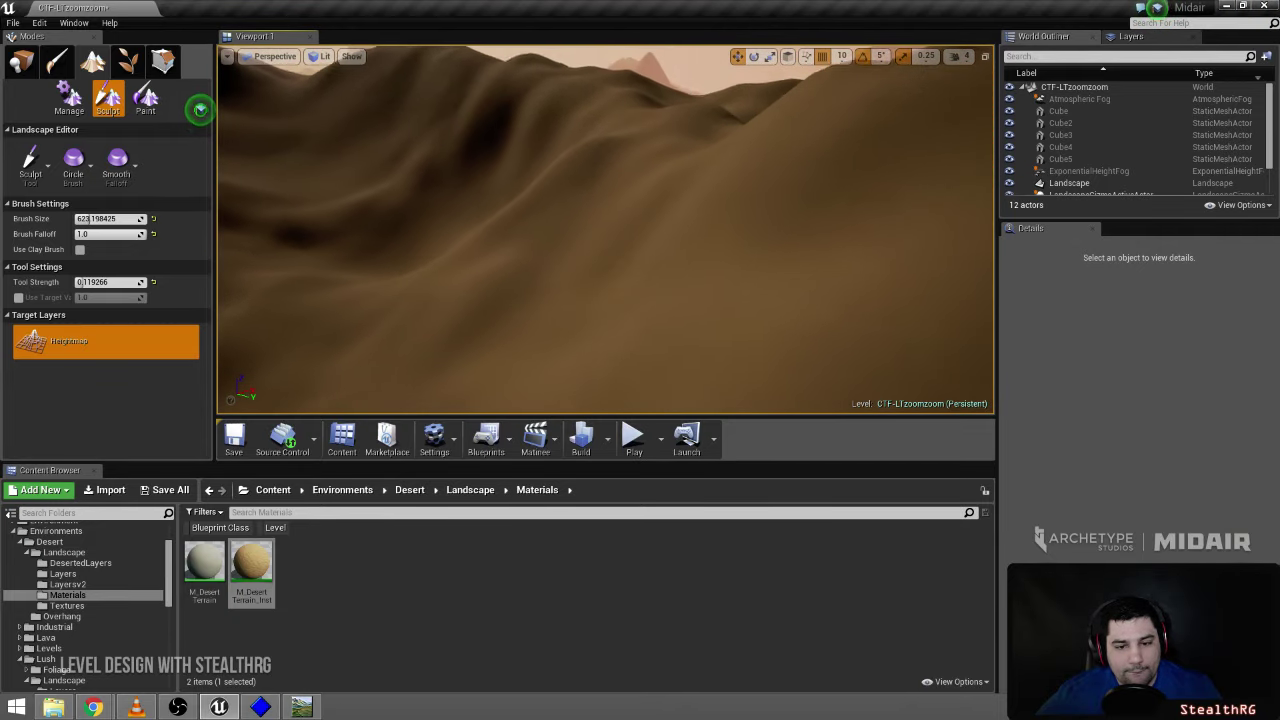
right_click_drag(580, 150, 587, 150)
- Switch to the Smooth tool and soften the creases on the ridge slopes and along the valley floor
left_click(30, 160)
left_click(35, 262)
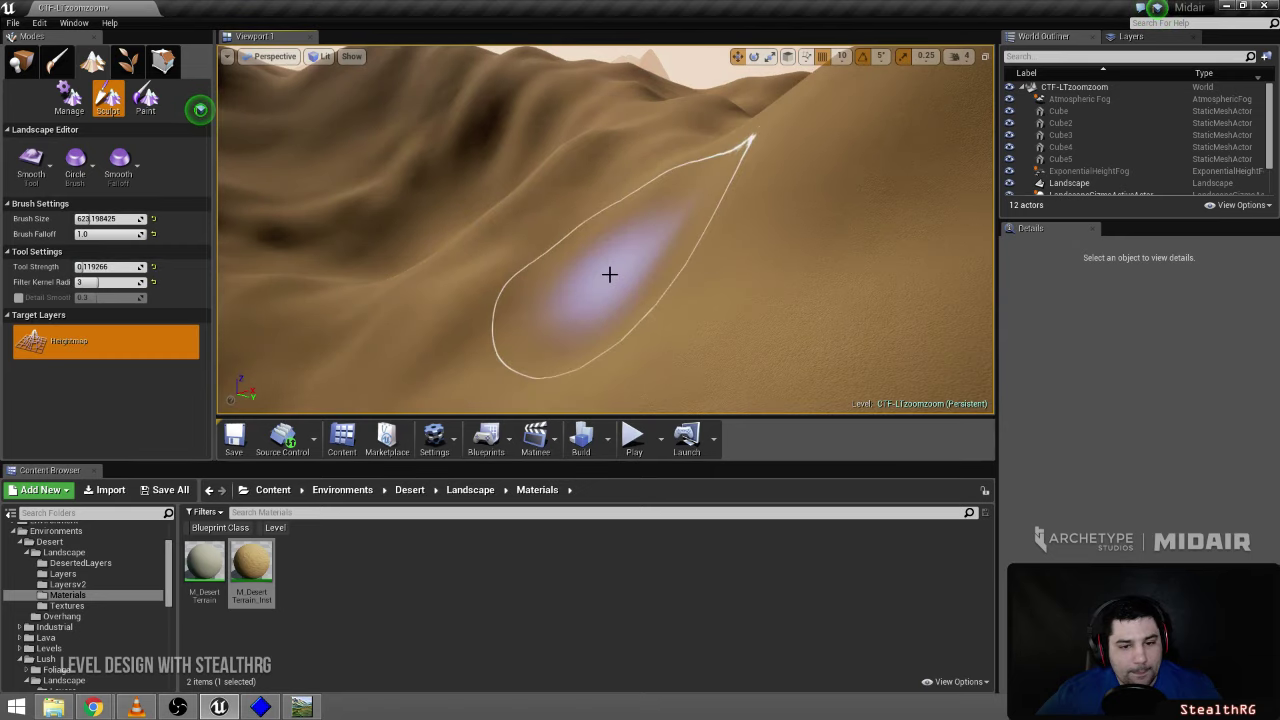
mouse_move(649, 329)
right_mouse_down()
mouse_move(535, 350)
mouse_move(500, 330)
mouse_move(565, 340)
right_mouse_up()
mouse_move(531, 220)
left_mouse_down()
mouse_move(577, 234)
mouse_move(480, 150)
left_mouse_up()
mouse_move(480, 150)
right_mouse_down()
mouse_move(330, 145)
mouse_move(325, 215)
right_mouse_up()
mouse_move(718, 255)
left_mouse_down()
mouse_move(691, 180)
mouse_move(673, 240)
left_mouse_up()
right_click_drag(673, 240, 600, 170)
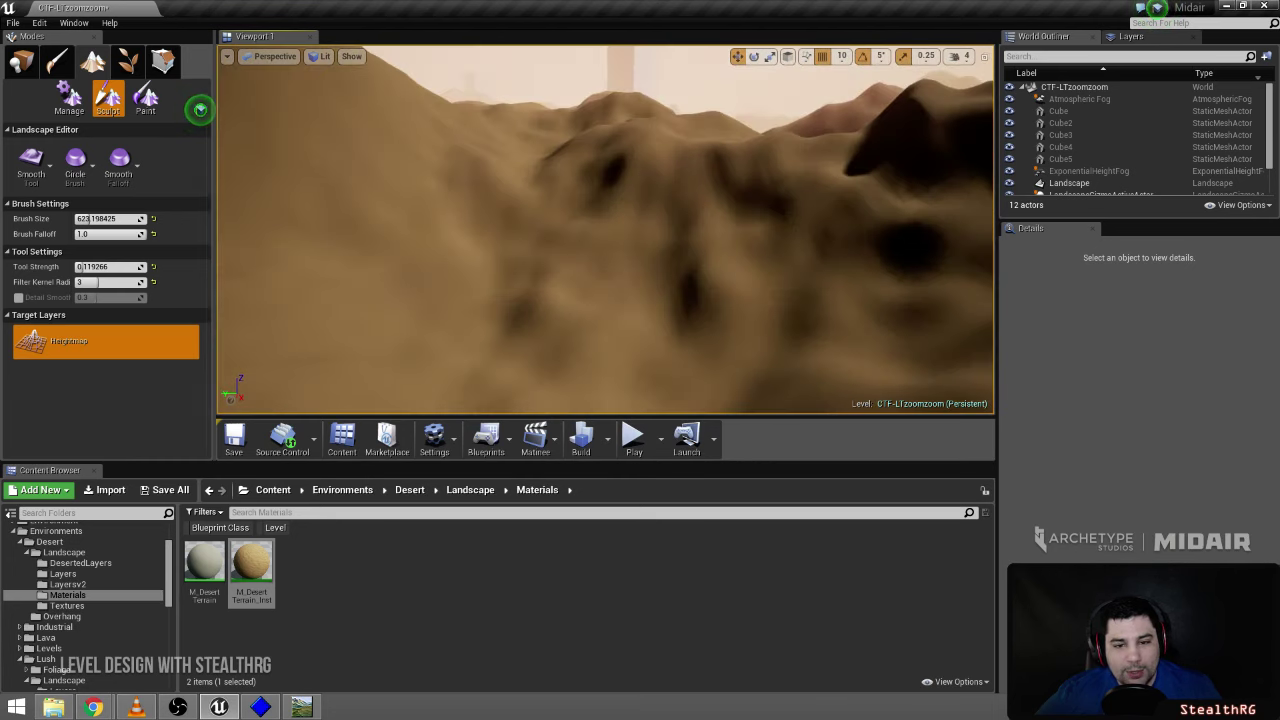
right_click_drag(710, 190, 600, 229)
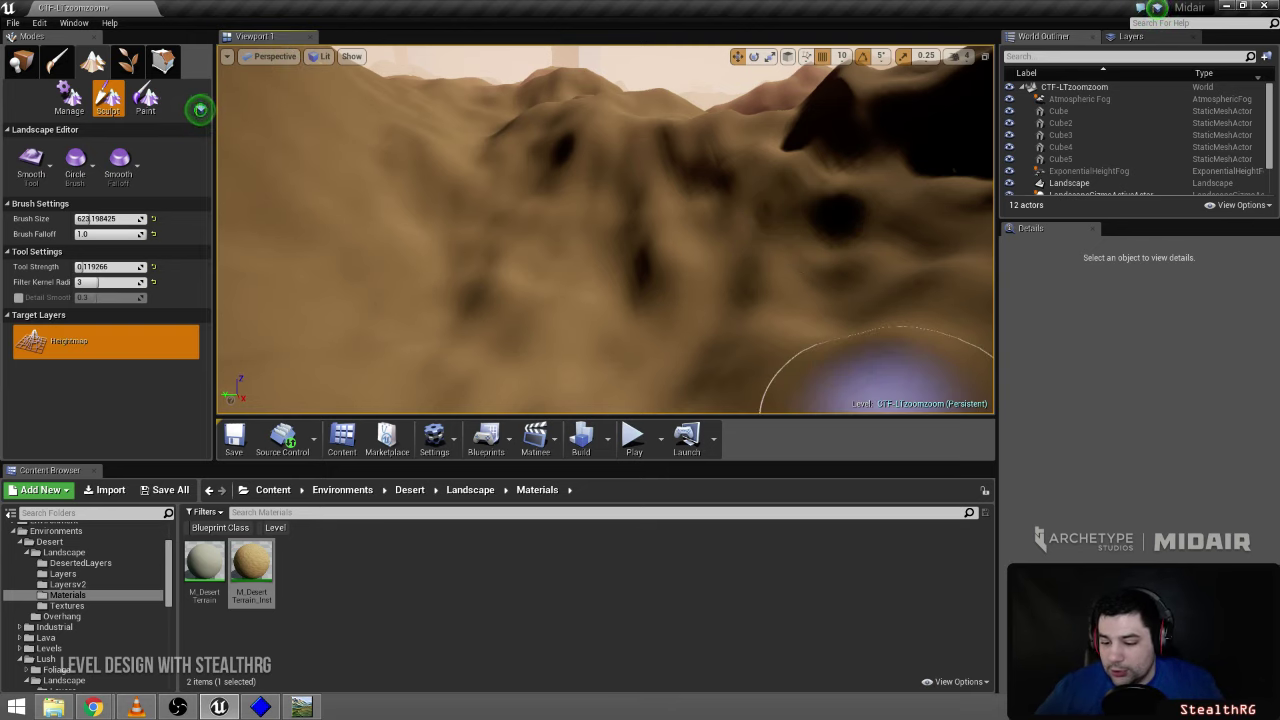
mouse_move(777, 191)
right_mouse_down()
mouse_move(735, 225)
mouse_move(950, 175)
mouse_move(760, 160)
mouse_move(755, 140)
mouse_move(848, 145)
mouse_move(767, 194)
mouse_move(761, 219)
mouse_move(741, 226)
mouse_move(758, 225)
mouse_move(752, 237)
mouse_move(624, 298)
right_mouse_up()
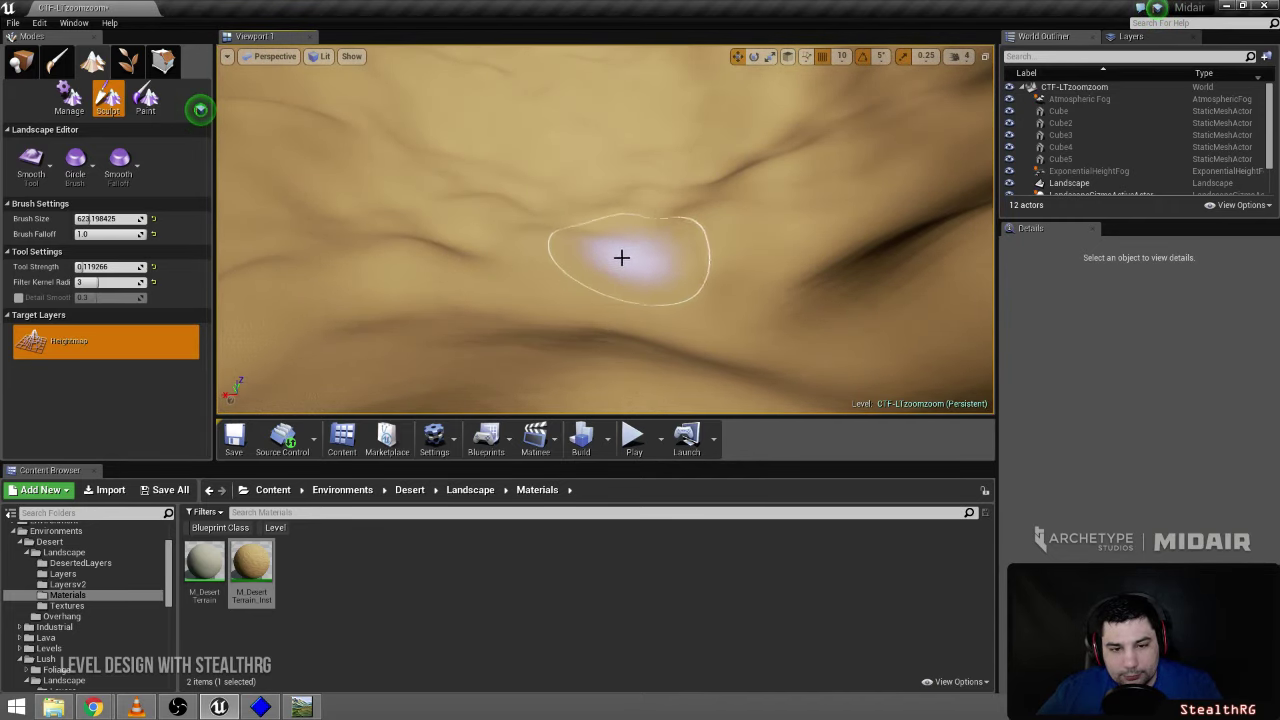
right_click_drag(624, 240, 596, 240)
right_click_drag(620, 290, 538, 258)
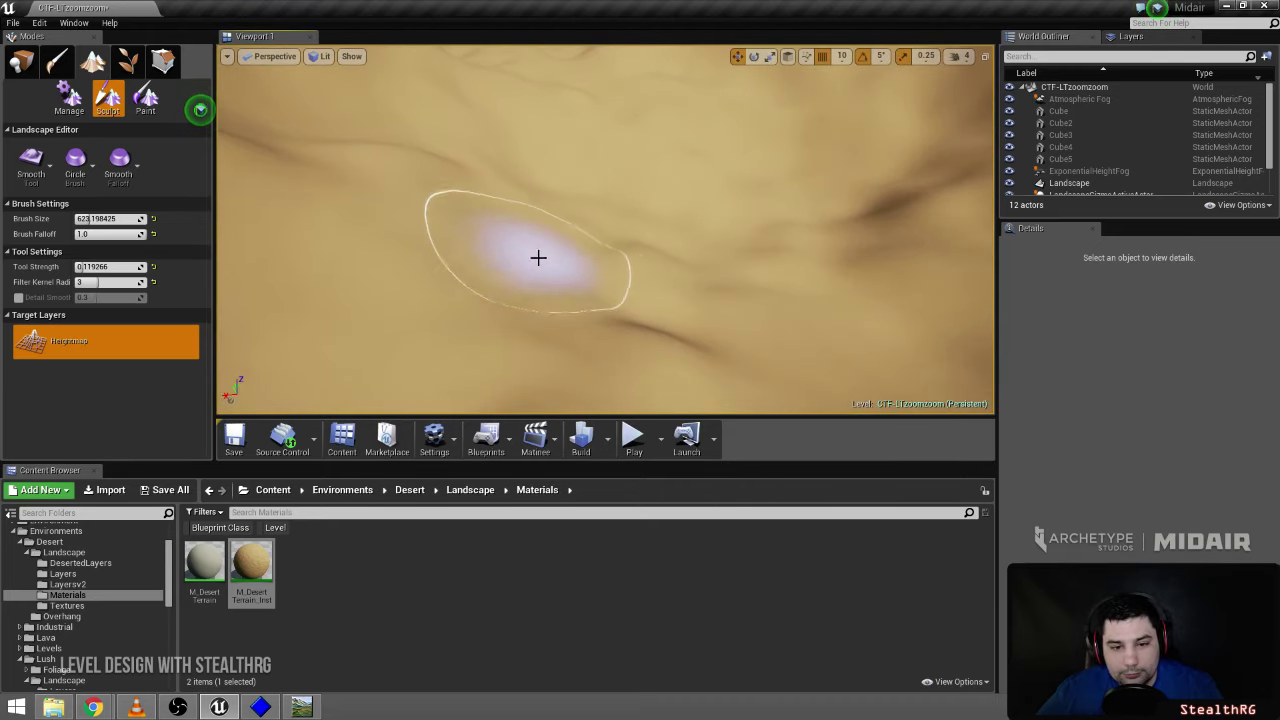
right_click_drag(665, 285, 655, 265)
- Switch to the Sculpt tool and enlarge its brush size to about 1632
left_click(31, 160)
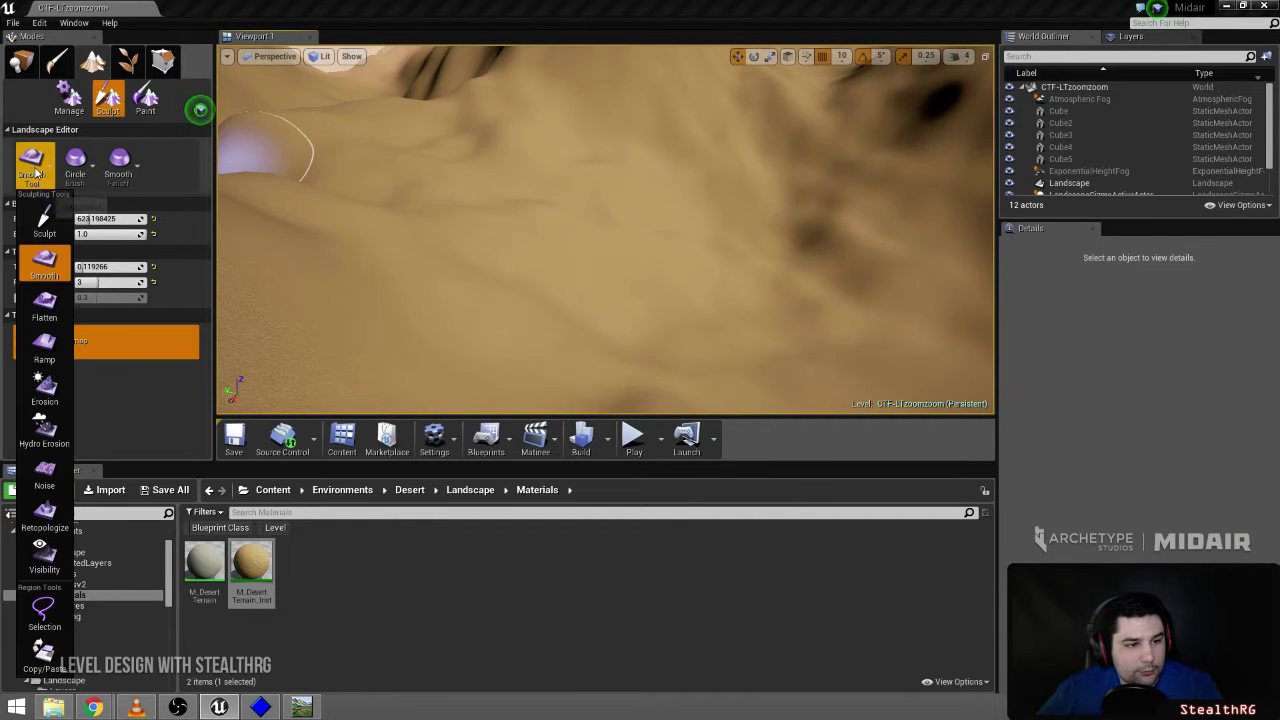
left_click(55, 232)
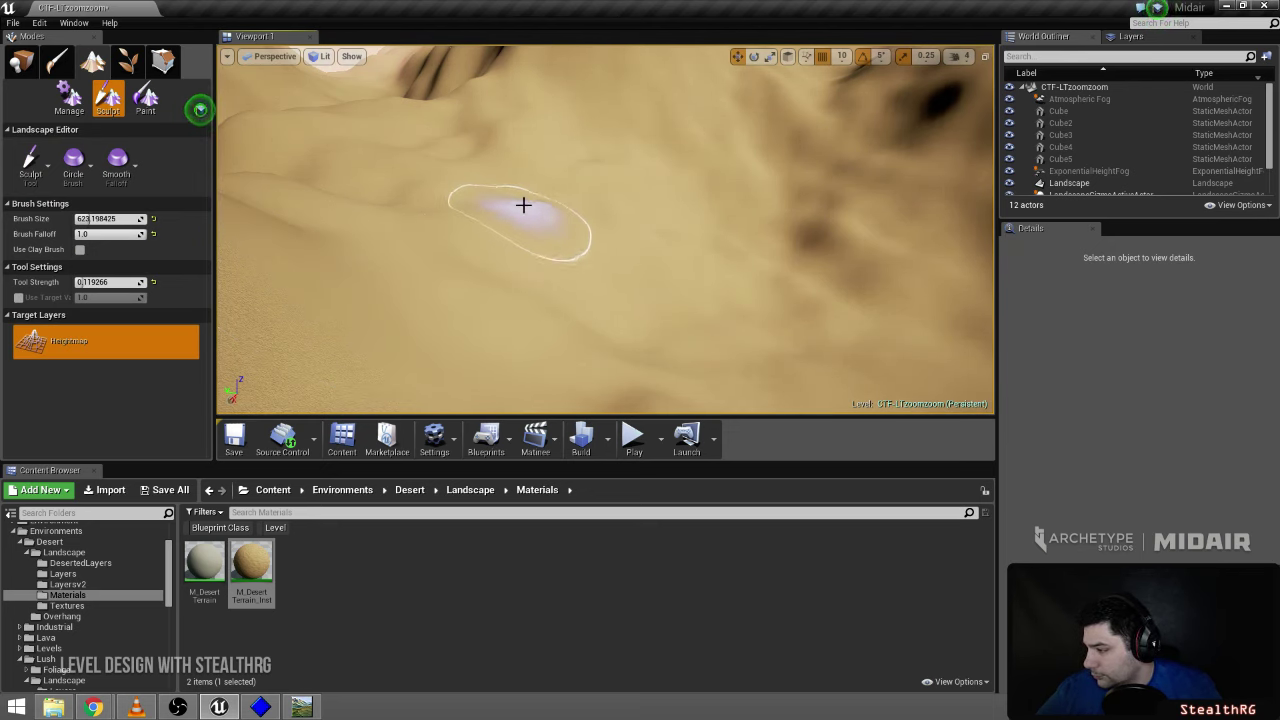
mouse_move(523, 204)
right_mouse_down()
mouse_move(535, 187)
mouse_move(560, 215)
right_mouse_up()
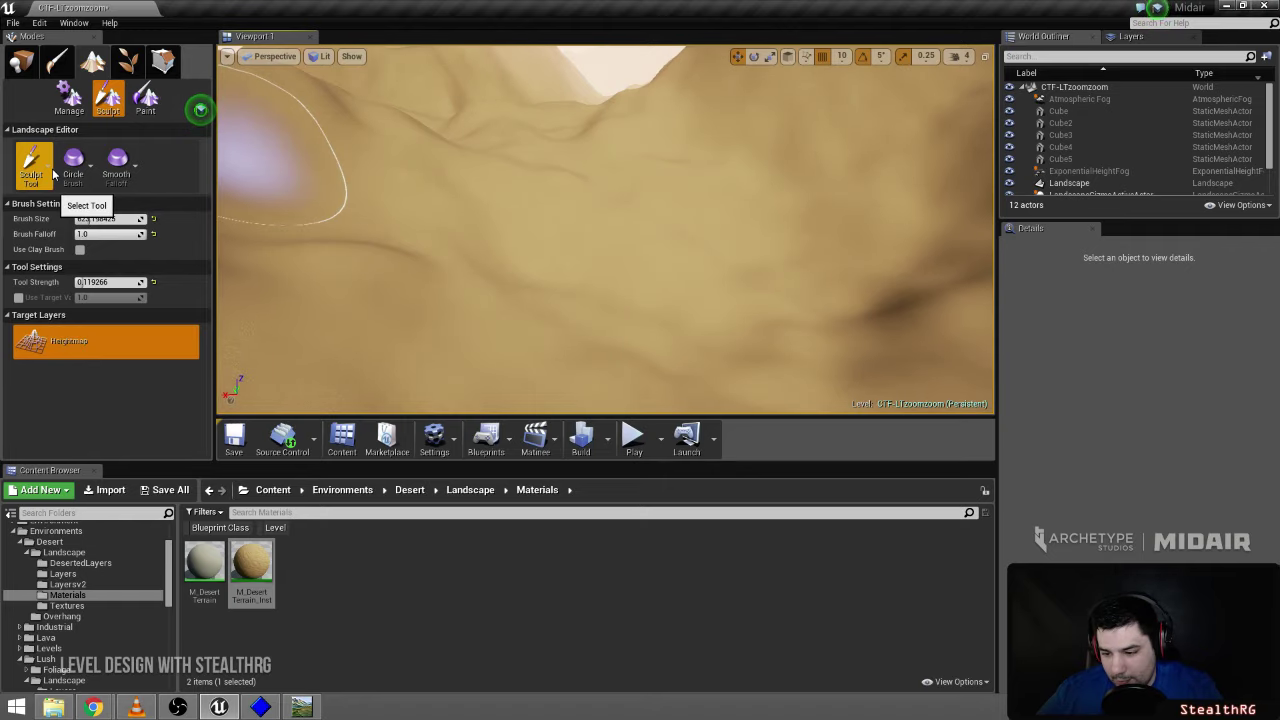
mouse_move(420, 215)
right_mouse_down()
mouse_move(690, 236)
mouse_move(360, 216)
mouse_move(420, 220)
mouse_move(480, 252)
mouse_move(510, 232)
mouse_move(778, 262)
mouse_move(850, 242)
mouse_move(690, 254)
mouse_move(640, 234)
right_mouse_up()
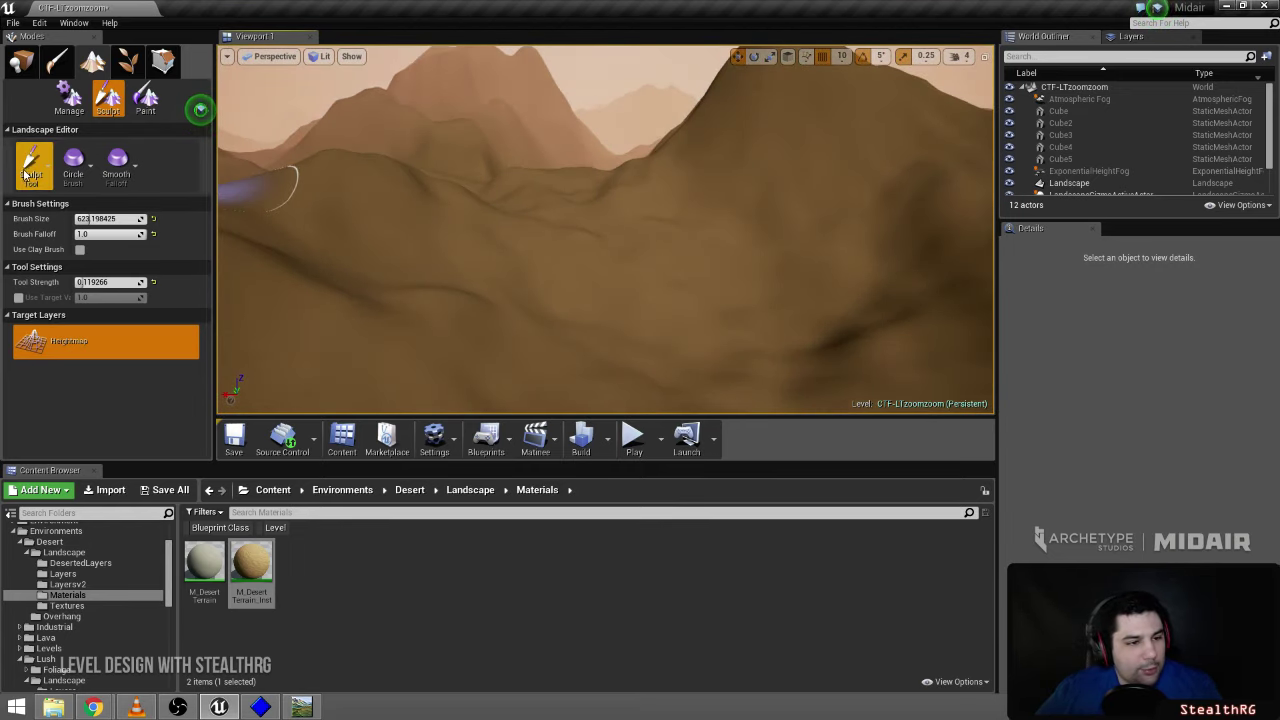
left_click(31, 165)
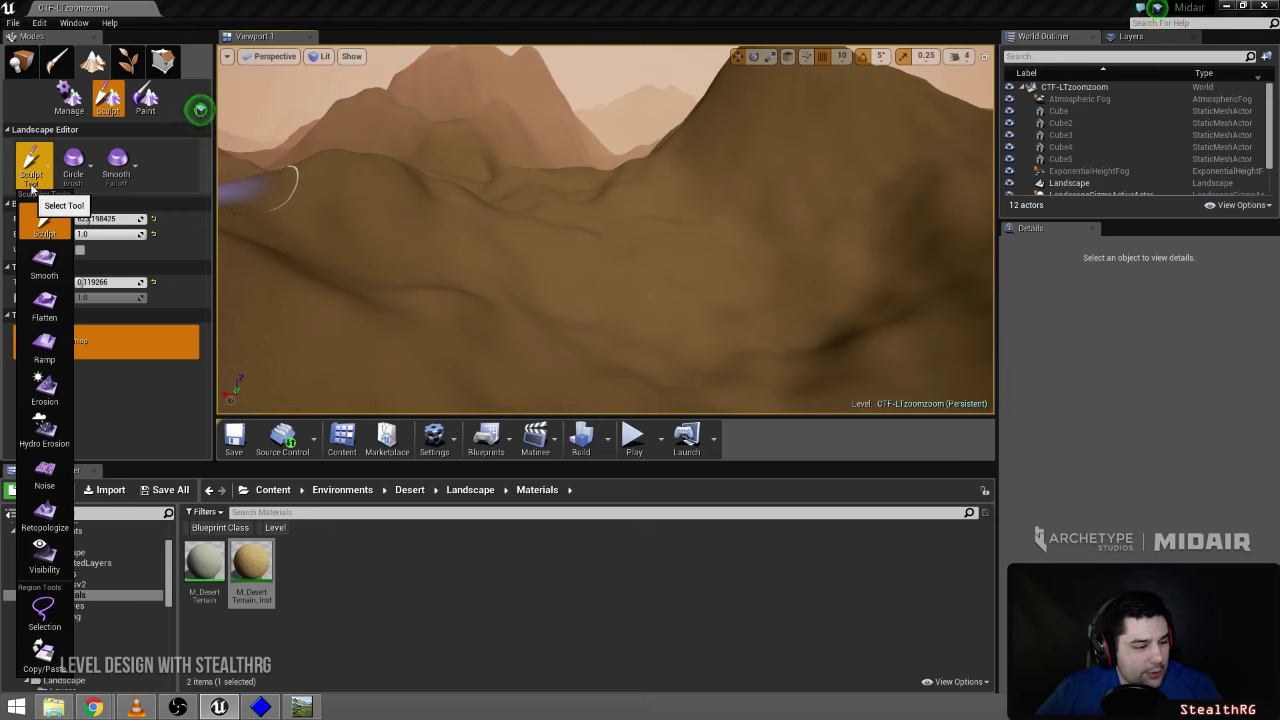
left_click(47, 232)
left_click_drag(100, 219, 107, 218)
- Sculpt the dip and slope in the valley beneath the ridge with the enlarged brush
right_click_drag(540, 247, 545, 304)
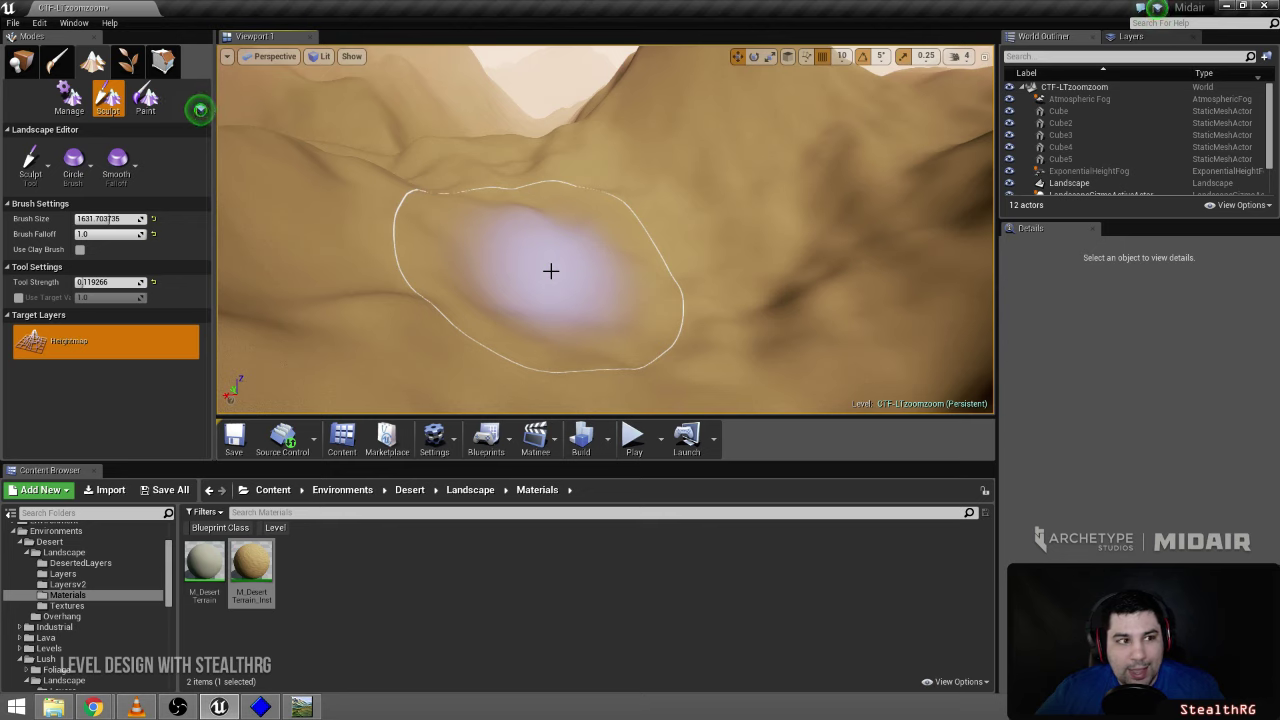
key("s")
mouse_move(649, 311)
right_mouse_down()
mouse_move(636, 328)
mouse_move(649, 309)
mouse_move(611, 317)
right_mouse_up()
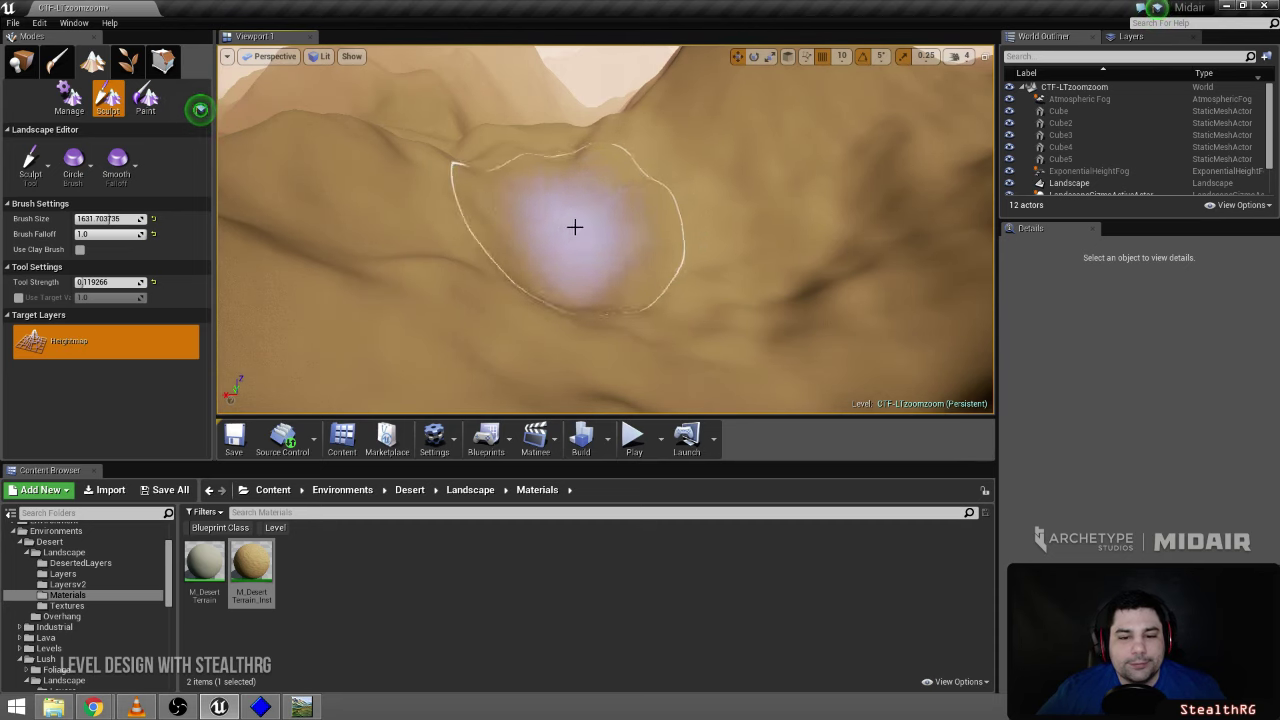
right_click_drag(566, 203, 537, 326)
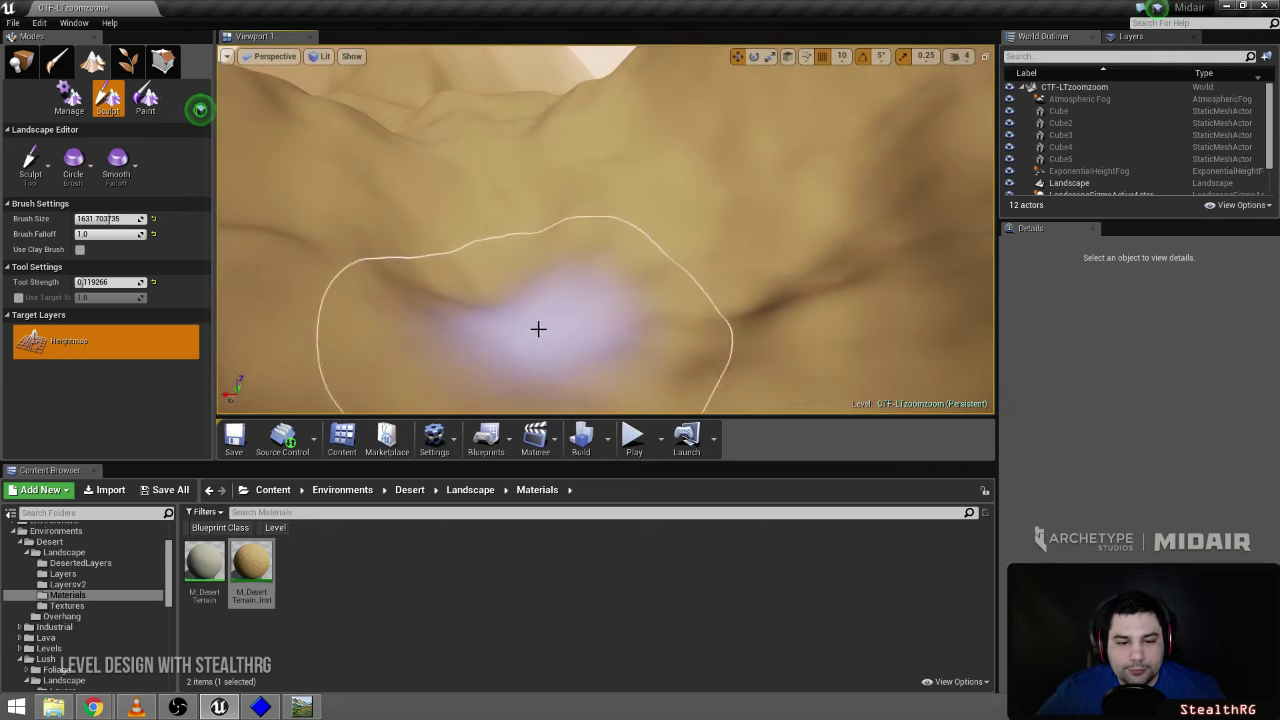
right_click_drag(595, 268, 554, 243)
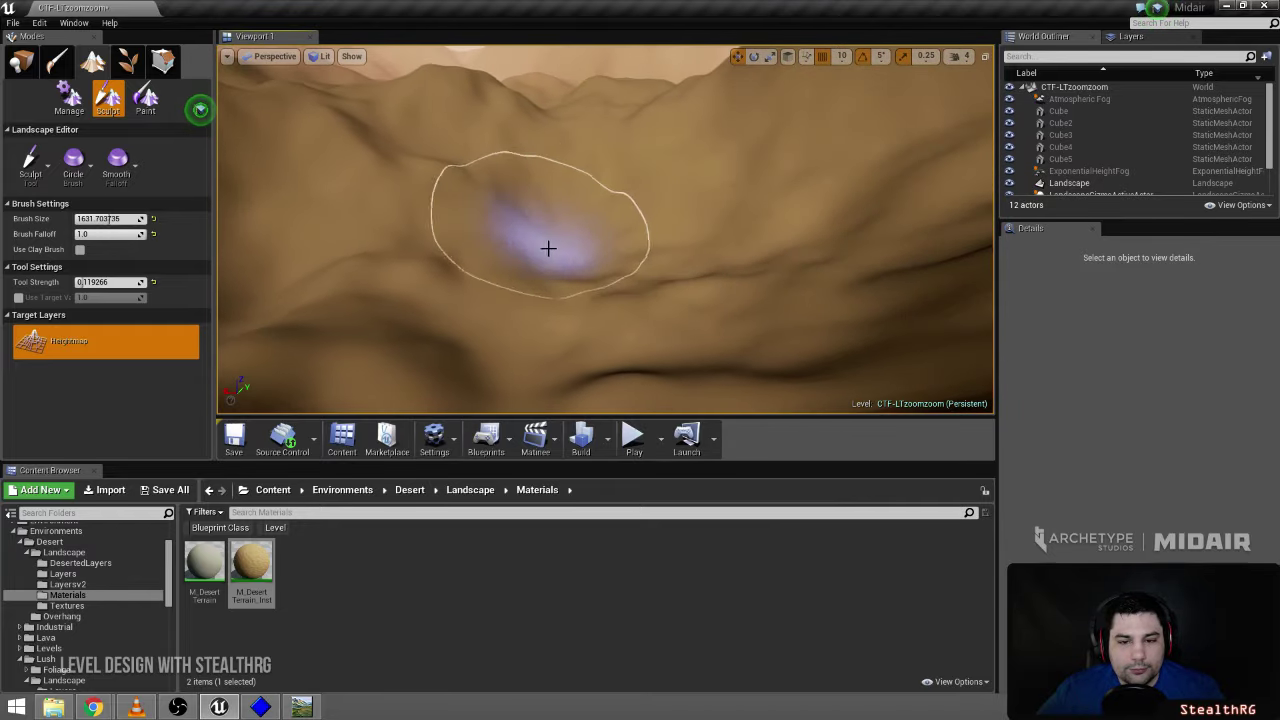
- Playtest the map full screen from the valley, skiing and jetting over the slopes to check the route
right_click_drag(704, 253, 704, 253)
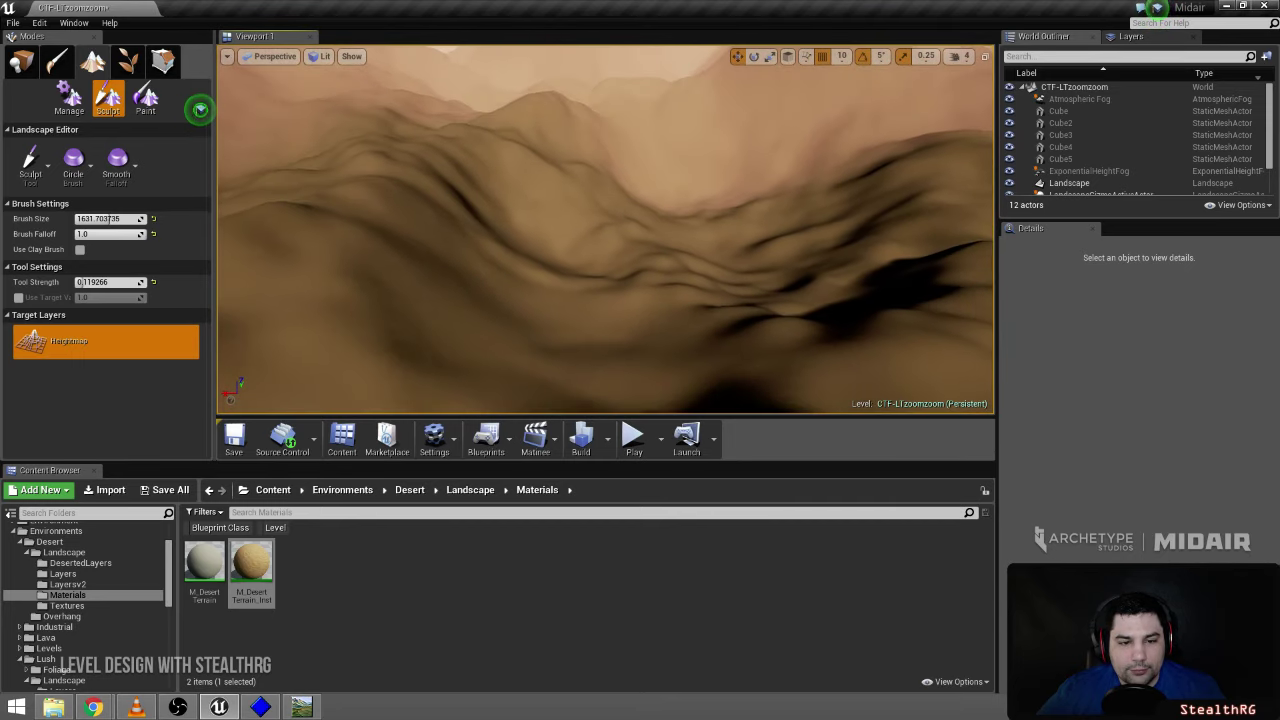
key("alt+p")
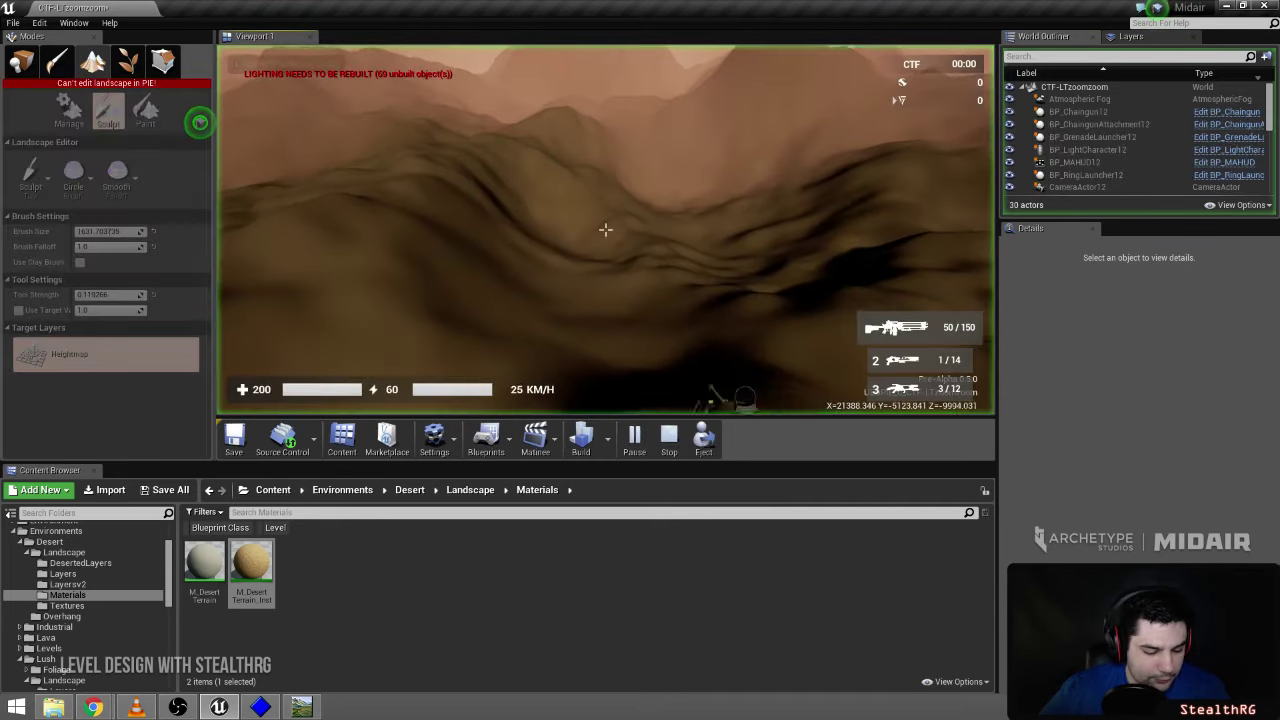
key("F11")
scroll(640, 346, "down", 1)
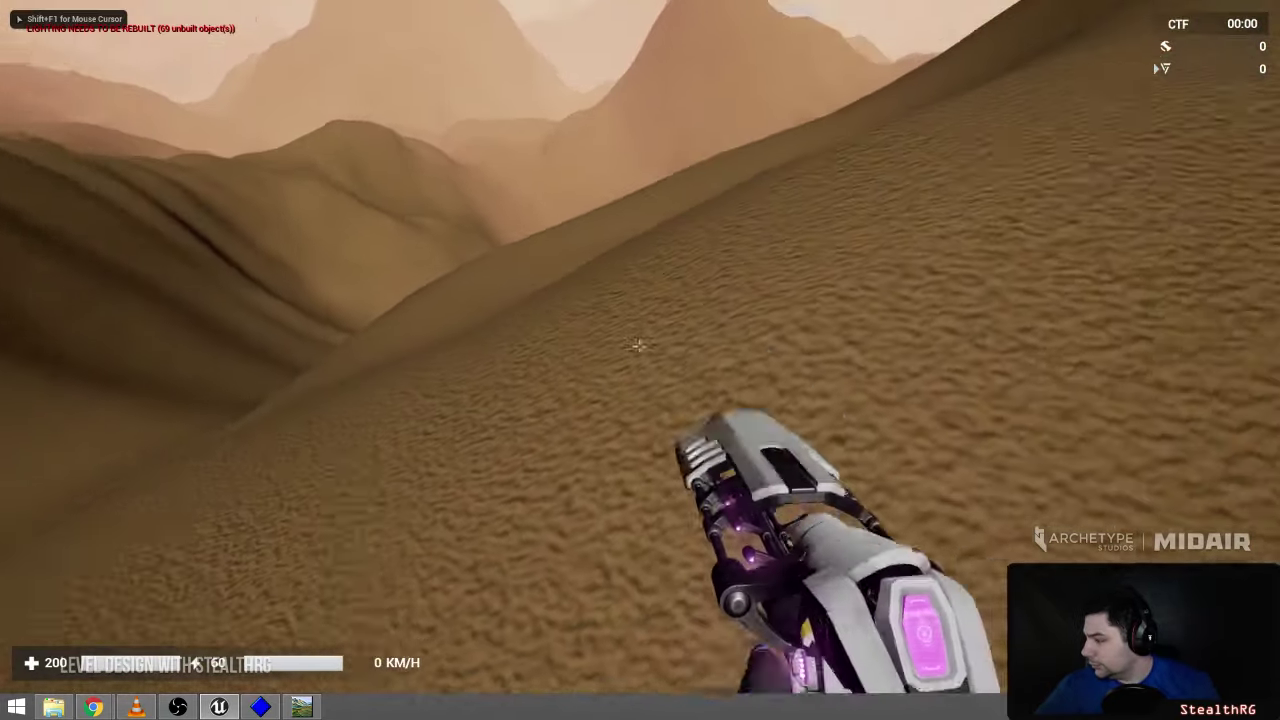
key("w")
key("space")
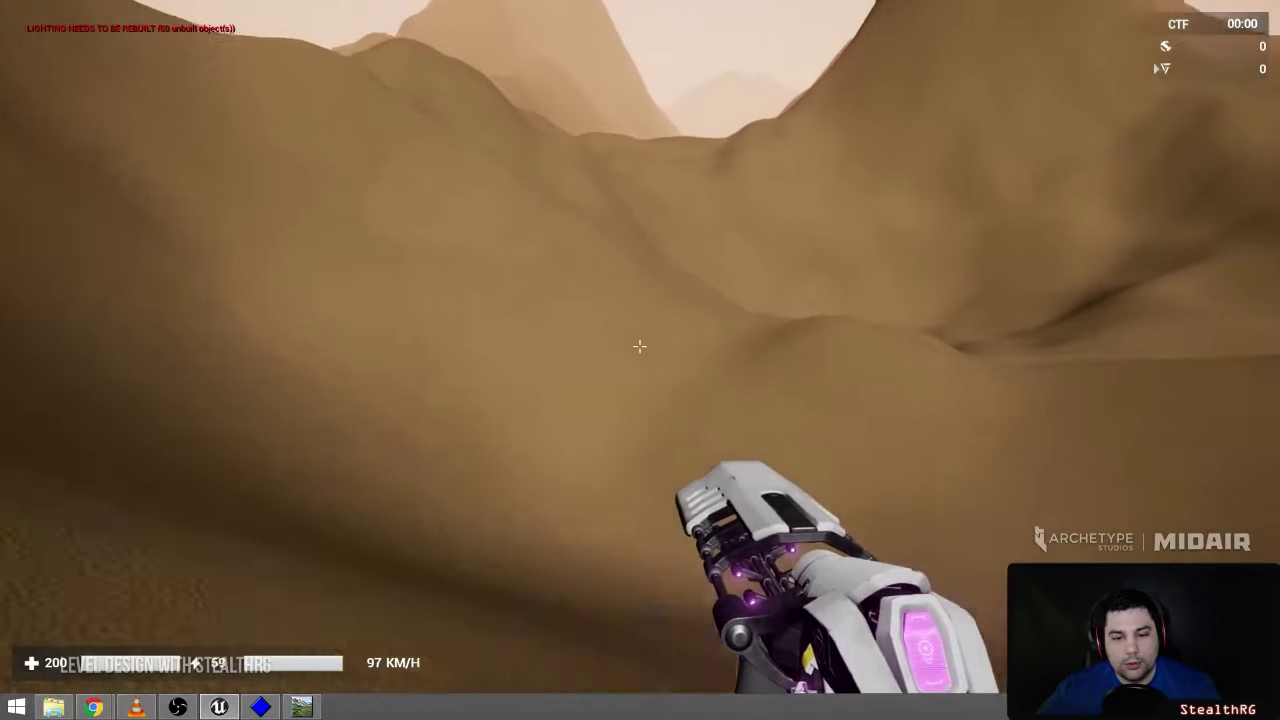
right_click(640, 346)
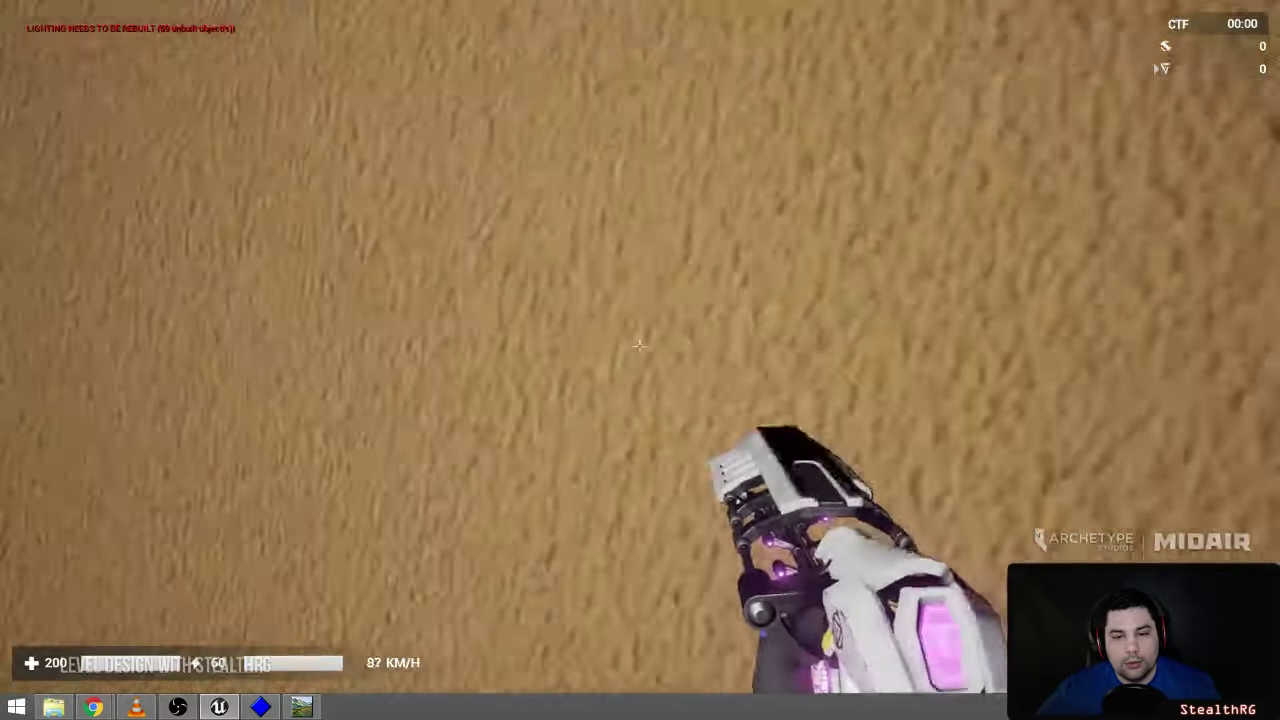
left_click(640, 345)
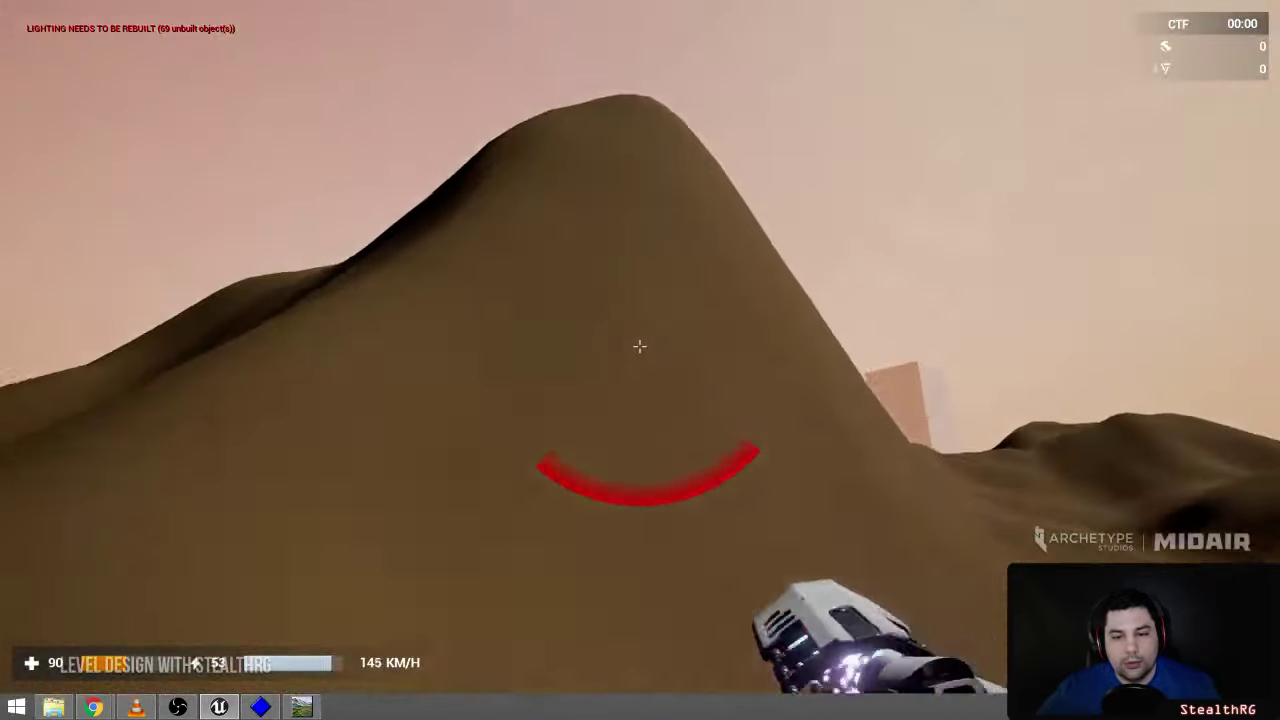
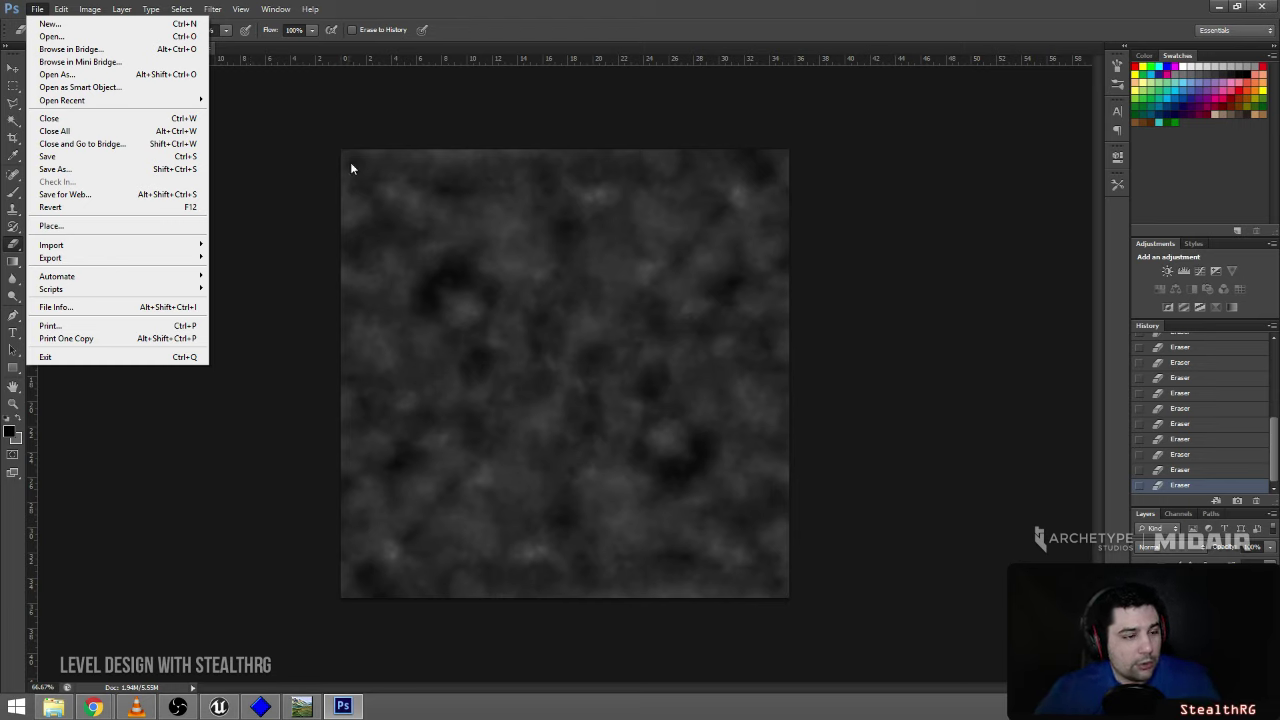
- In Photoshop, save the mirrored heightmap as LTzoomzoom1mirrored.raw in Photoshop Raw format with header 0 and Macintosh byte order
left_click(28, 11)
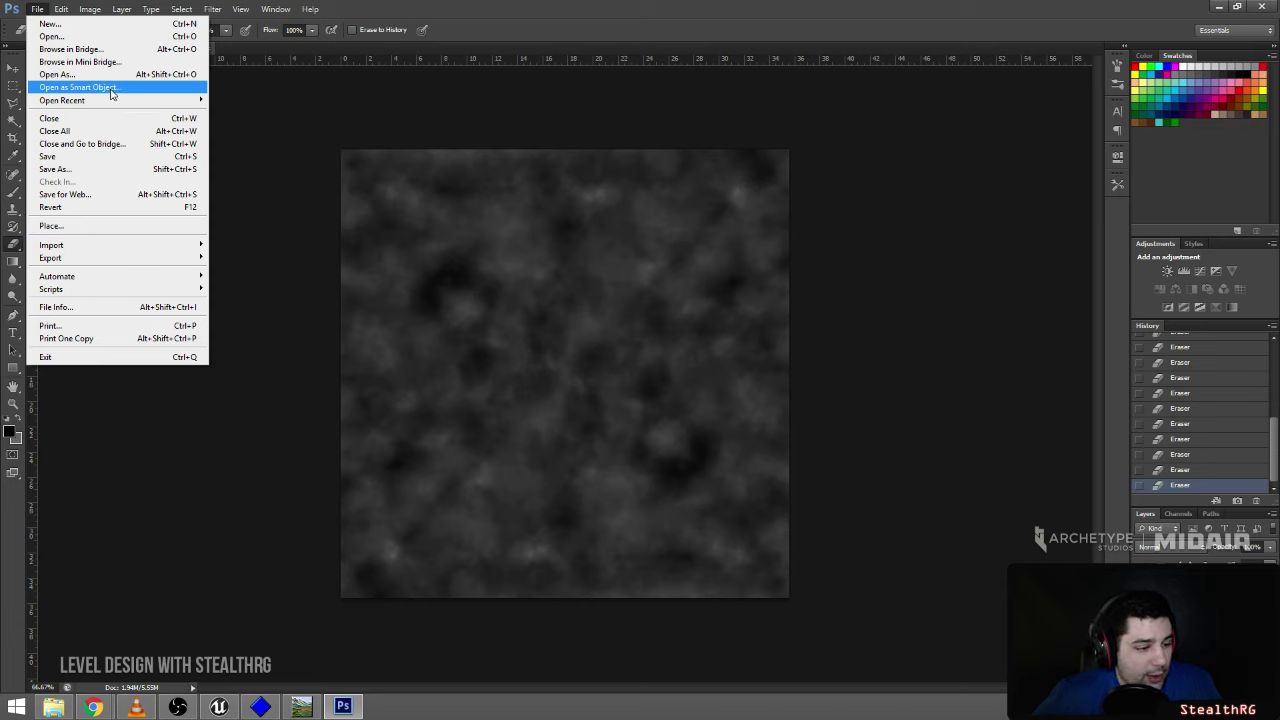
left_click(56, 169)
left_click(730, 365)
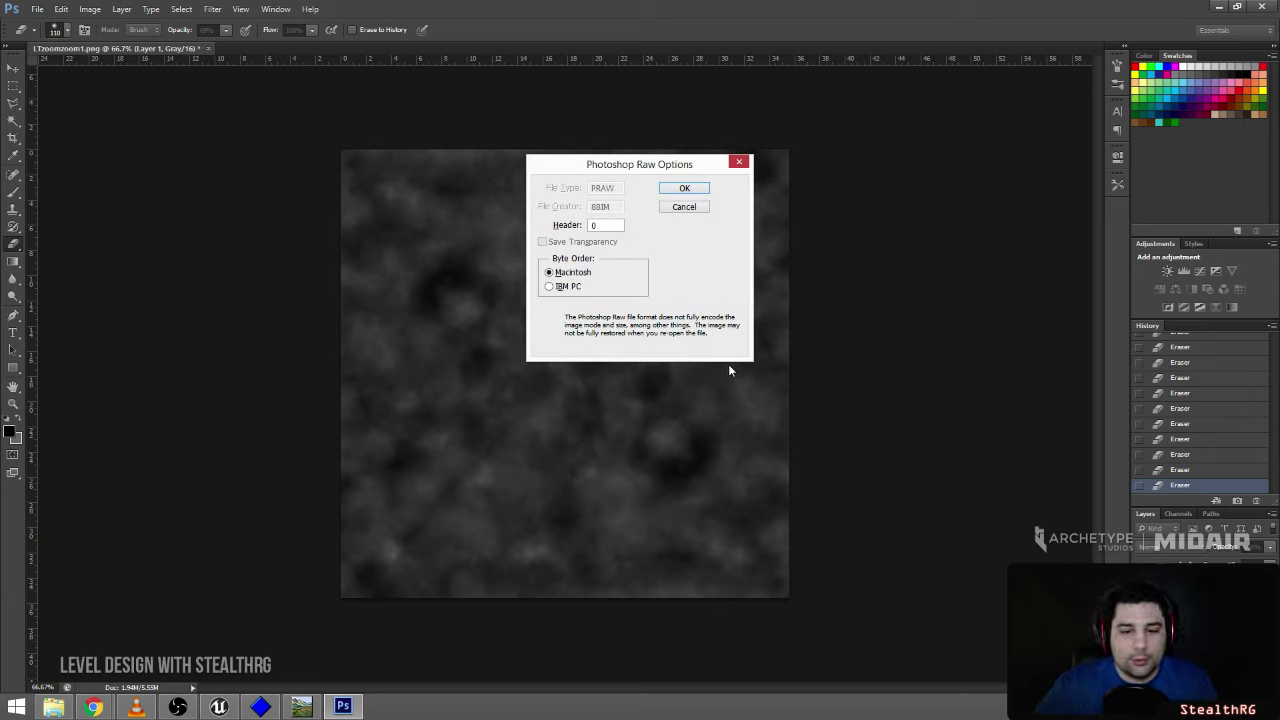
left_click(685, 189)
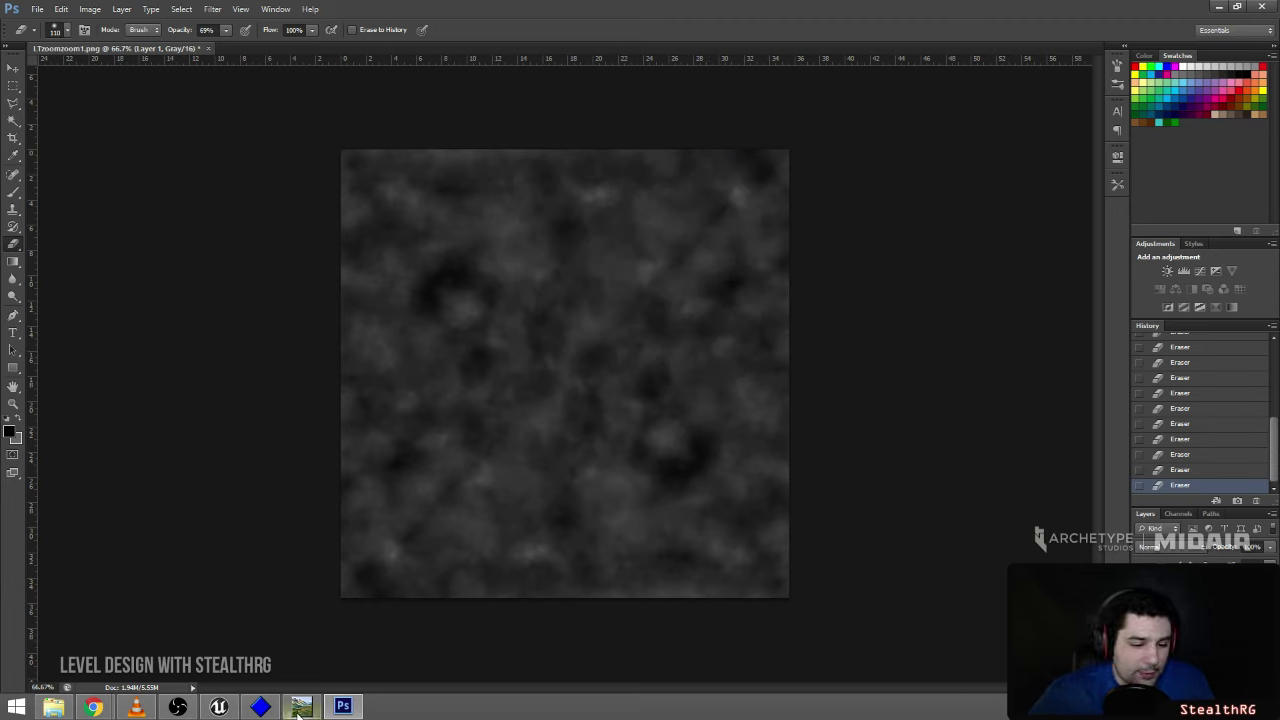
- Switch back to Unreal Editor and start a new landscape from the landscape management tools
left_click(218, 707)
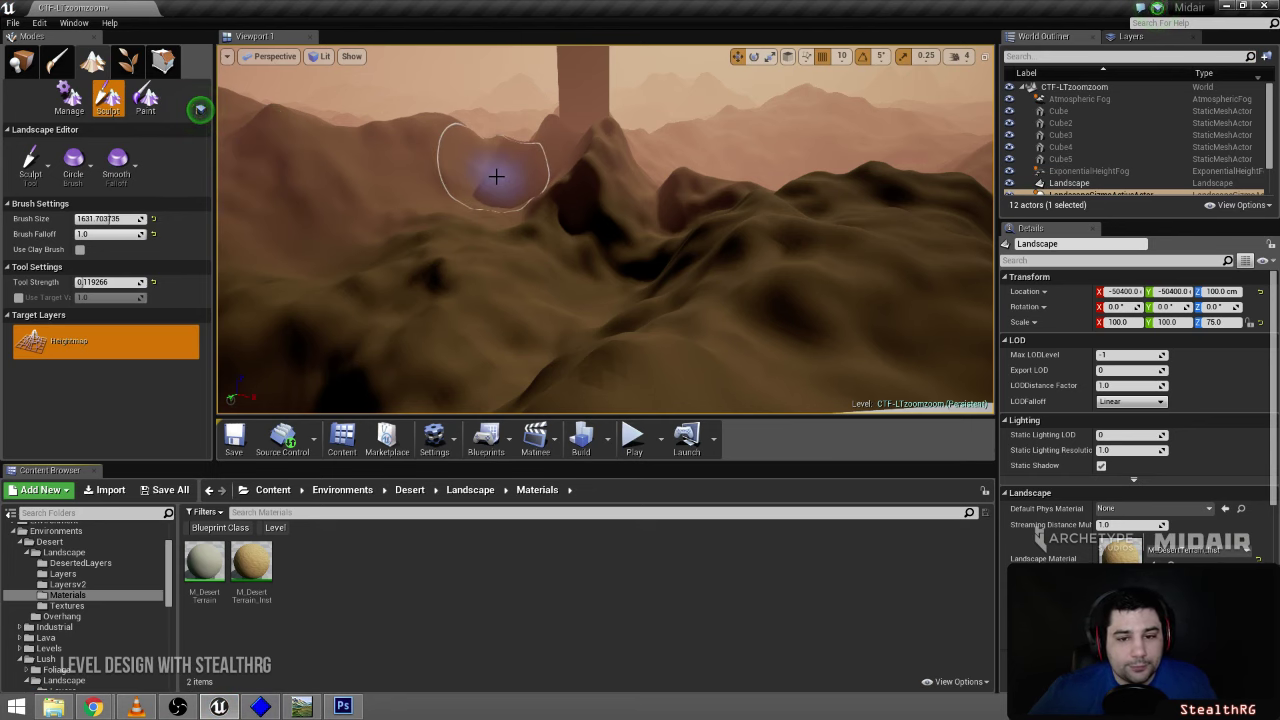
key("s")
mouse_move(452, 165)
right_mouse_down()
mouse_move(455, 215)
mouse_move(460, 175)
mouse_move(440, 165)
right_mouse_up()
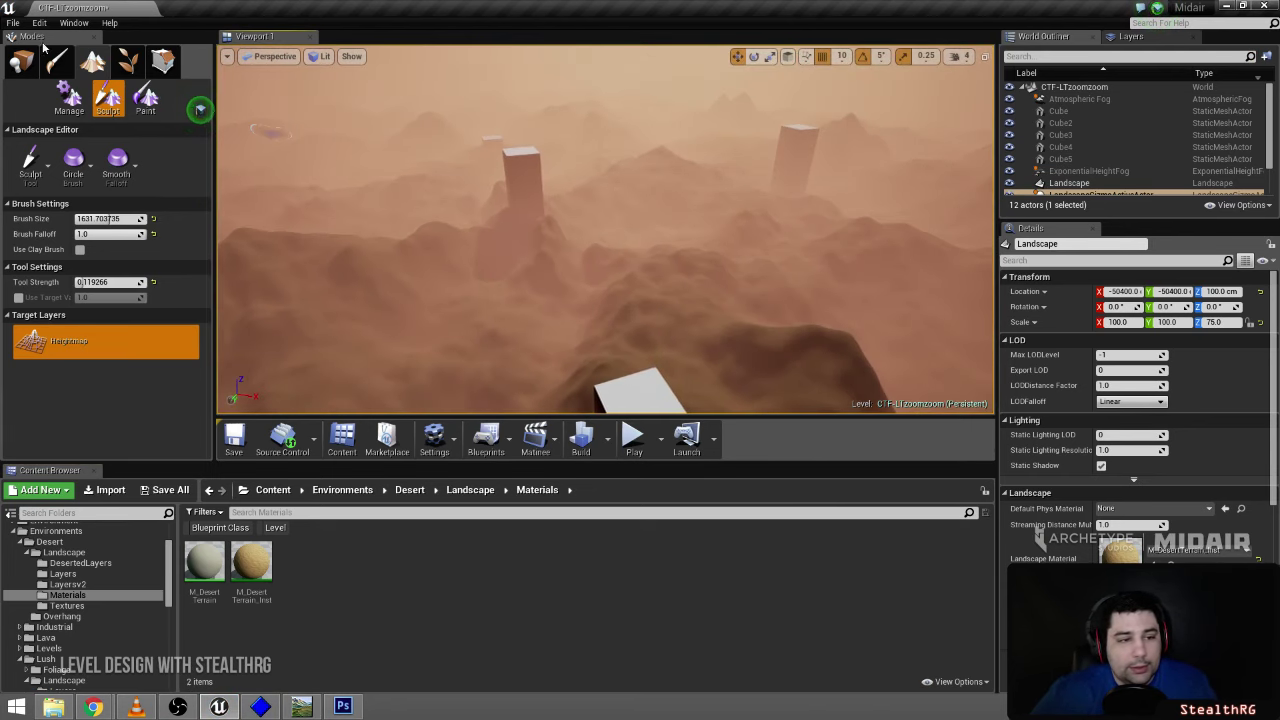
left_click(69, 97)
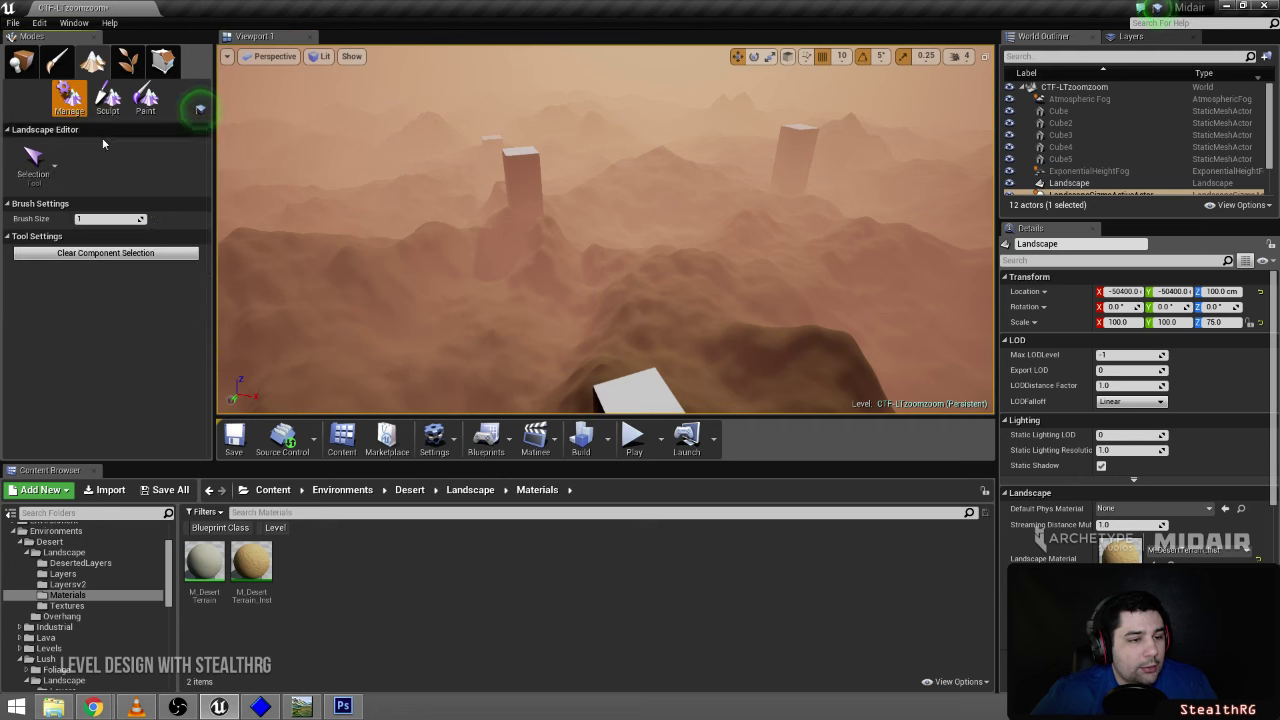
left_click(44, 176)
left_click(45, 209)
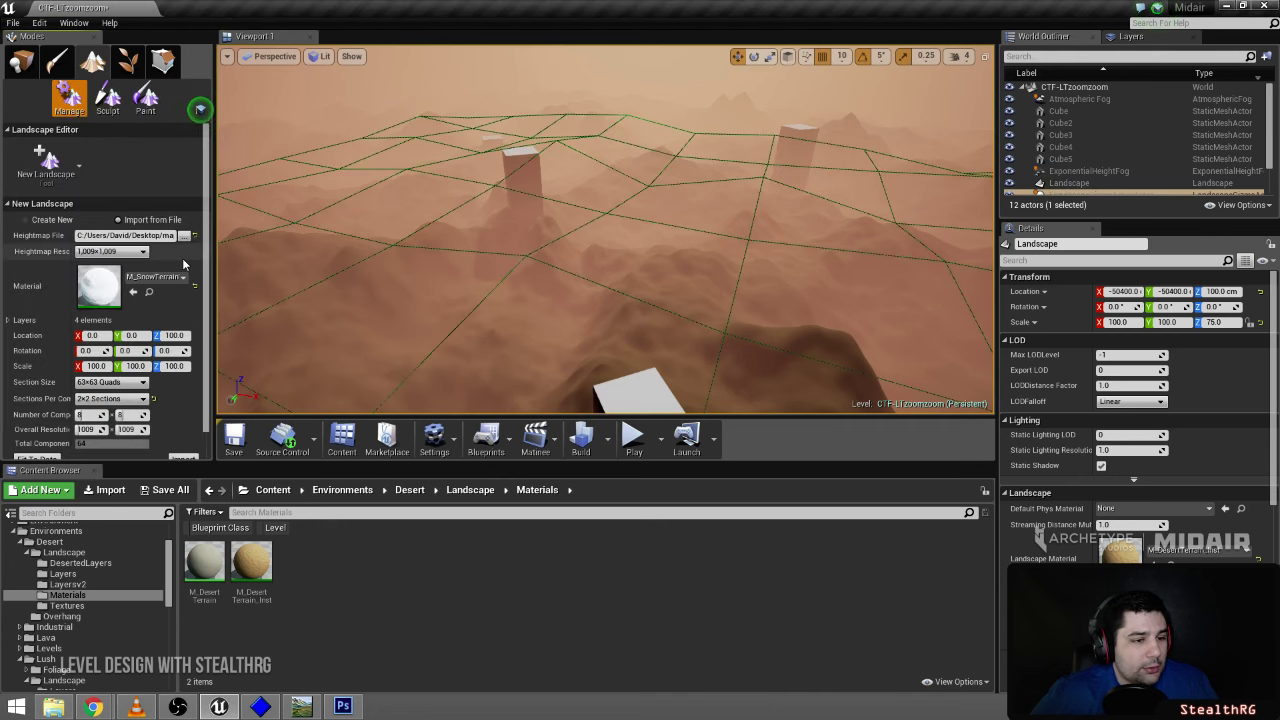
- Use LTzoomzoom1mirrored.raw as the new landscape's heightmap and assign M_DesertTerrain_Inst as its material
left_click(184, 235)
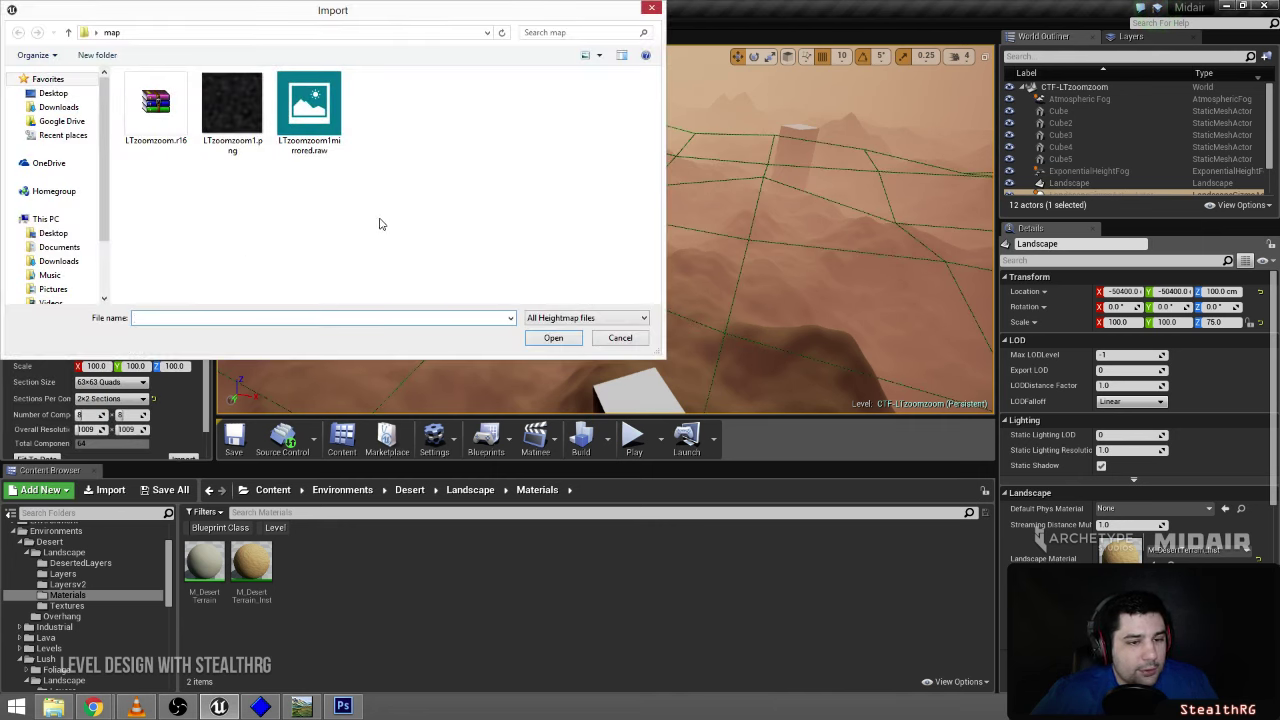
left_click(310, 105)
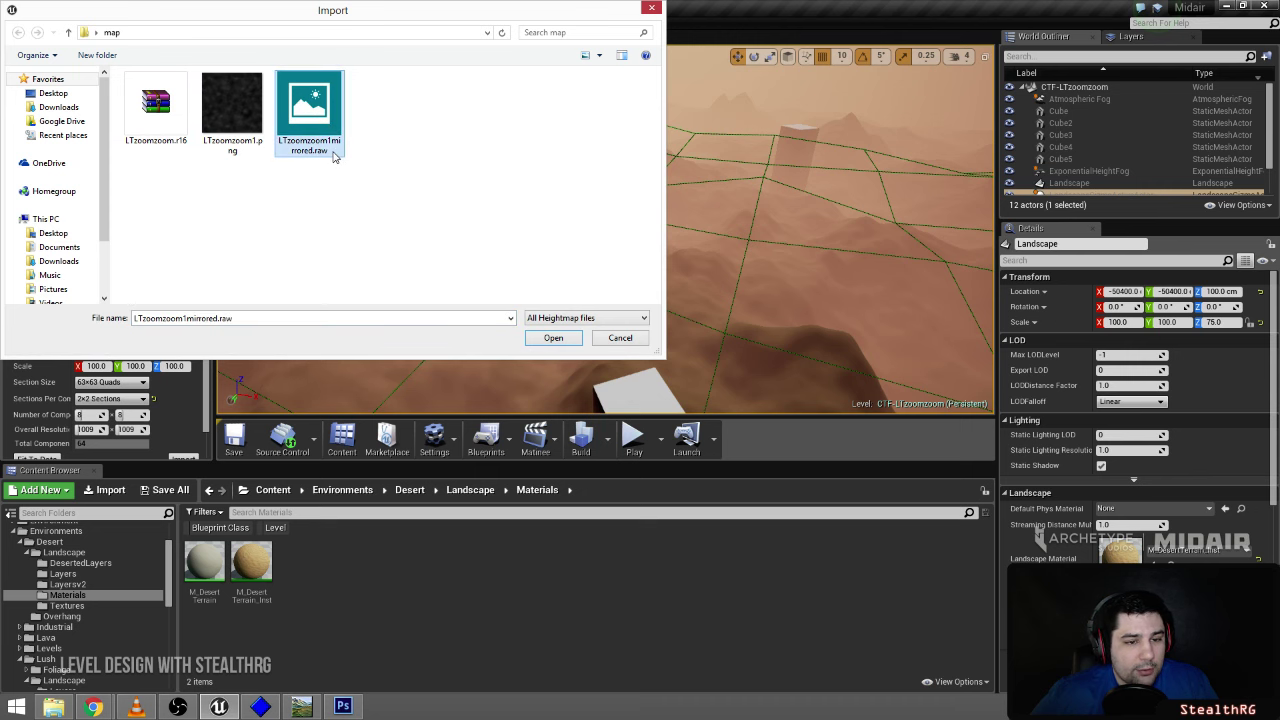
double_click(313, 121)
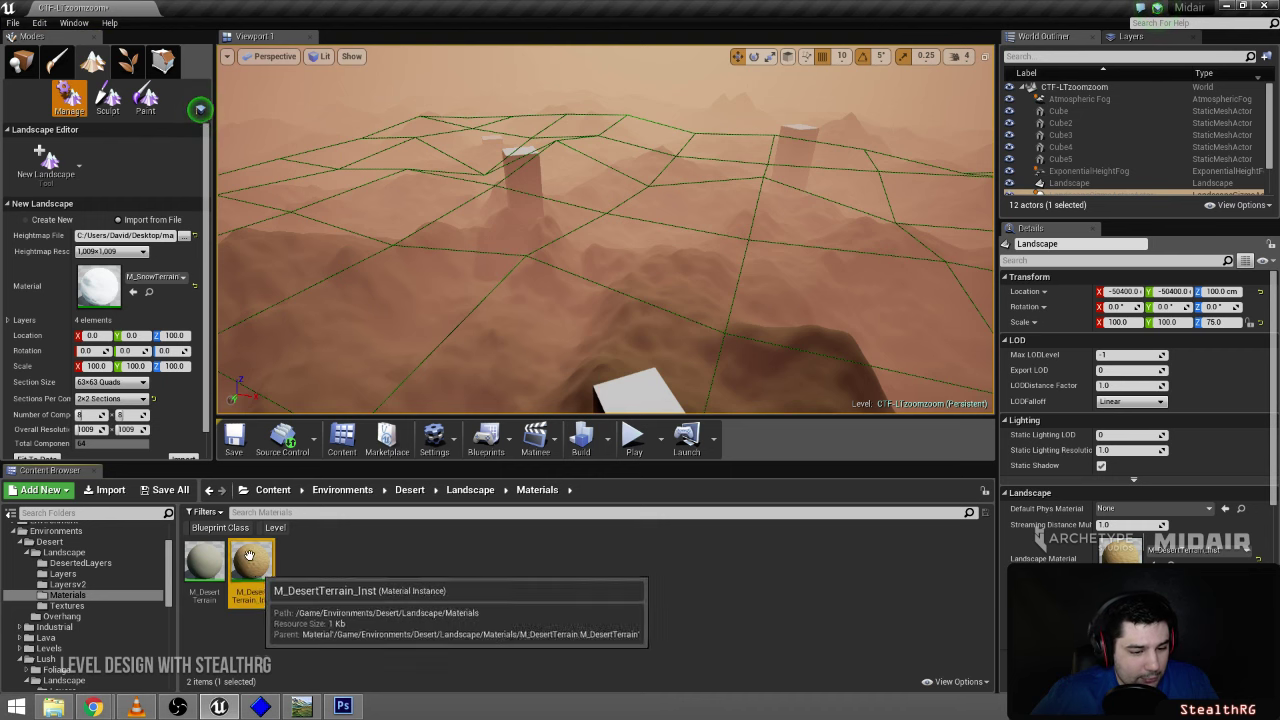
left_click_drag(251, 565, 98, 288)
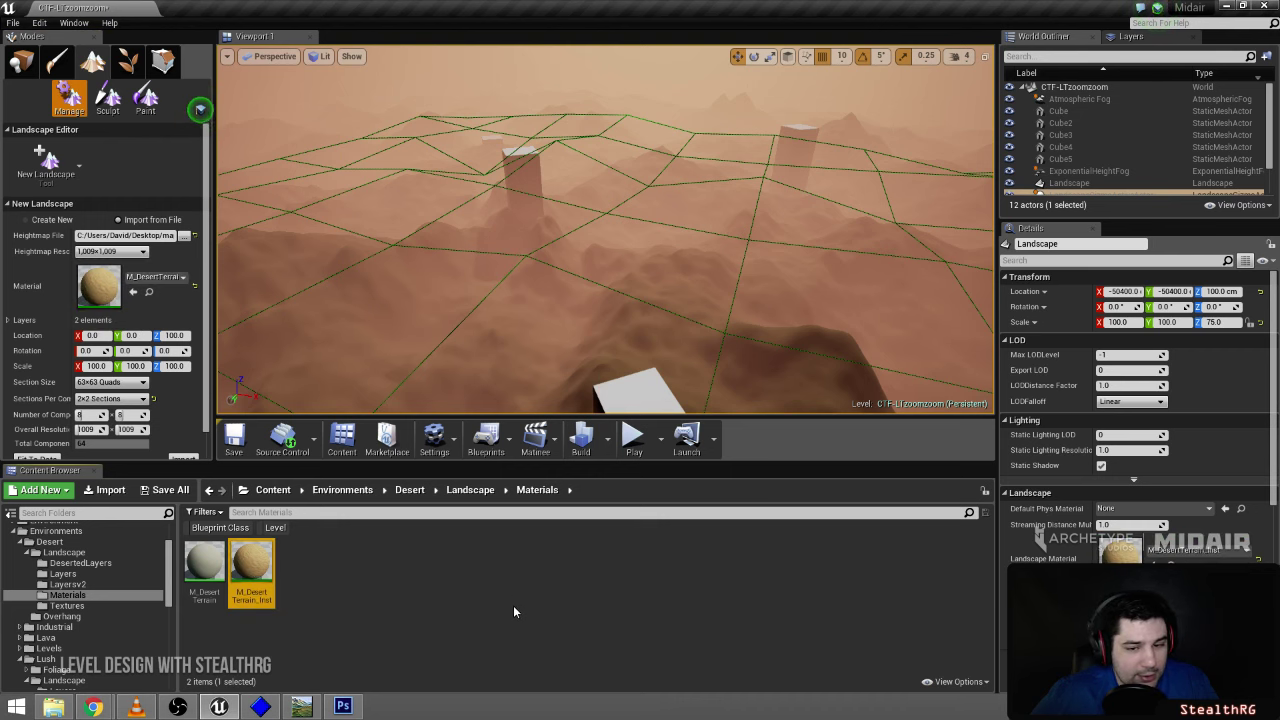
- Import the mirrored 1009×1009 heightmap as a new landscape with the chosen desert material
right_click_drag(638, 266, 728, 245)
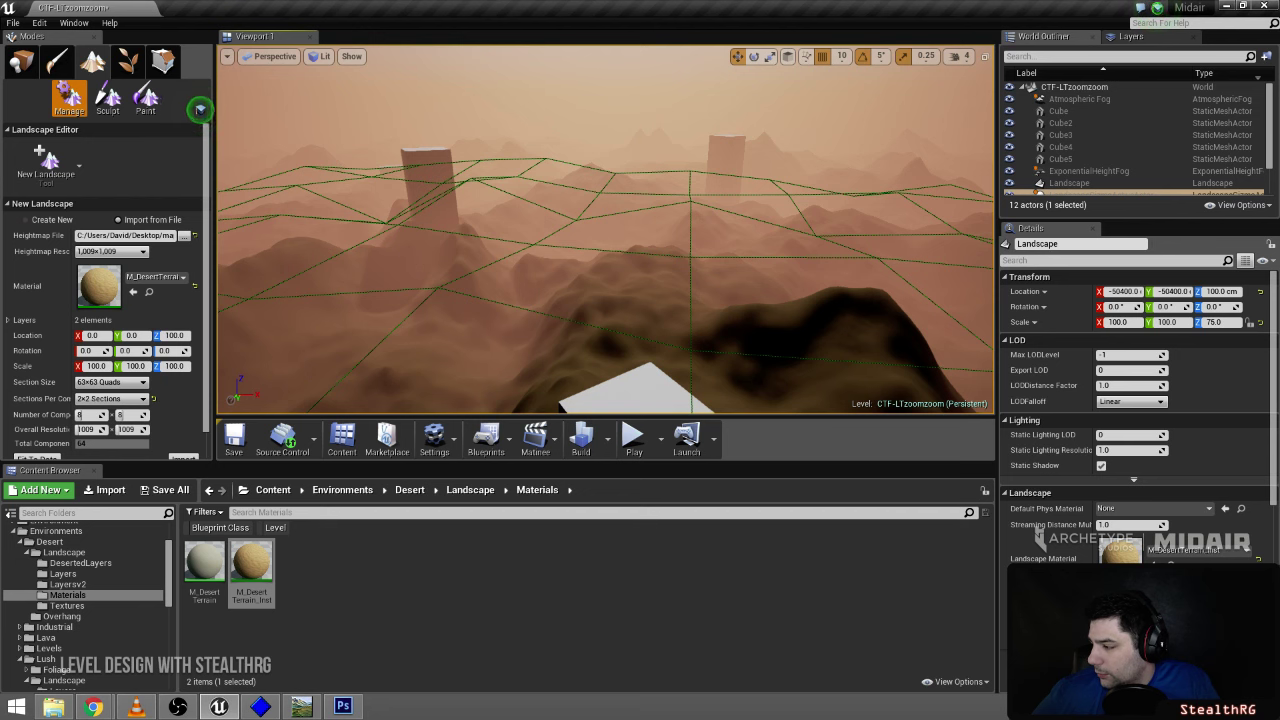
right_click_drag(728, 245, 690, 247)
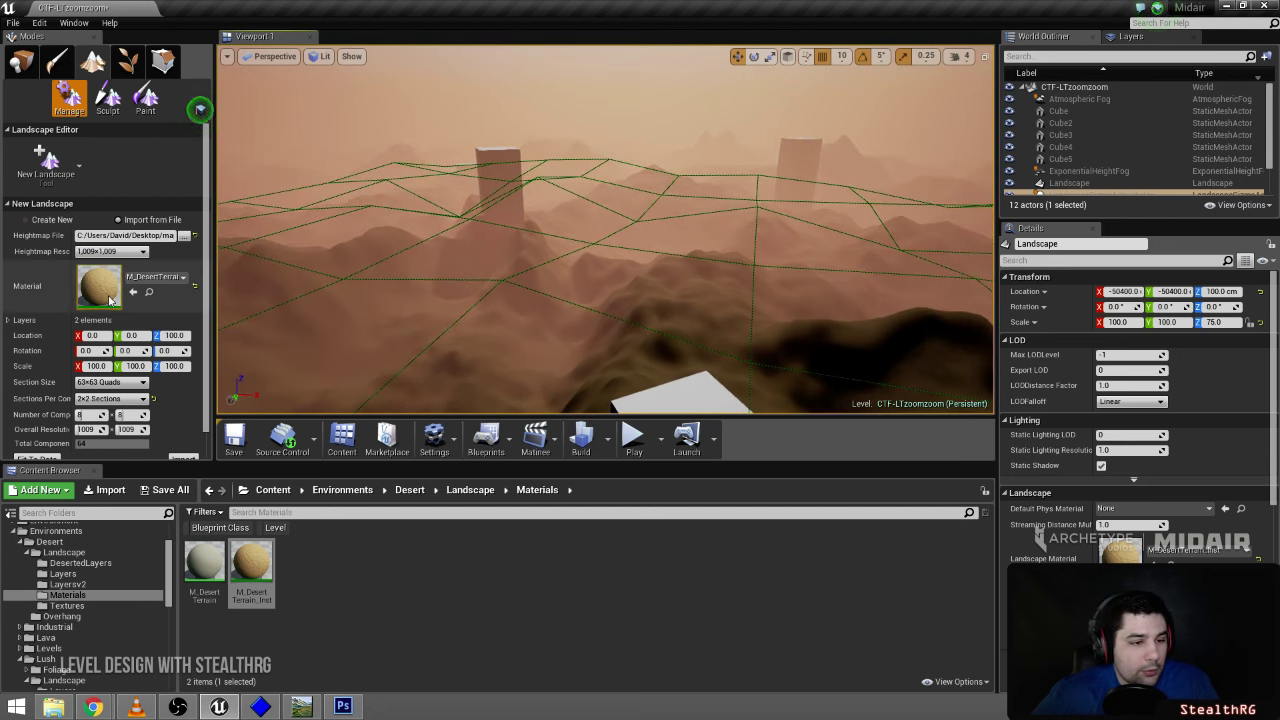
scroll(210, 250, "down", 1)
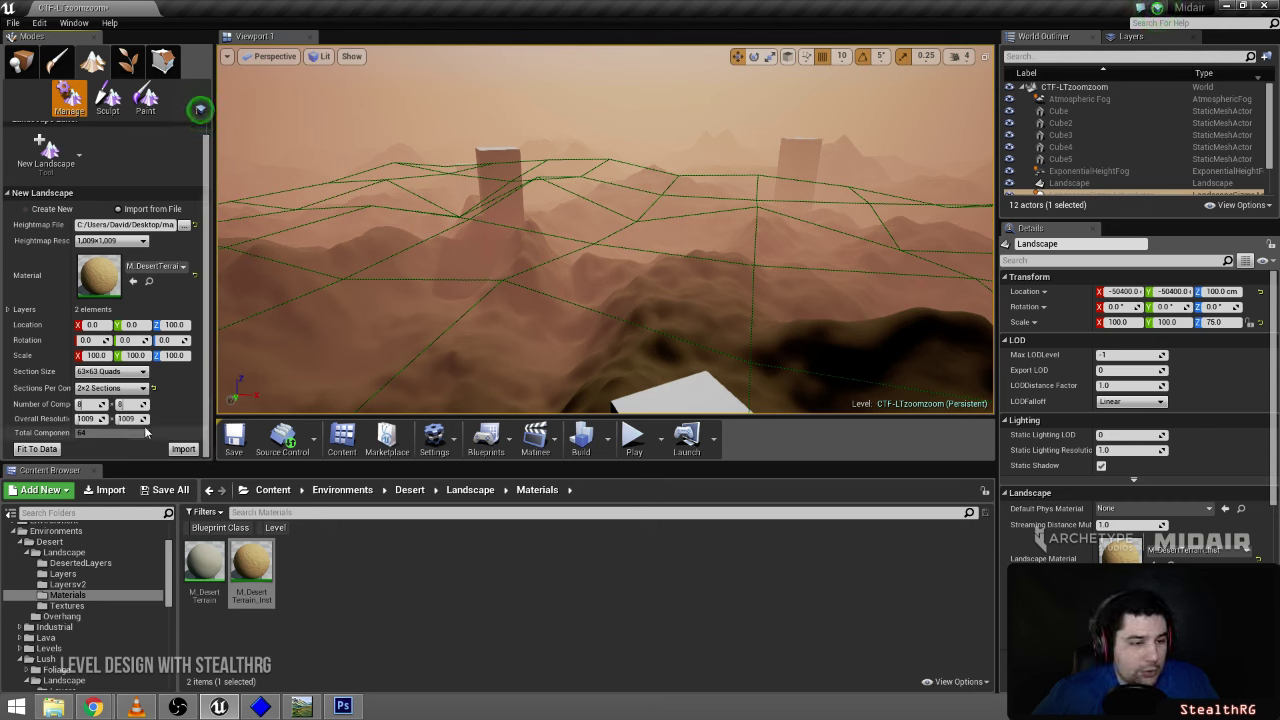
left_click(182, 454)
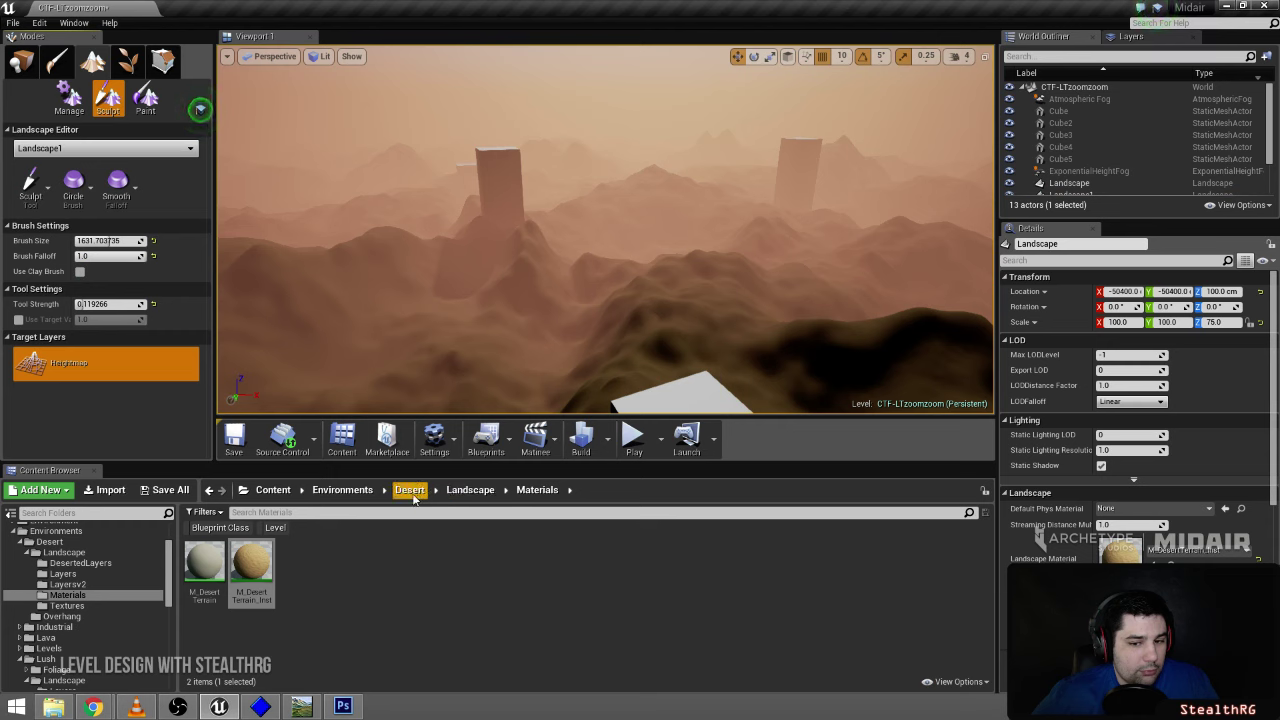
- Return to placement mode and compare Landscape1 with the original Landscape by repeatedly hiding and showing the original
left_click(68, 96)
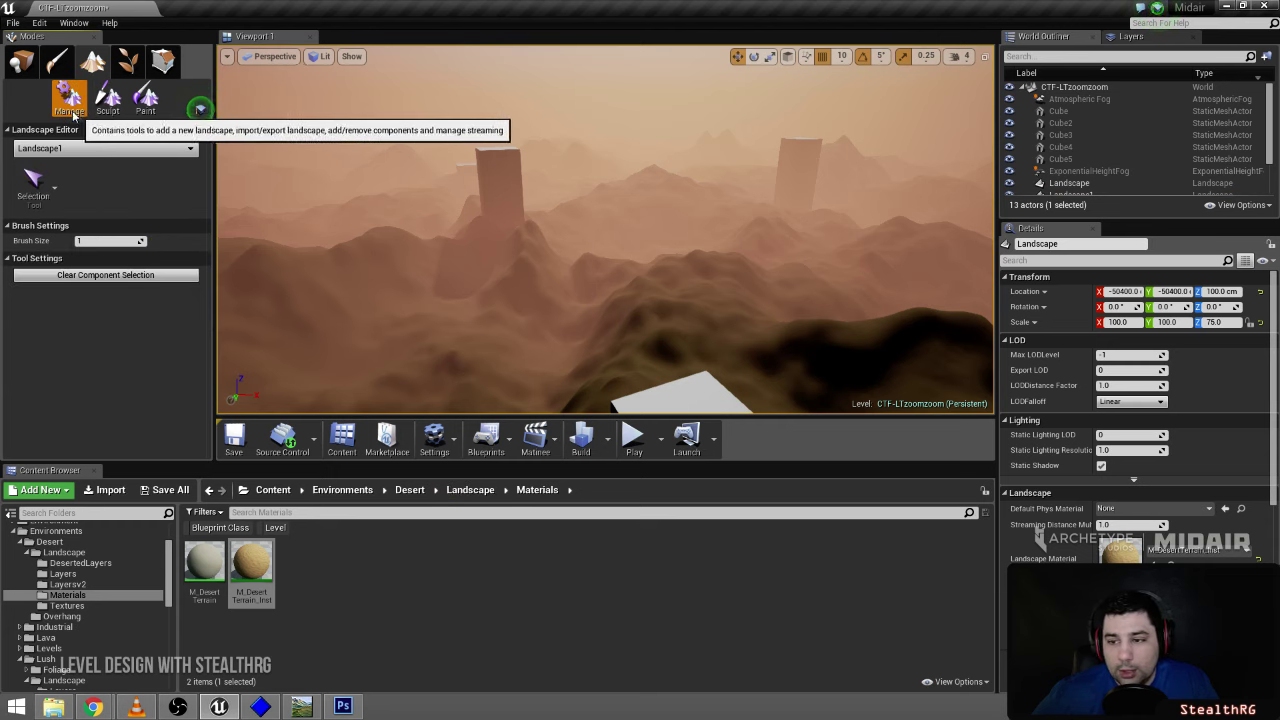
left_click(30, 62)
left_click(1058, 110)
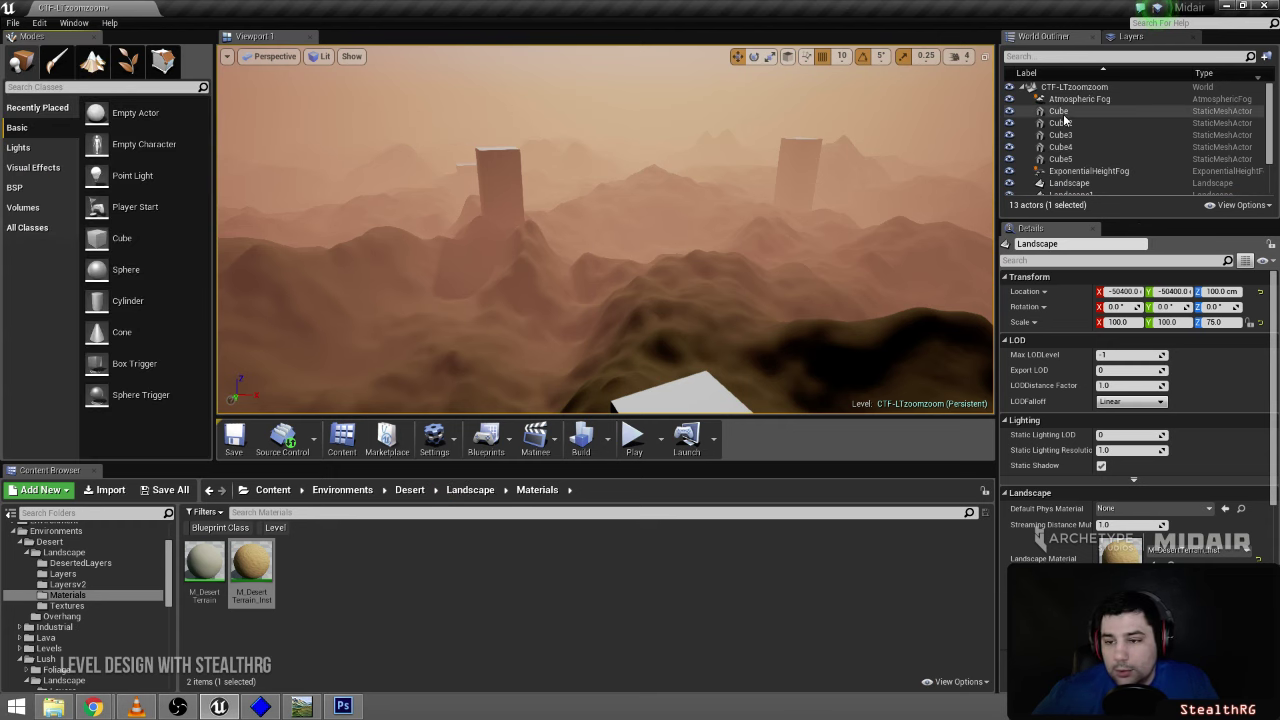
scroll(1092, 166, "down", 1)
left_click(1090, 163)
left_click(1060, 174)
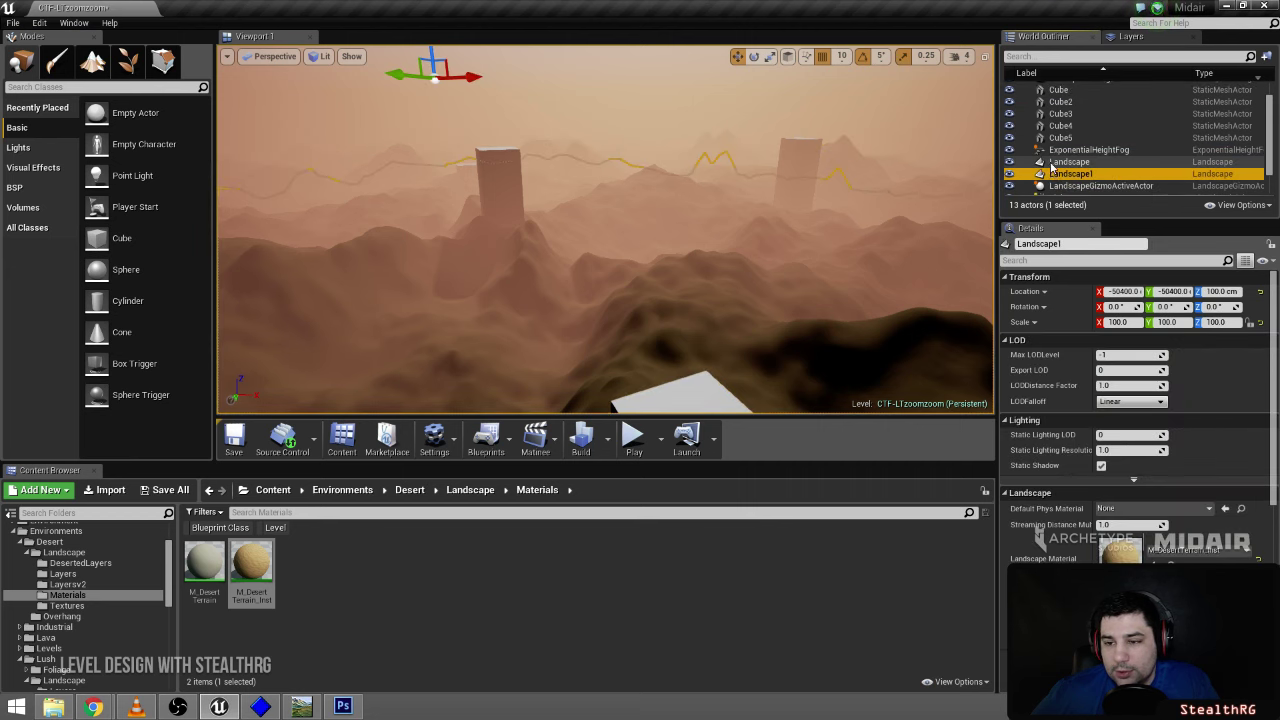
left_click(1009, 162)
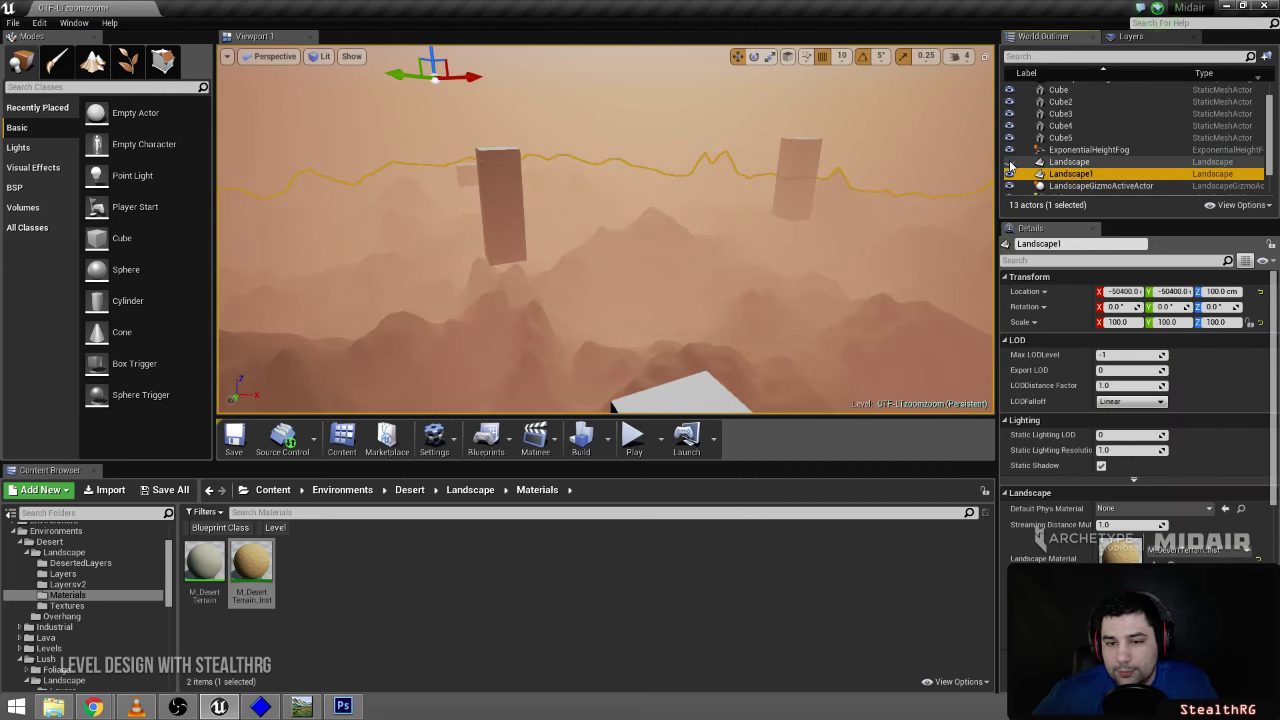
left_click(1009, 162)
left_click(1009, 162)
left_click(1009, 162)
left_click(1009, 162)
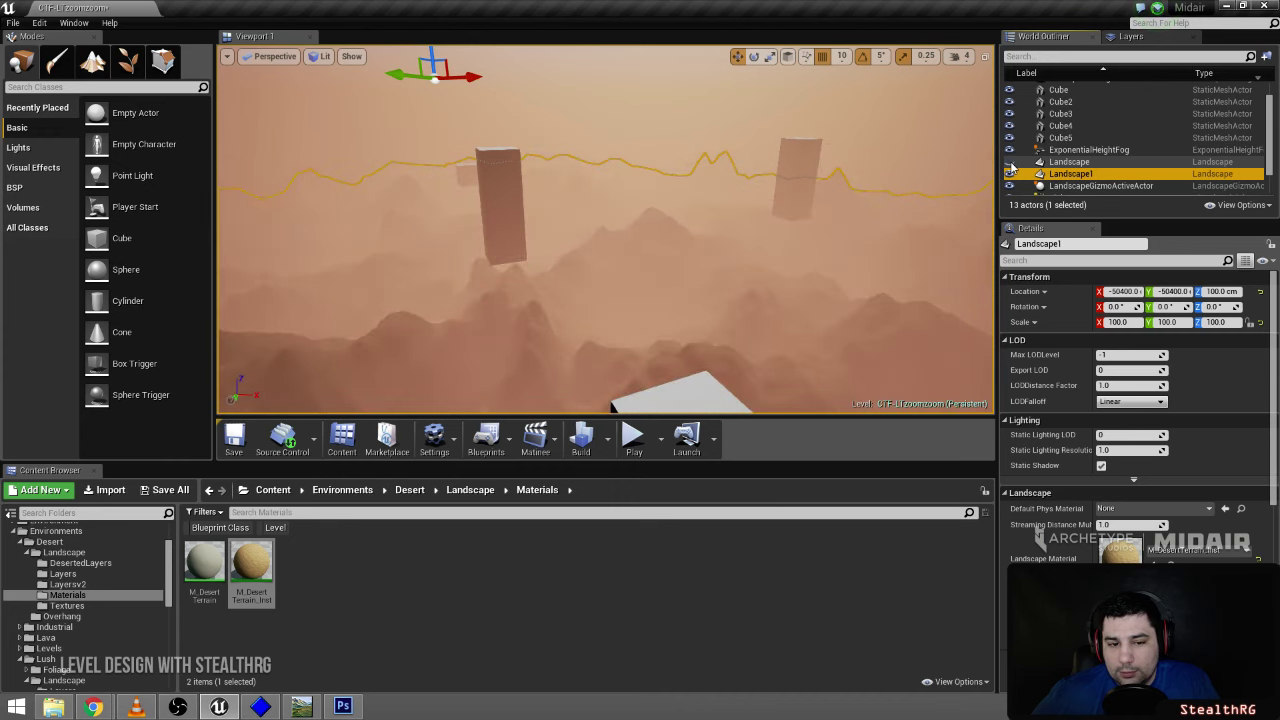
left_click(1009, 162)
- Set Landscape1's Z scale to 75 to match the original Landscape
left_click(1065, 162)
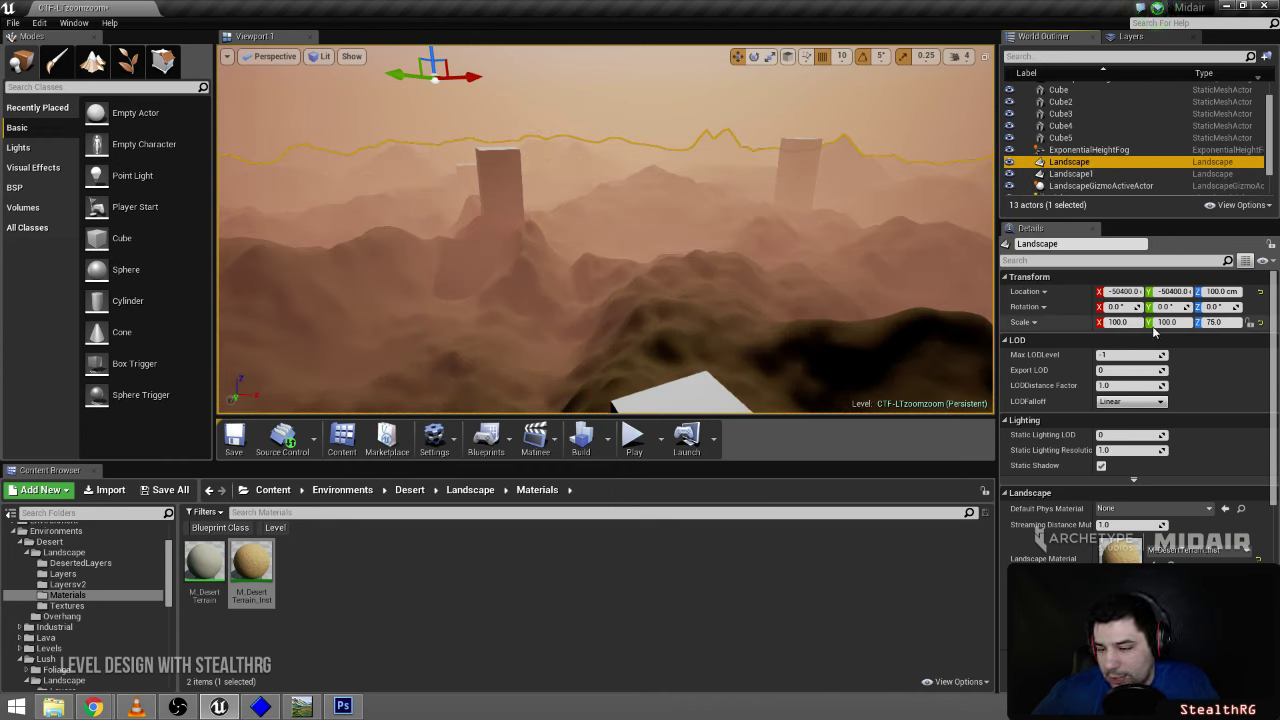
left_click(1073, 175)
left_click(1216, 322)
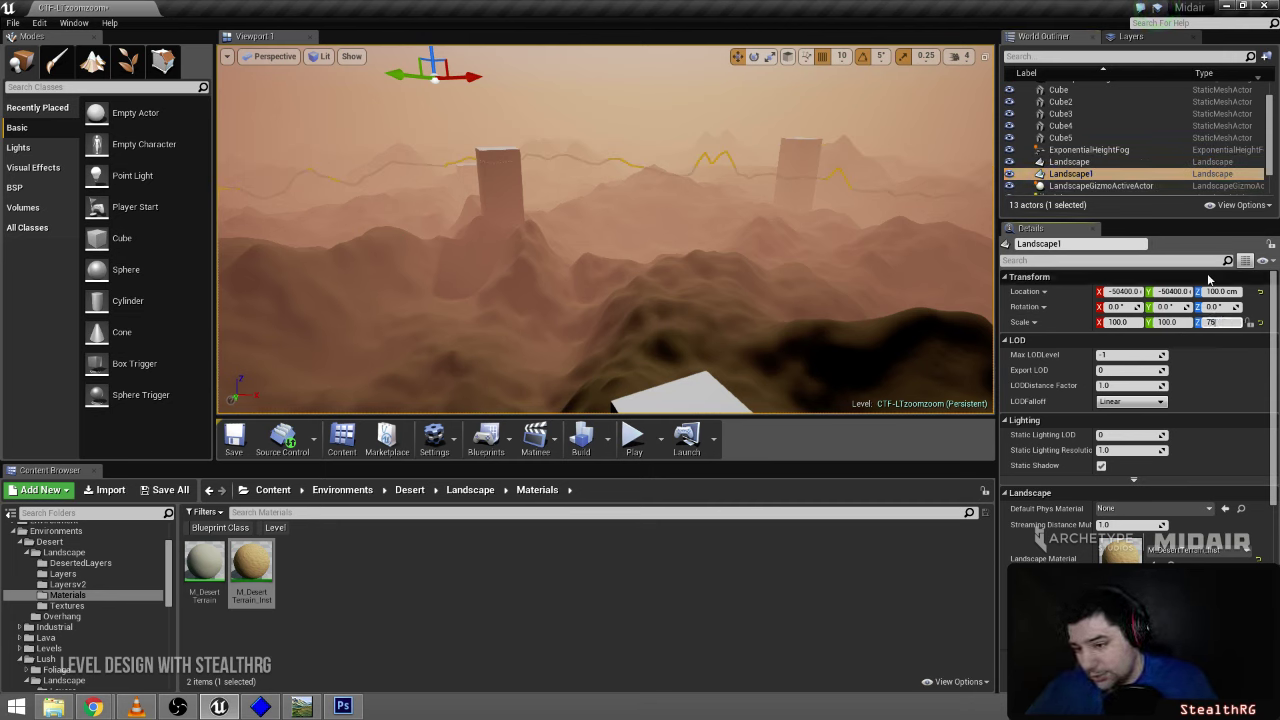
type("75")
key("Return")
- Check that the outlines and surfaces of Landscape and Landscape1 line up, selecting each and toggling the original's visibility
left_click(1068, 162)
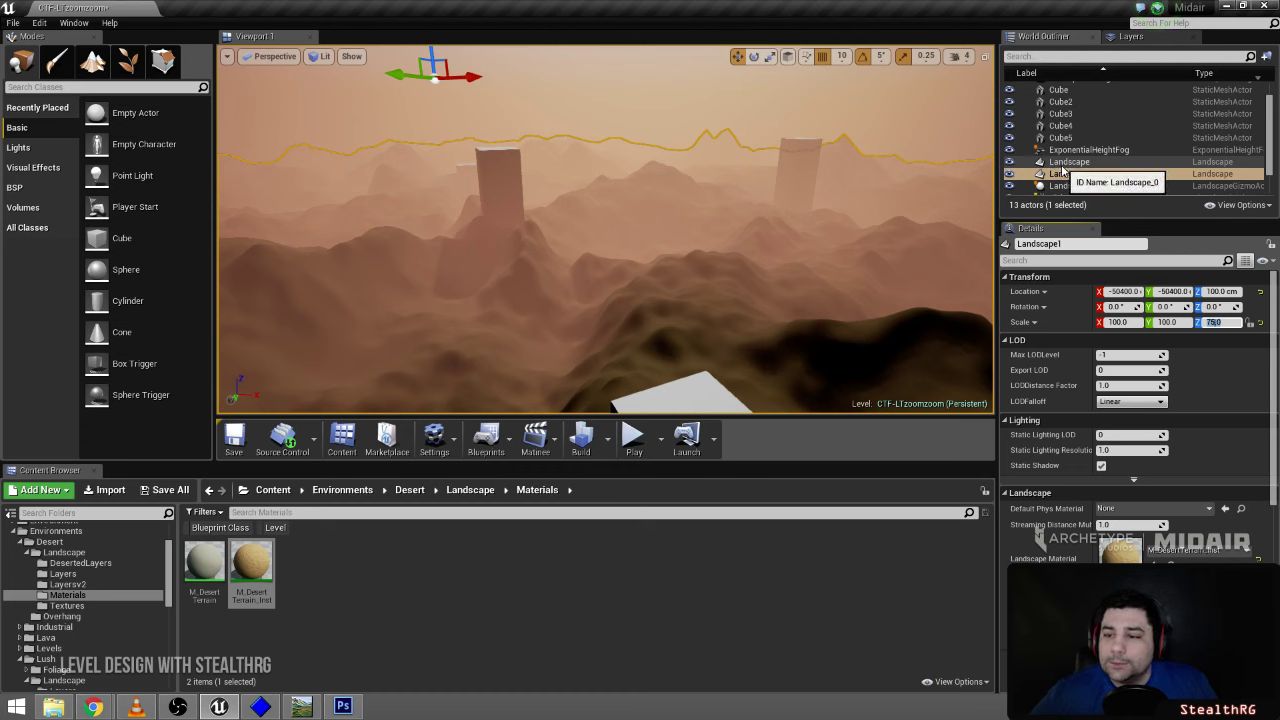
left_click(1067, 174)
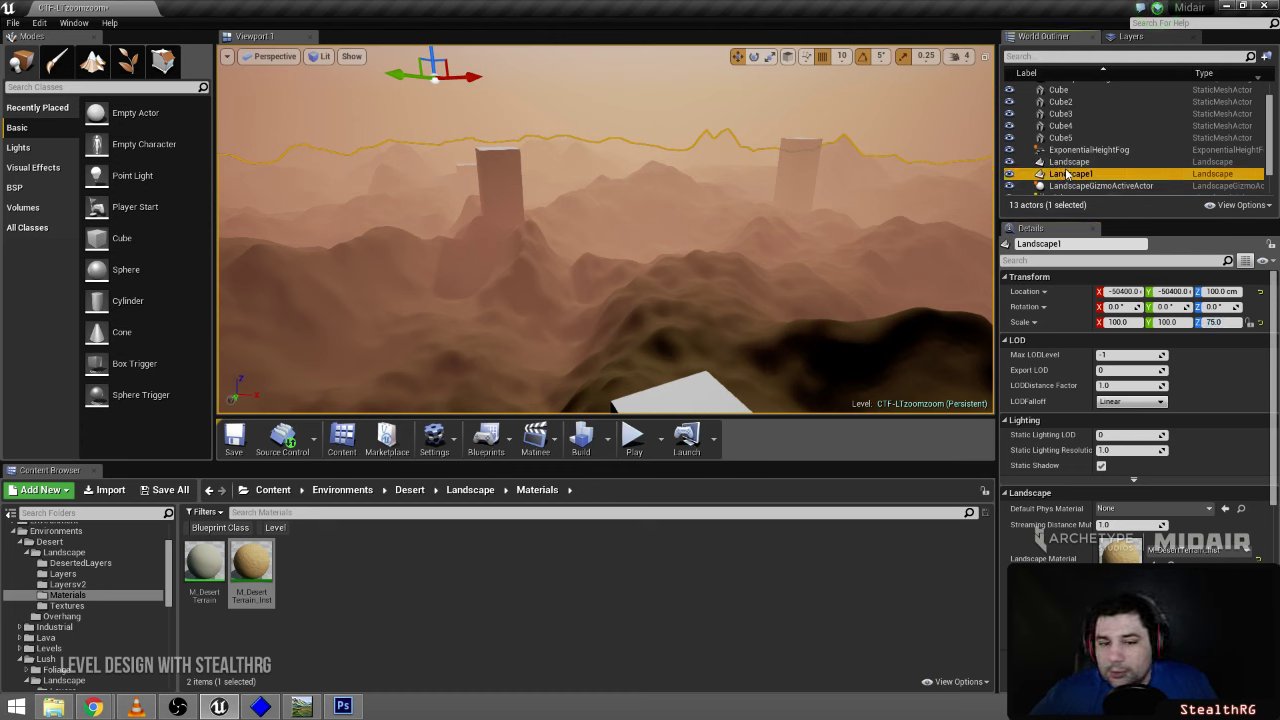
left_click(1068, 162)
left_click(1068, 174)
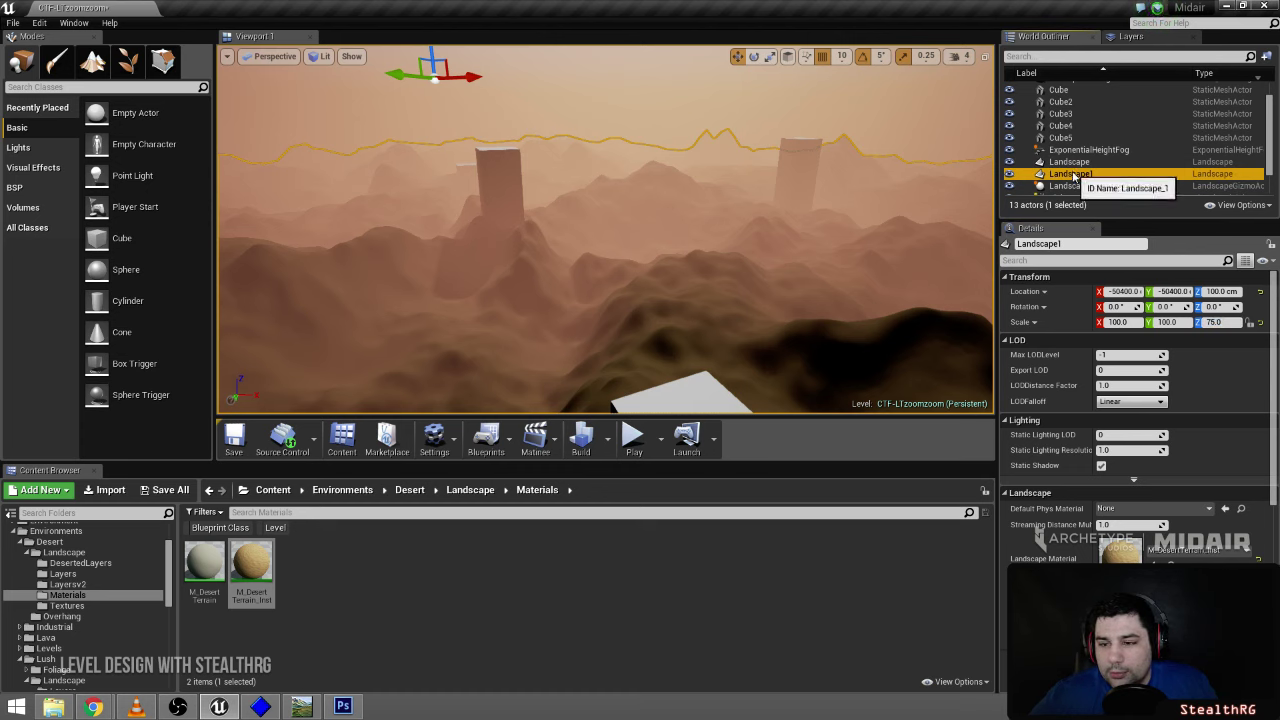
left_click(1064, 163)
left_click(1010, 163)
left_click(1010, 163)
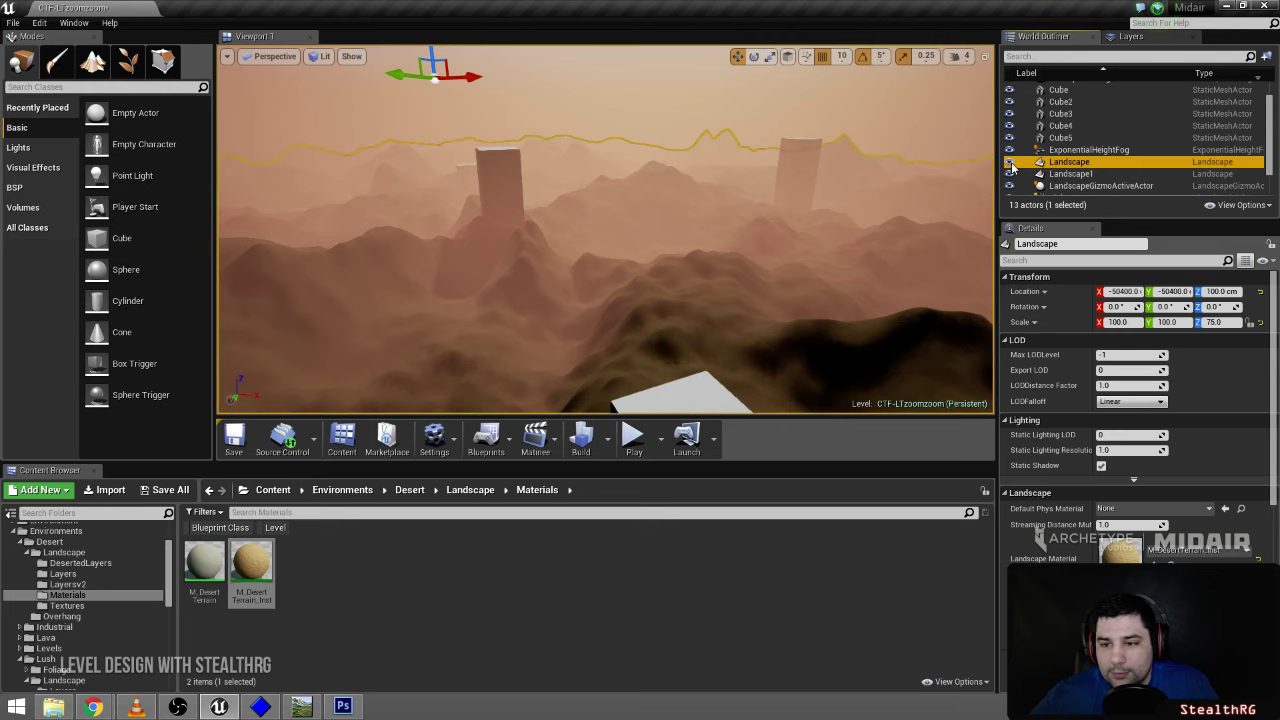
left_click(1010, 163)
left_click(1010, 163)
left_click(1010, 163)
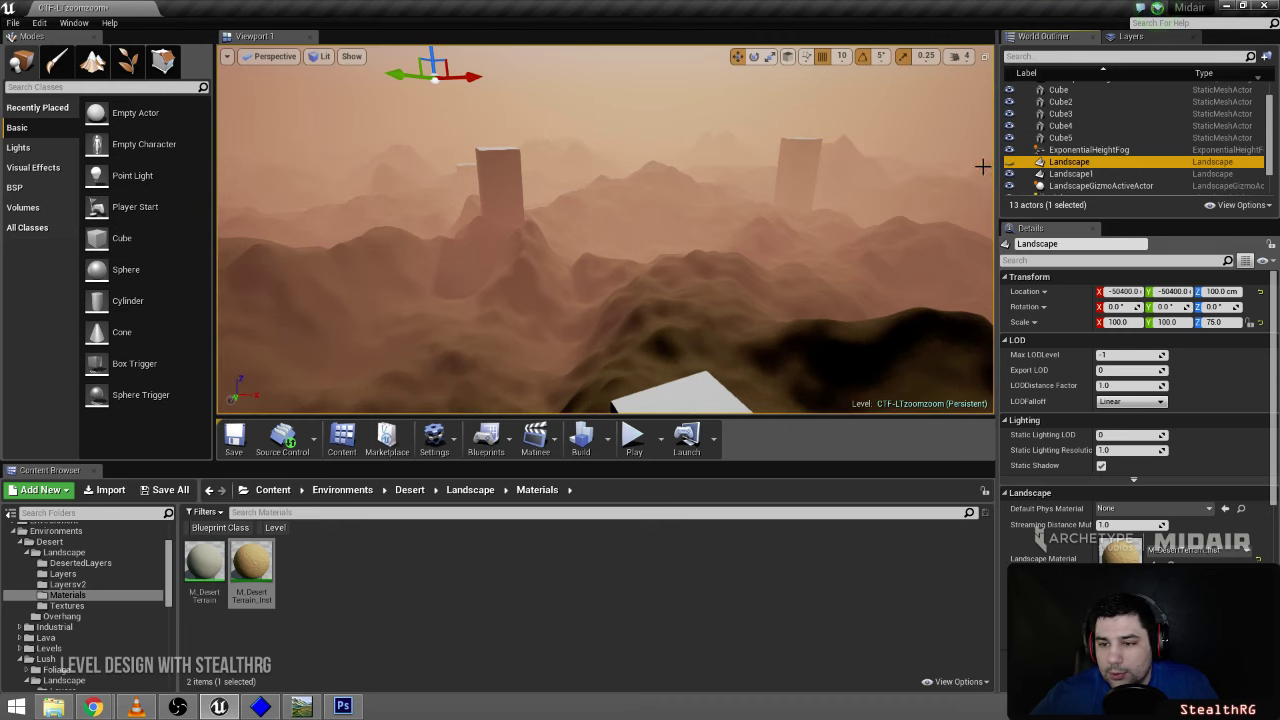
- Compare the two landscapes from a raised overview of the whole map, hiding and showing the original Landscape
key("s")
right_click_drag(930, 175, 946, 214)
key("a")
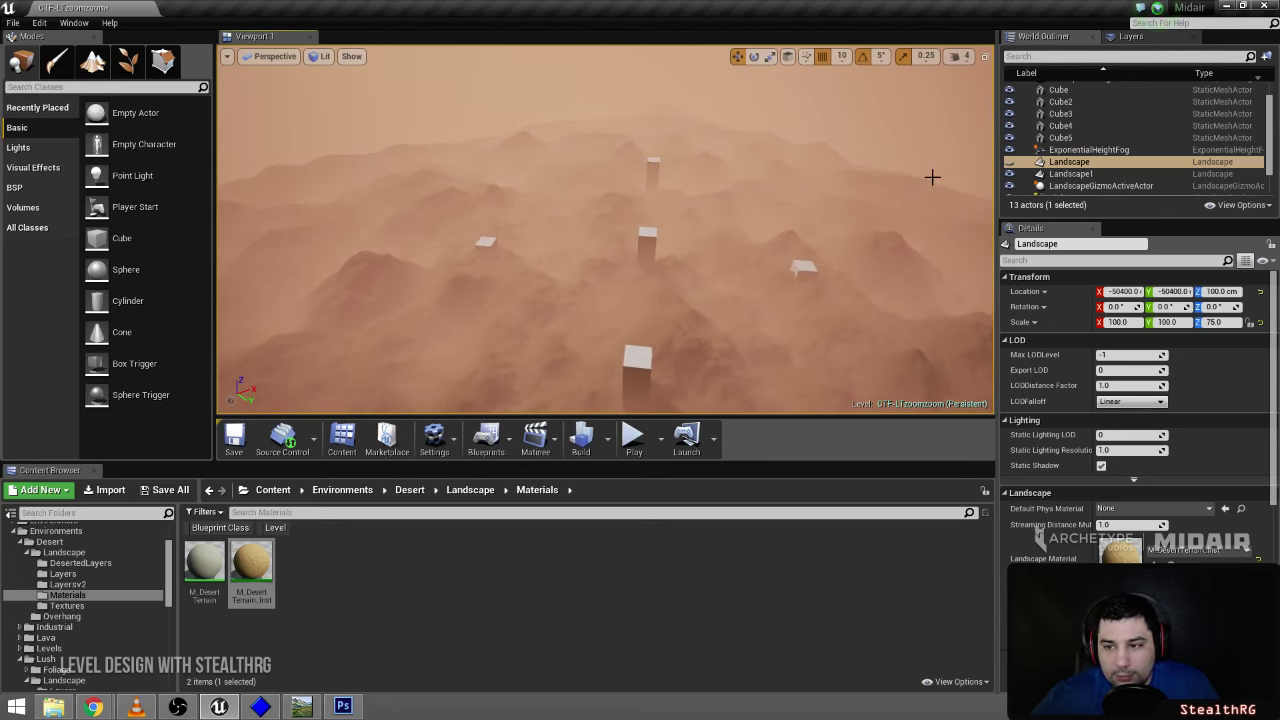
left_click(1010, 163)
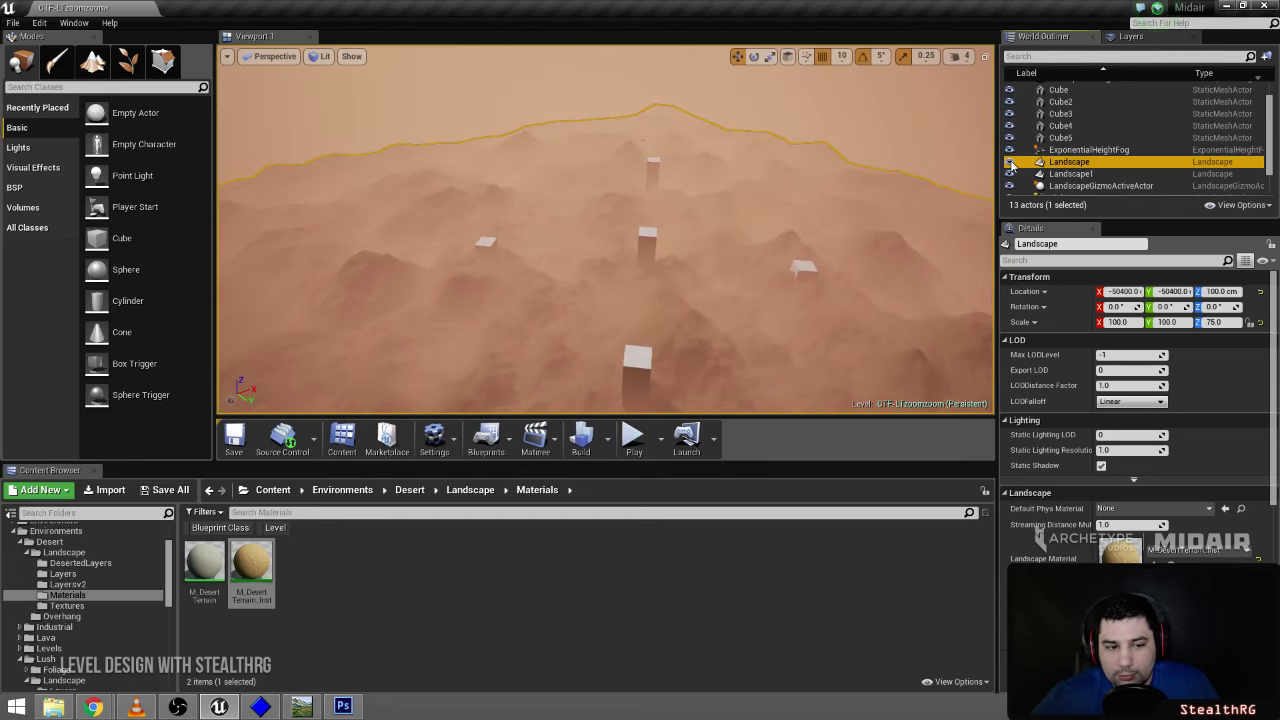
left_click(1011, 163)
left_click(1011, 163)
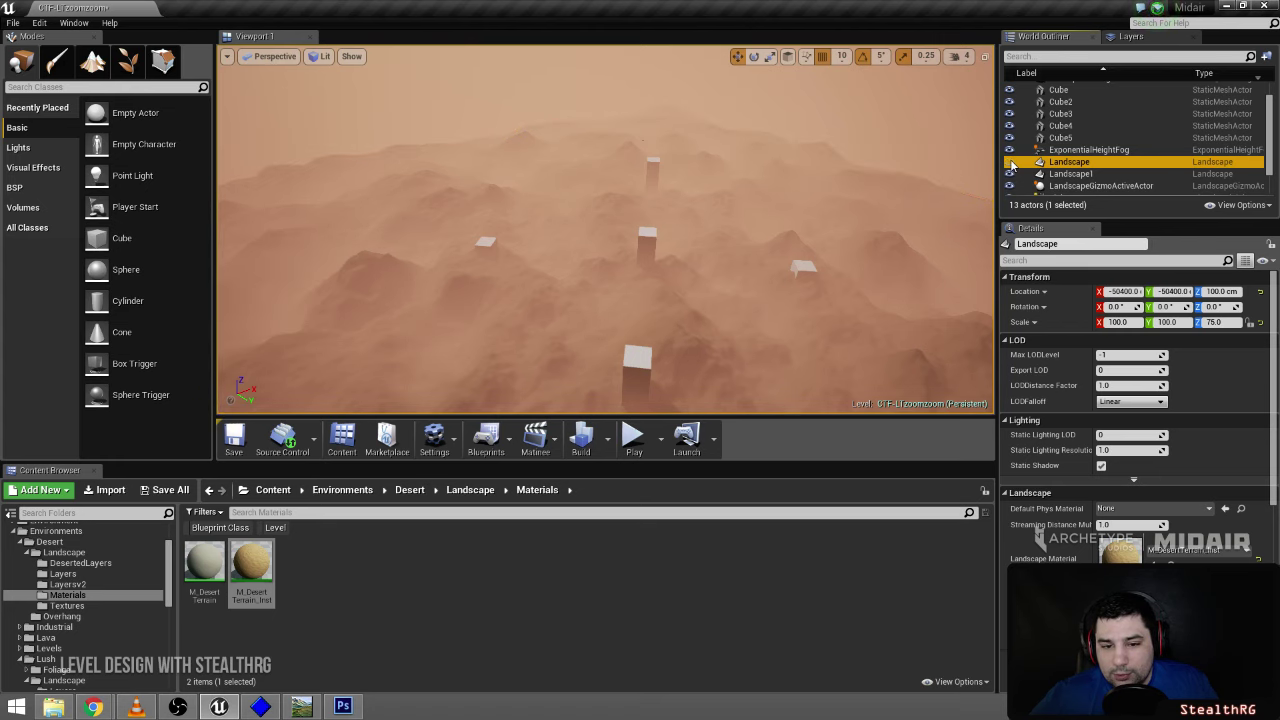
- Delete the original Landscape actor, leaving only Landscape1 as the terrain
right_click_drag(850, 240, 829, 217)
key("w")
left_click(1128, 164)
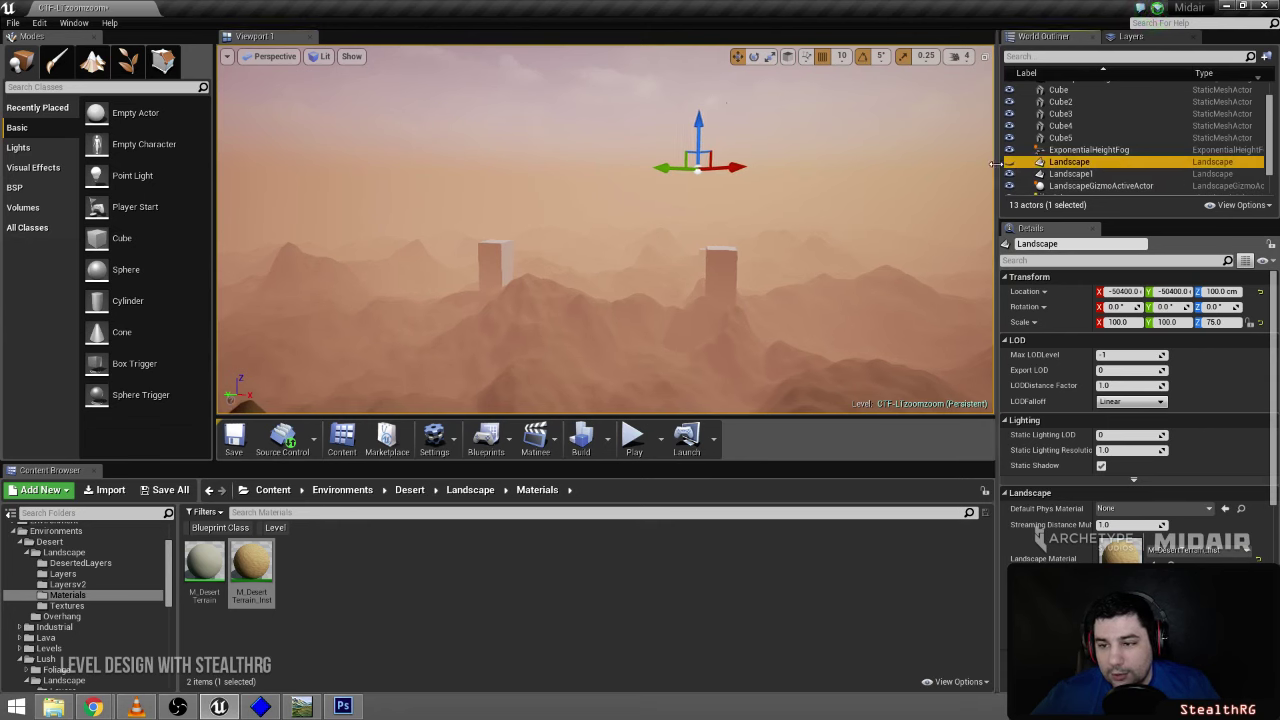
left_click(1009, 163)
key("F2")
key("BackSpace")
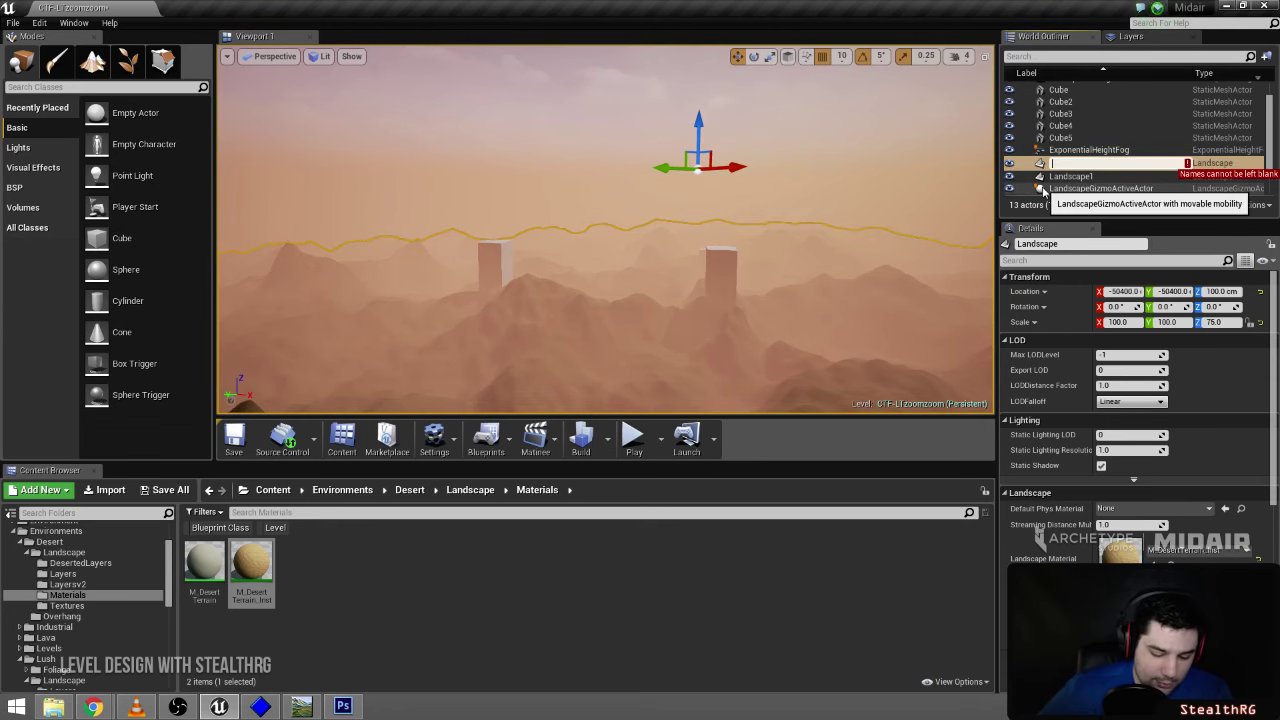
key("Escape")
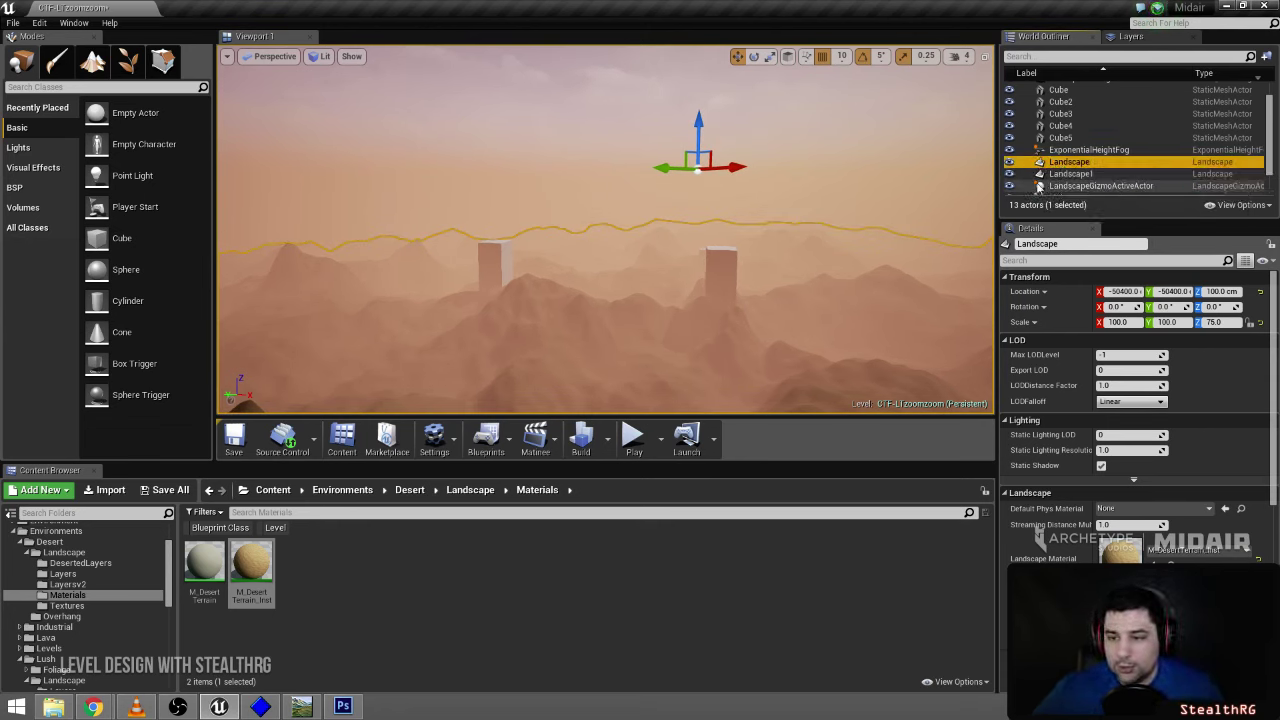
key("Delete")
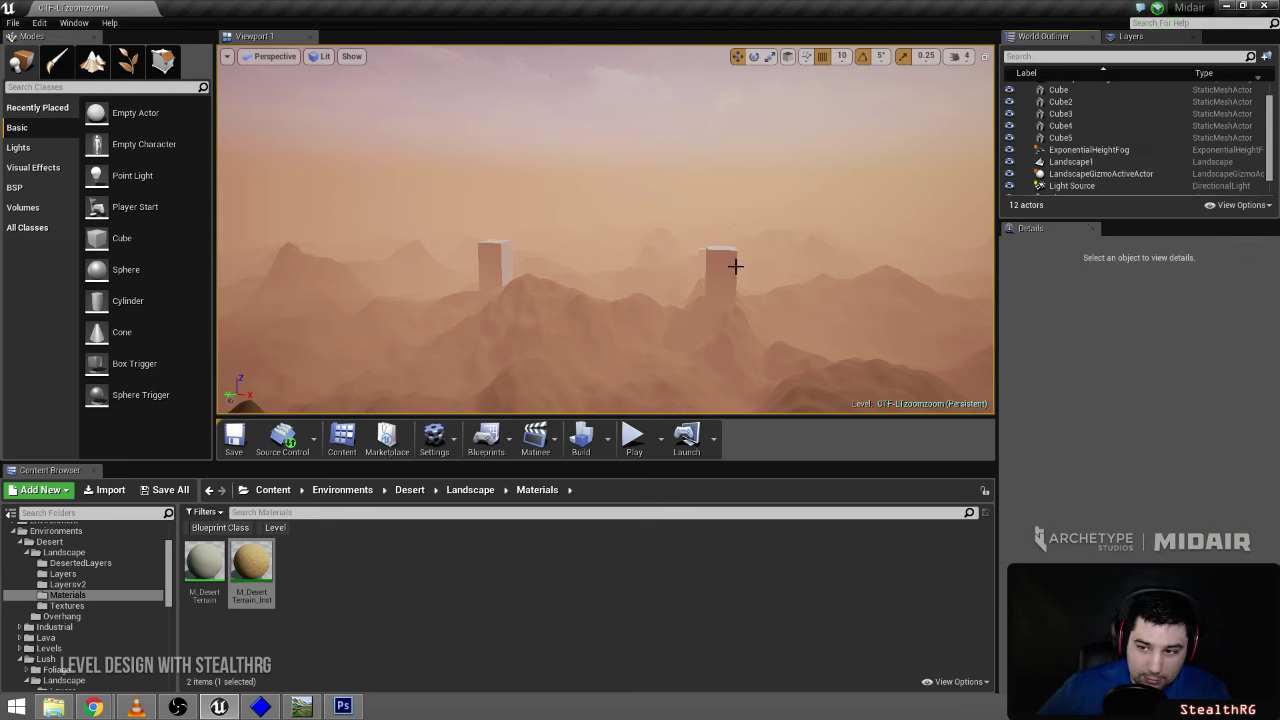
- Start a full-screen playtest from above the nearby white cube with the second weapon equipped
key("w")
right_click_drag(736, 266, 739, 309)
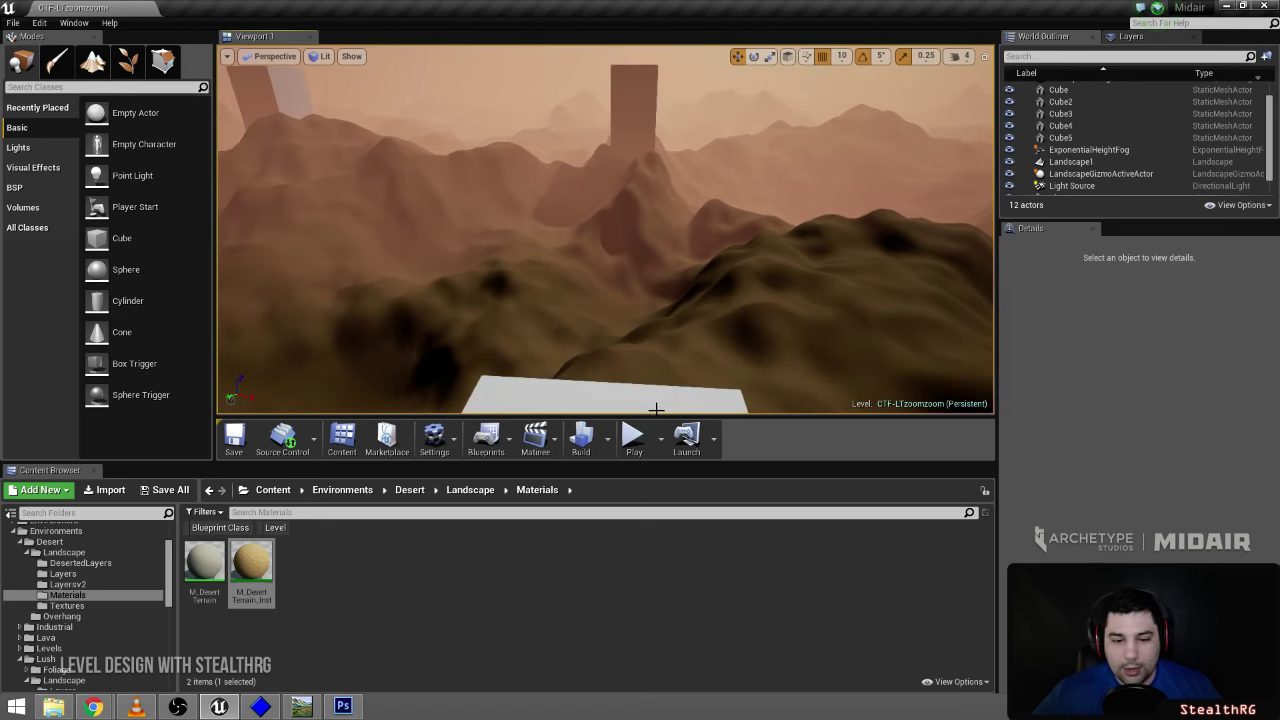
left_click(634, 437)
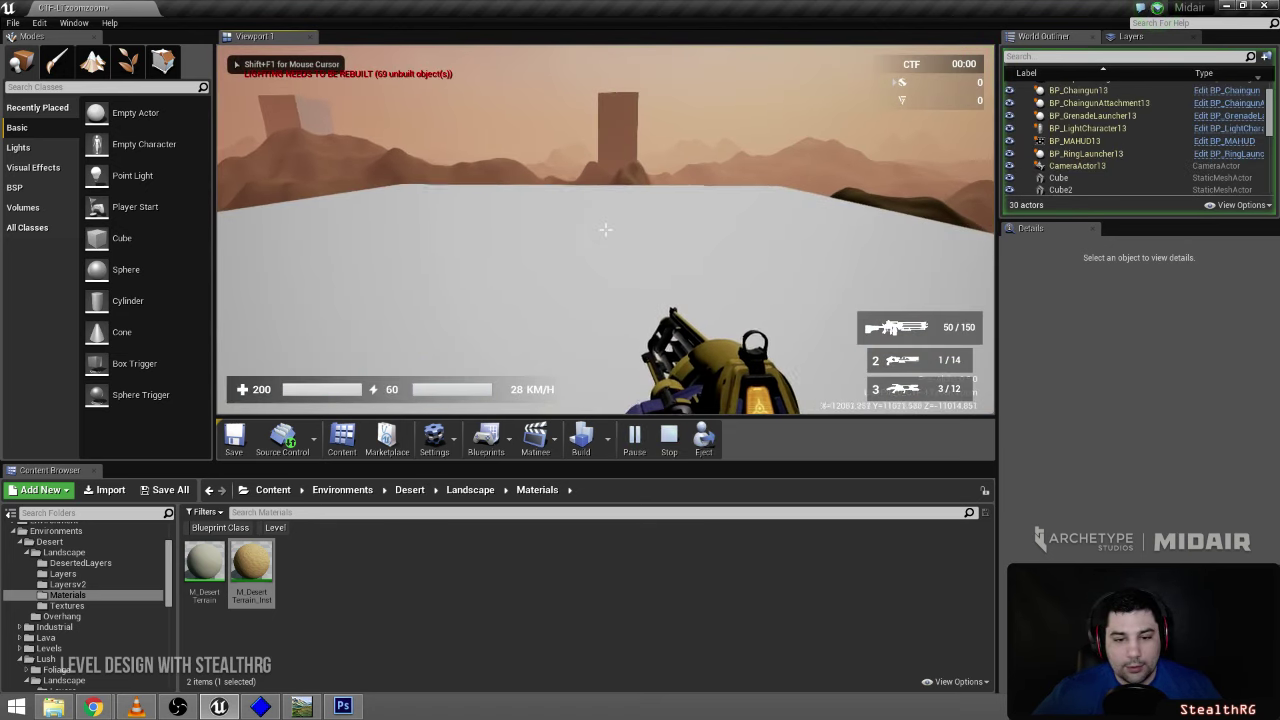
key("2")
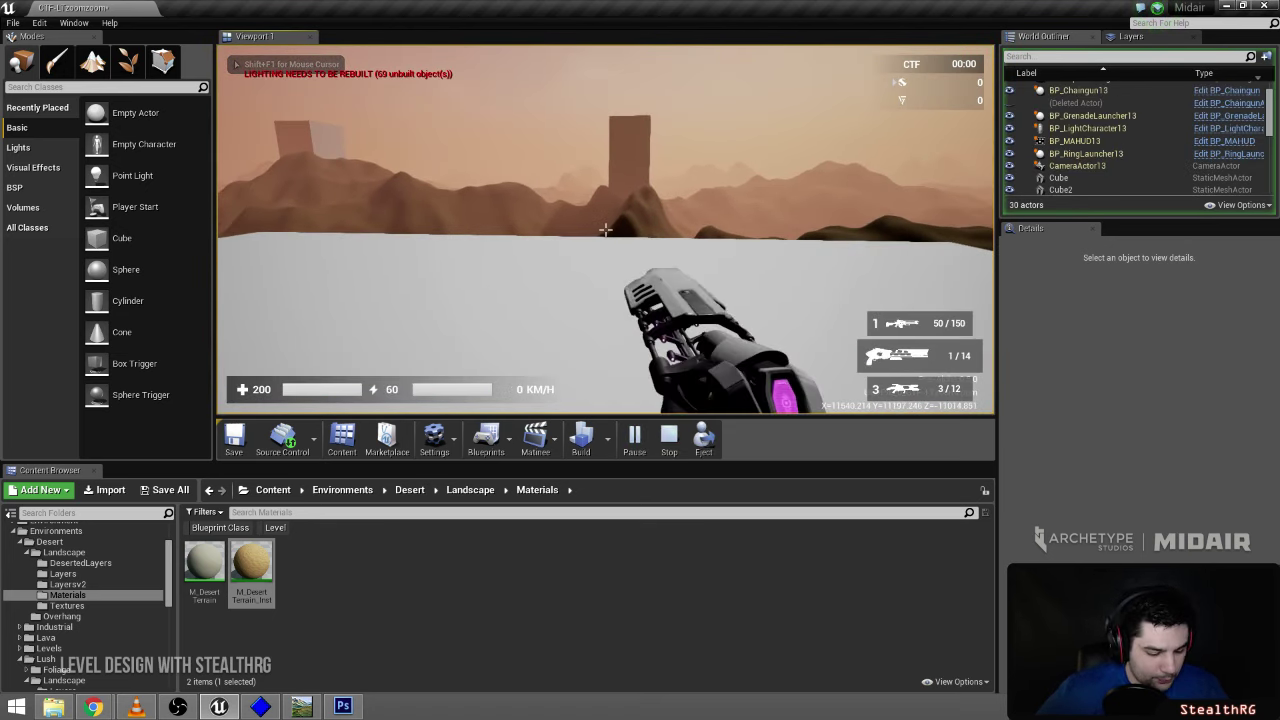
key("F11")
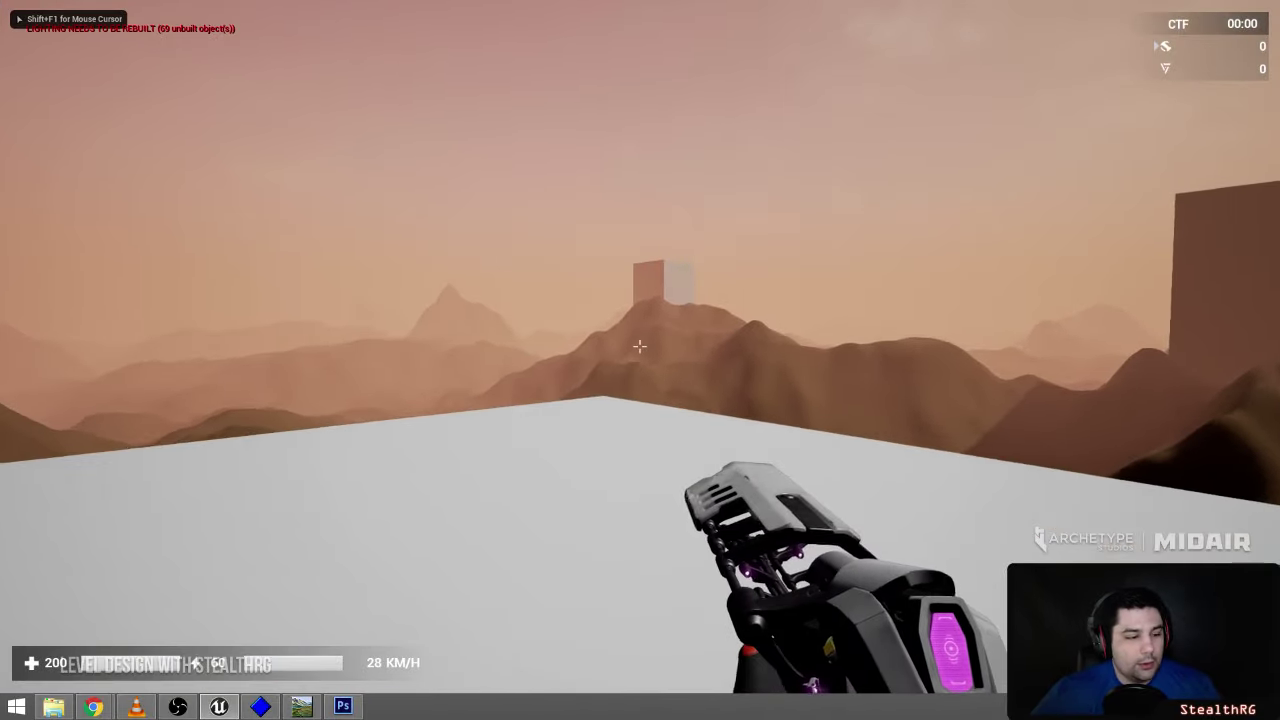
- Playtest the terrain by travelling off the white cube and skiing and jetting over the surrounding hills and valleys
key("w")
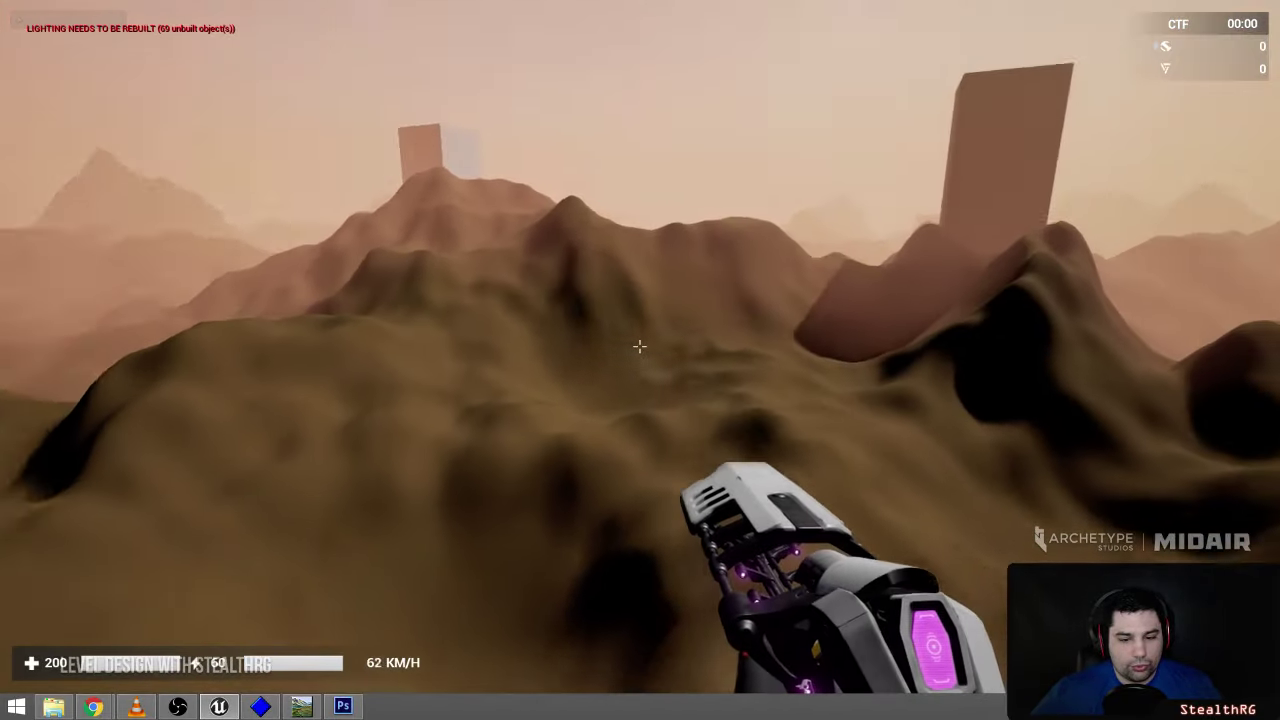
key("space")
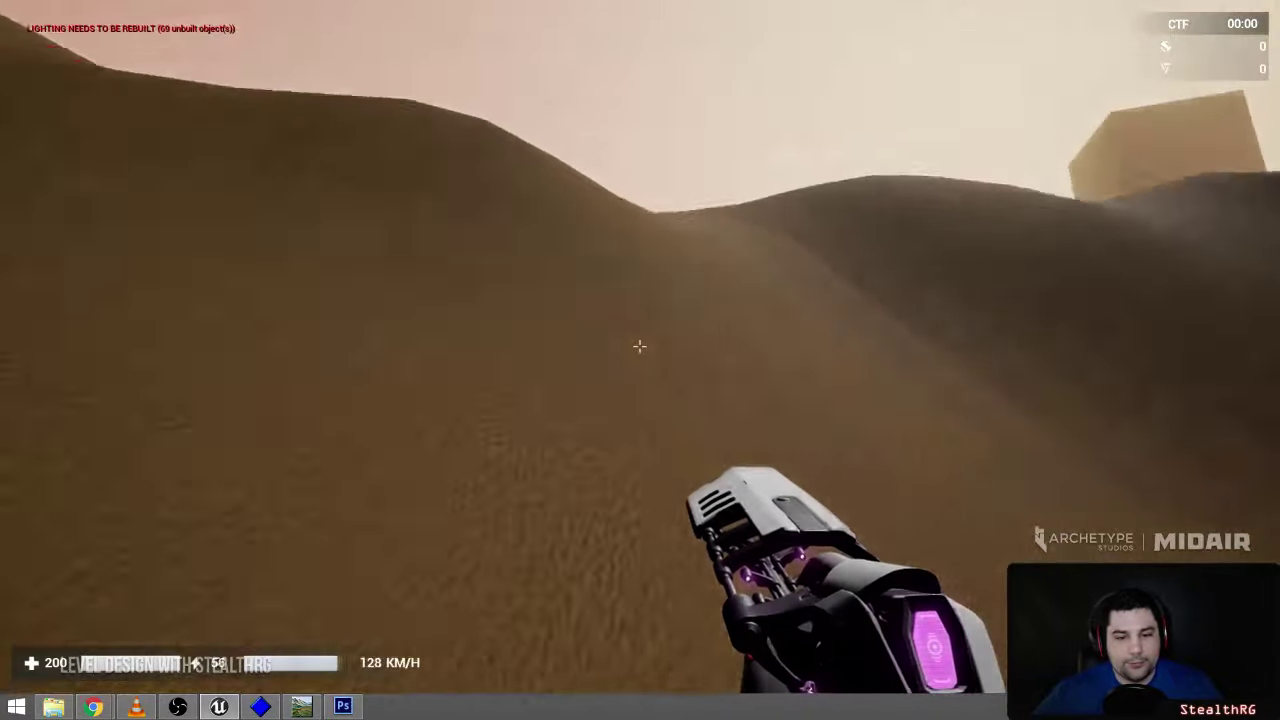
right_click(640, 346)
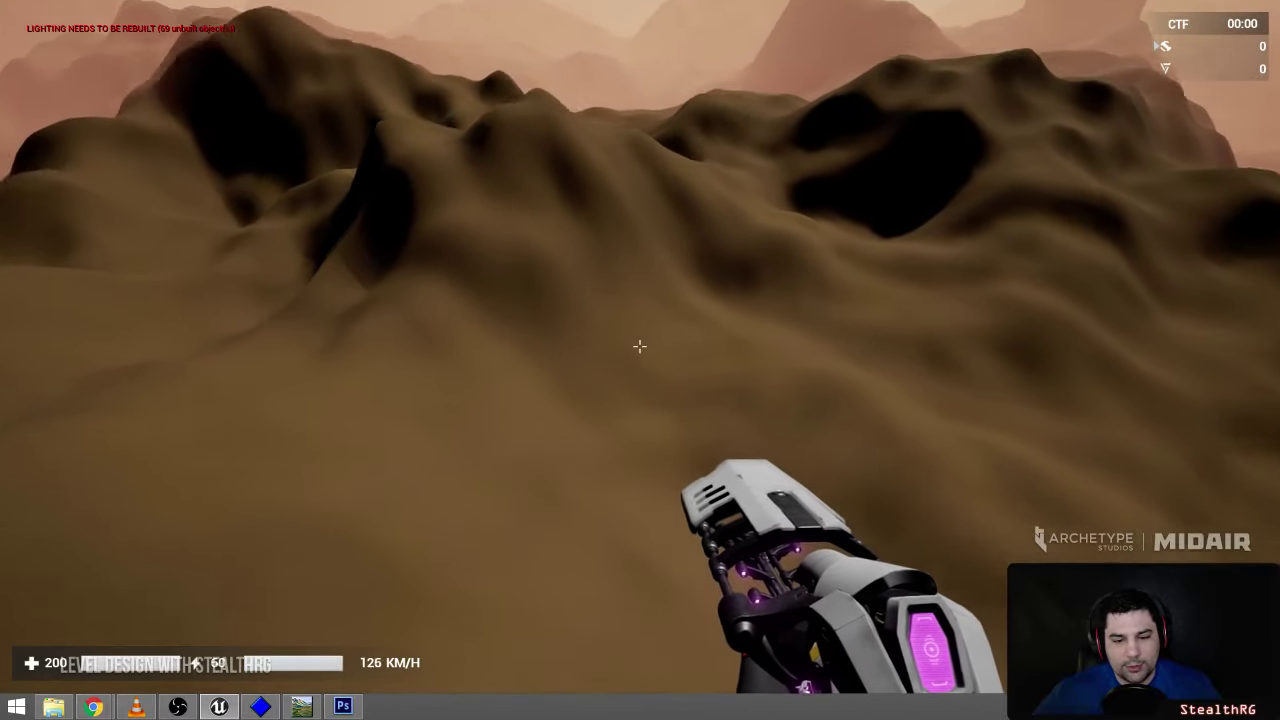
right_click(640, 346)
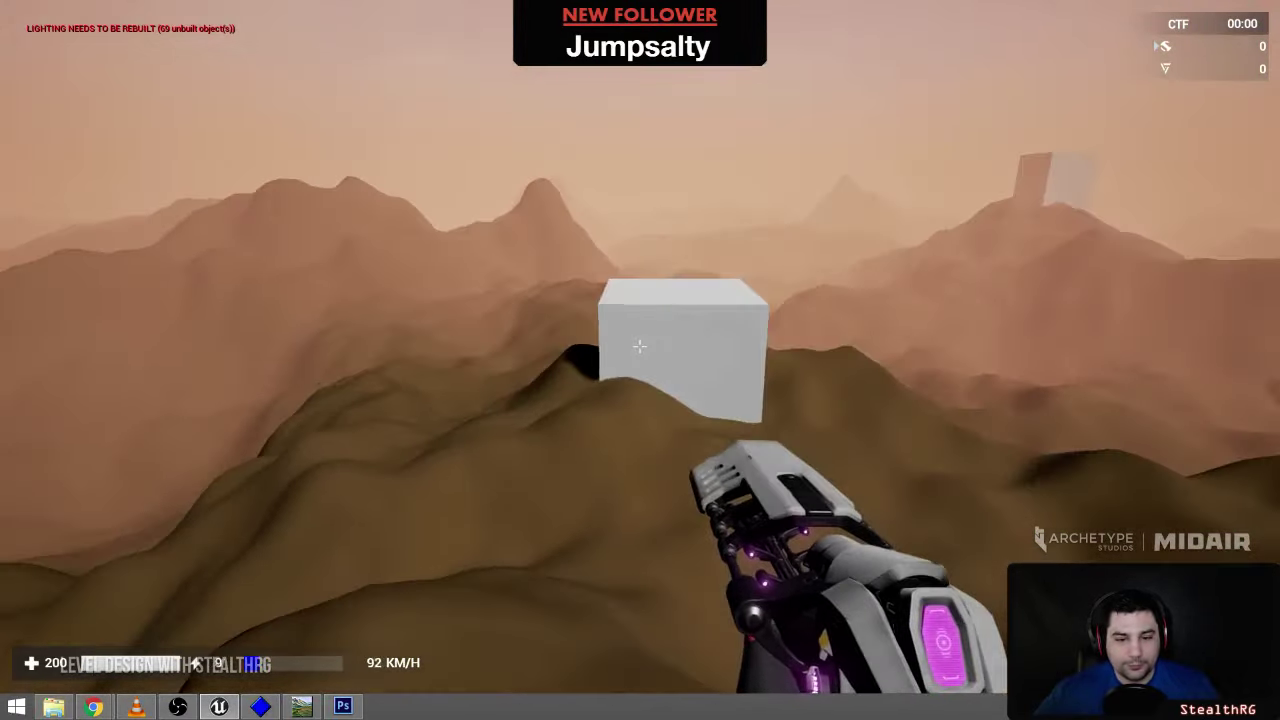
left_click(640, 346)
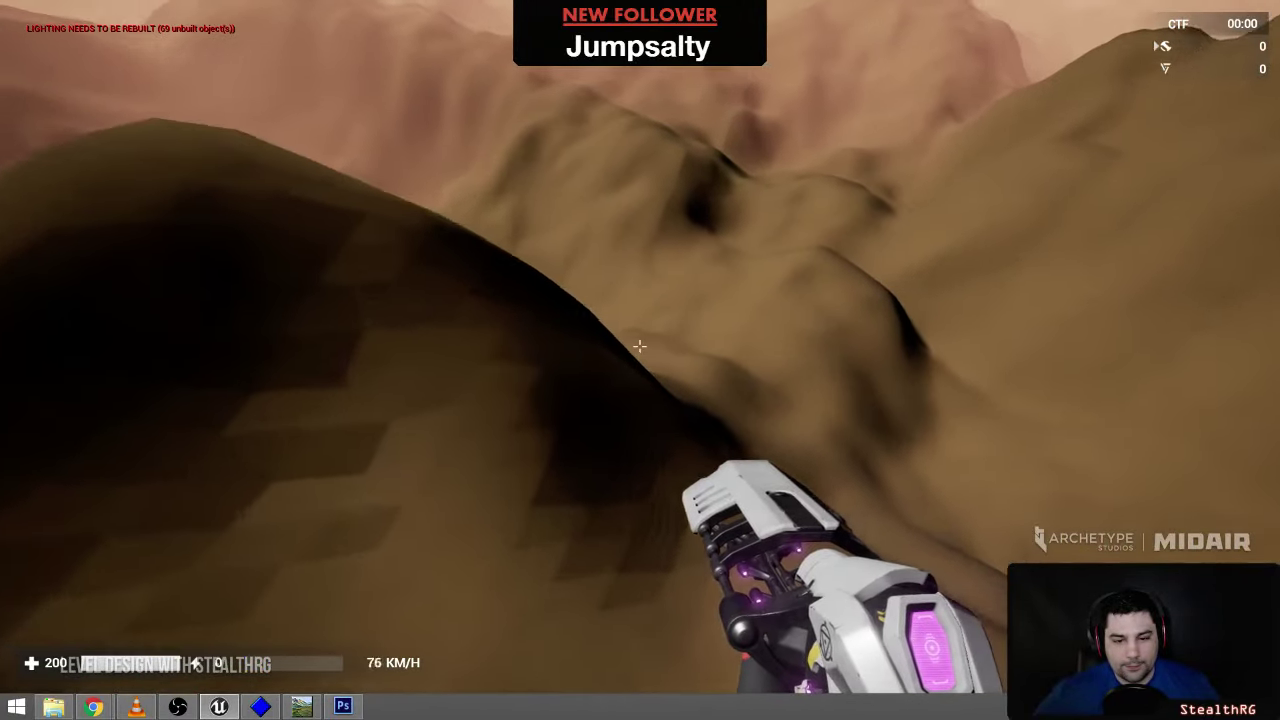
key("w")
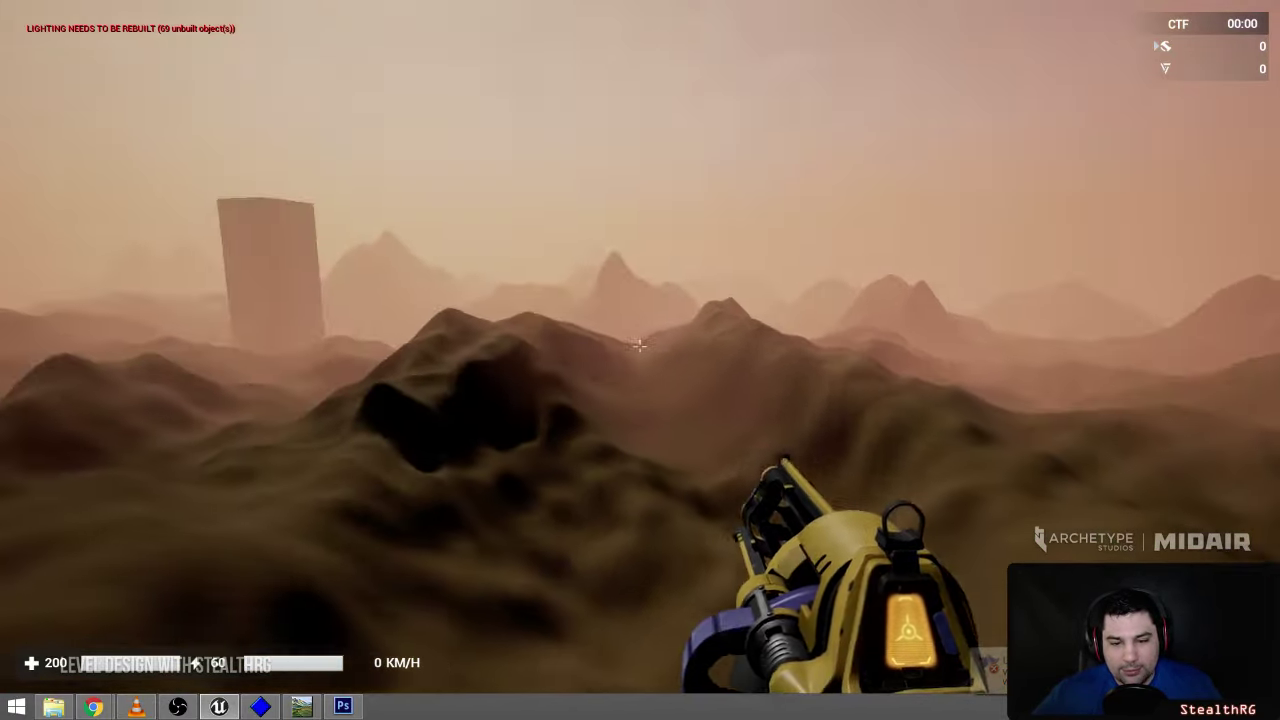
- Fire the yellow gun from a hilltop across the valley, then keep traversing the slopes toward the tall block
left_click(640, 346)
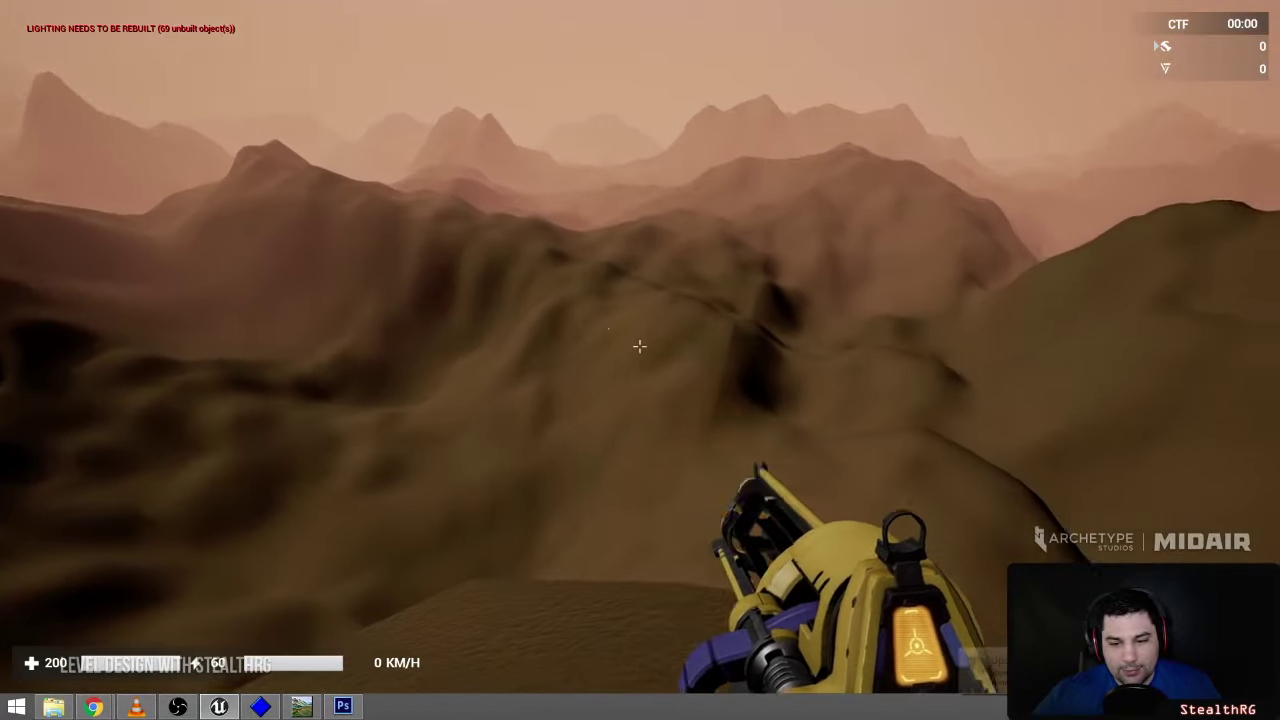
left_click(640, 346)
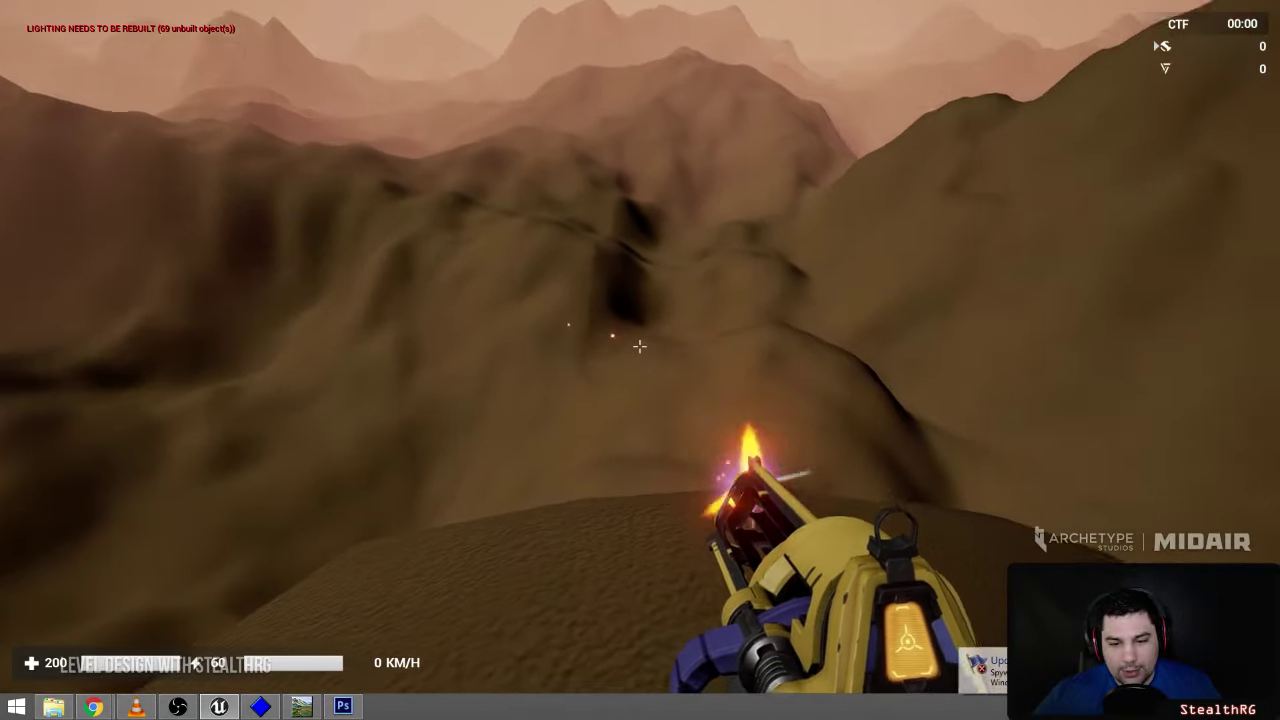
key("w")
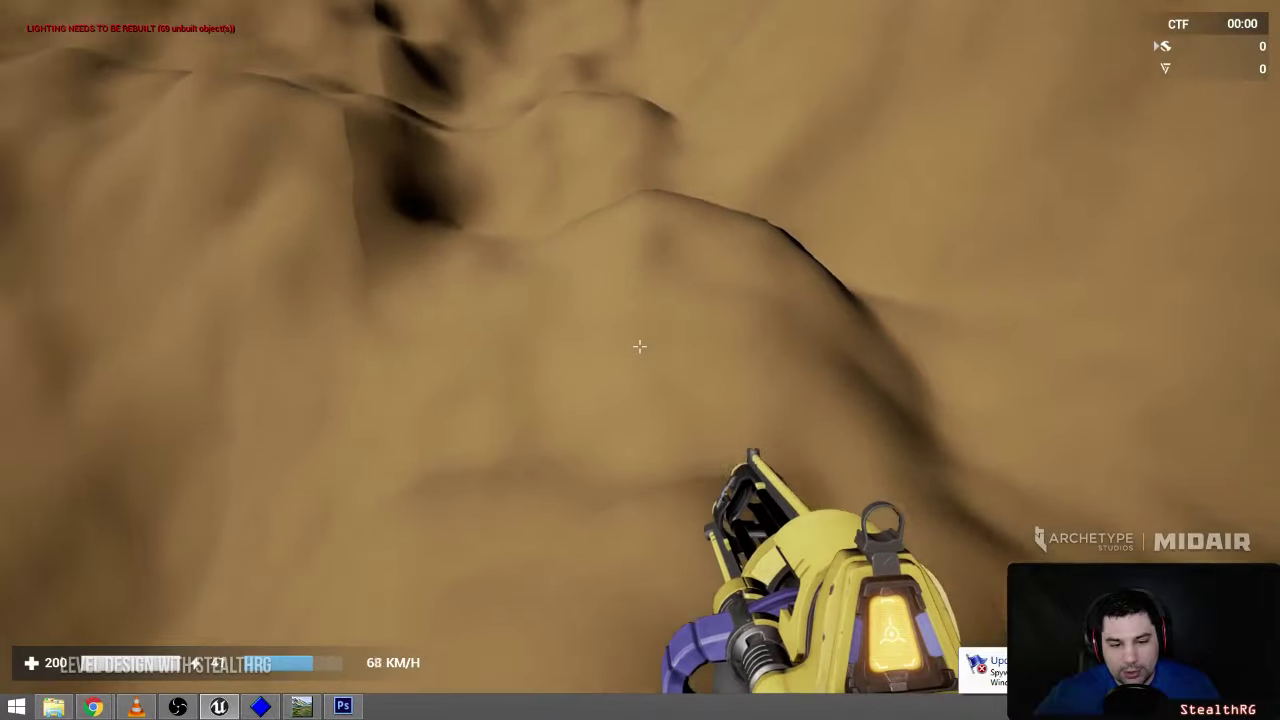
left_click(640, 346)
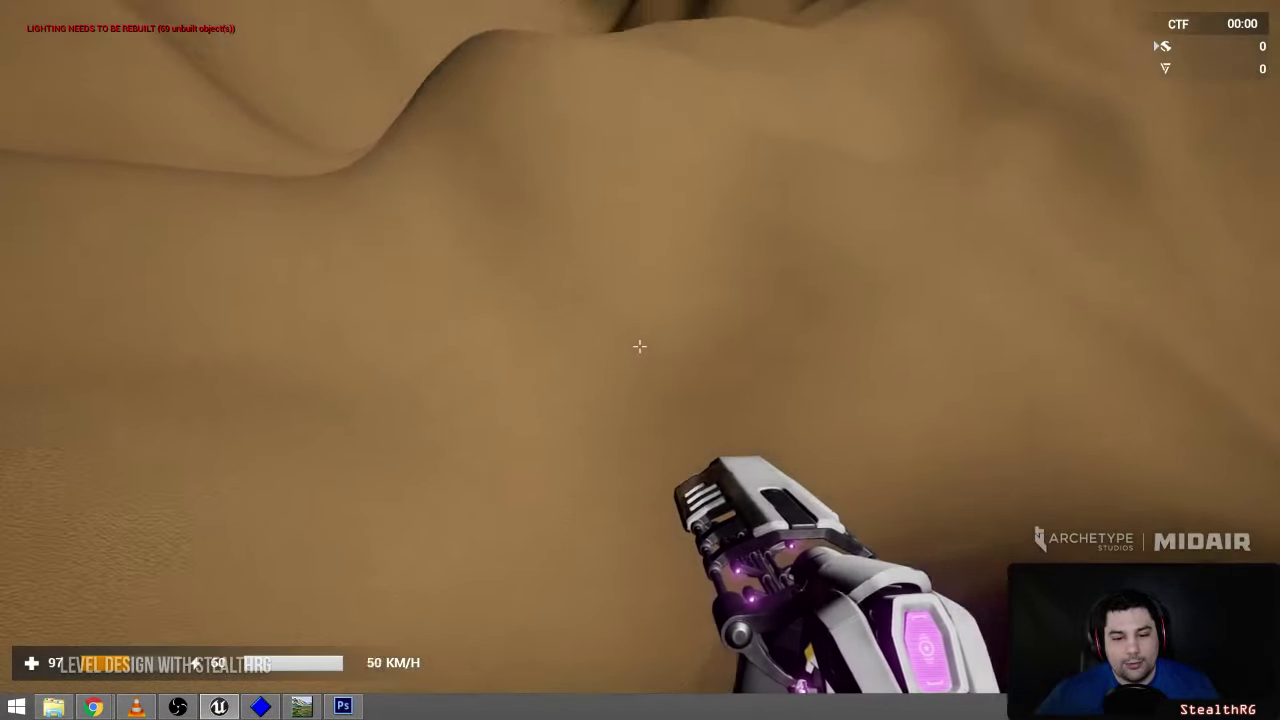
key("w")
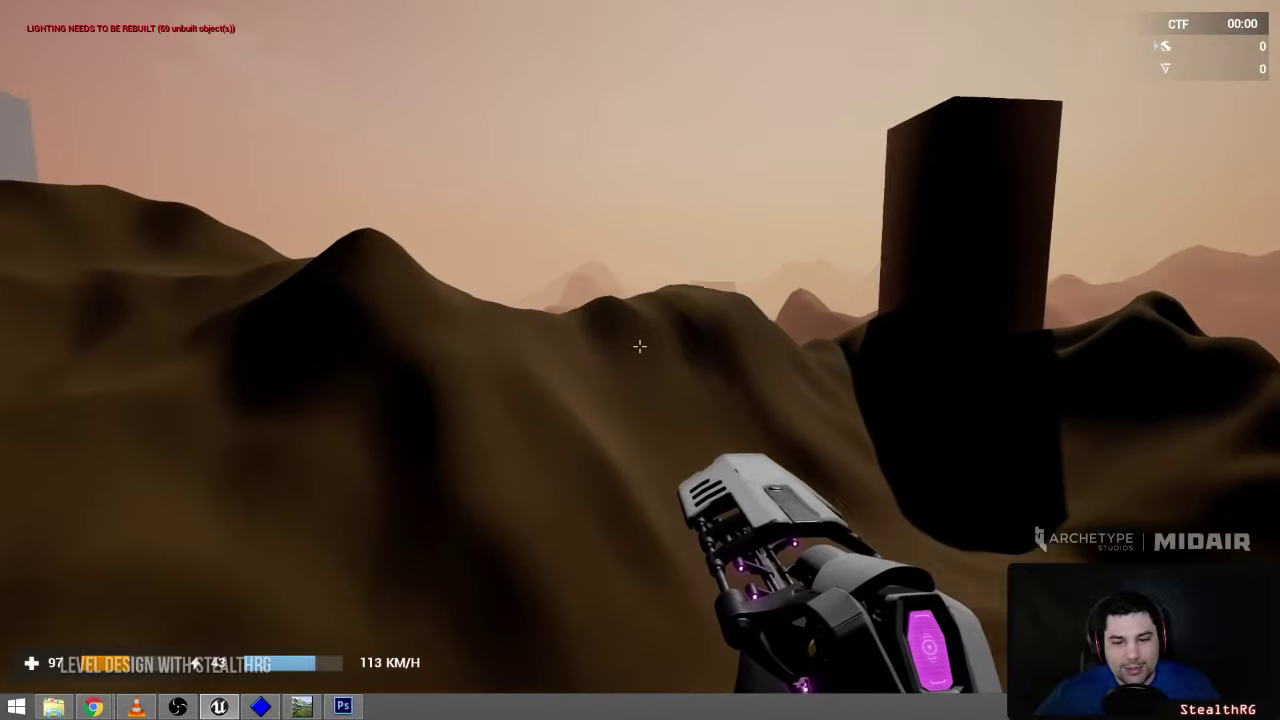
- End the playtest, face the gap between the two hills, and restore the viewport to the normal editor layout
key("Escape")
right_click_drag(840, 316, 735, 297)
key("w")
key("a")
key("F11")
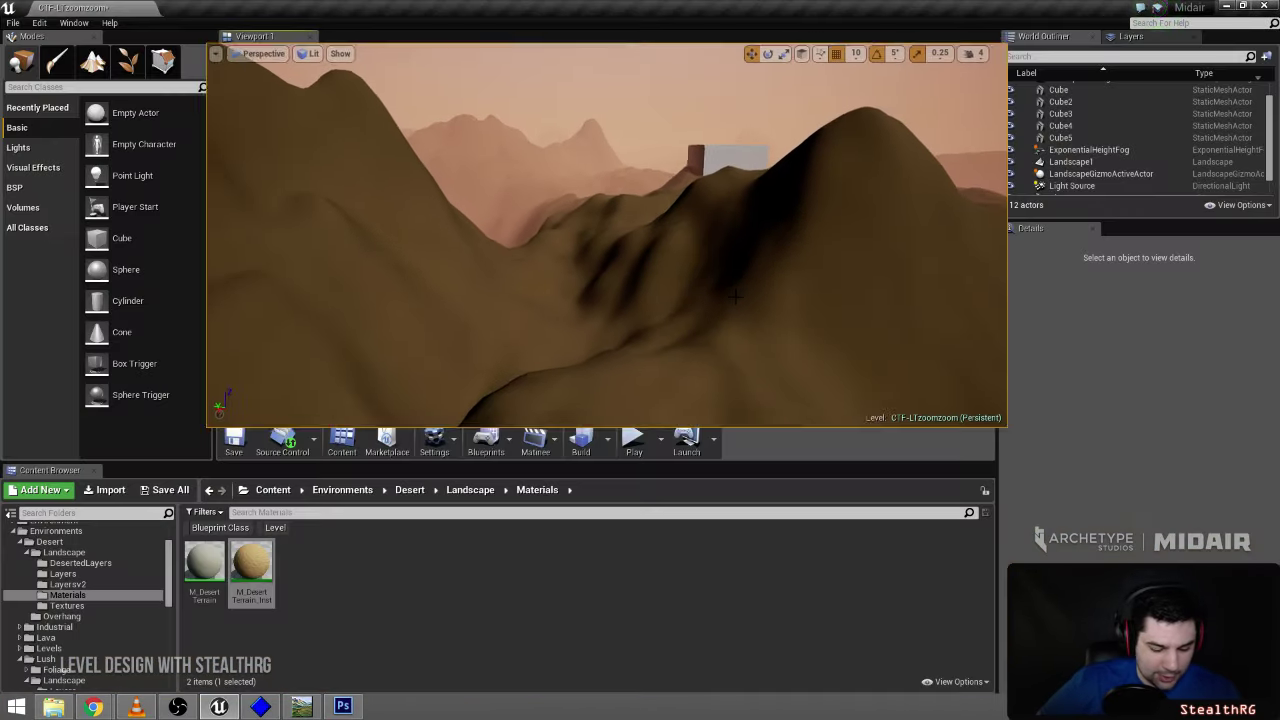
- Place a new cube in the valley between the two hills and scale it uniformly to -5.75
right_click_drag(445, 172, 394, 131)
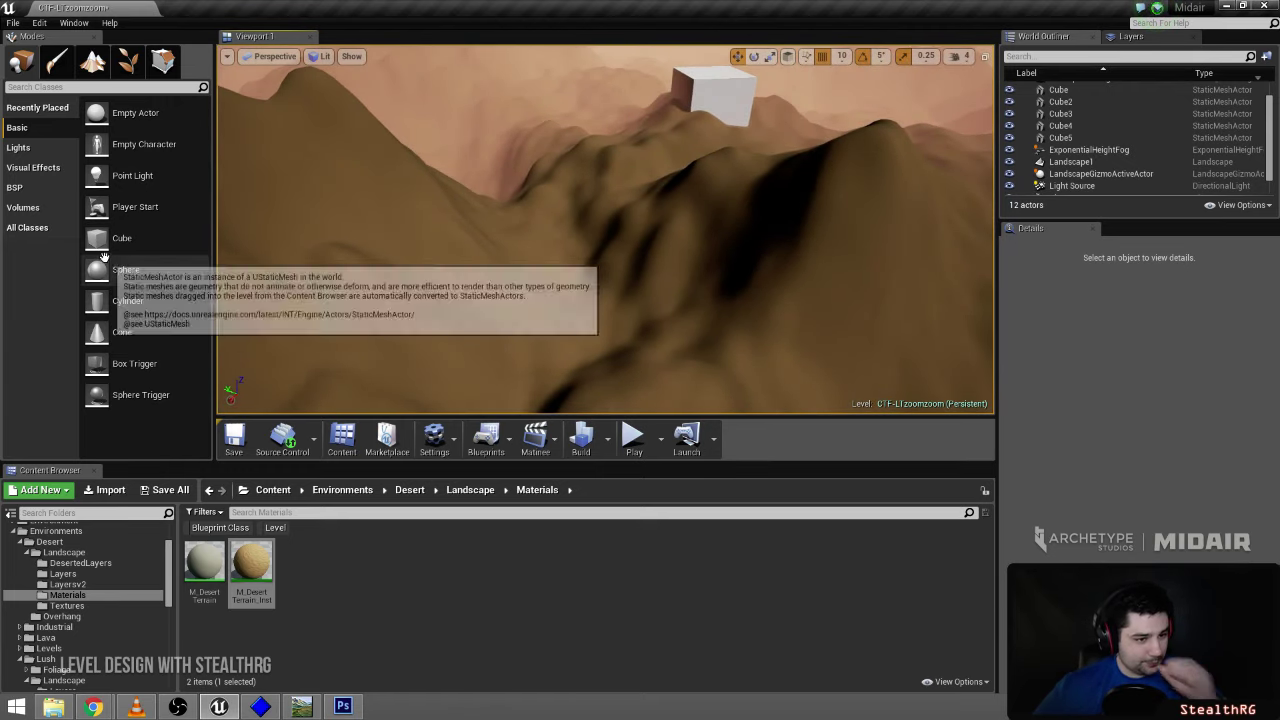
left_click_drag(122, 238, 656, 321)
key("f")
key("e")
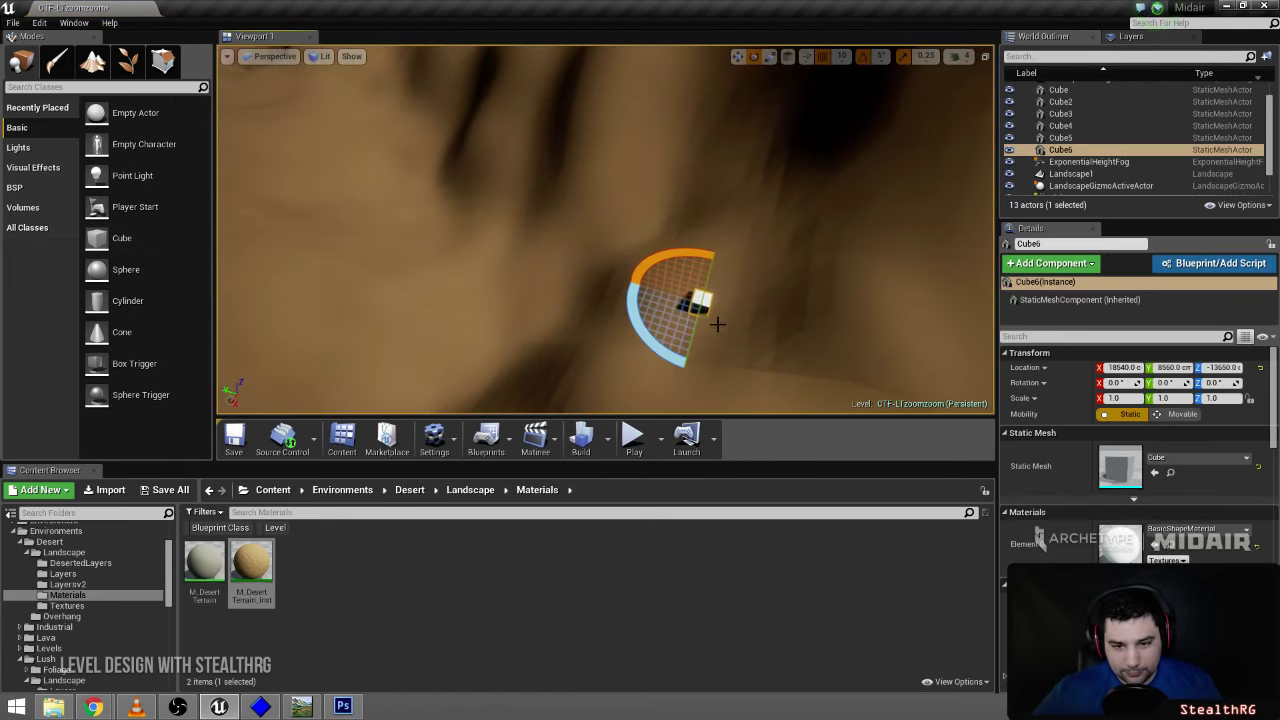
key("r")
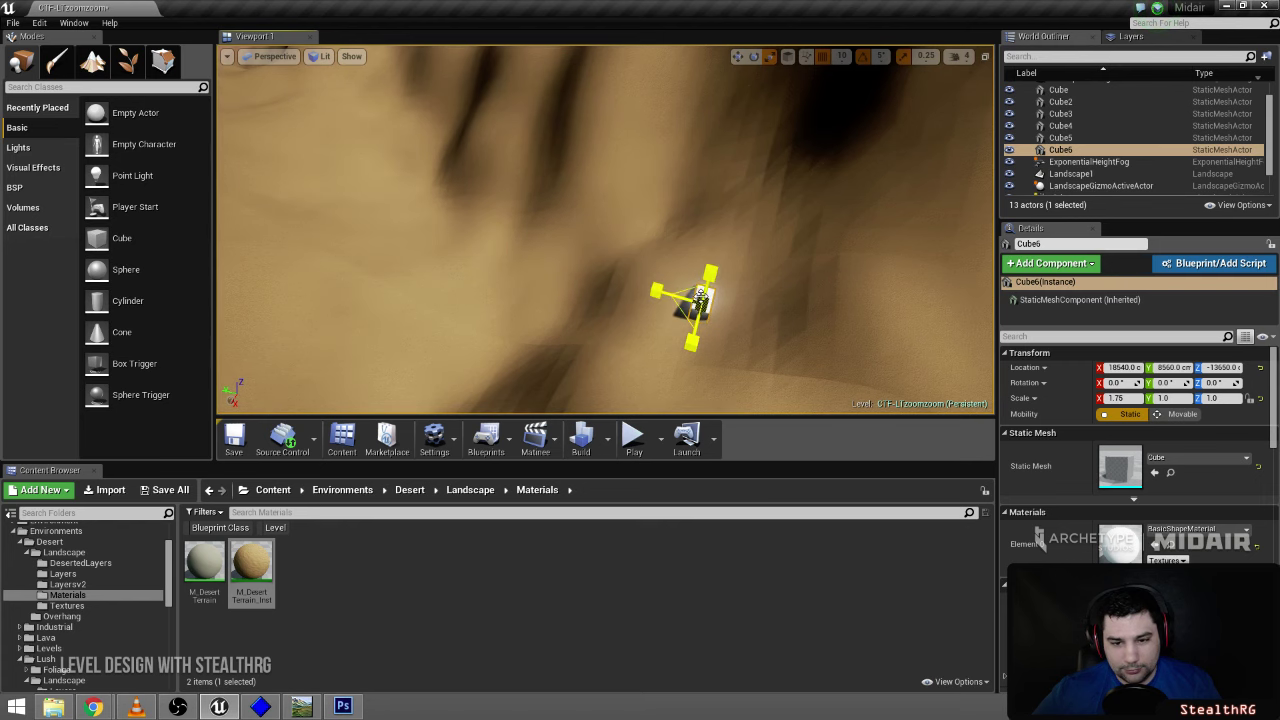
left_click_drag(700, 308, 585, 406)
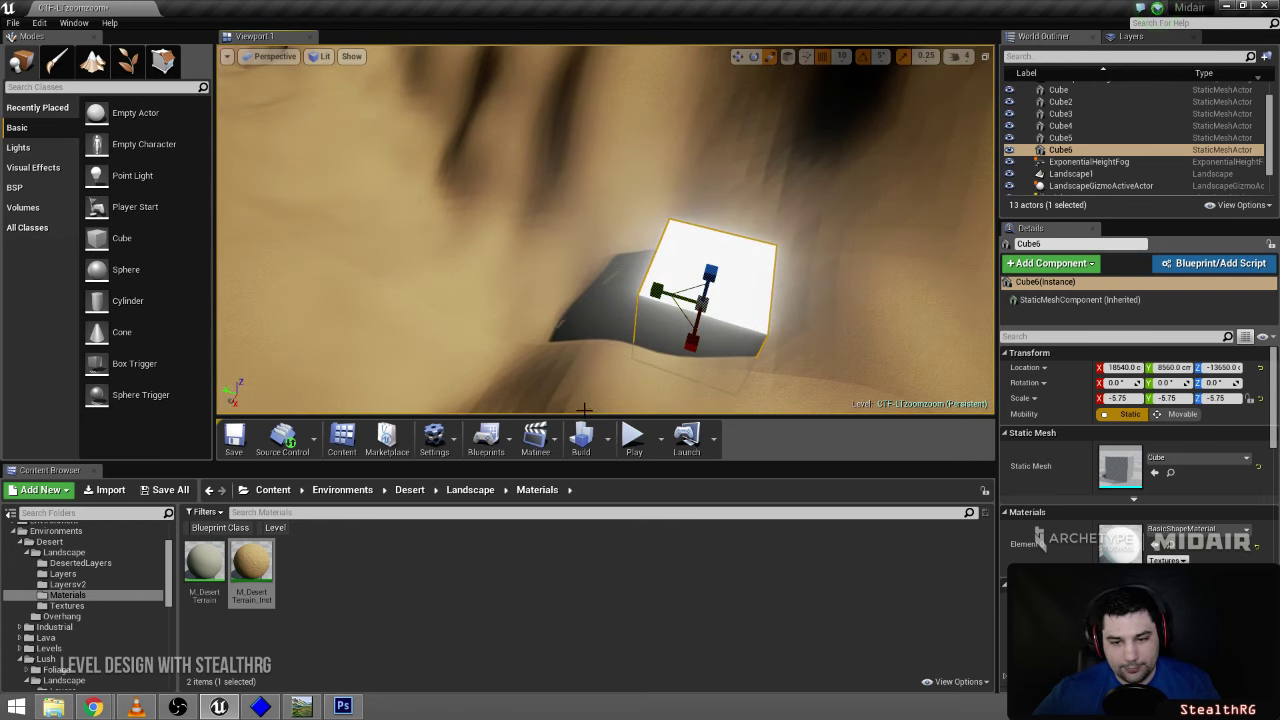
- Rotate the new cube about its vertical axis to about -25°
right_click_drag(523, 369, 520, 230)
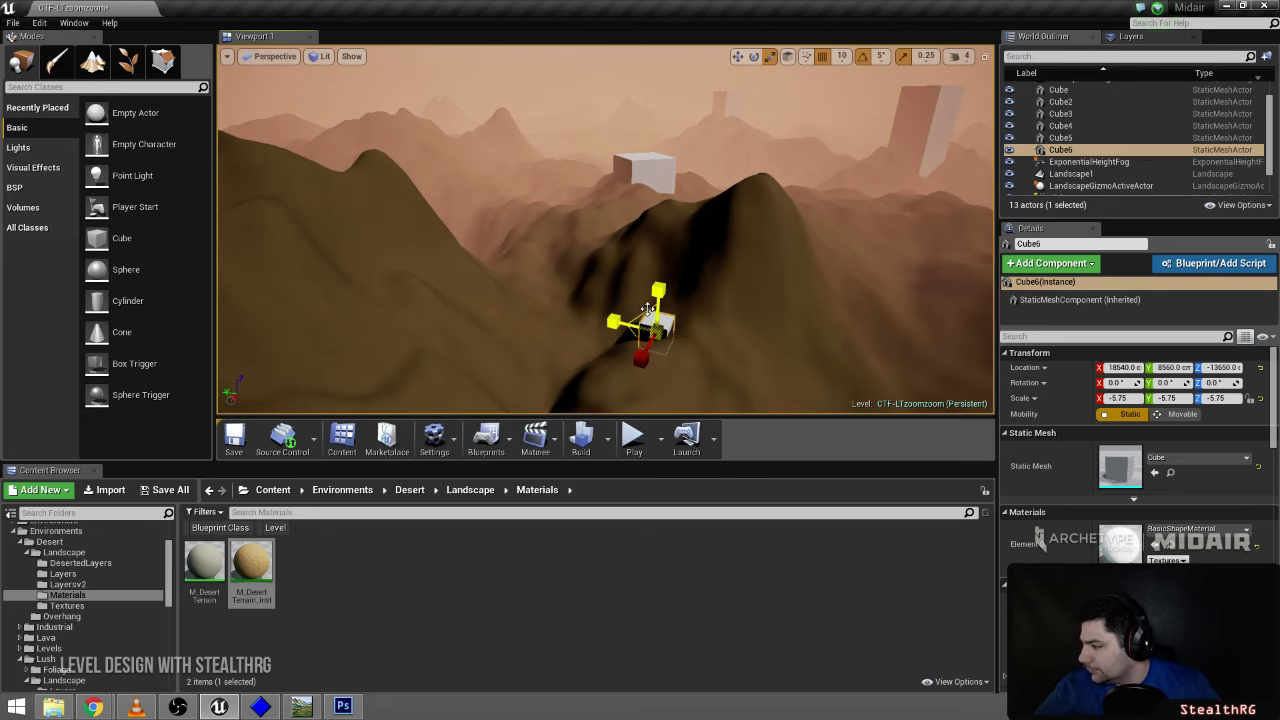
right_click_drag(680, 307, 676, 362)
key("w")
key("e")
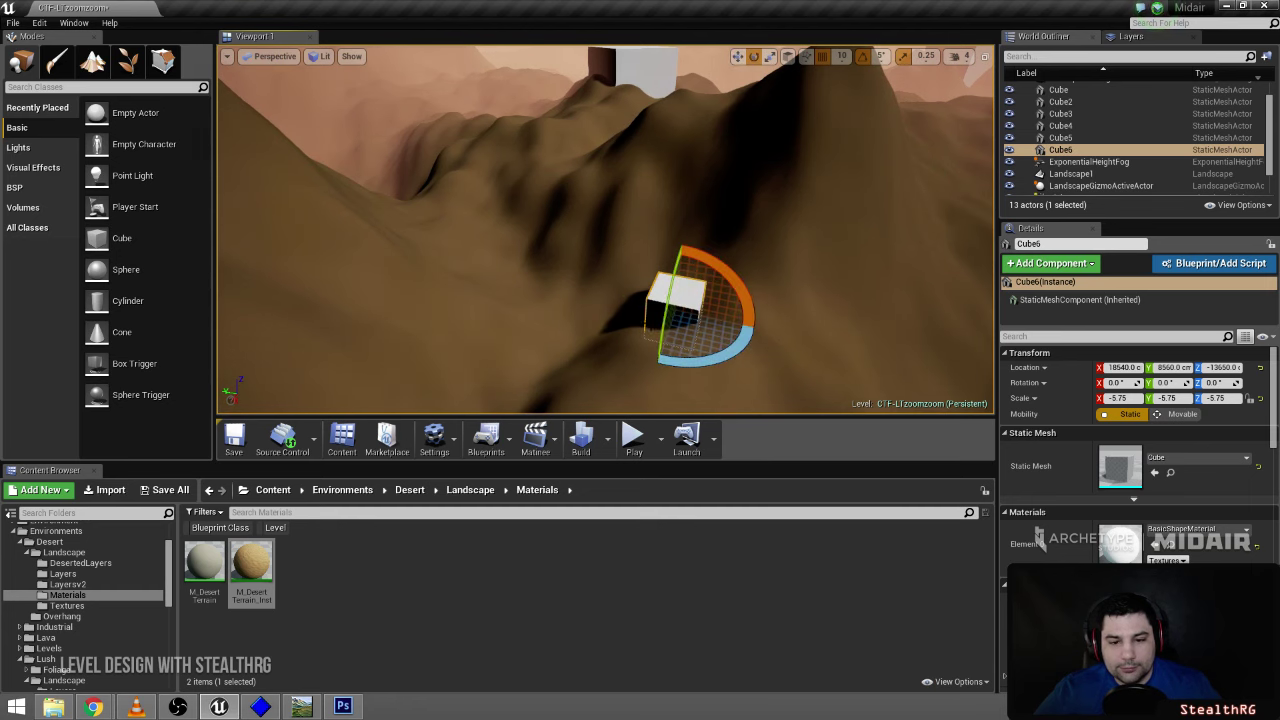
left_click_drag(707, 366, 668, 364)
key("a")
right_click_drag(674, 296, 775, 296)
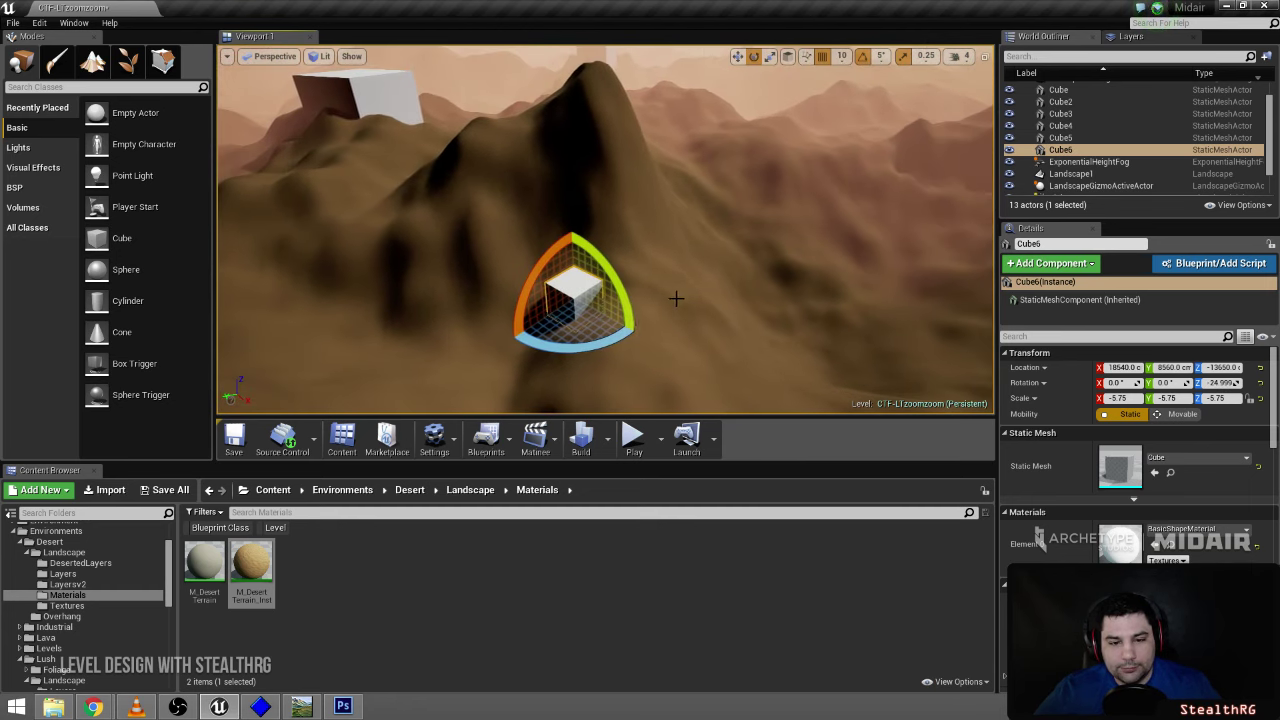
- Raise the new cube off the valley floor to a Z location of about -12130 cm, between the hills
key("r")
key("w")
left_click_drag(582, 298, 498, 173)
right_click_drag(498, 173, 372, 155)
key("d")
key("s")
- Stretch the raised cube across the valley to a Y scale of about -27
key("r")
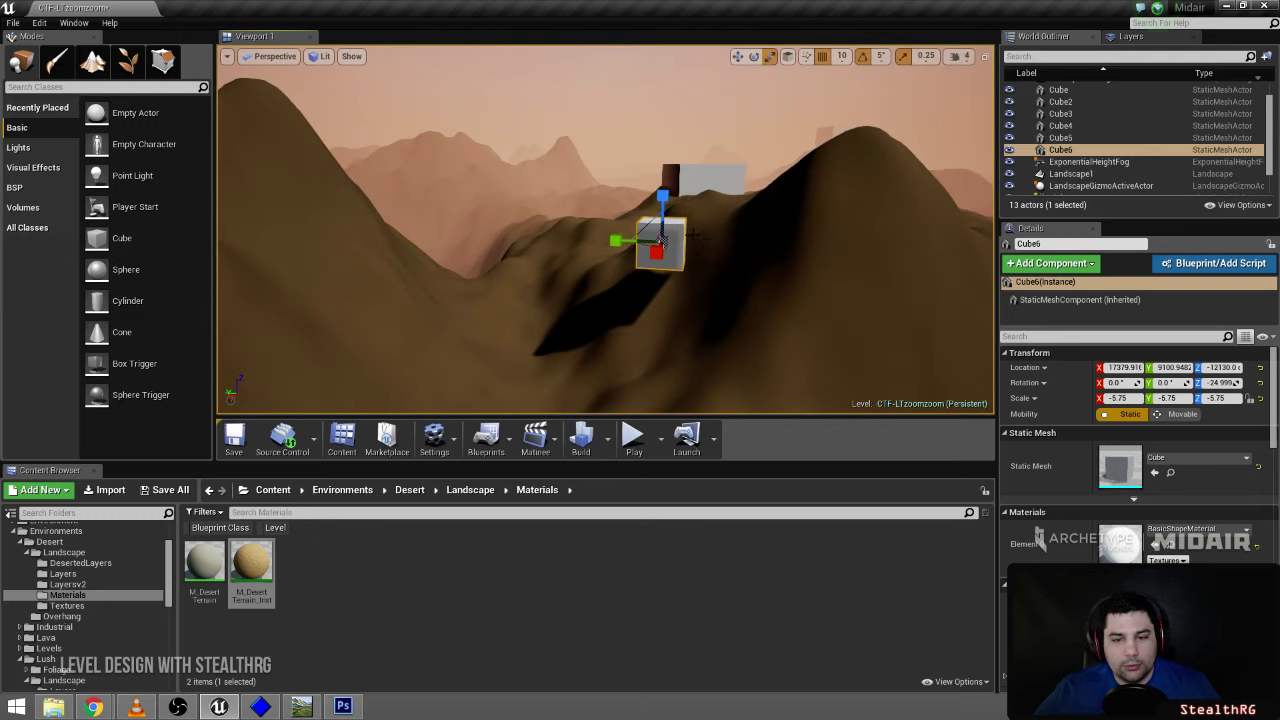
left_click_drag(632, 243, 718, 246)
key("w")
right_click_drag(718, 246, 545, 270)
key("d")
key("s")
key("w")
key("s")
key("w")
- Rotate the stretched cube to about -30° around Z and shift it sideways to line up with the ridge
key("e")
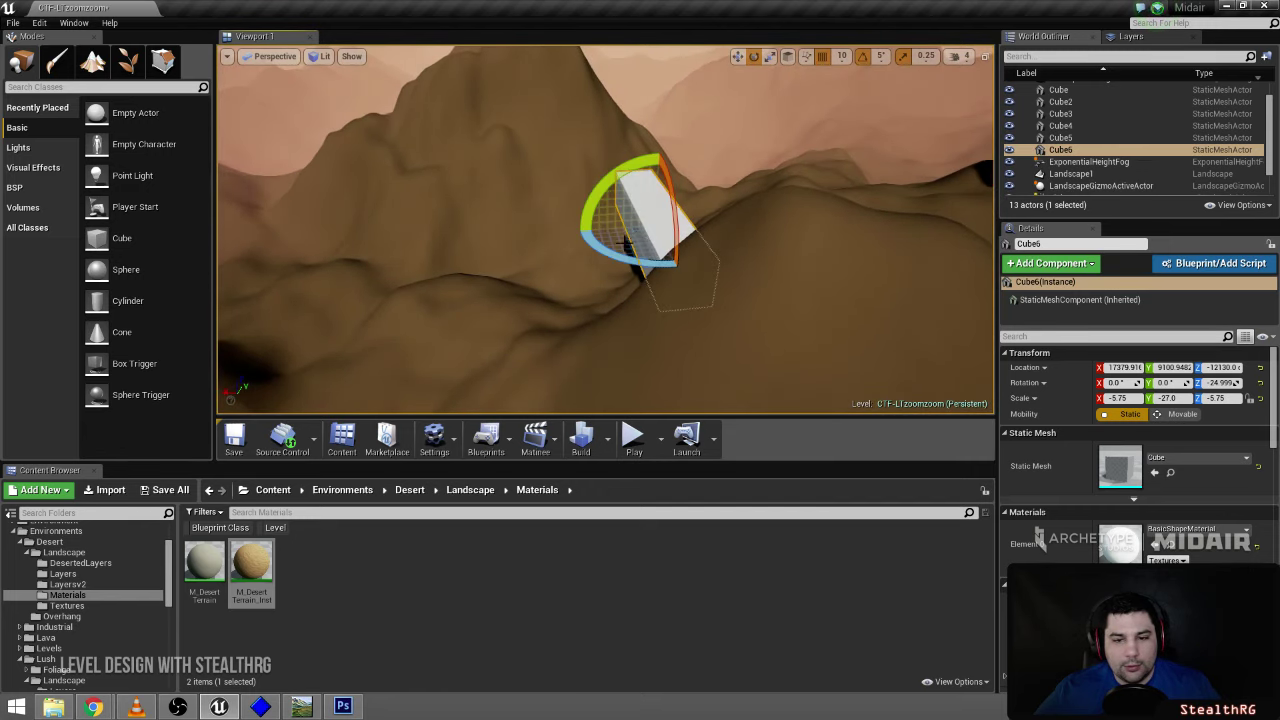
left_click_drag(622, 260, 606, 257)
right_click_drag(606, 257, 552, 248)
key("d")
key("r")
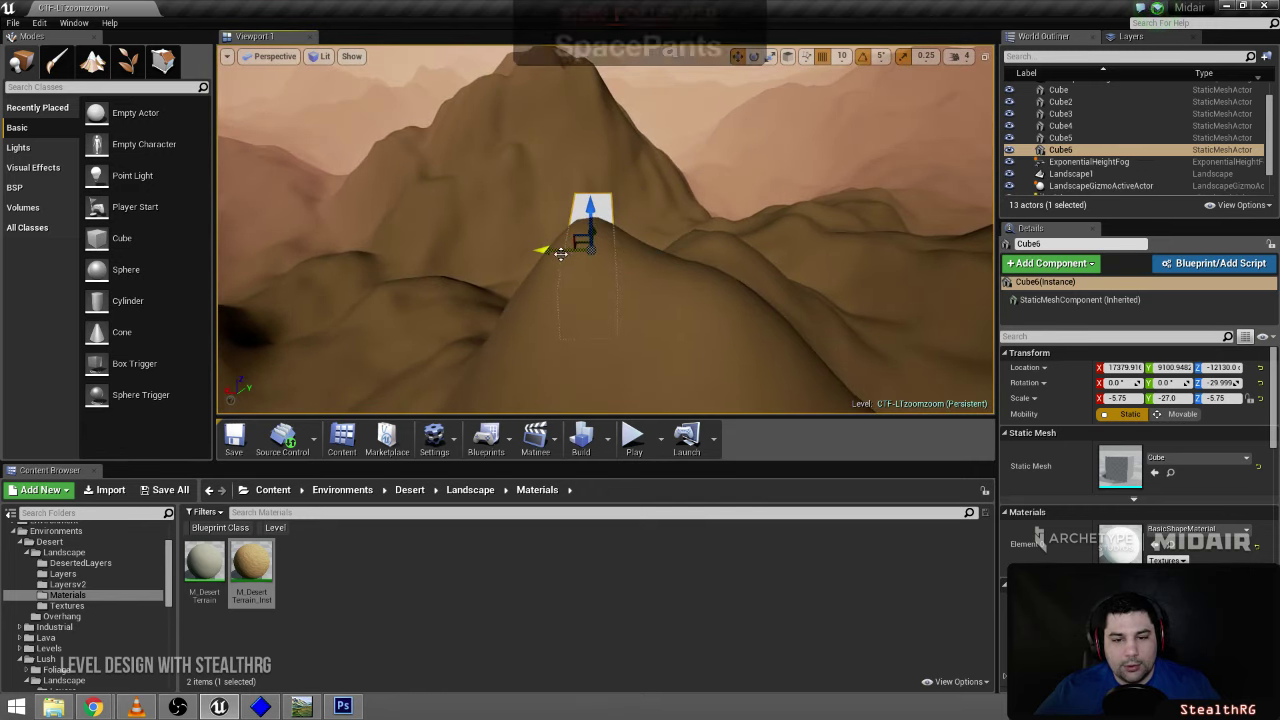
left_click_drag(546, 251, 557, 253)
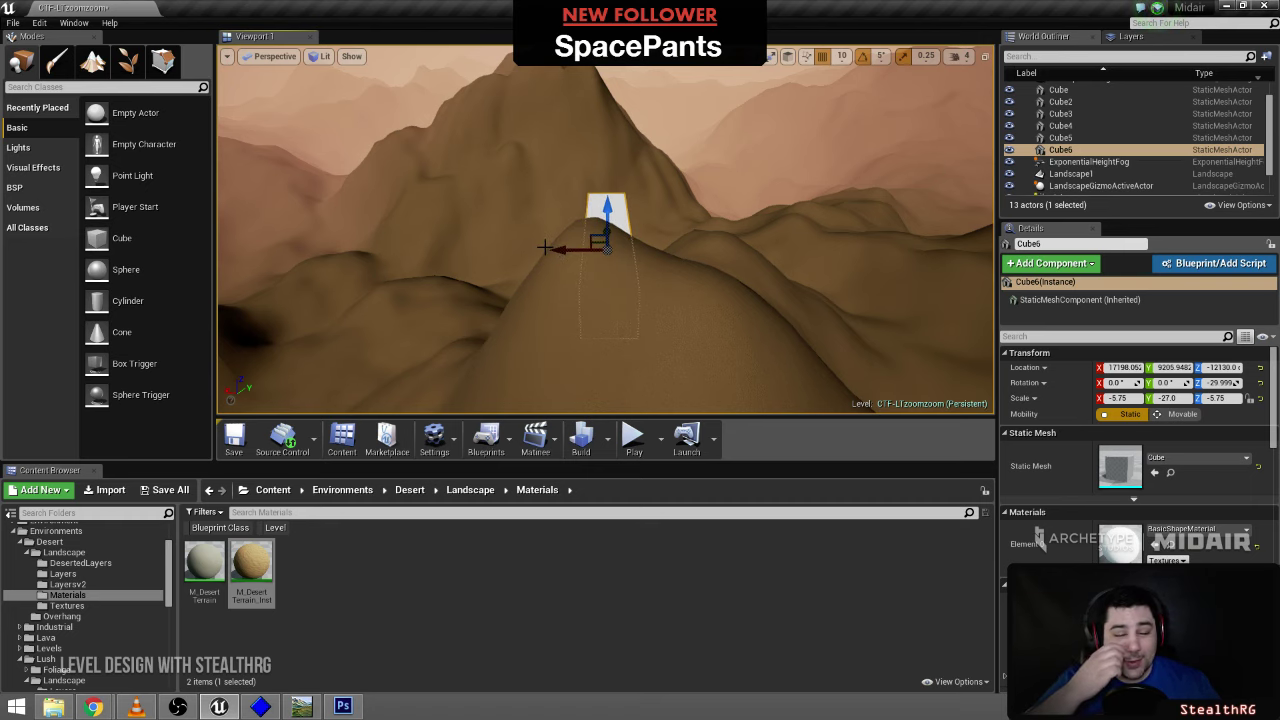
- Lengthen the cube to a Y scale of -60.25 and slide it along its length so it bridges the two hills
key("a")
right_click_drag(535, 233, 606, 251)
key("space")
key("space")
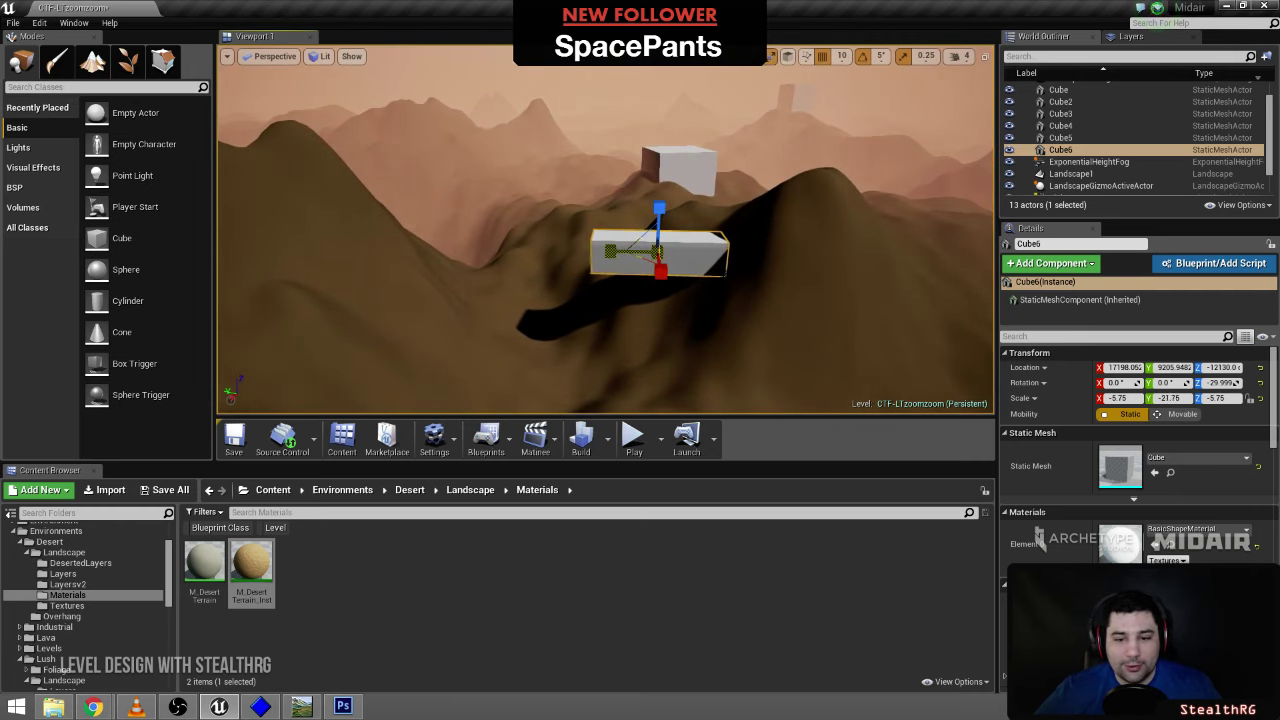
left_click_drag(610, 250, 703, 252)
mouse_move(599, 251)
left_mouse_down()
mouse_move(530, 253)
mouse_move(614, 250)
left_mouse_up()
key("e")
key("r")
mouse_move(614, 250)
right_mouse_down()
mouse_move(790, 252)
mouse_move(614, 250)
right_mouse_up()
- Check the beam's alignment from its end, turn it to about -35° around Z, and shift it sideways onto the ridge
left_click(645, 118)
right_click_drag(645, 118, 660, 140)
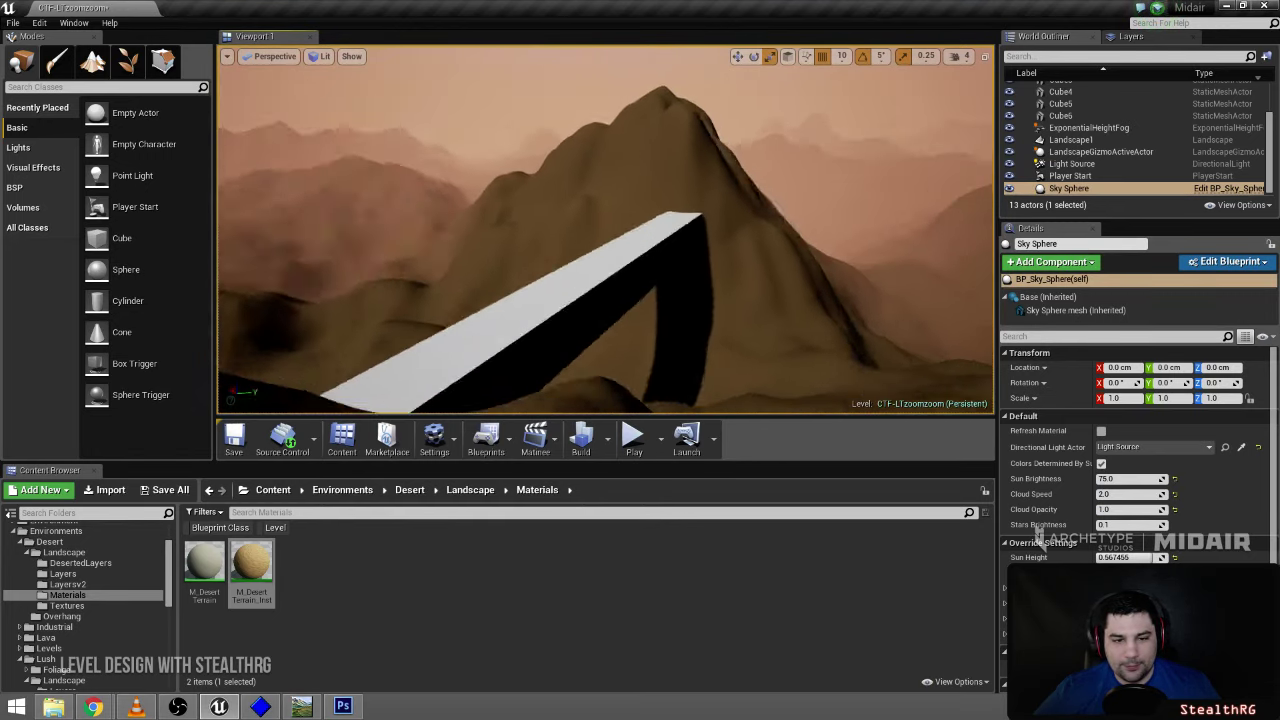
mouse_move(662, 245)
right_mouse_down()
mouse_move(635, 248)
mouse_move(650, 250)
right_mouse_up()
left_click(595, 190)
key("f")
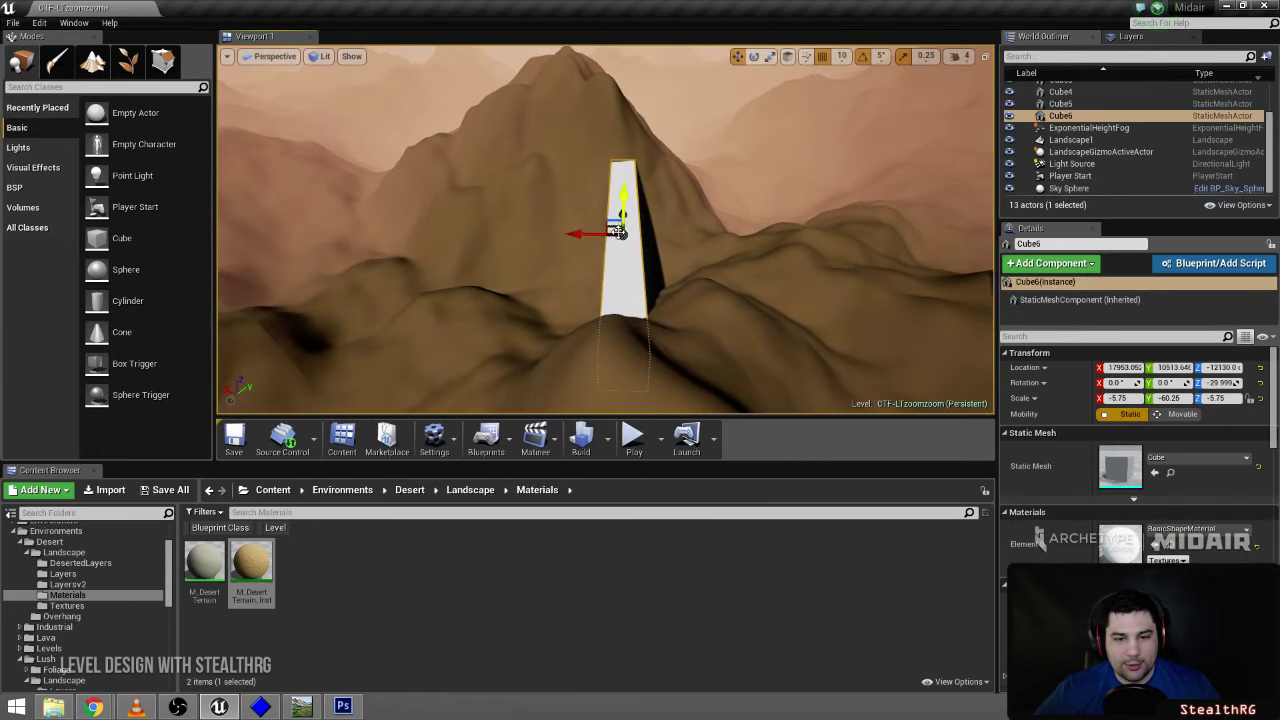
key("e")
key("w")
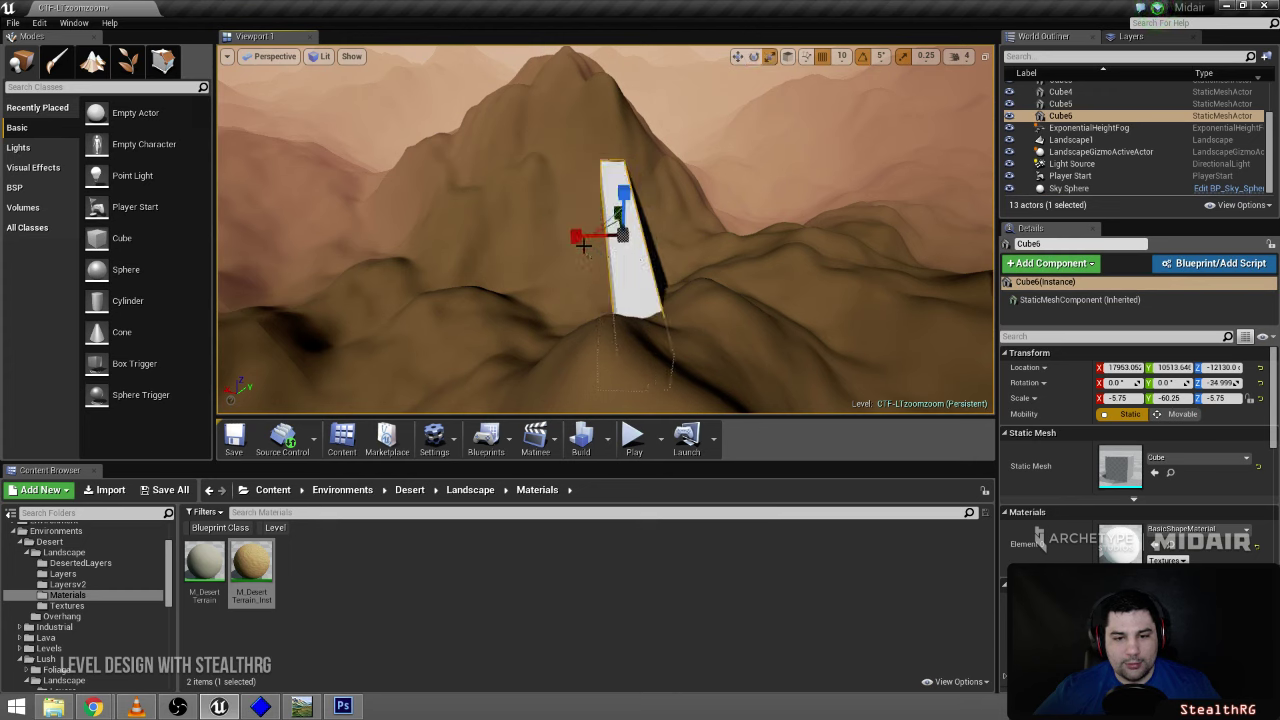
left_click_drag(575, 237, 544, 237)
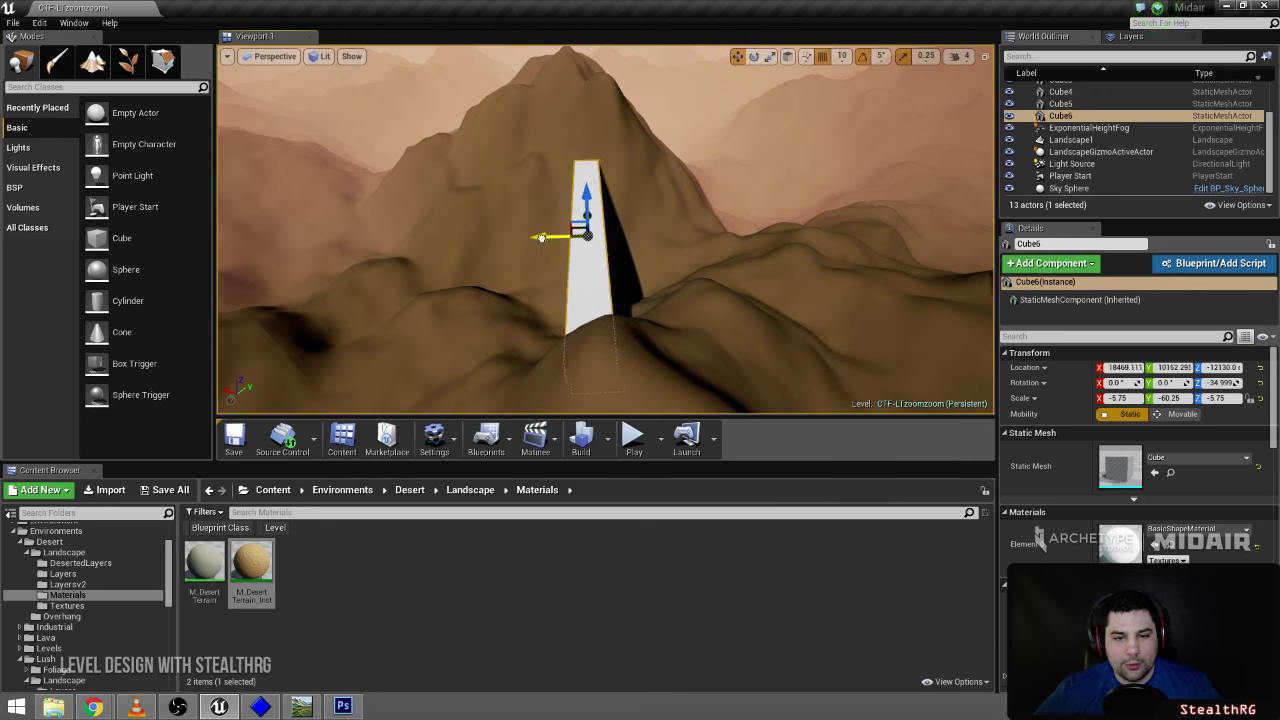
- Turn the beam to about -40° around Z and nudge it sideways to centre it between the hills
key("e")
key("w")
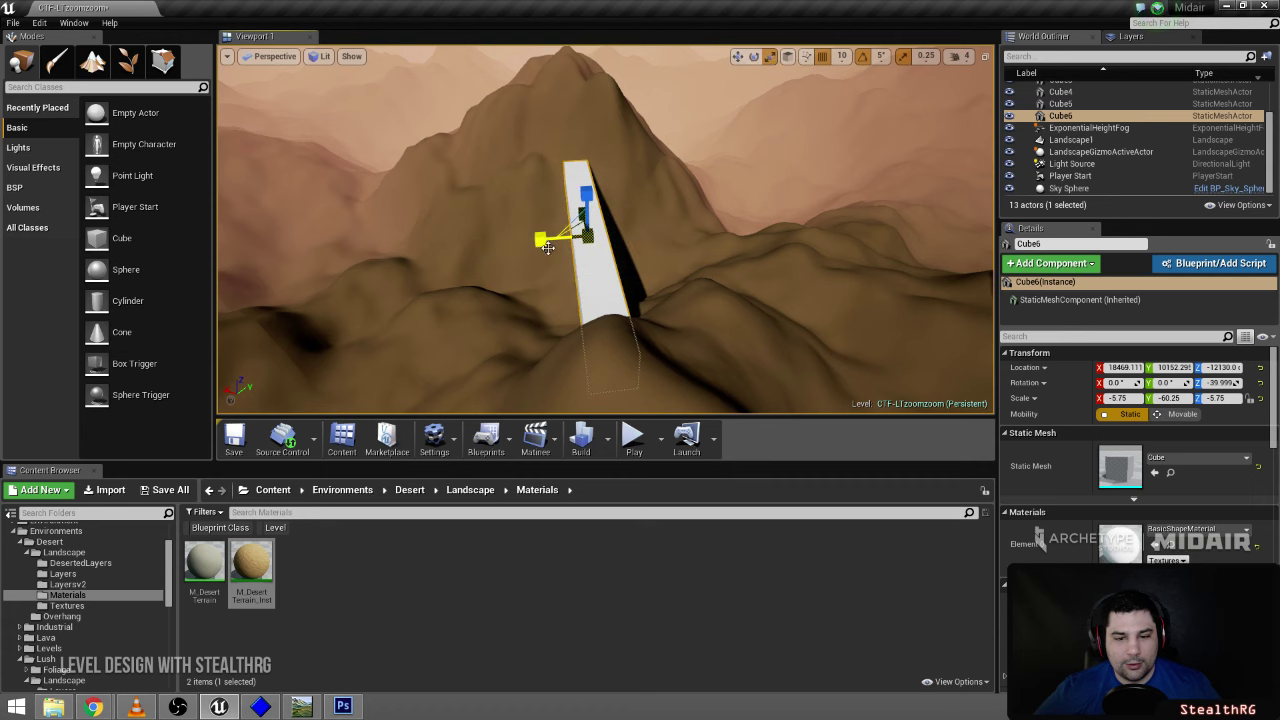
right_click_drag(630, 257, 825, 266)
key("e")
key("r")
key("w")
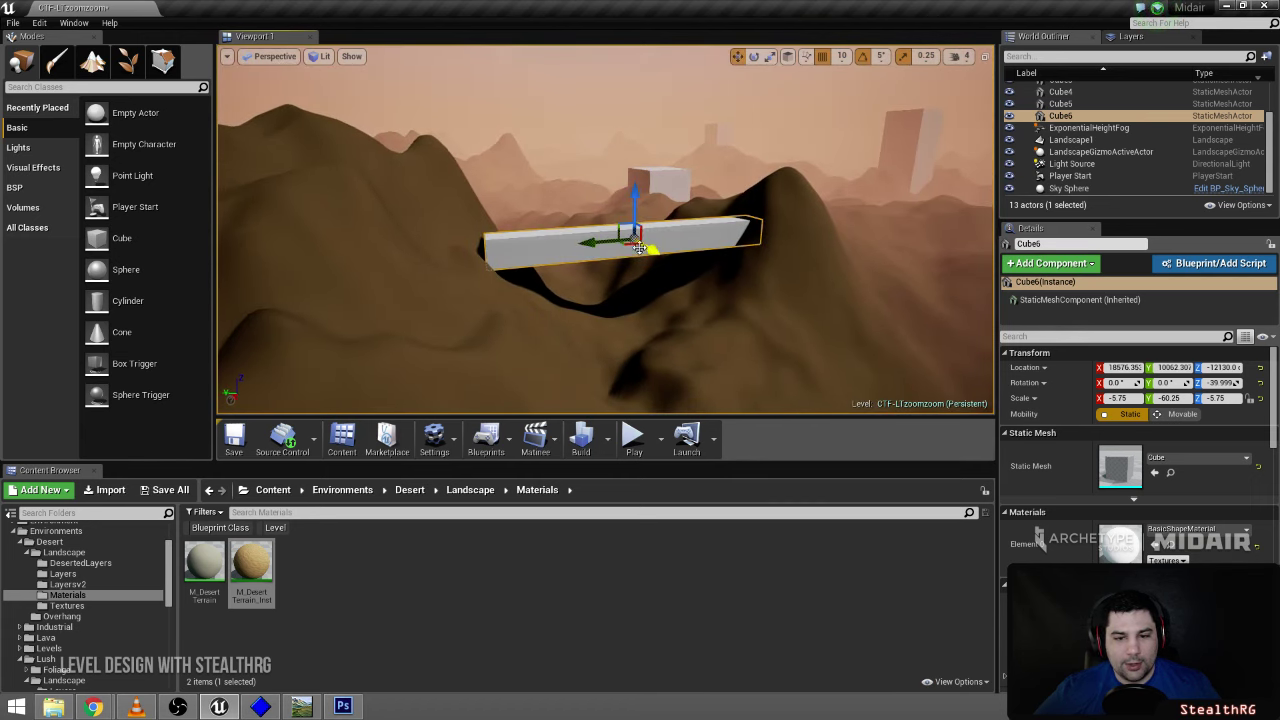
- Extend the beam to a Y scale of -70.5 so both ends sink into the hillsides
key("e")
key("r")
left_click_drag(589, 243, 640, 240)
right_click_drag(548, 312, 600, 322)
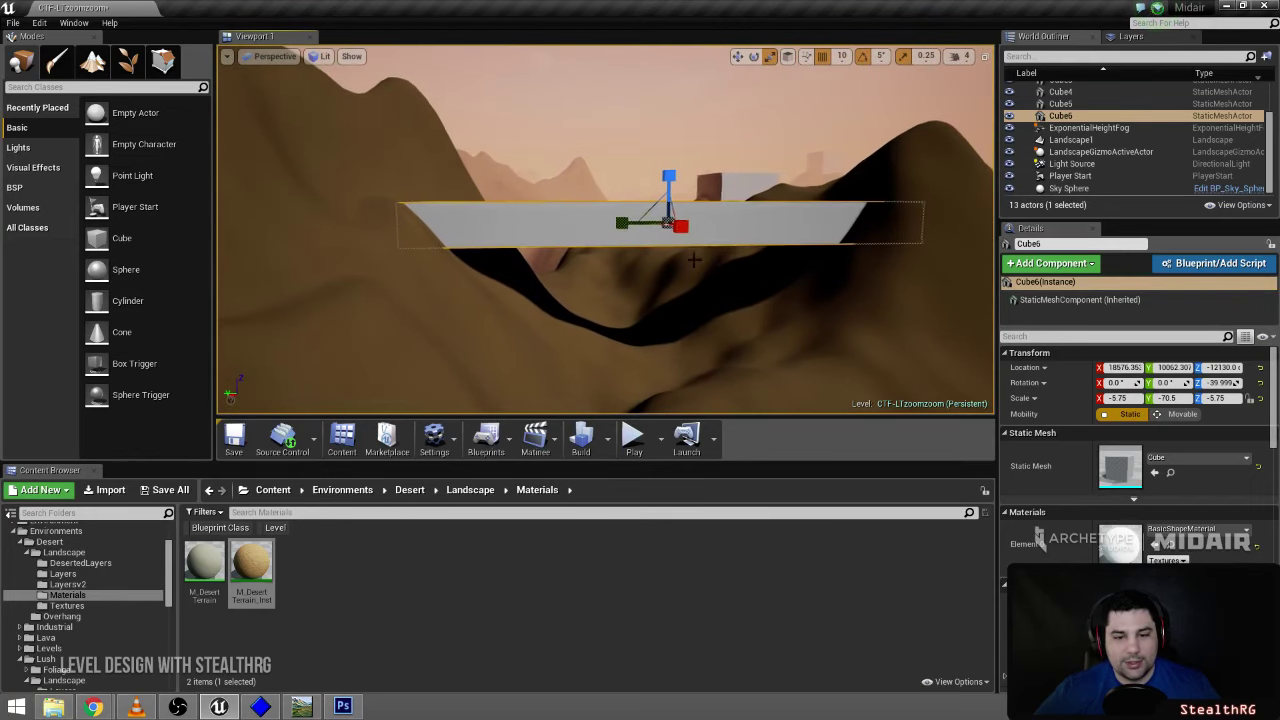
- Thin the beam to a Z scale of about -2.25, deselect it, and examine the bridge from a distance
left_click_drag(668, 177, 648, 257)
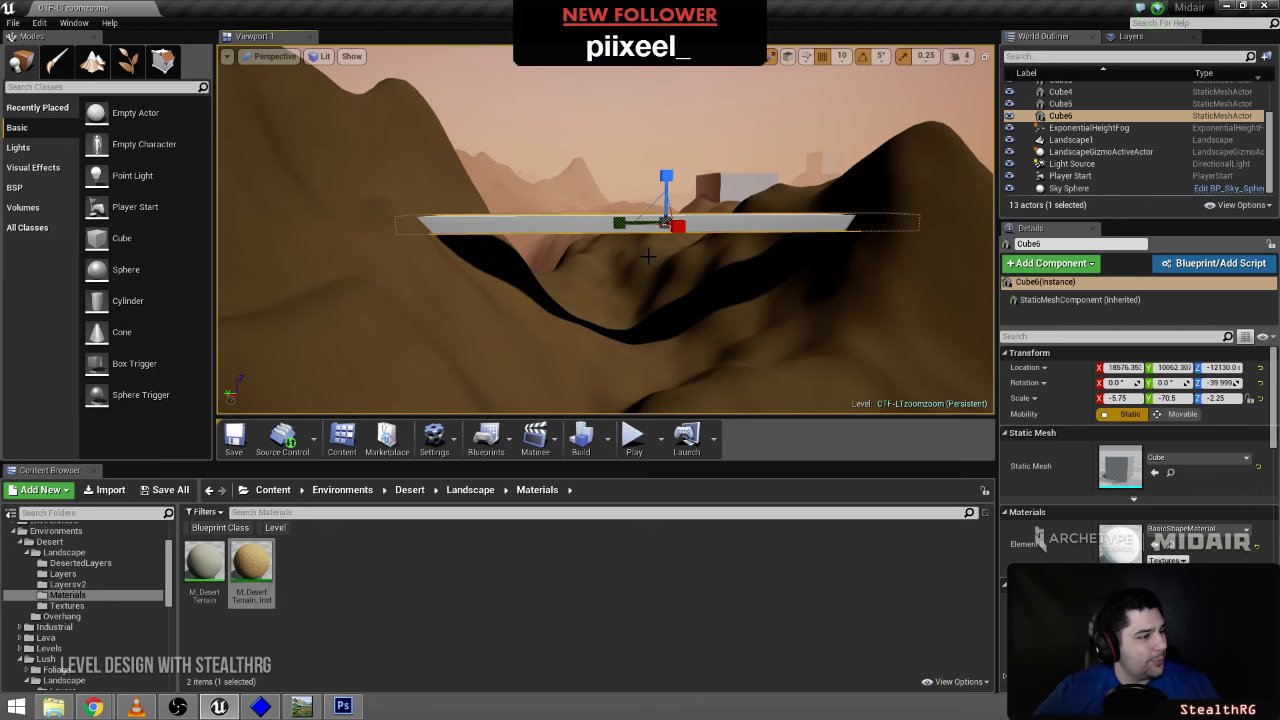
mouse_move(648, 257)
right_mouse_down()
mouse_move(645, 225)
mouse_move(540, 290)
mouse_move(645, 257)
right_mouse_up()
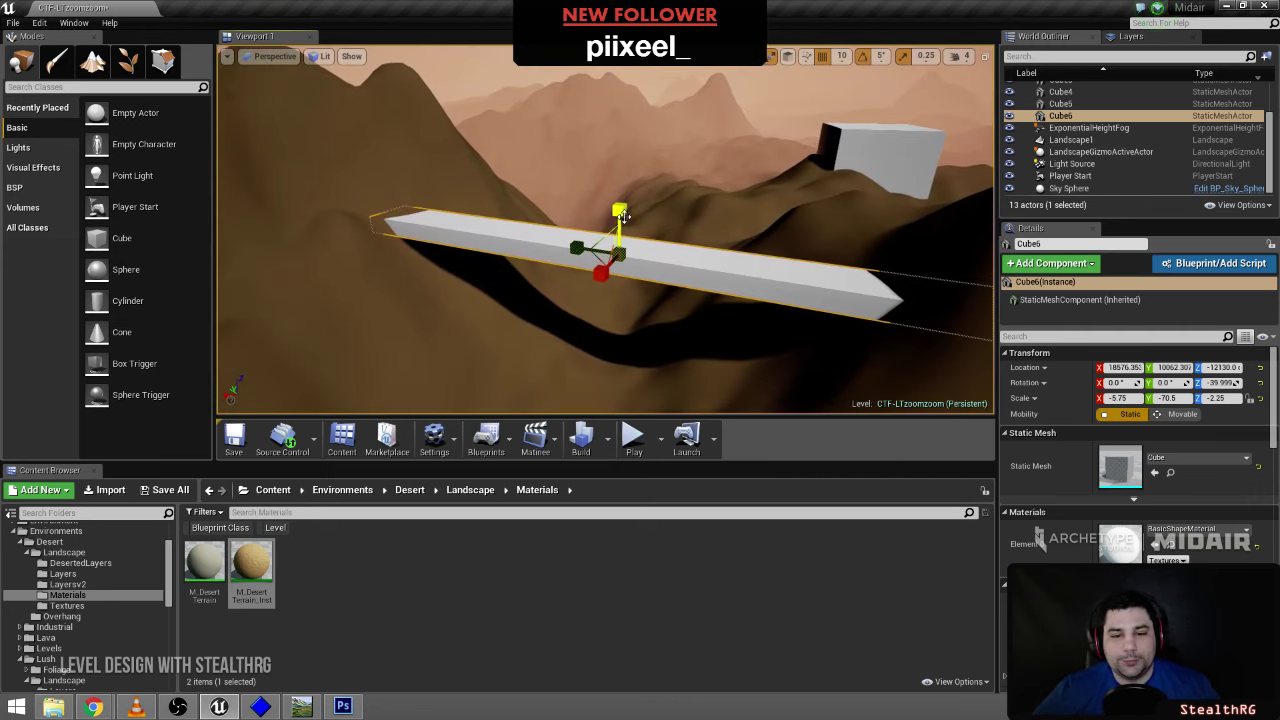
left_click_drag(624, 217, 624, 195)
right_click_drag(624, 210, 650, 195)
left_click(640, 150)
mouse_move(640, 150)
right_mouse_down()
mouse_move(730, 175)
mouse_move(650, 160)
mouse_move(665, 145)
mouse_move(621, 152)
right_mouse_up()
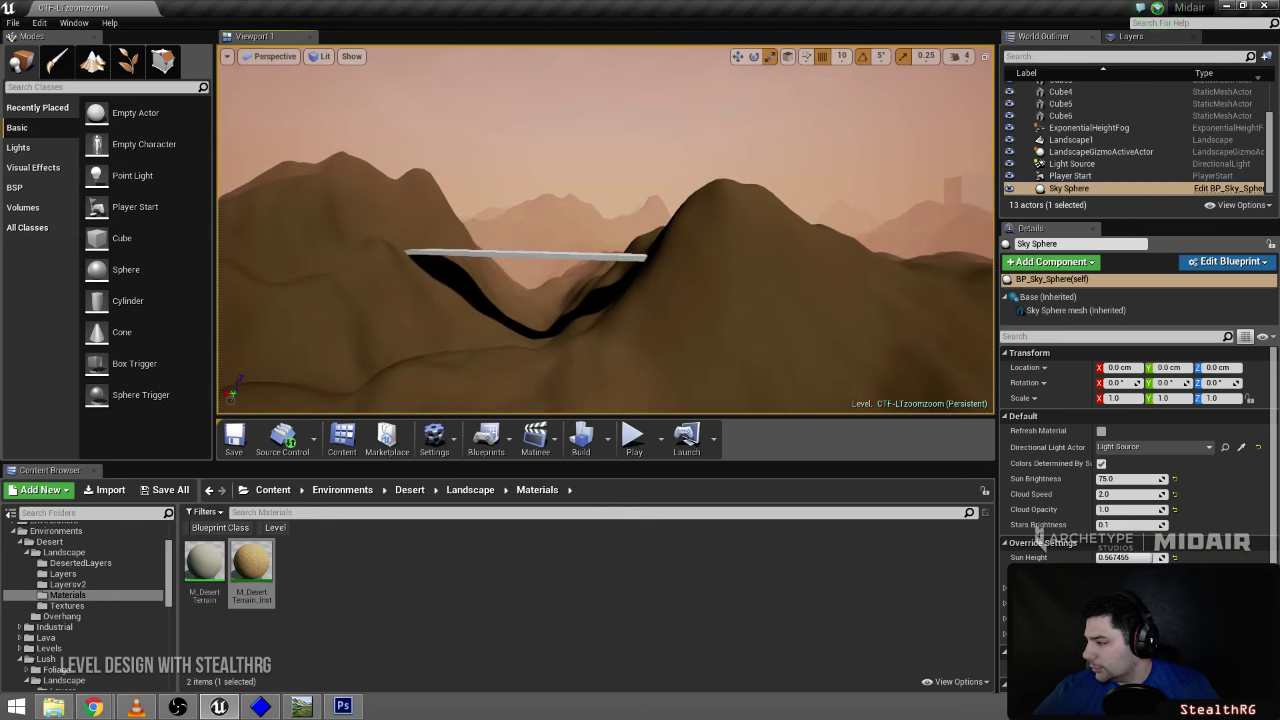
right_click_drag(655, 207, 625, 207)
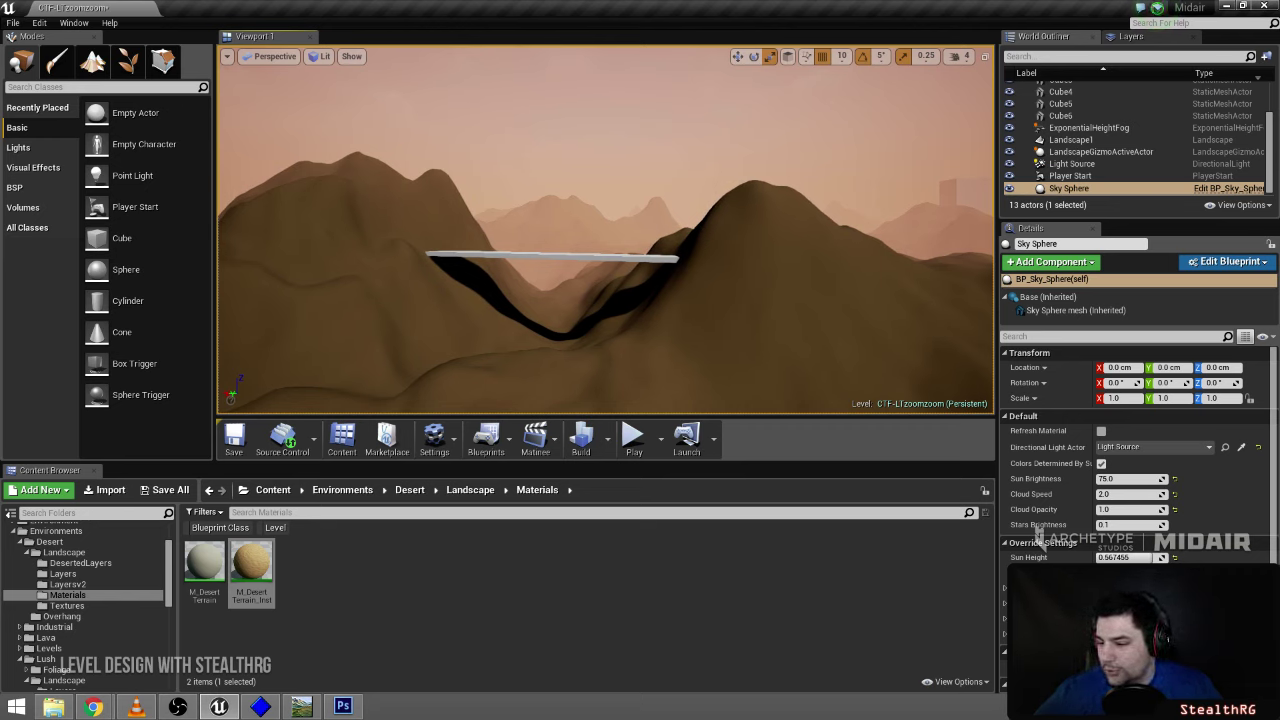
- Start a playtest standing on the bridge between the two hills and switch it to full screen
key("w")
right_click_drag(625, 207, 700, 208)
key("a")
key("s")
right_click_drag(576, 222, 588, 223)
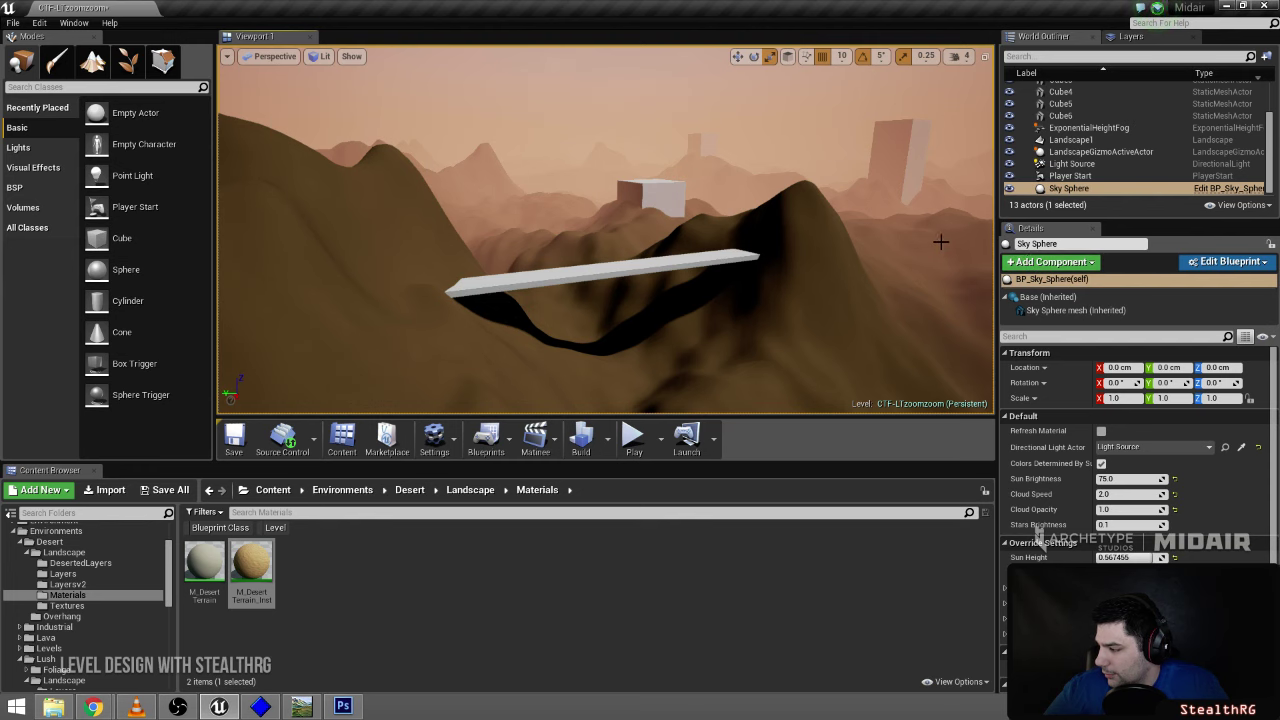
right_click_drag(866, 312, 960, 310)
key("w")
right_click_drag(838, 347, 838, 347)
left_click(634, 437)
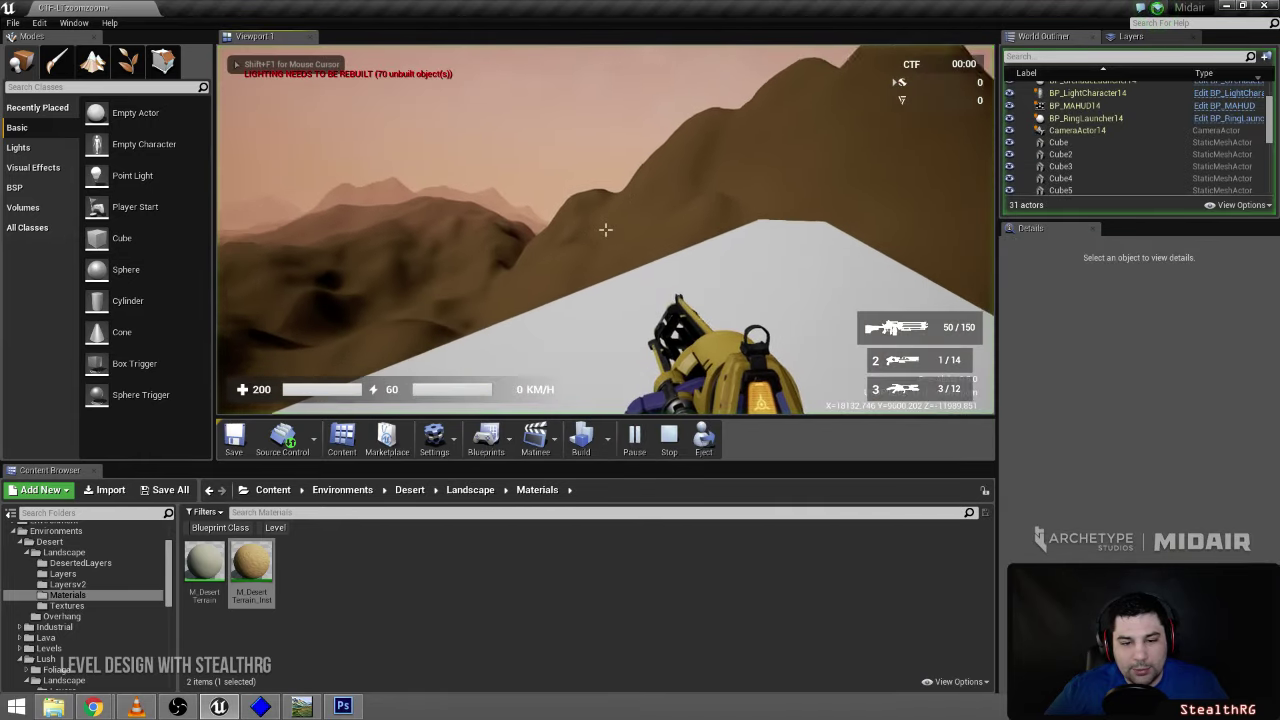
key("F11")
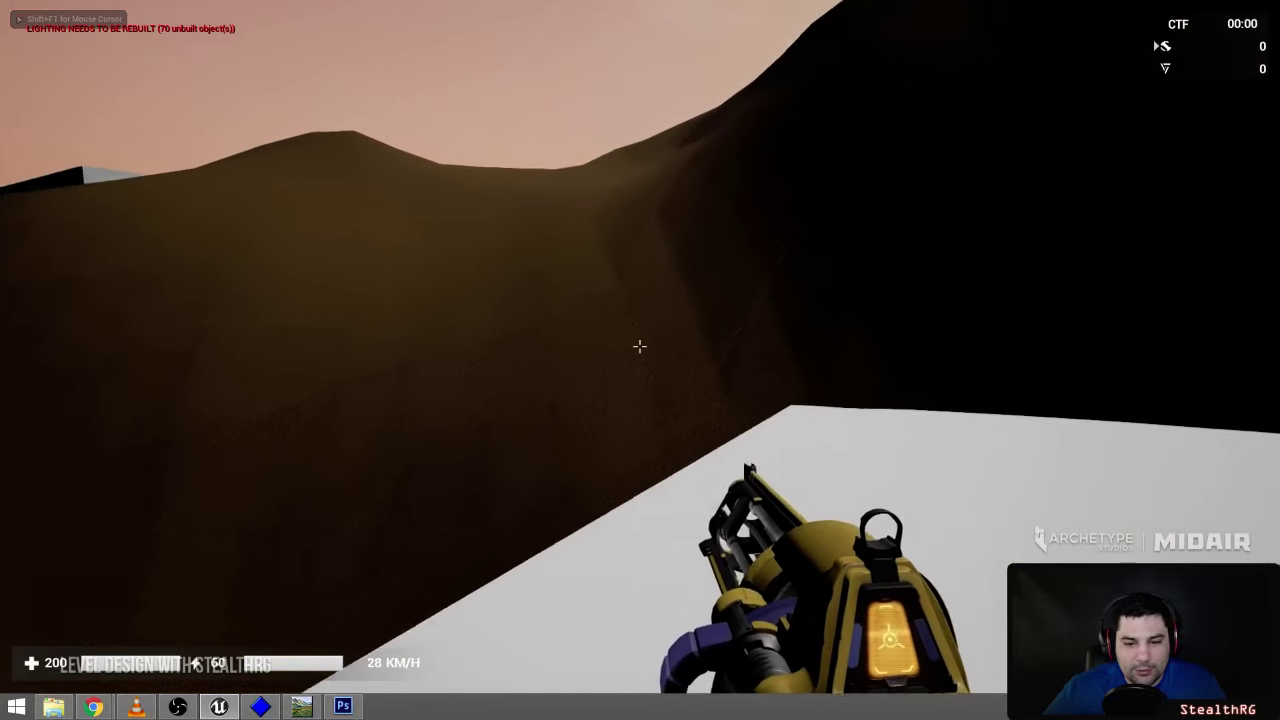
- Fire test shots from the bridge at the dark hillside beyond its end
left_click(640, 346)
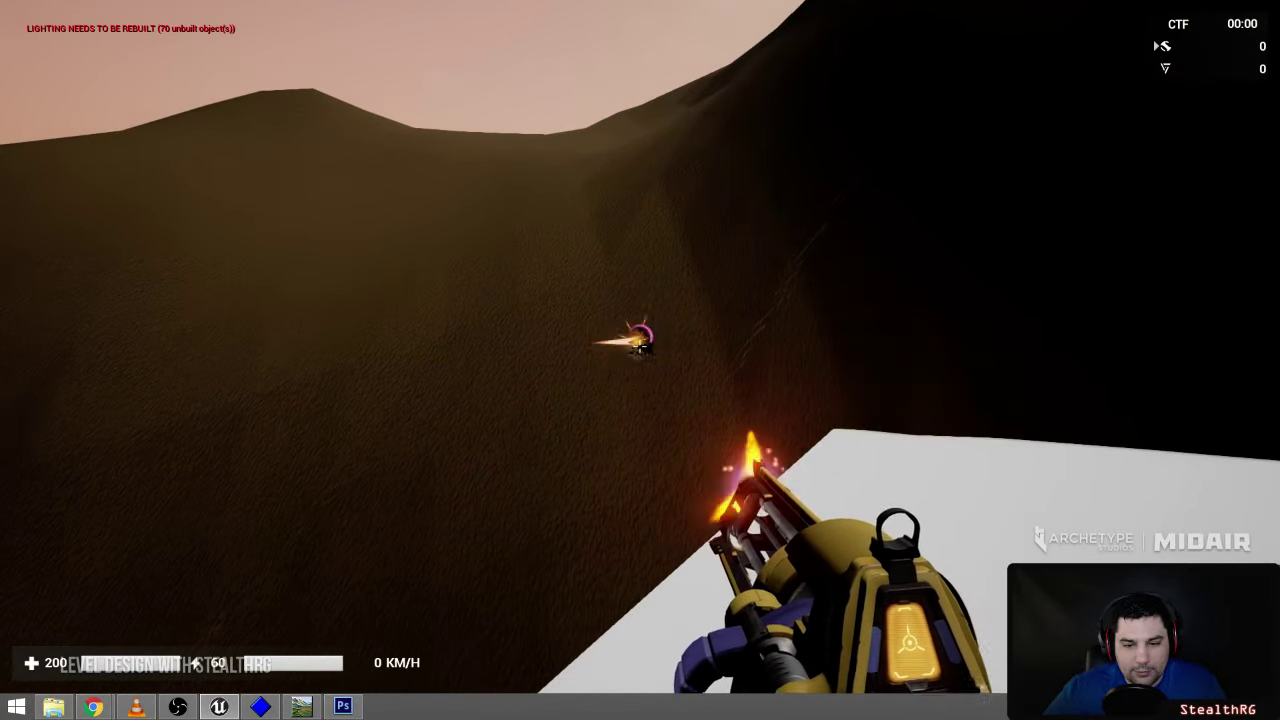
left_click_drag(640, 346, 640, 346)
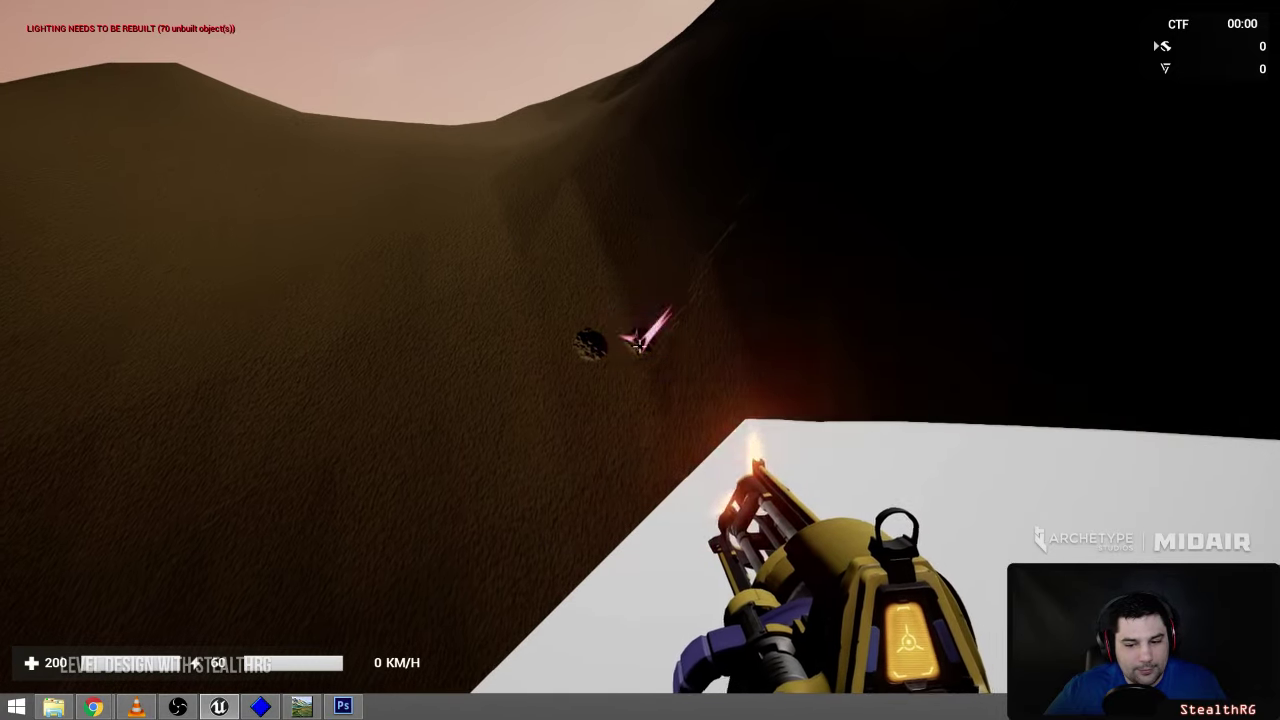
left_click(640, 346)
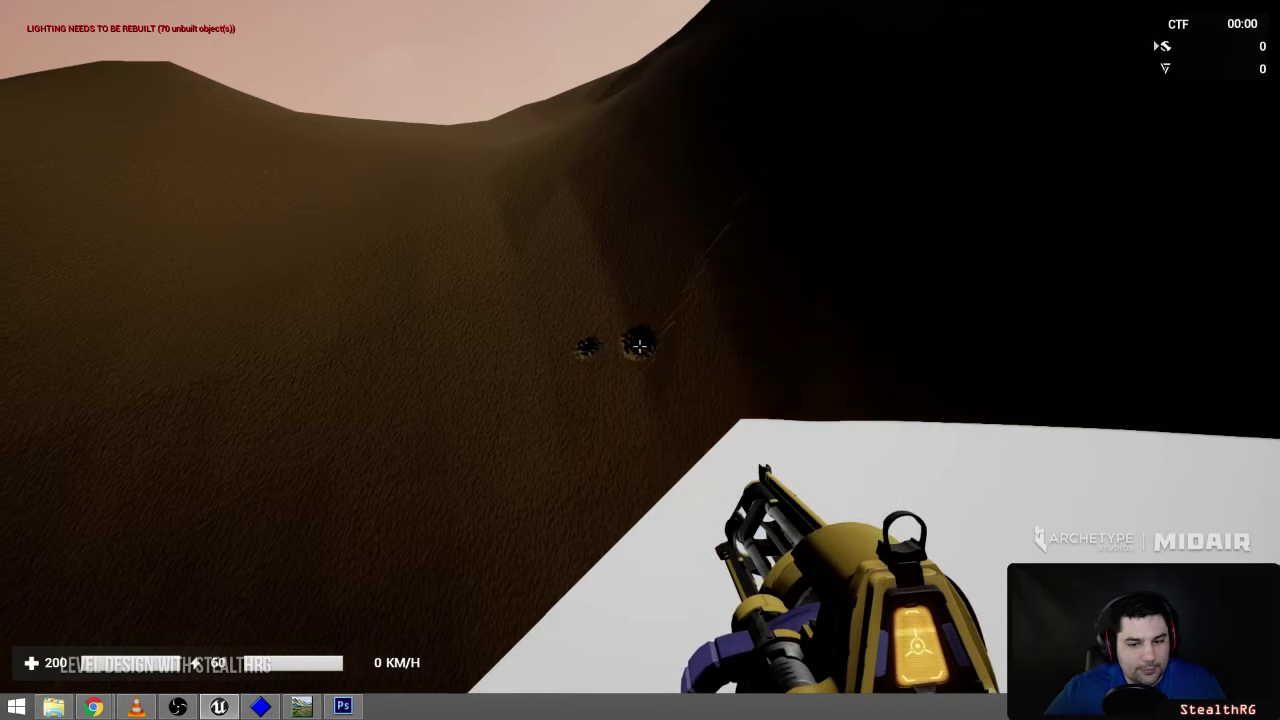
left_click(640, 346)
key("g")
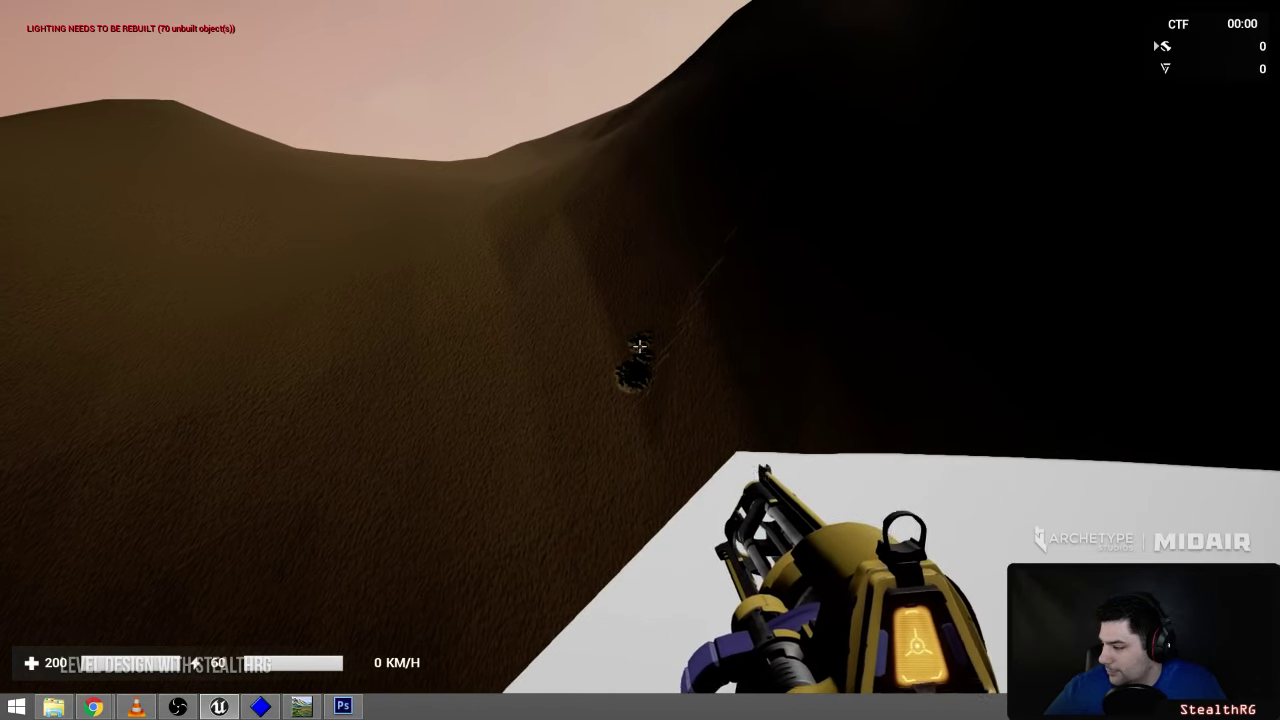
left_click_drag(640, 346, 640, 346)
scroll(640, 346, "down", 1)
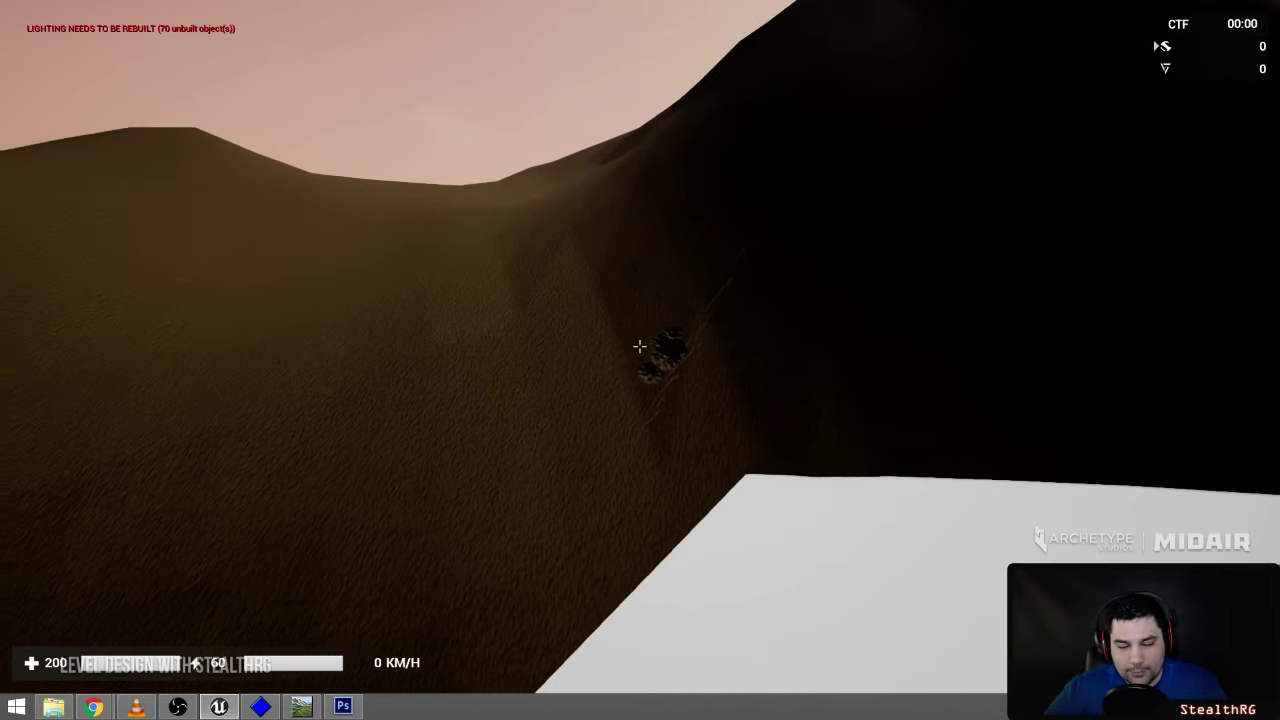
- Look along the bridge, fire into the valley, jet towards the adjoining hill with the second weapon, and end the playtest
key("w")
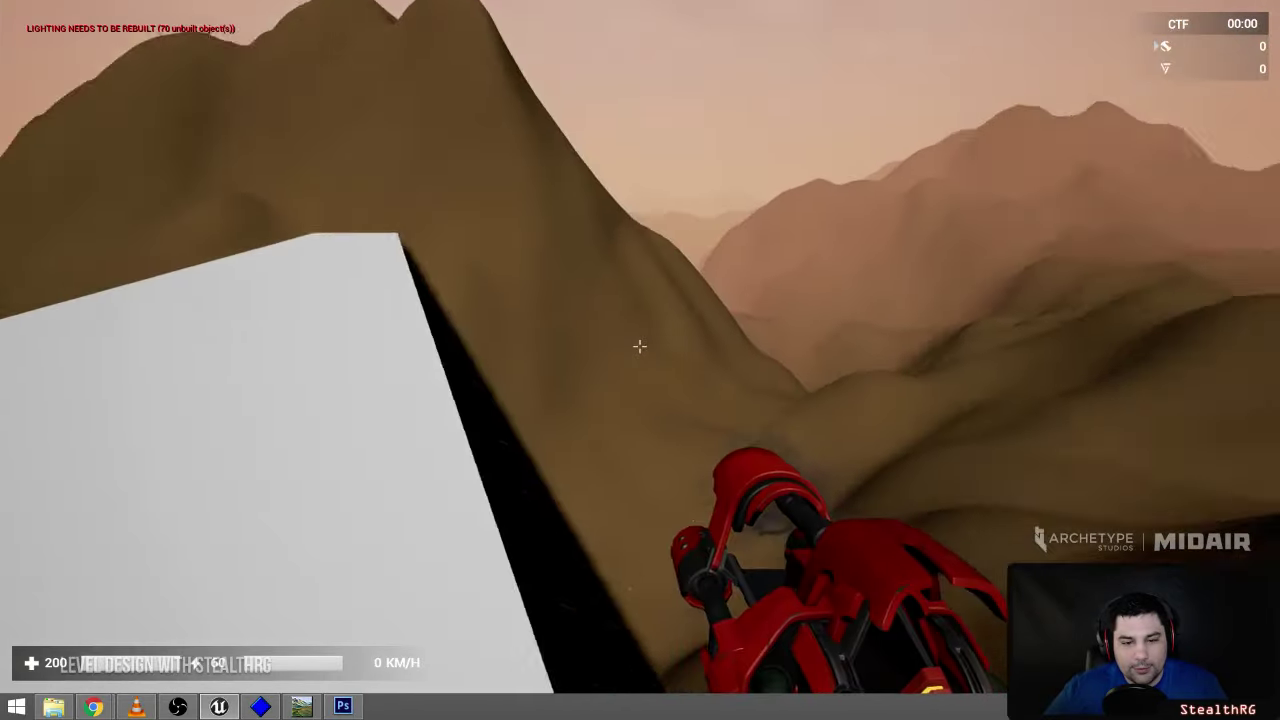
left_click(640, 345)
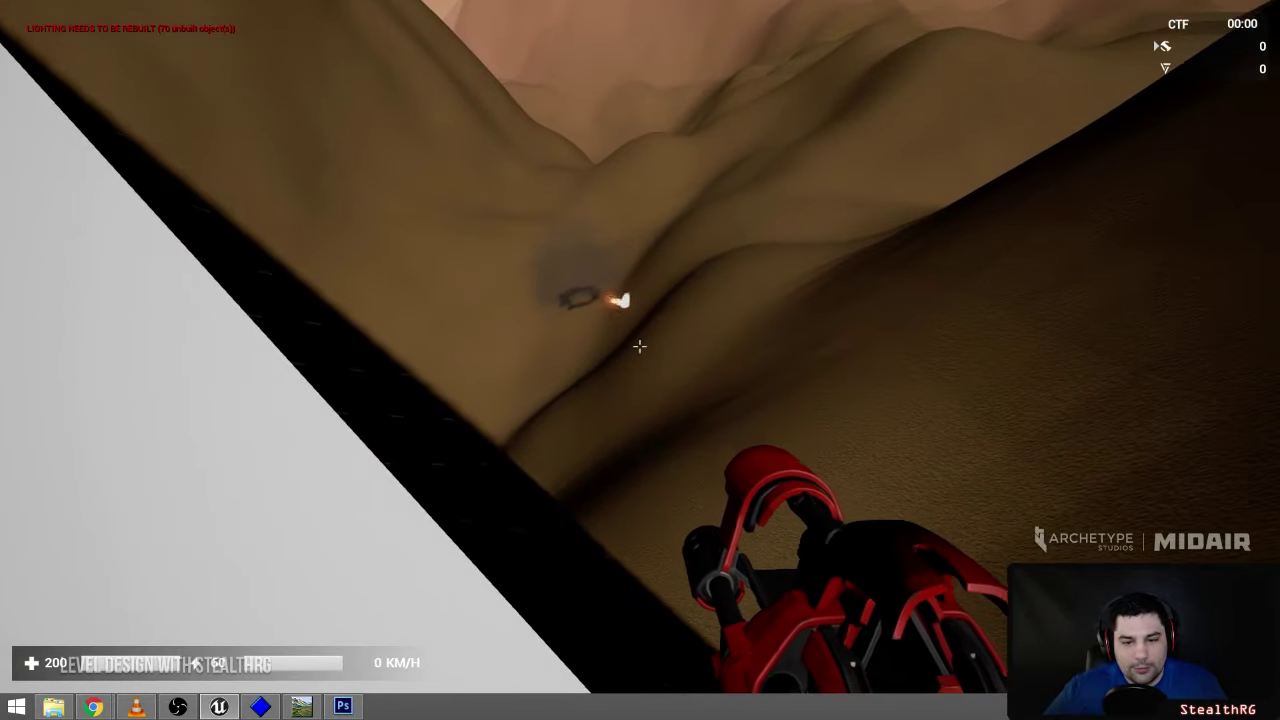
key("2")
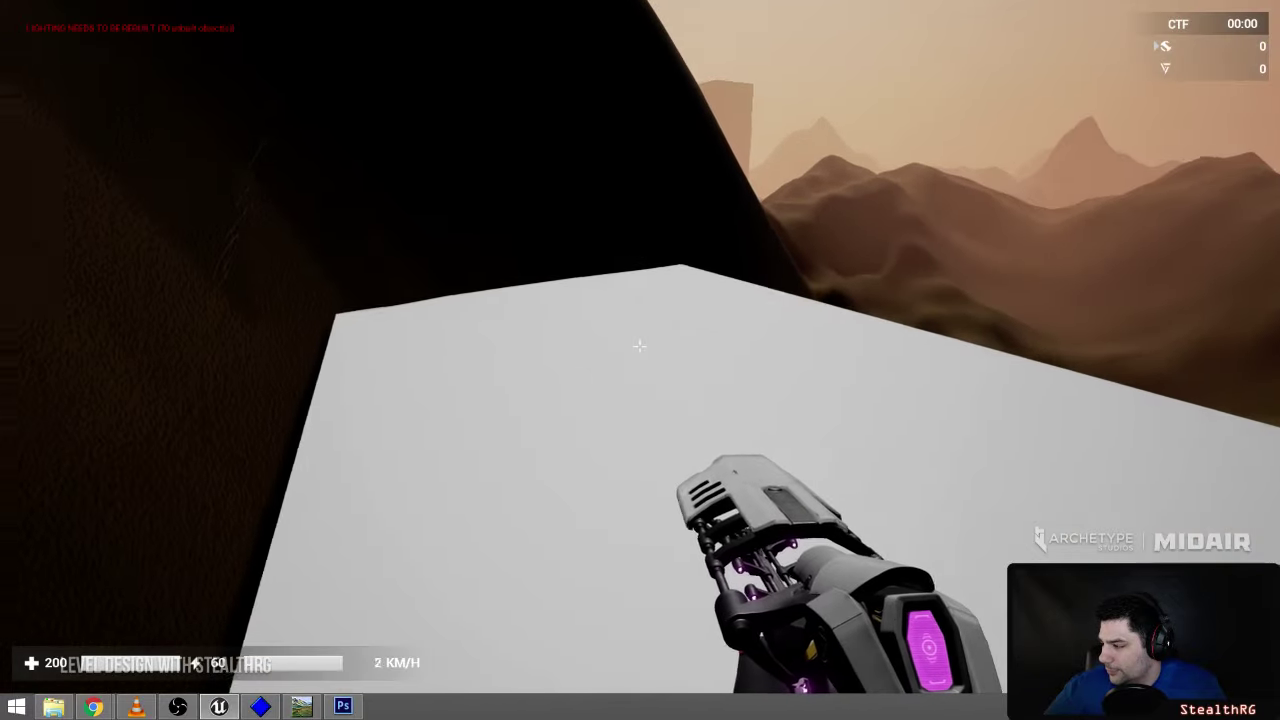
key("w")
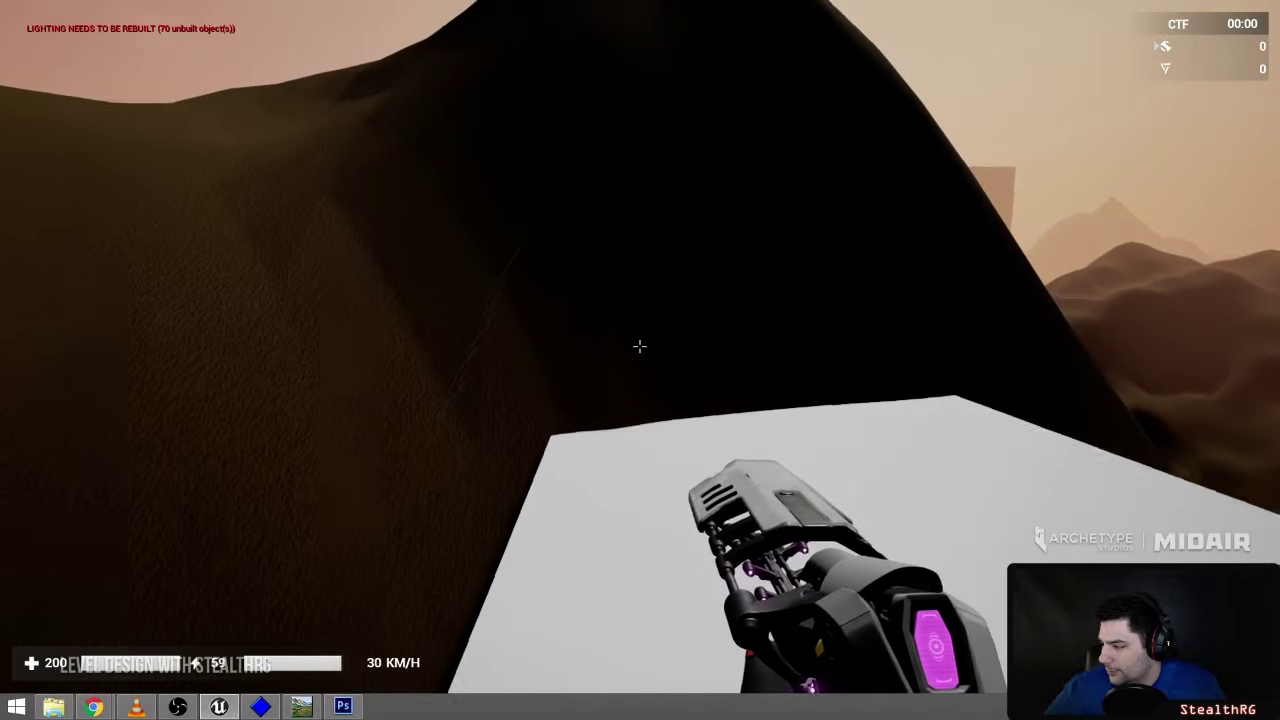
right_click(640, 346)
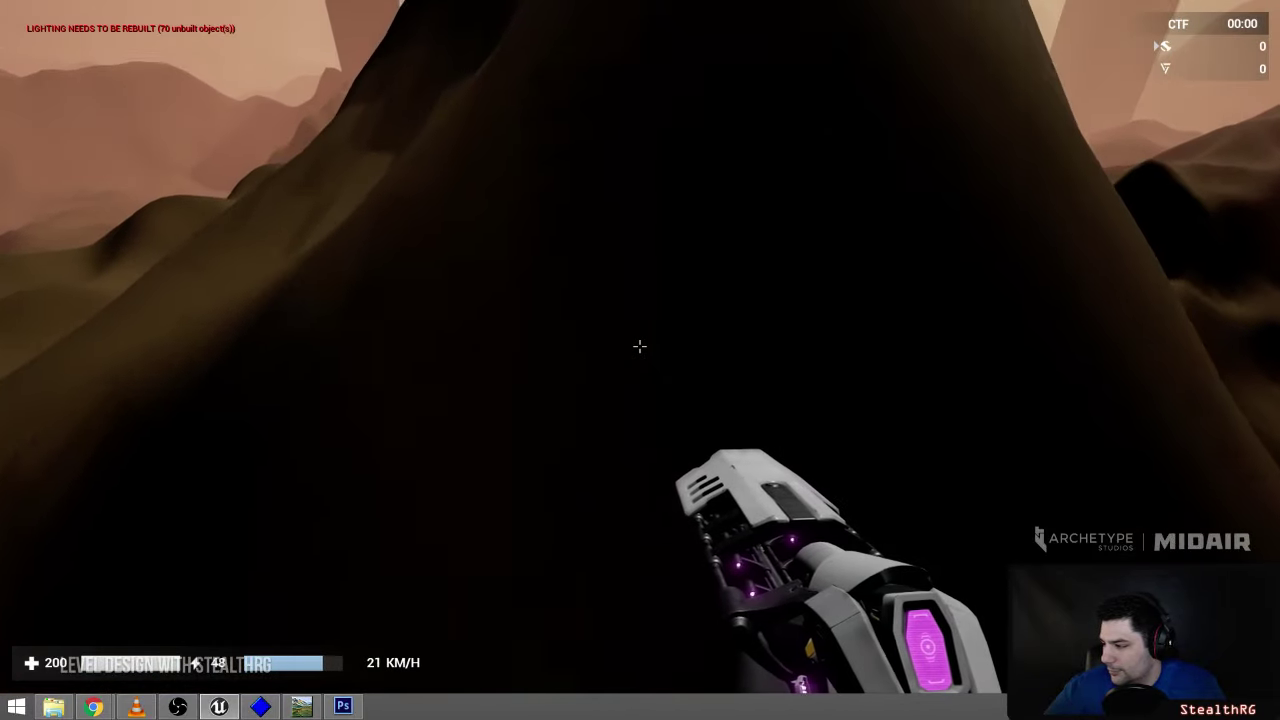
key("Escape")
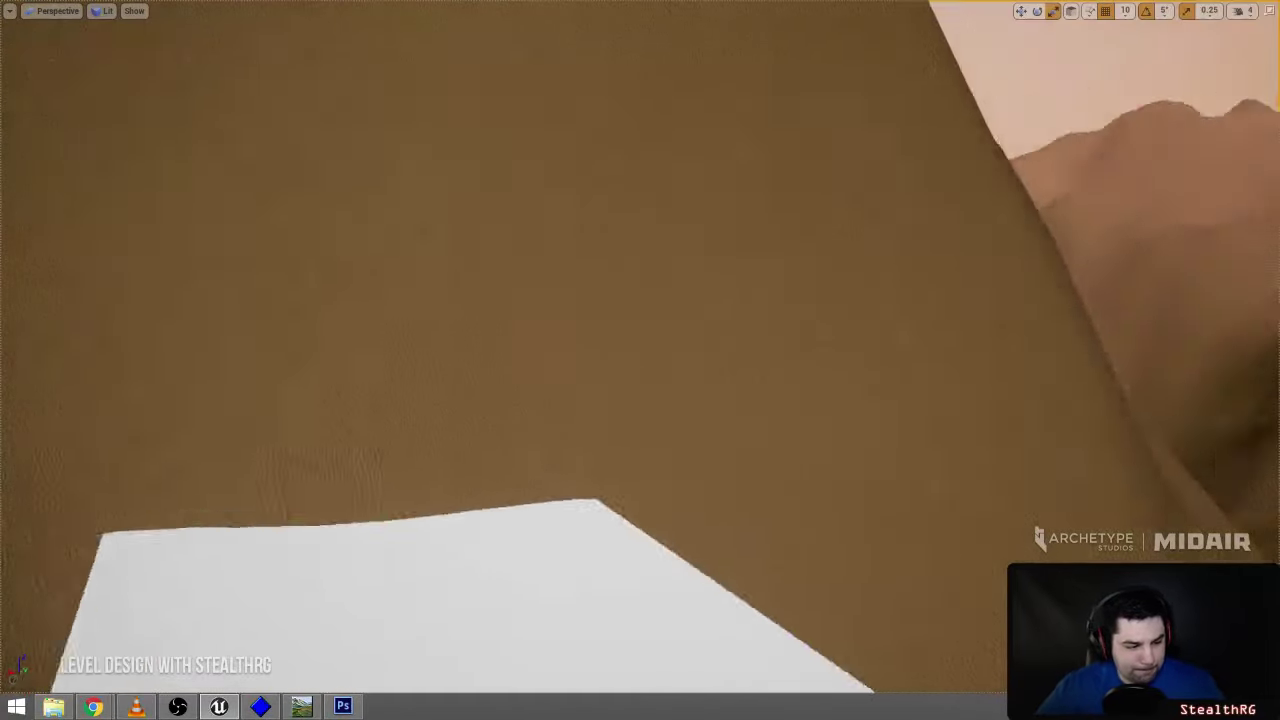
- Examine the bridge, both hills and the surrounding blockout cubes from several distances and angles
right_click_drag(640, 360, 1040, 350)
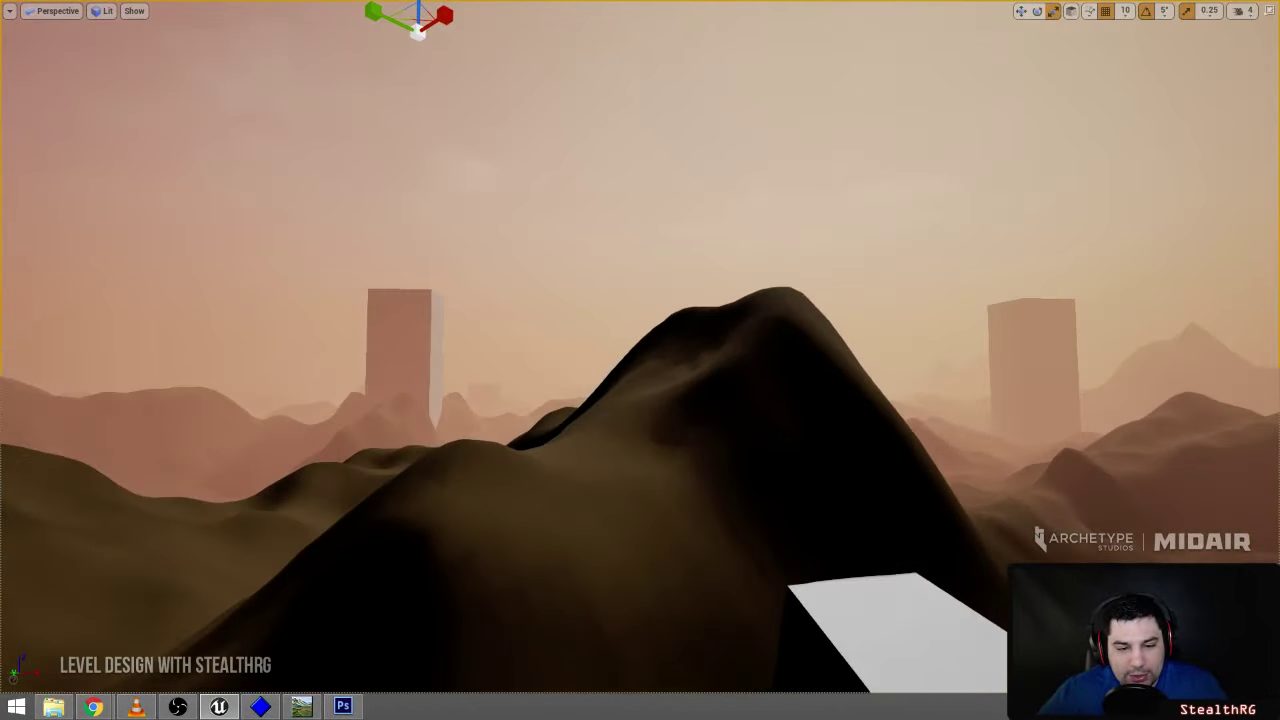
right_click_drag(640, 360, 650, 213)
right_click_drag(437, 287, 416, 310)
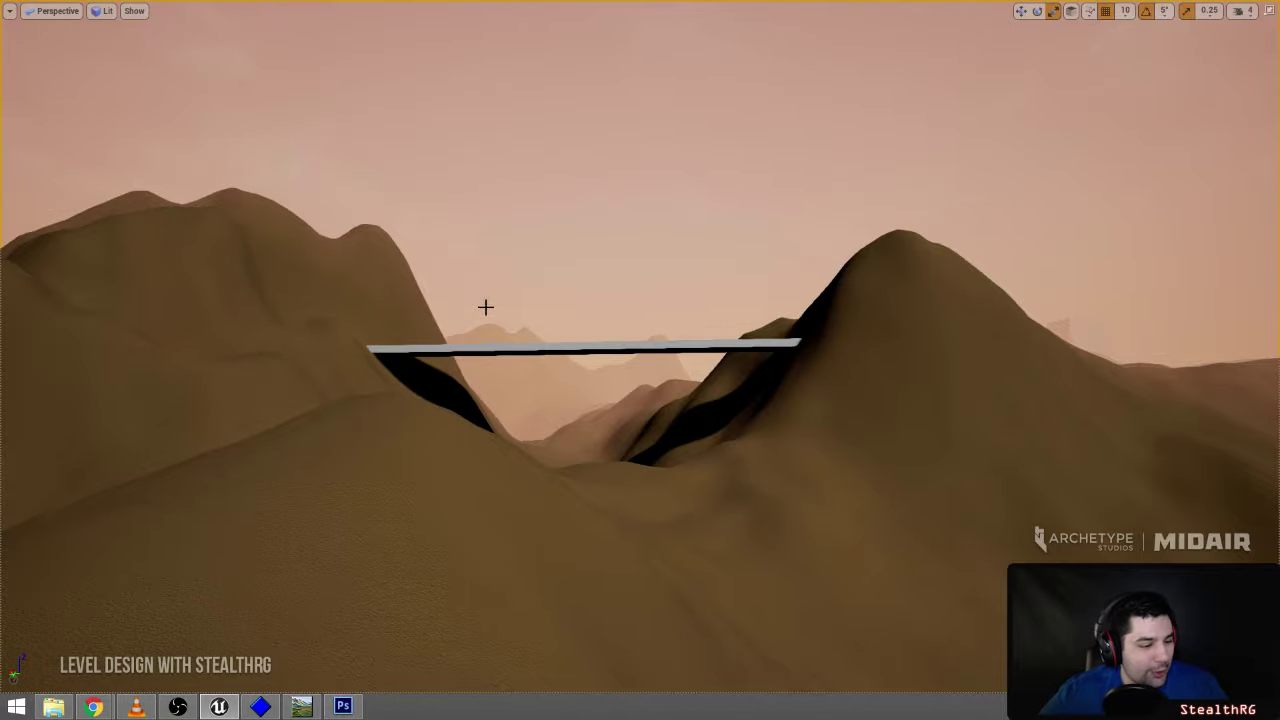
key("w")
right_click_drag(485, 307, 535, 347)
key("s")
key("a")
key("w")
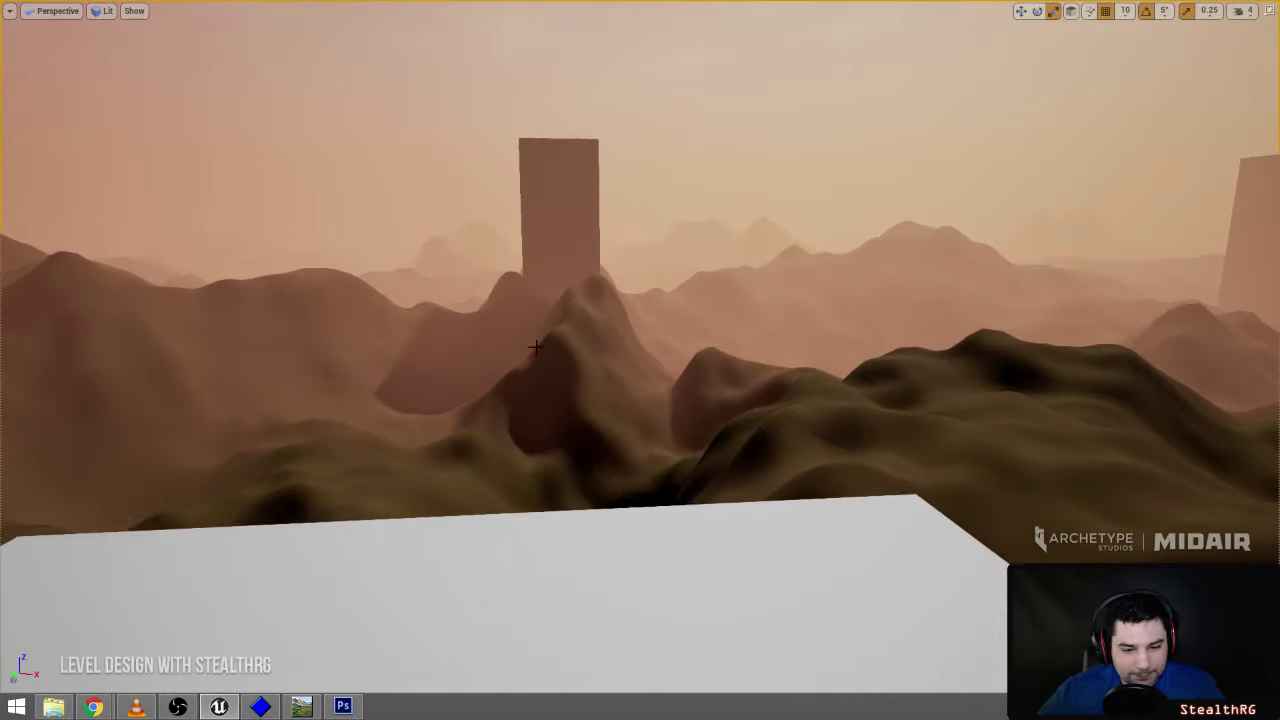
- Playtest on the white cube platform, turn to view the surrounding hills, and end the session
key("alt+p")
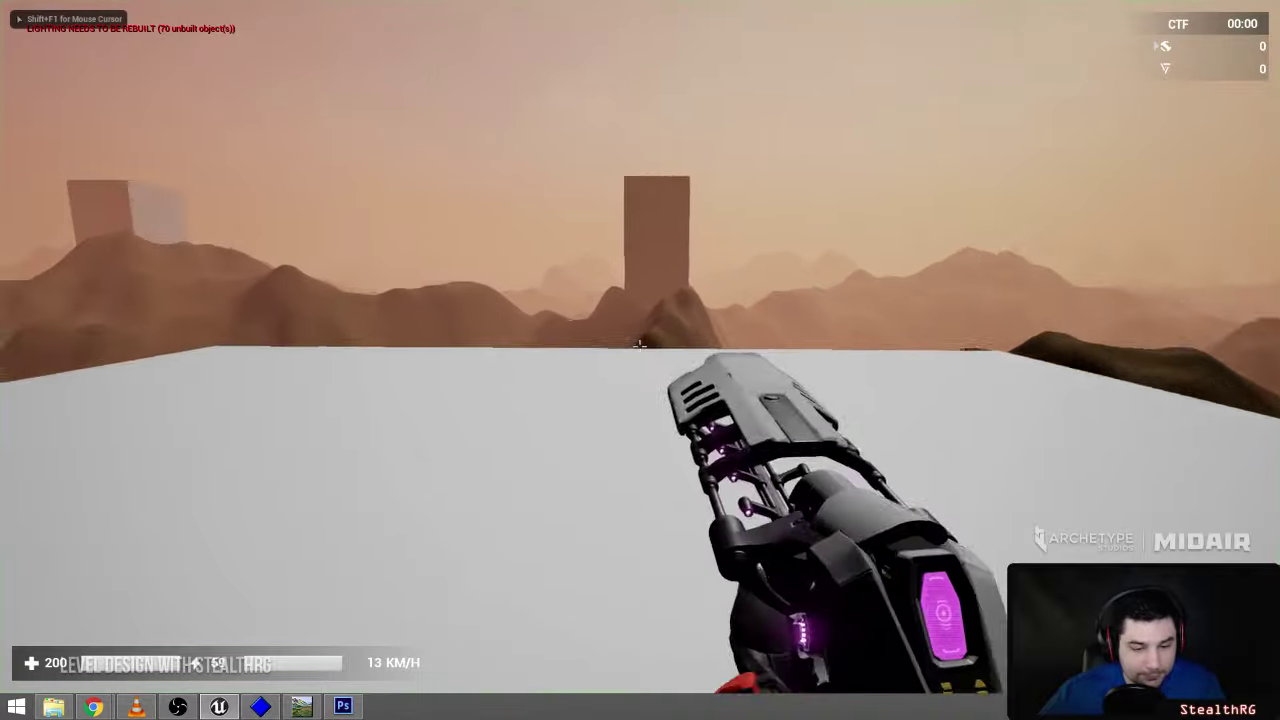
key("w")
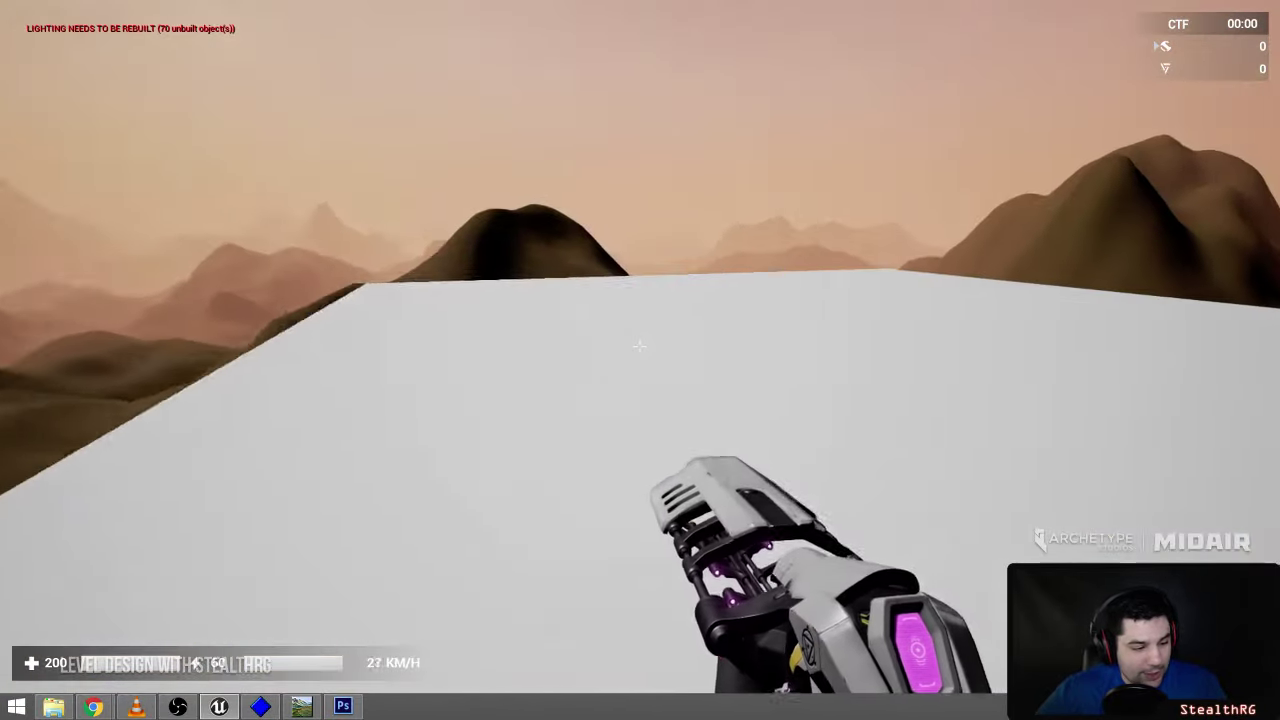
key("shift+F1")
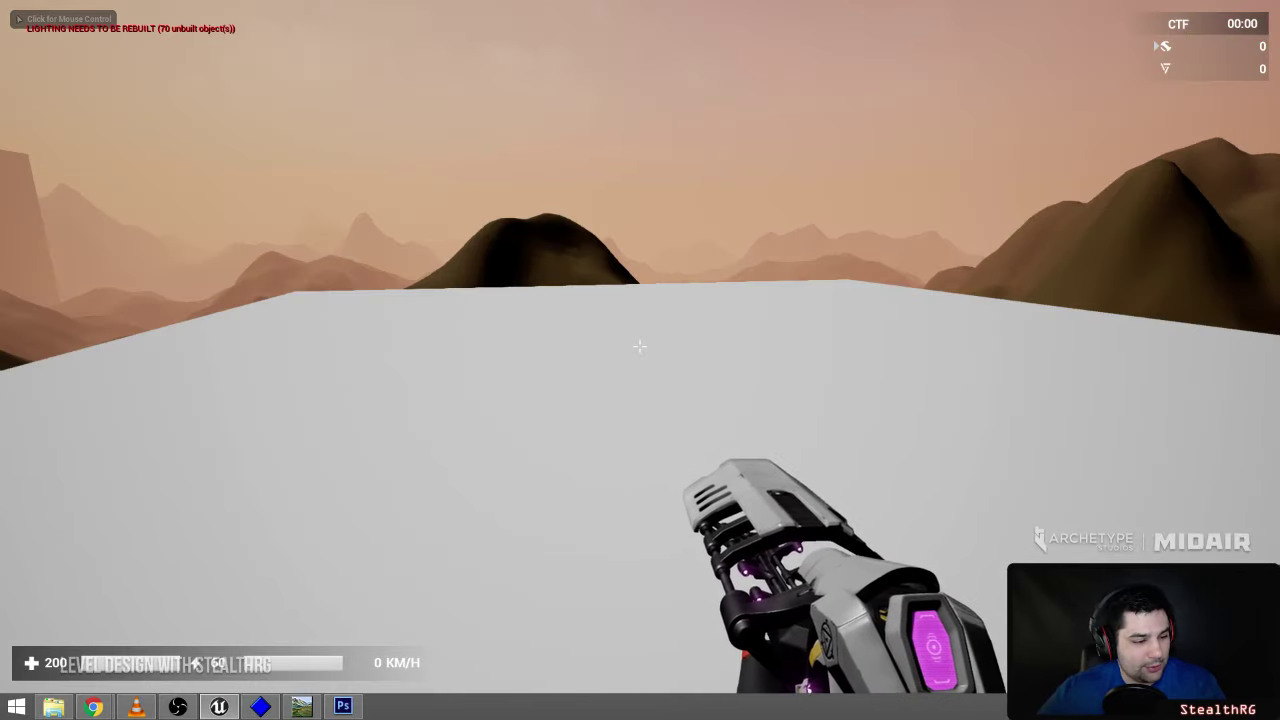
key("Escape")
- Playtest jetting from the white cube platform over to the bridge, firing on the way, and end the session at the hillside
key("w")
right_click_drag(987, 380, 930, 331)
key("w")
key("s")
key("w")
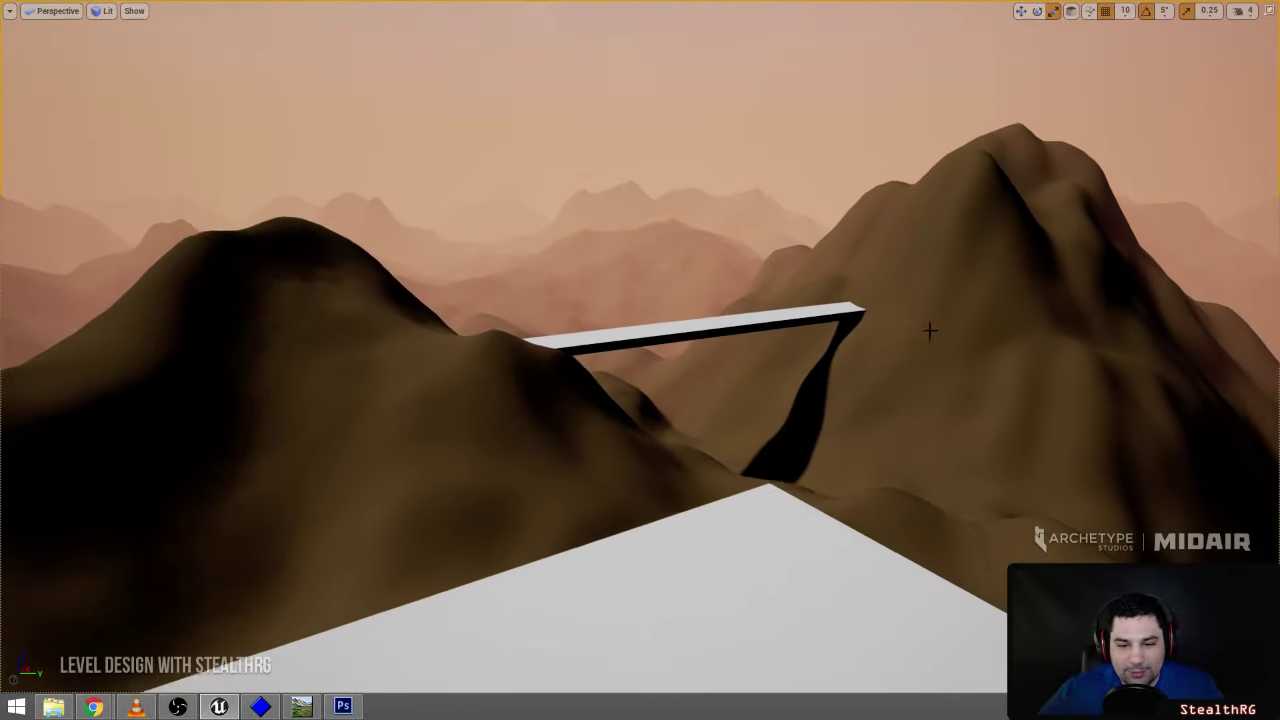
key("alt+p")
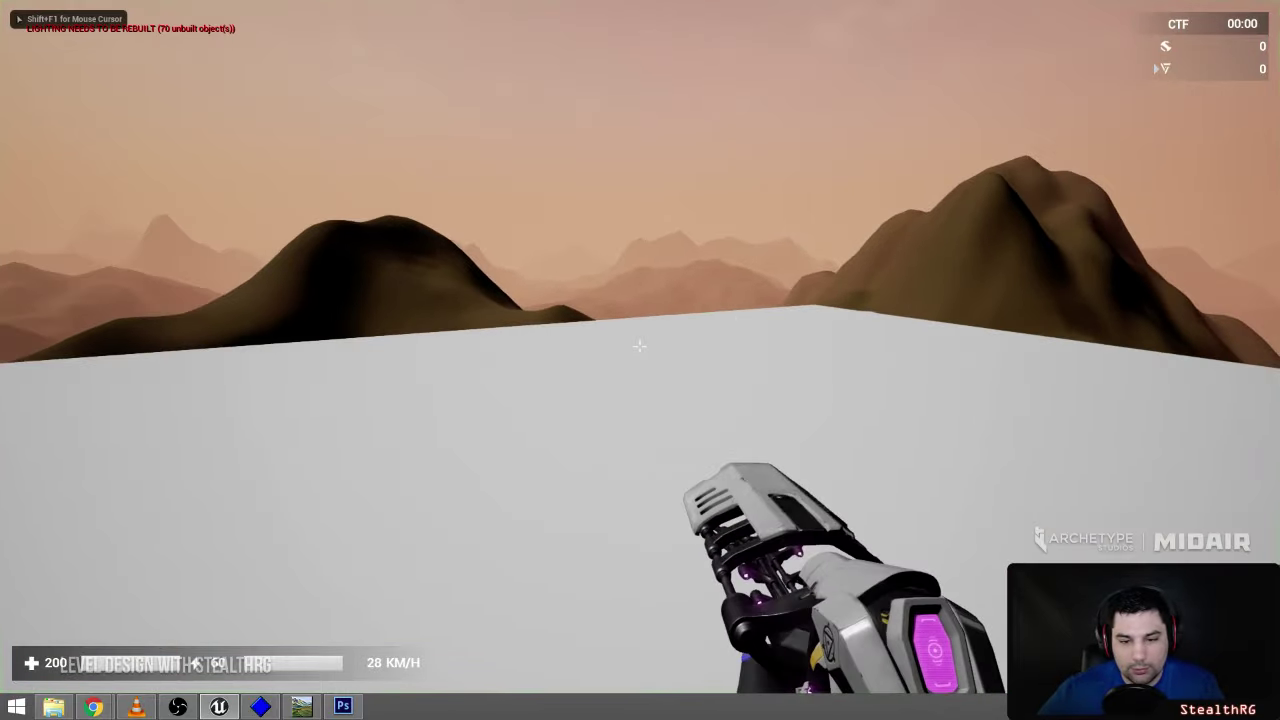
key("w")
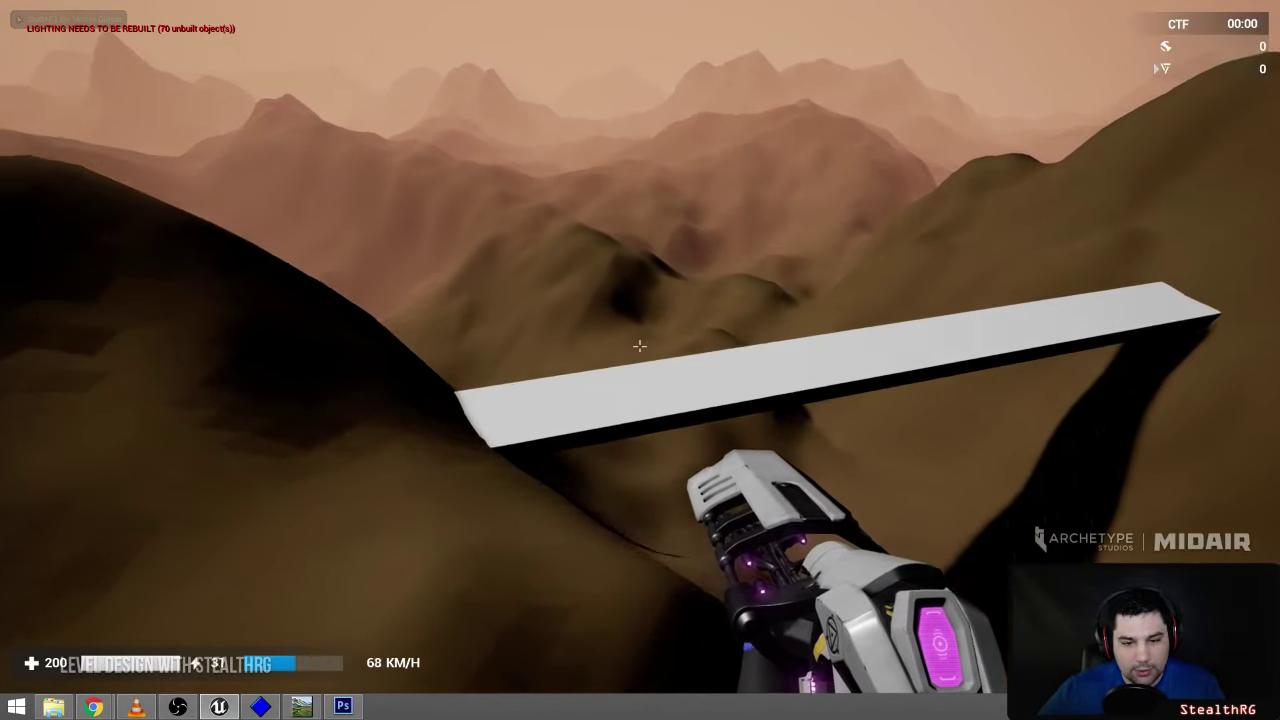
left_click(640, 346)
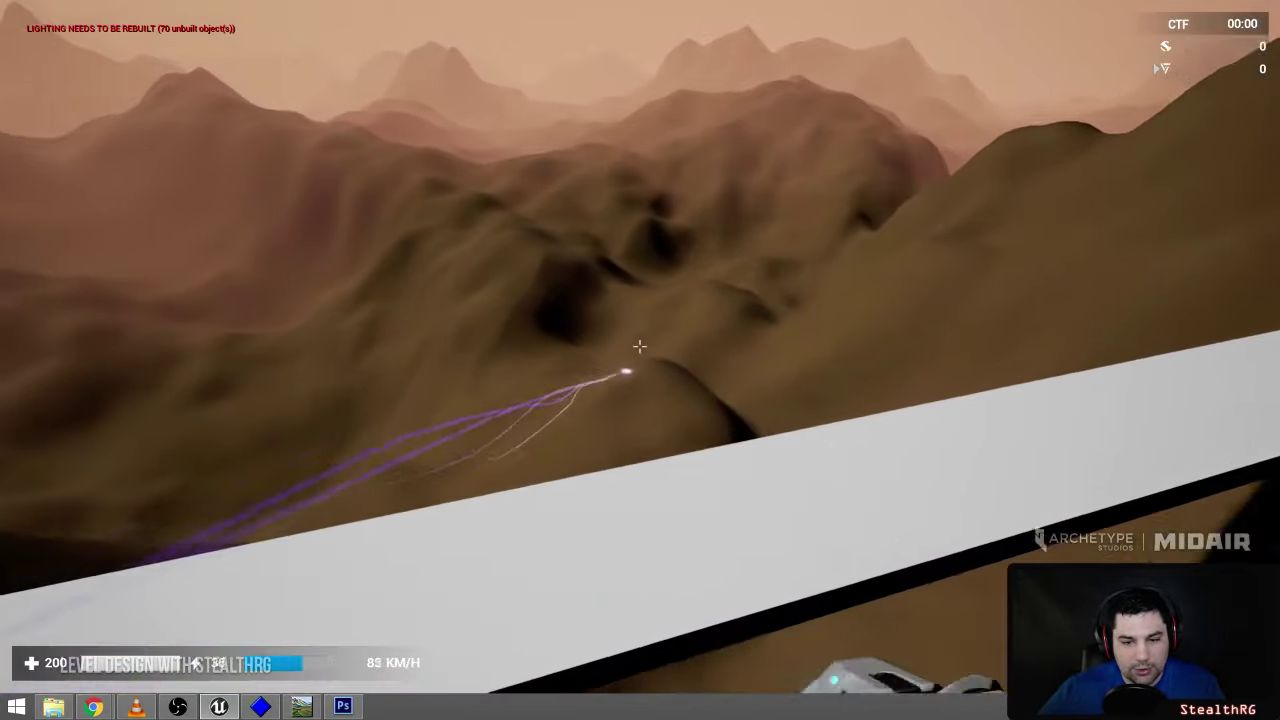
key("w")
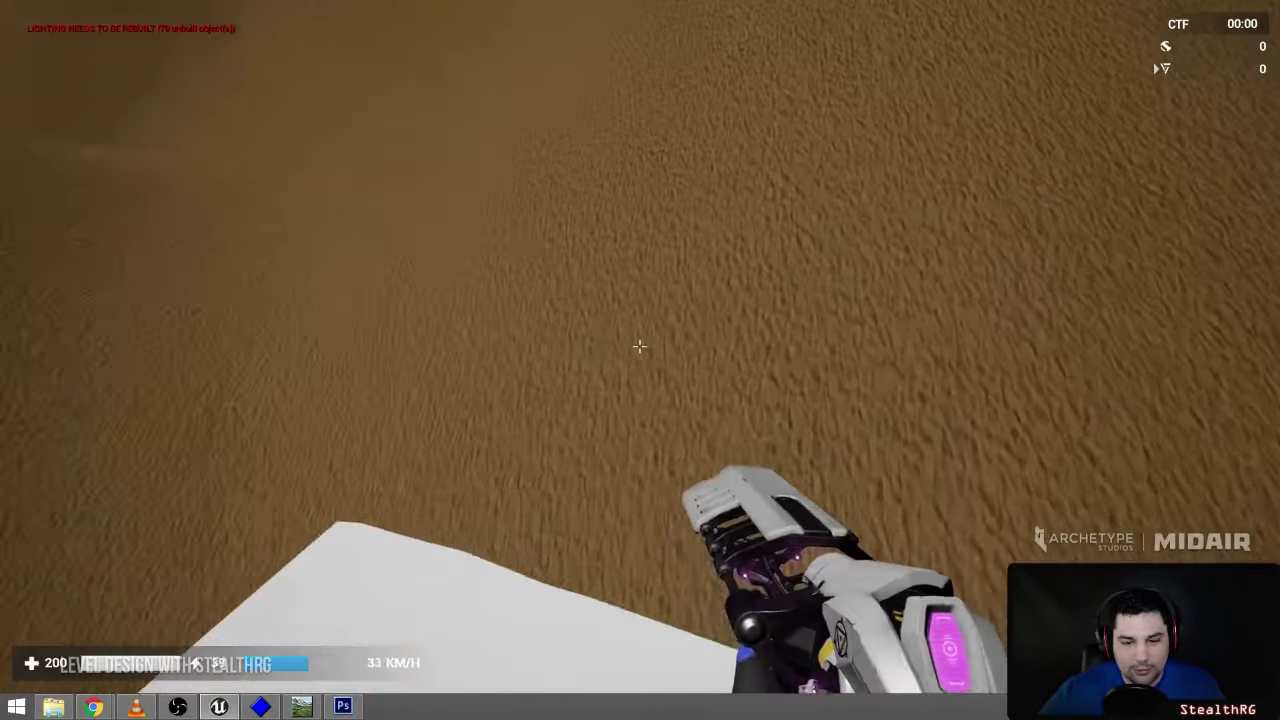
key("Escape")
- Select the landscape beside the bridge and restore the normal editor layout
key("s")
mouse_move(843, 309)
right_mouse_down()
mouse_move(843, 240)
mouse_move(843, 309)
right_mouse_up()
left_click(529, 310)
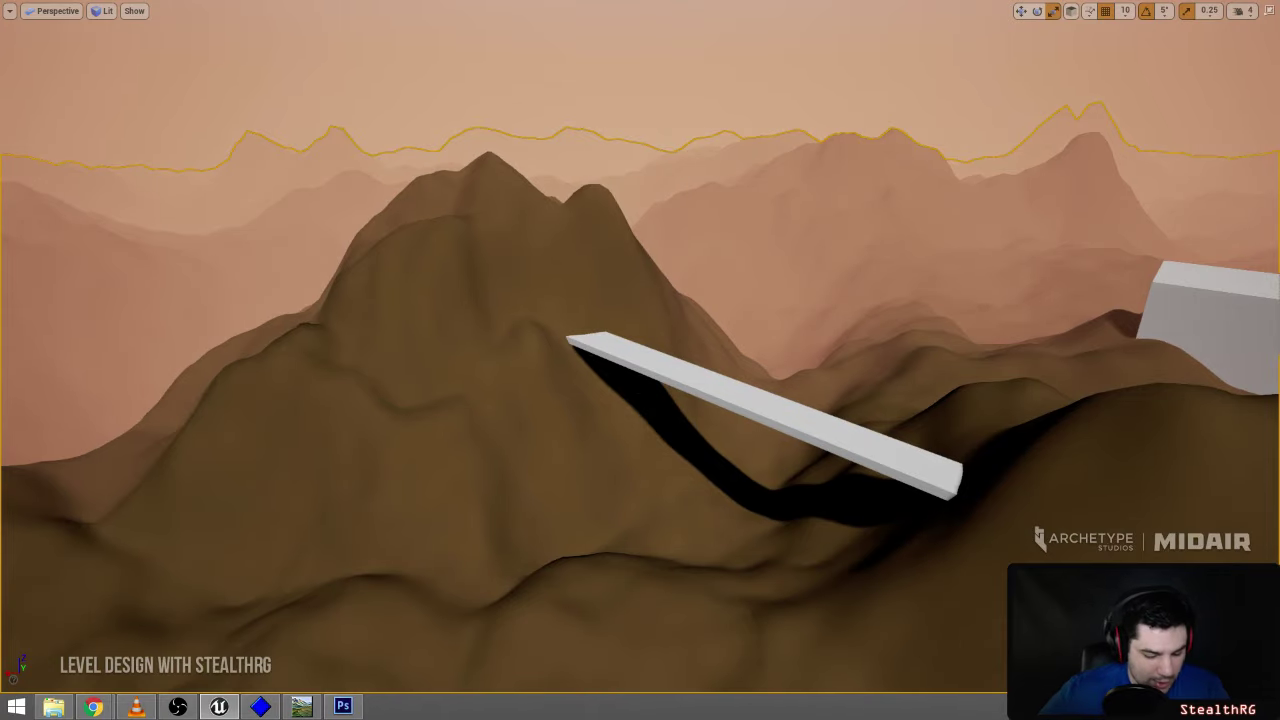
key("F11")
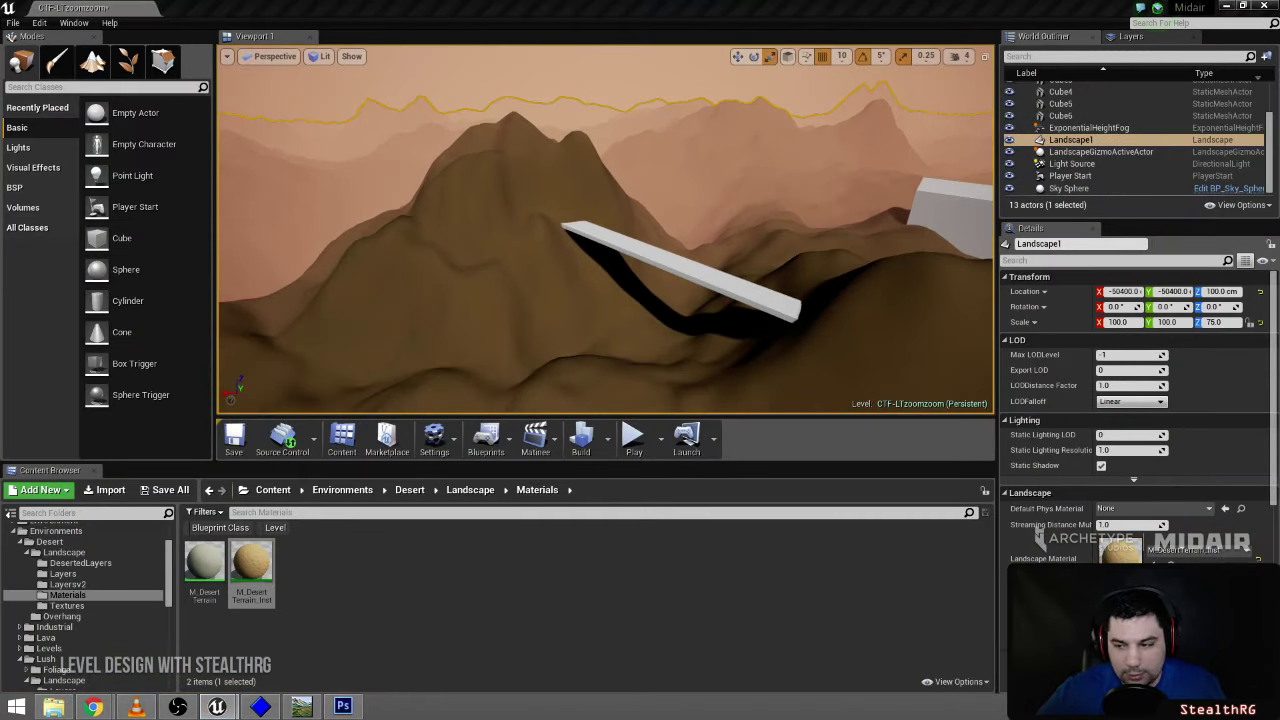
- Open the landscape's M_DesertTerrain_Inst material instance, dock its editor as a tab, and open its parent material M_DesertTerrain
left_click_drag(712, 138, 561, 148)
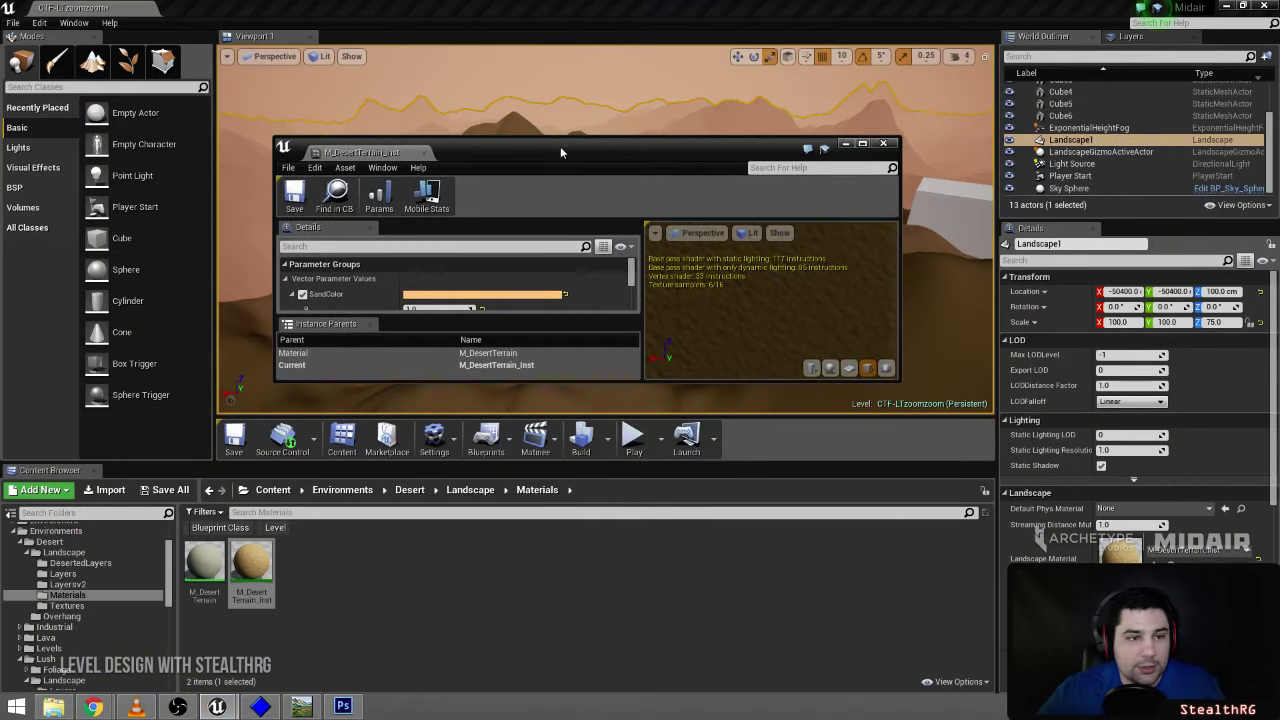
double_click(391, 146)
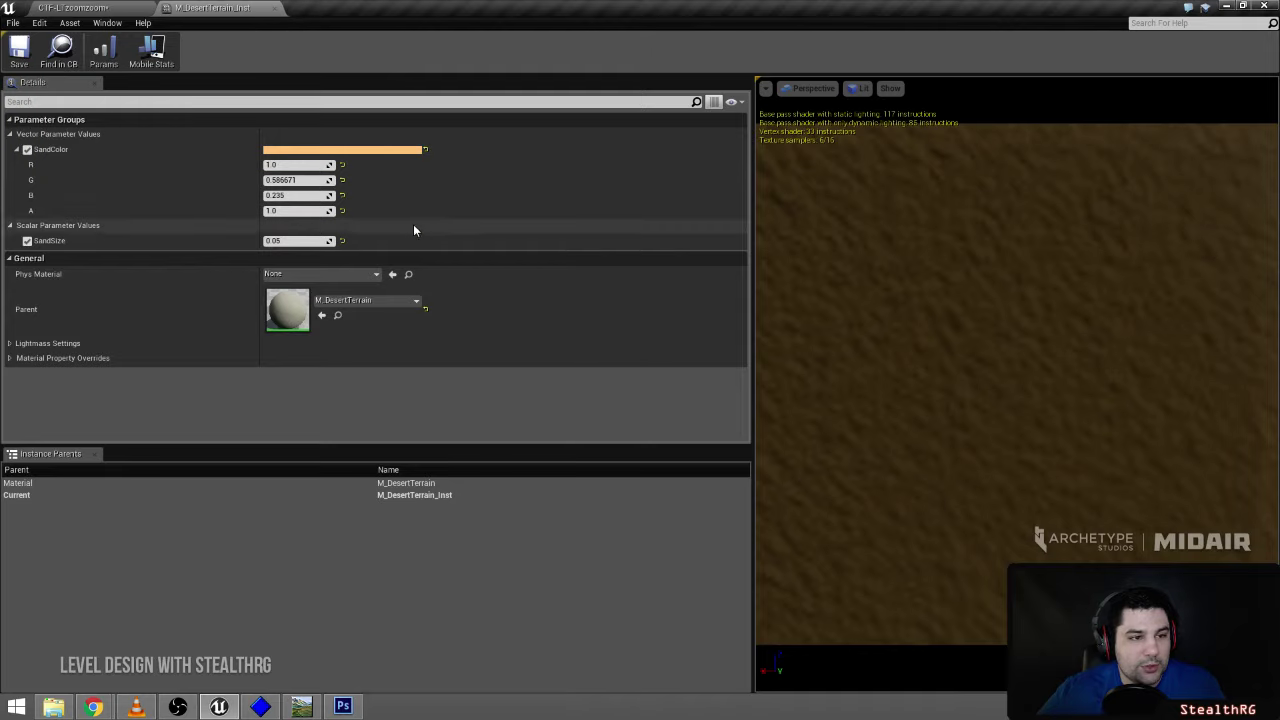
double_click(291, 318)
- Inspect the M_DesertTerrain node graph and check its blend mode and shading model options
right_click_drag(338, 327, 679, 452)
left_click(672, 464)
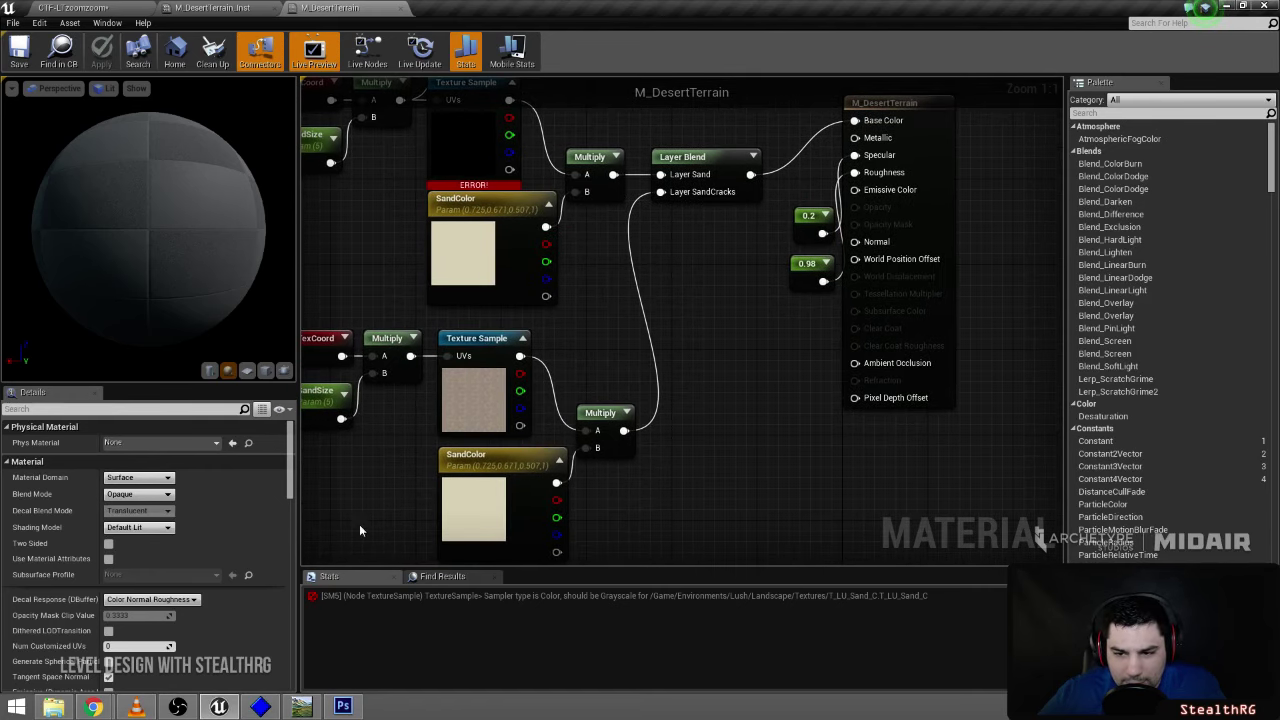
left_click(166, 496)
left_click(165, 505)
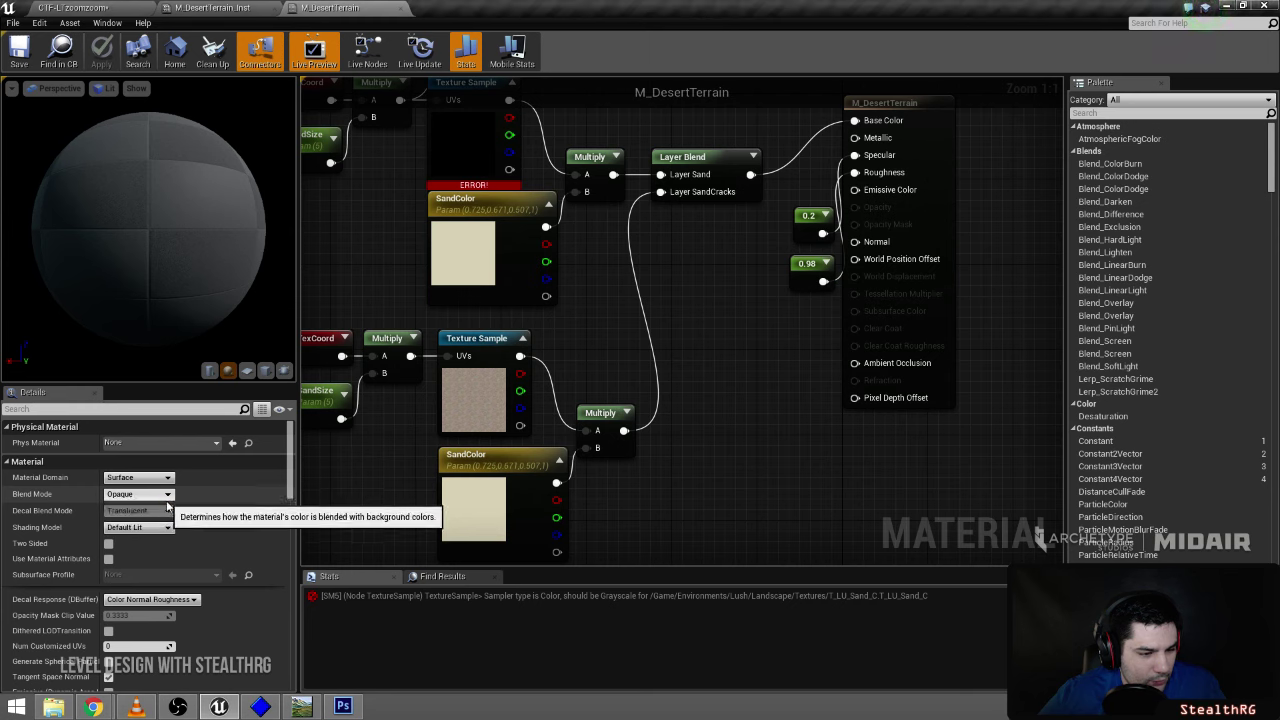
left_click(165, 528)
left_click(165, 529)
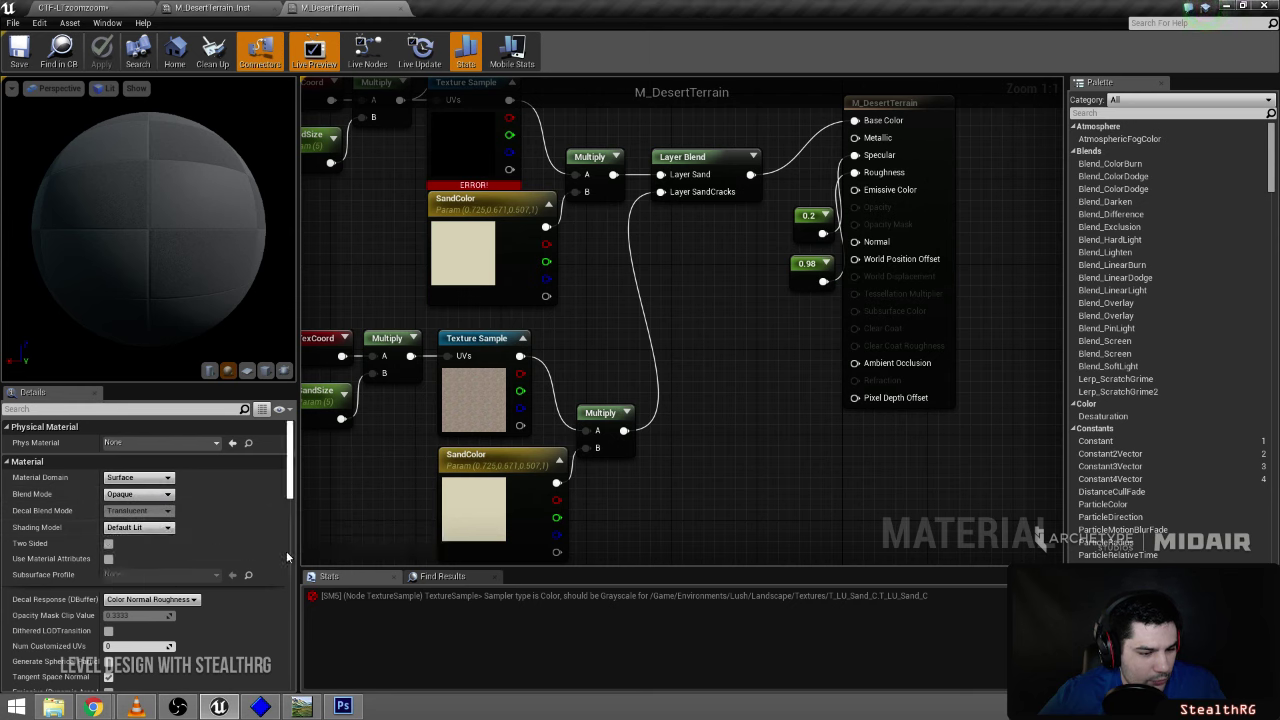
- Return to the level, playtest a run from the white platform down through the desert valley, and end the session
left_click(92, 8)
key("w")
right_click_drag(237, 123, 290, 117)
key("w")
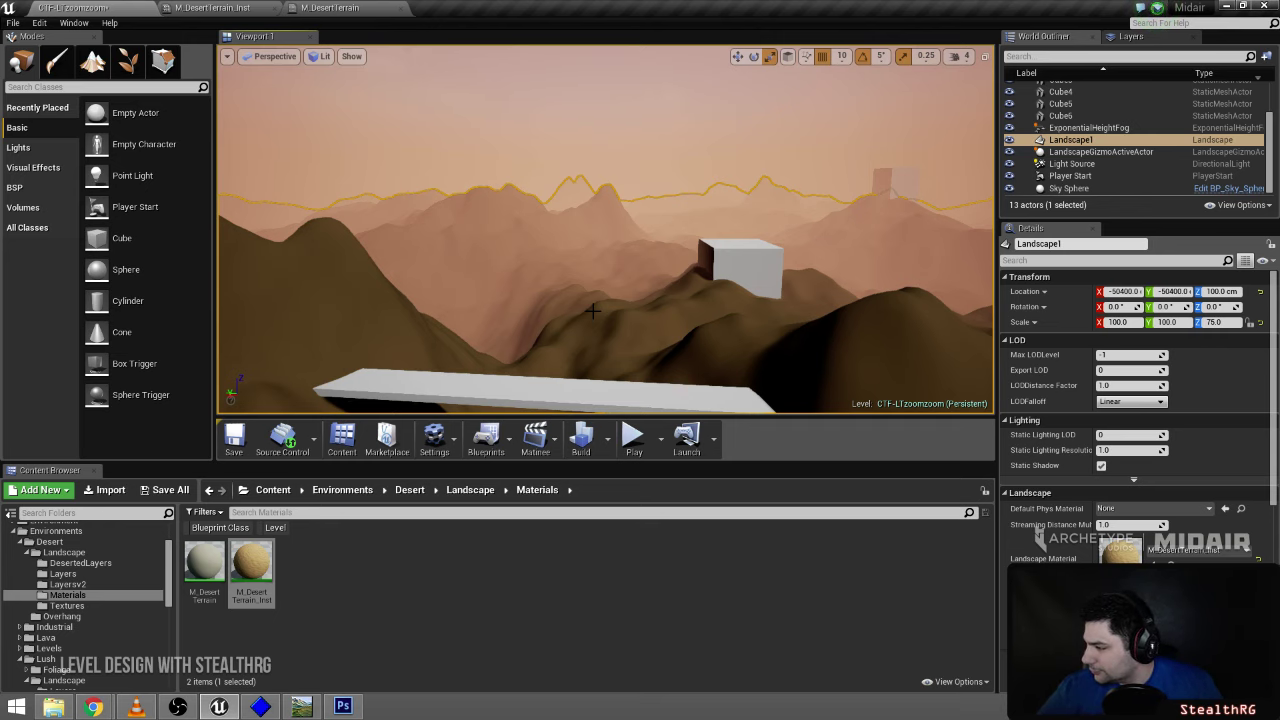
key("s")
mouse_move(599, 319)
right_mouse_down()
mouse_move(665, 372)
mouse_move(655, 366)
mouse_move(670, 344)
mouse_move(598, 318)
right_mouse_up()
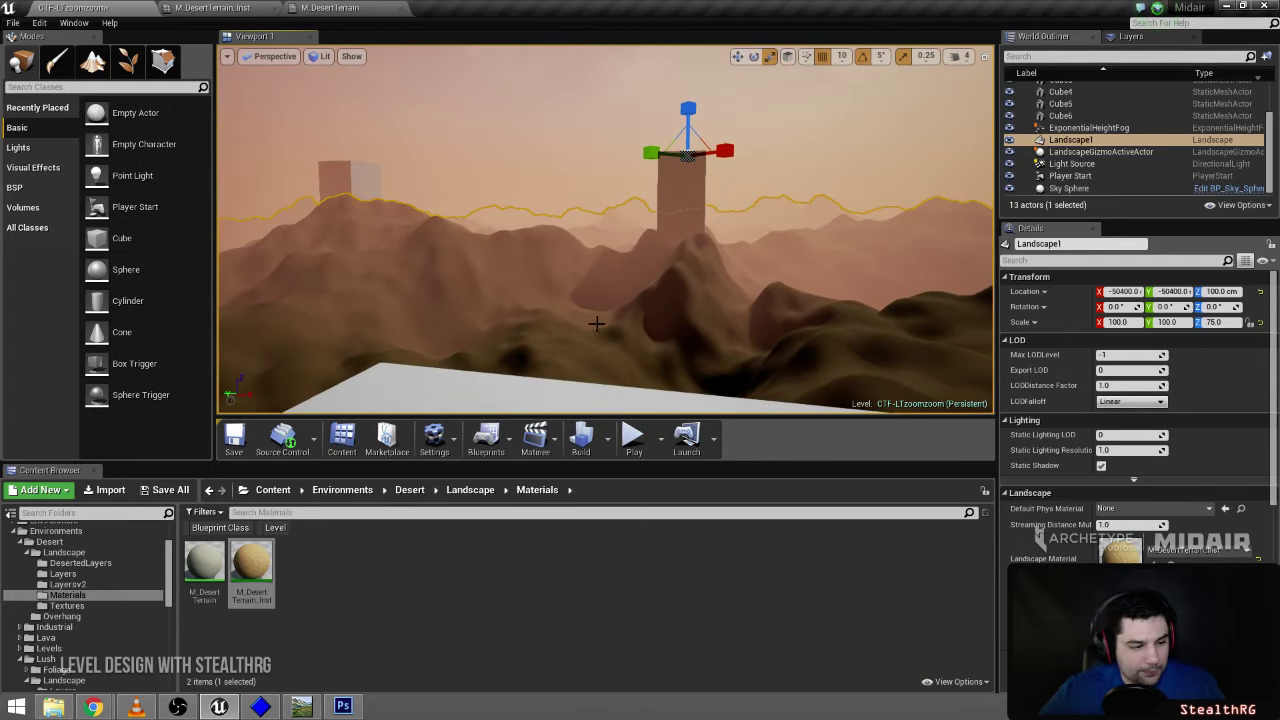
key("alt+p")
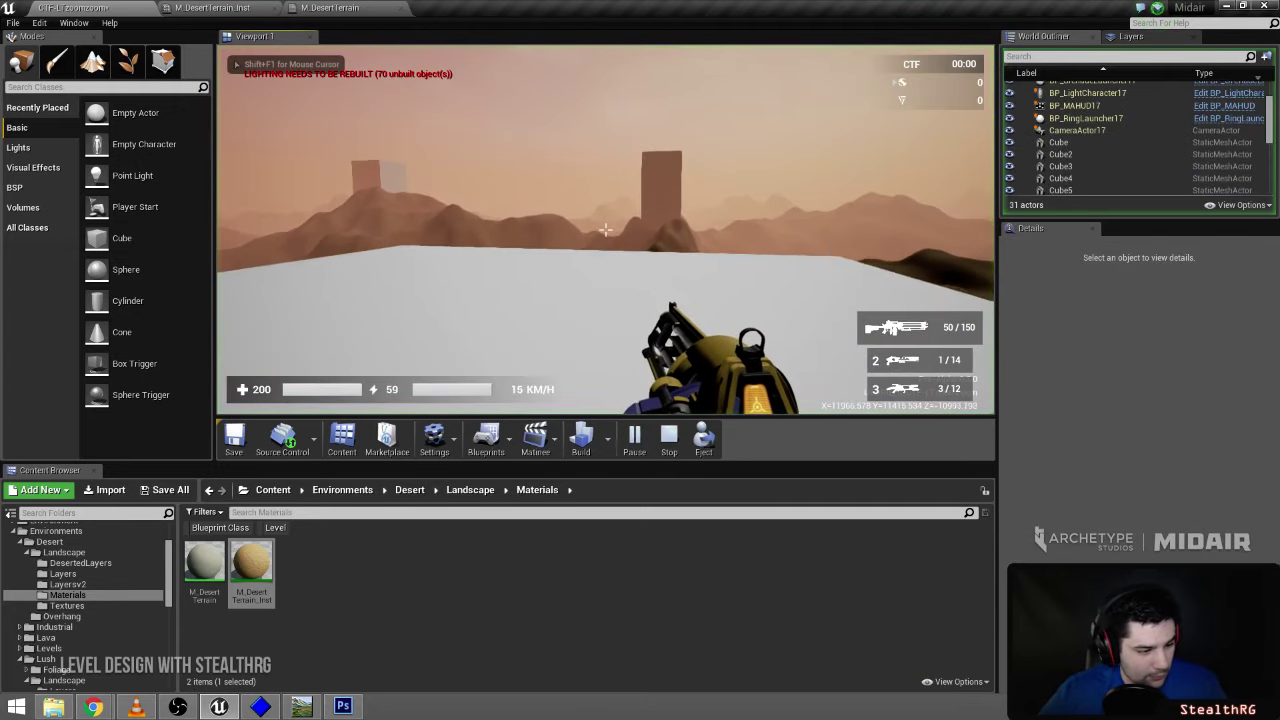
key("w")
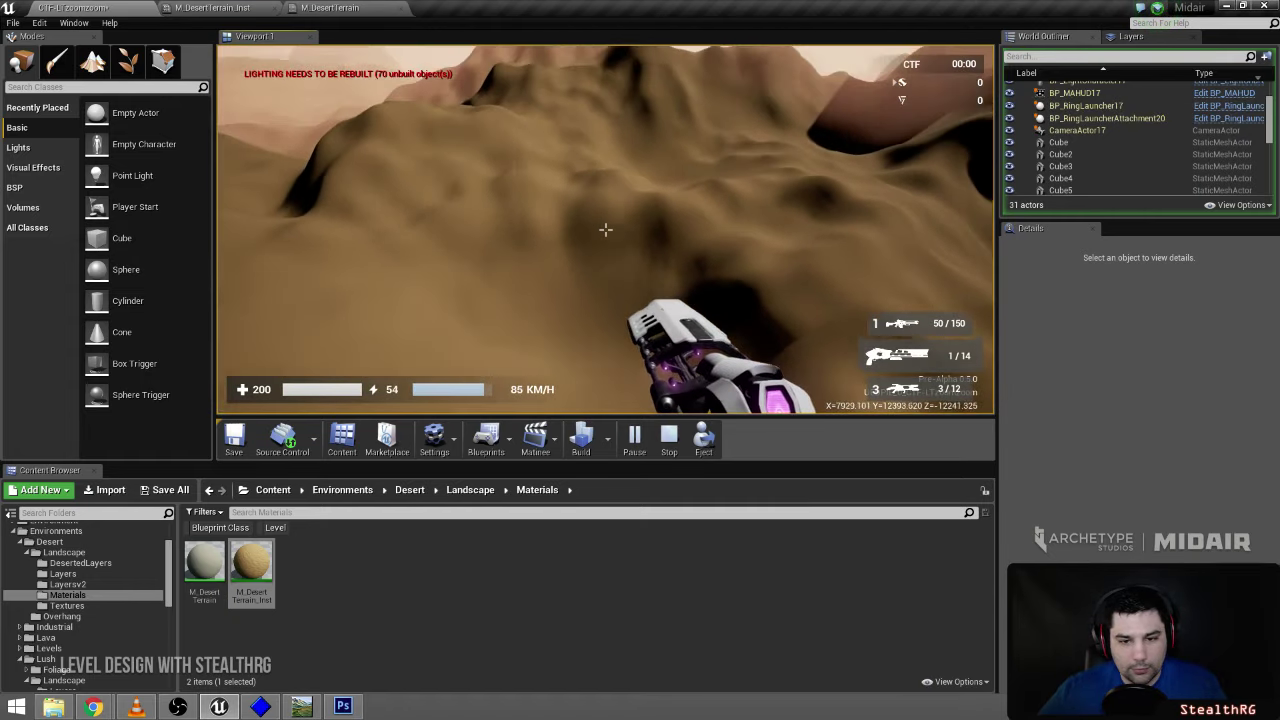
key("space")
key("space")
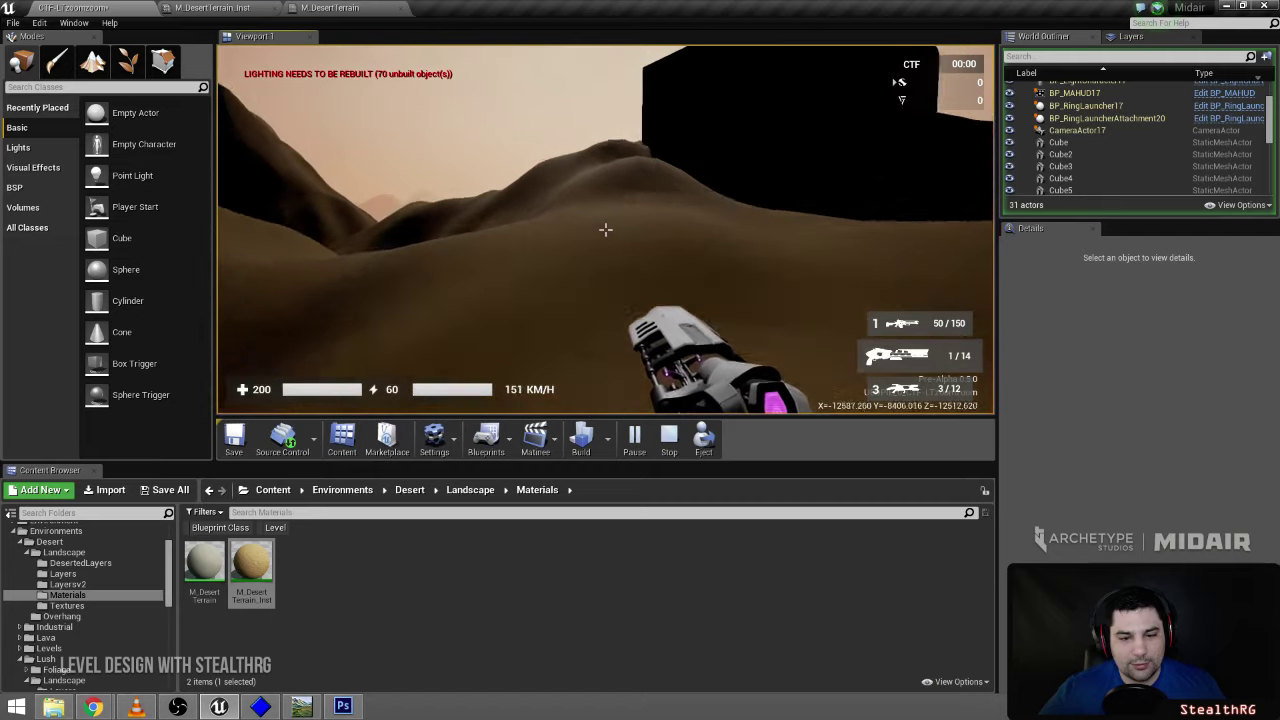
key("Escape")
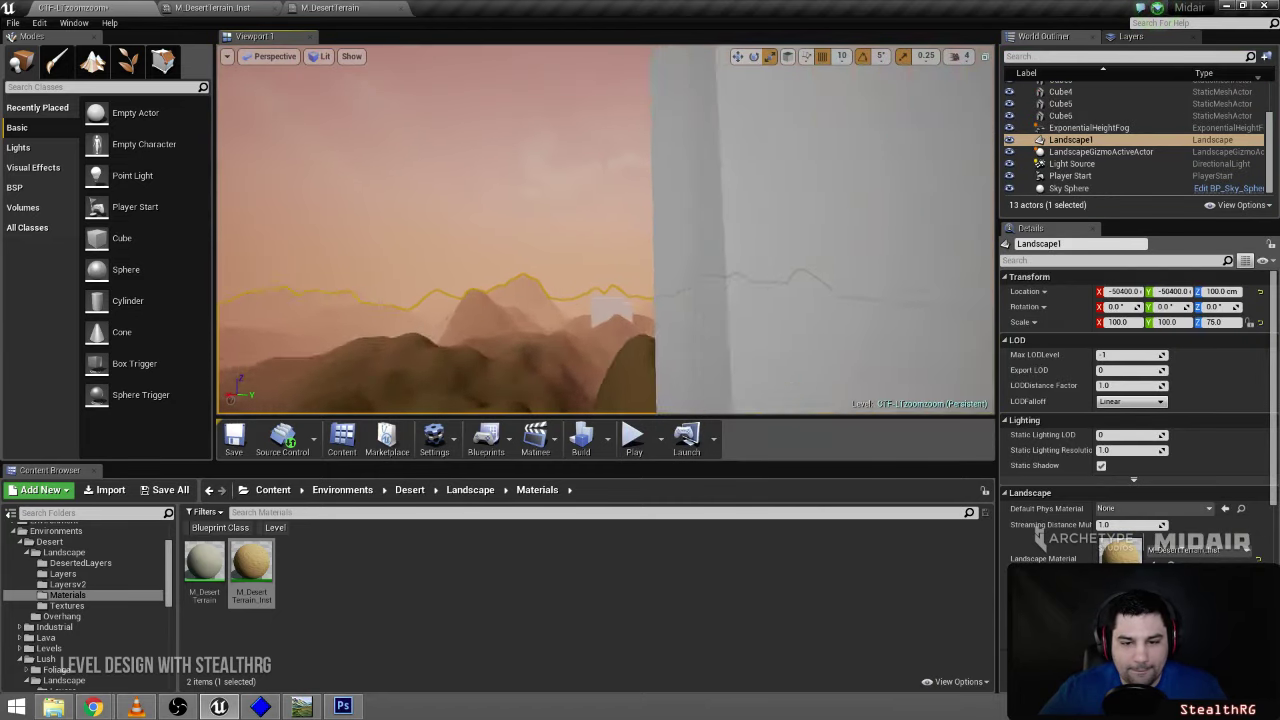
- Enter landscape sculpting, choose the Smooth tool, and set the brush size to about 1442
key("w")
mouse_move(606, 230)
right_mouse_down()
mouse_move(450, 270)
mouse_move(385, 262)
mouse_move(520, 262)
mouse_move(600, 232)
mouse_move(631, 297)
mouse_move(605, 240)
mouse_move(598, 252)
right_mouse_up()
right_click_drag(298, 188, 298, 190)
left_click(56, 64)
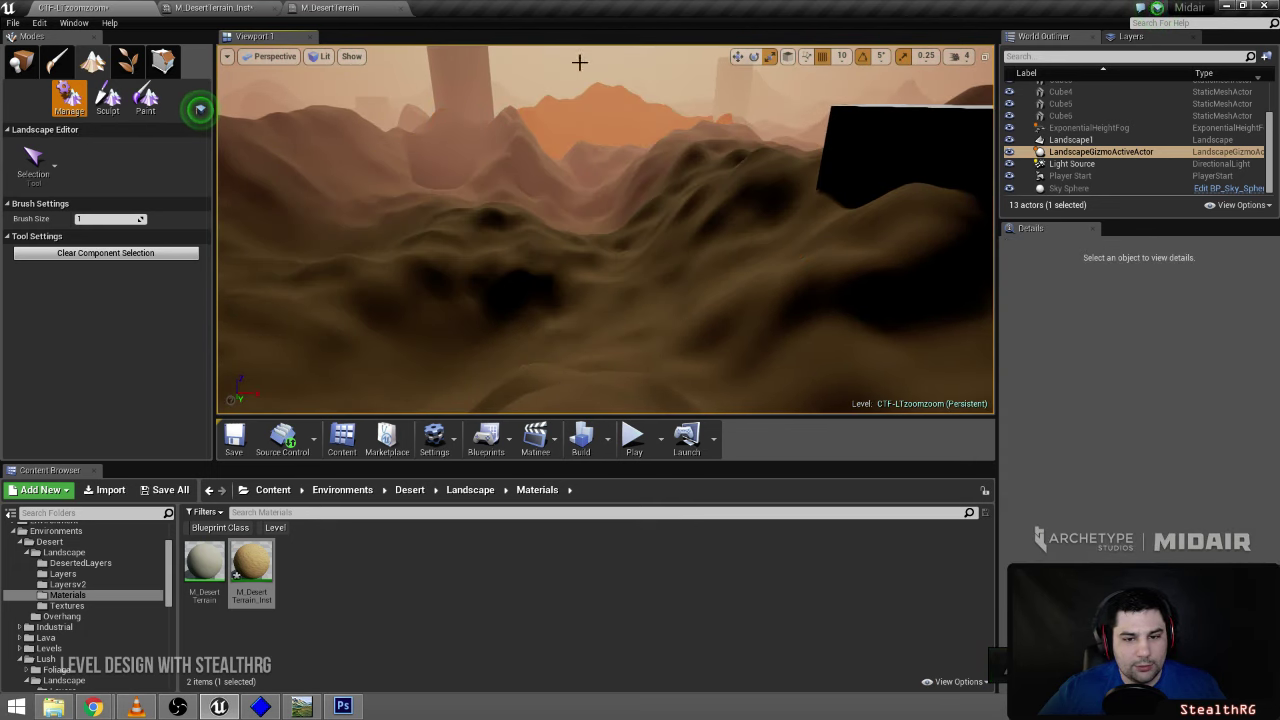
left_click(110, 98)
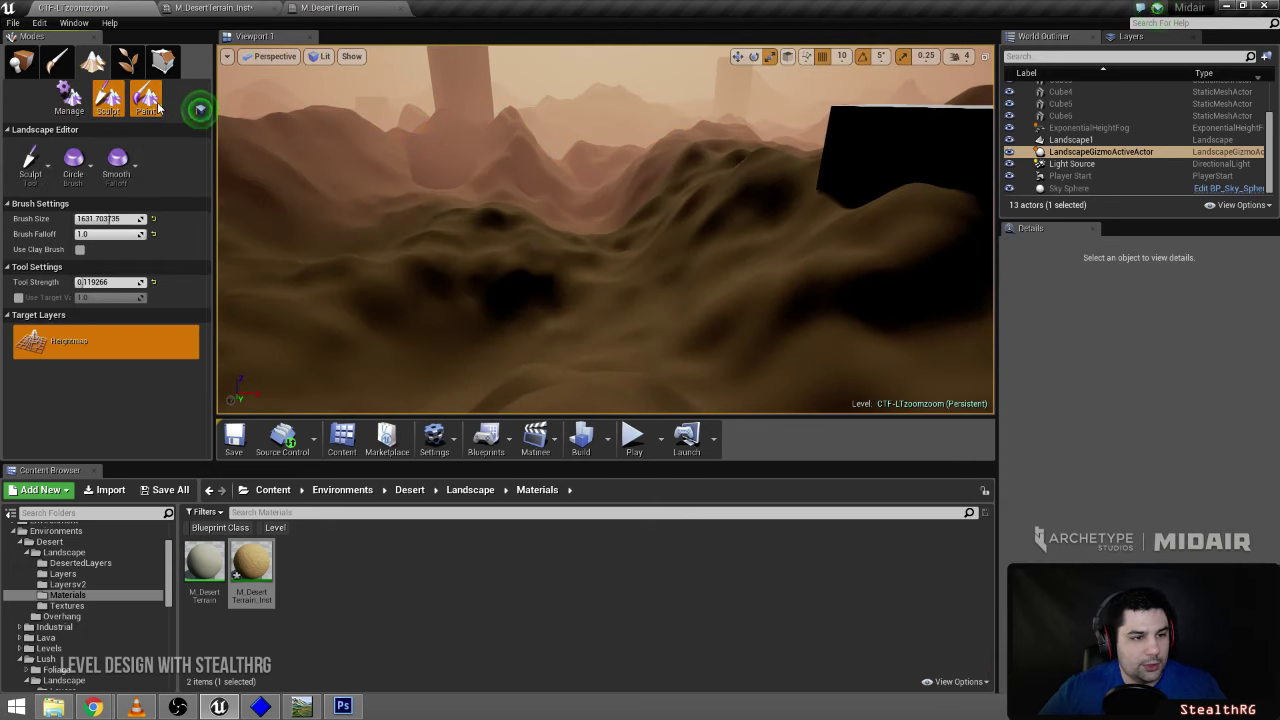
left_click(155, 106)
left_click(112, 103)
left_click(38, 165)
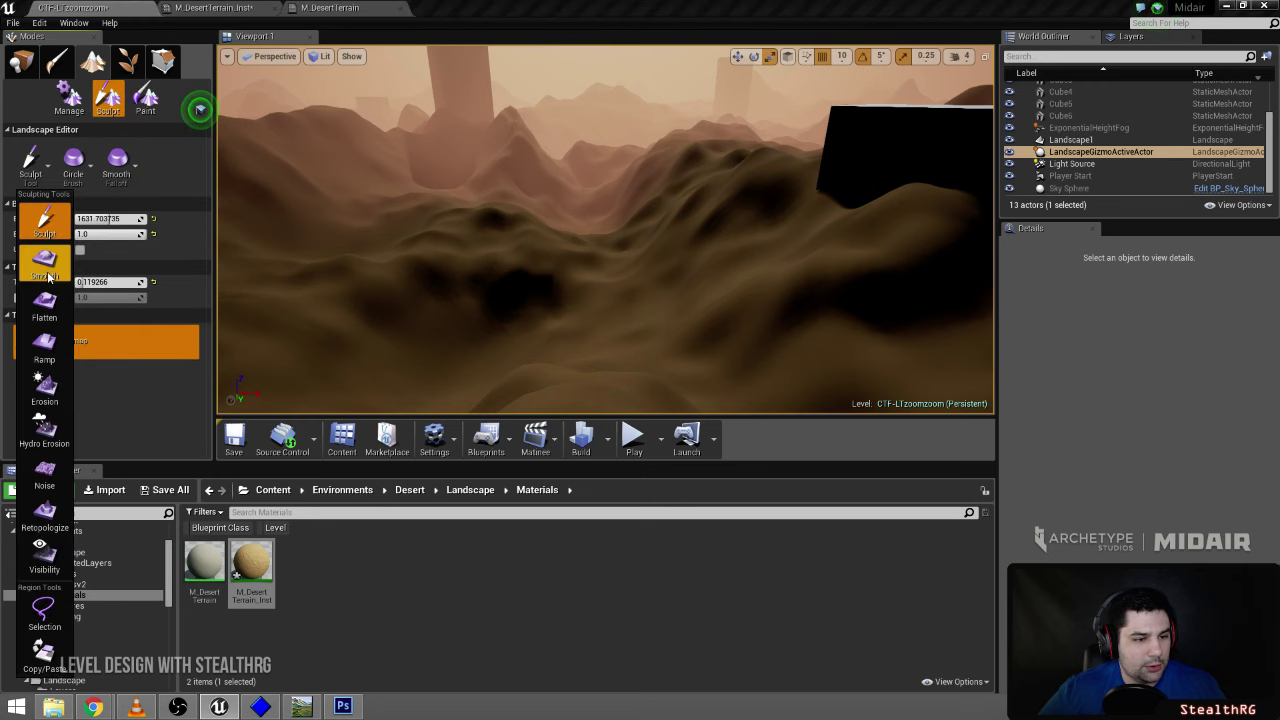
left_click(46, 265)
left_click_drag(108, 219, 106, 219)
- Reshape the valley floor and its lower slopes using the Sculpt tool with the 1442 brush
mouse_move(606, 230)
right_mouse_down()
mouse_move(606, 210)
mouse_move(660, 262)
mouse_move(630, 262)
mouse_move(622, 240)
mouse_move(548, 240)
mouse_move(660, 290)
mouse_move(600, 228)
mouse_move(566, 222)
right_mouse_up()
key("w")
left_click(33, 162)
left_click(45, 206)
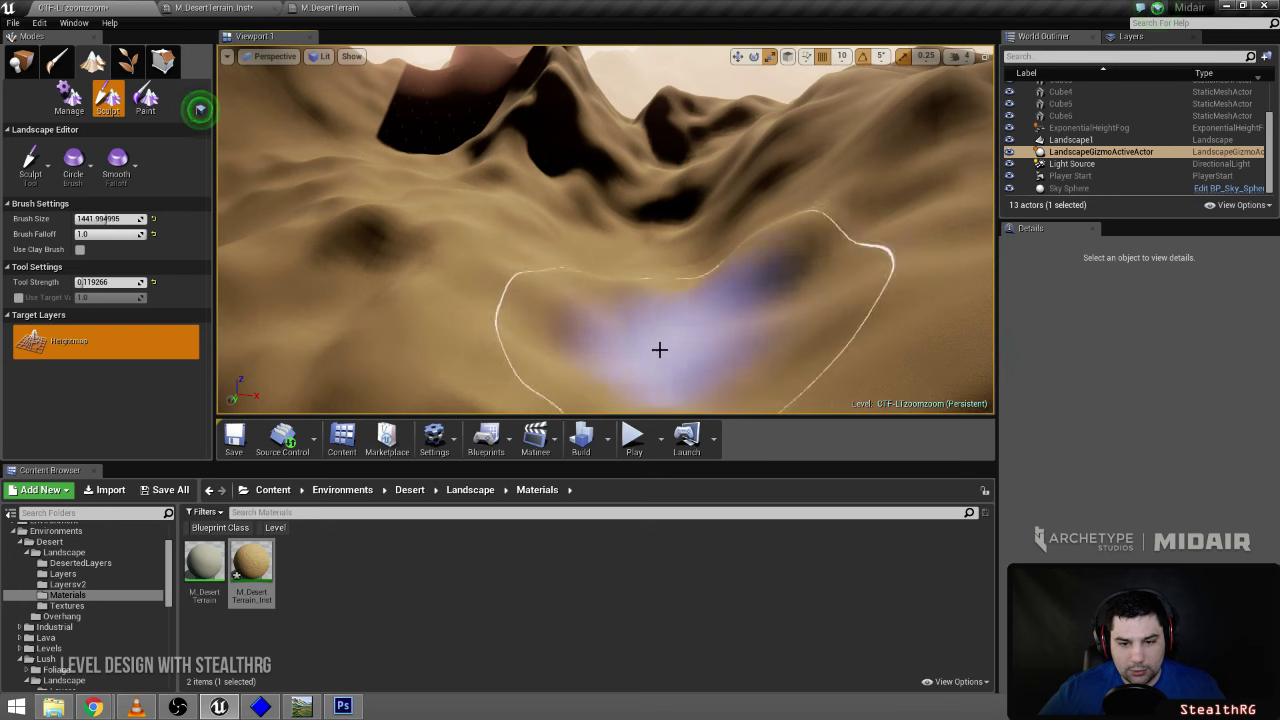
mouse_move(660, 350)
right_mouse_down()
mouse_move(730, 352)
mouse_move(840, 390)
right_mouse_up()
mouse_move(560, 334)
right_mouse_down()
mouse_move(535, 345)
mouse_move(560, 334)
right_mouse_up()
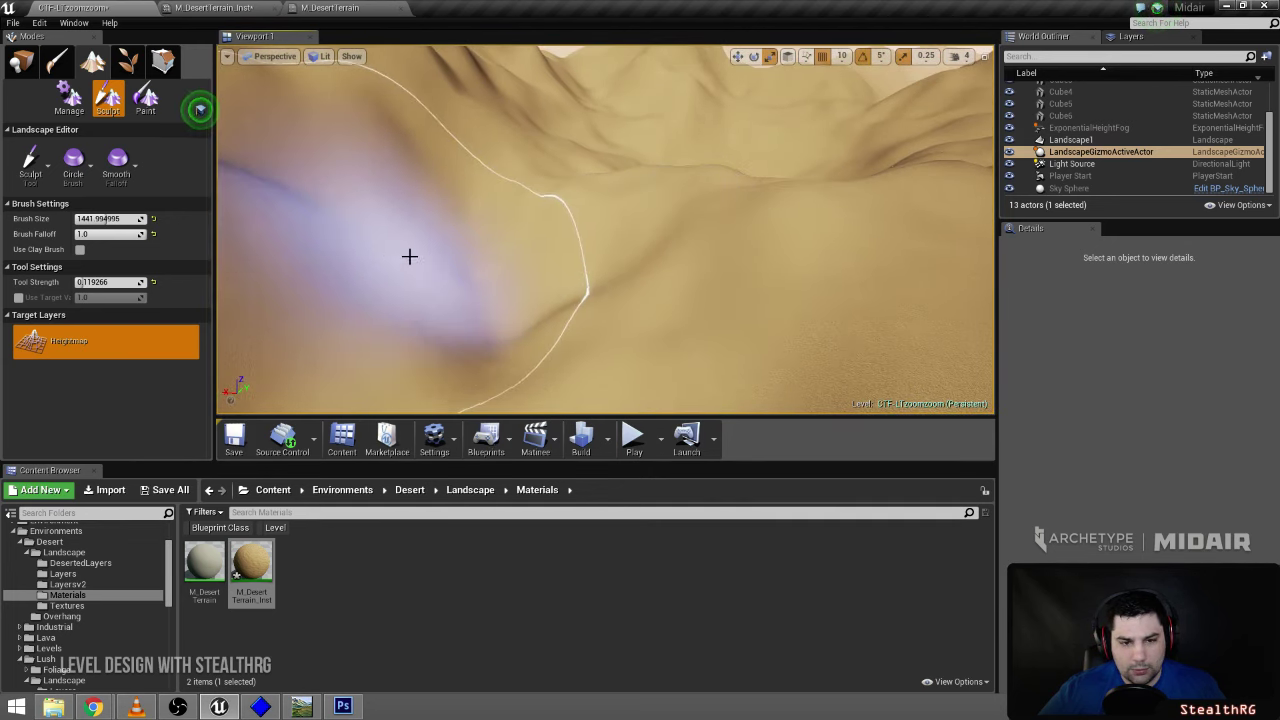
- Smooth the reshaped valley slope using the Smooth tool with a brush size of about 508
left_click(30, 160)
left_click(44, 262)
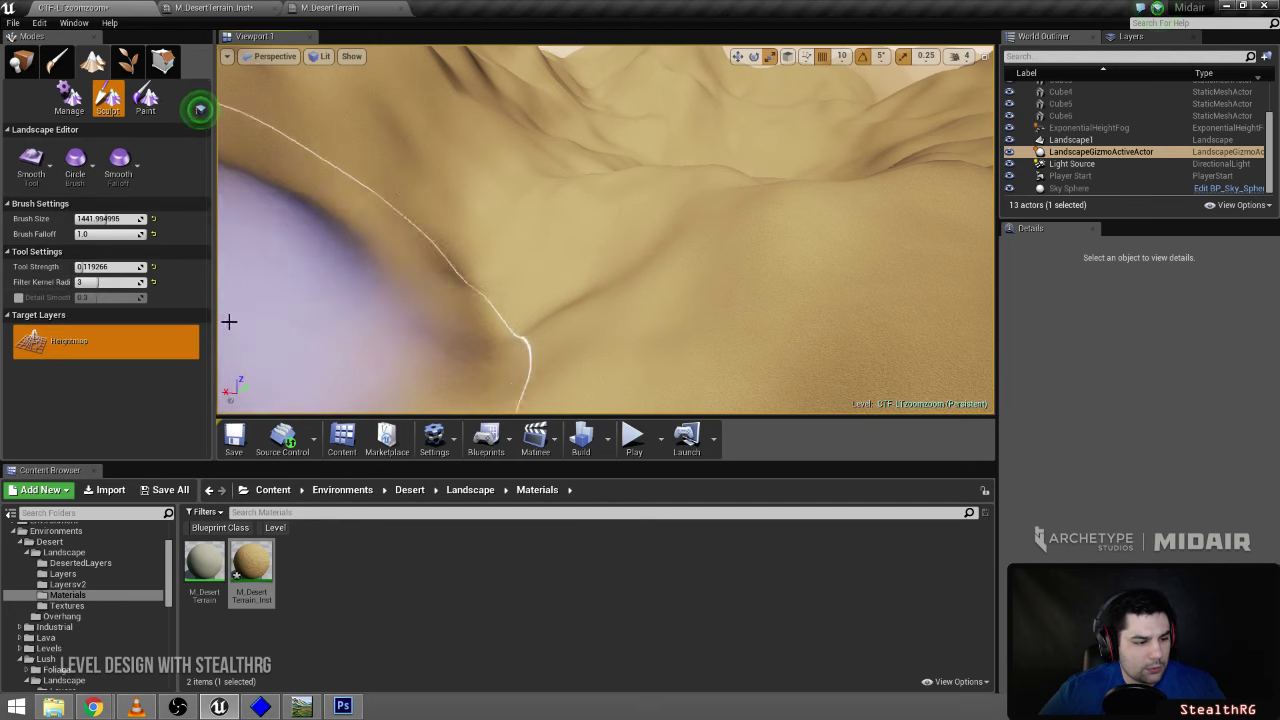
left_click_drag(127, 219, 90, 219)
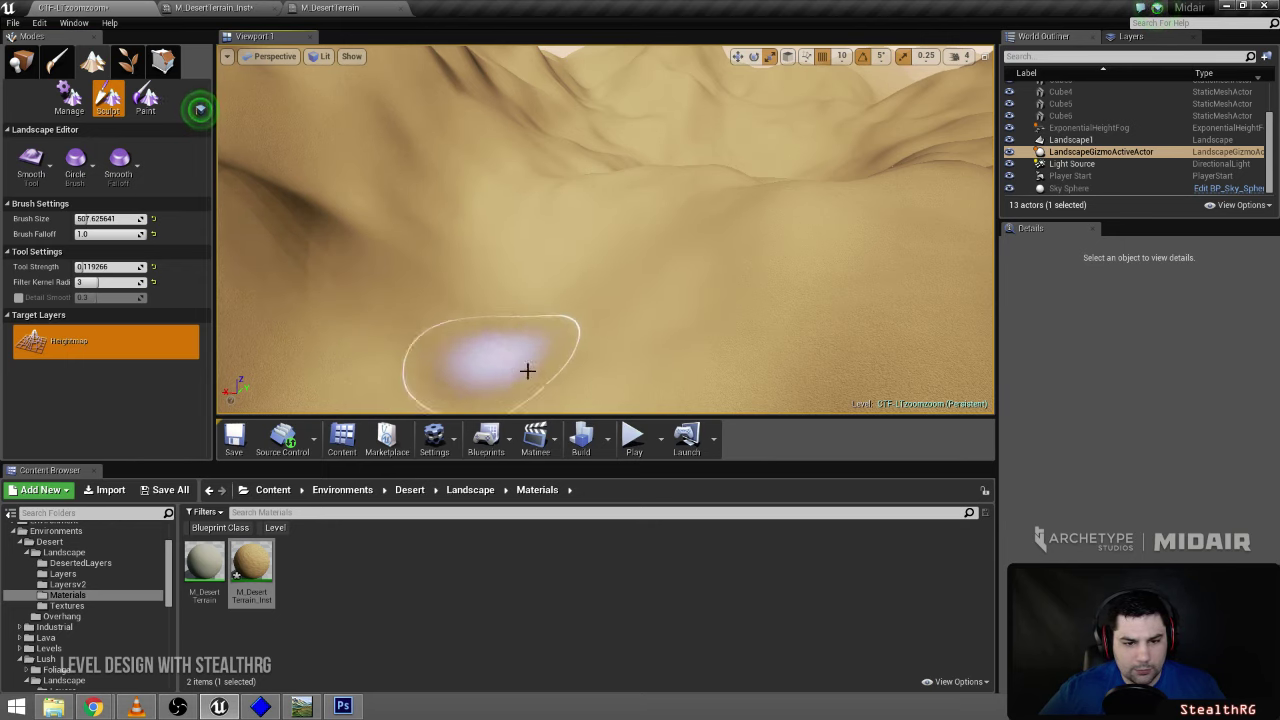
mouse_move(527, 371)
right_mouse_down()
mouse_move(230, 350)
mouse_move(265, 350)
mouse_move(255, 355)
right_mouse_up()
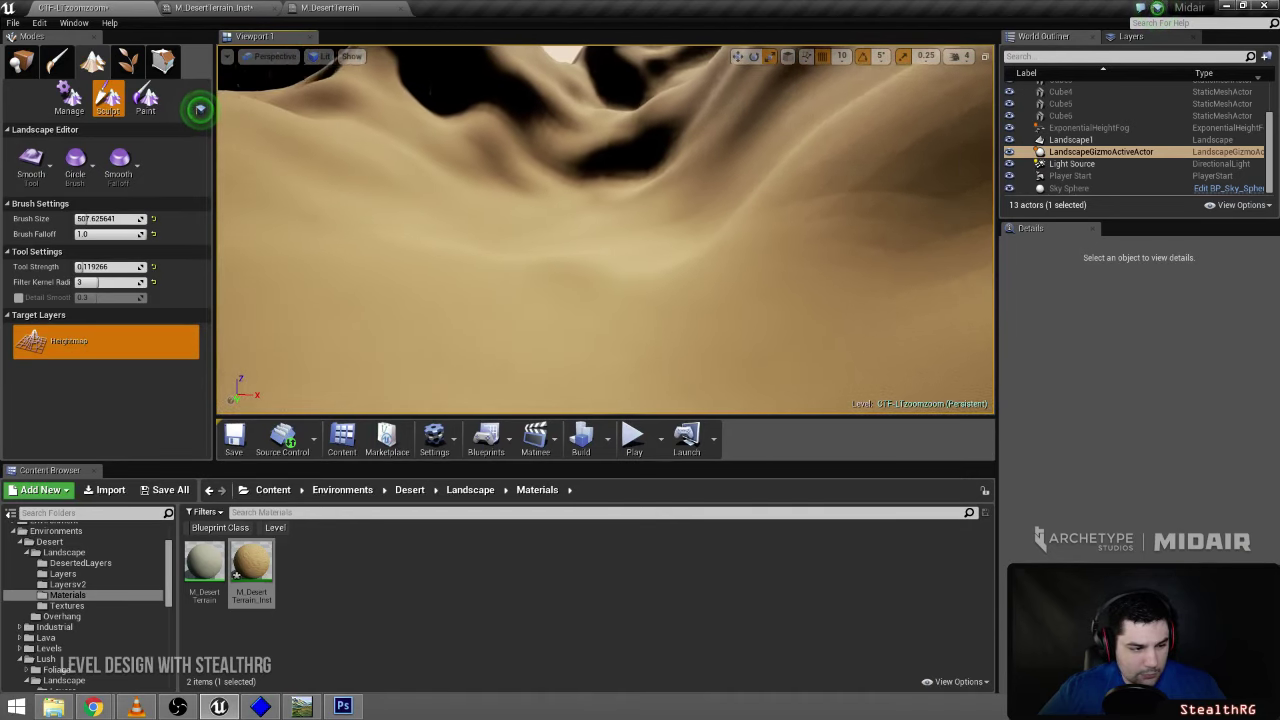
- Sculpt the ridge and dip along the valley floor using the Sculpt tool with the 508 brush
right_click_drag(538, 327, 540, 325)
left_click(31, 160)
left_click(40, 218)
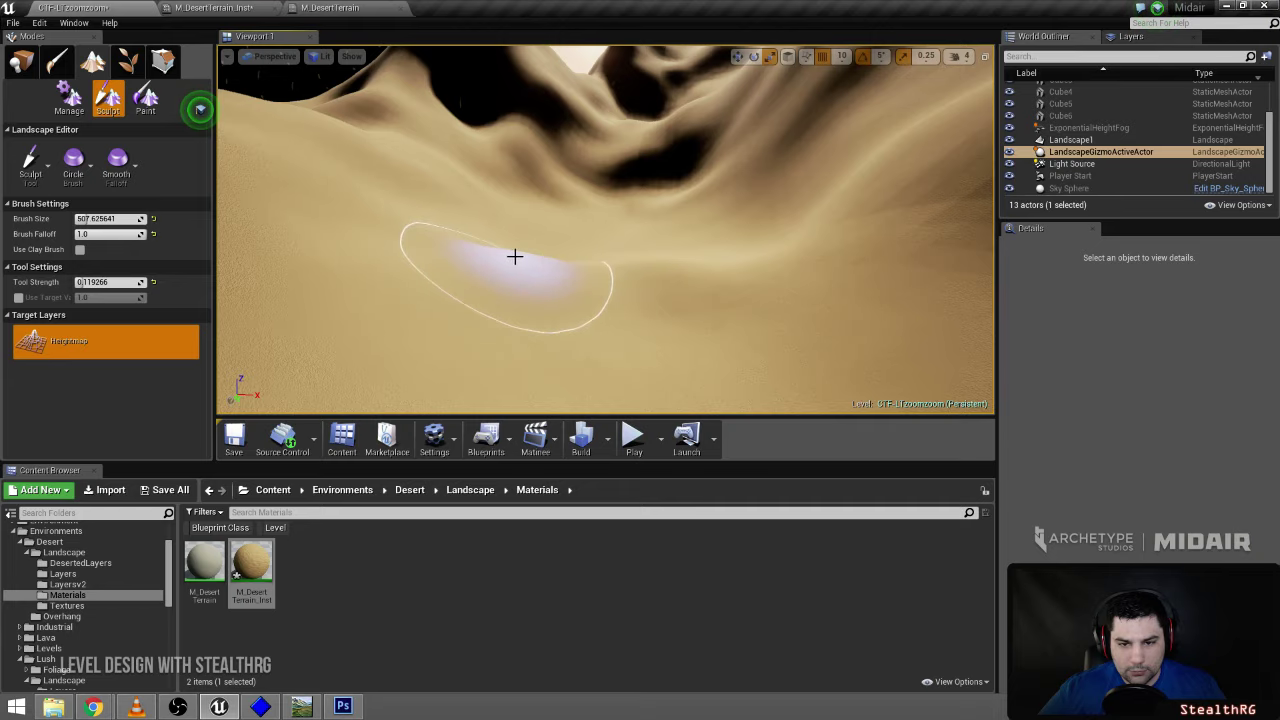
right_click_drag(514, 257, 497, 253)
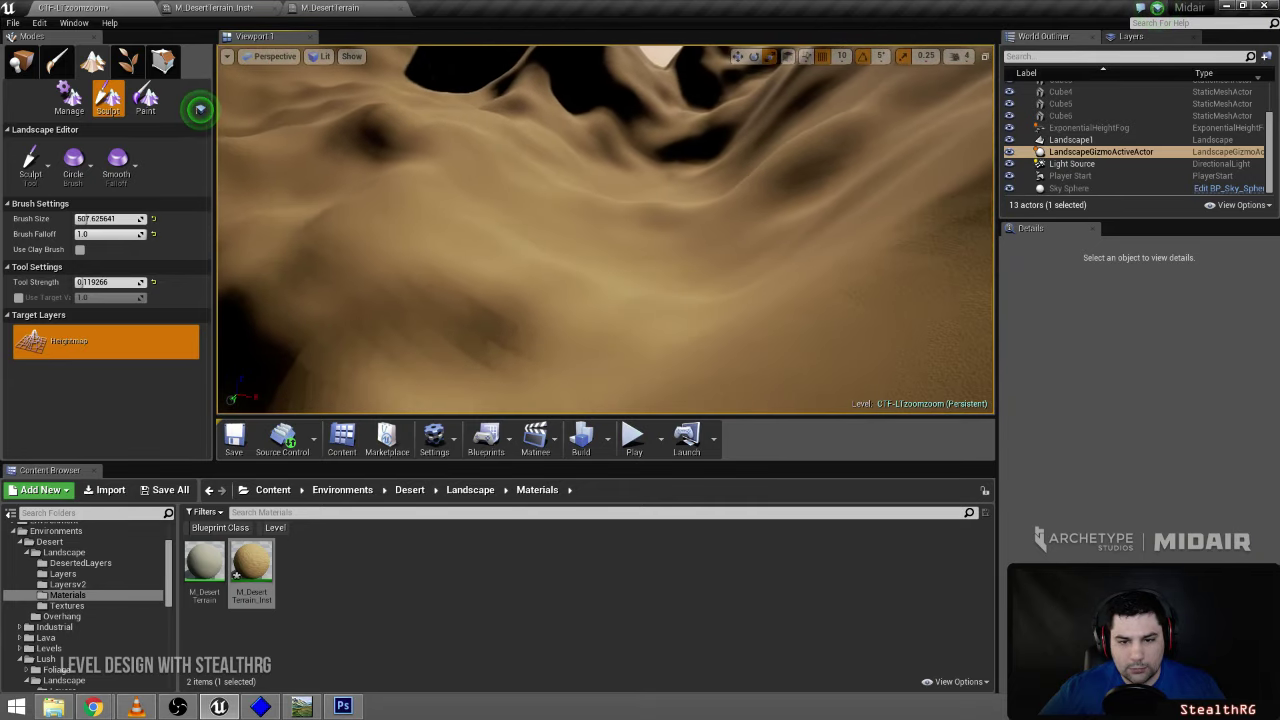
mouse_move(825, 277)
right_mouse_down()
mouse_move(842, 266)
mouse_move(828, 286)
mouse_move(797, 262)
mouse_move(663, 263)
mouse_move(660, 294)
right_mouse_up()
left_click_drag(663, 323, 649, 335)
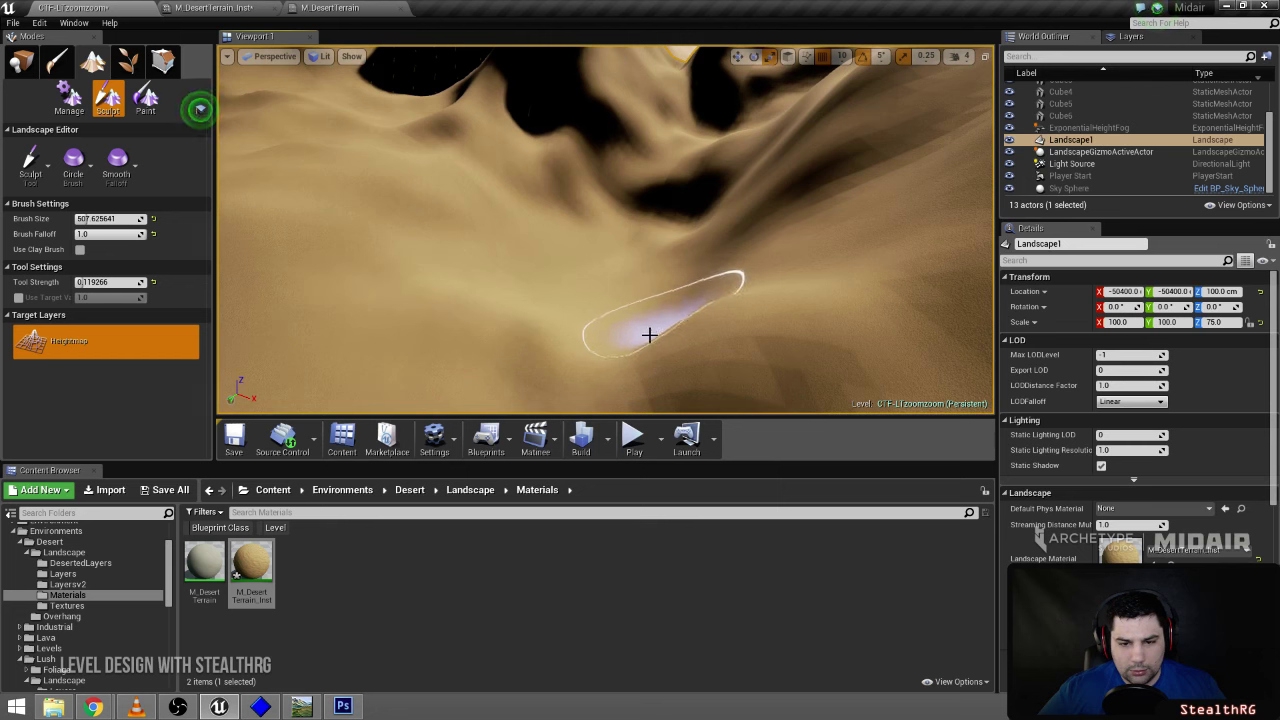
- Smooth the bend at the base of the dark slope using the Smooth tool with a brush size of about 803
left_click(46, 166)
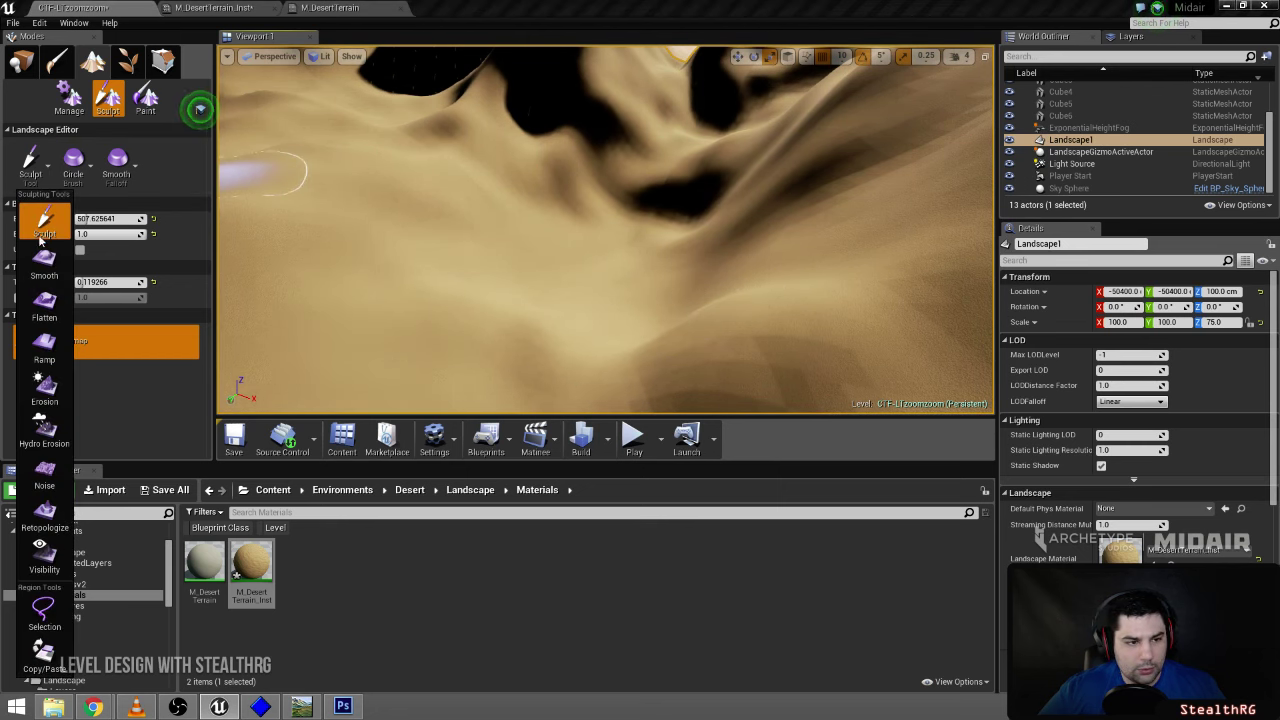
left_click(45, 257)
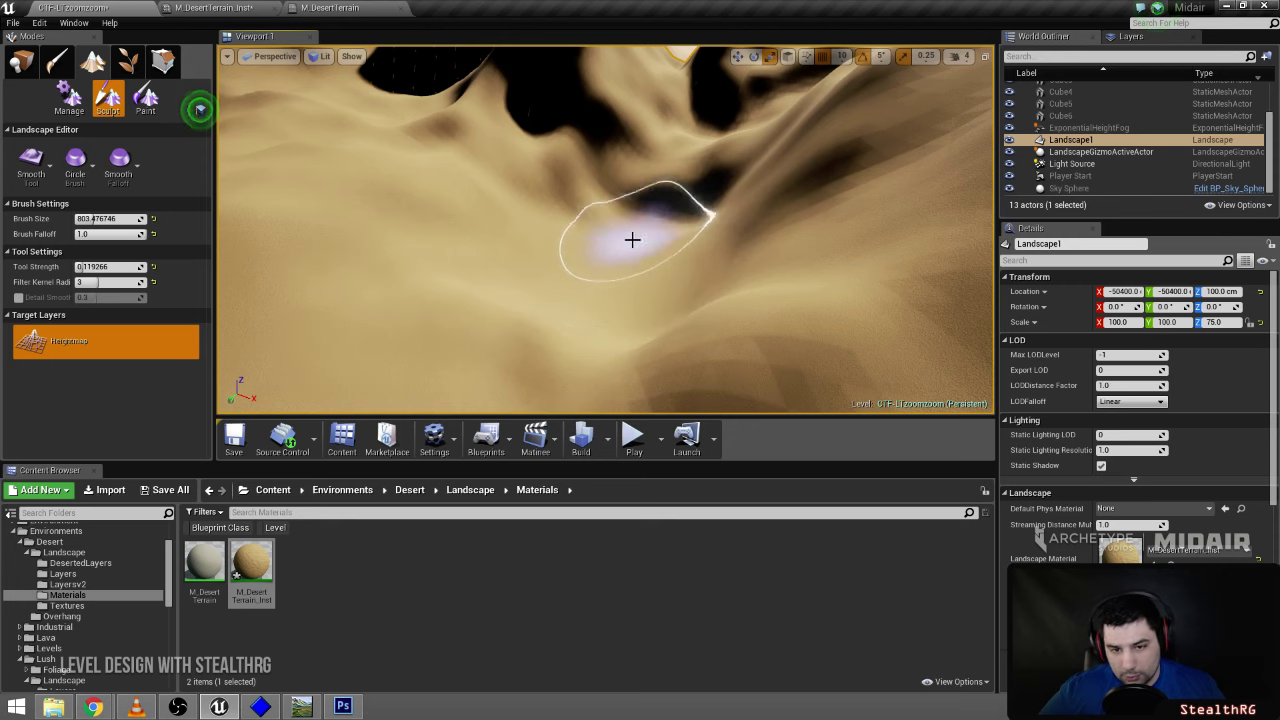
mouse_move(653, 236)
right_mouse_down()
mouse_move(740, 215)
mouse_move(735, 240)
mouse_move(680, 250)
mouse_move(770, 245)
right_mouse_up()
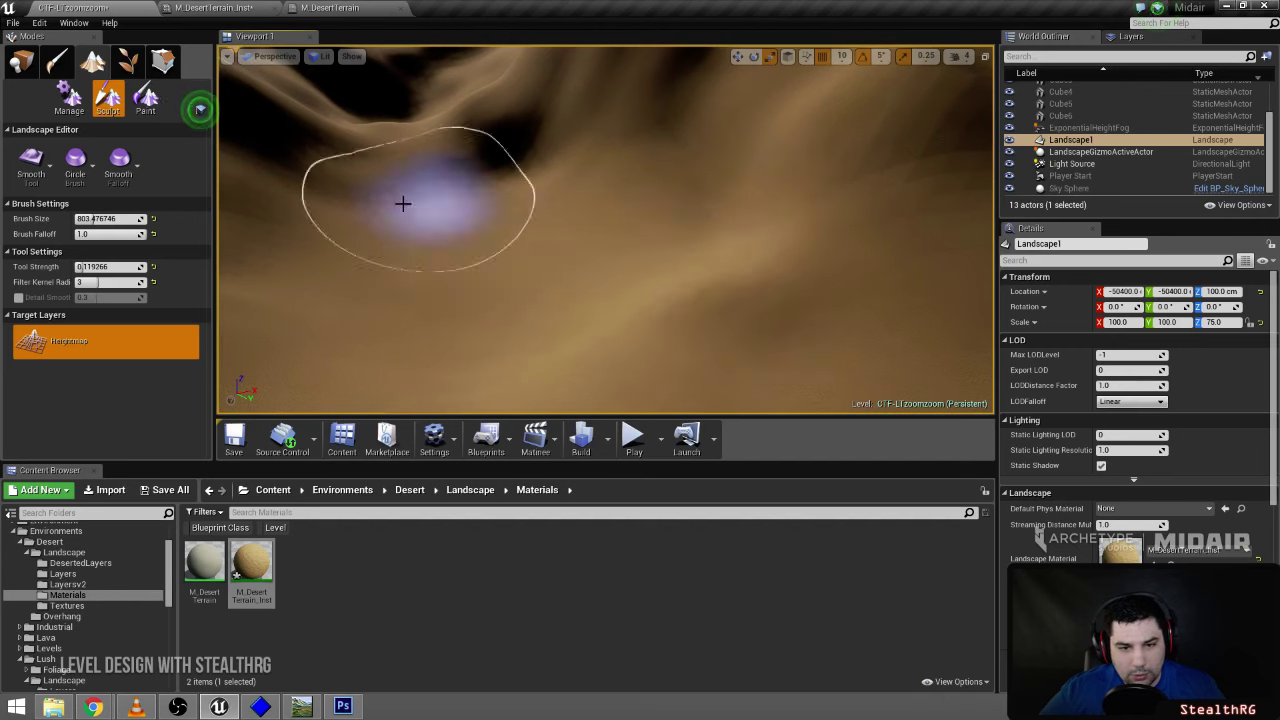
- Sculpt the hollow at the foot of the dark slope using the Sculpt tool with a brush size of about 1792
left_click(42, 167)
left_click(45, 218)
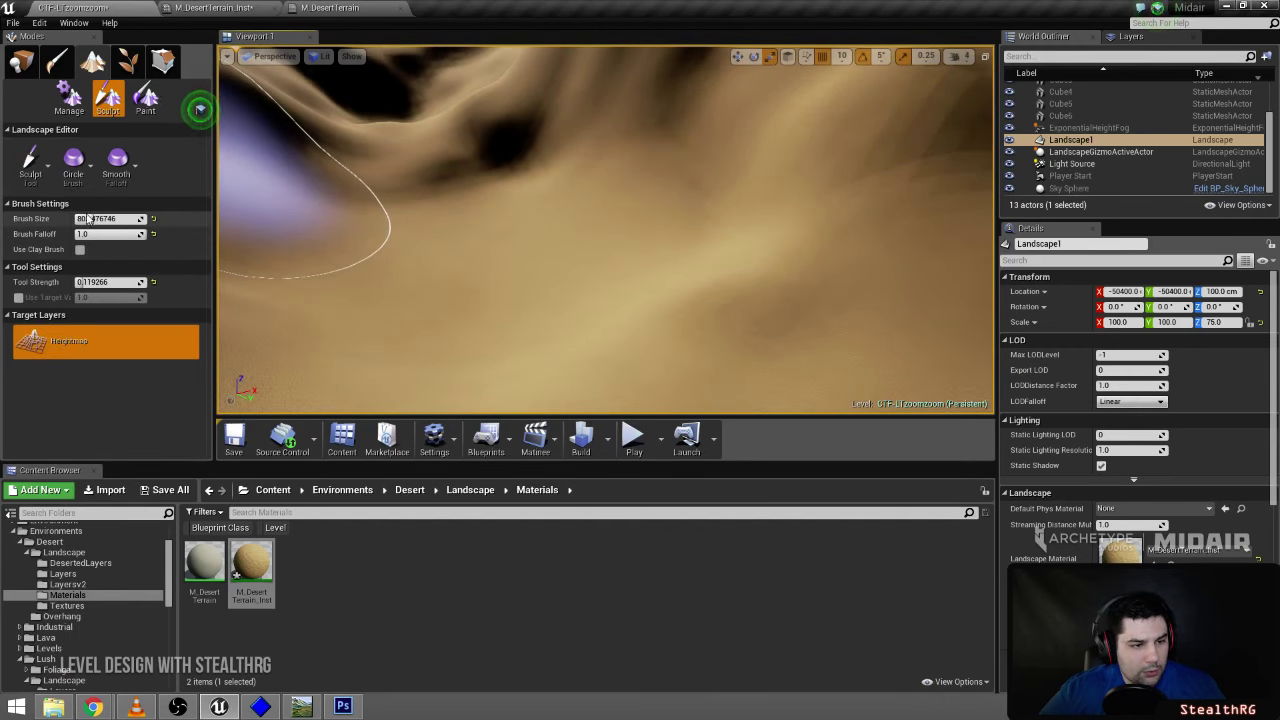
left_click_drag(81, 219, 112, 219)
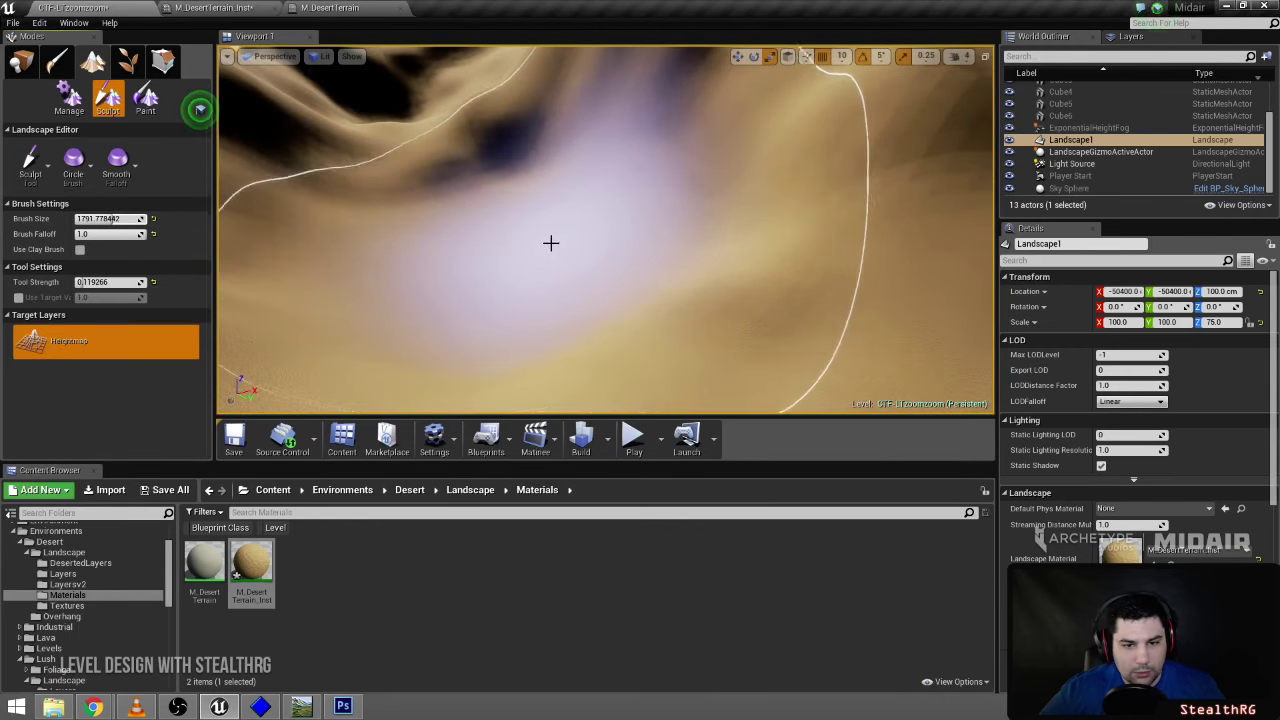
mouse_move(551, 243)
left_mouse_down()
mouse_move(254, 206)
mouse_move(504, 244)
left_mouse_up()
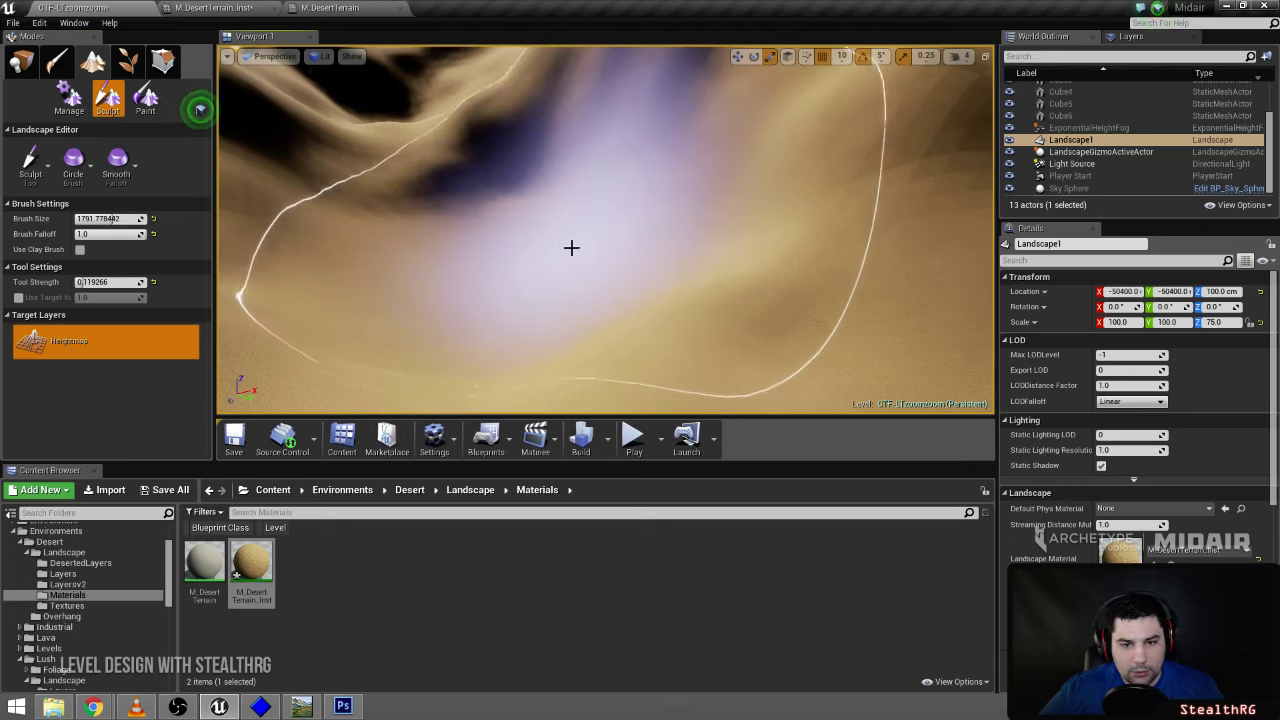
key("w")
mouse_move(690, 232)
right_mouse_down()
mouse_move(650, 190)
mouse_move(770, 160)
mouse_move(750, 165)
right_mouse_up()
- Playtest a run from the white platform through the resculpted valley and end the session
left_click(634, 441)
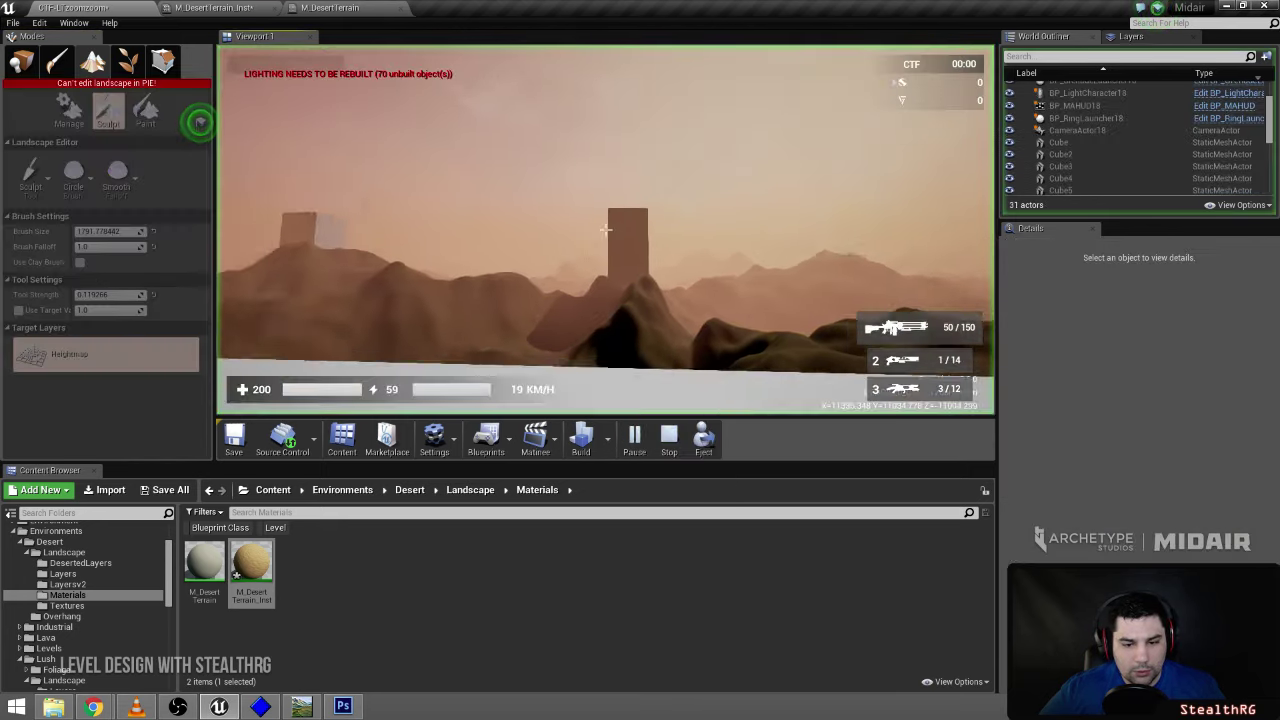
key("w")
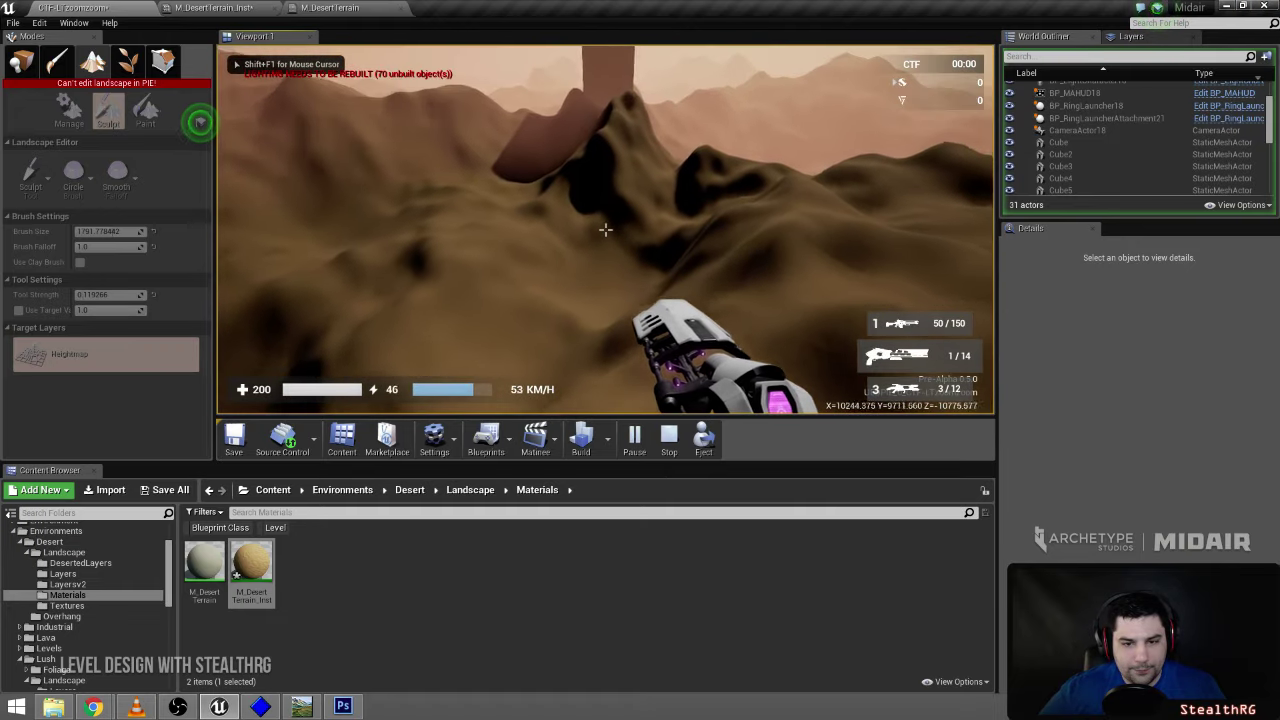
key("w")
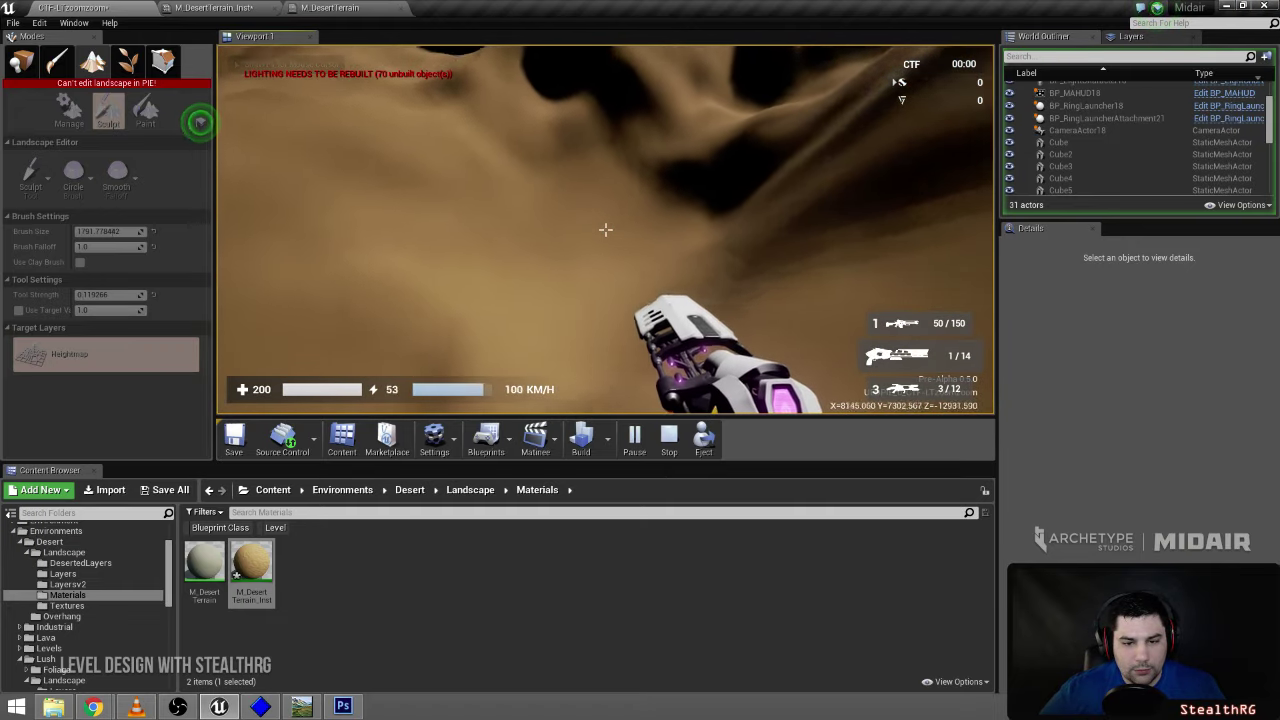
key("w")
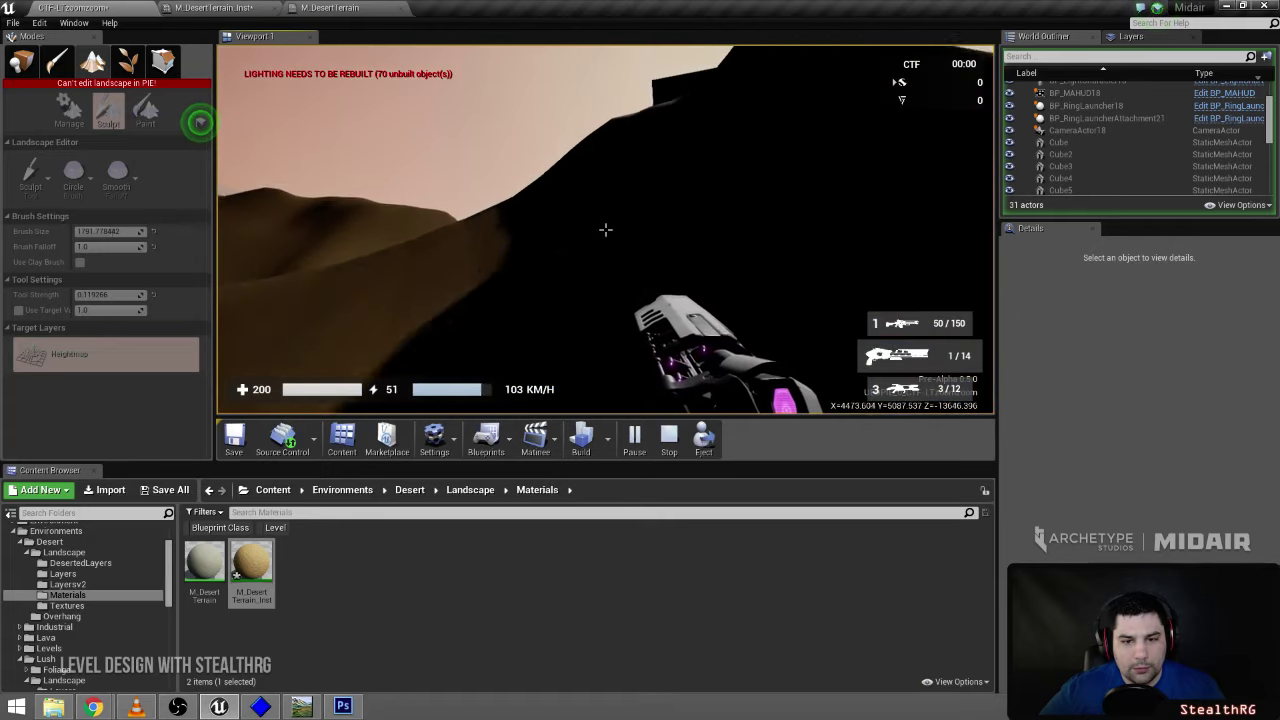
key("Escape")
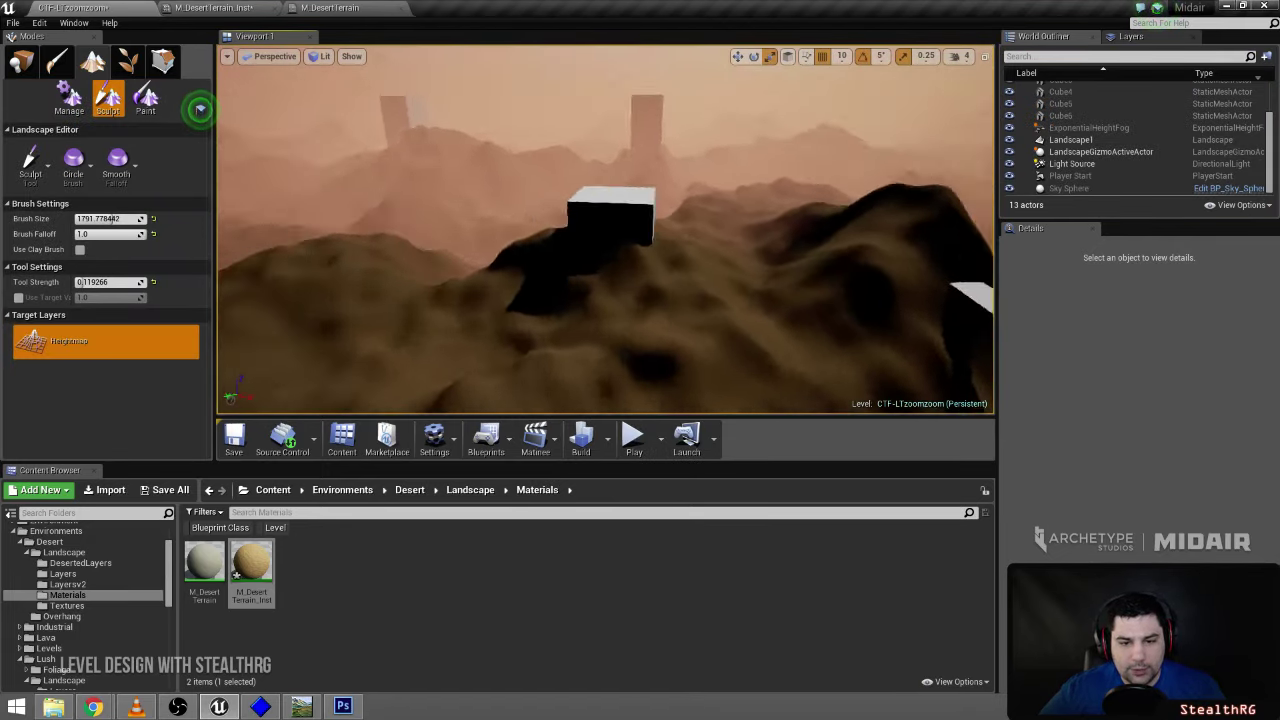
- Set the Sculpt tool's brush size to about 1333 and work over the sandy slopes and ridges around the white cubes
right_click_drag(606, 230, 722, 222)
key("w")
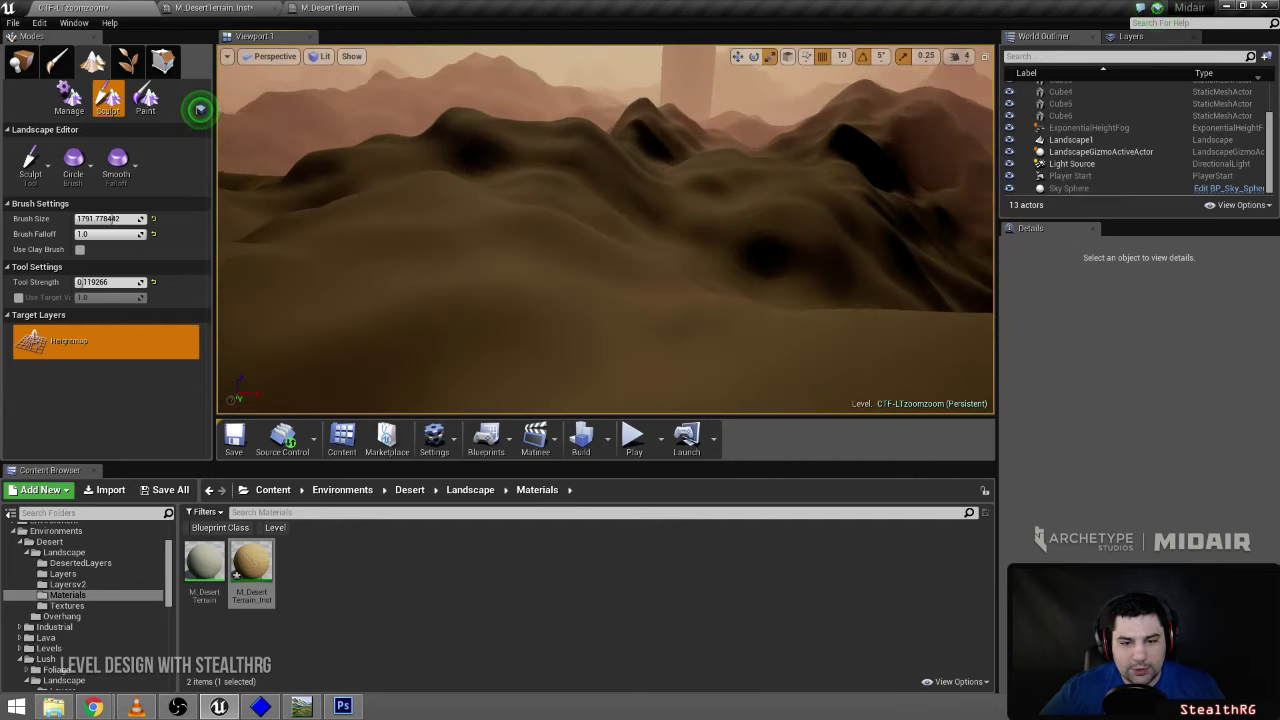
key("w")
right_click_drag(606, 230, 440, 236)
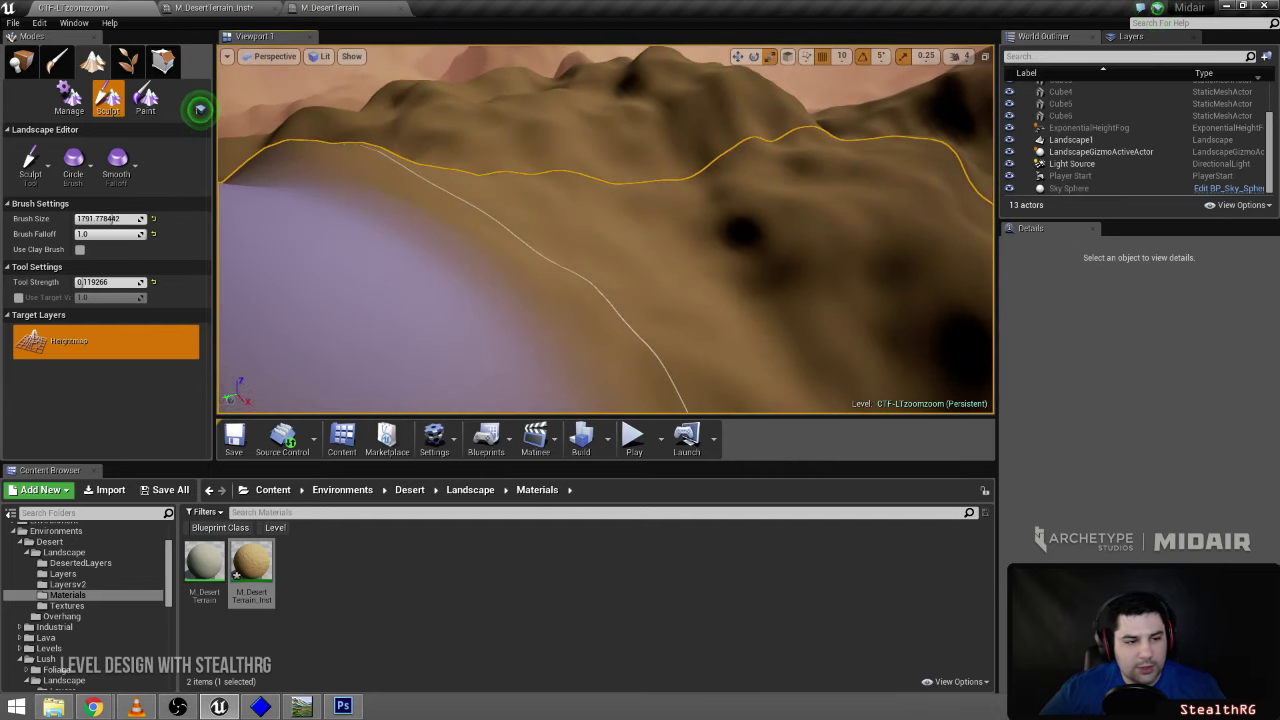
left_click(31, 164)
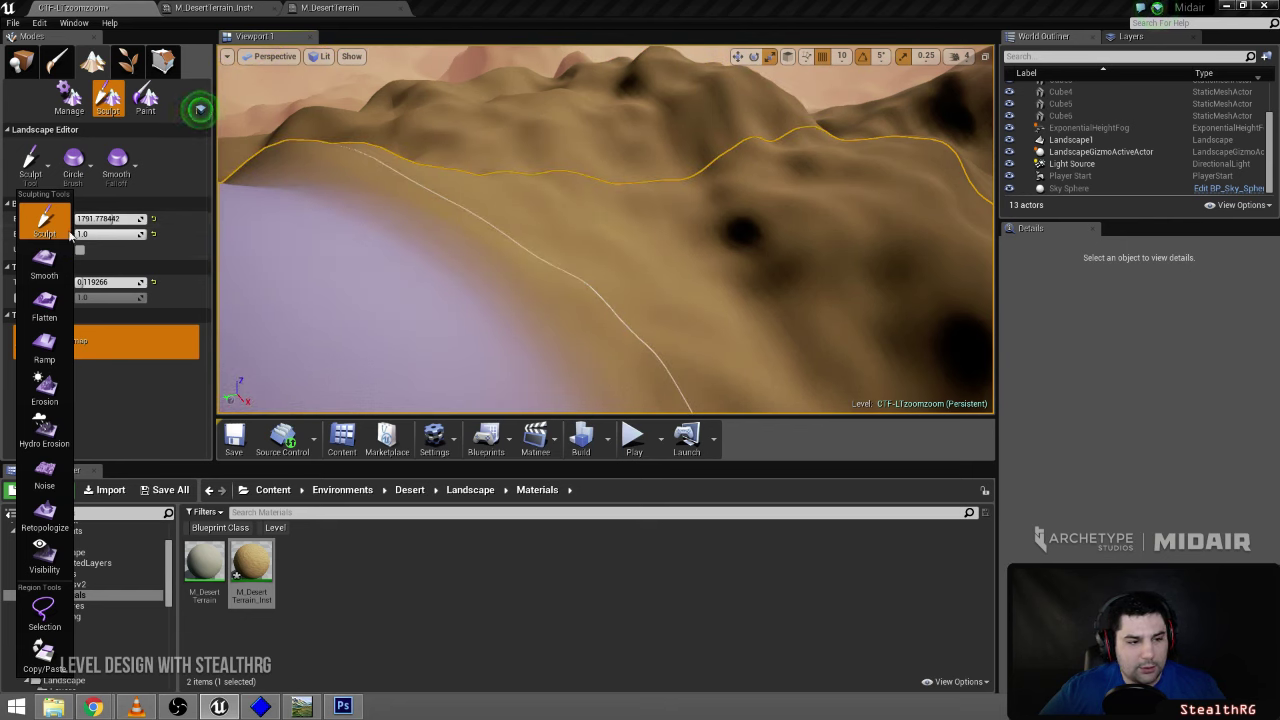
left_click(68, 228)
left_click(103, 219)
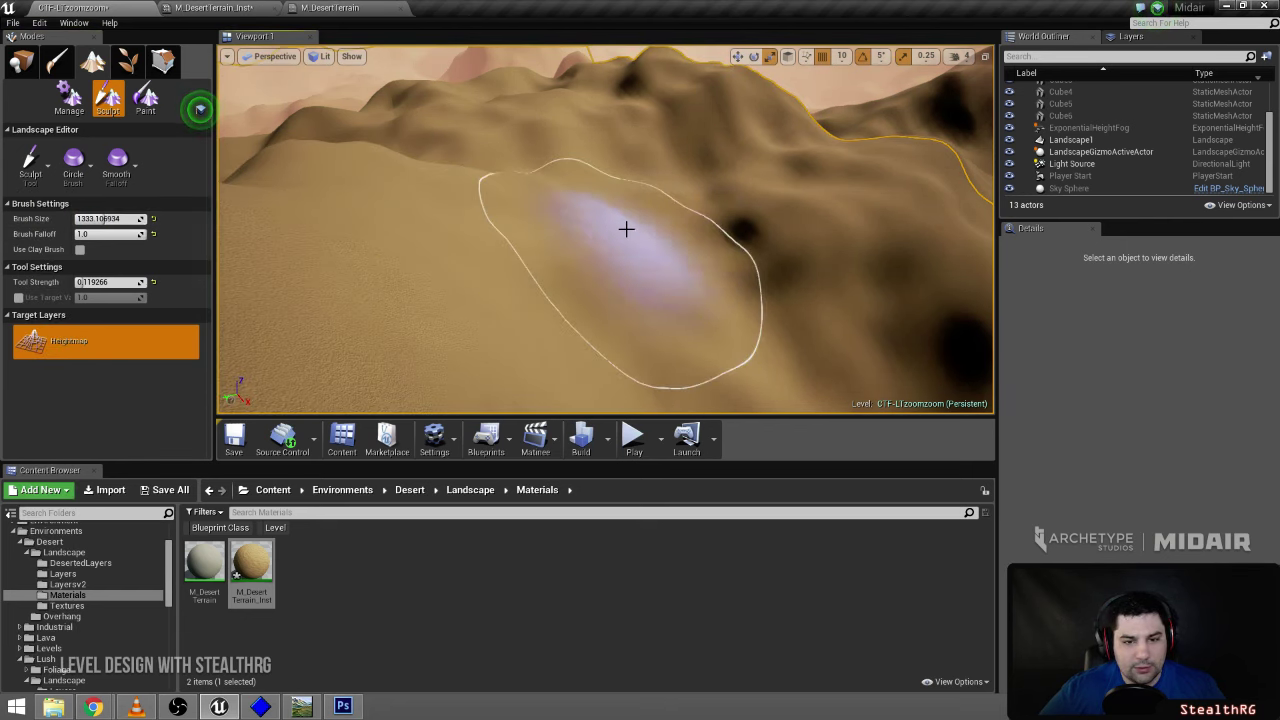
right_click_drag(650, 204, 588, 171)
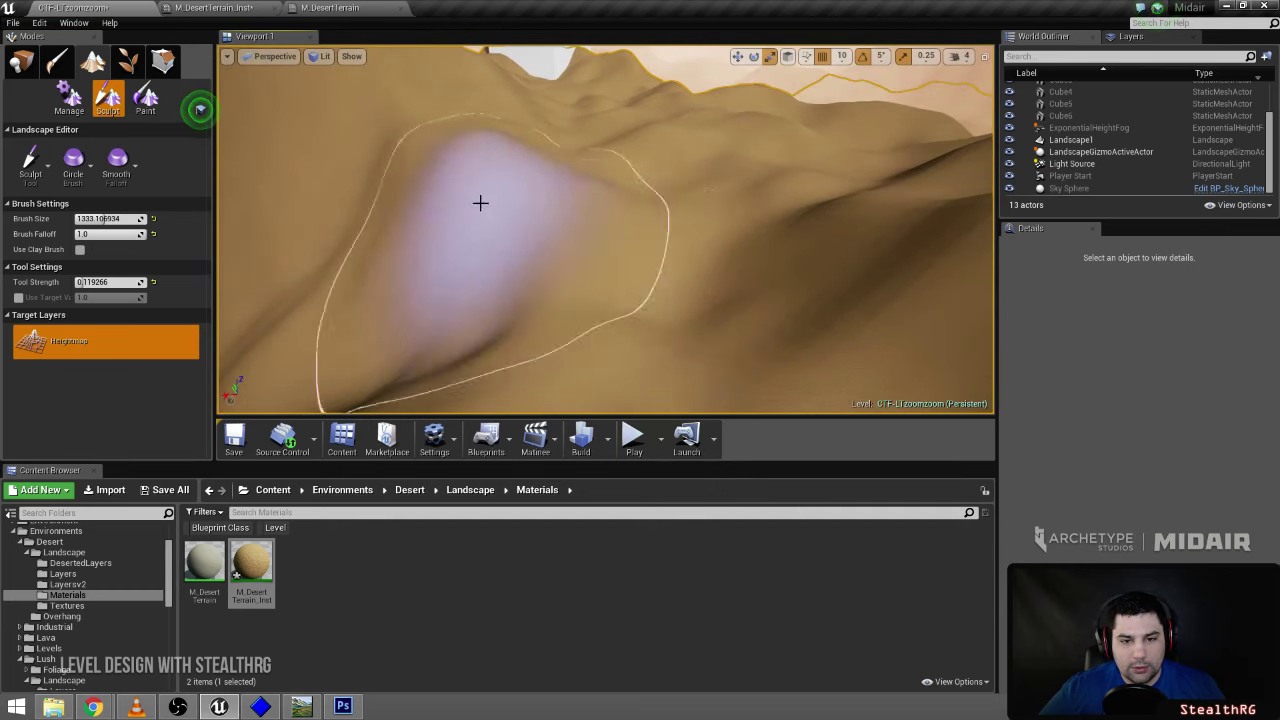
mouse_move(480, 203)
right_mouse_down()
mouse_move(466, 258)
mouse_move(640, 248)
right_mouse_up()
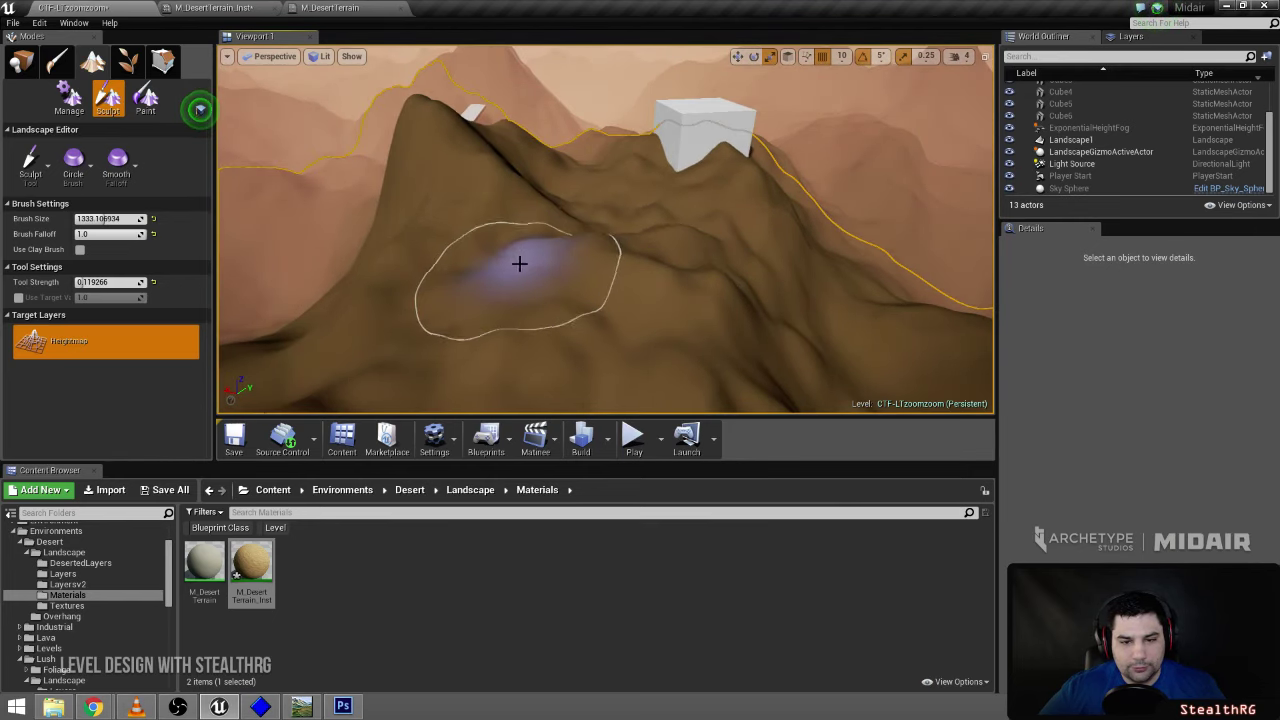
right_click_drag(458, 257, 458, 257)
right_click_drag(660, 200, 660, 200)
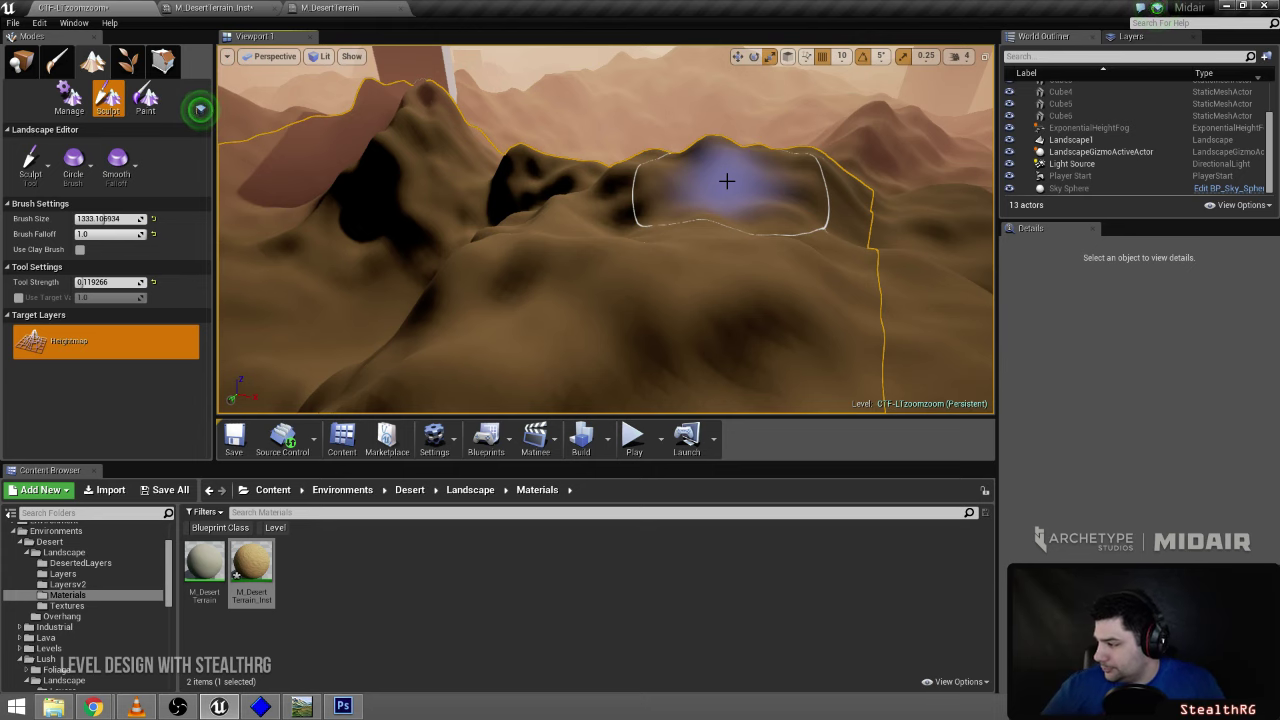
- Sculpt the dark rounded hilltop and the sandy ground in front of it with the current Sculpt brush
left_click_drag(726, 181, 654, 277)
mouse_move(654, 277)
right_mouse_down()
mouse_move(850, 285)
mouse_move(890, 265)
mouse_move(985, 290)
right_mouse_up()
mouse_move(620, 258)
right_mouse_down()
mouse_move(585, 263)
mouse_move(669, 251)
right_mouse_up()
- Smooth the crest and dark face of the low hill using the Smooth tool with a brush size of about 897
left_click_drag(104, 219, 97, 219)
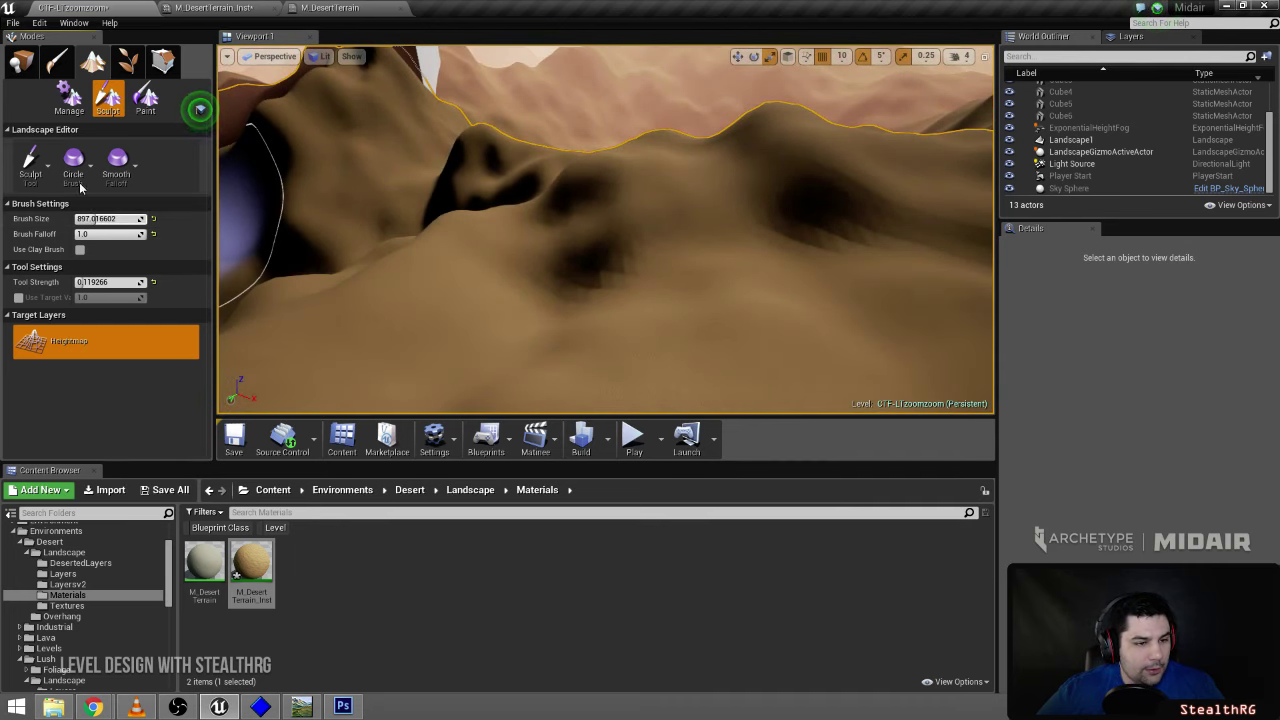
left_click(30, 162)
left_click(46, 250)
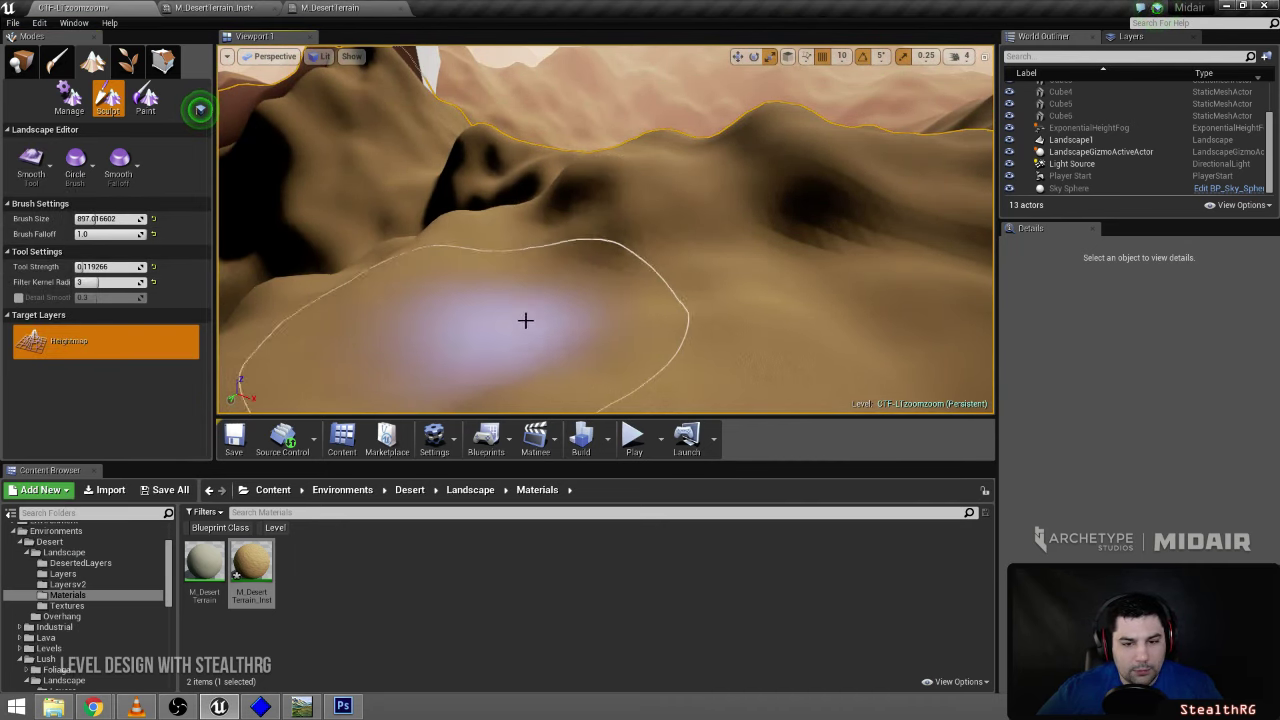
mouse_move(657, 294)
right_mouse_down()
mouse_move(590, 283)
mouse_move(480, 292)
mouse_move(512, 250)
mouse_move(557, 240)
right_mouse_up()
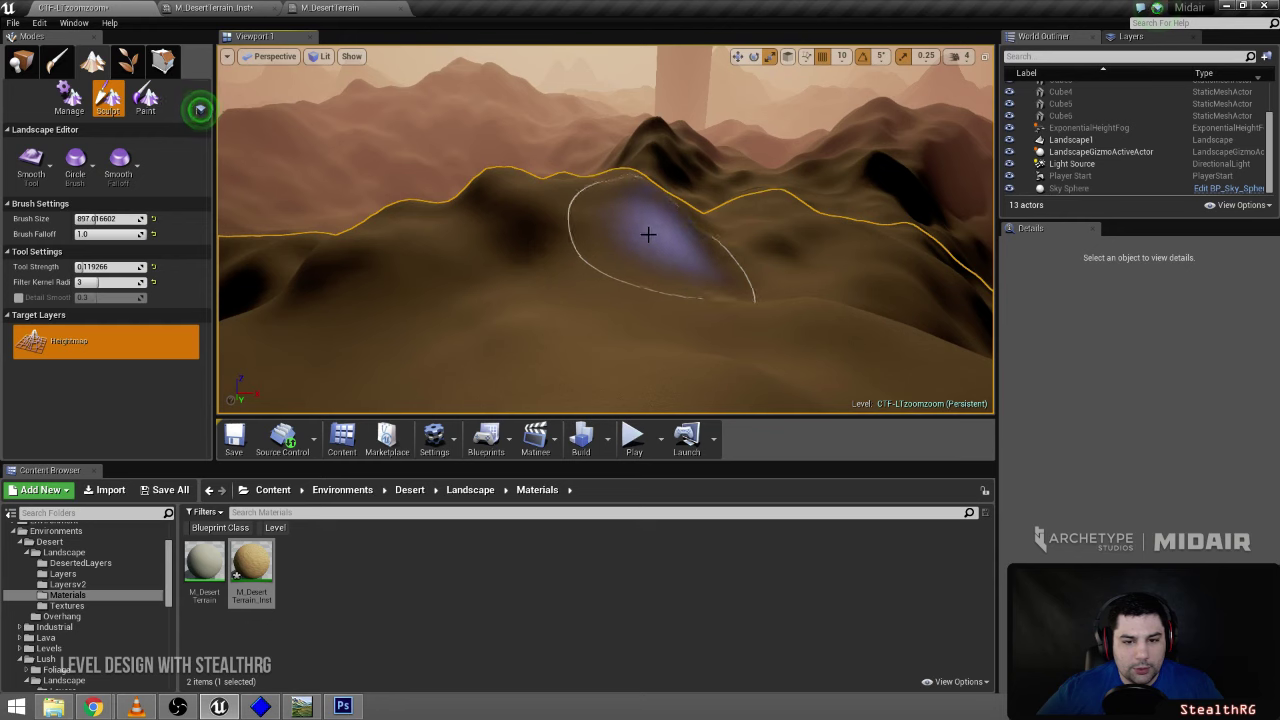
left_click_drag(648, 234, 631, 230)
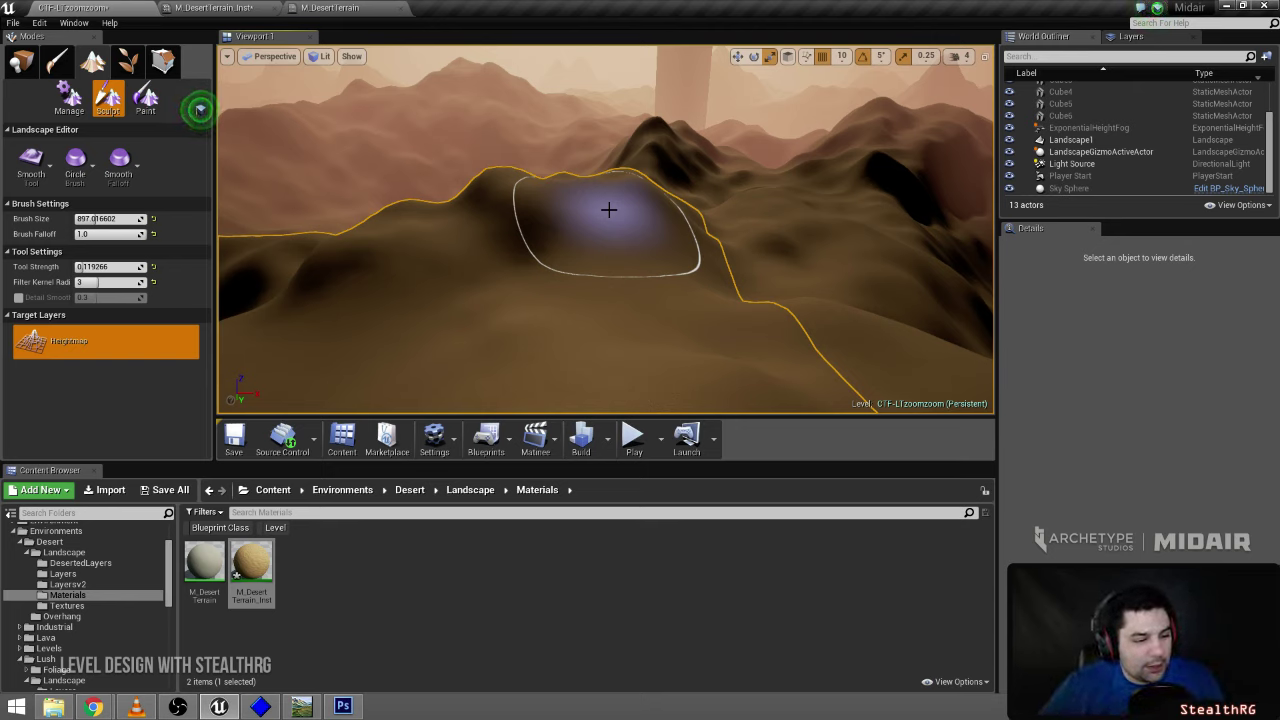
left_click(609, 210)
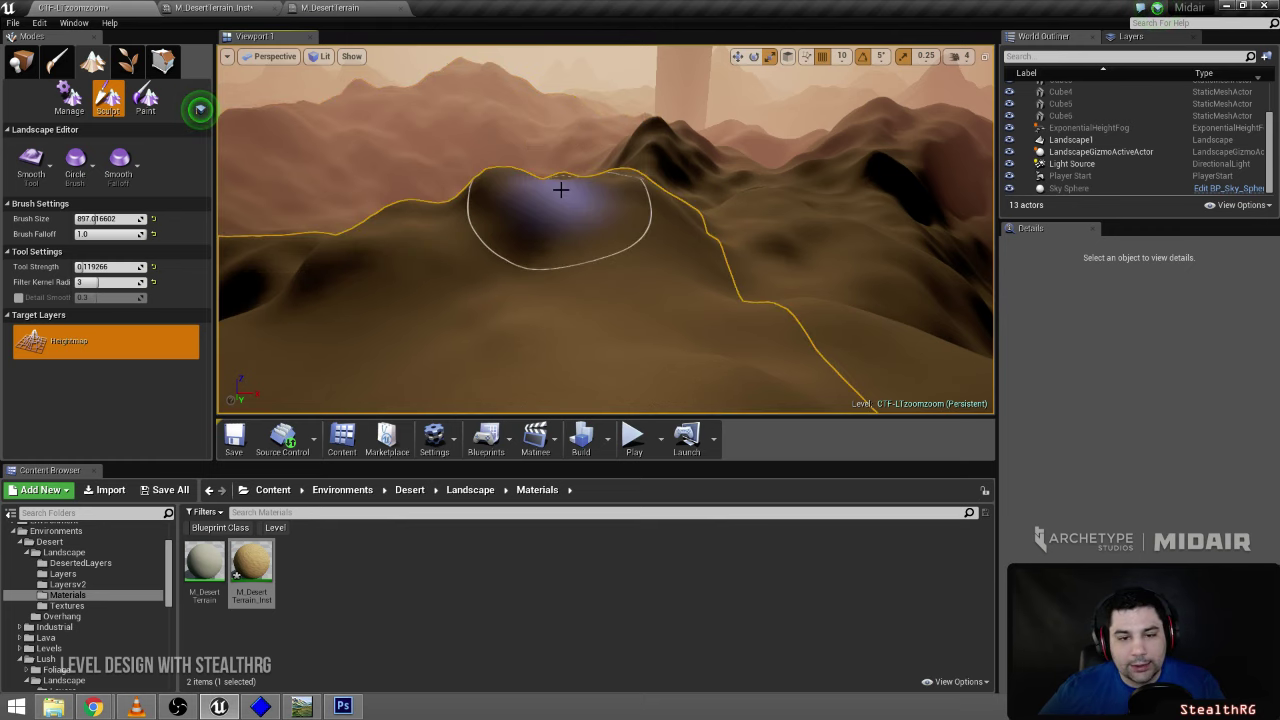
- Switch to the Sculpt tool with a brush size of about 1193 and work over the brown slopes and ridge near the cubes
mouse_move(560, 189)
right_mouse_down()
mouse_move(780, 188)
mouse_move(350, 196)
right_mouse_up()
mouse_move(590, 106)
right_mouse_down()
mouse_move(531, 194)
mouse_move(440, 220)
mouse_move(345, 214)
right_mouse_up()
left_click(31, 160)
left_click(63, 236)
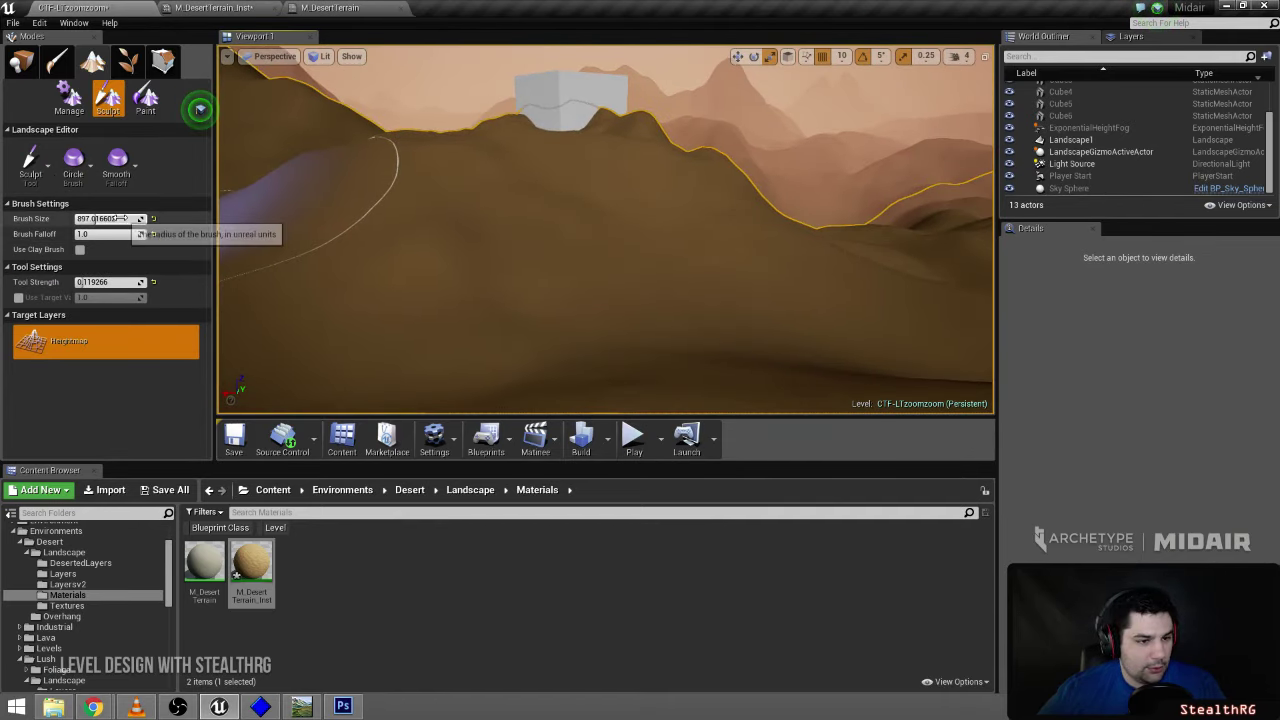
left_click_drag(118, 218, 116, 218)
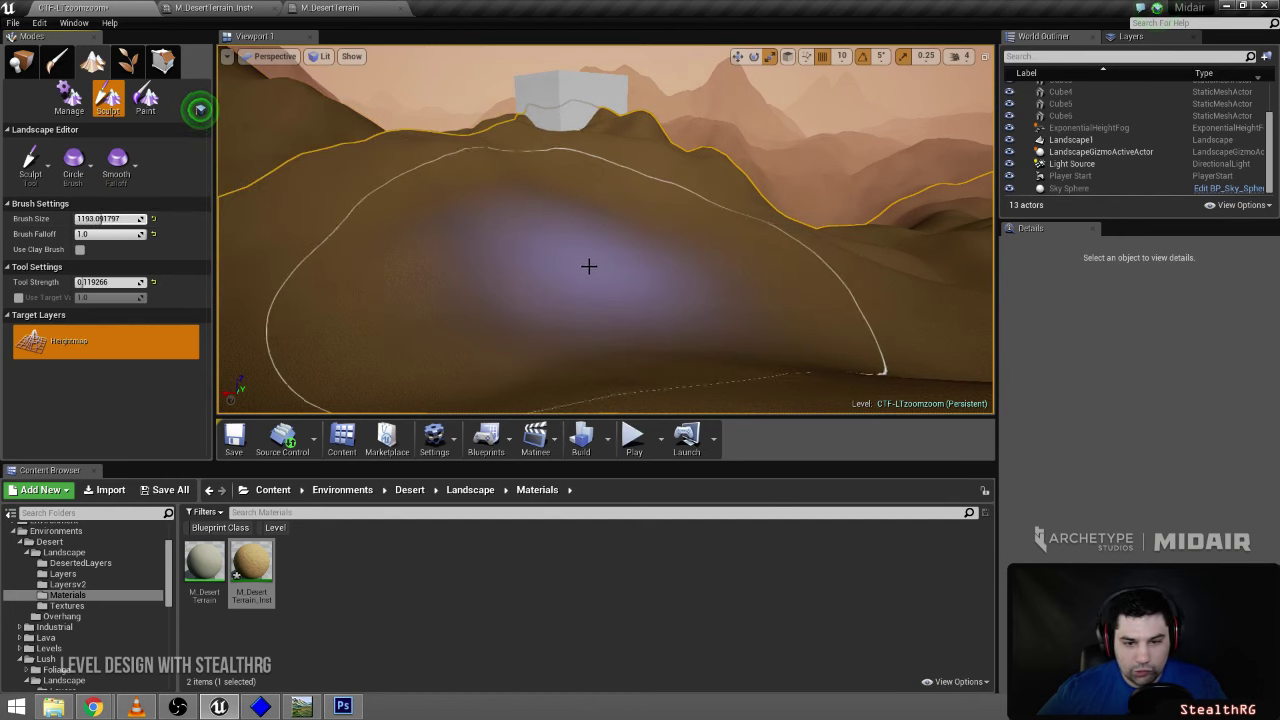
mouse_move(589, 266)
right_mouse_down()
mouse_move(450, 268)
mouse_move(645, 233)
right_mouse_up()
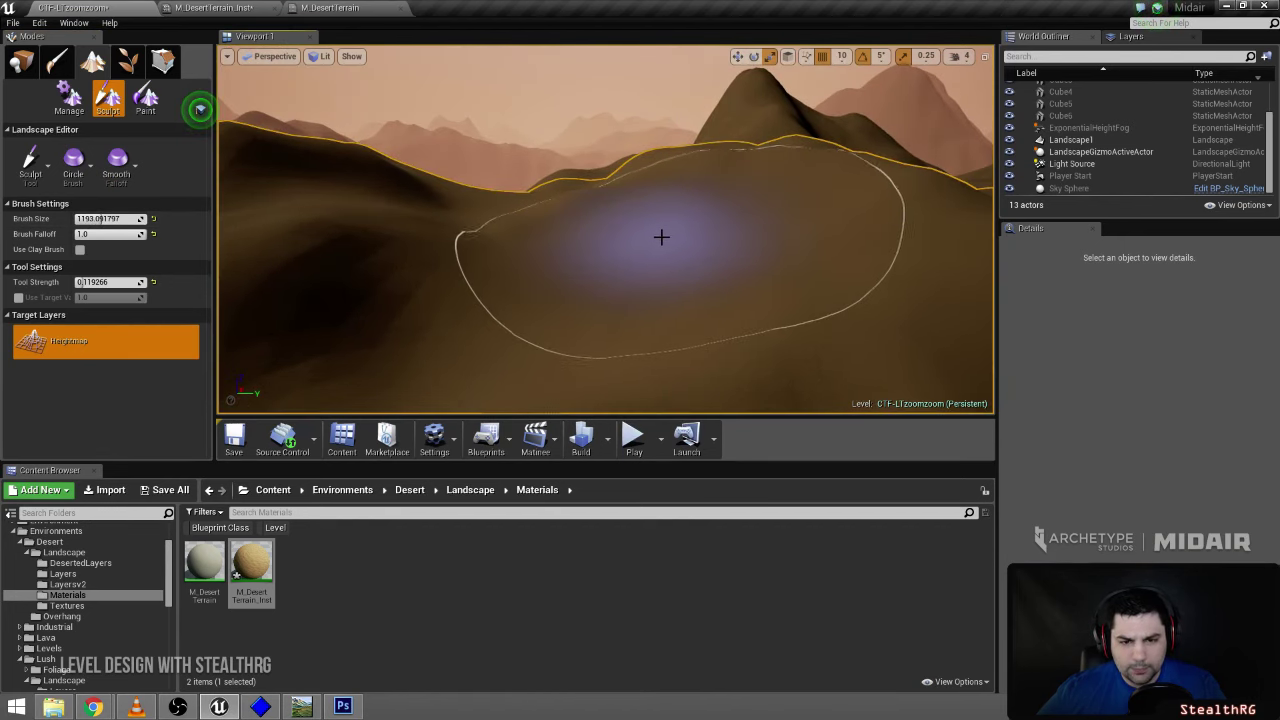
mouse_move(534, 240)
right_mouse_down()
mouse_move(485, 234)
mouse_move(781, 213)
right_mouse_up()
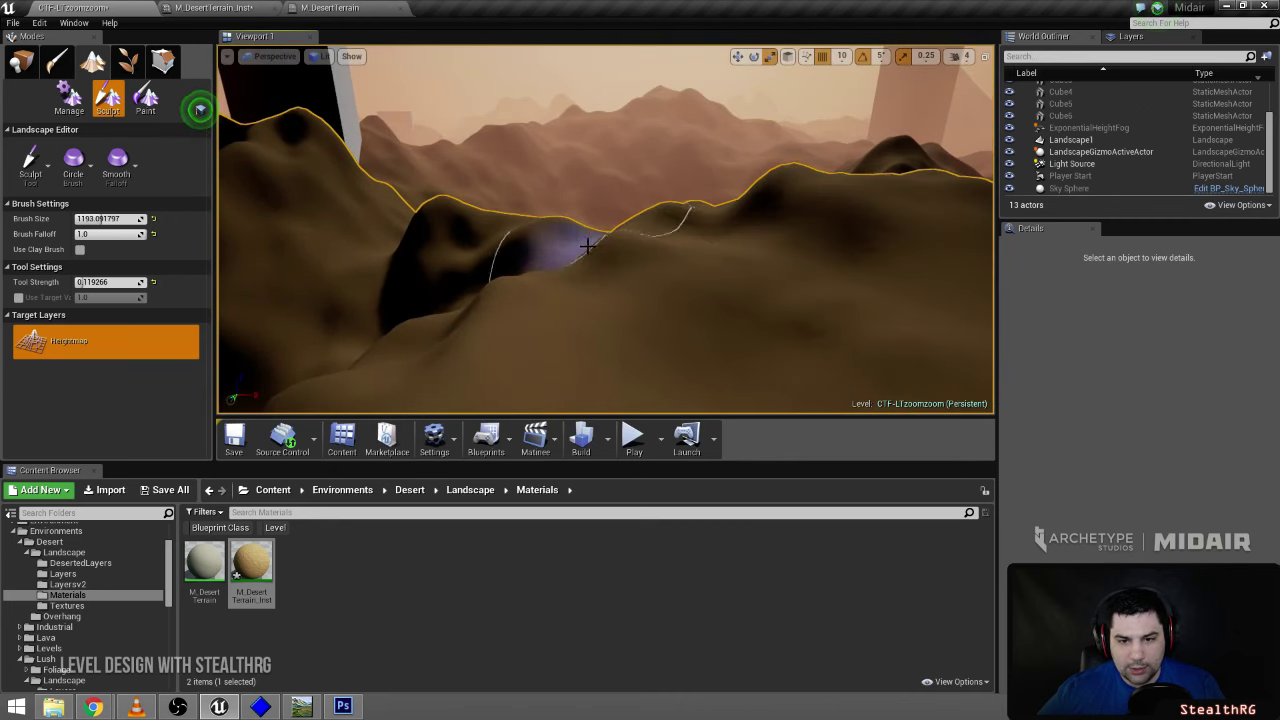
mouse_move(761, 219)
right_mouse_down()
mouse_move(668, 218)
mouse_move(706, 223)
mouse_move(676, 225)
right_mouse_up()
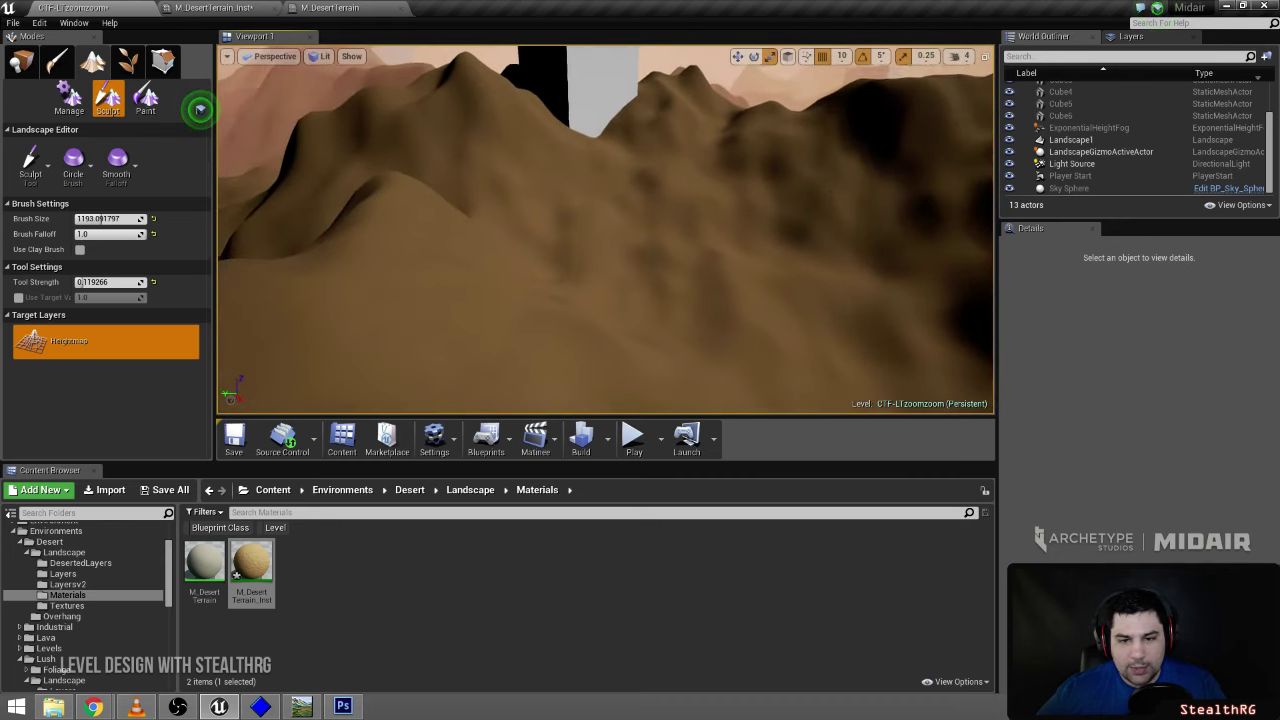
- Set the Sculpt tool's brush size to about 3048 and sculpt the bumpy hillside and valley beside the tall cube
left_click(30, 160)
left_click(55, 222)
left_click_drag(94, 219, 109, 219)
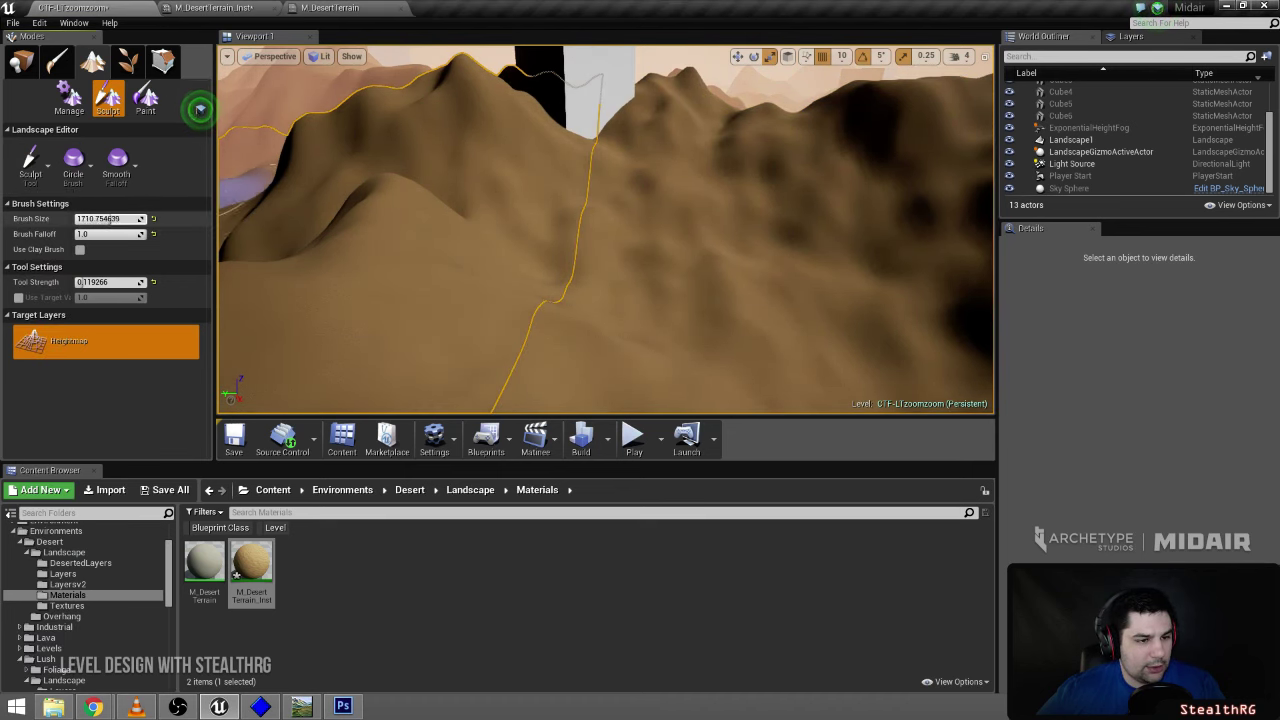
mouse_move(612, 266)
left_mouse_down()
mouse_move(786, 225)
mouse_move(711, 240)
left_mouse_up()
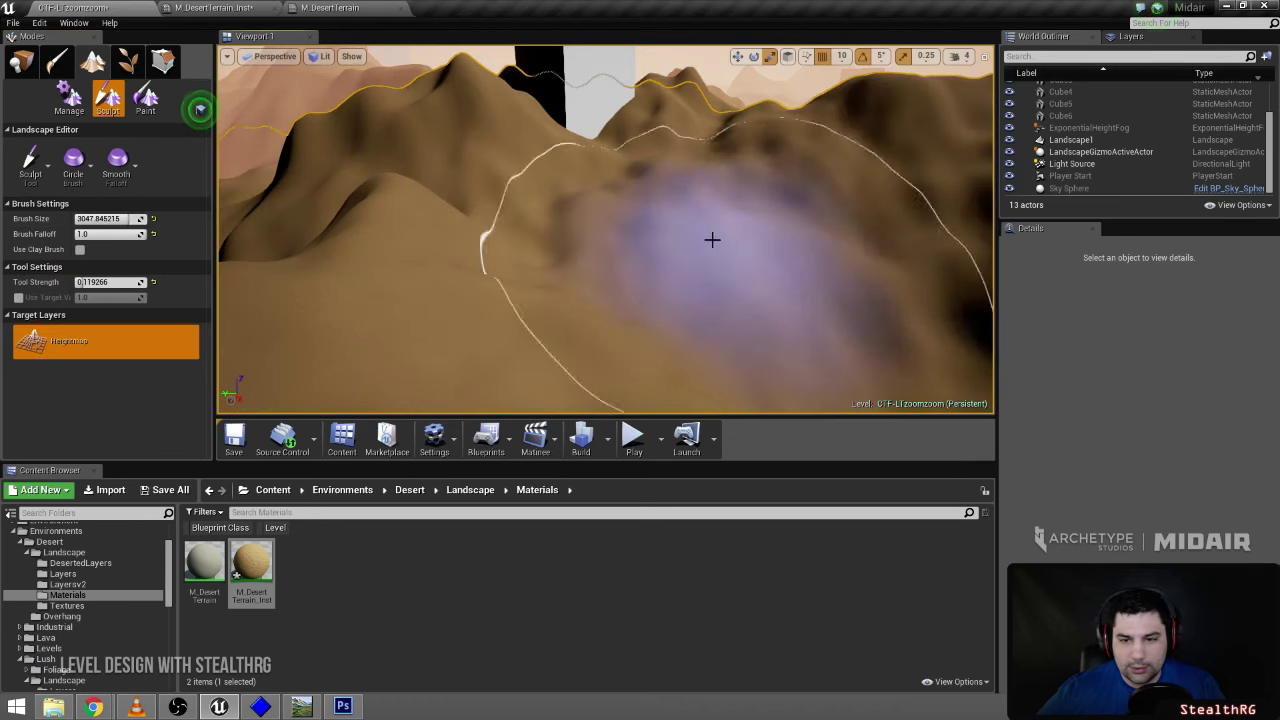
right_click_drag(711, 240, 800, 220)
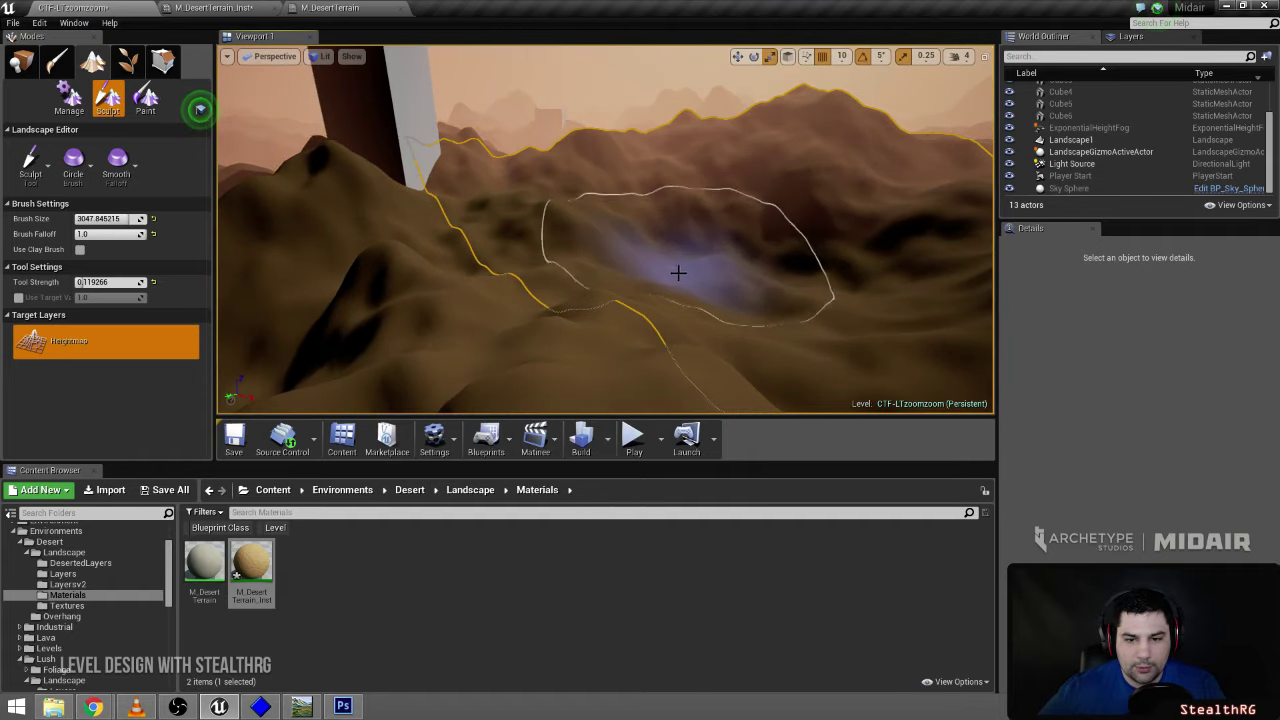
right_click_drag(737, 279, 710, 298)
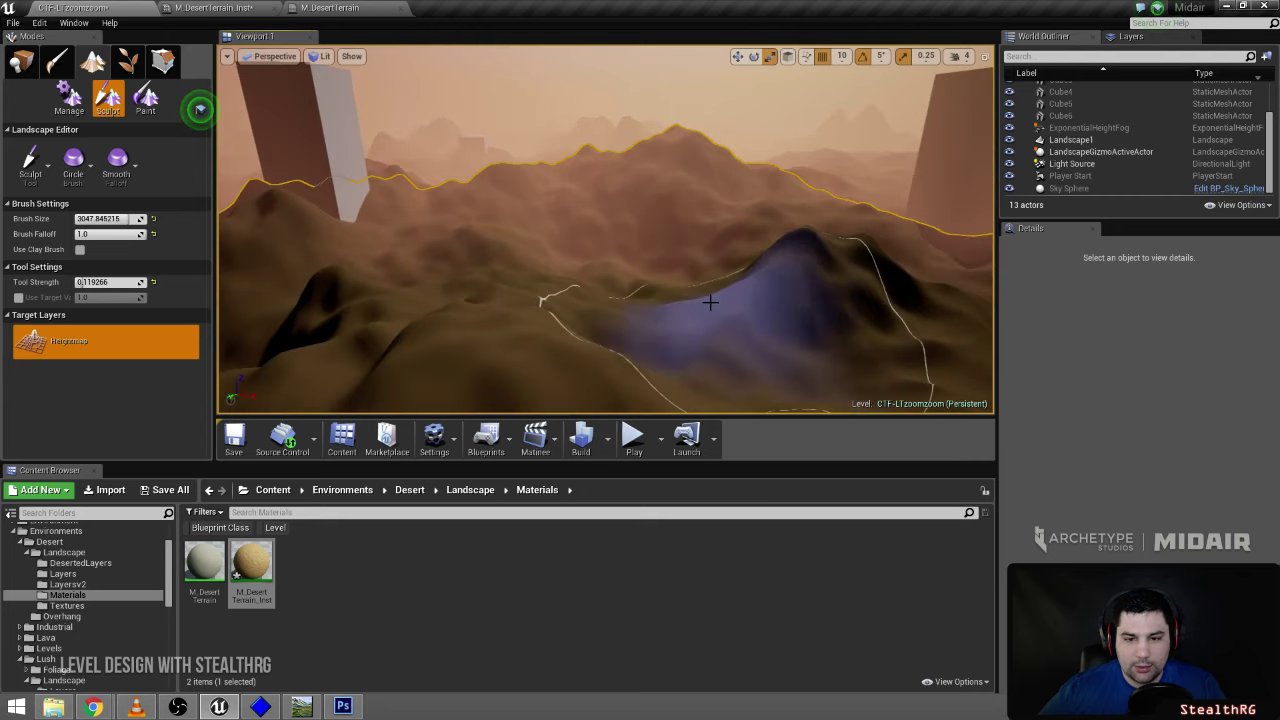
- Set the sculpt brush size to about 2093 and sculpt the landscape slope beside the tall block
left_click_drag(129, 222, 117, 221)
right_click_drag(483, 237, 450, 242)
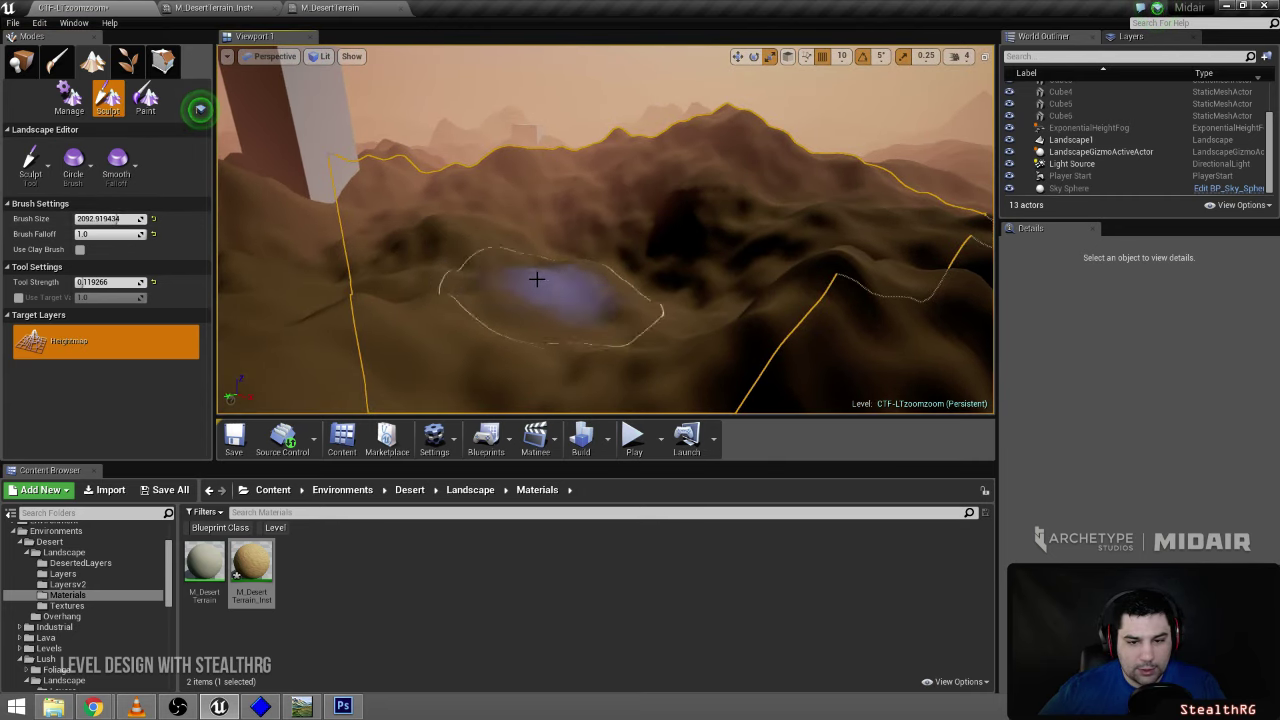
mouse_move(537, 279)
left_mouse_down()
mouse_move(643, 331)
mouse_move(525, 271)
left_mouse_up()
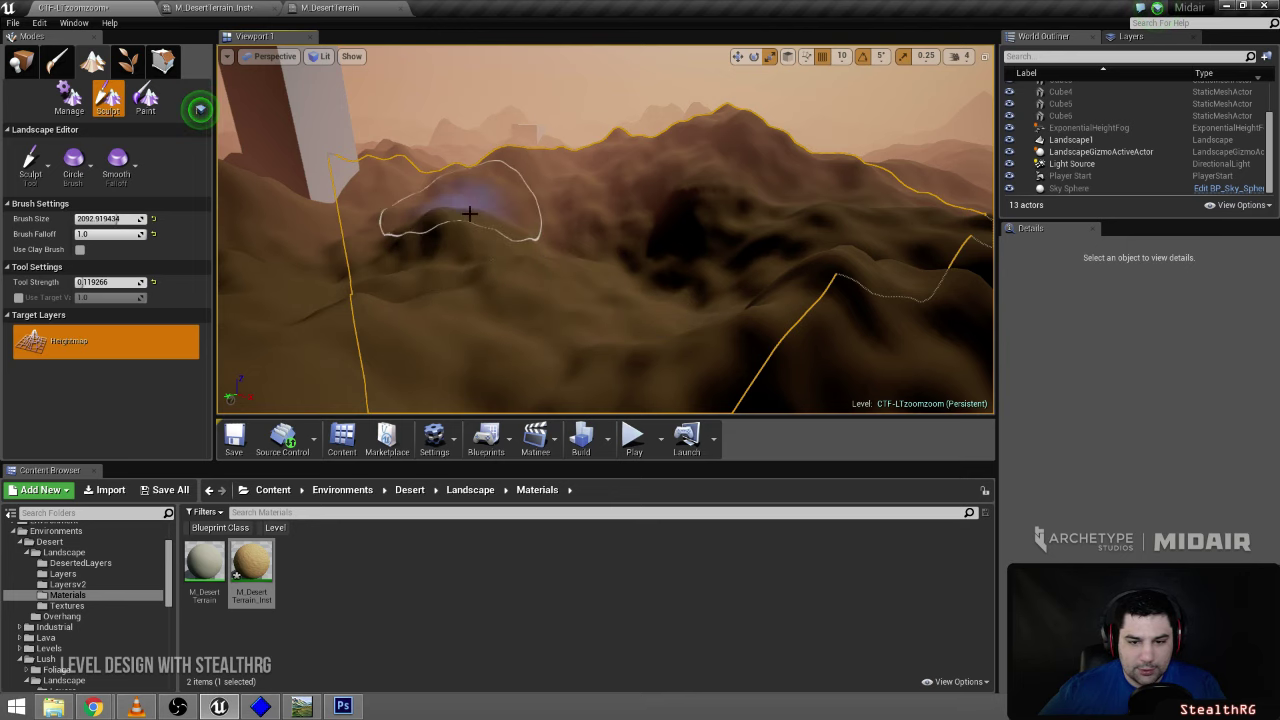
mouse_move(521, 243)
right_mouse_down()
mouse_move(530, 234)
mouse_move(635, 266)
mouse_move(605, 275)
right_mouse_up()
- Switch to the Smooth tool with a brush size of about 1479 and smooth the rounded hilltop
left_click(30, 160)
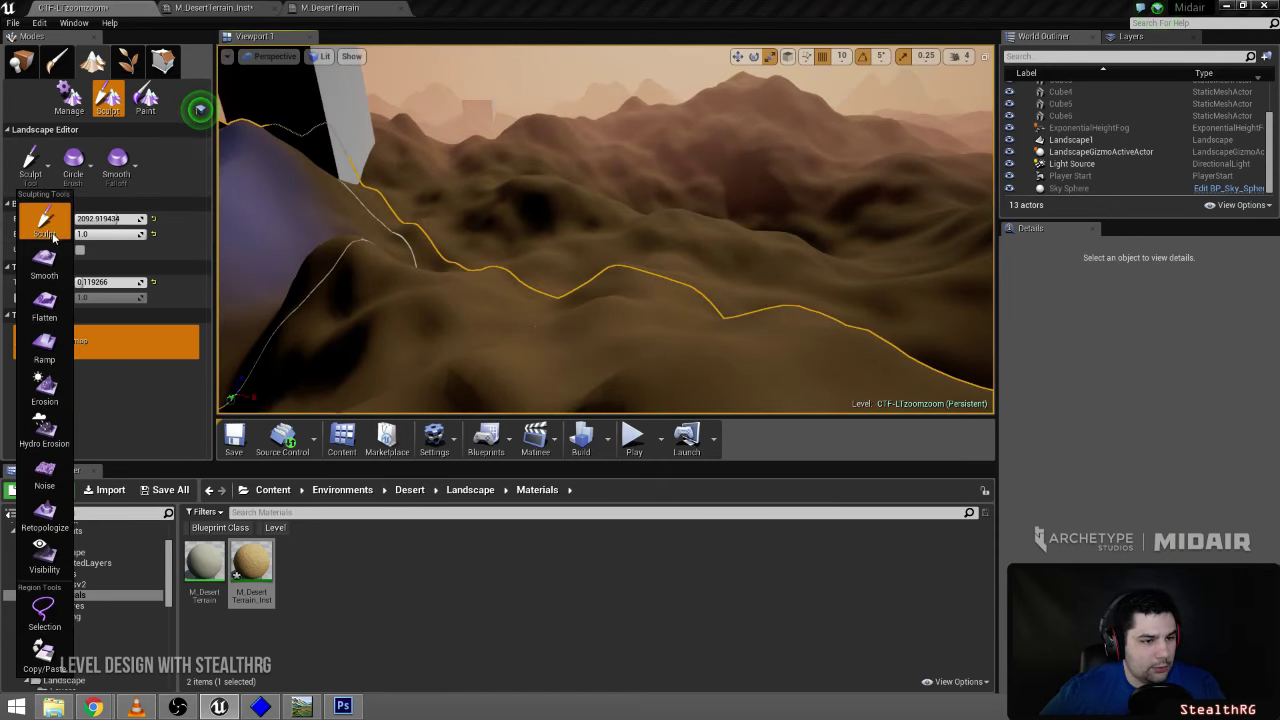
left_click(40, 257)
left_click_drag(107, 219, 106, 219)
right_click_drag(584, 272, 606, 263)
right_click_drag(474, 309, 474, 309)
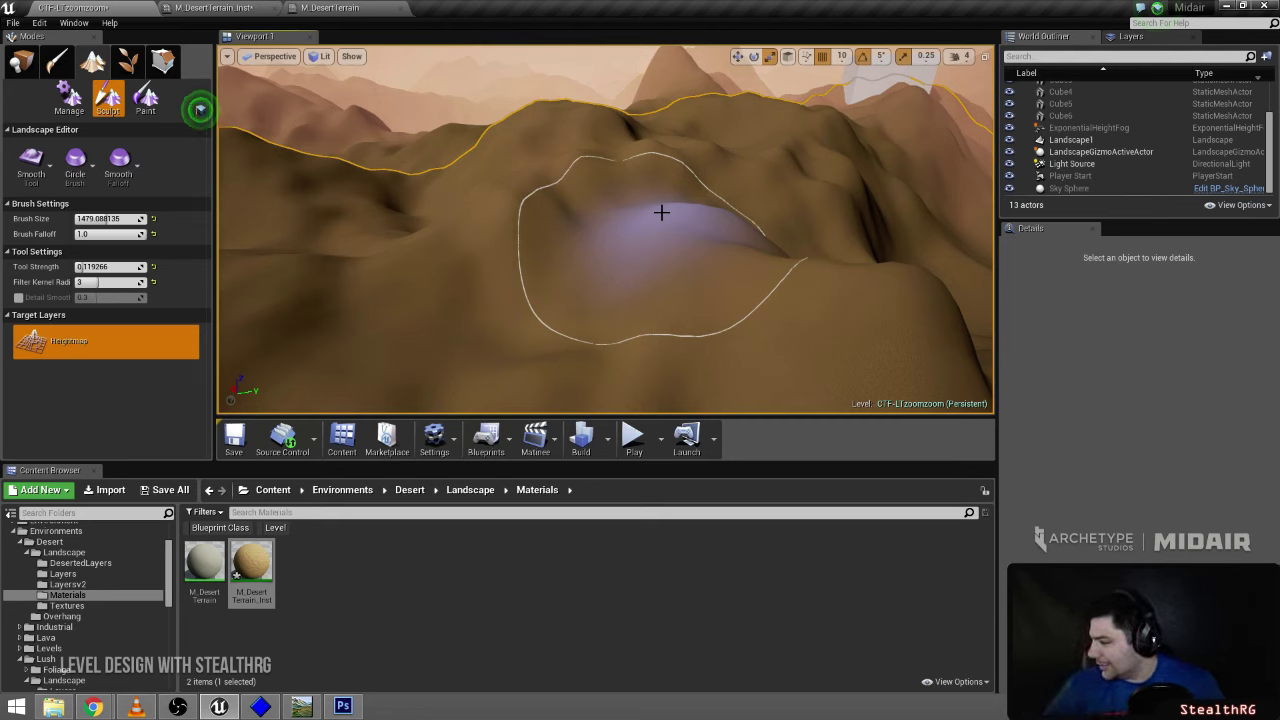
left_click_drag(661, 213, 699, 252)
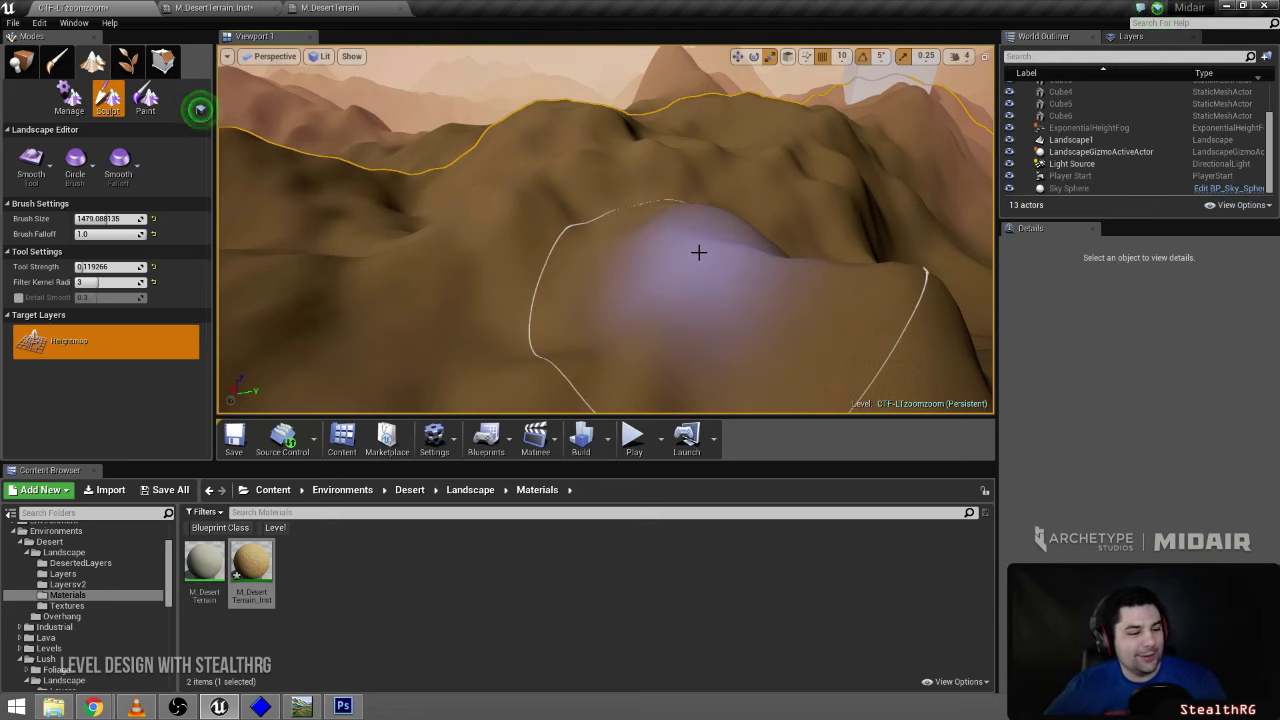
mouse_move(612, 187)
right_mouse_down()
mouse_move(630, 187)
mouse_move(550, 190)
right_mouse_up()
- Reduce the Smooth brush size to about 742 and smooth the uneven terrain in the dip between the hills
left_click_drag(107, 219, 102, 219)
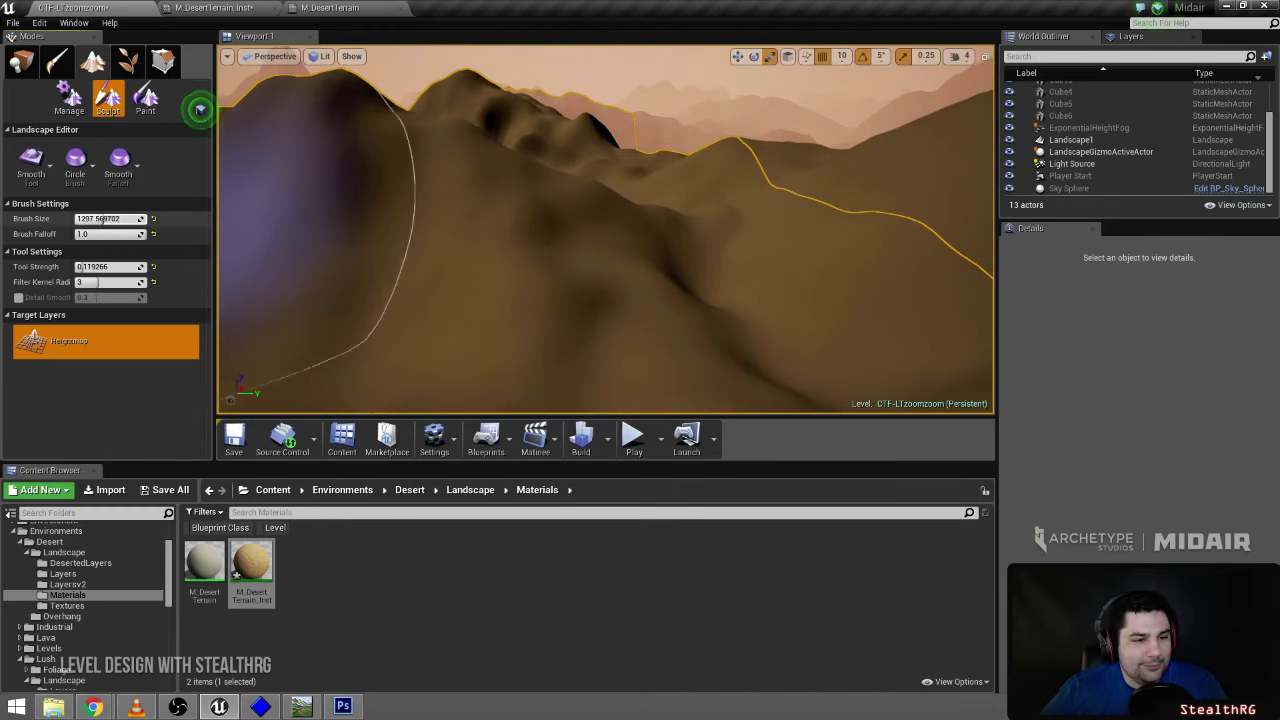
key("[")
key("[")
key("[")
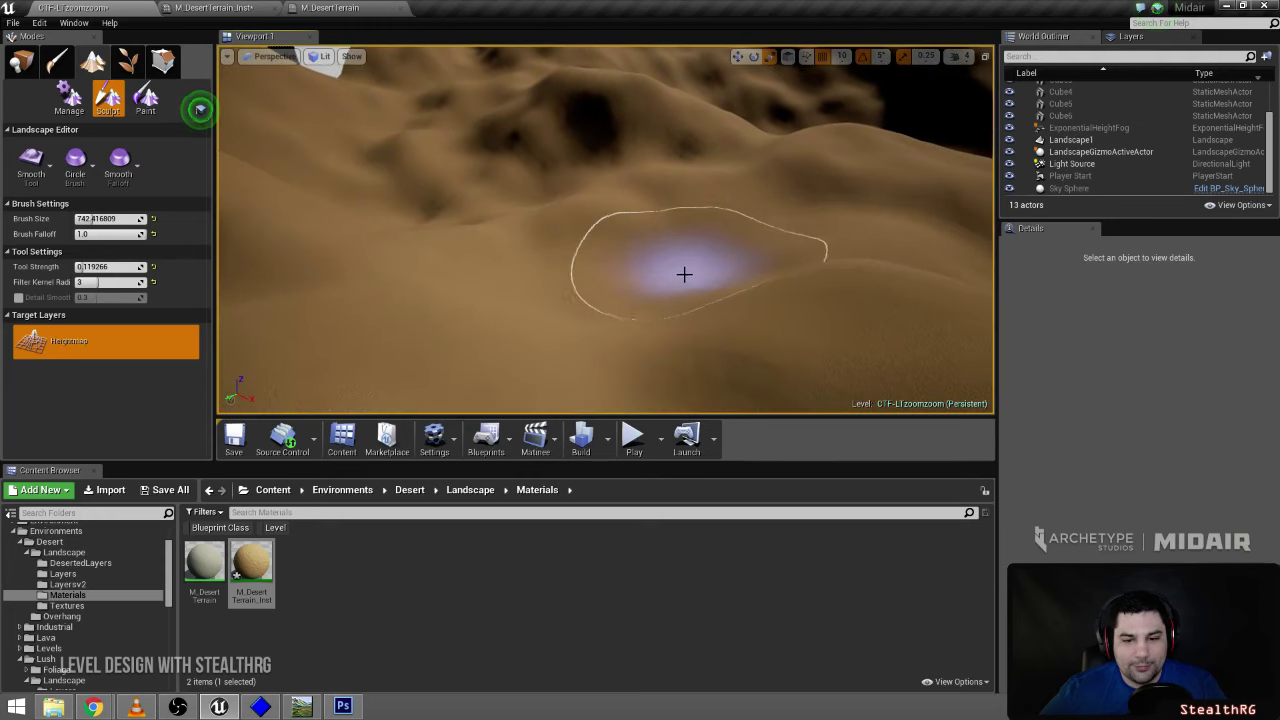
right_click_drag(688, 245, 682, 240)
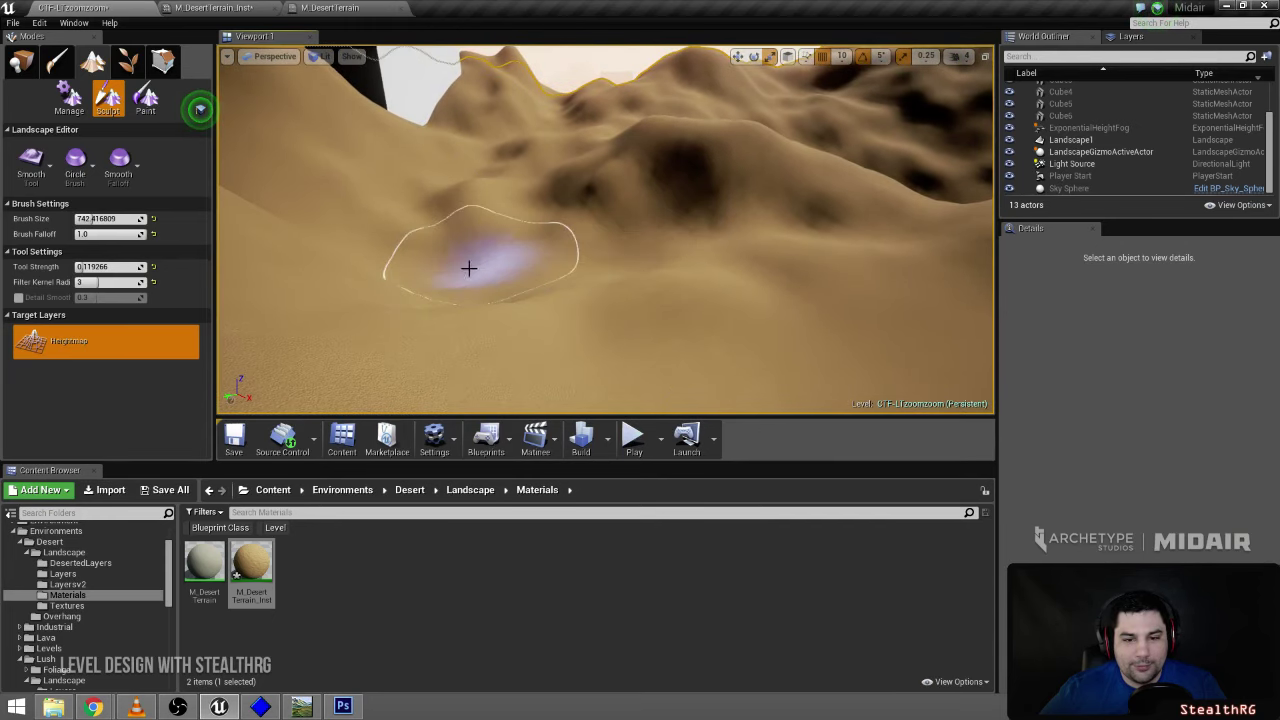
right_click_drag(465, 253, 662, 242)
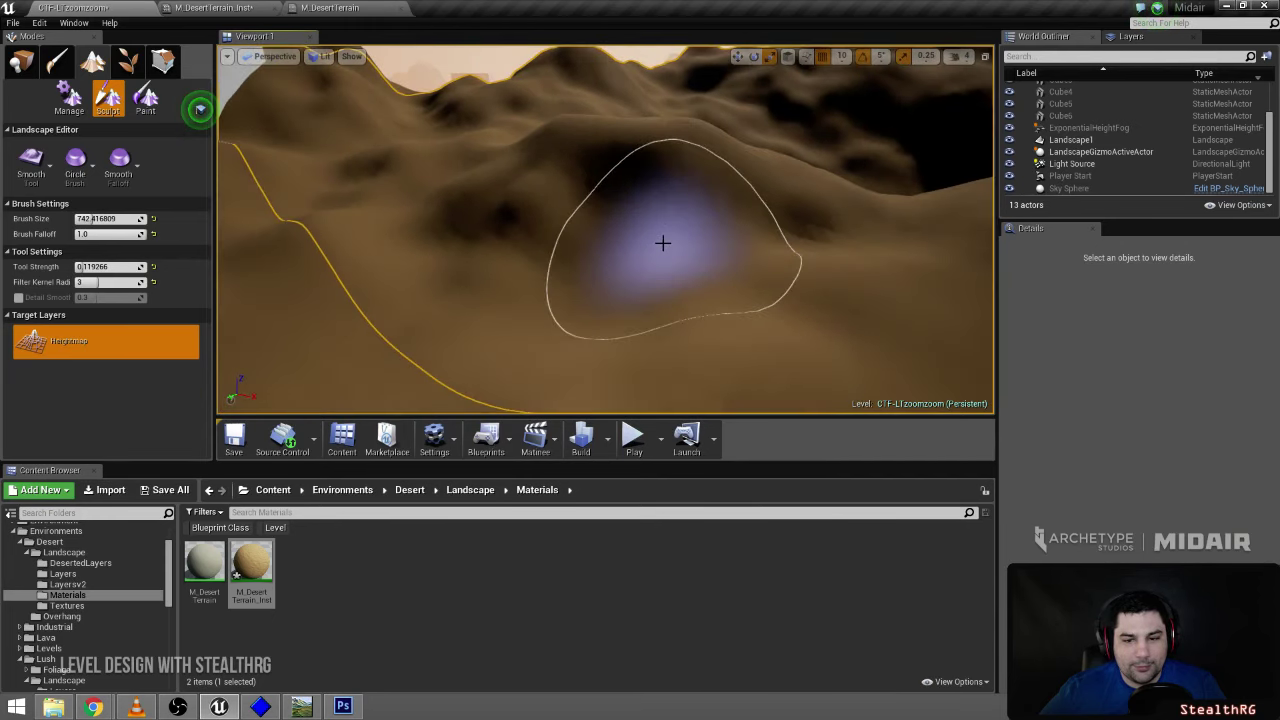
mouse_move(437, 256)
left_mouse_down()
mouse_move(897, 235)
mouse_move(452, 249)
left_mouse_up()
mouse_move(452, 249)
right_mouse_down()
mouse_move(448, 205)
mouse_move(385, 200)
right_mouse_up()
mouse_move(580, 240)
right_mouse_down()
mouse_move(517, 256)
mouse_move(510, 275)
mouse_move(450, 270)
mouse_move(420, 295)
mouse_move(475, 290)
mouse_move(450, 305)
mouse_move(465, 300)
mouse_move(435, 290)
right_mouse_up()
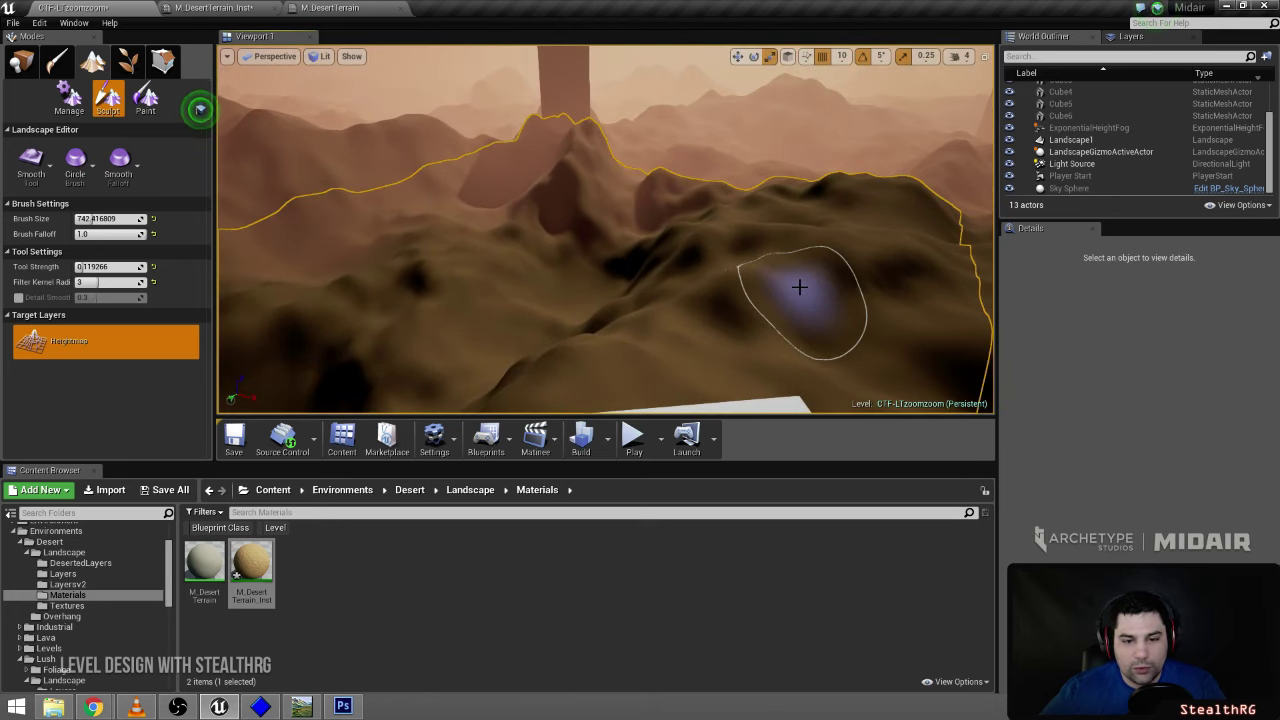
- Play-test the level in full screen, travelling from the white platform across the hills, and end the play session
key("alt+p")
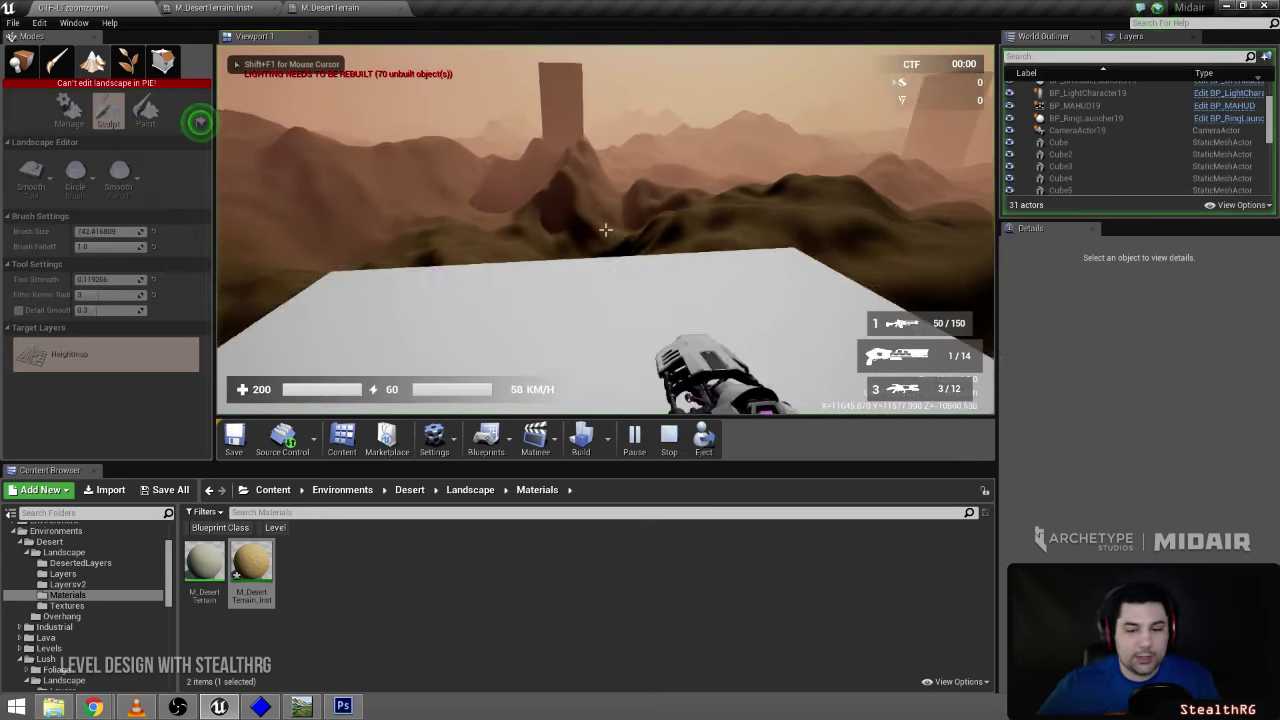
key("F11")
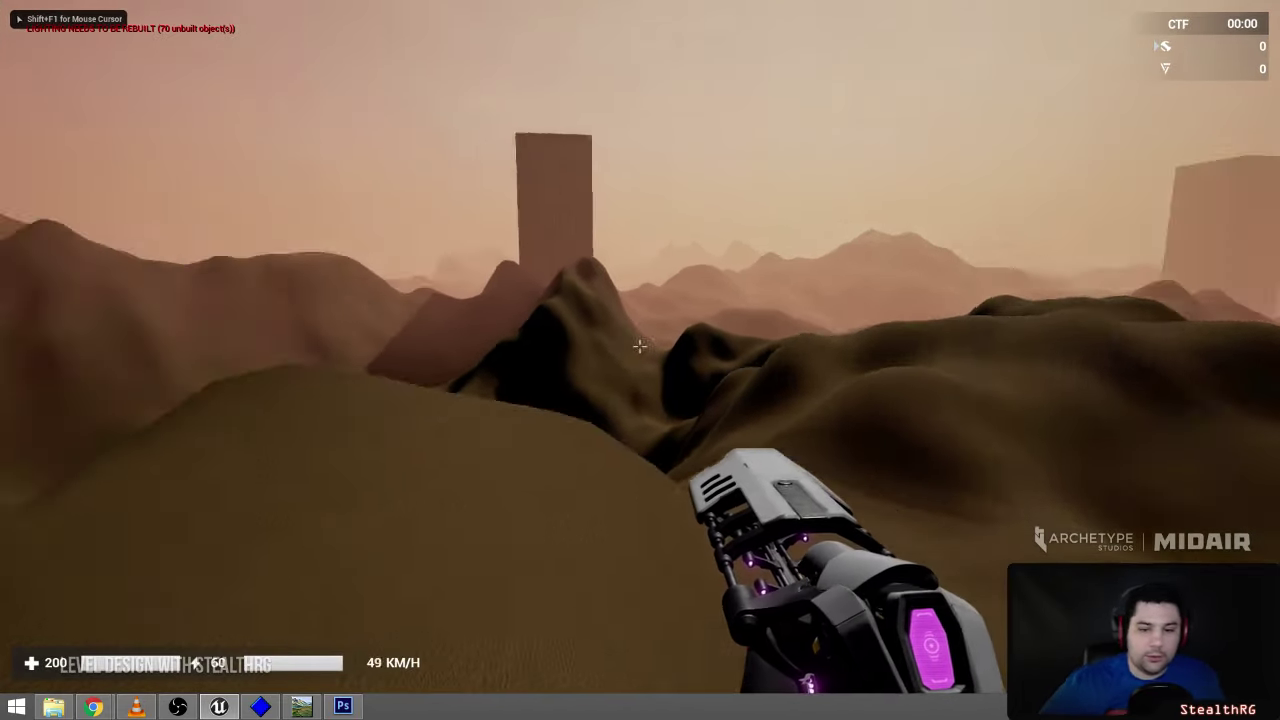
key("w")
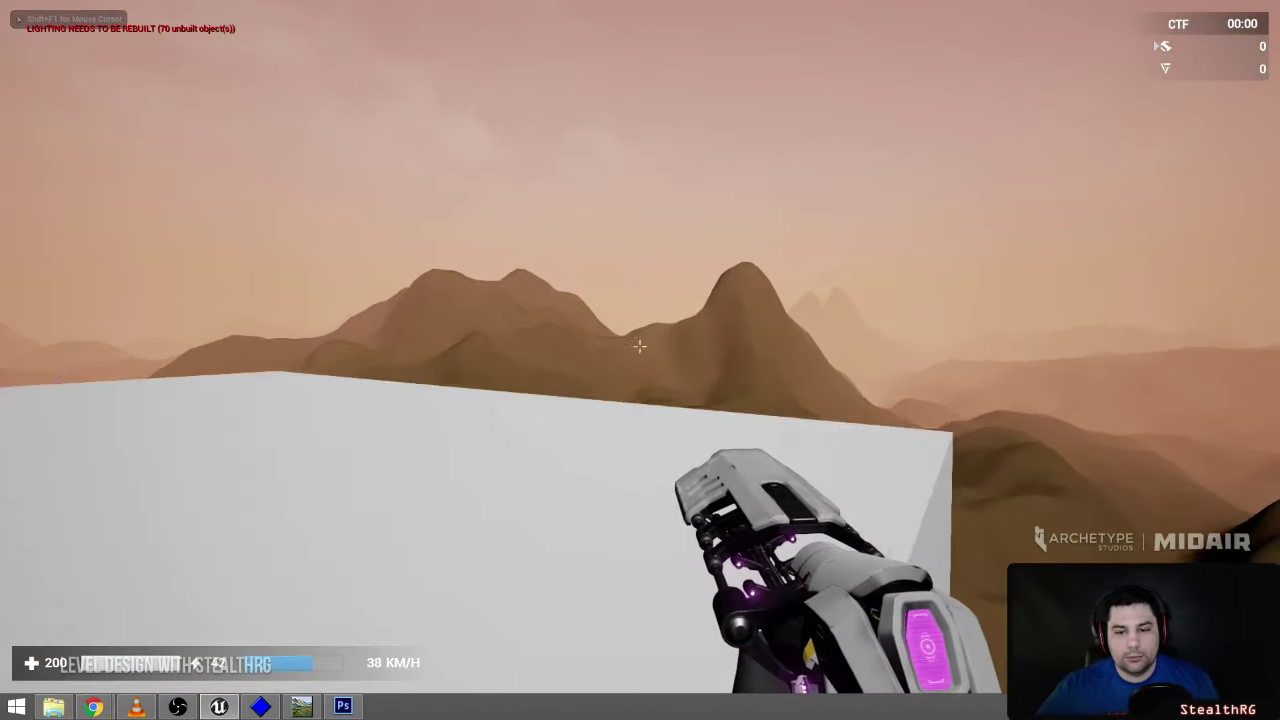
key("s")
key("w")
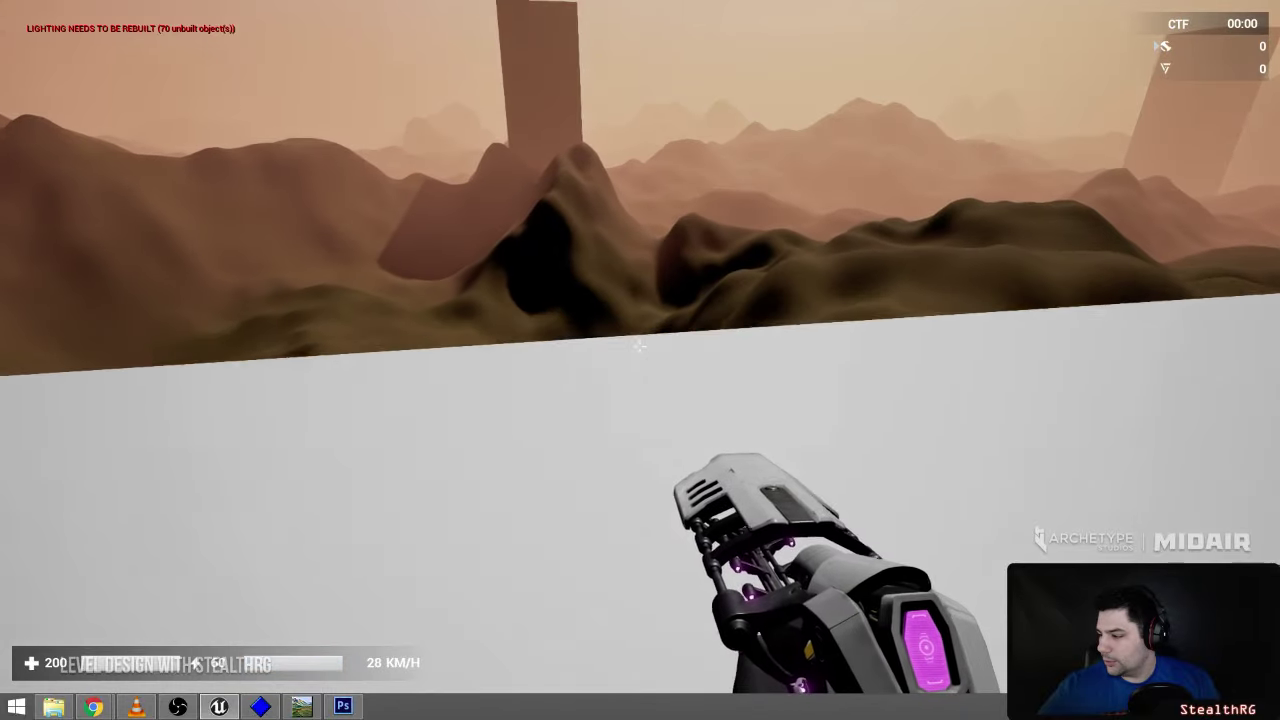
key("s")
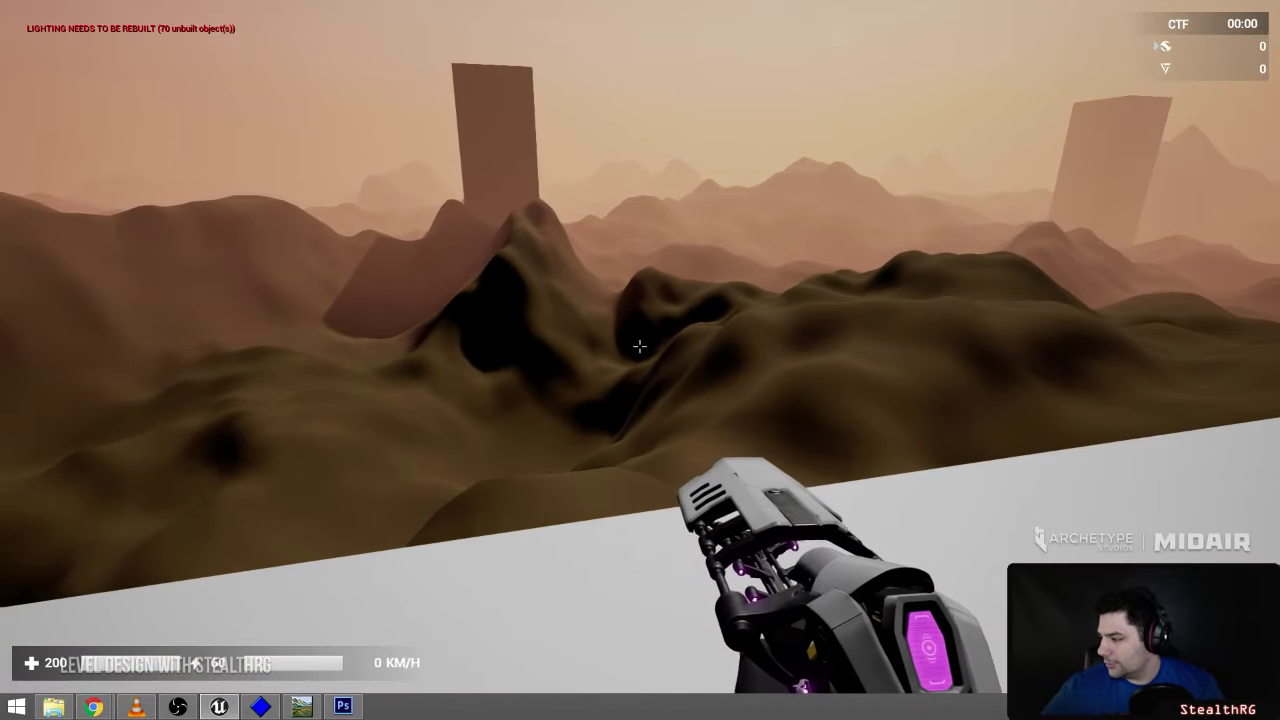
key("w")
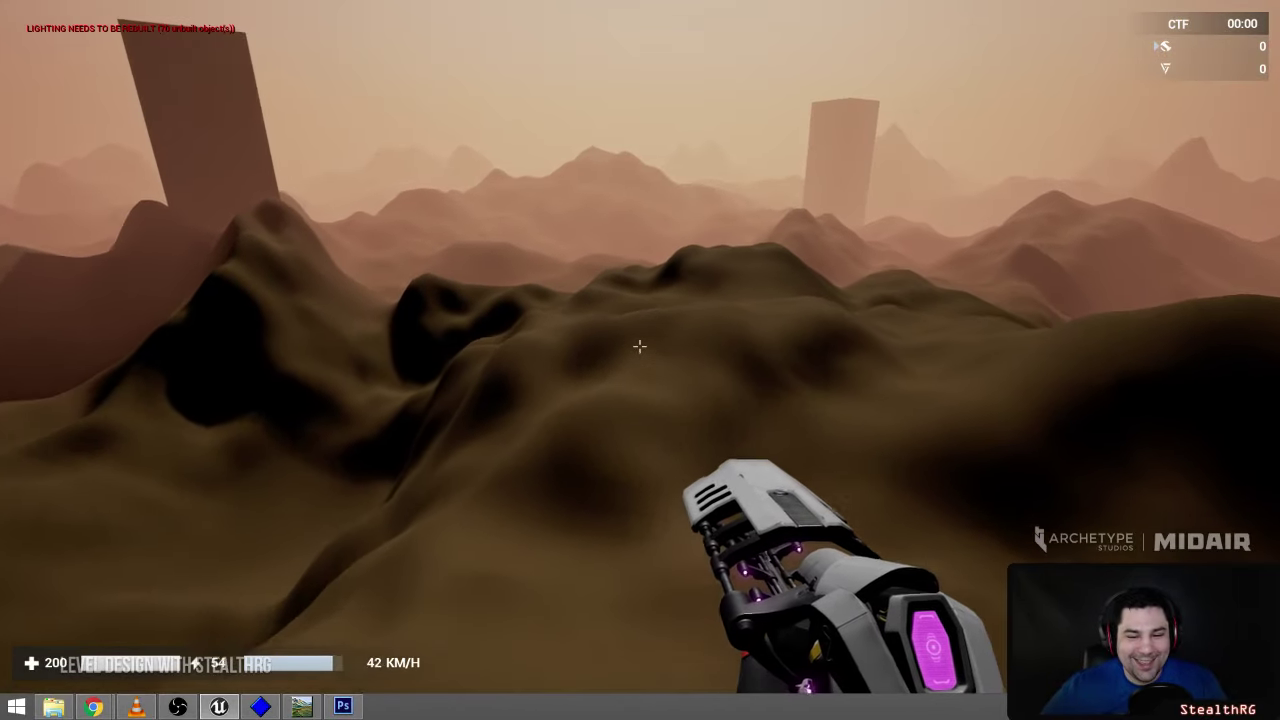
key("w")
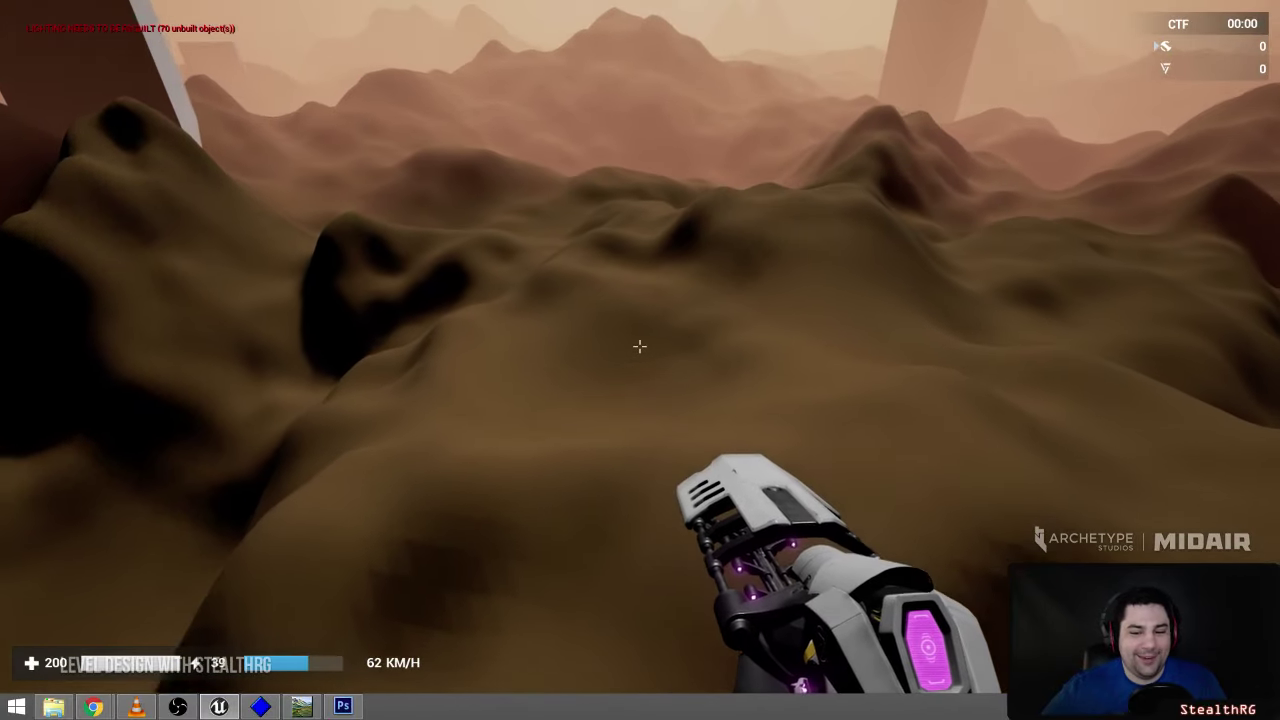
key("w")
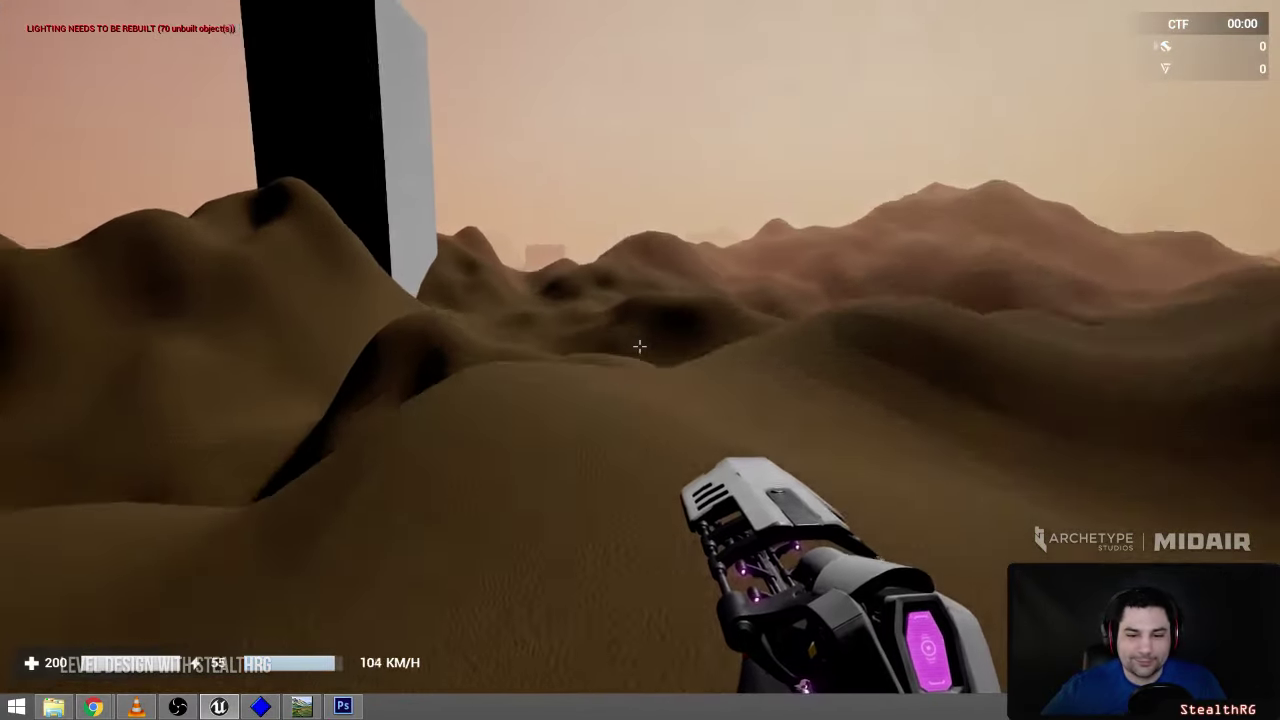
key("w")
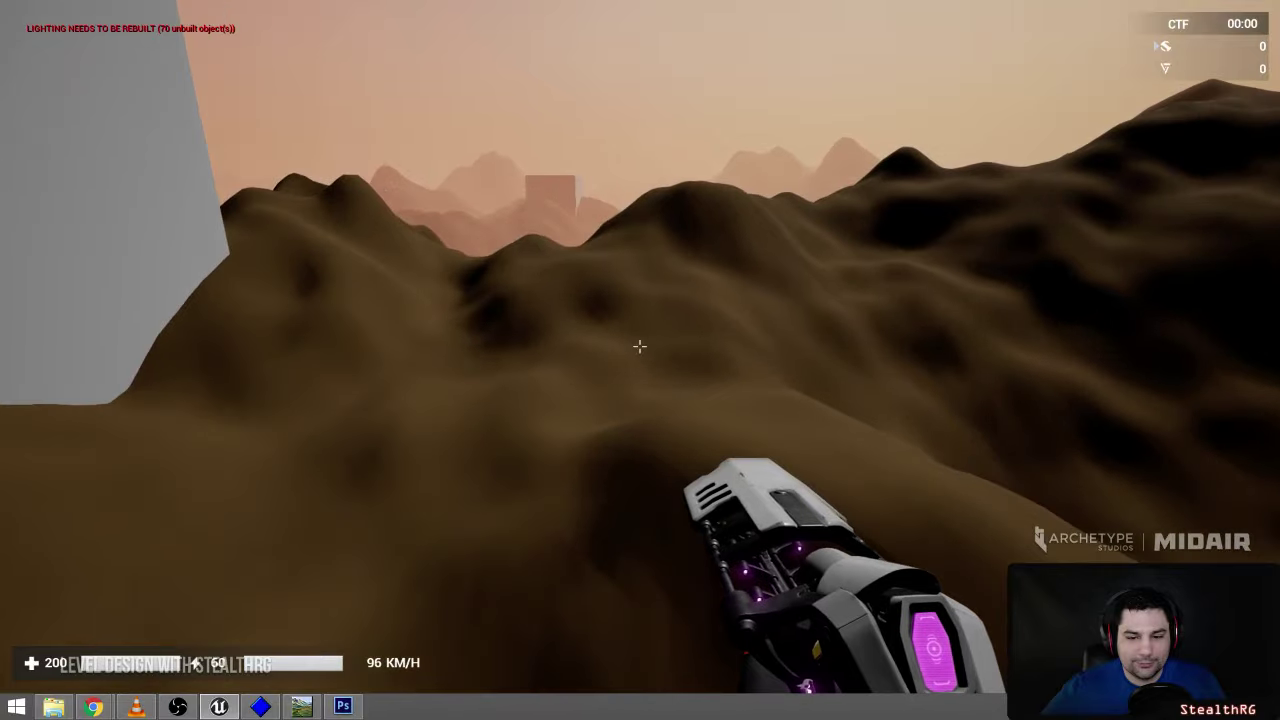
key("w")
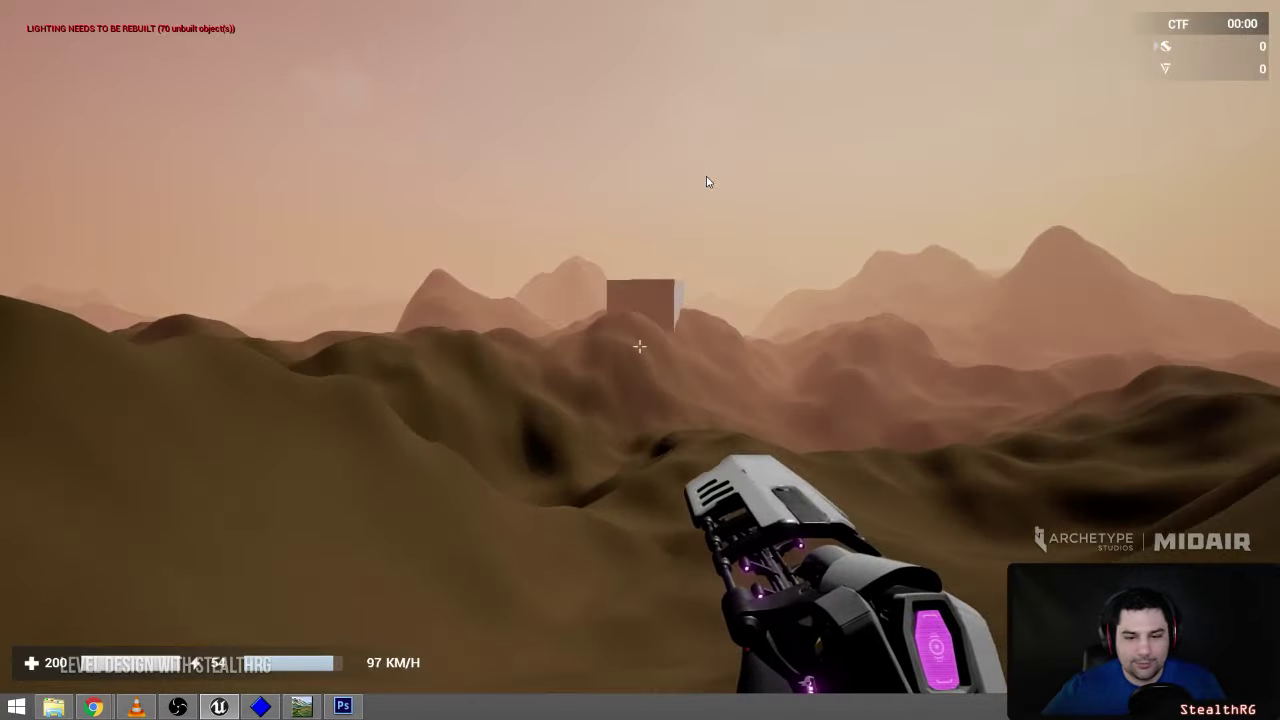
key("Escape")
- Examine the sculpted terrain and tall blocks from around the white platform in the full-screen viewport, and restore the normal editor layout
key("w")
right_click_drag(707, 182, 270, 250)
key("w")
key("s")
key("s")
key("s")
key("w")
key("w")
mouse_move(770, 500)
right_mouse_down()
mouse_move(735, 480)
mouse_move(780, 489)
right_mouse_up()
key("w")
mouse_move(735, 349)
right_mouse_down()
mouse_move(800, 320)
mouse_move(810, 330)
right_mouse_up()
key("w")
mouse_move(674, 402)
right_mouse_down()
mouse_move(715, 490)
mouse_move(690, 420)
mouse_move(730, 450)
mouse_move(750, 505)
mouse_move(735, 440)
mouse_move(666, 420)
mouse_move(676, 389)
right_mouse_up()
key("w")
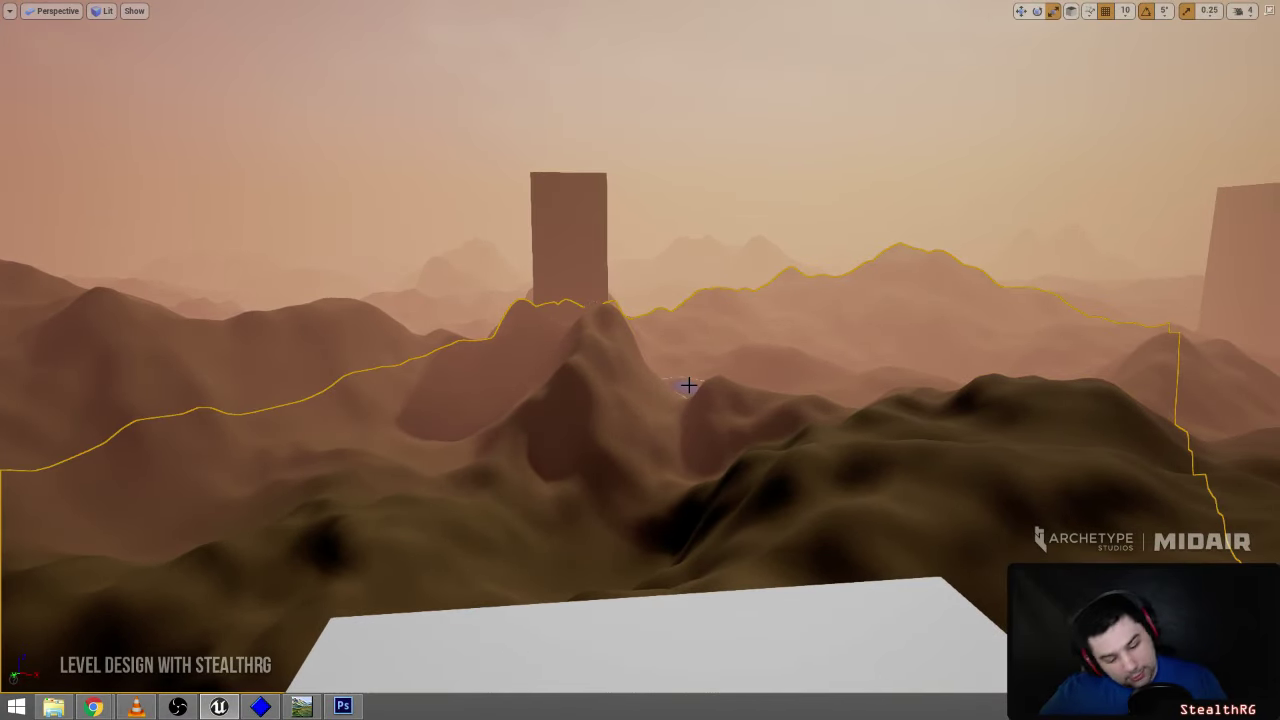
key("F11")
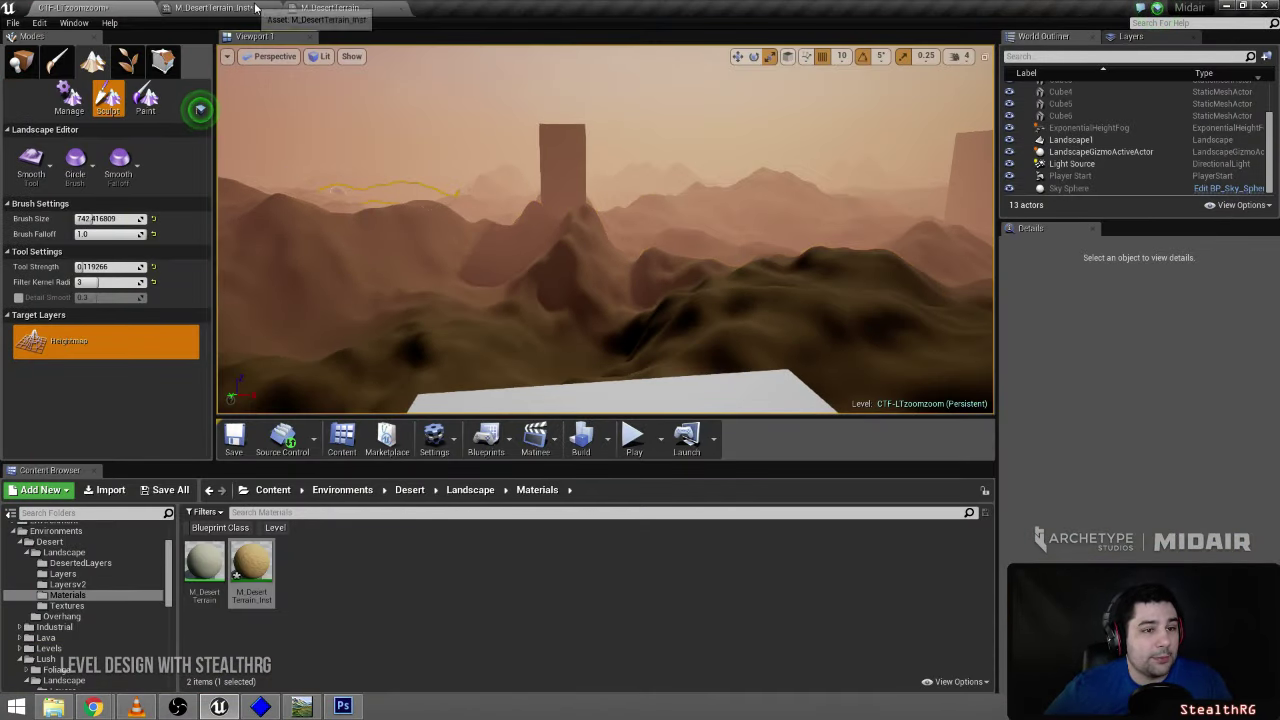
- Close the M_DesertTerrain_Inst and M_DesertTerrain editors, discarding the unapplied changes to M_DesertTerrain
left_click(292, 8)
left_click(270, 8)
left_click(275, 8)
left_click(275, 9)
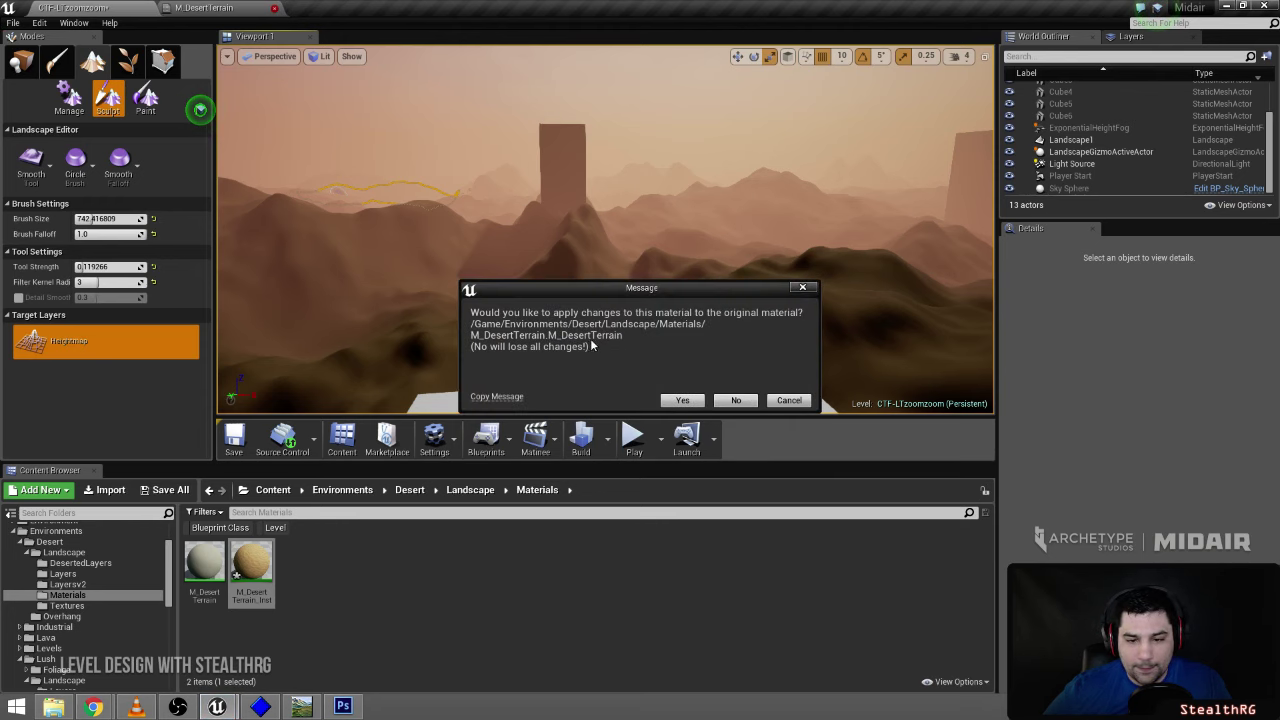
left_click(735, 400)
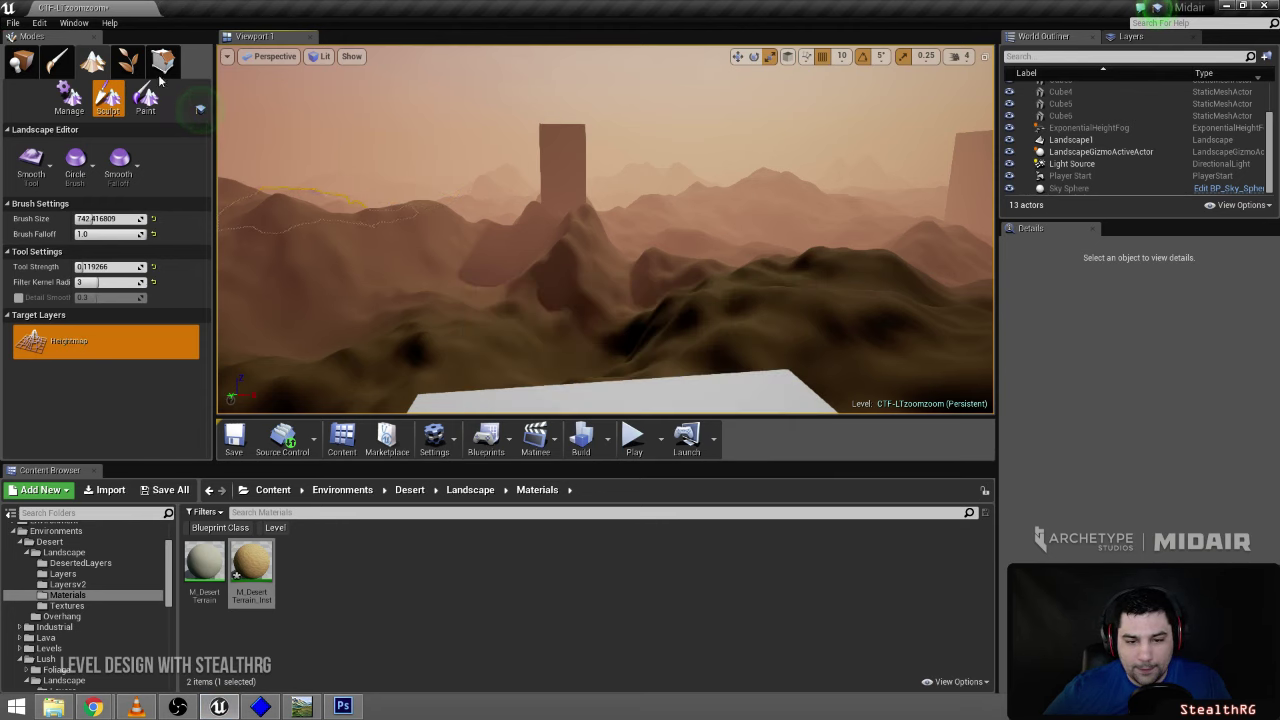
- Save all modified files, checking out the M_DesertTerrain_Inst material instance from source control
left_click(13, 23)
left_click(60, 133)
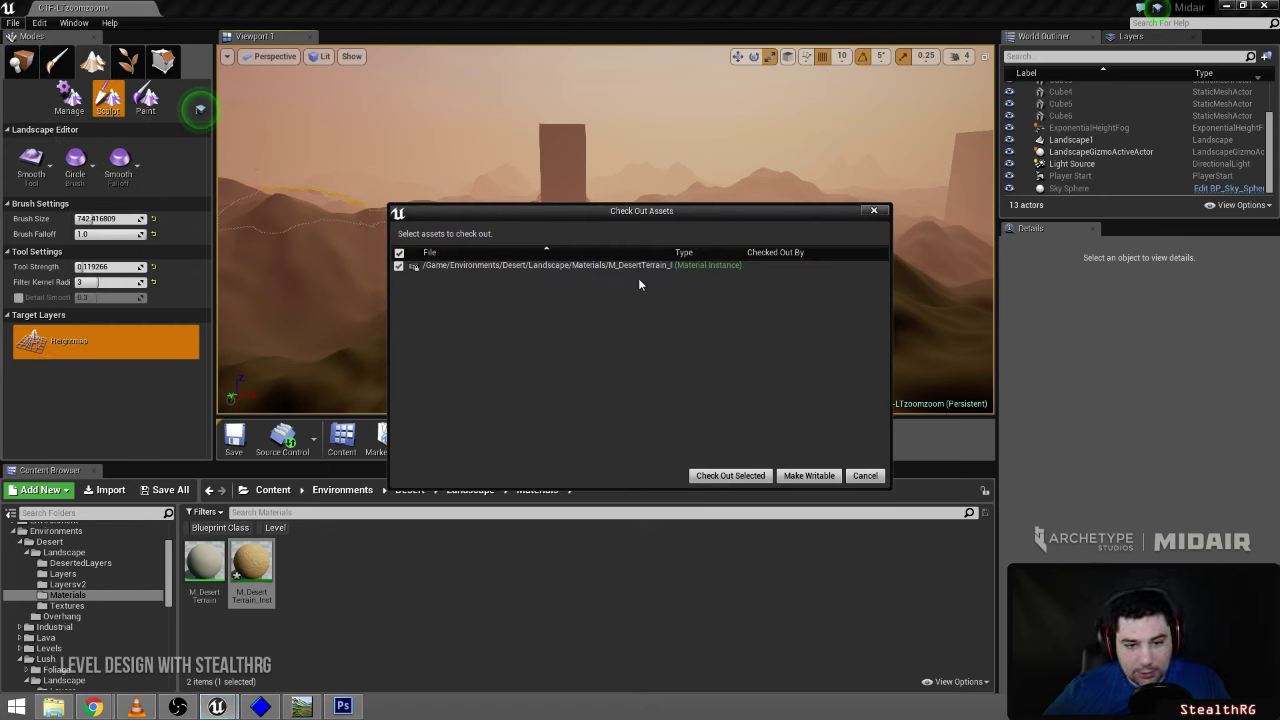
left_click(728, 477)
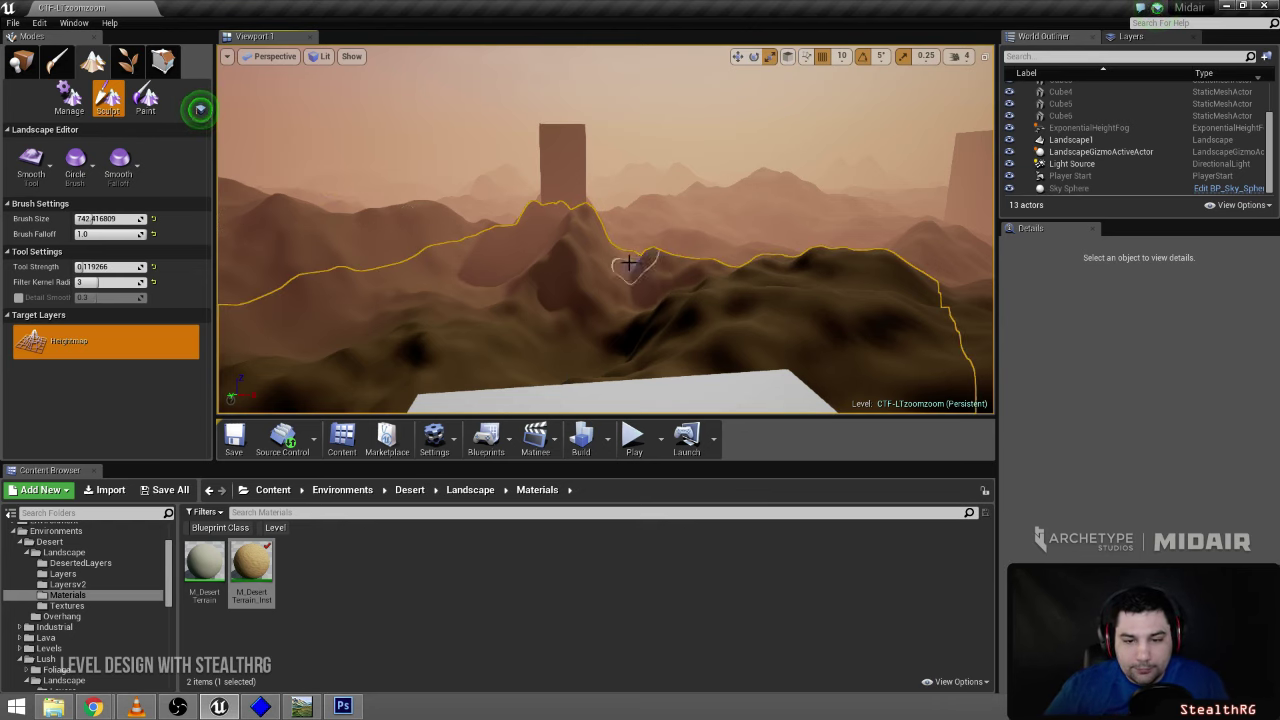
- Examine the landscape from several viewpoints, including the flat bridge between the hills, the large block and the distant towers
right_click_drag(632, 264, 752, 280)
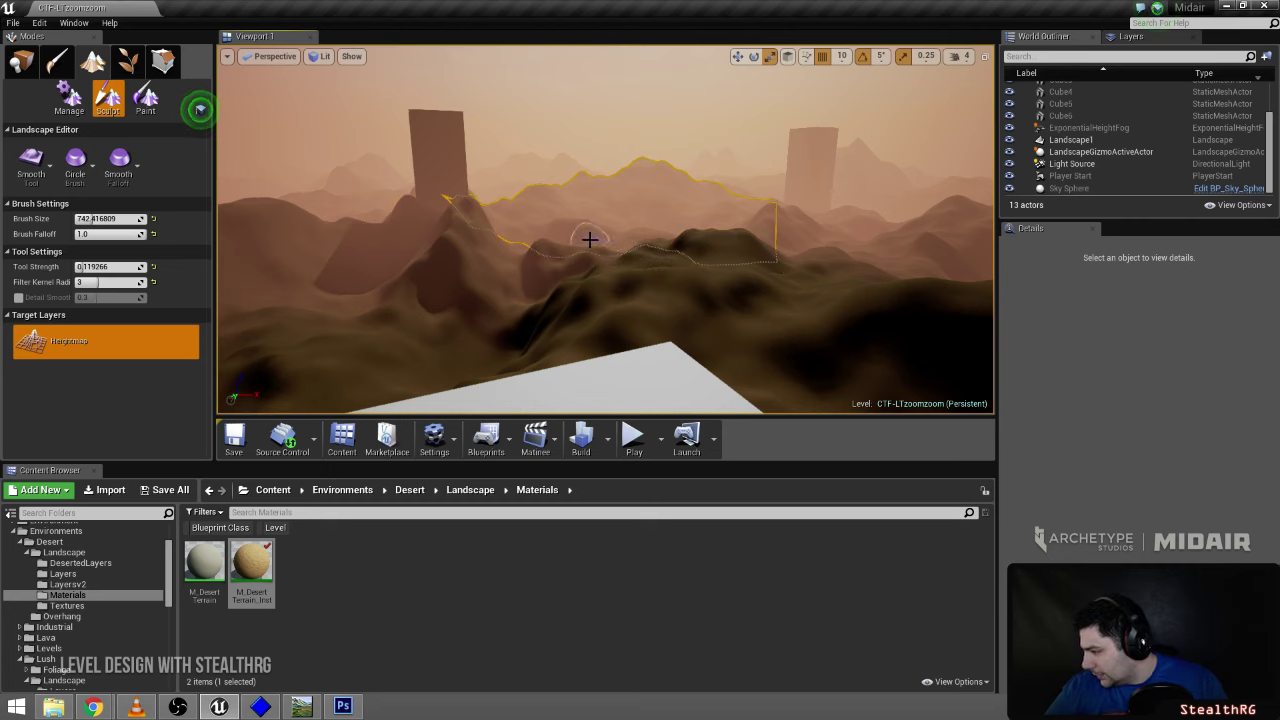
right_click_drag(591, 240, 796, 284)
right_click_drag(670, 256, 655, 234)
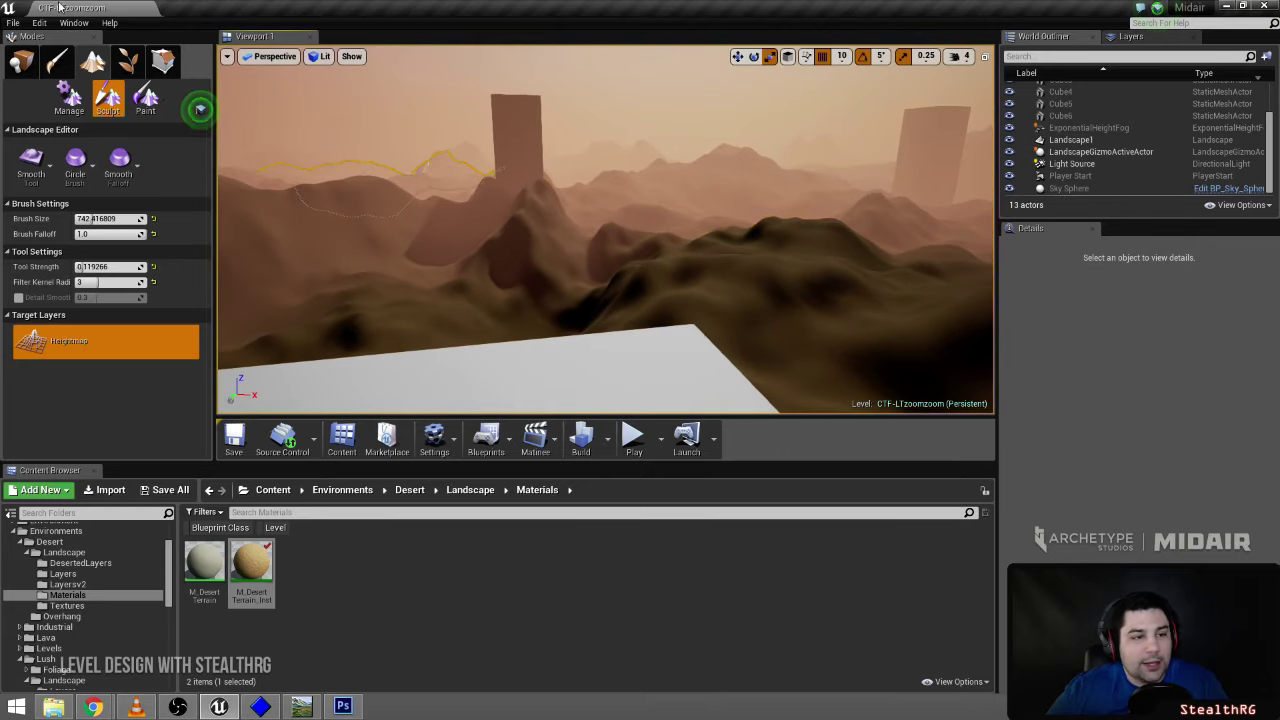
left_click(10, 27)
left_click(428, 4)
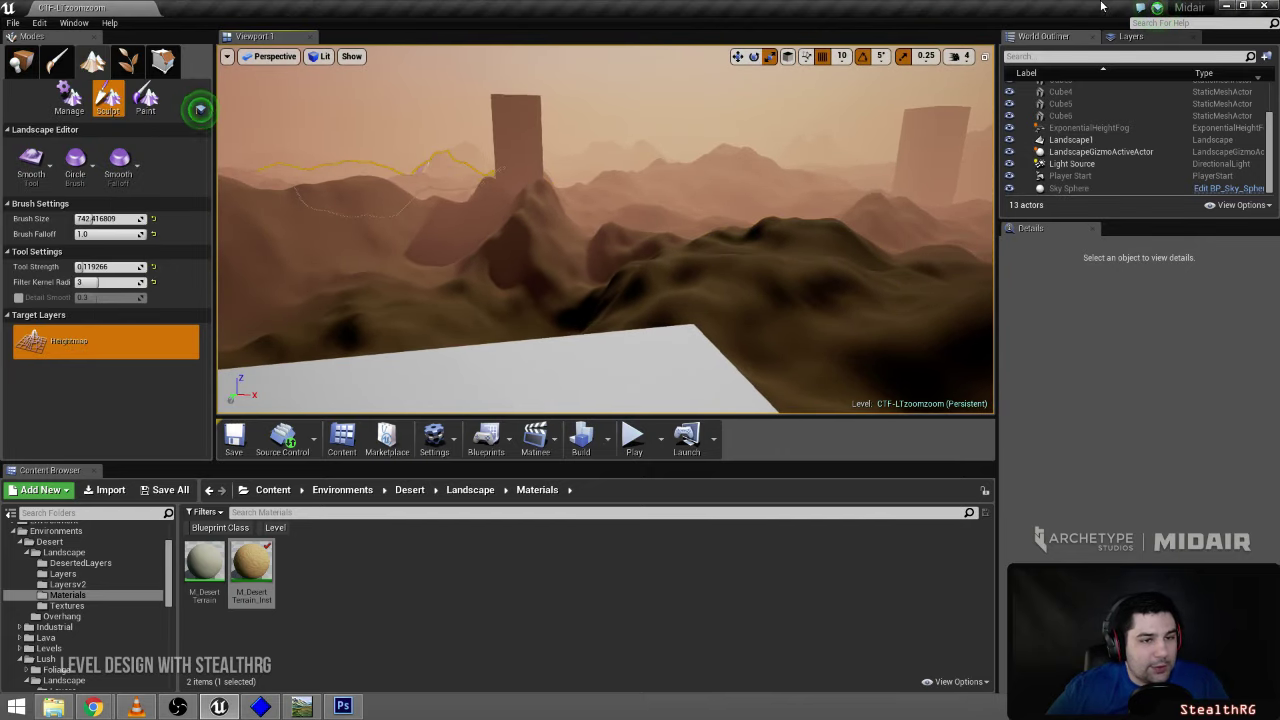
right_click_drag(680, 256, 672, 256)
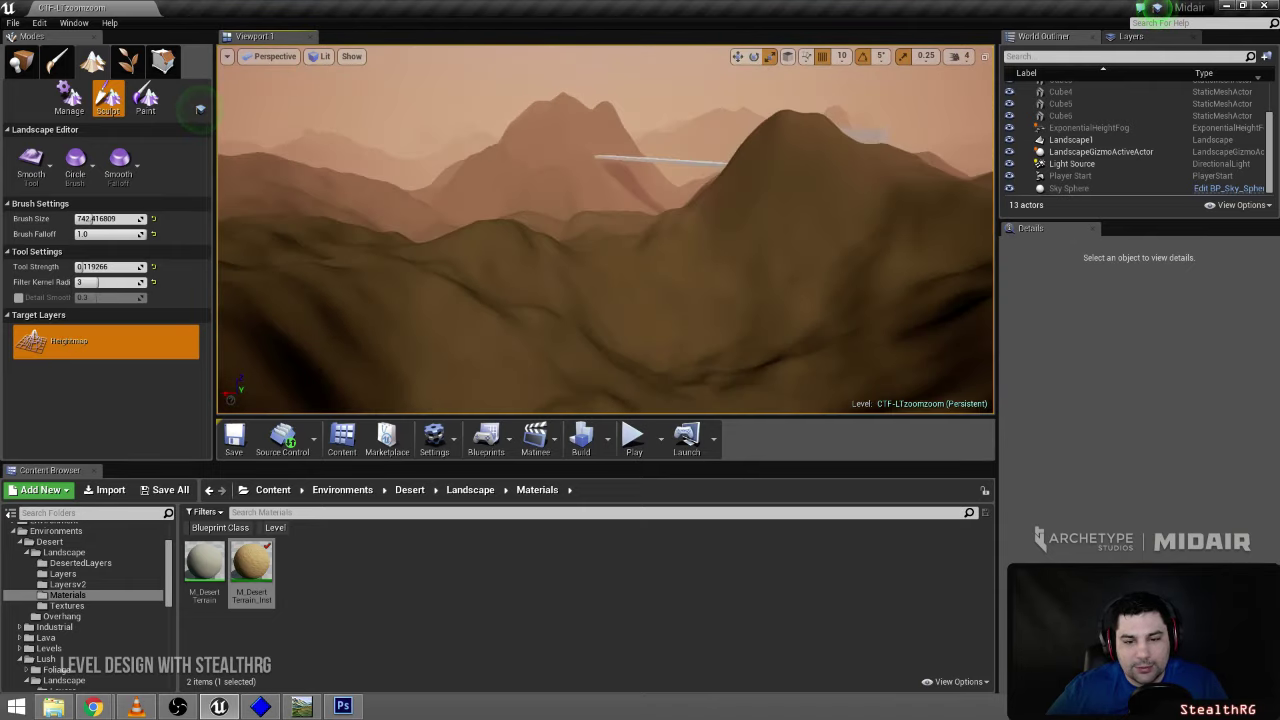
right_click_drag(605, 230, 720, 150)
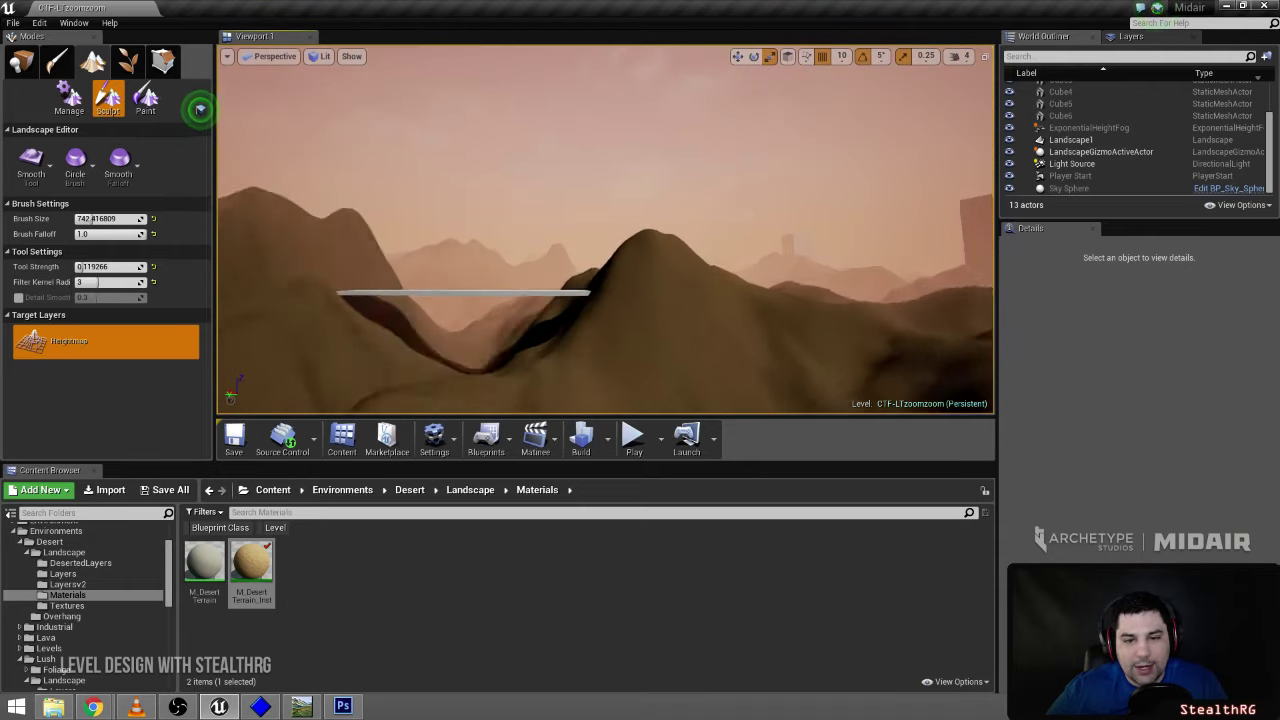
right_click_drag(605, 230, 585, 310)
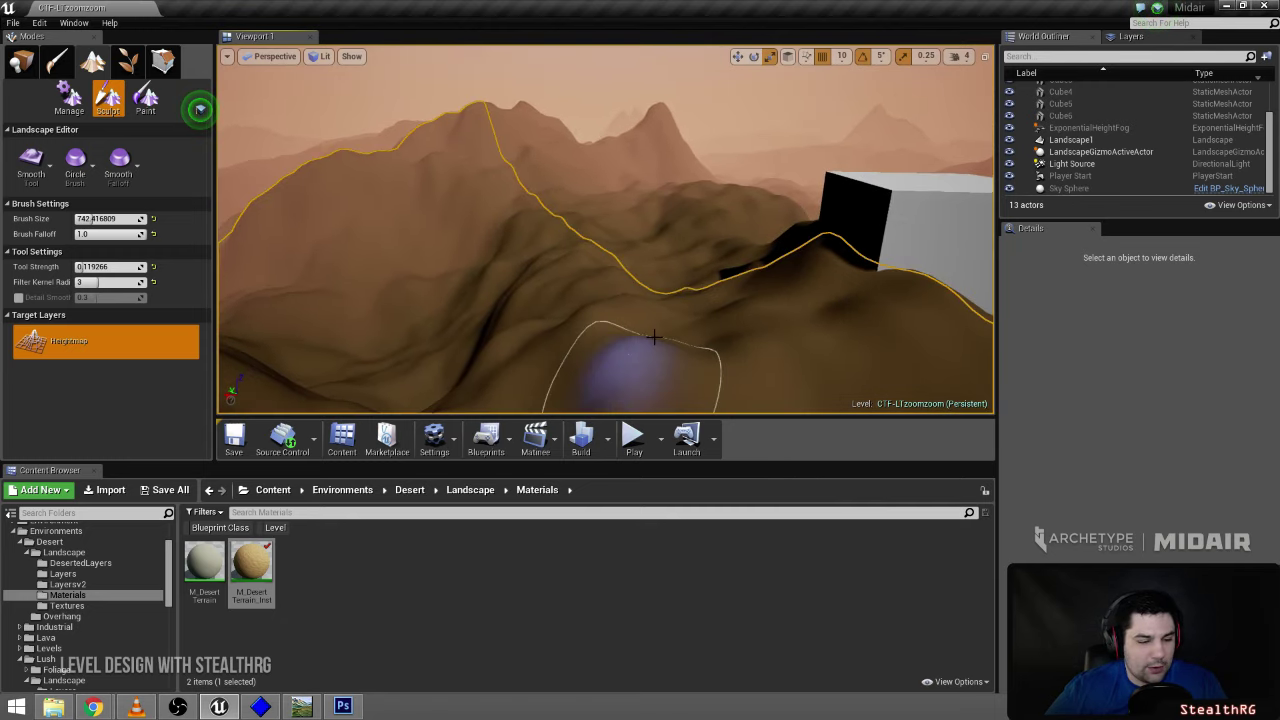
mouse_move(557, 290)
right_mouse_down()
mouse_move(700, 295)
mouse_move(810, 325)
right_mouse_up()
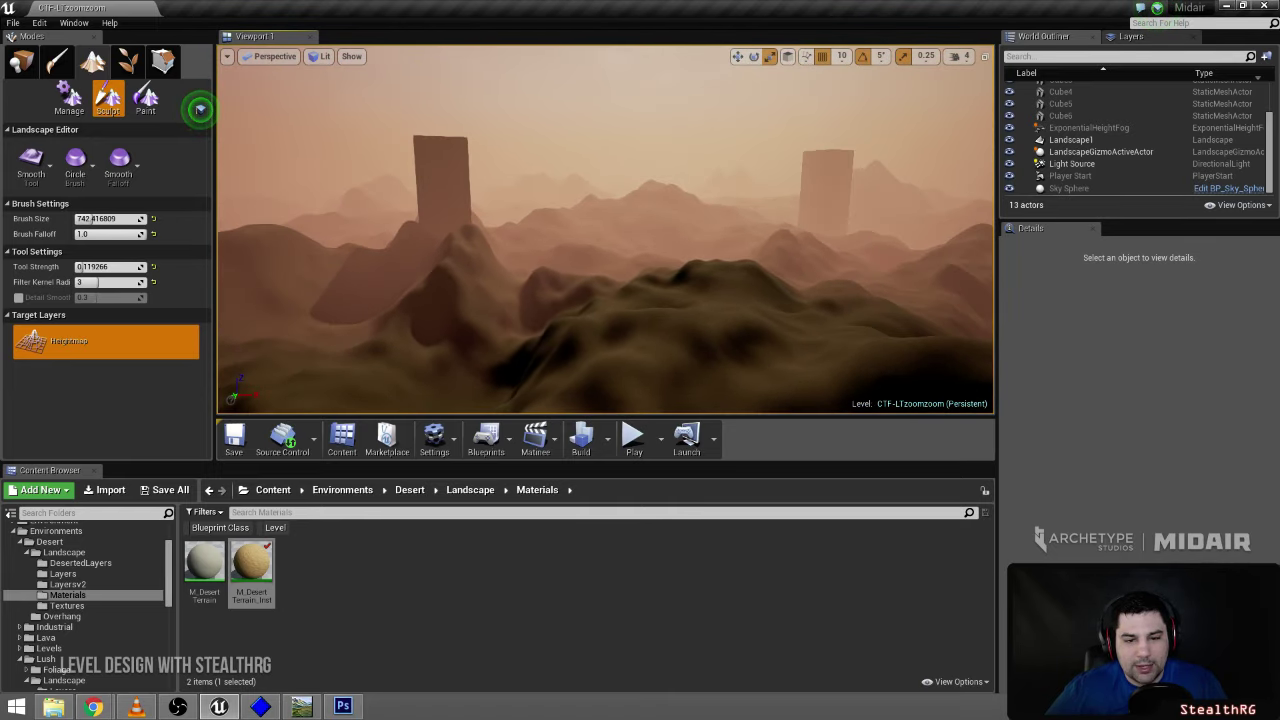
right_click_drag(555, 345, 581, 350)
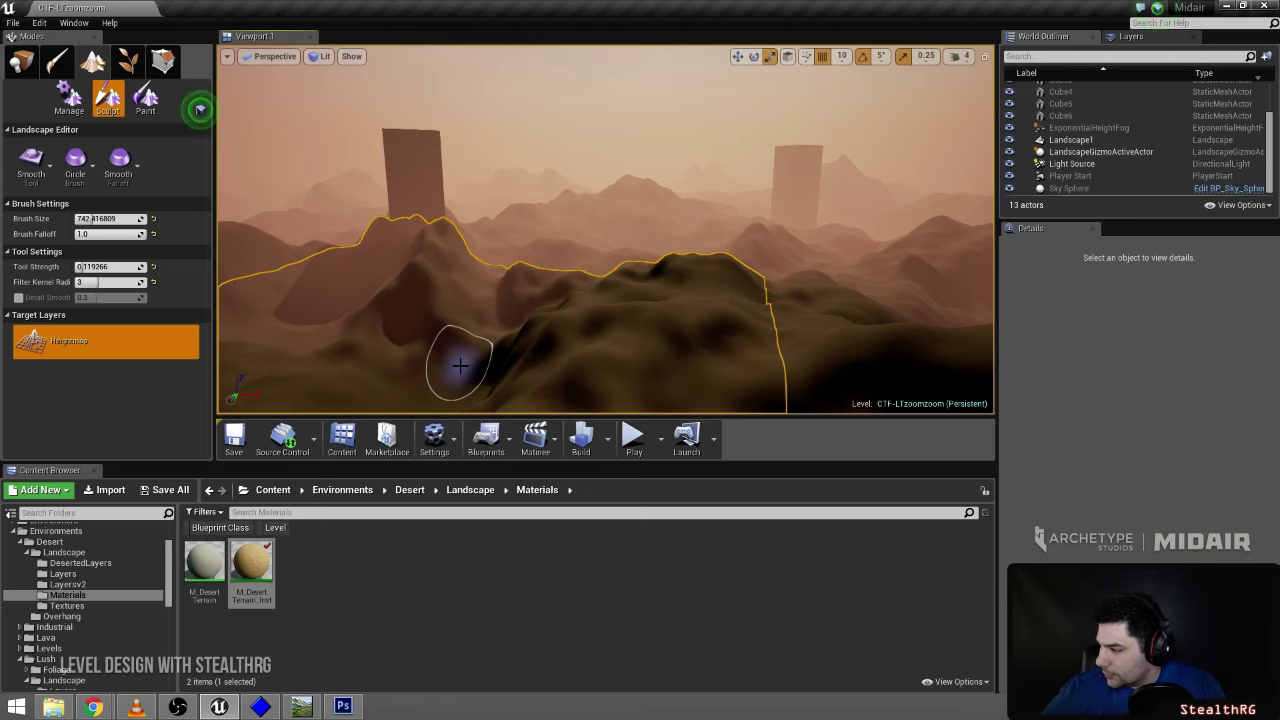
key("s")
mouse_move(545, 345)
right_mouse_down()
mouse_move(435, 380)
mouse_move(422, 347)
right_mouse_up()
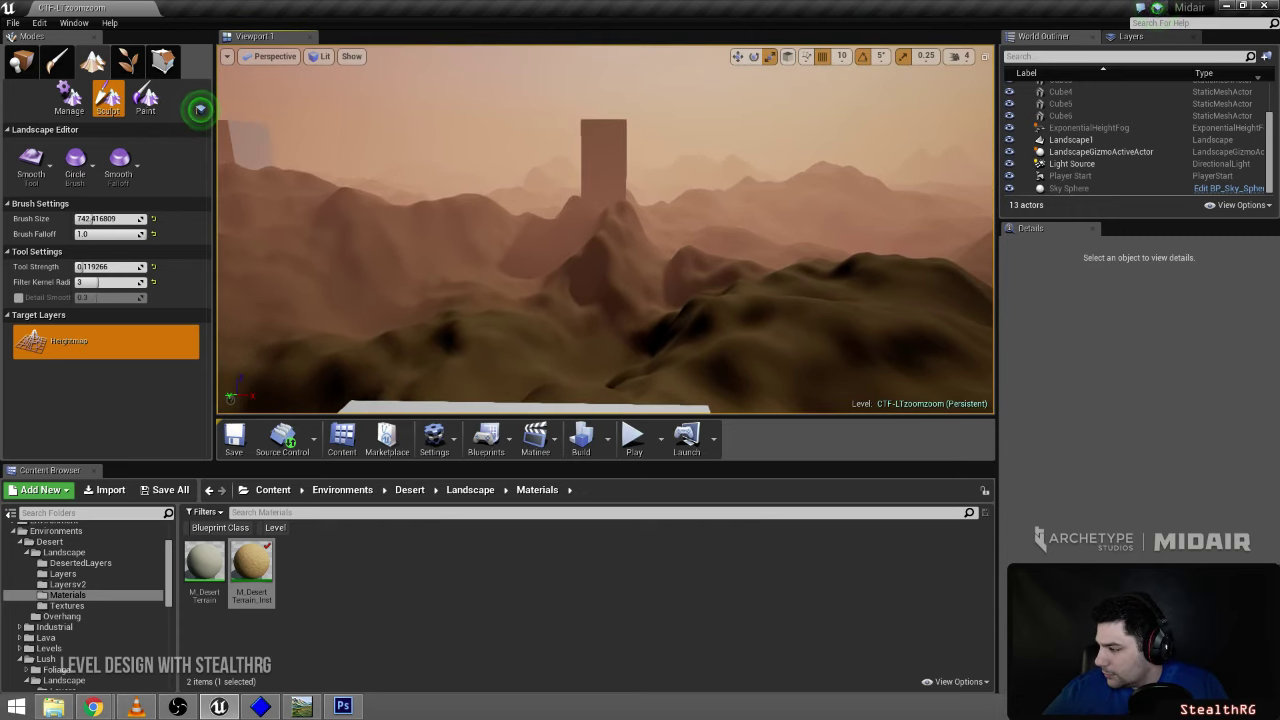
- Play-test the level full screen, skiing from the white platform across the dunes past the tall tower, and restore the normal editor layout
right_click_drag(584, 331, 568, 327)
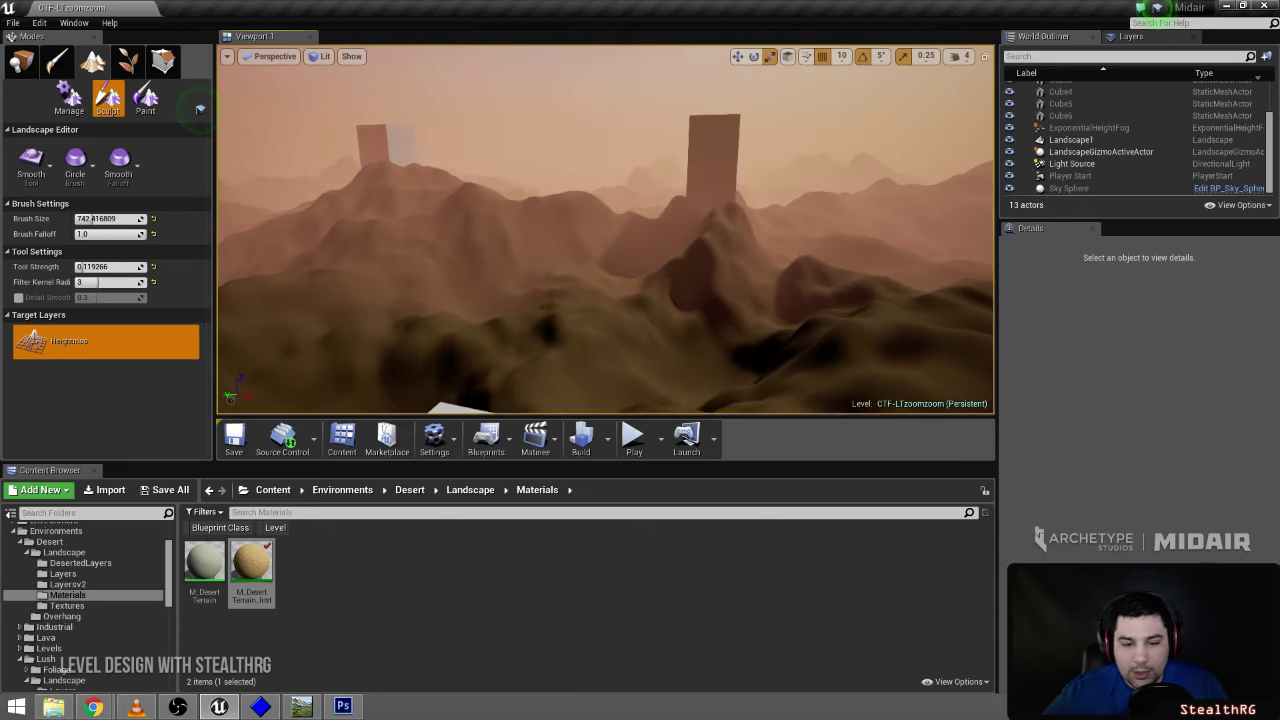
left_click(633, 437)
key("2")
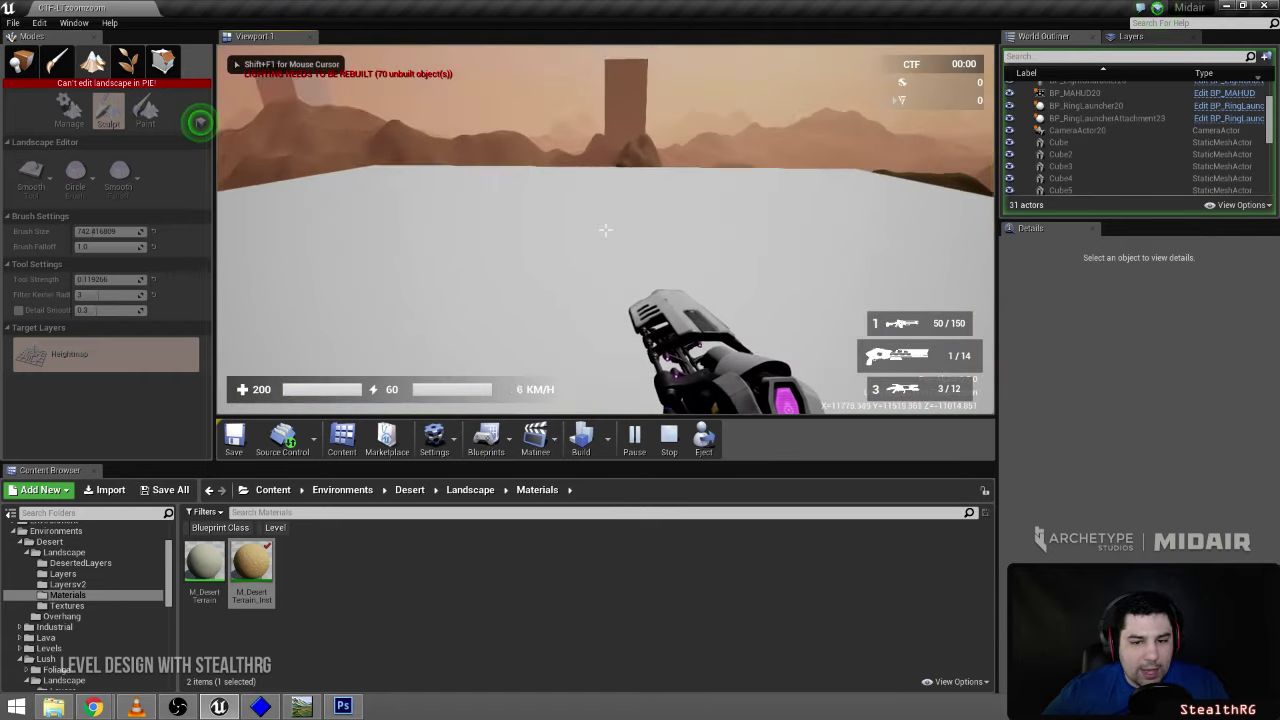
key("F11")
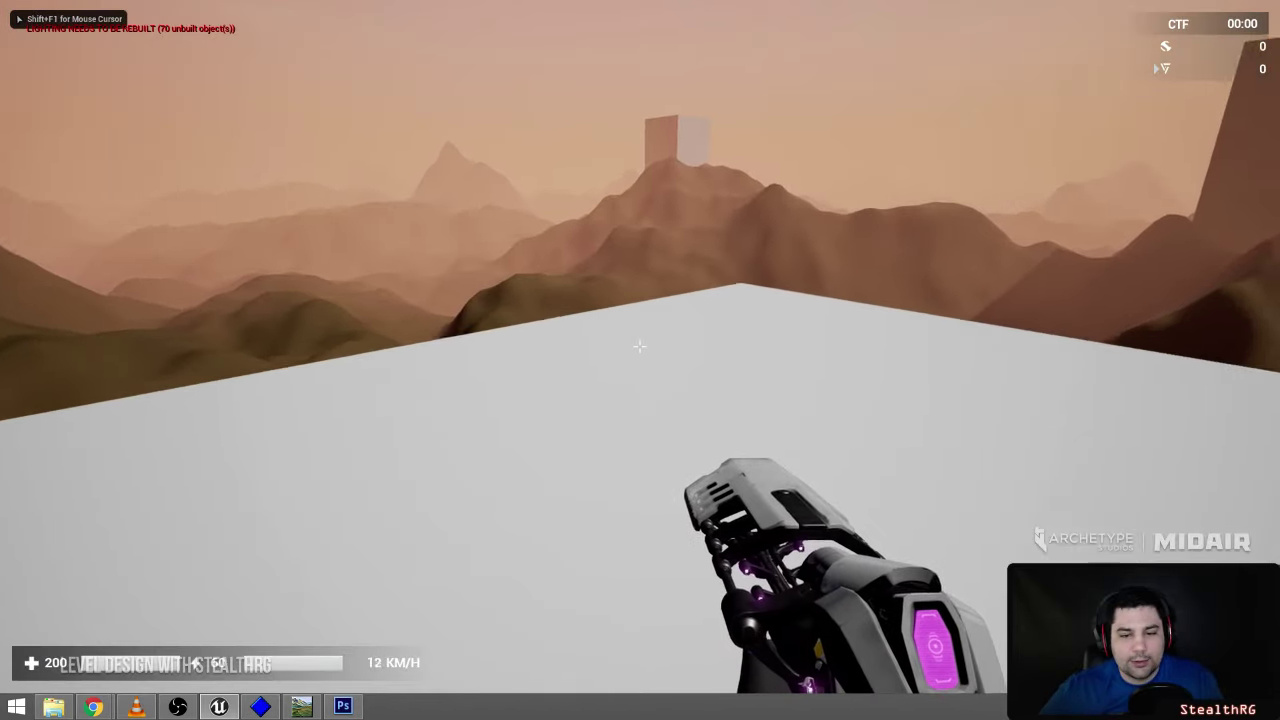
key("w")
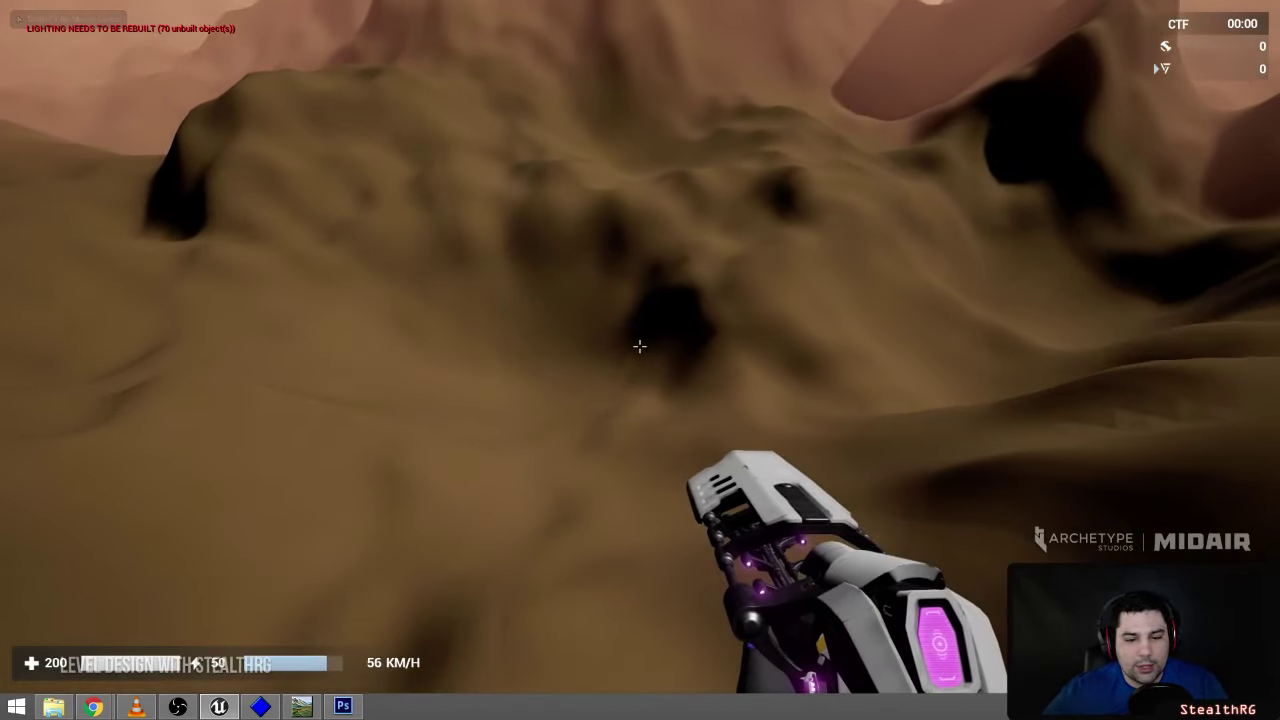
key("w")
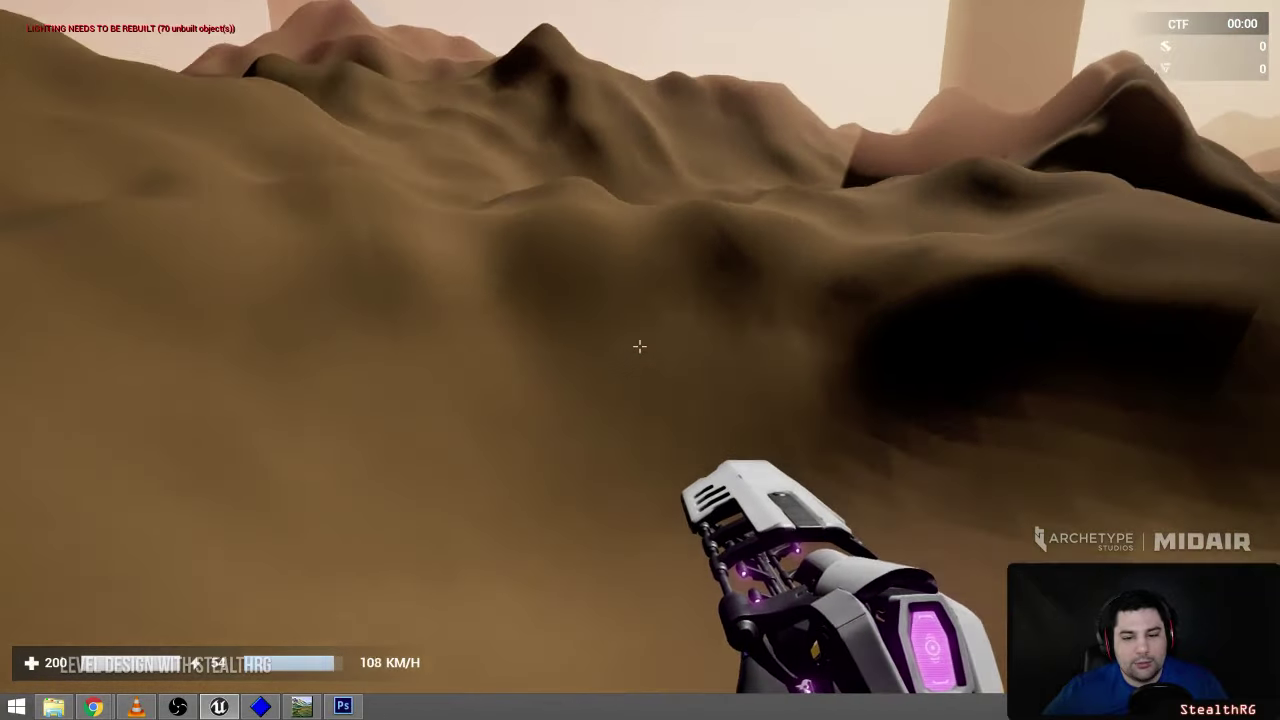
key("w")
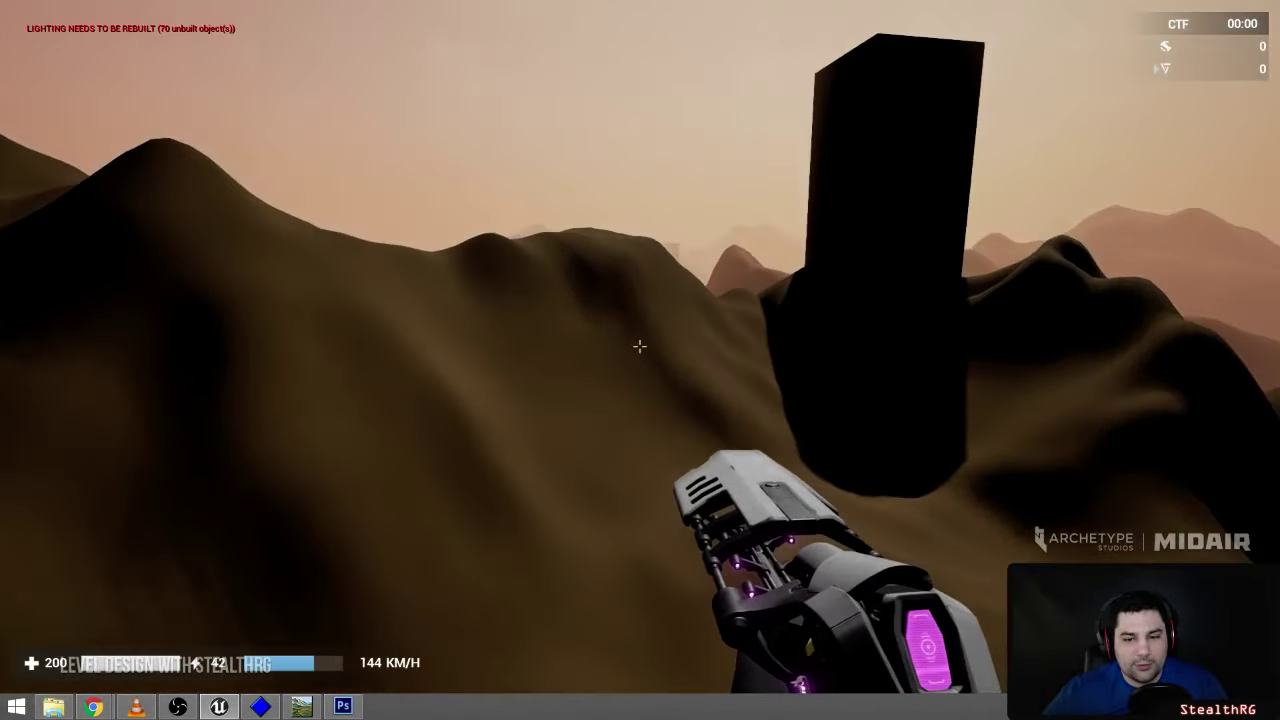
key("w")
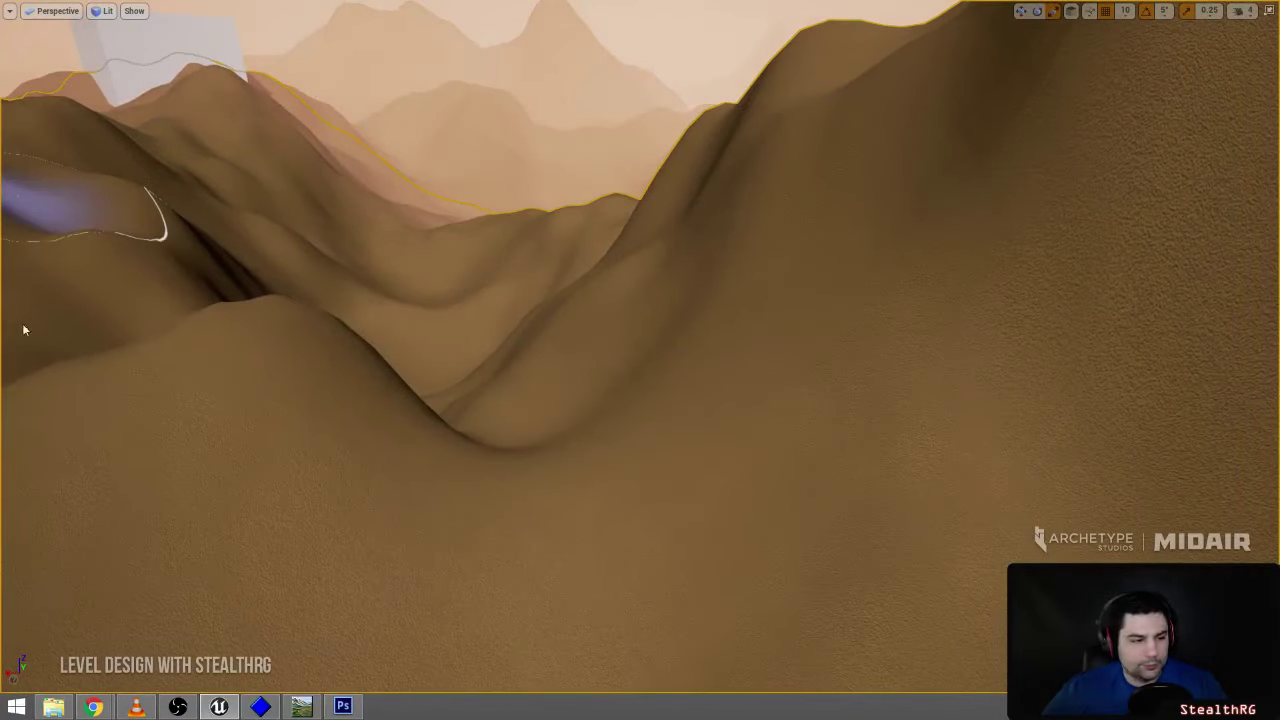
key("F11")
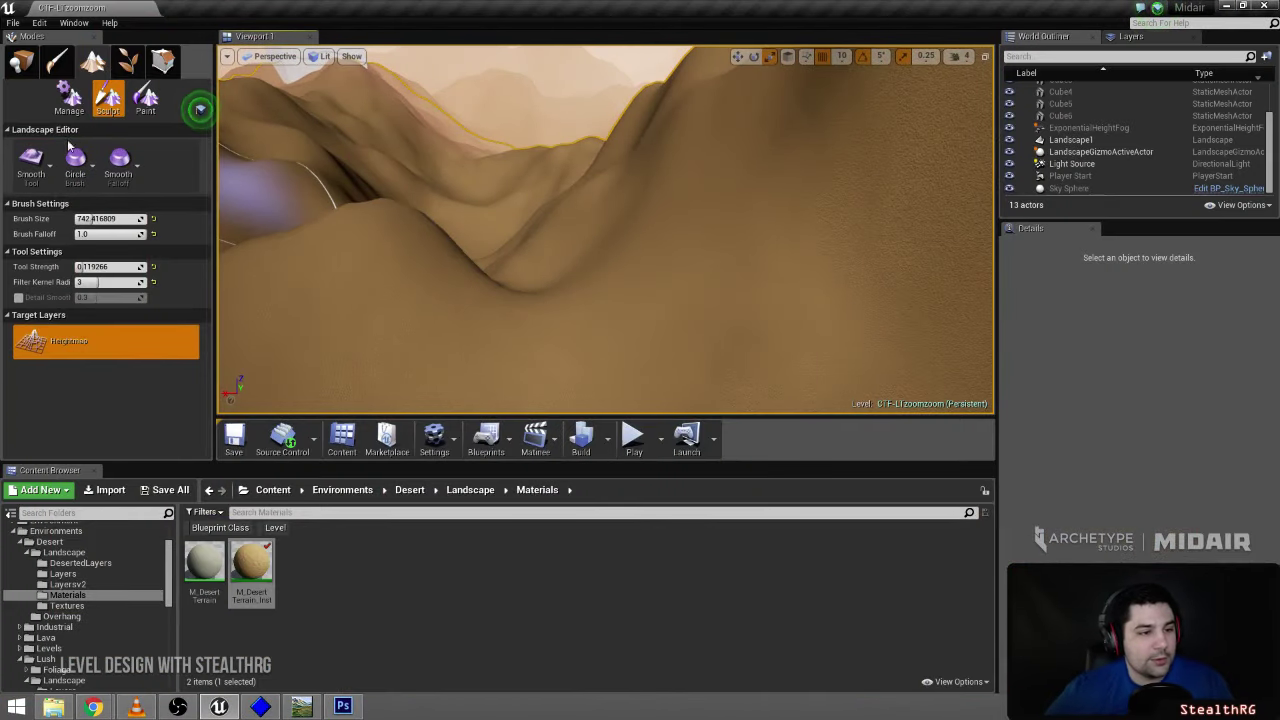
- Switch the landscape tool to Sculpt, move in on the steep ridges, and switch back to the Smooth tool
left_click(32, 160)
left_click(43, 214)
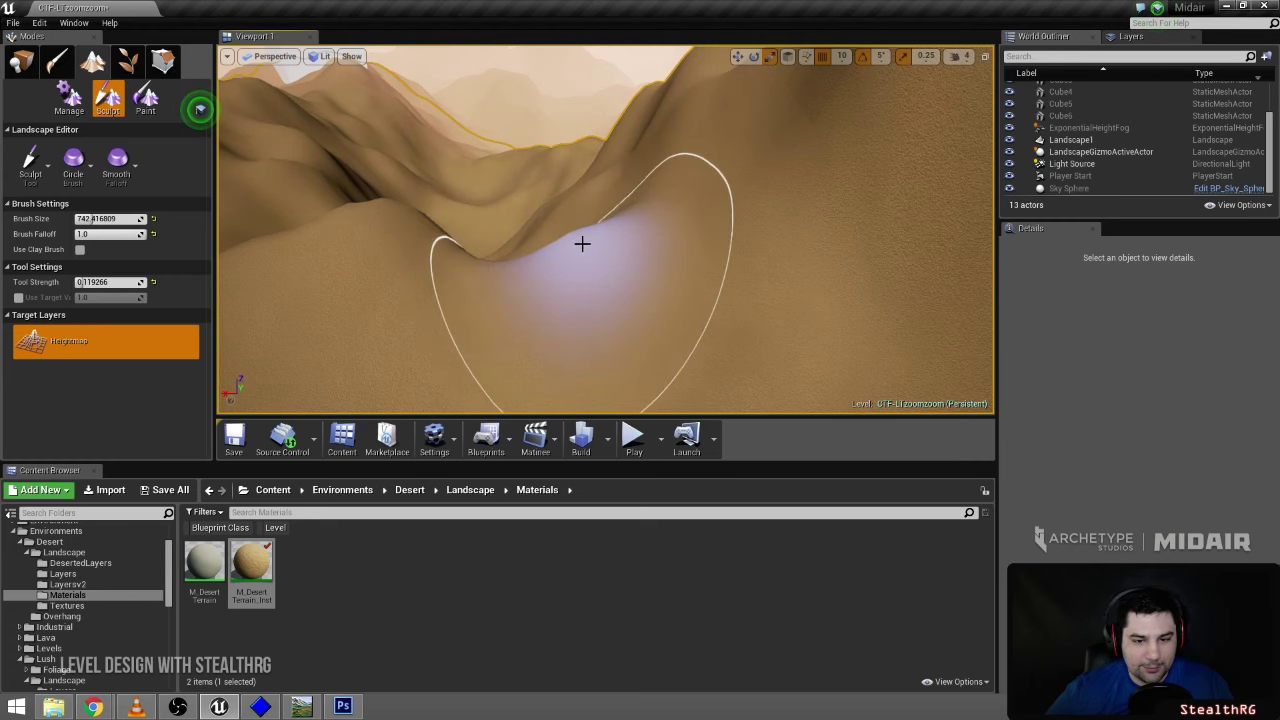
mouse_move(627, 193)
right_mouse_down()
mouse_move(860, 210)
mouse_move(880, 200)
mouse_move(680, 200)
right_mouse_up()
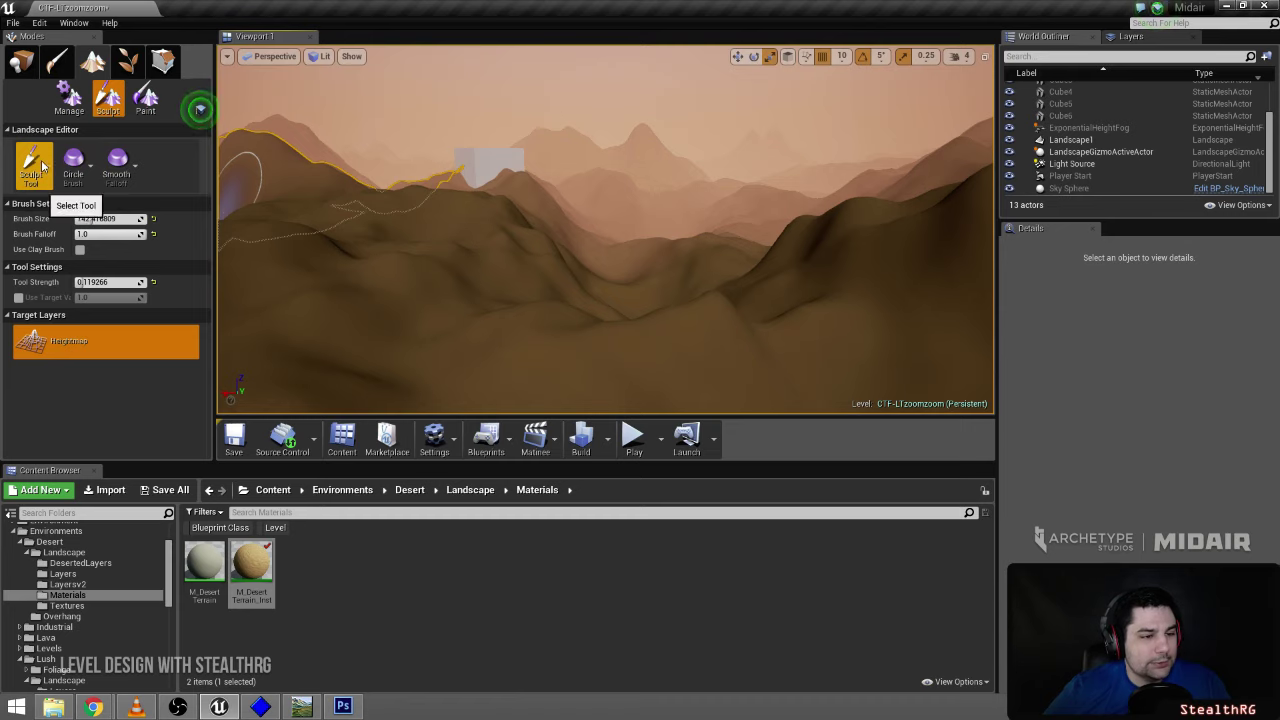
mouse_move(578, 283)
right_mouse_down()
mouse_move(740, 285)
mouse_move(740, 345)
right_mouse_up()
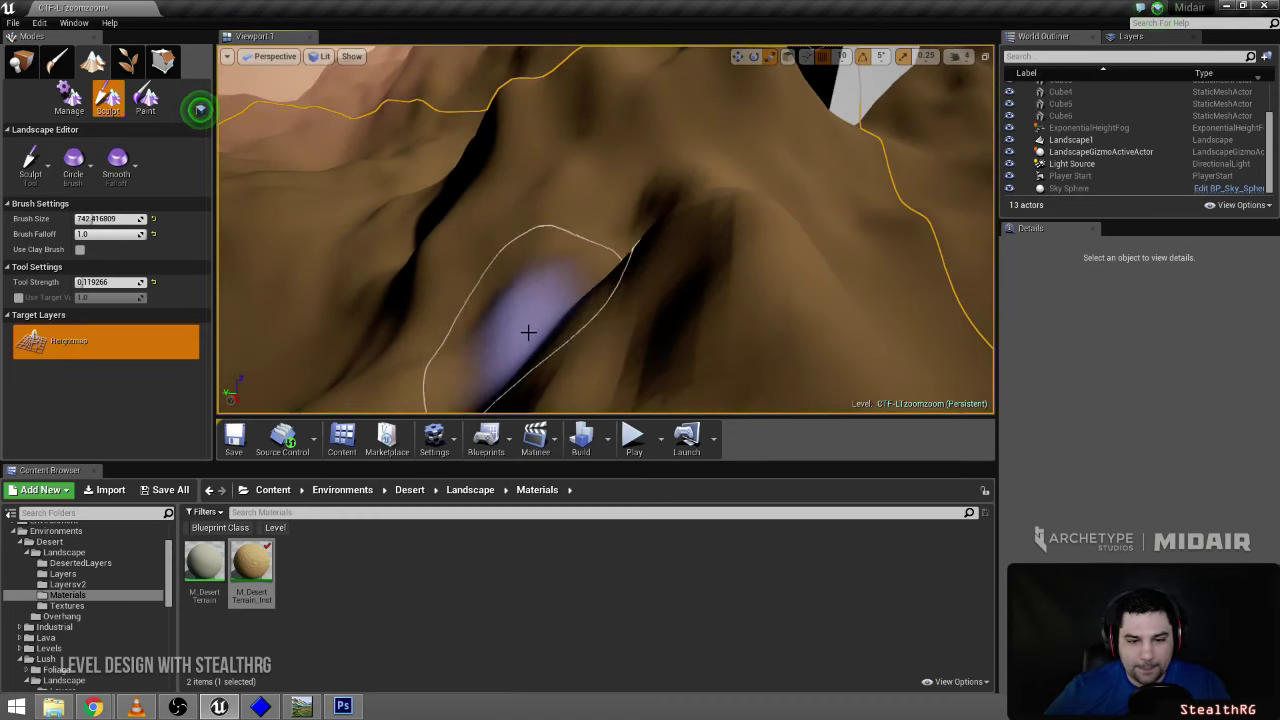
mouse_move(467, 303)
right_mouse_down()
mouse_move(420, 285)
mouse_move(210, 280)
mouse_move(467, 303)
right_mouse_up()
left_click(32, 163)
left_click(46, 267)
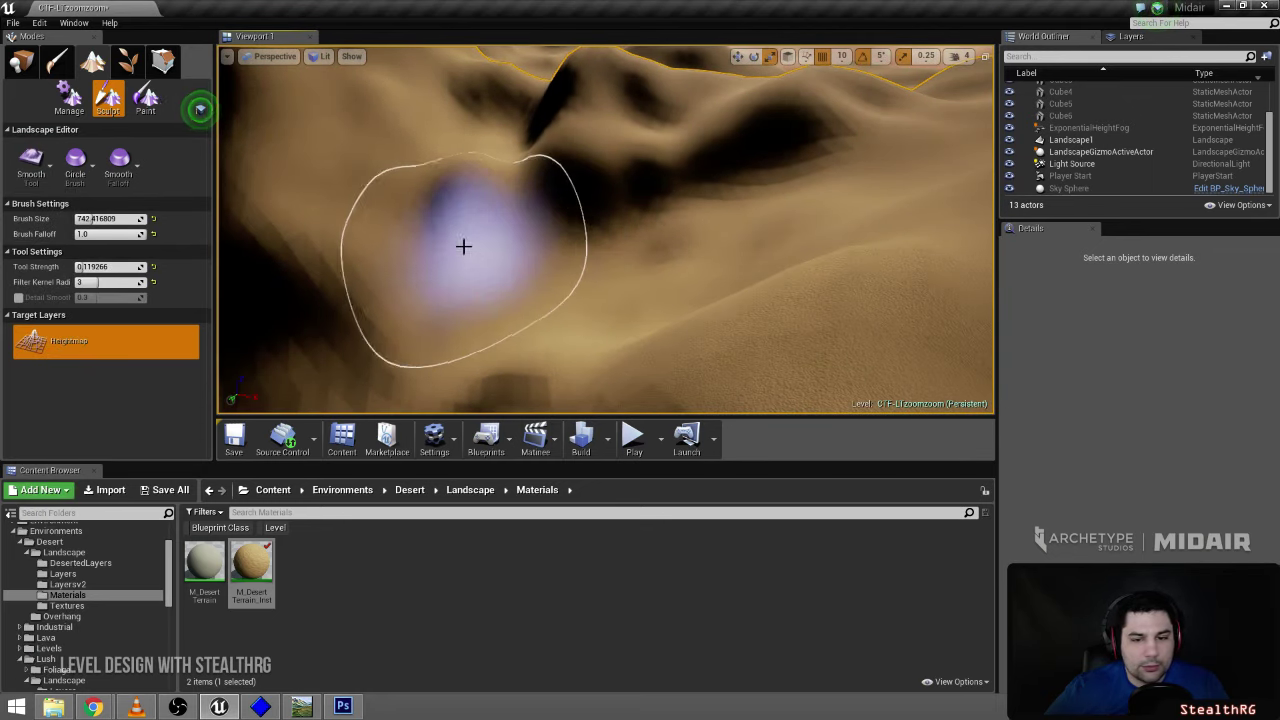
- Play-test the level in the viewport, jetting from the white platform over the hills past the tower, and end the session
right_click_drag(746, 97, 743, 100)
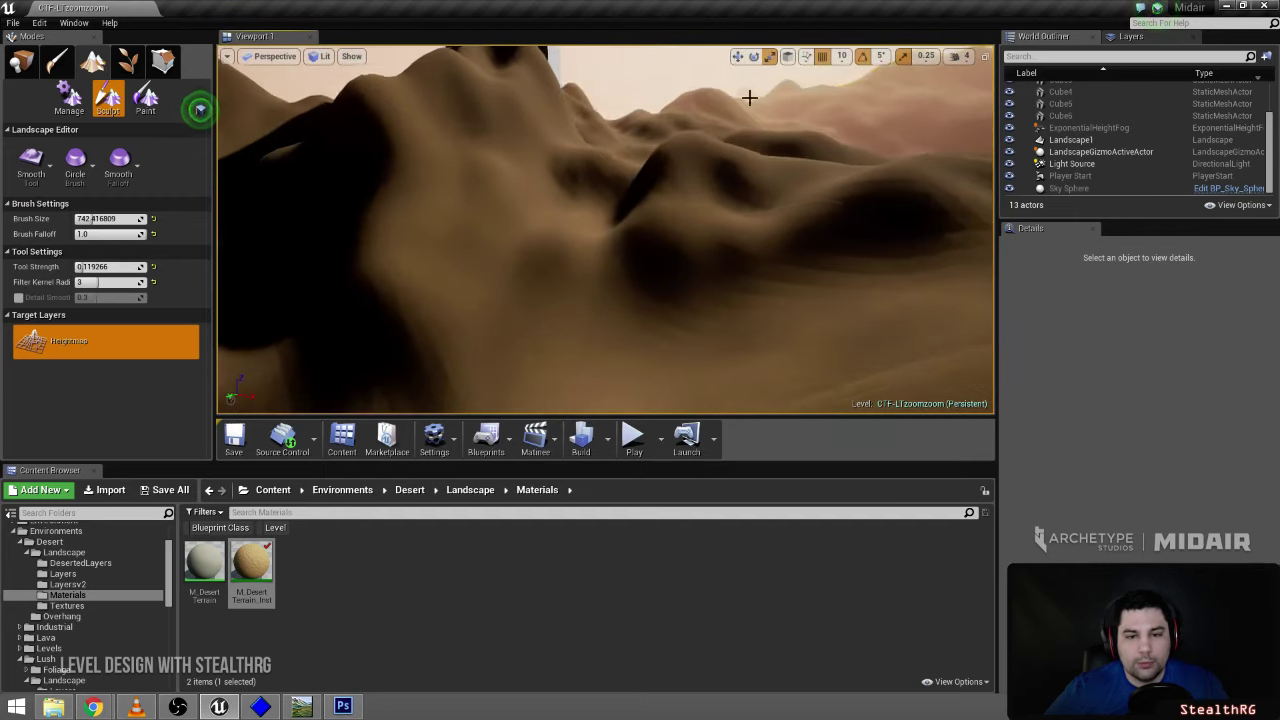
right_click_drag(614, 206, 614, 206)
left_click(634, 437)
key("w")
key("2")
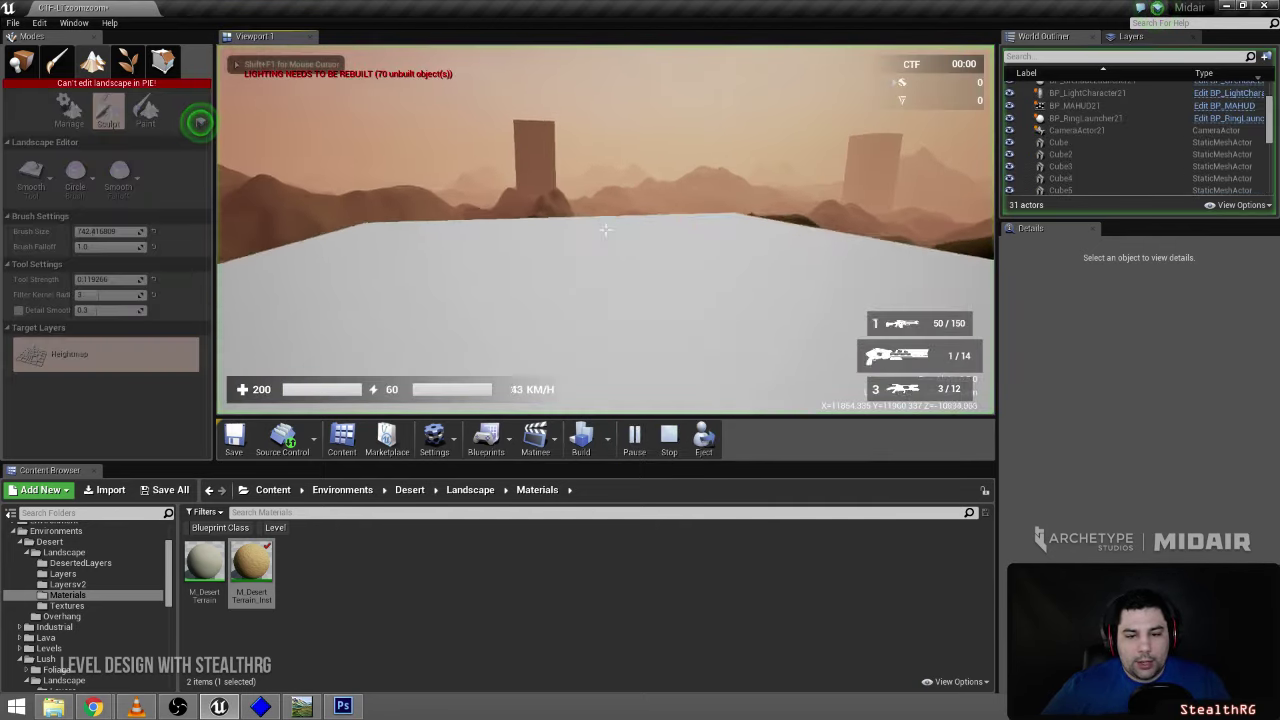
right_click(605, 230)
key("w")
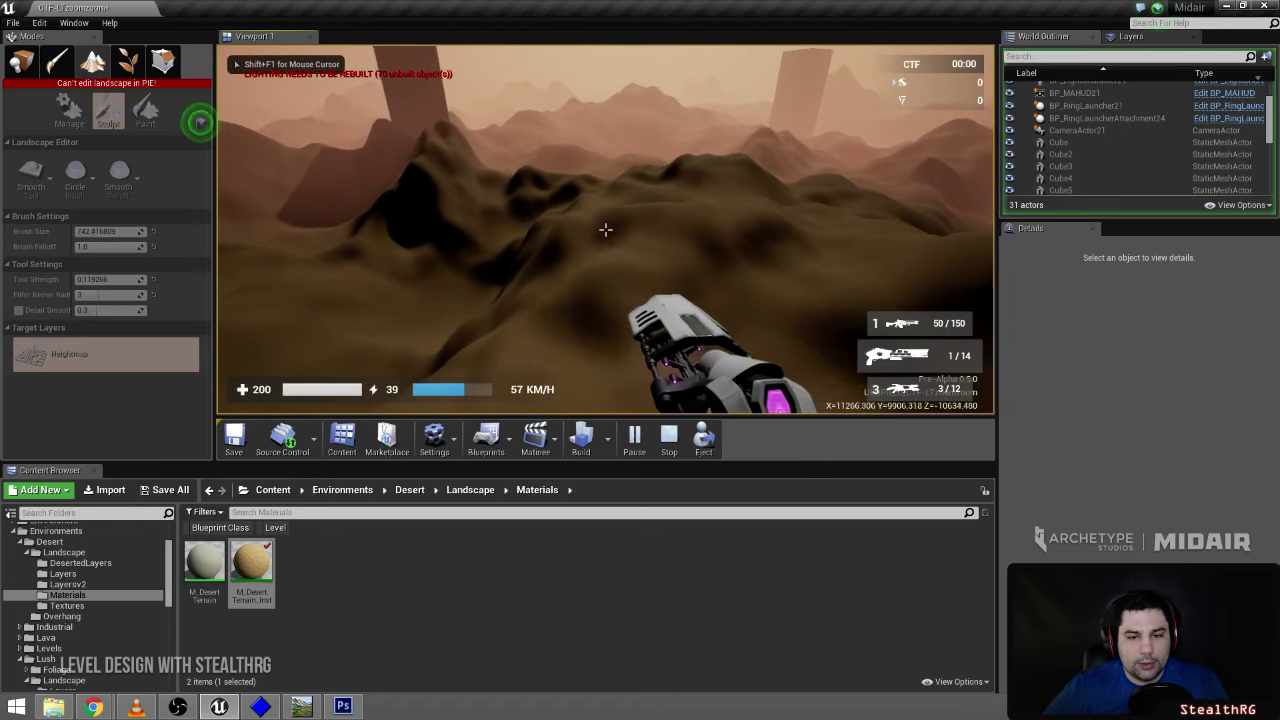
key("space")
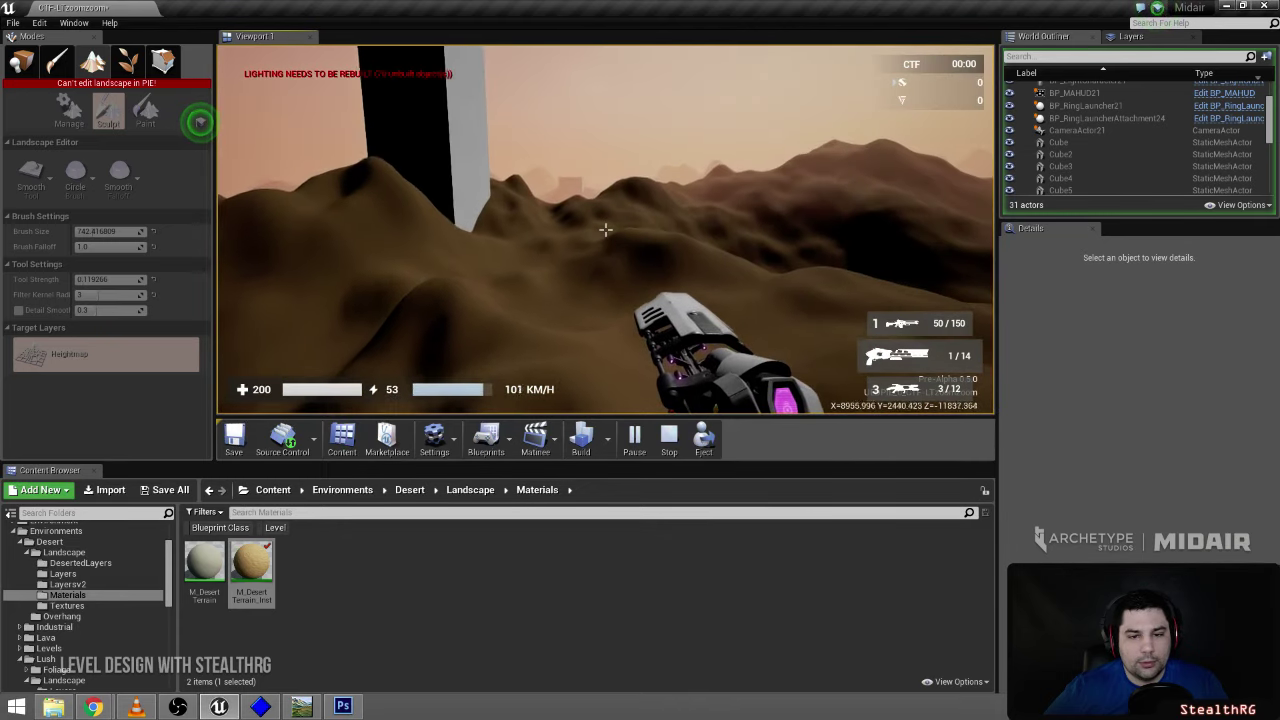
right_click(605, 230)
key("w")
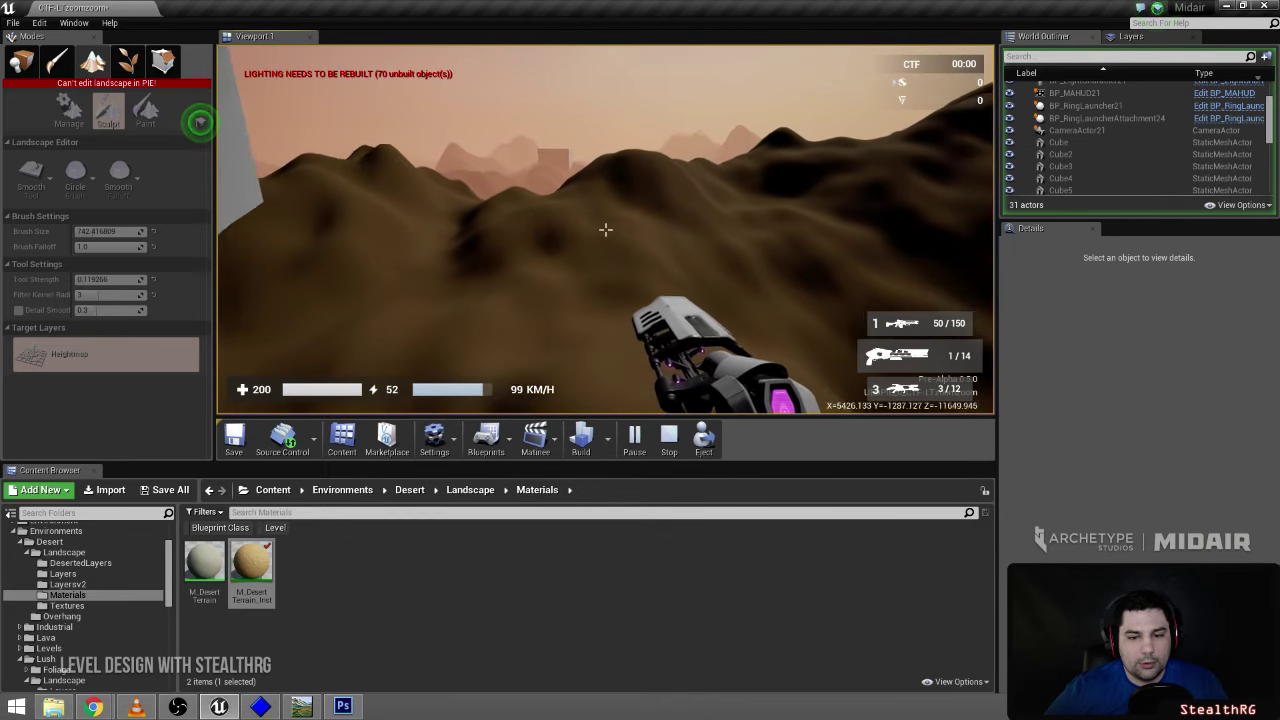
key("Escape")
- Bring the white platform into view and save all modified files
key("s")
mouse_move(482, 251)
right_mouse_down()
mouse_move(530, 262)
mouse_move(575, 250)
mouse_move(600, 275)
mouse_move(480, 255)
mouse_move(530, 285)
mouse_move(490, 275)
right_mouse_up()
left_click(13, 22)
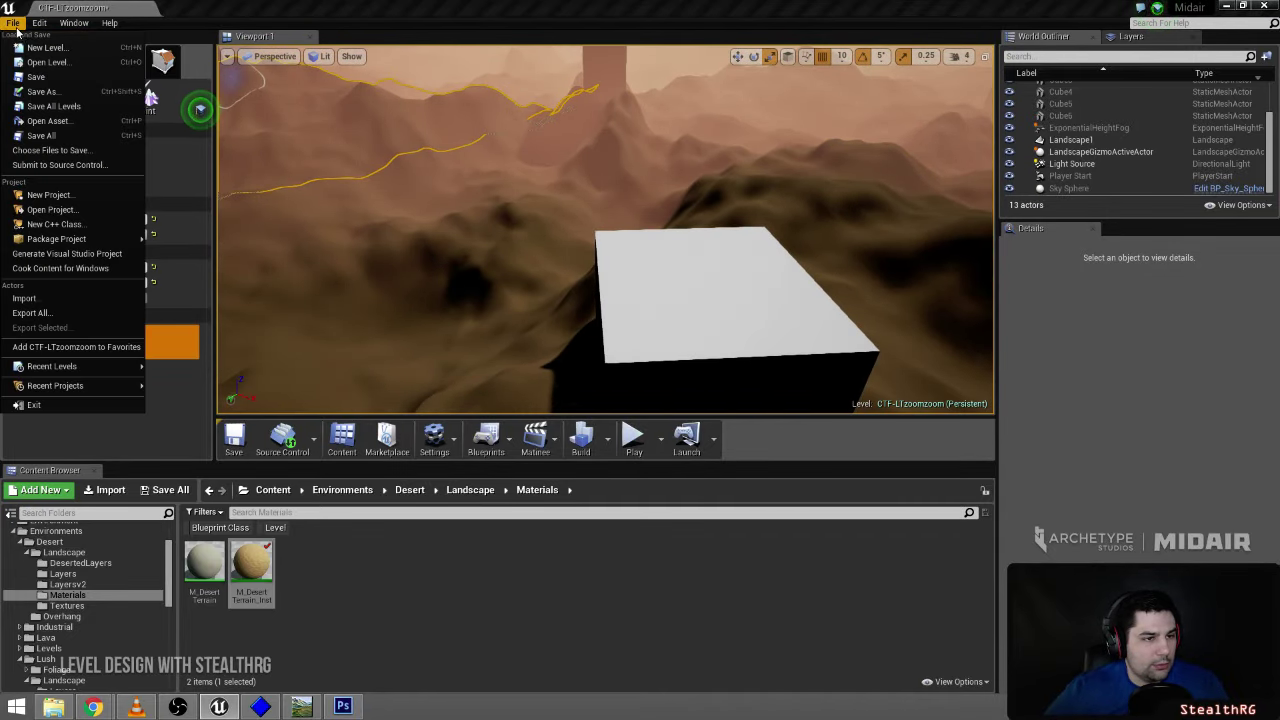
left_click(40, 141)
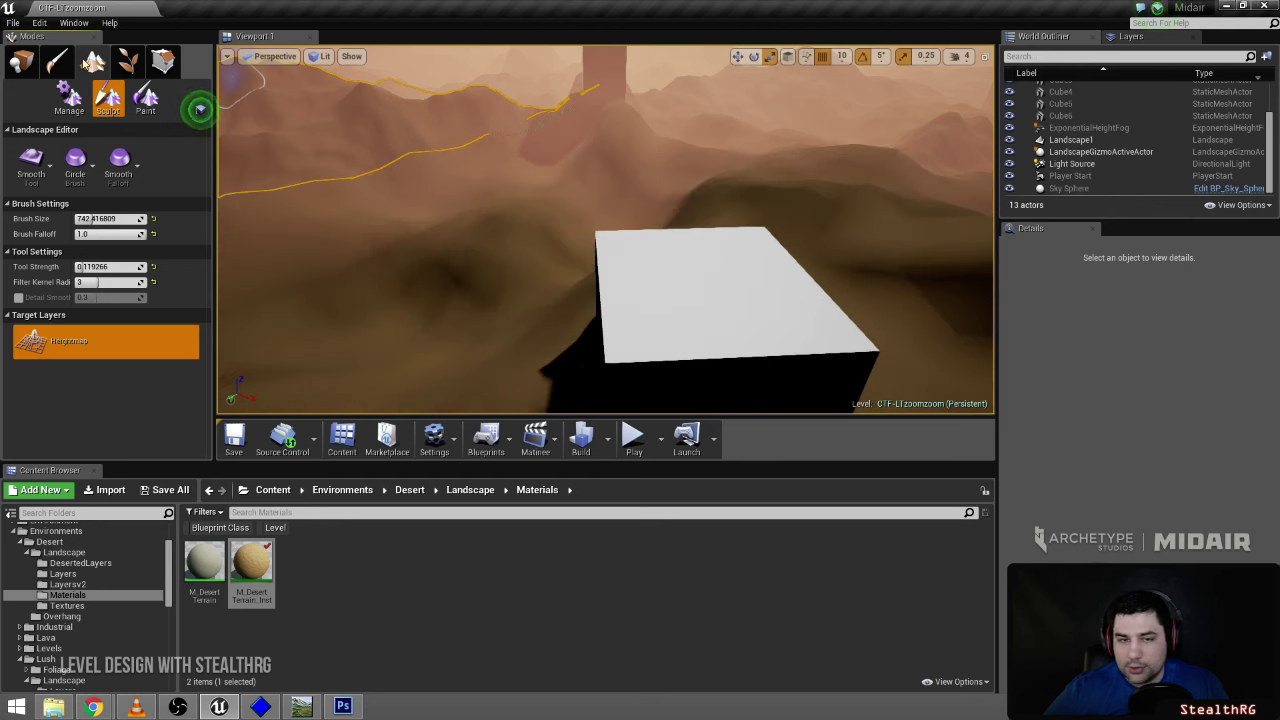
- Select the Landscape1 actor in placement mode and return to landscape sculpting mode
left_click(21, 62)
left_click(480, 262)
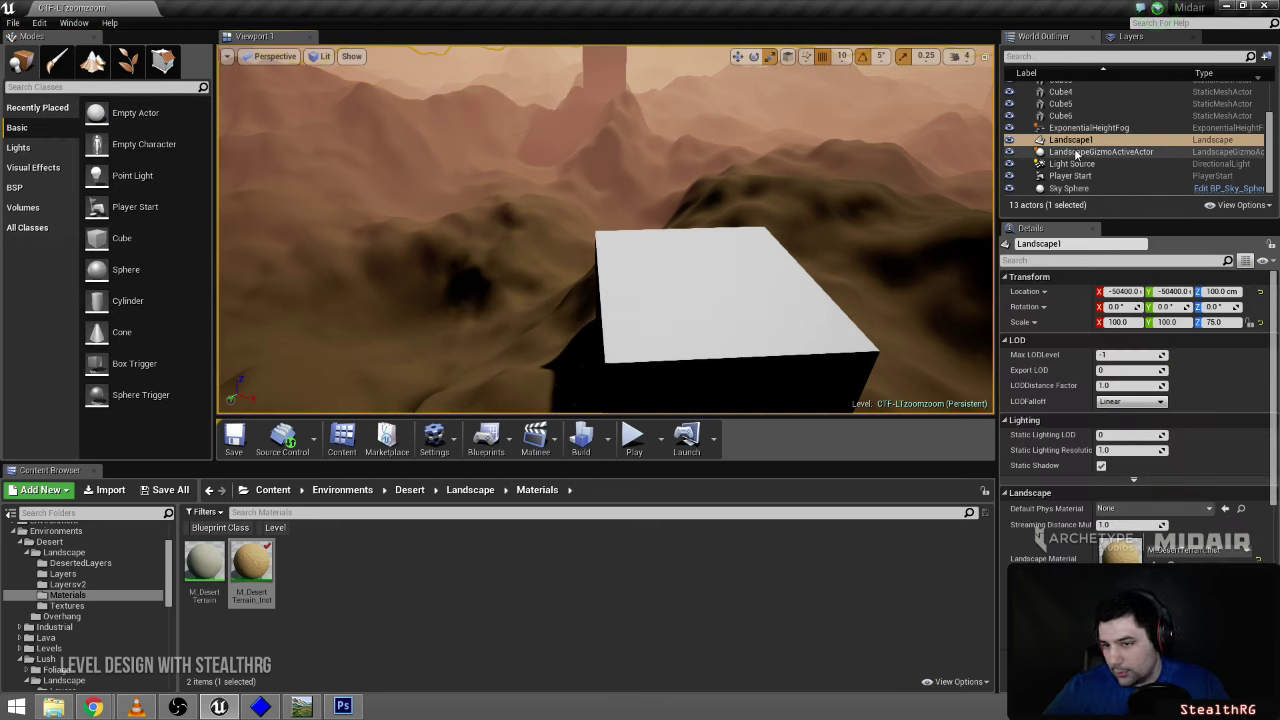
left_click(105, 72)
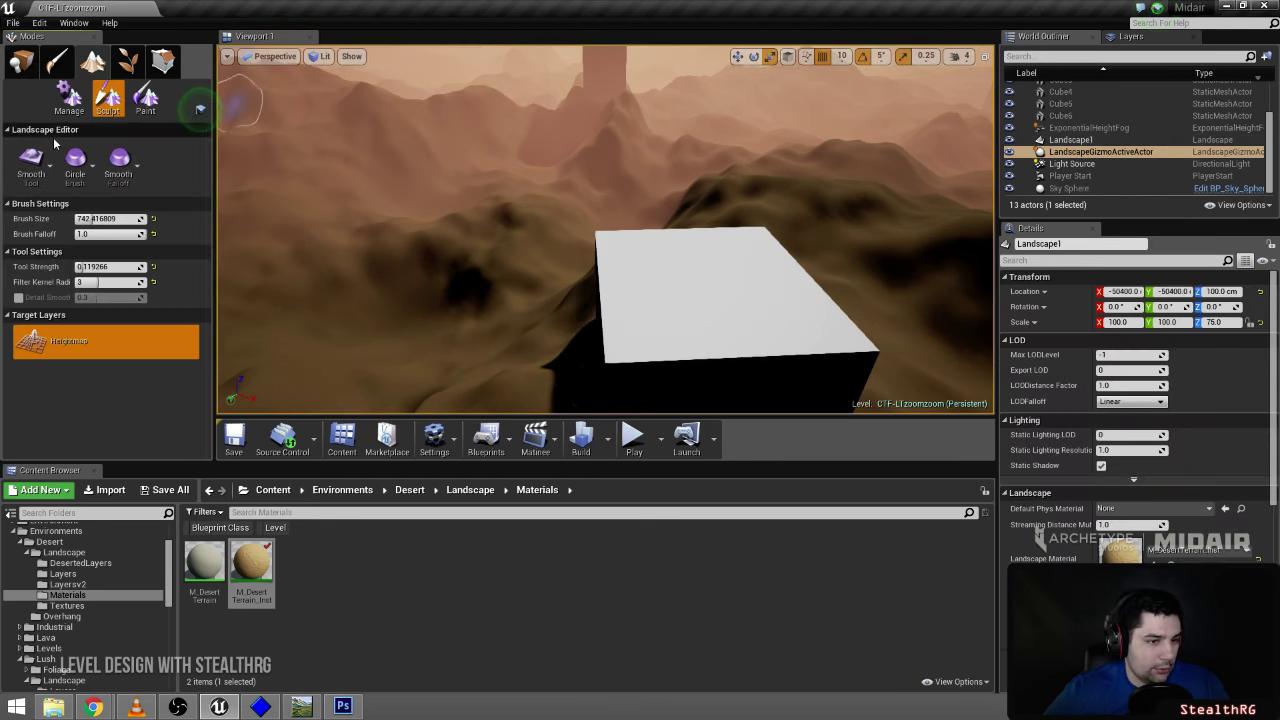
- Export the landscape's heightmap layer to the map folder as LTzoomzoom2.png
right_click(88, 341)
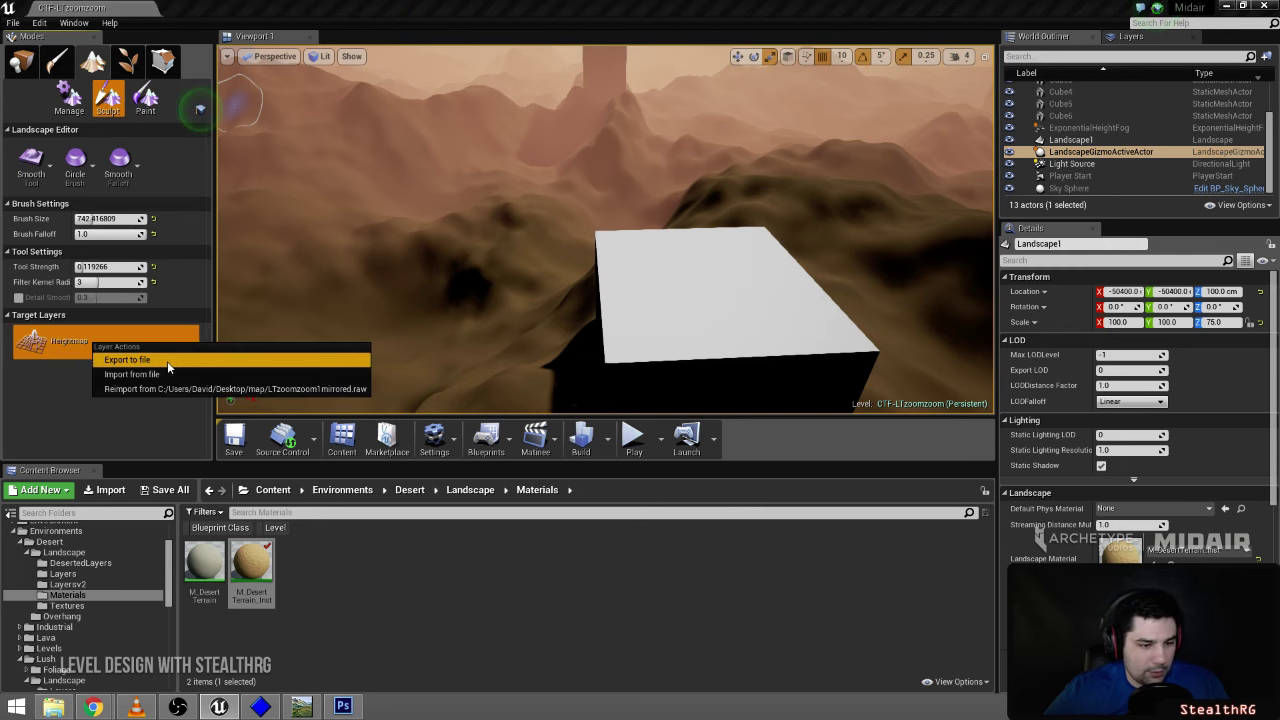
left_click(127, 360)
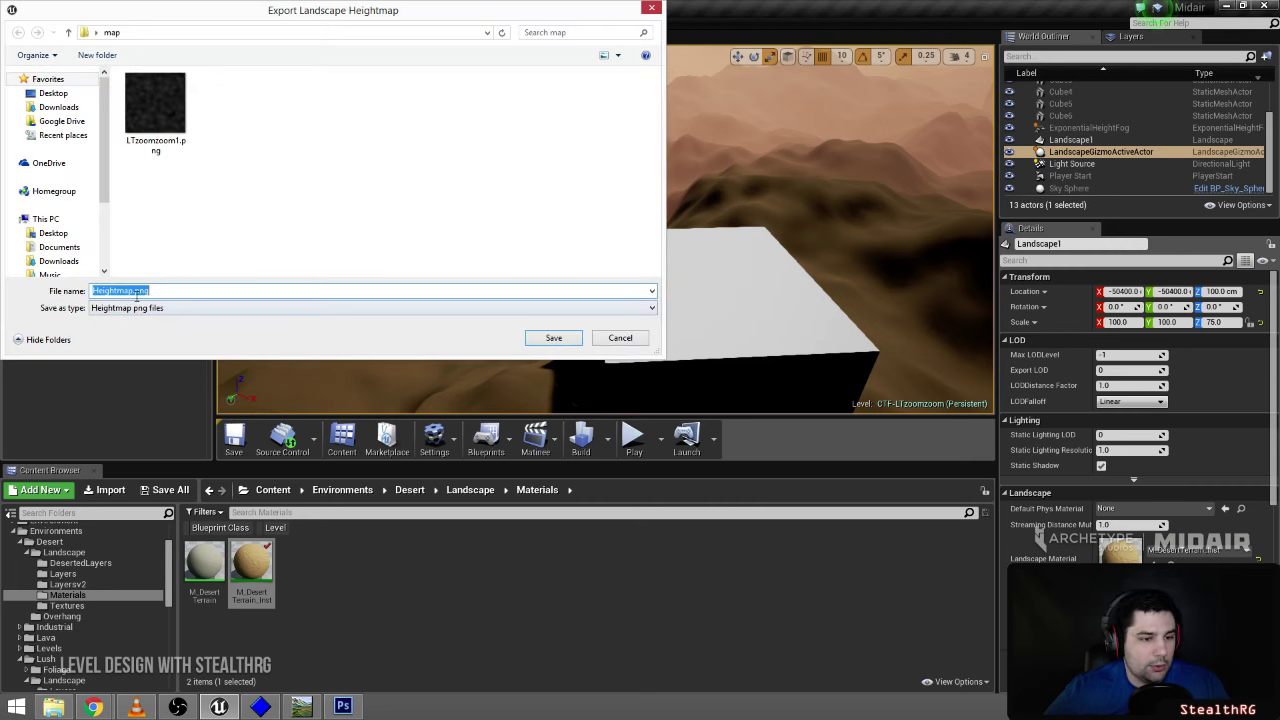
left_click(153, 142)
left_click(148, 292)
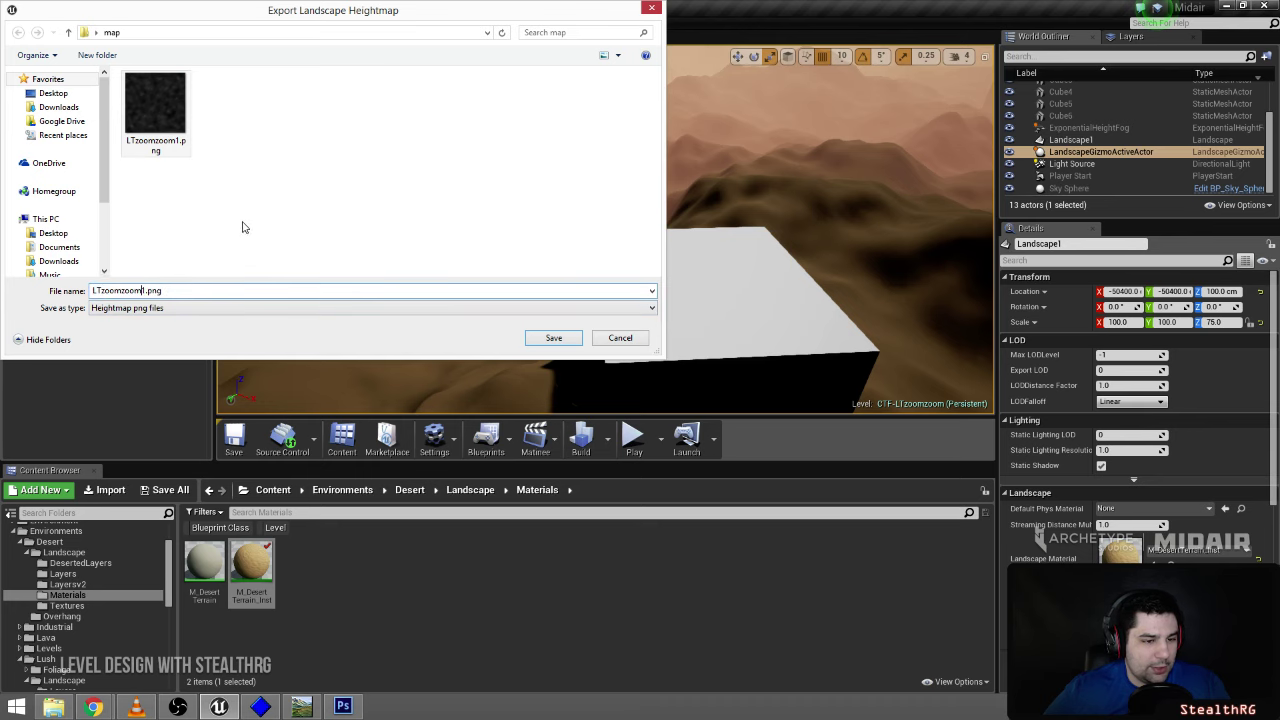
key("BackSpace")
type("2")
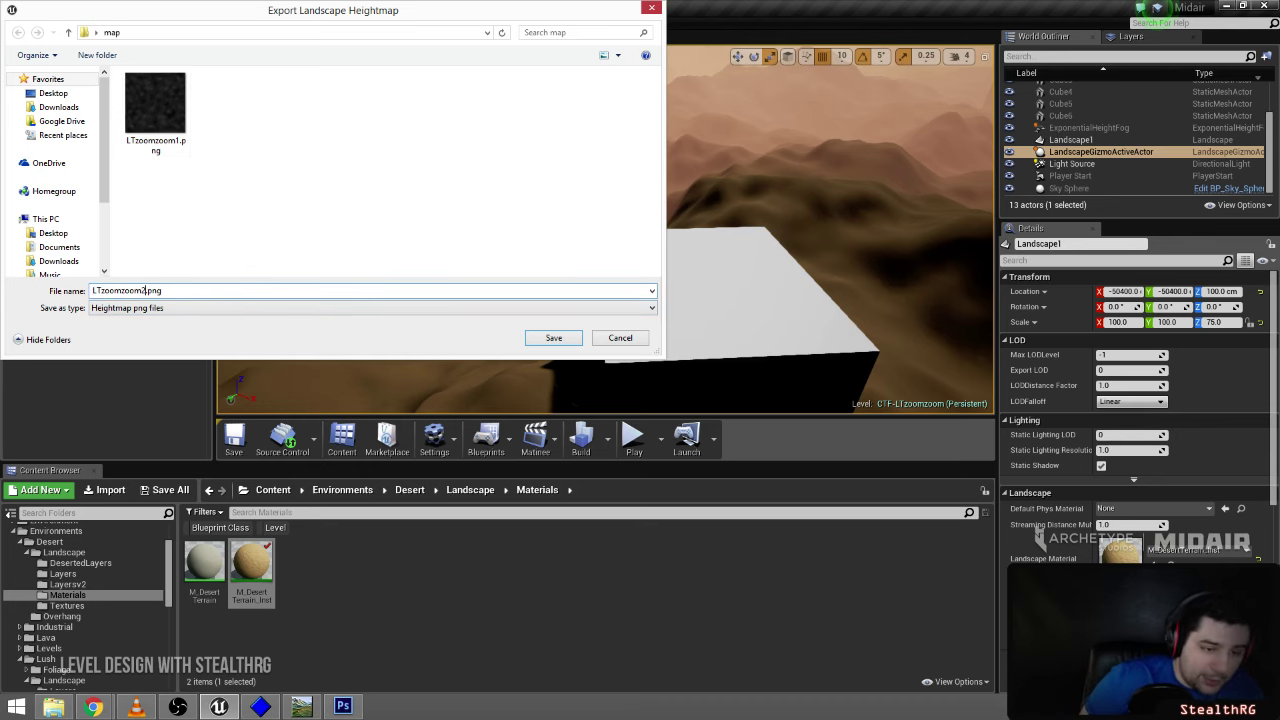
key("Return")
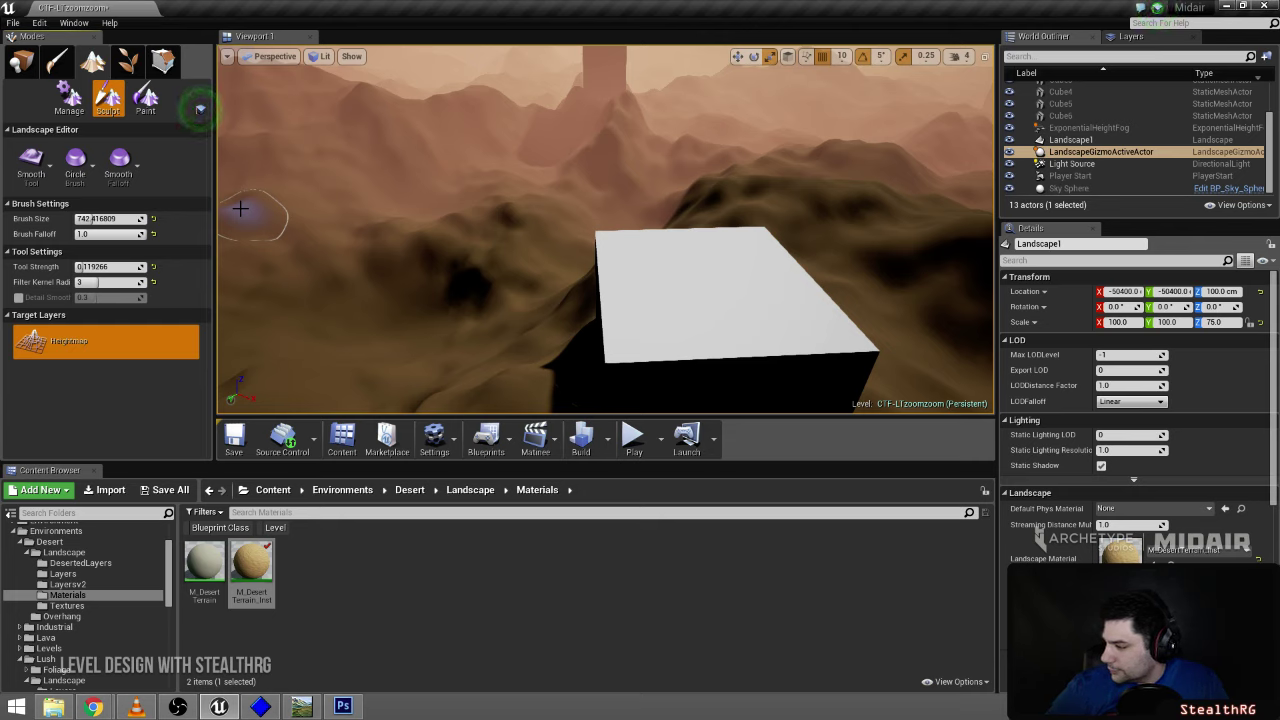
- Switch to Photoshop and open the heightmap LTzoomzoom2.png from the map folder
left_click(343, 707)
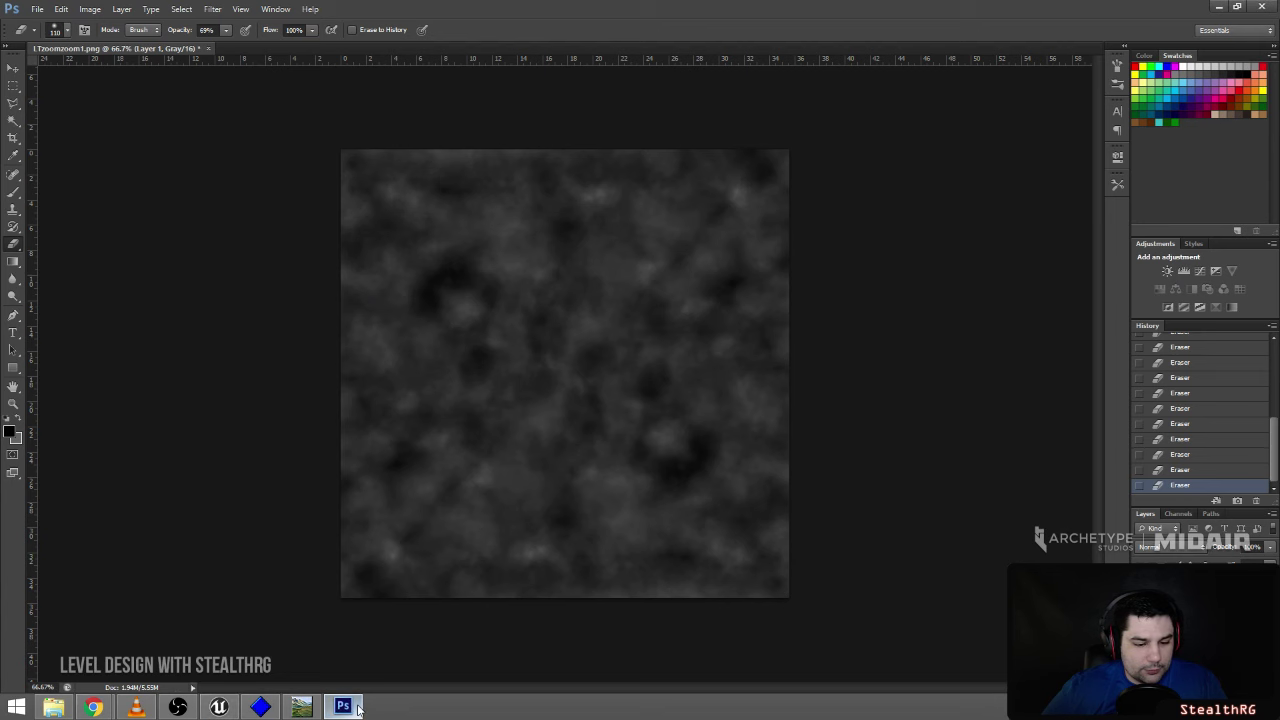
left_click(37, 9)
left_click(50, 36)
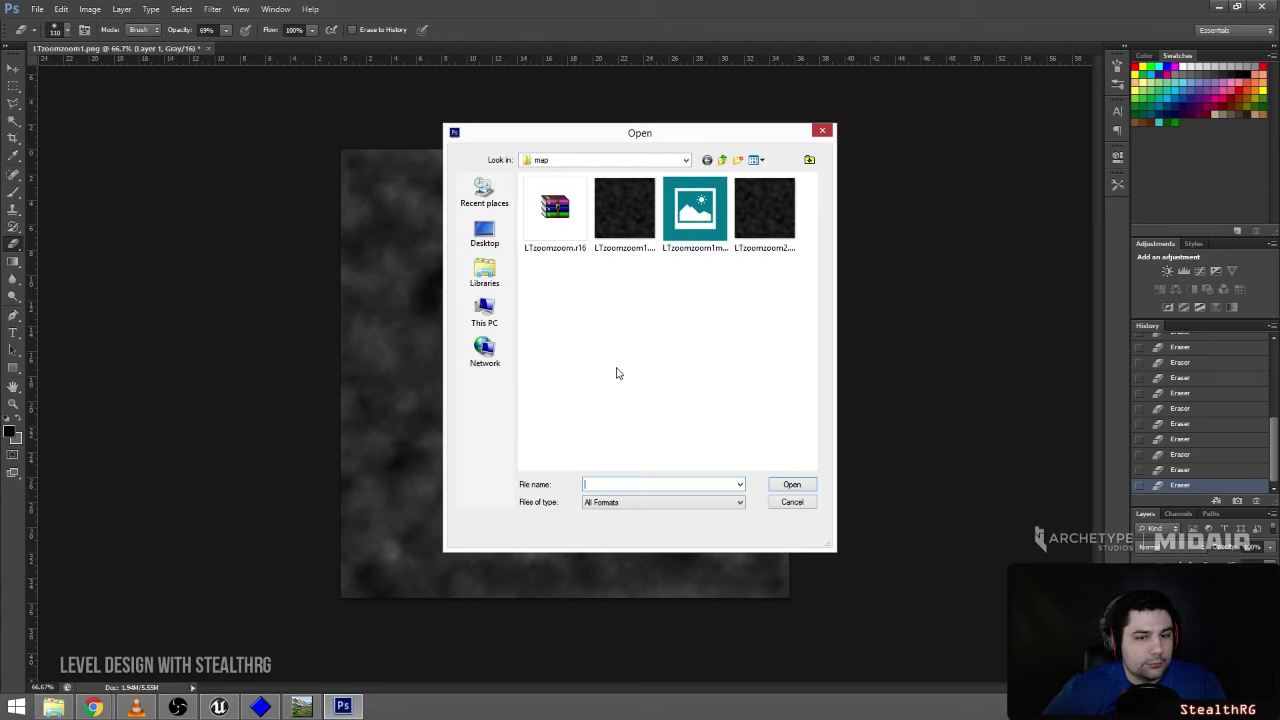
double_click(779, 219)
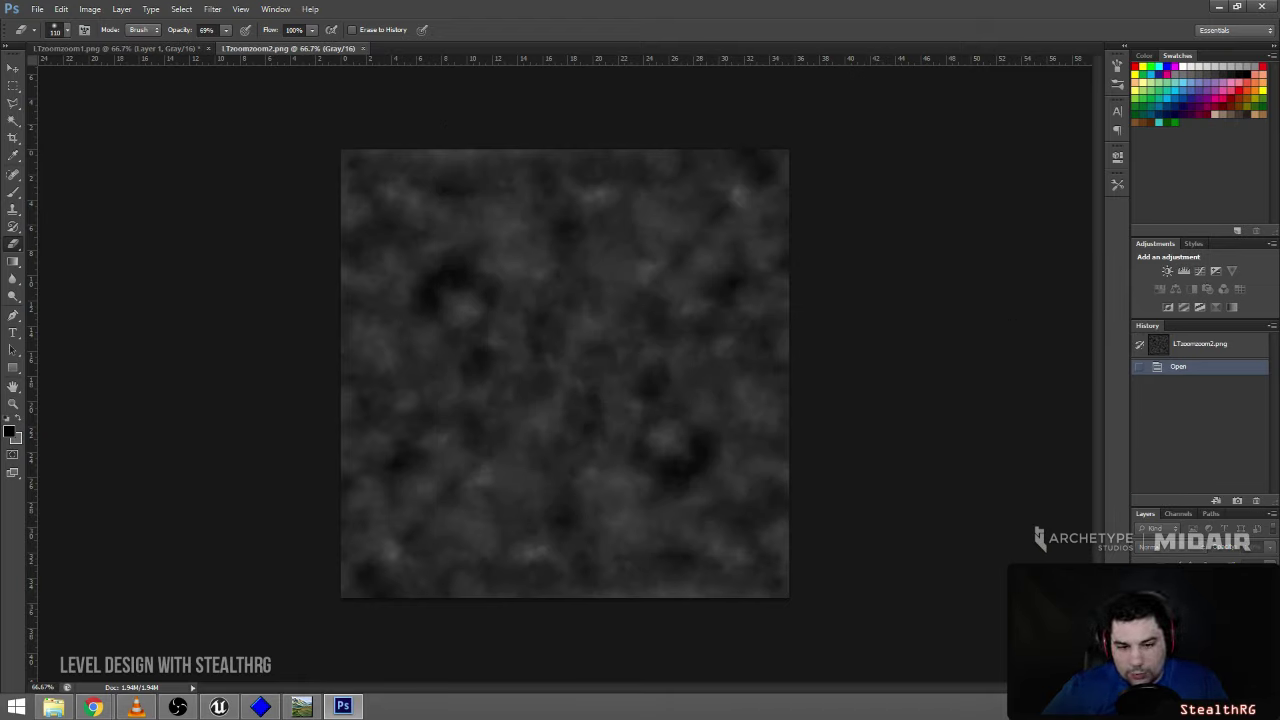
left_click(761, 264)
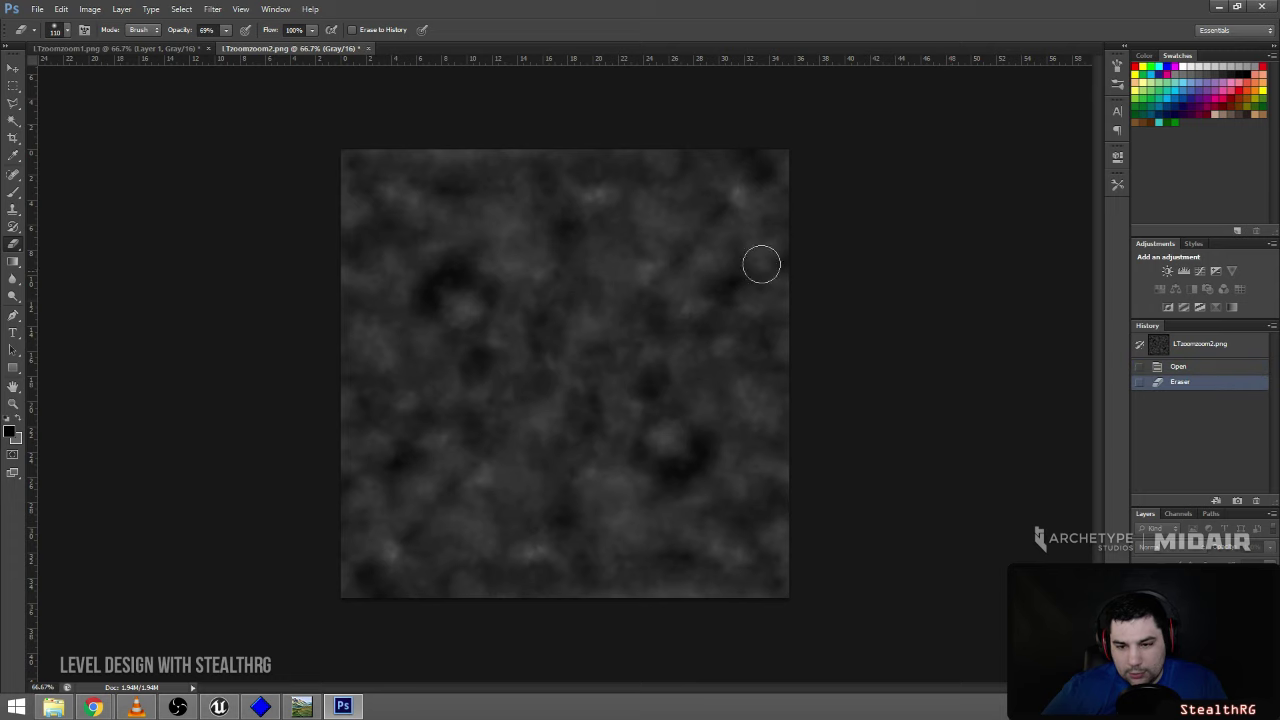
- Select the heightmap's lower-right half along the diagonal from its bottom-left to its top-right corner with the Polygonal Lasso
left_click(7, 68)
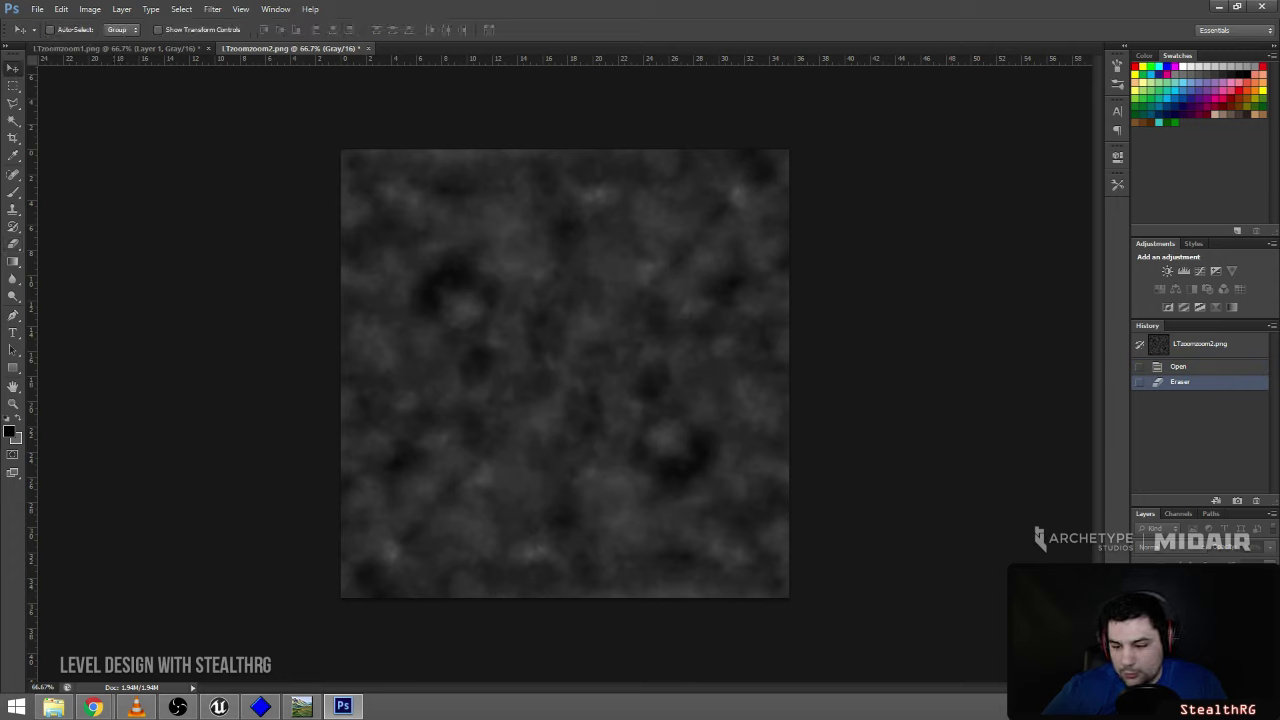
left_click(13, 103)
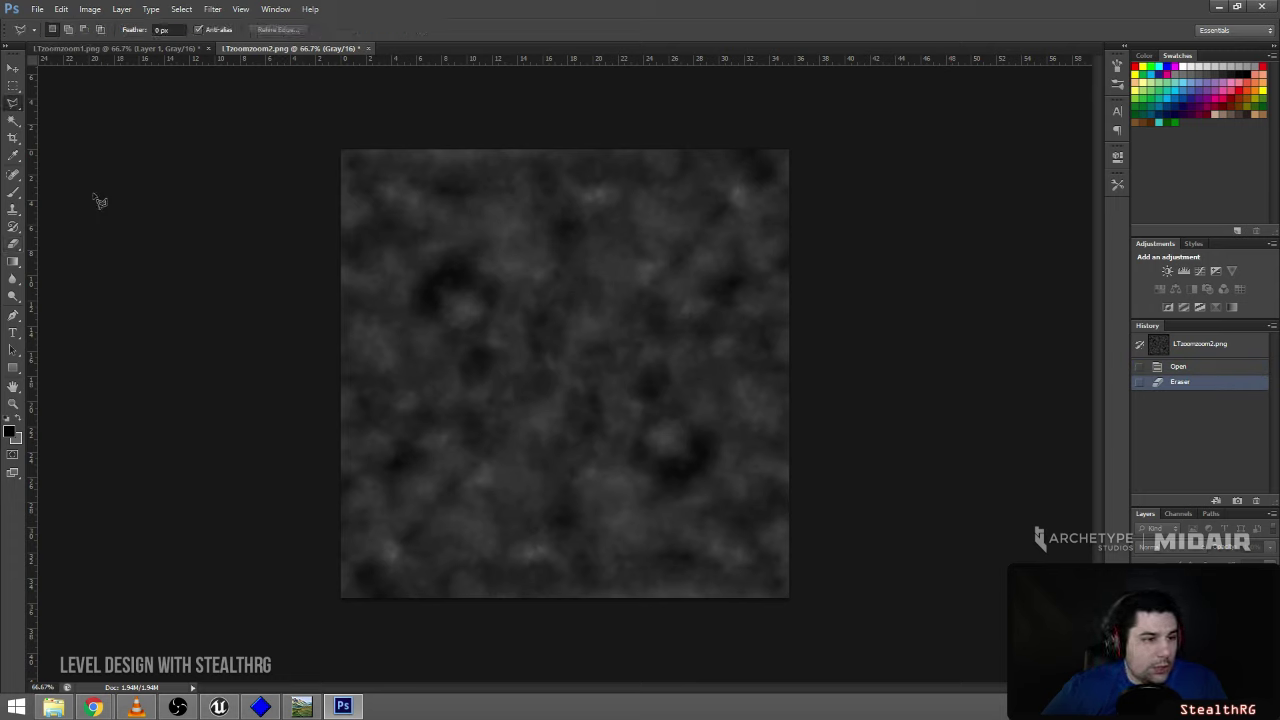
left_click(341, 600)
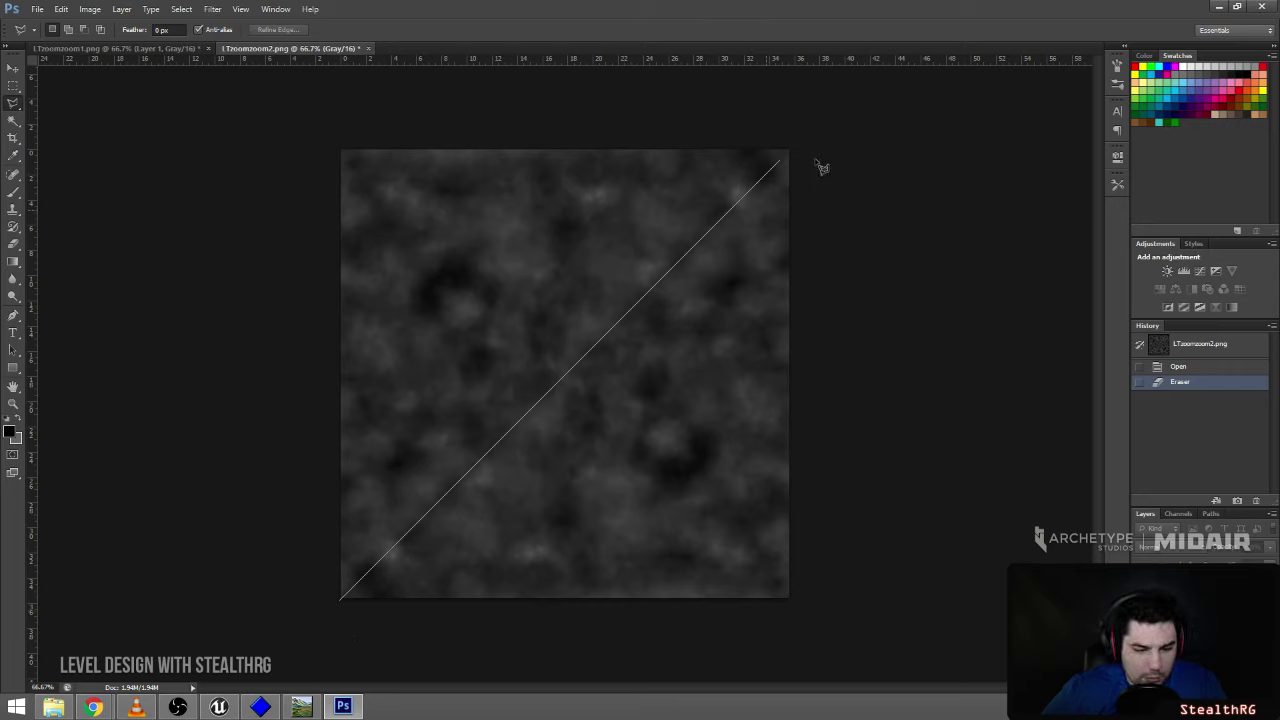
left_click(866, 655)
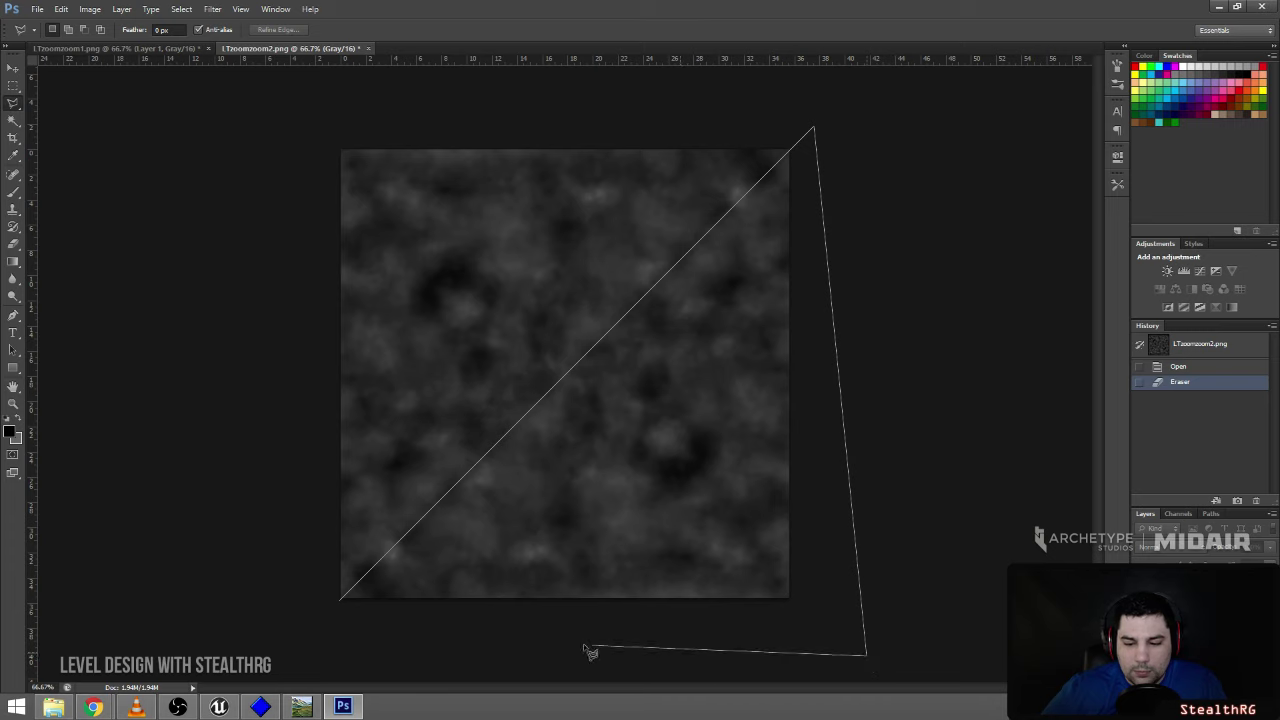
left_click(338, 618)
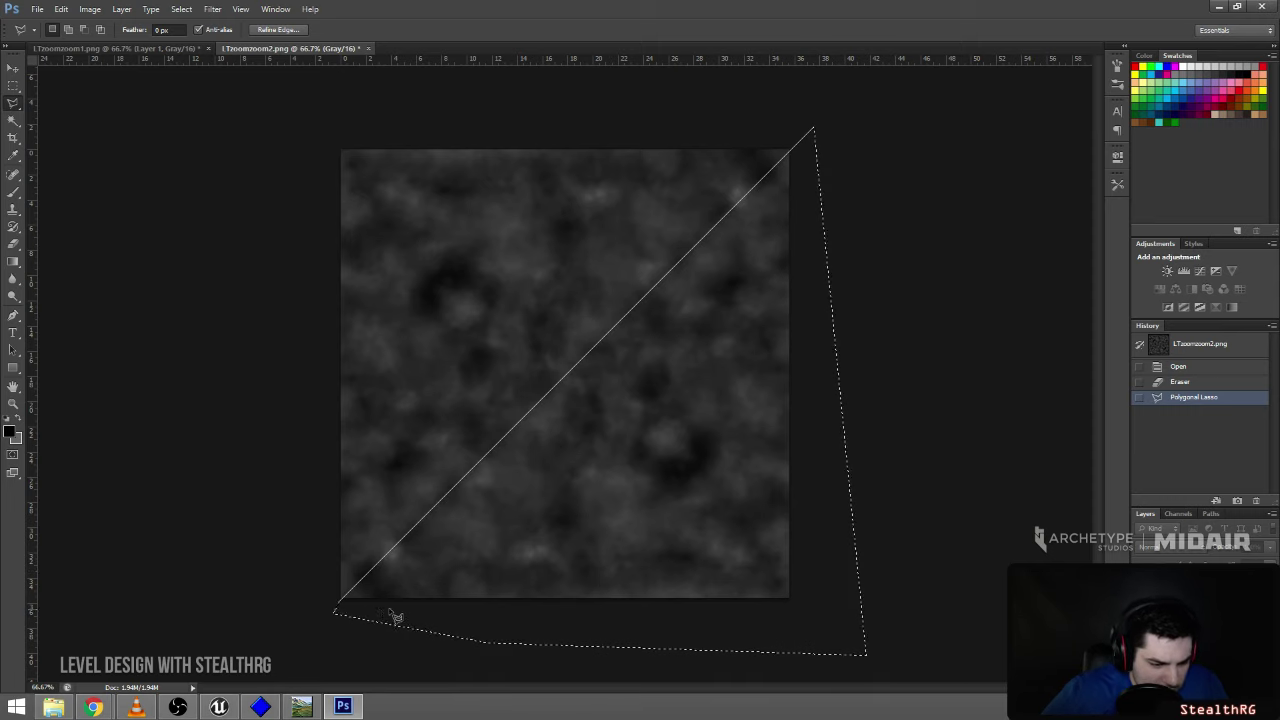
- Undo the last lasso selection and redraw it around the heightmap's lower-right half, starting exactly at the image's bottom-left corner
key("ctrl+z")
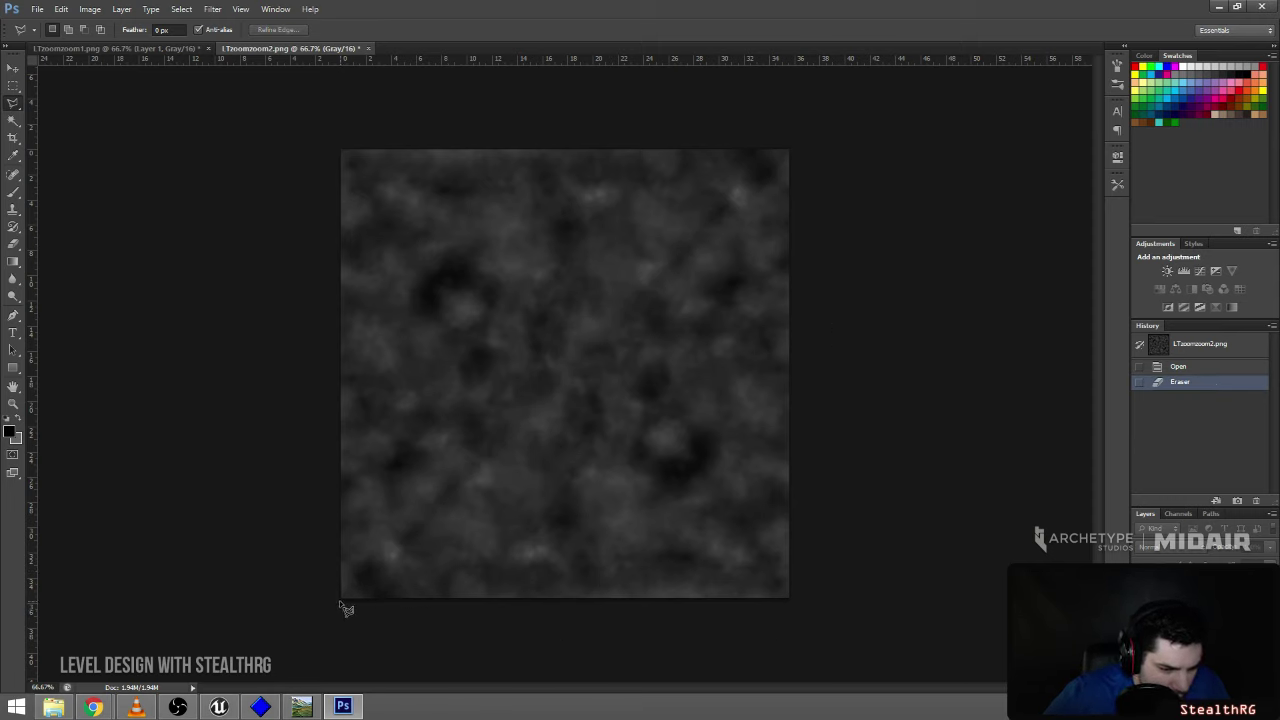
left_click(340, 600)
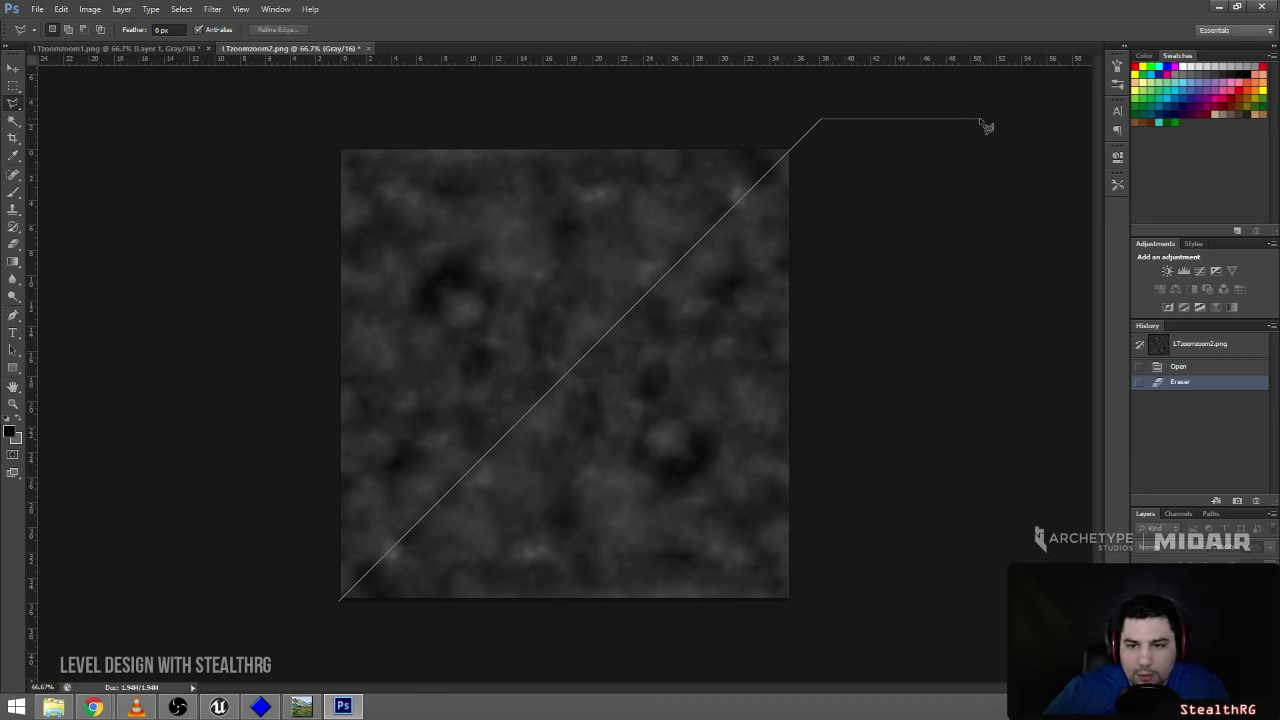
left_click(835, 663)
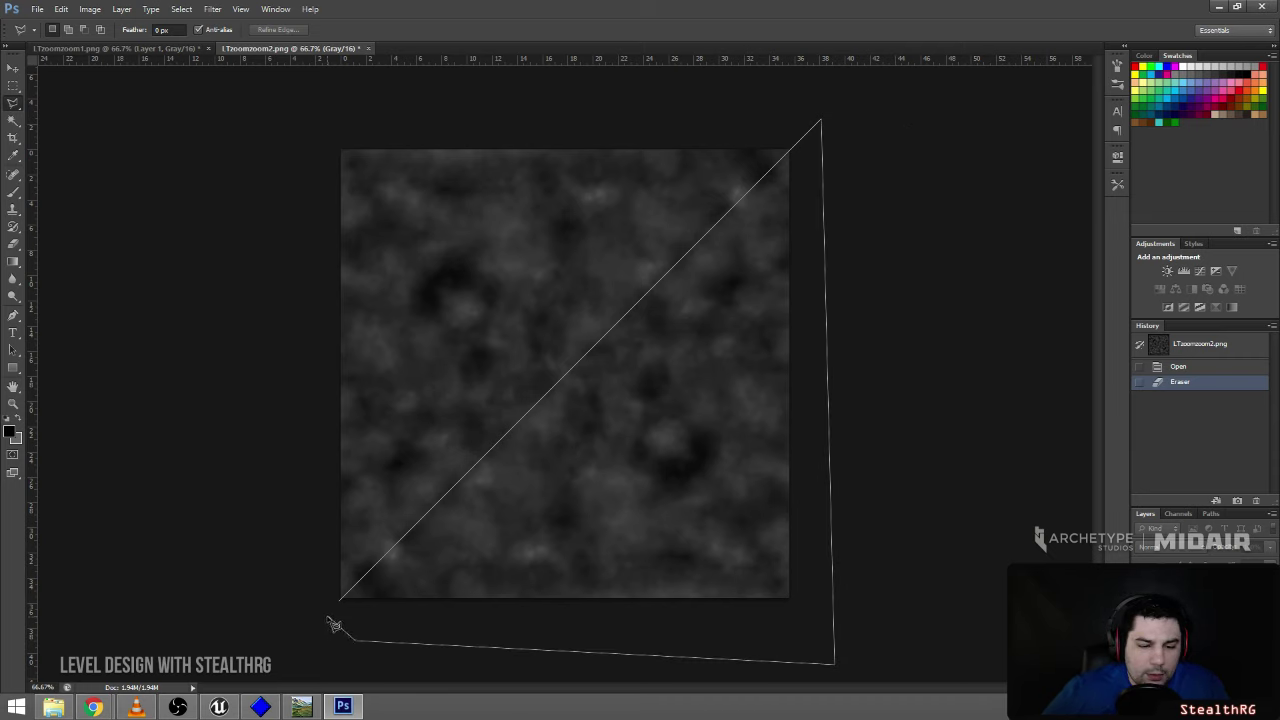
double_click(334, 626)
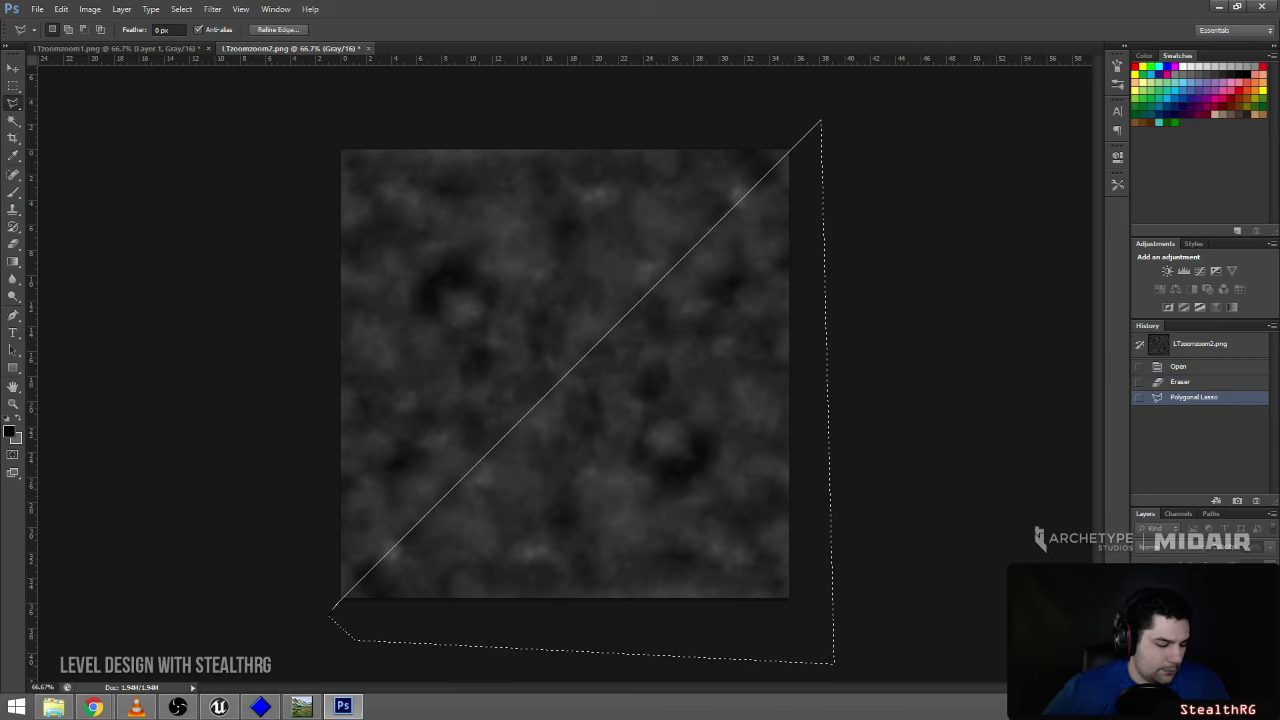
- Paste the copied diagonal half as a new layer and flip it horizontally and vertically onto the opposite half
key("ctrl+v")
left_click(66, 10)
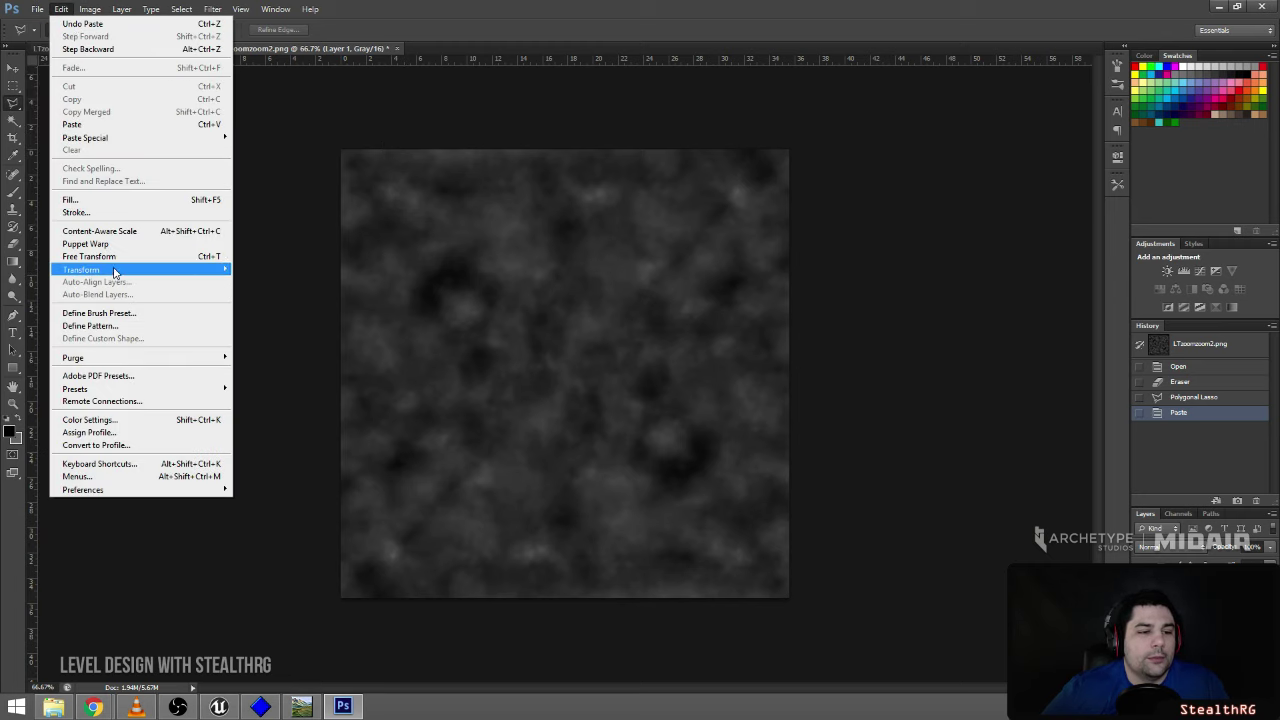
mouse_move(150, 269)
left_click(268, 413)
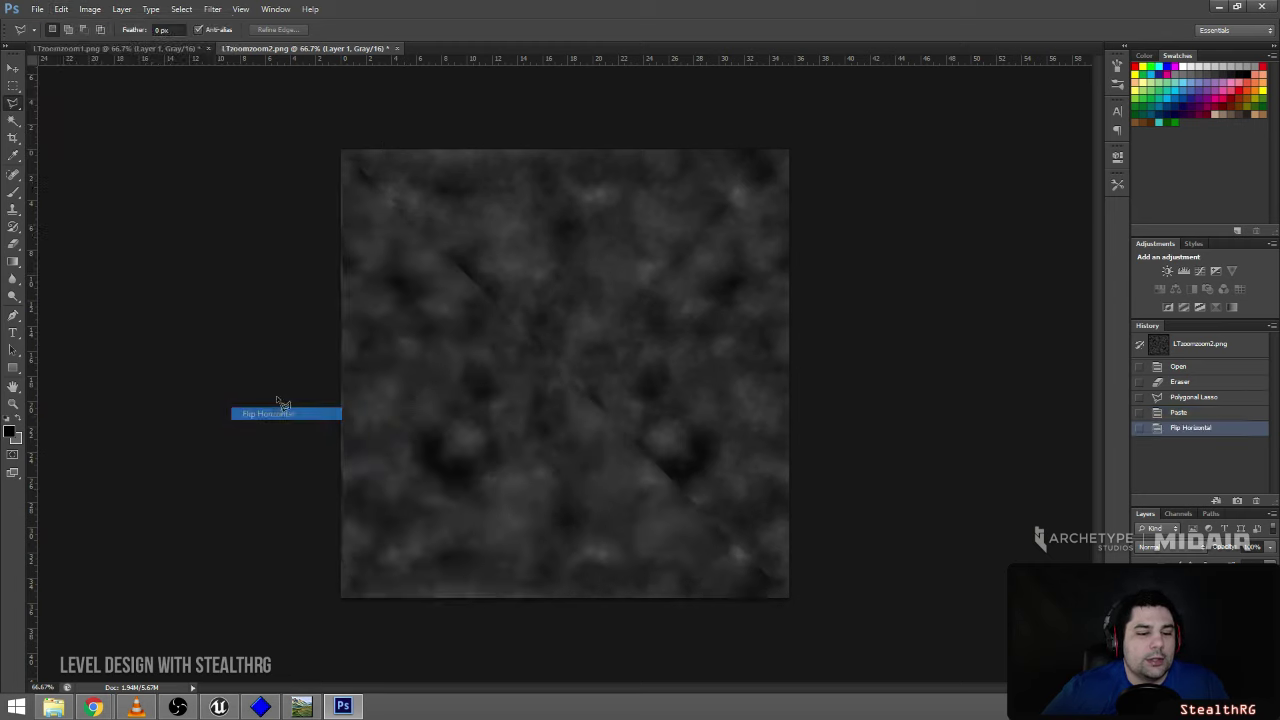
left_click(61, 9)
mouse_move(85, 272)
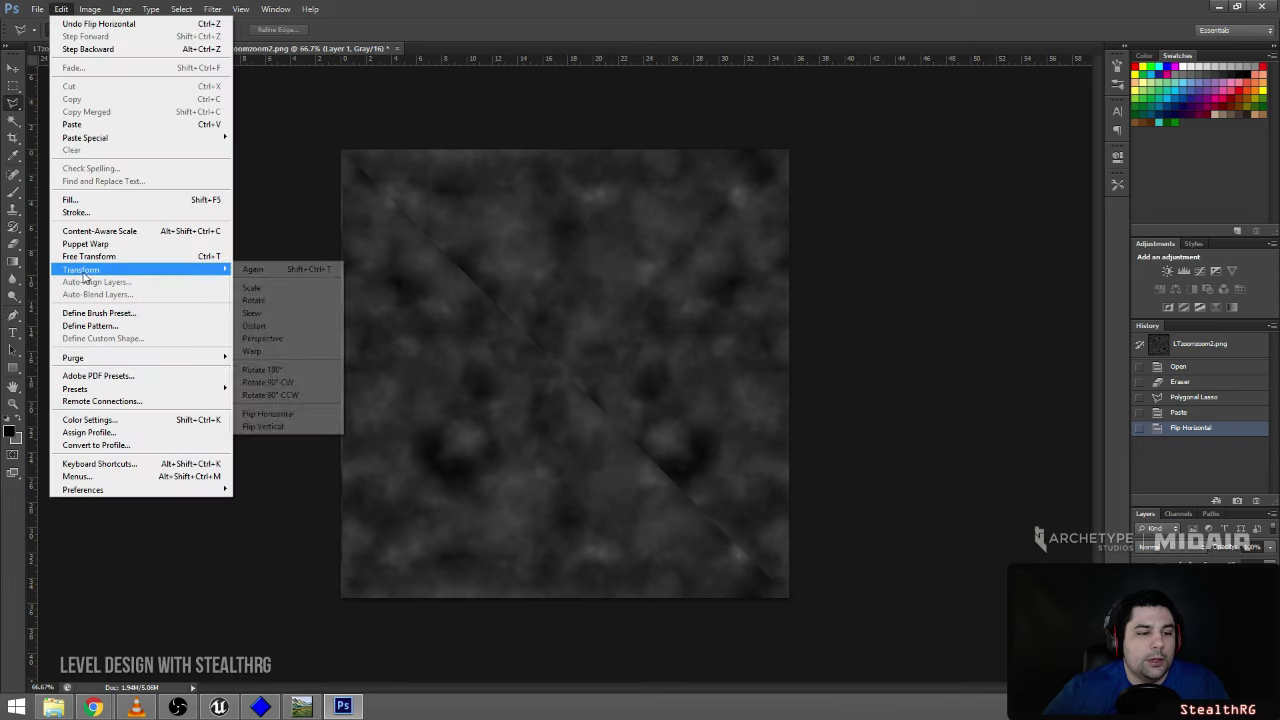
left_click(300, 428)
- Nudge the flipped layer left with the Move tool to line it up with the diagonal, hiding and reshowing the background to check
left_click(11, 70)
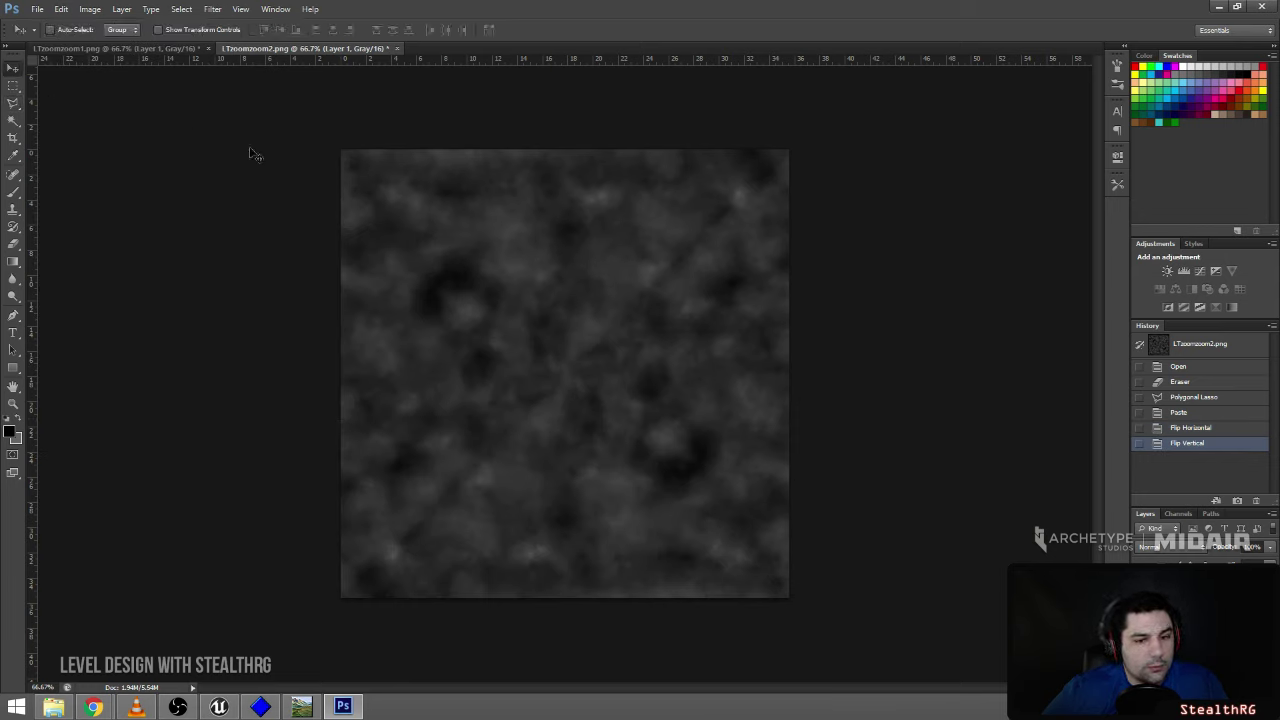
left_click(1140, 585)
left_click(1140, 585)
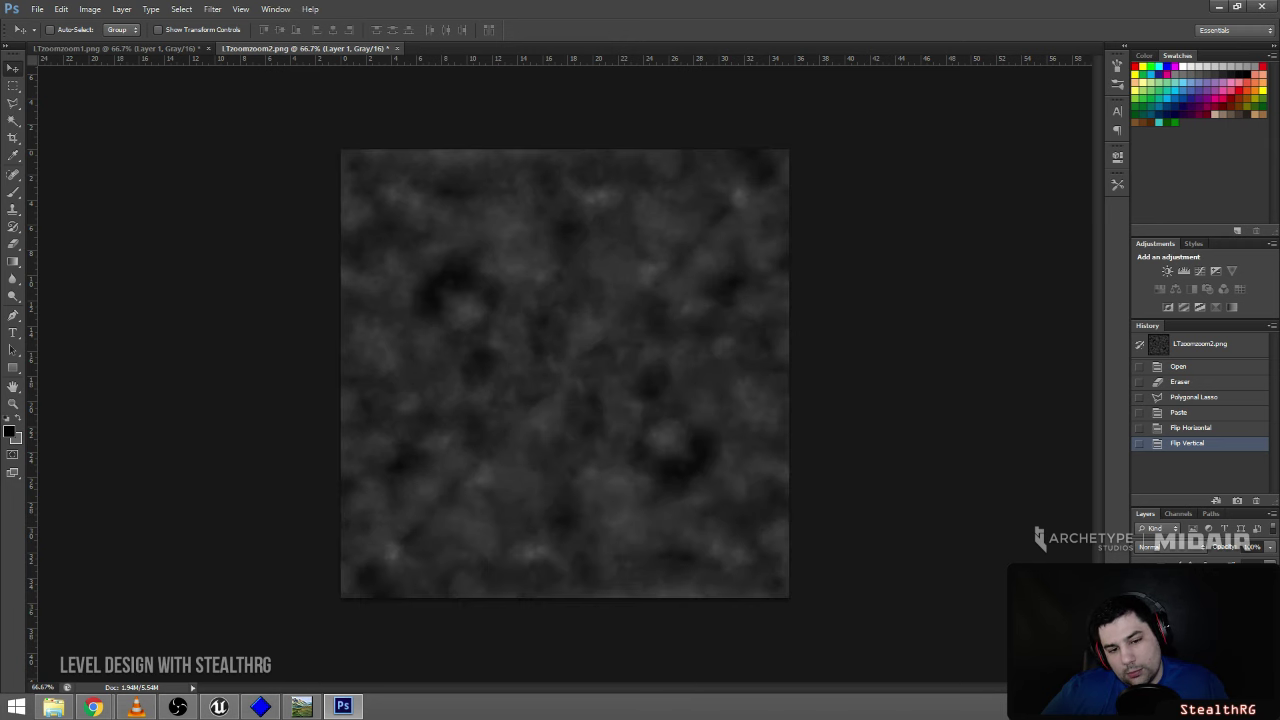
left_click(1140, 585)
key("Left")
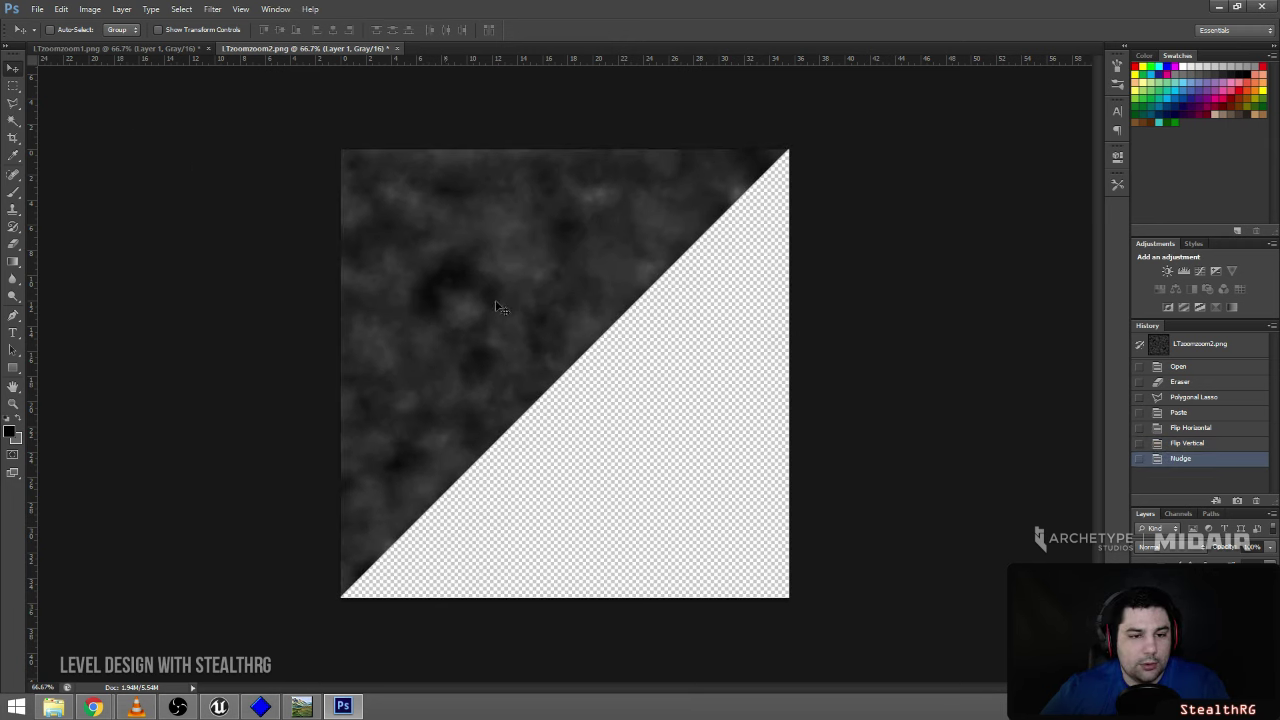
key("ctrl+comma")
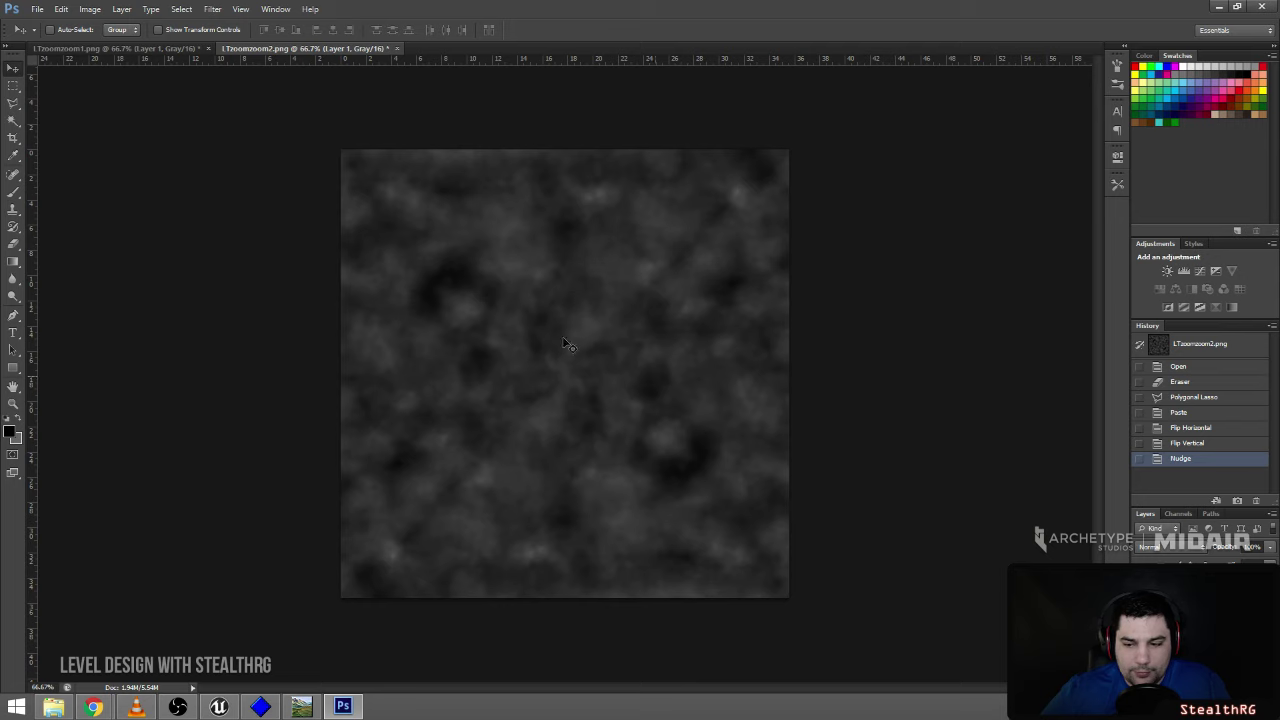
- Soften the diagonal seam near the heightmap's centre with the Eraser at 69% opacity, and make the Background layer active
left_click(13, 243)
left_click_drag(608, 351, 596, 354)
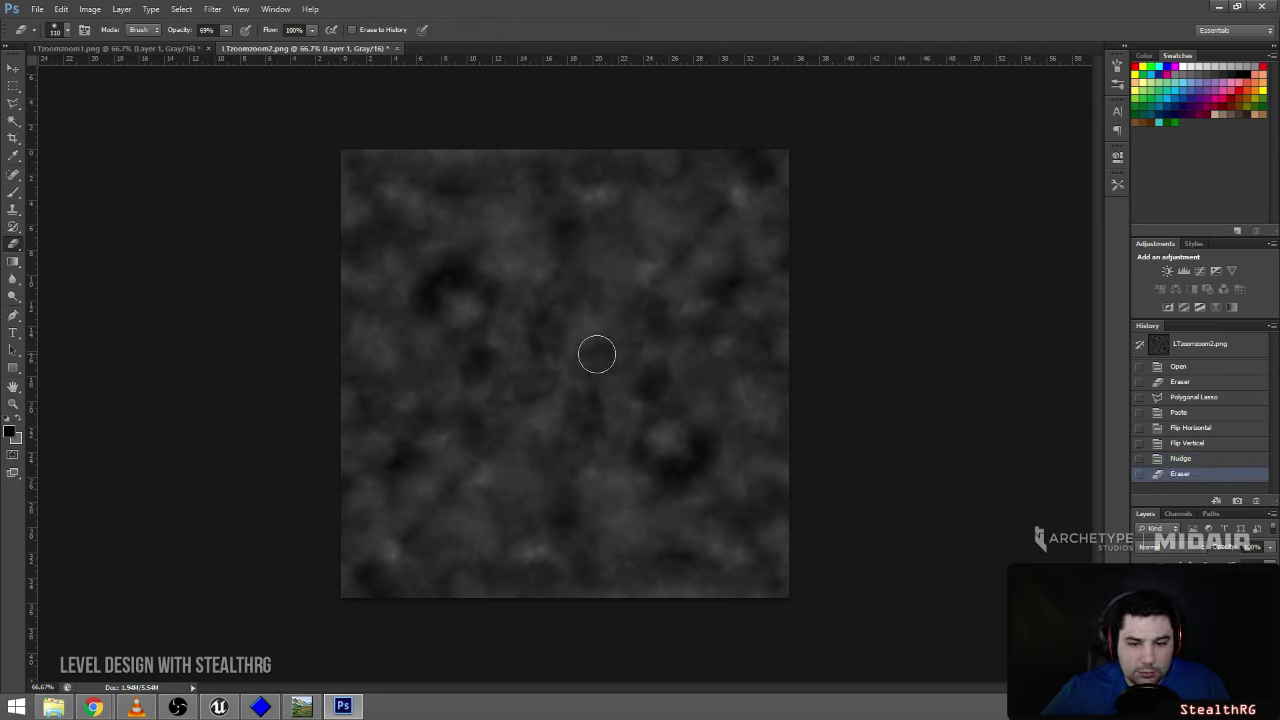
left_click(597, 354)
left_click(593, 351)
left_click(590, 348)
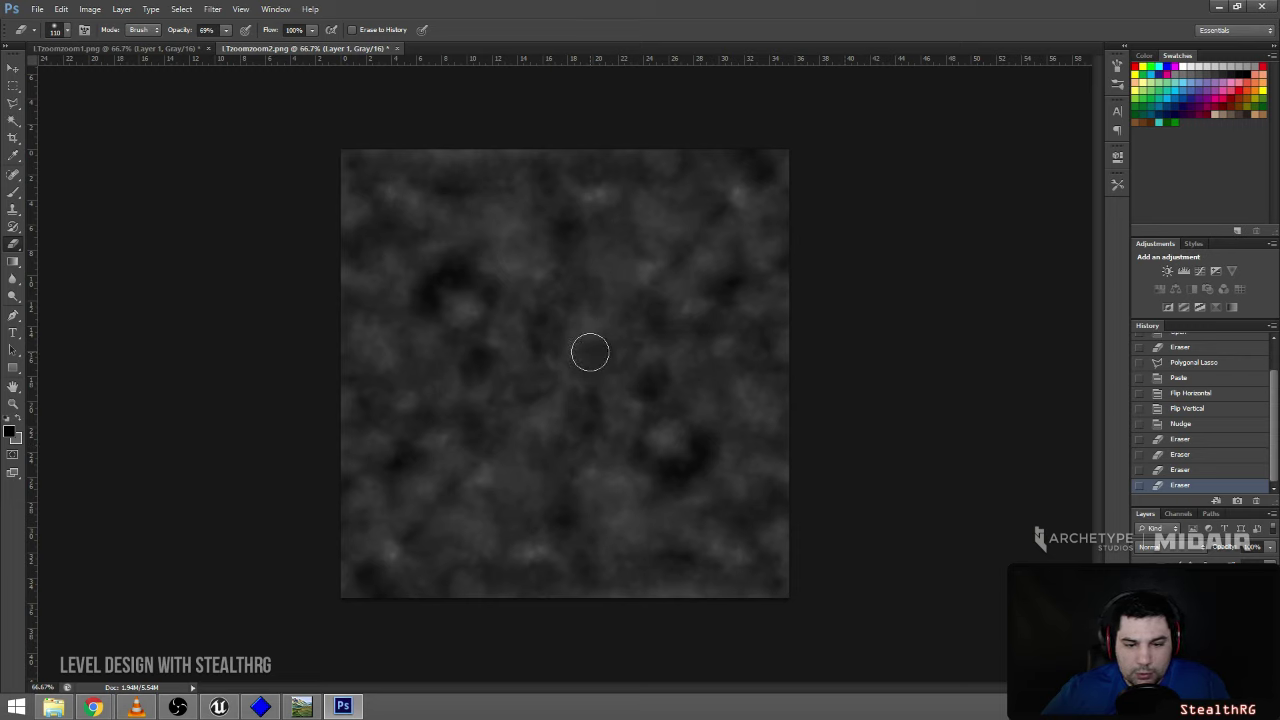
left_click(588, 351)
left_click(596, 356)
left_click(1182, 608)
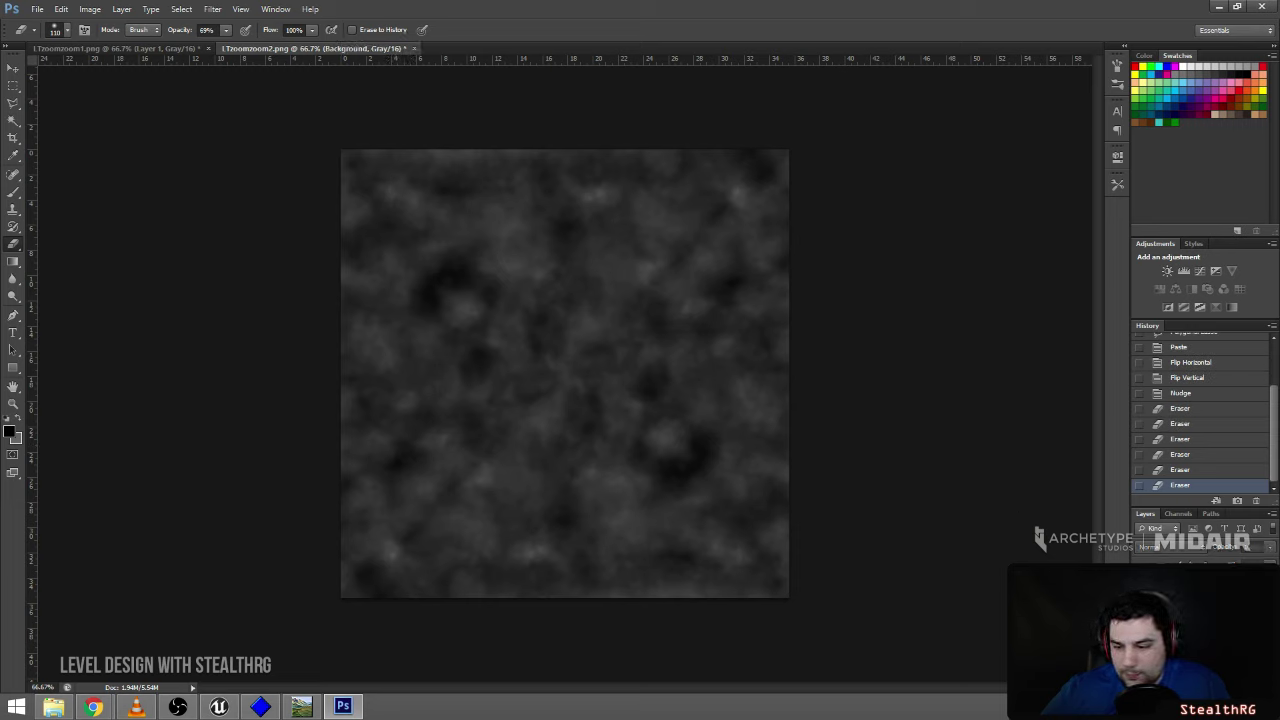
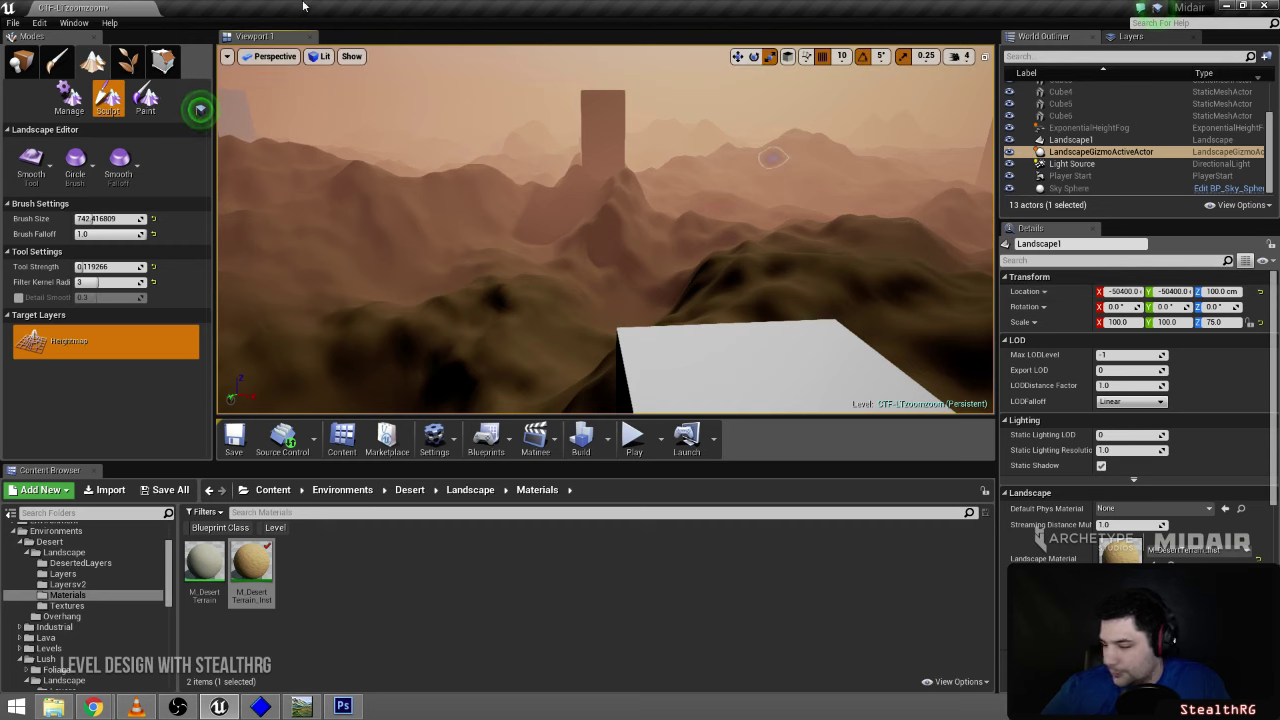
- In Unreal Editor, create a new landscape by importing the heightmap file LTzoomzoom2mirrored.raw from the map folder
left_click(66, 100)
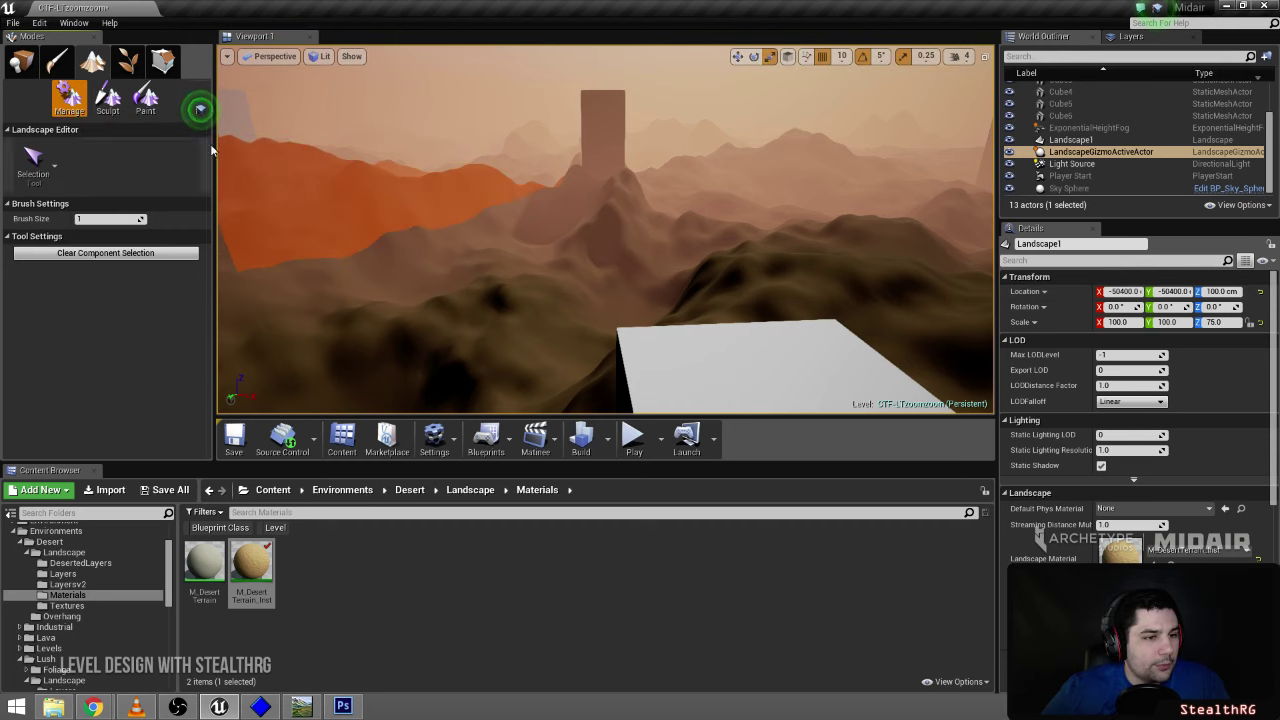
left_click(33, 160)
left_click(57, 212)
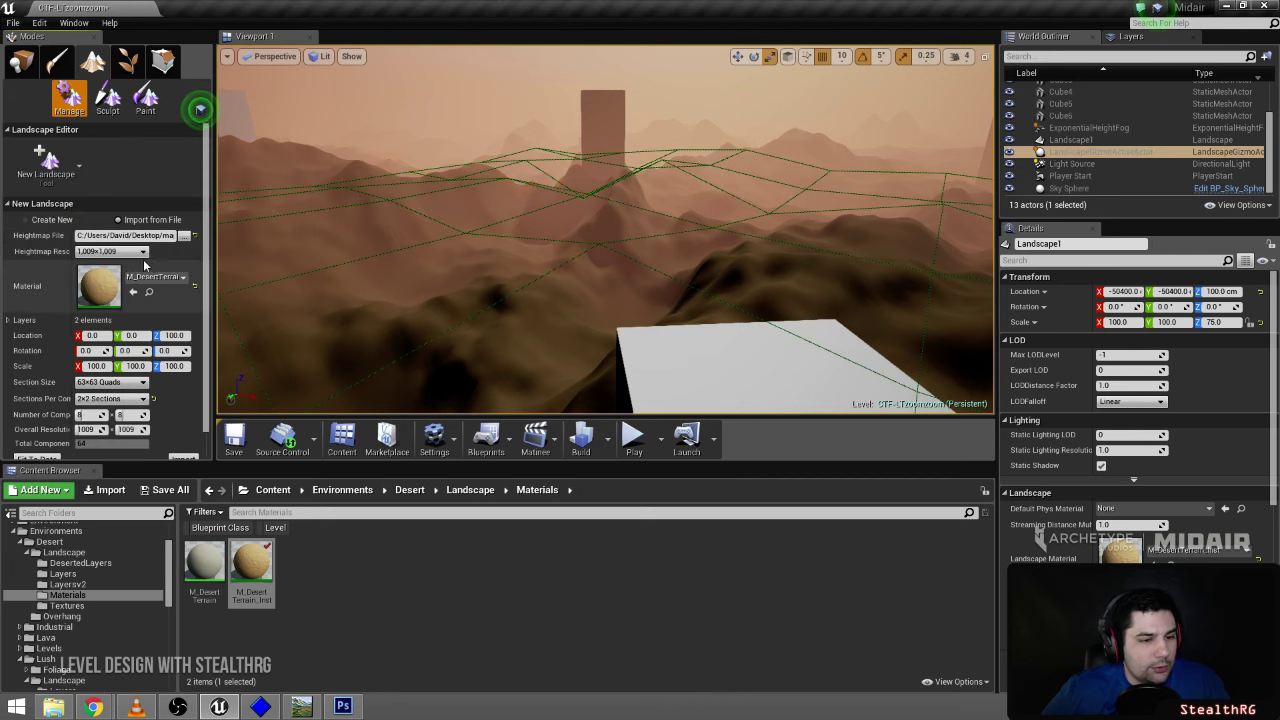
left_click(184, 236)
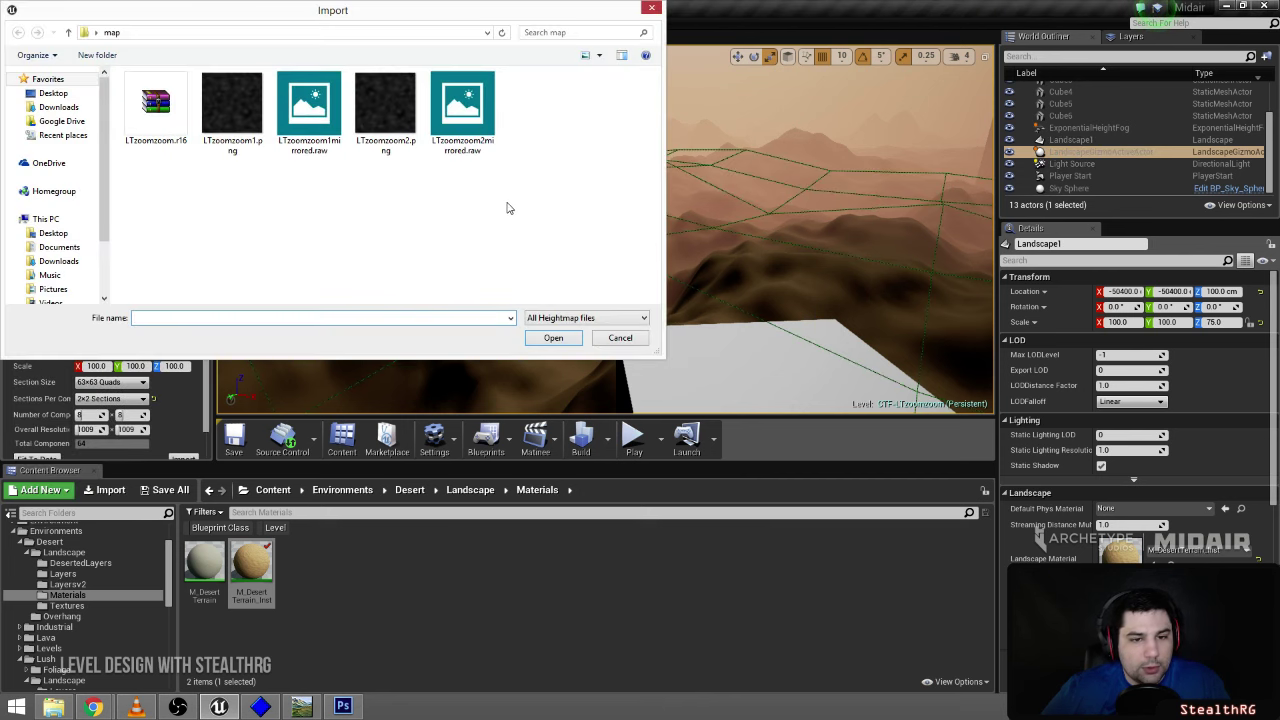
left_click(464, 112)
double_click(449, 113)
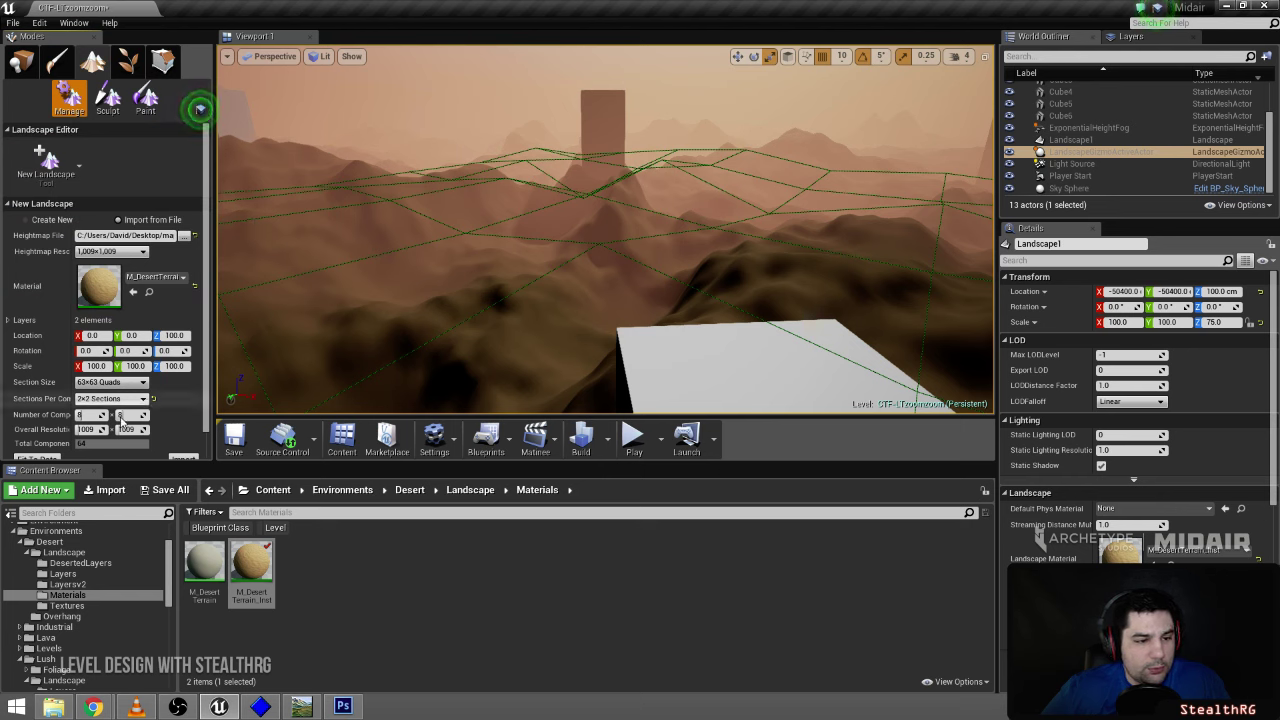
scroll(120, 422, "down", 1)
left_click(183, 449)
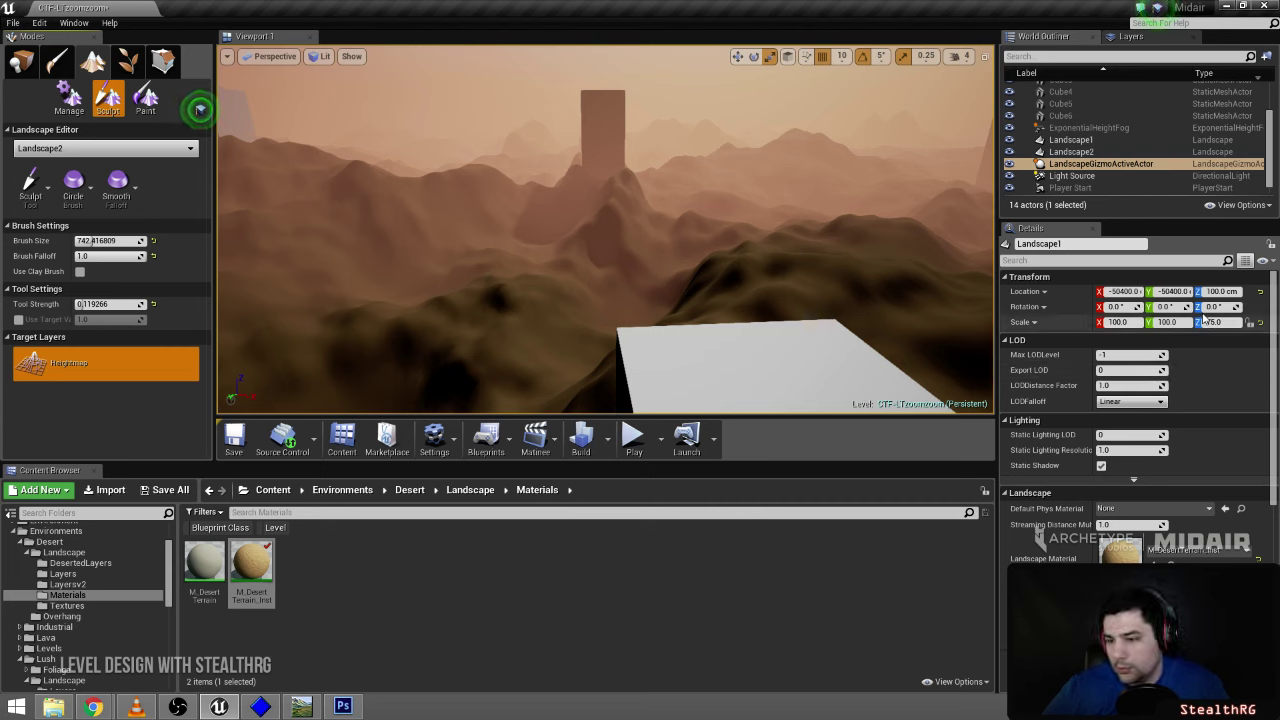
- Set the Z scale of the Landscape2 actor to 75
left_click(1070, 151)
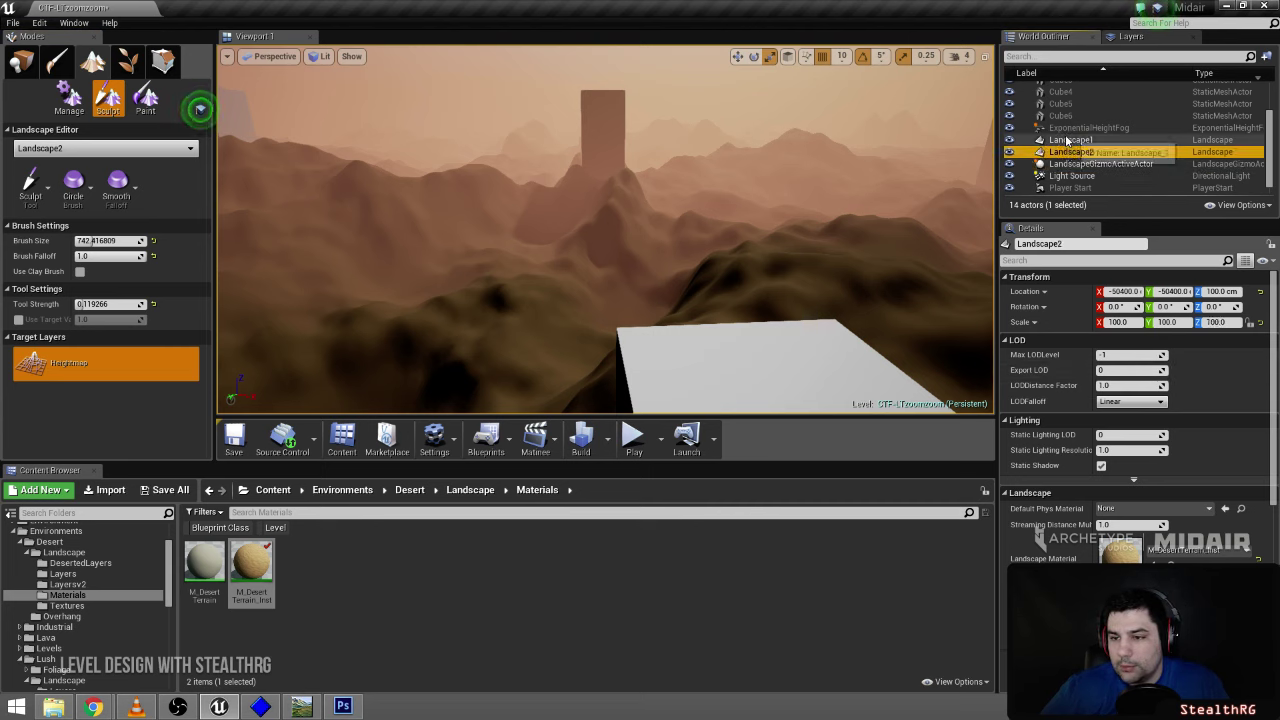
left_click(1216, 322)
type("75")
key("Return")
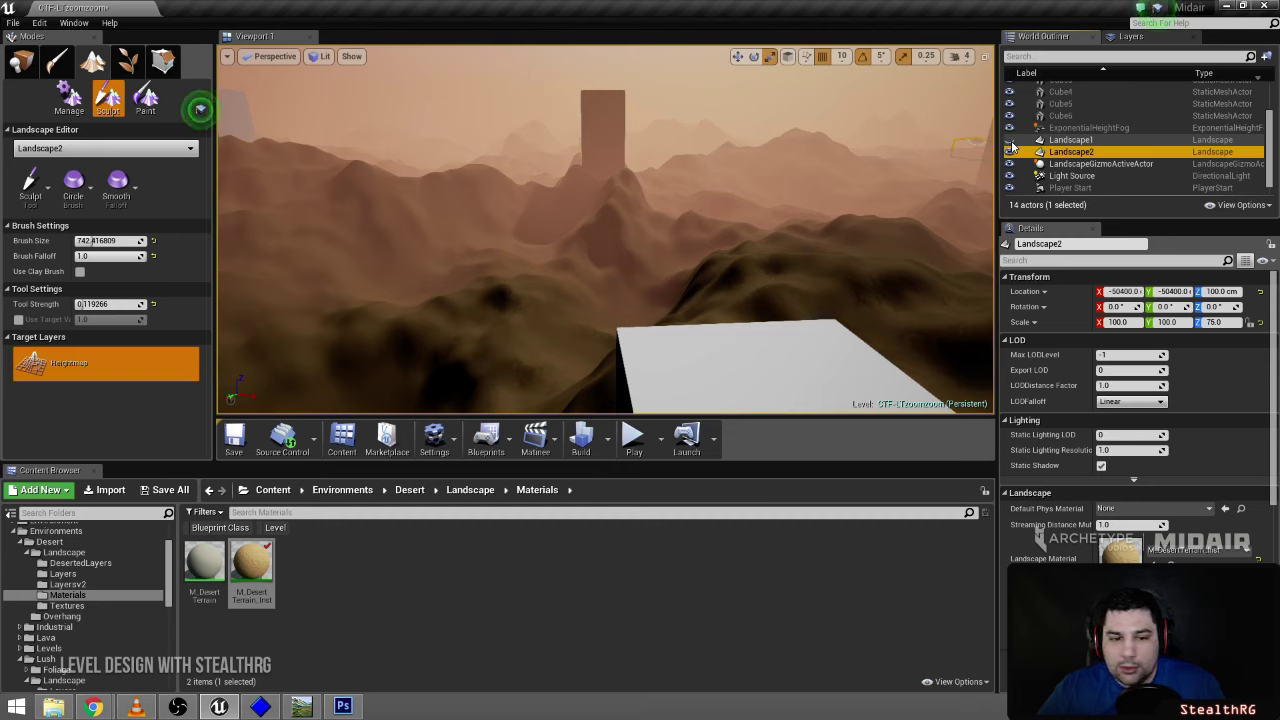
- Delete the old Landscape1 actor from the level and select Landscape2
left_click(1056, 141)
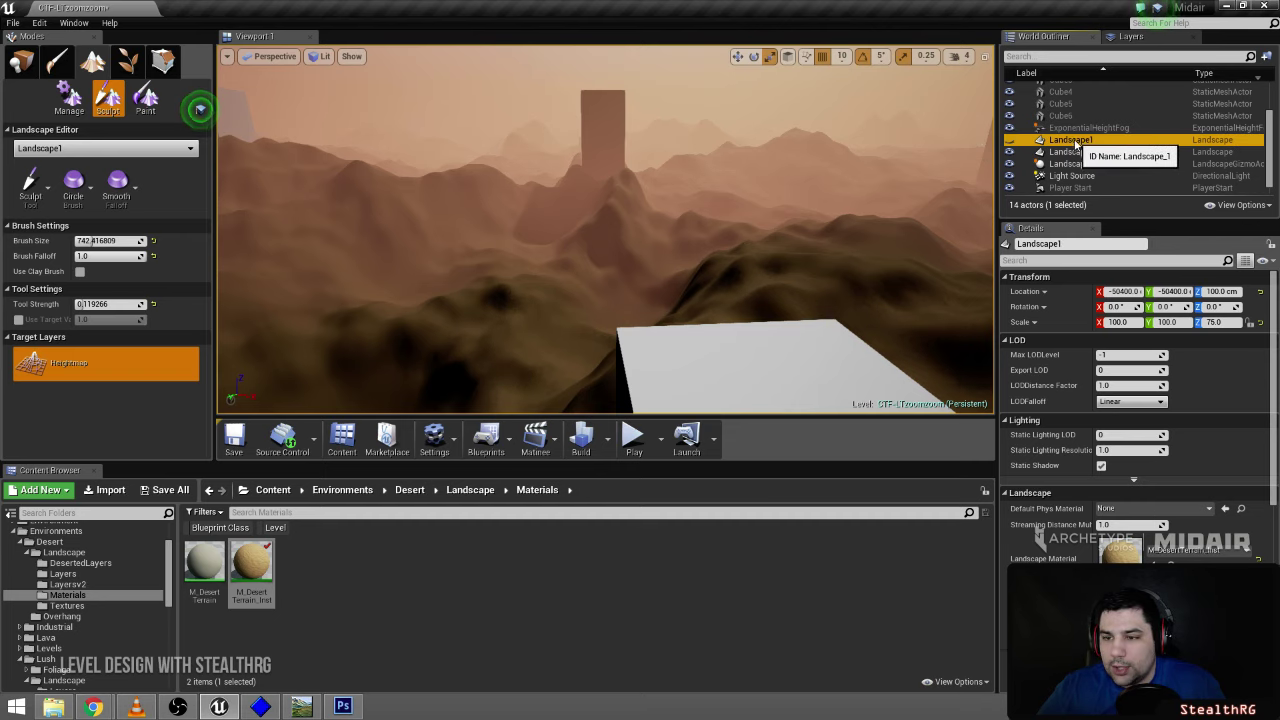
key("Escape")
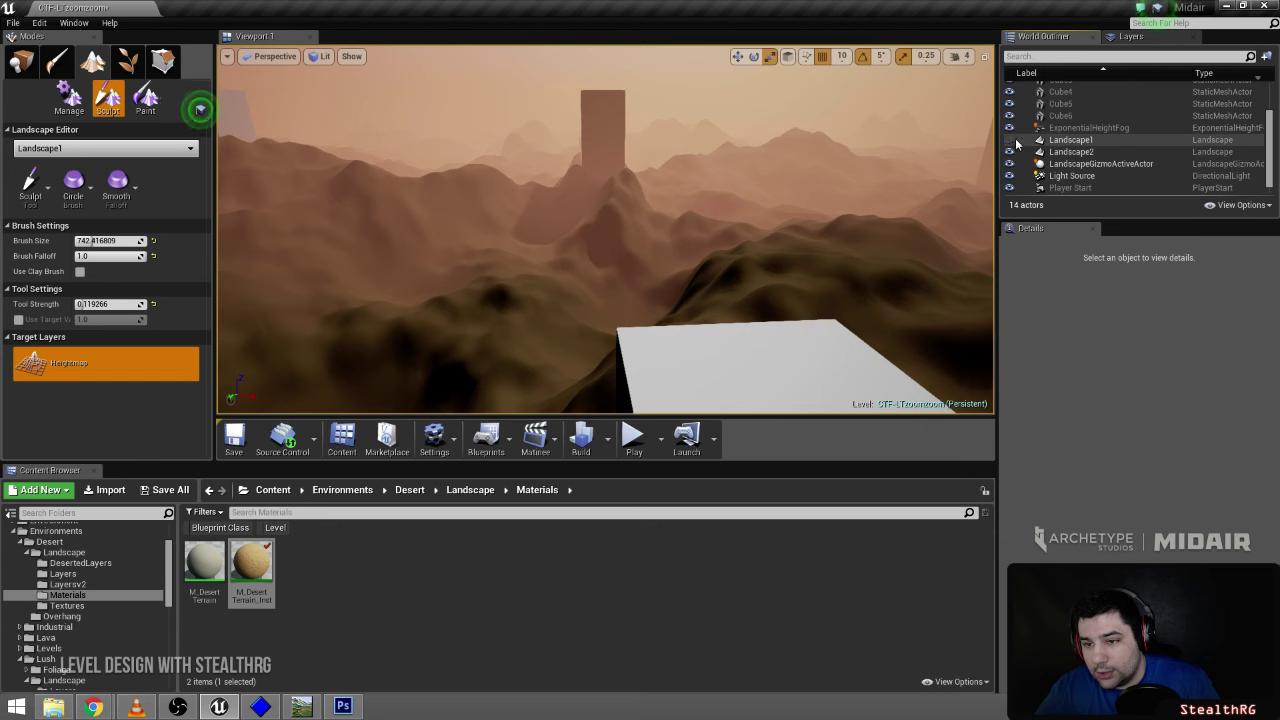
left_click(1060, 140)
key("Delete")
left_click(1050, 143)
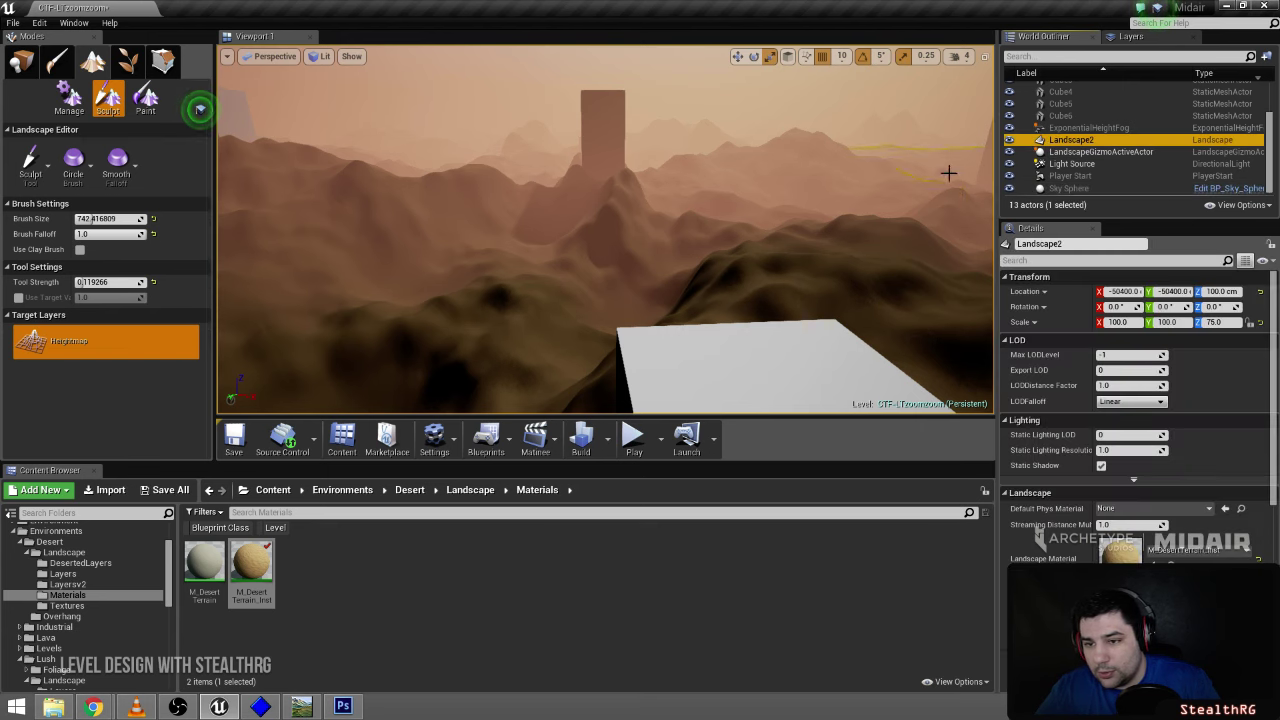
- Play-test the mirrored desert landscape by moving across its hills and valleys, and end the play session
mouse_move(948, 171)
right_mouse_down()
mouse_move(982, 198)
mouse_move(957, 178)
right_mouse_up()
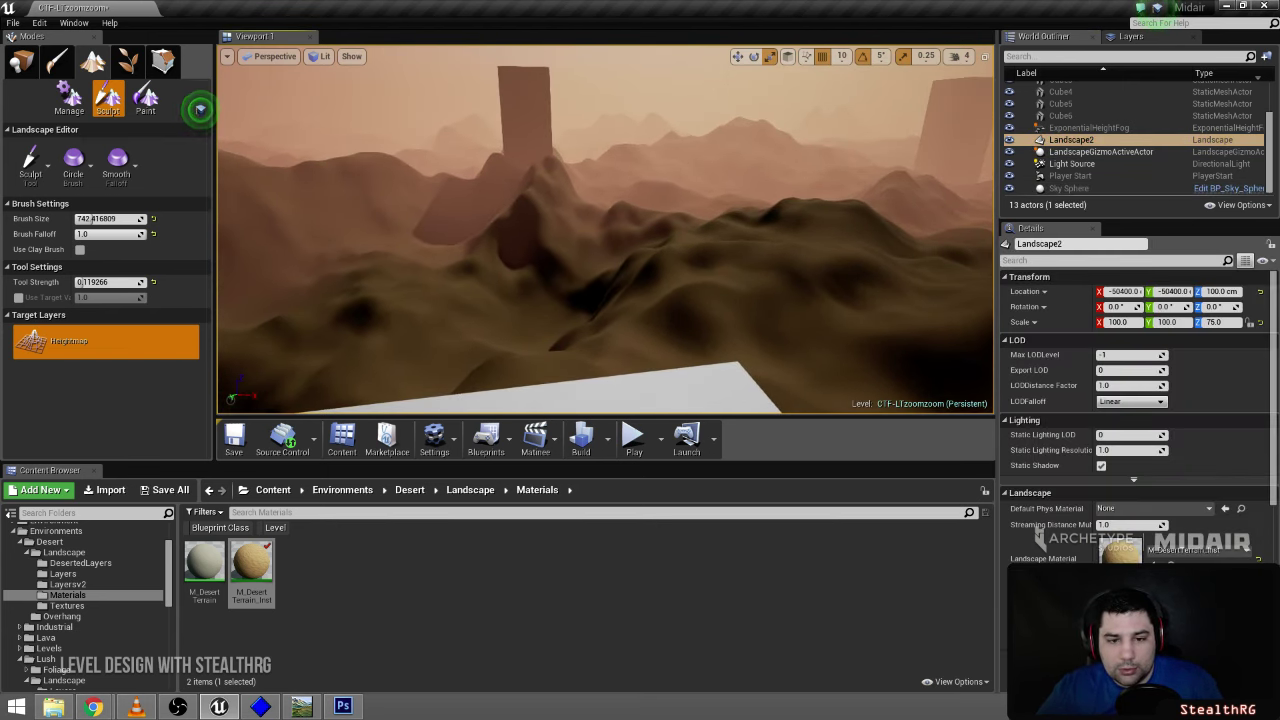
key("w")
mouse_move(605, 230)
right_mouse_down()
mouse_move(625, 250)
mouse_move(580, 215)
mouse_move(605, 265)
mouse_move(570, 260)
mouse_move(585, 210)
mouse_move(650, 215)
mouse_move(620, 220)
right_mouse_up()
right_click_drag(200, 108, 200, 108)
left_click(633, 438)
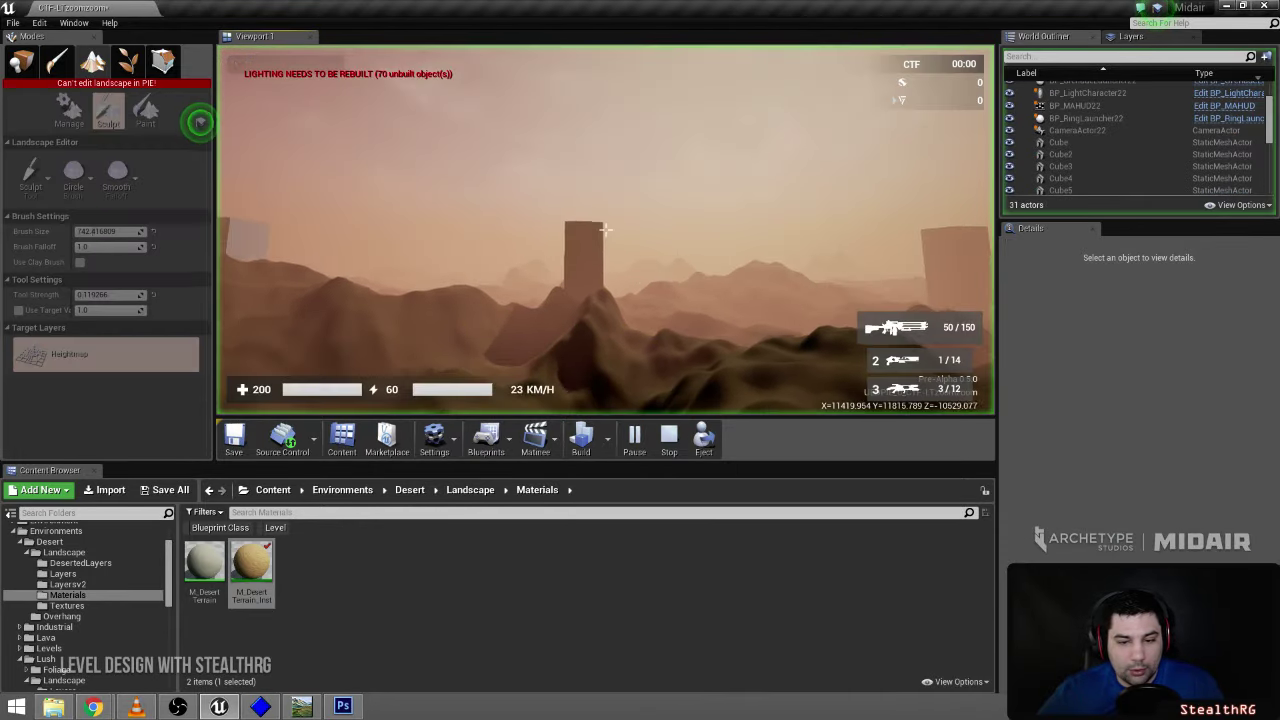
right_click_drag(197, 120, 197, 120)
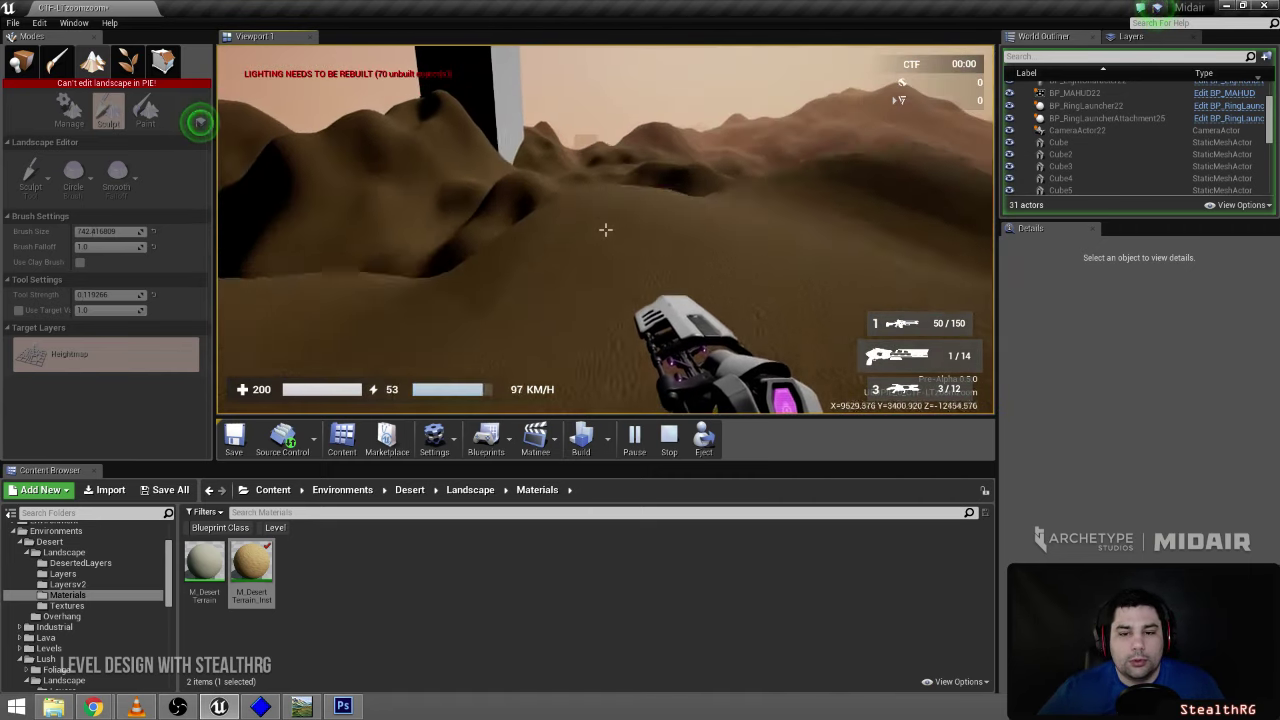
right_click_drag(197, 120, 197, 120)
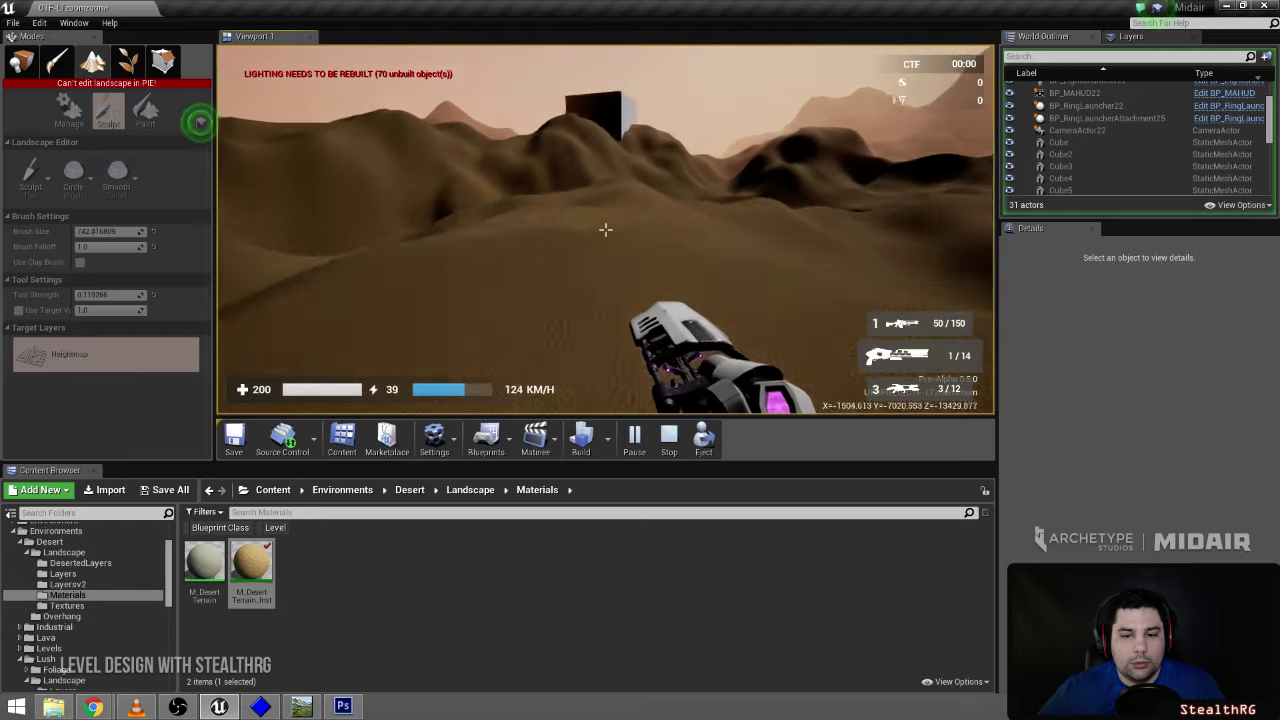
right_click_drag(605, 230, 605, 230)
left_click(605, 229)
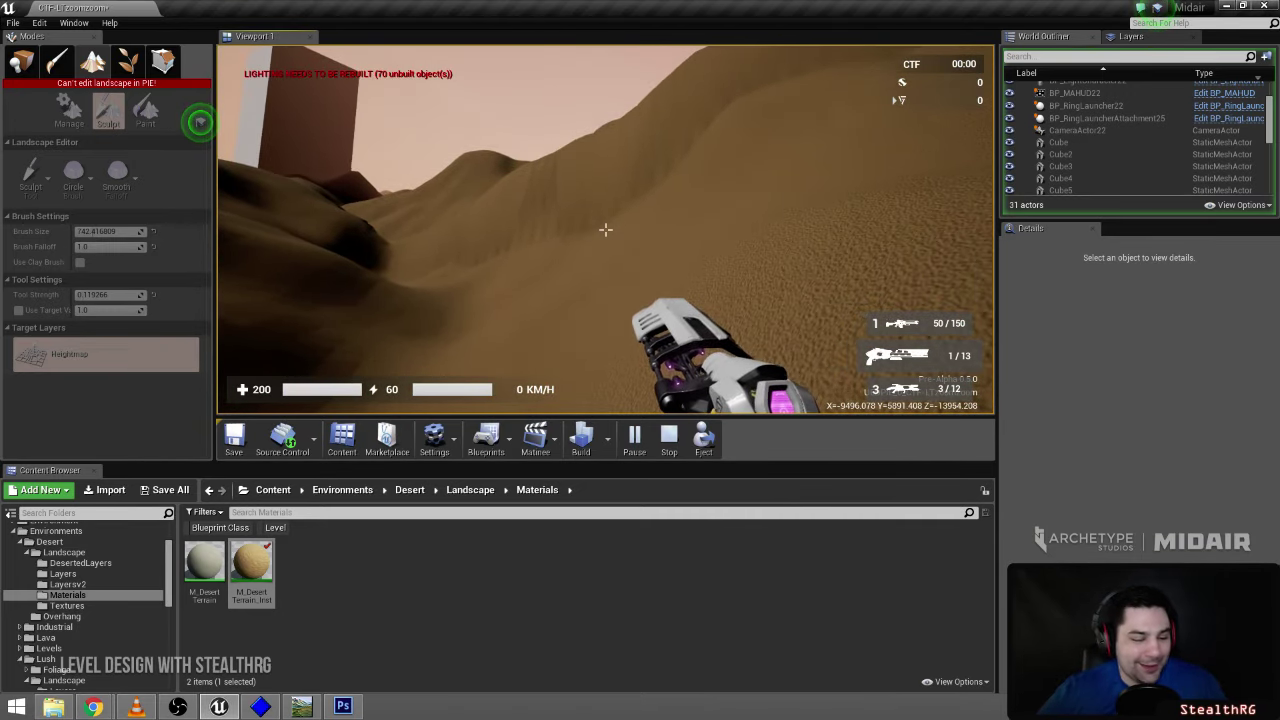
key("Escape")
- Fly around the level to examine the mirrored terrain around the towers, platforms and central hills
right_click_drag(582, 192, 582, 192)
key("w")
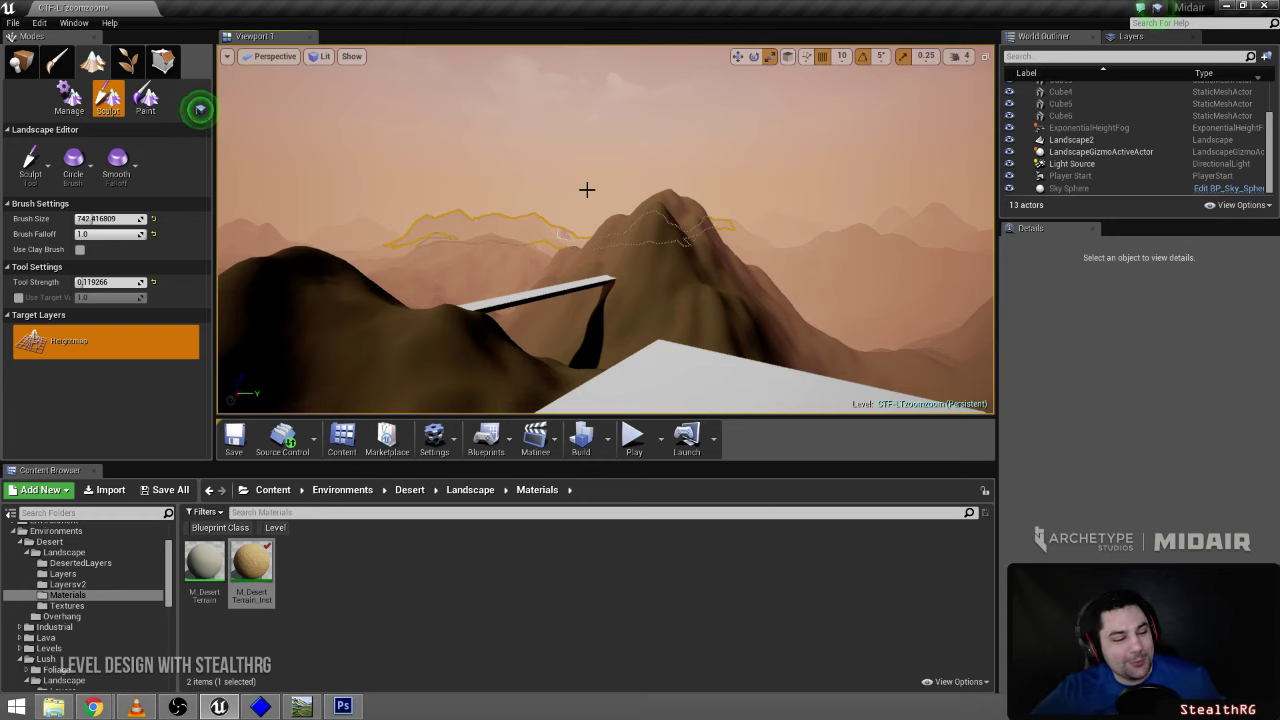
right_click_drag(586, 197, 586, 197)
right_click_drag(670, 287, 669, 287)
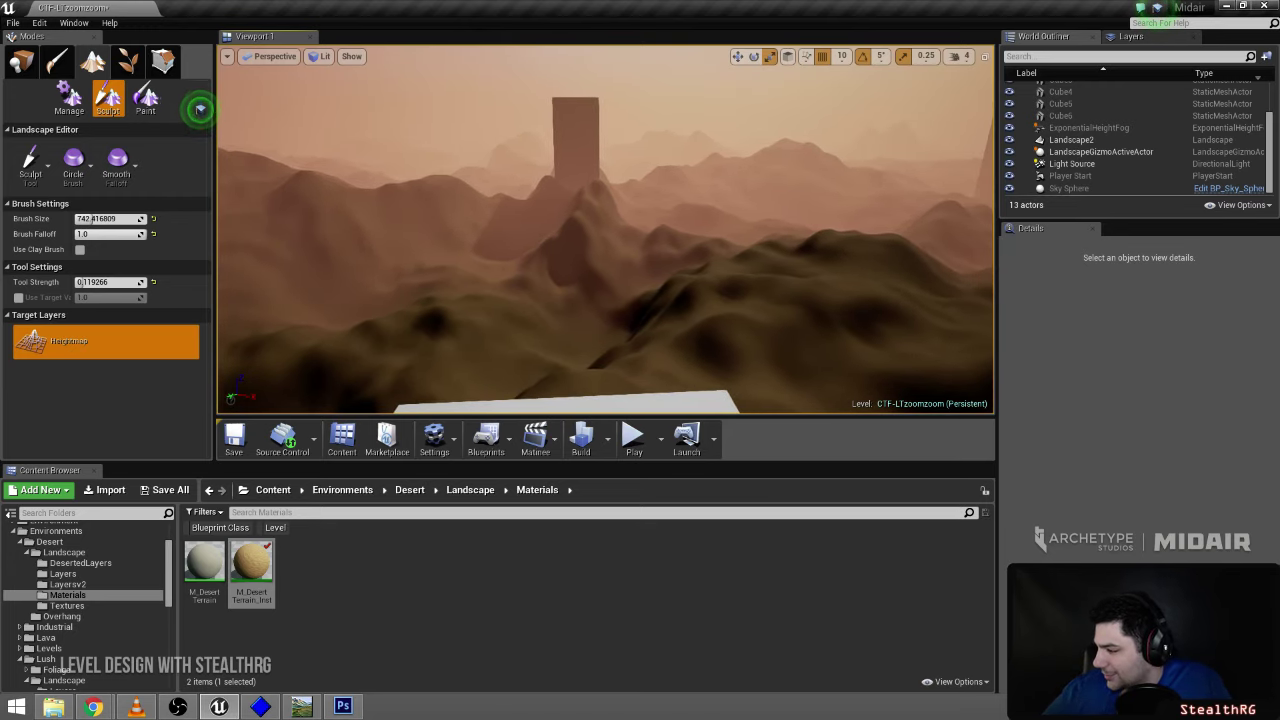
right_click_drag(669, 287, 669, 287)
right_click_drag(200, 108, 200, 108)
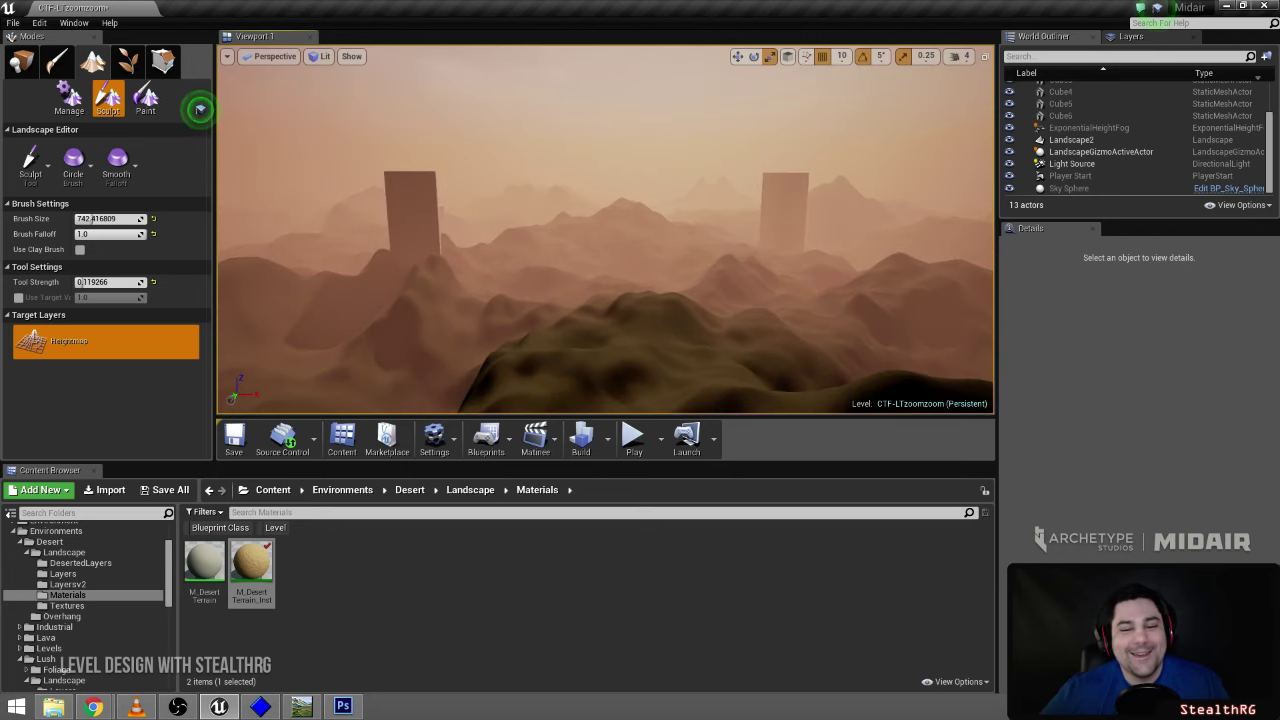
right_click_drag(669, 287, 660, 291)
right_click_drag(200, 108, 200, 108)
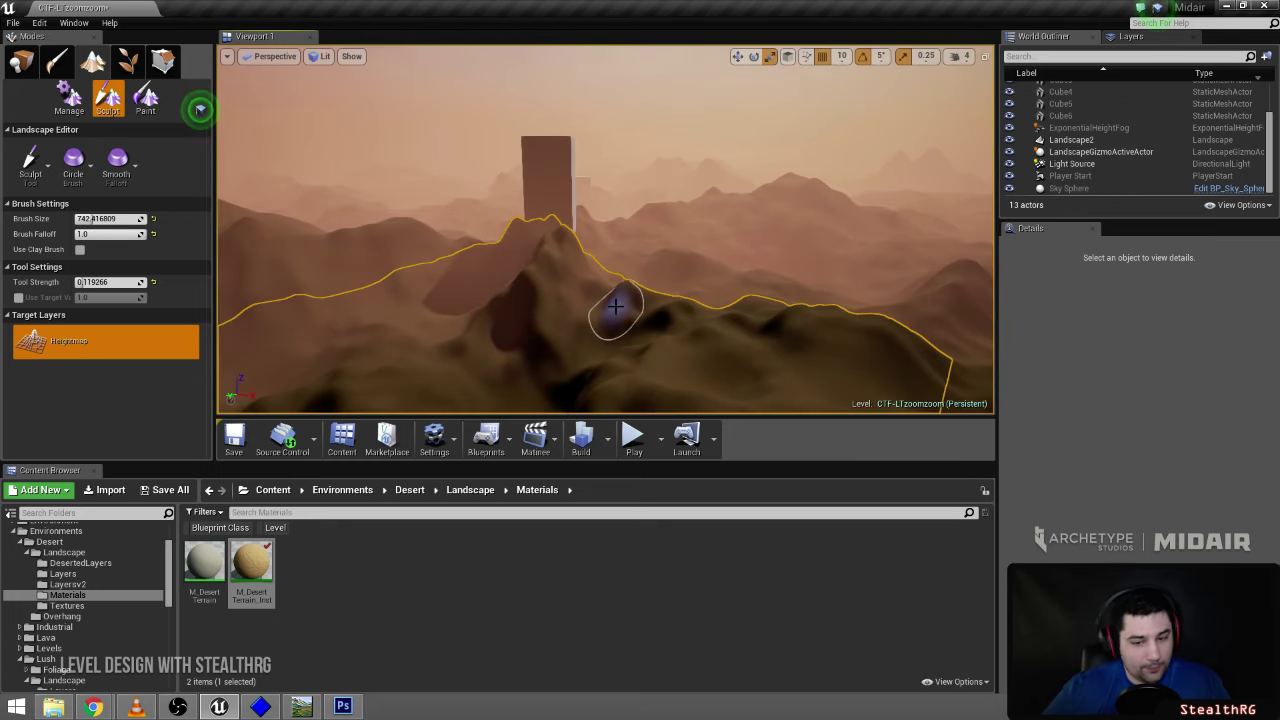
right_click_drag(615, 306, 615, 306)
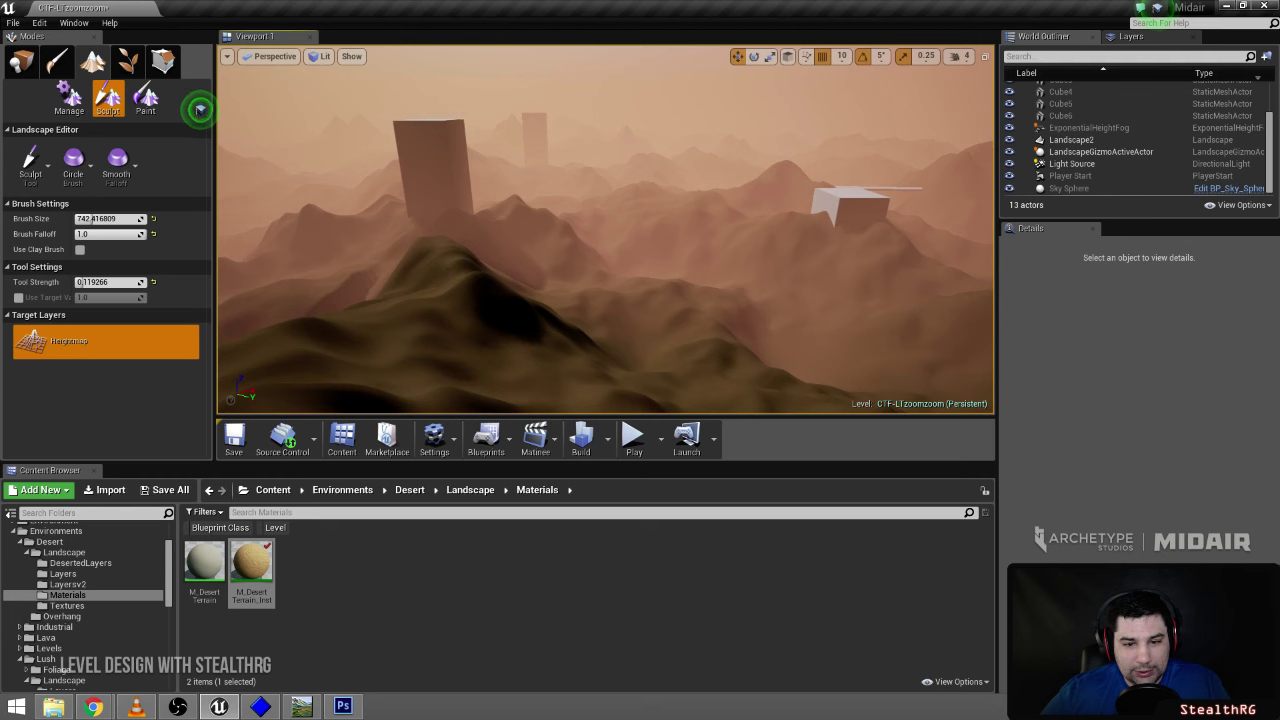
- Switch from landscape sculpting to placing actors and move the original Cube to about X 9390, Y 9242, Z -11980
left_click(22, 64)
right_click_drag(606, 230, 606, 230)
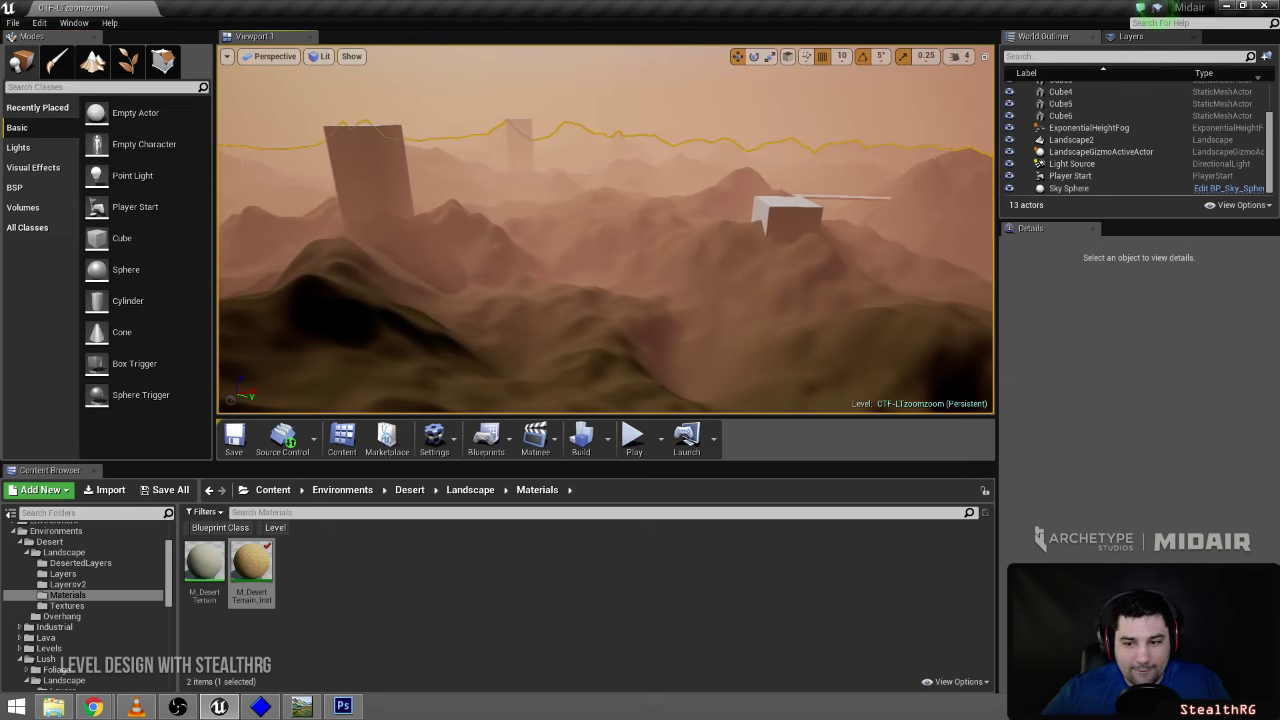
left_click(773, 210)
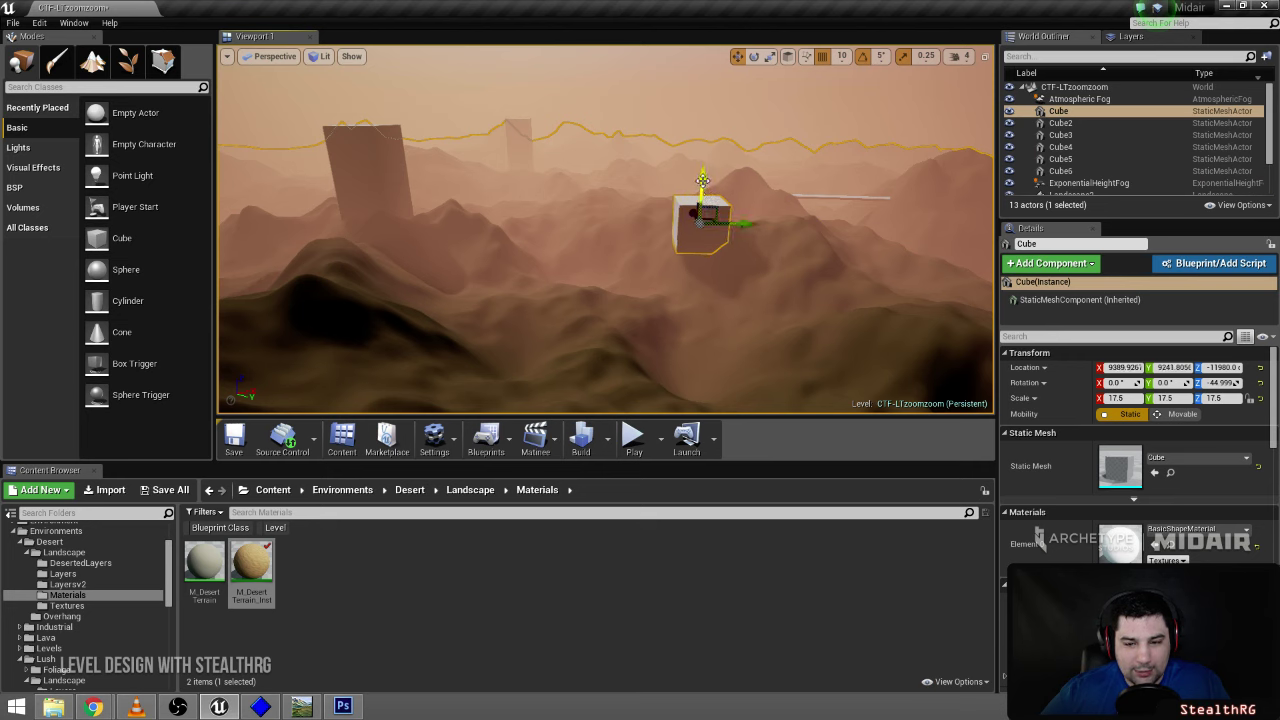
- Duplicate the Cube farther along the hill, scale the copy uniformly to 10.5 and raise it to Z -11260
left_click_drag(741, 231, 741, 231, "alt")
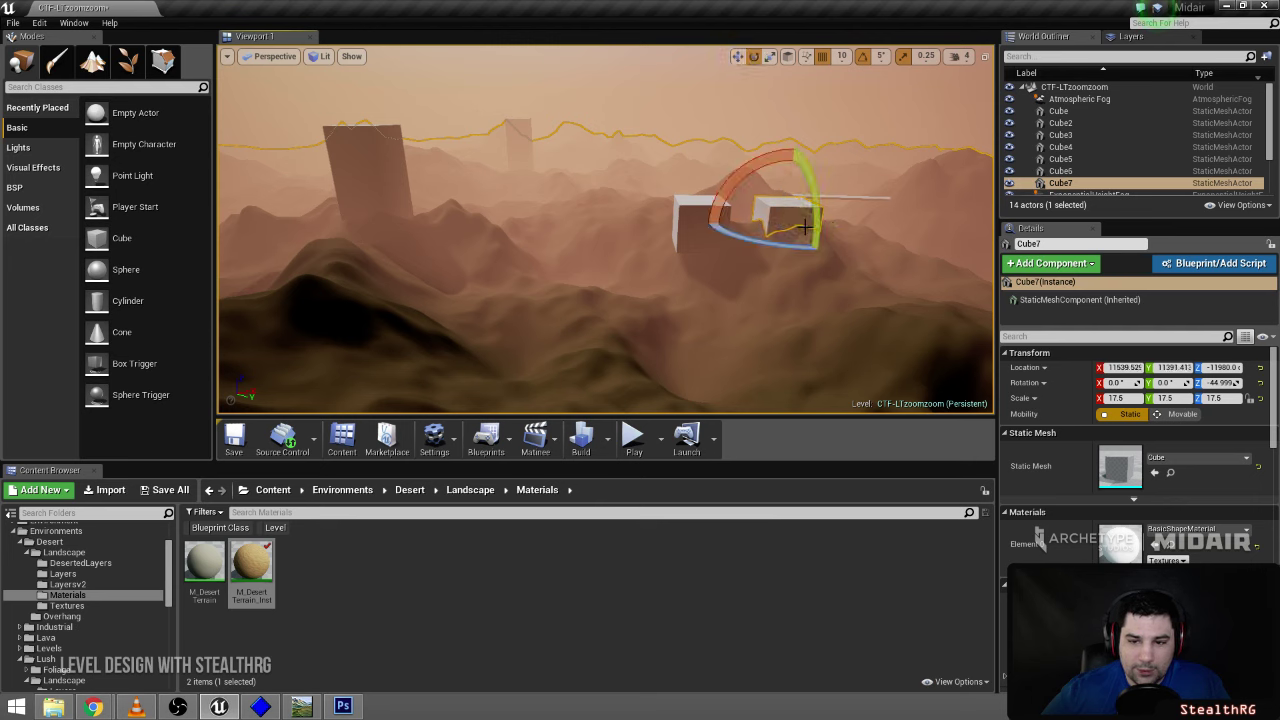
left_click_drag(785, 223, 760, 238)
key("w")
left_click_drag(793, 178, 796, 158)
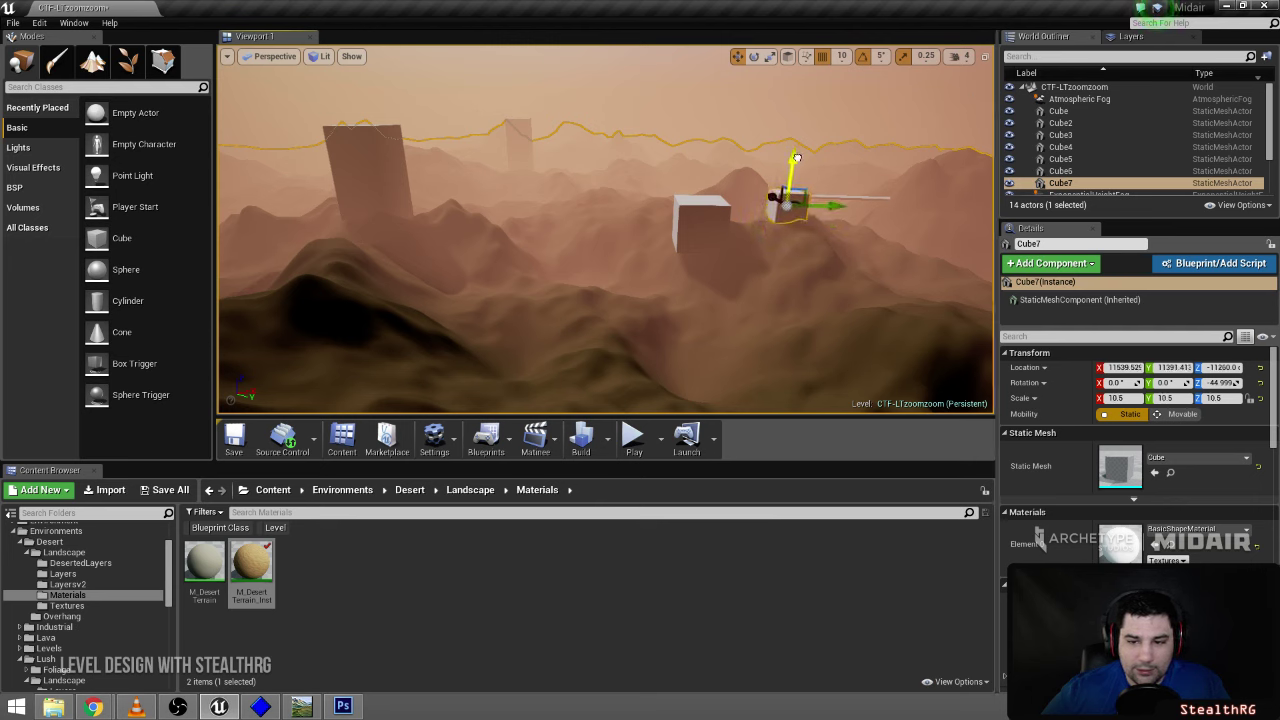
- Stretch the original Cube to a scale of 25.75 × 17.5 × 24.25 and lower it to Z -13010
left_click(682, 224)
key("f")
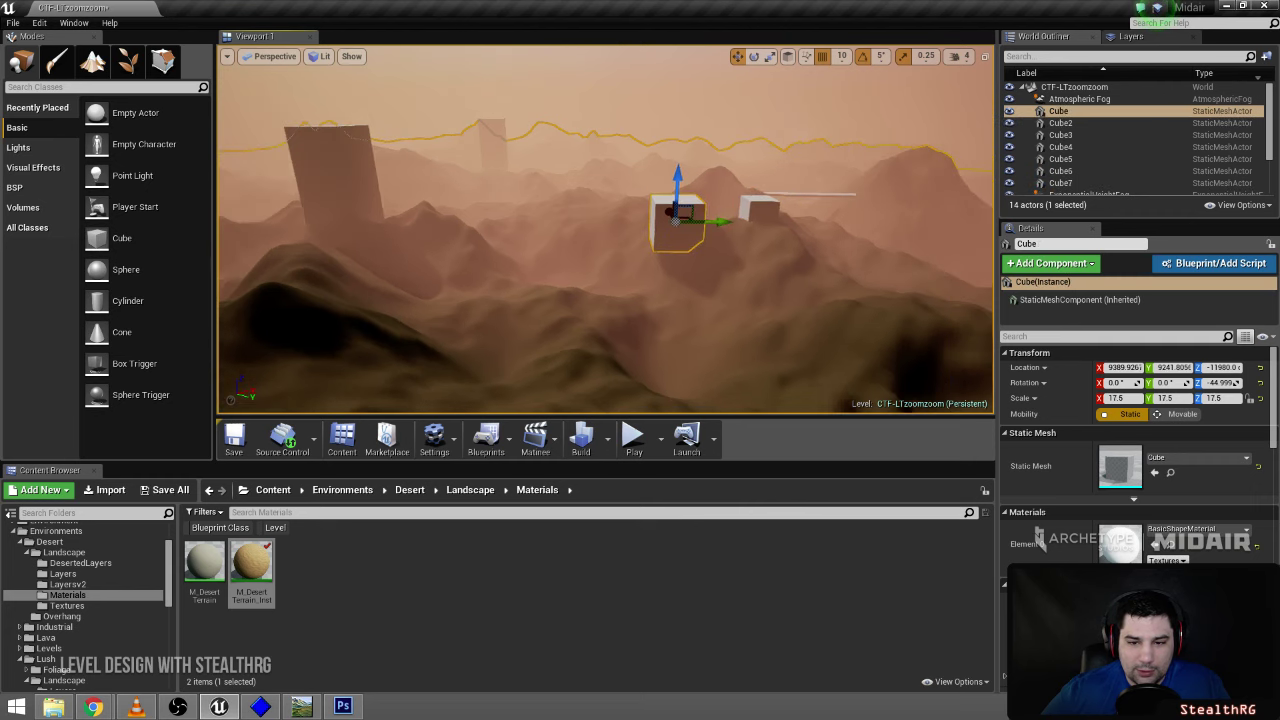
key("a")
mouse_move(649, 243)
right_mouse_down()
mouse_move(678, 239)
mouse_move(649, 243)
right_mouse_up()
key("e")
key("r")
left_click_drag(543, 261, 508, 262)
left_click_drag(590, 215, 590, 187)
key("w")
left_click_drag(590, 222, 590, 253)
key("d")
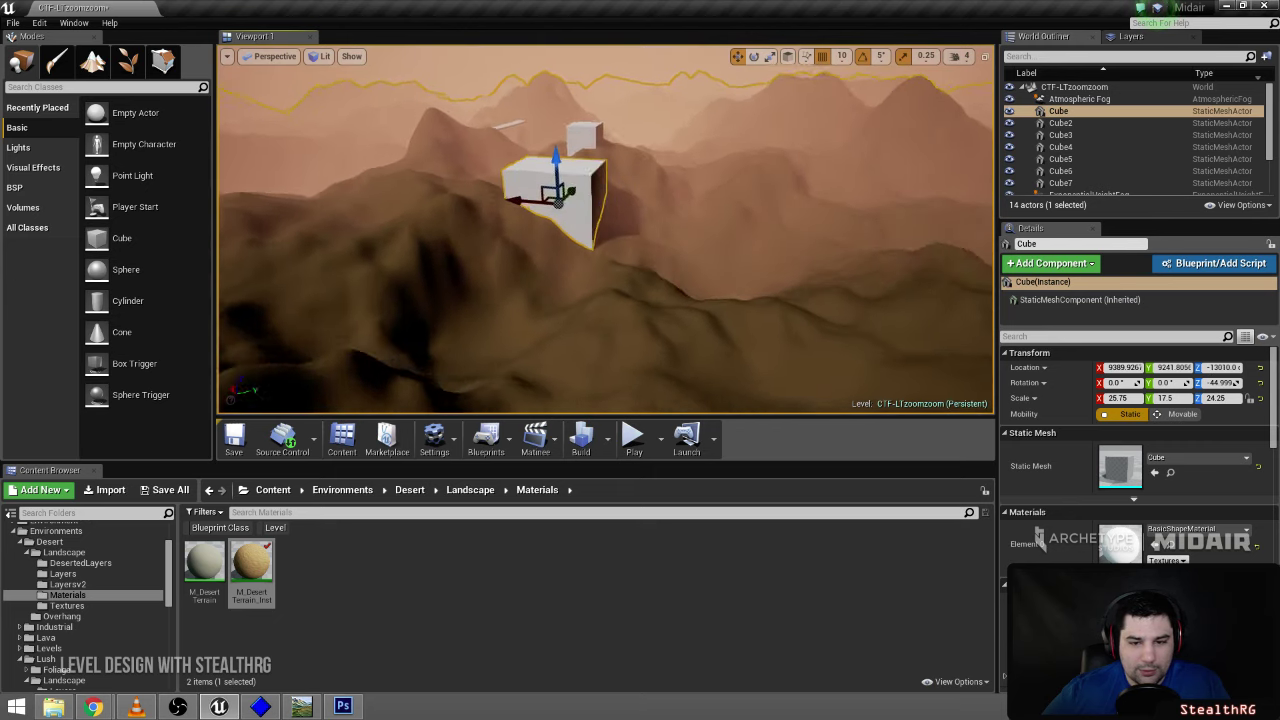
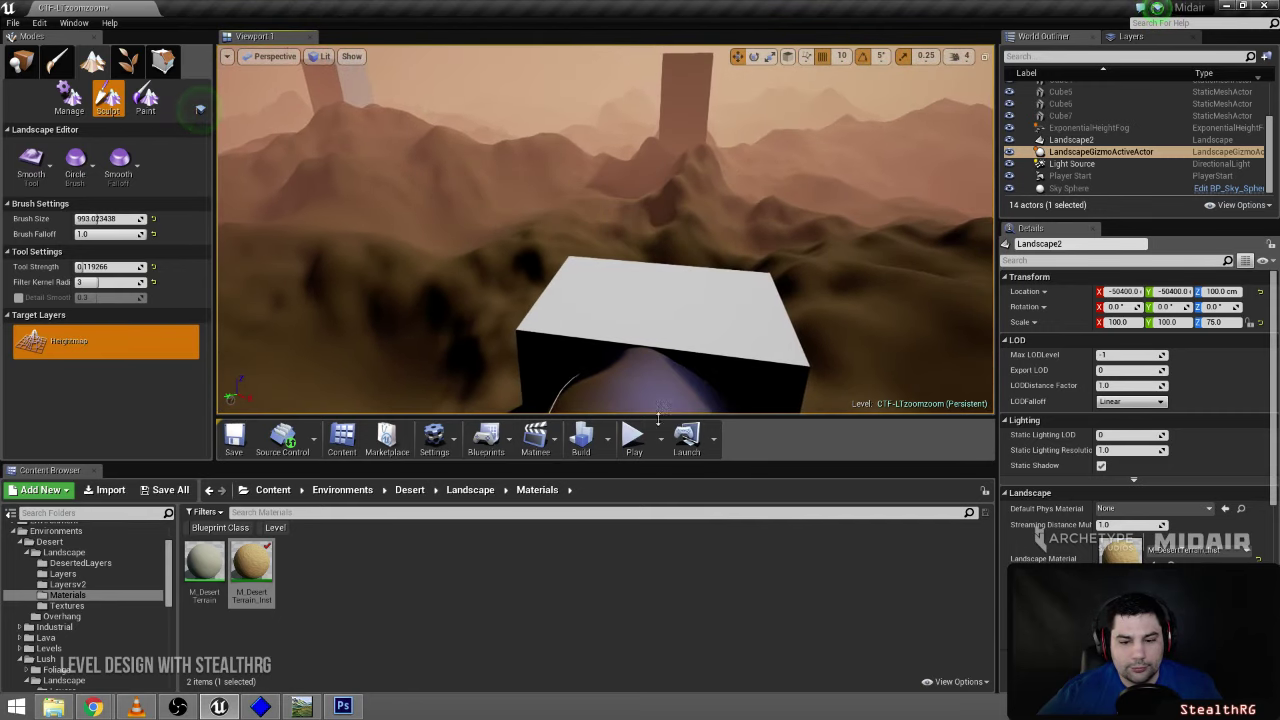
- Play-test the level full screen from the platform down across the surrounding hills, and end the session
left_click(634, 435)
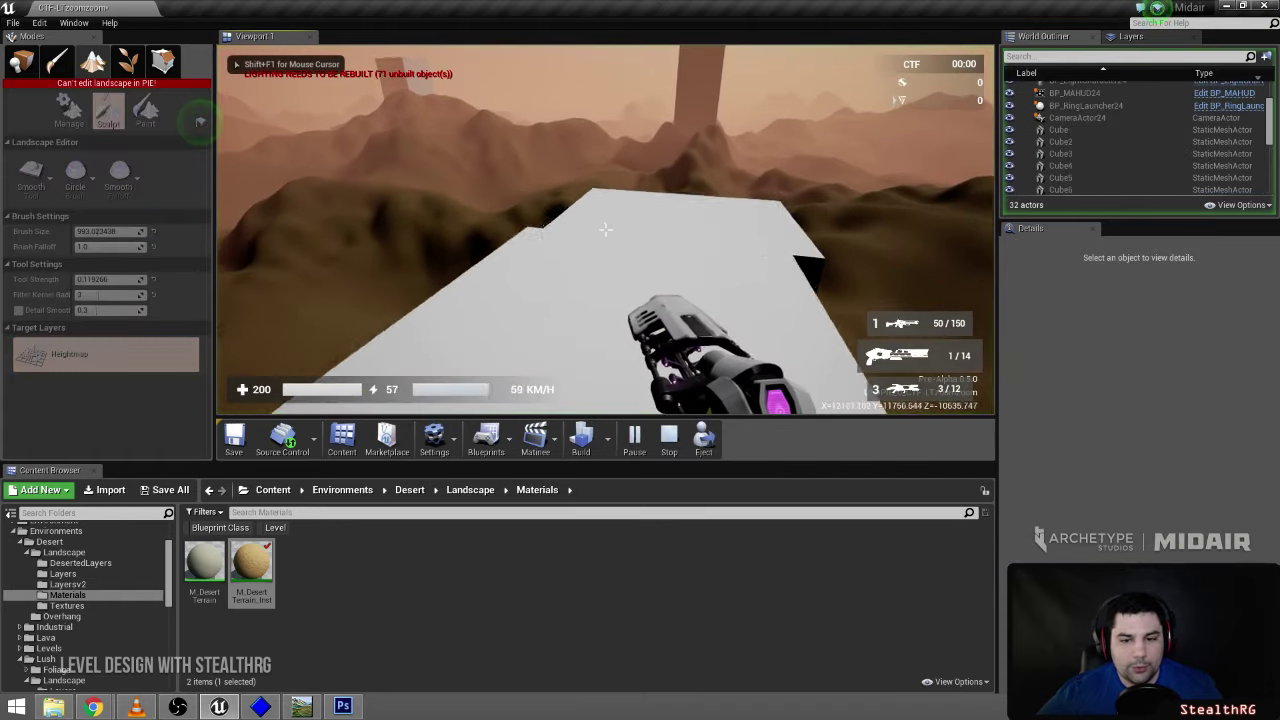
key("F11")
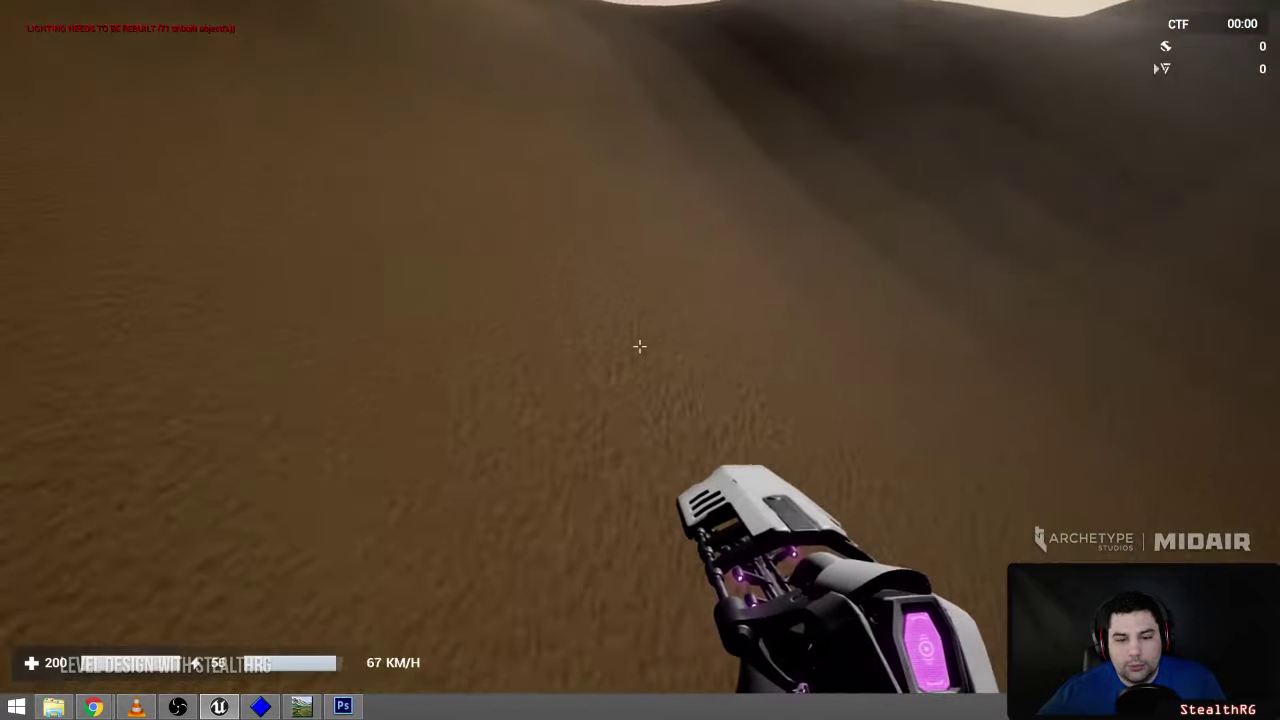
right_click(640, 346)
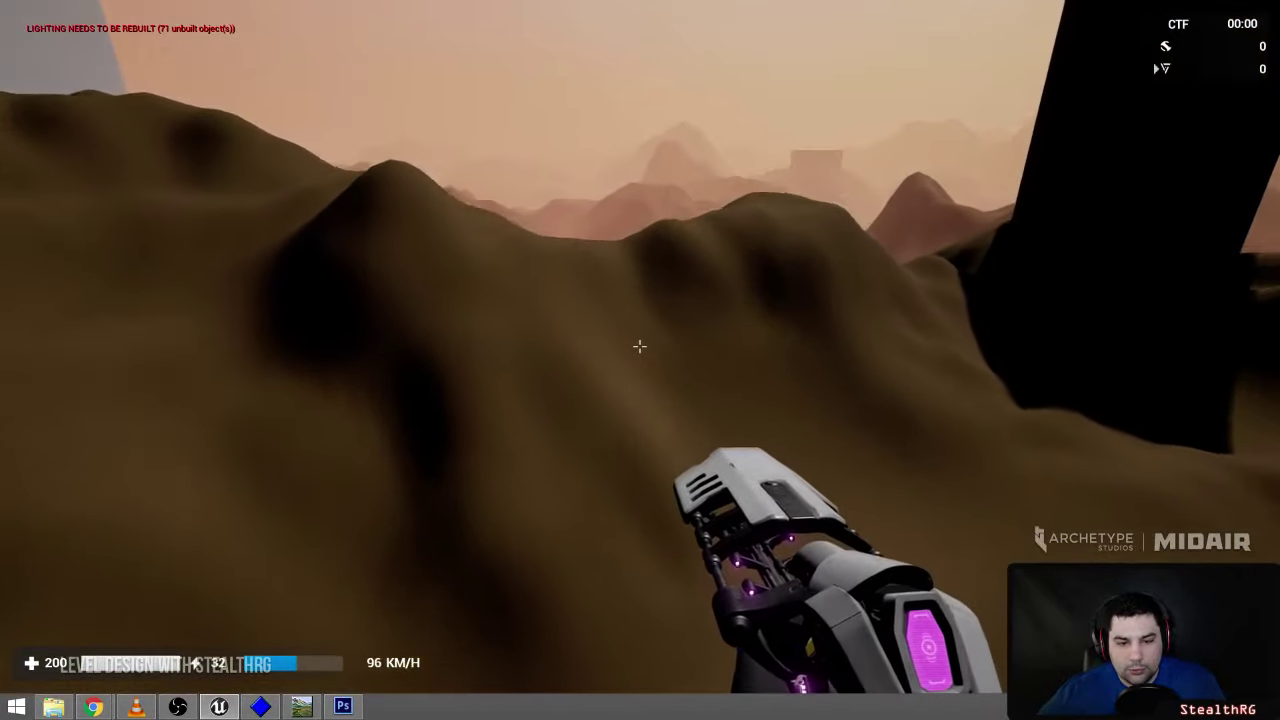
right_click(640, 346)
key("w")
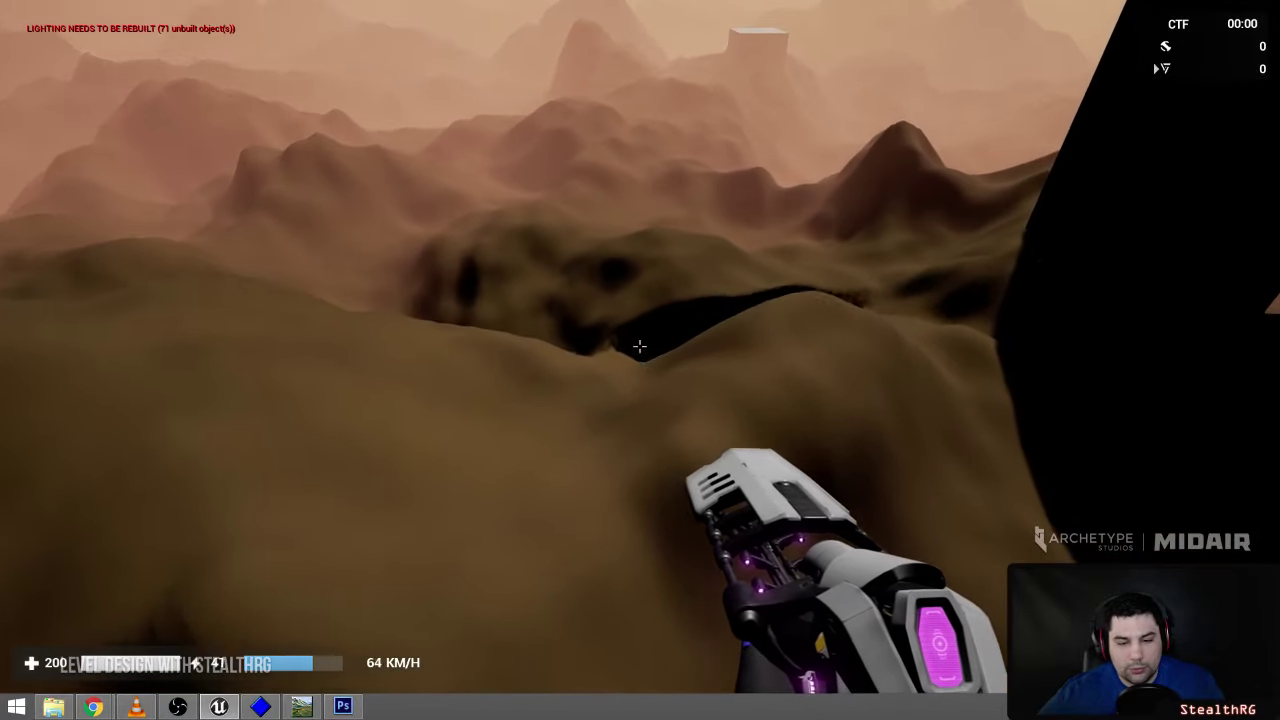
key("Escape")
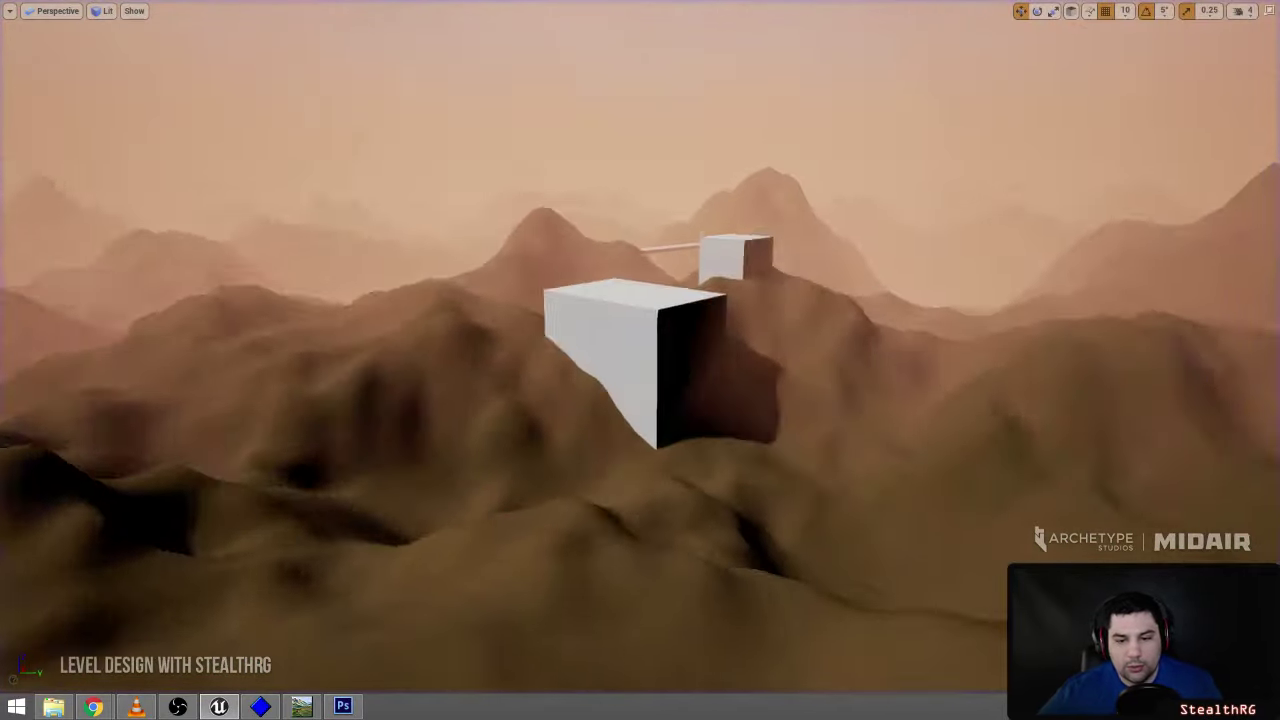
- Play-test a descent from the top of the white platforms onto the terrain beside them, and end the session
key("w")
right_click_drag(957, 346, 985, 290)
right_click_drag(723, 405, 1000, 480)
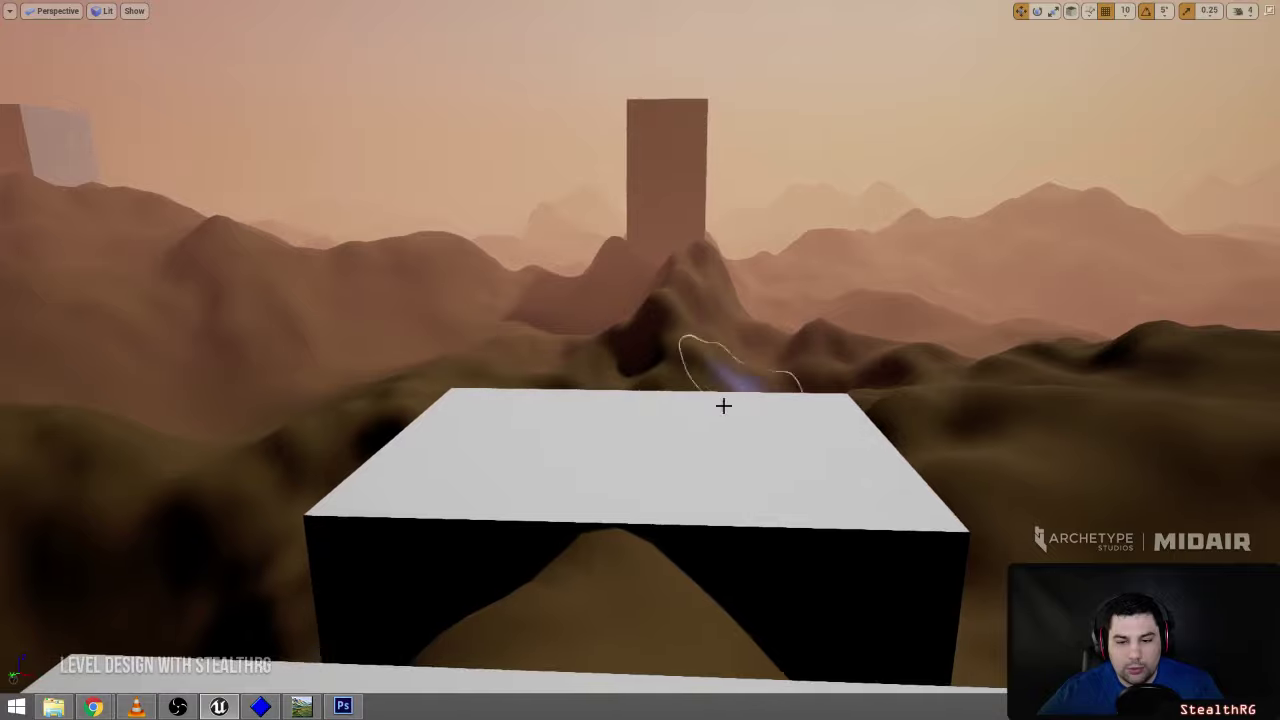
key("alt+p")
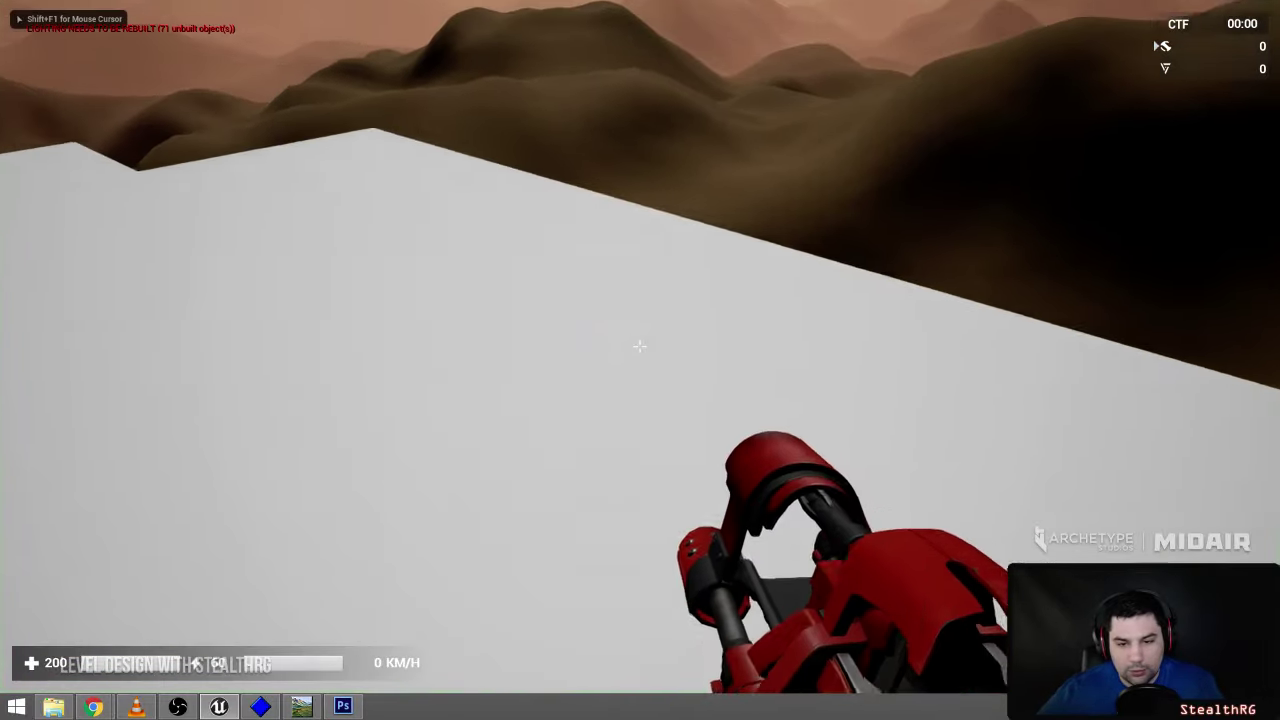
key("w")
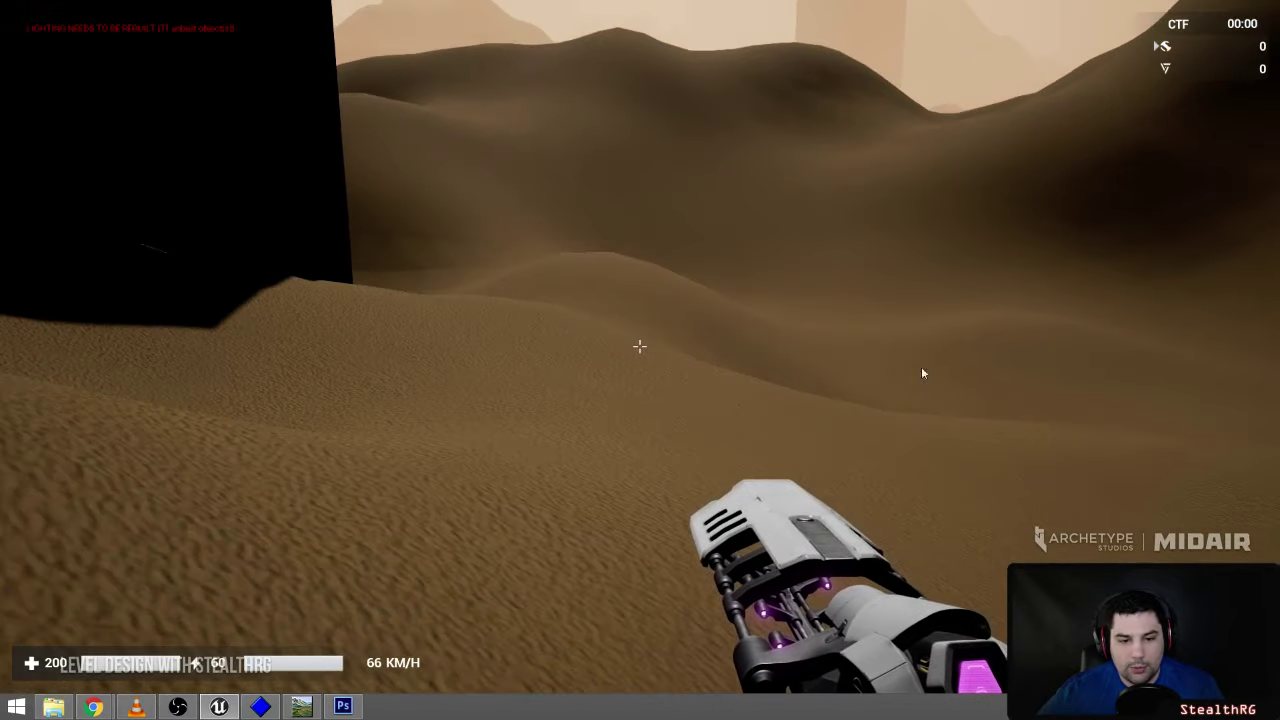
key("Escape")
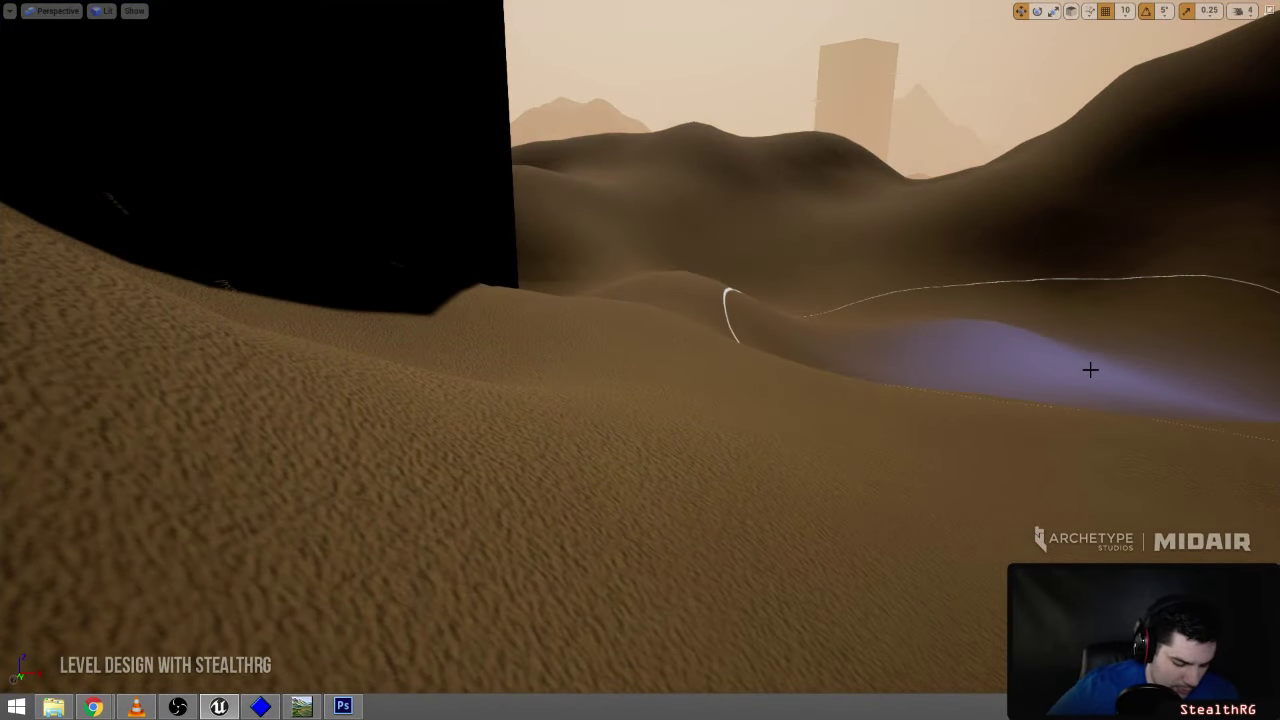
- Play-test from the ground beside the platforms, jetting up onto the cube and back over the hills, and end the session
key("alt+p")
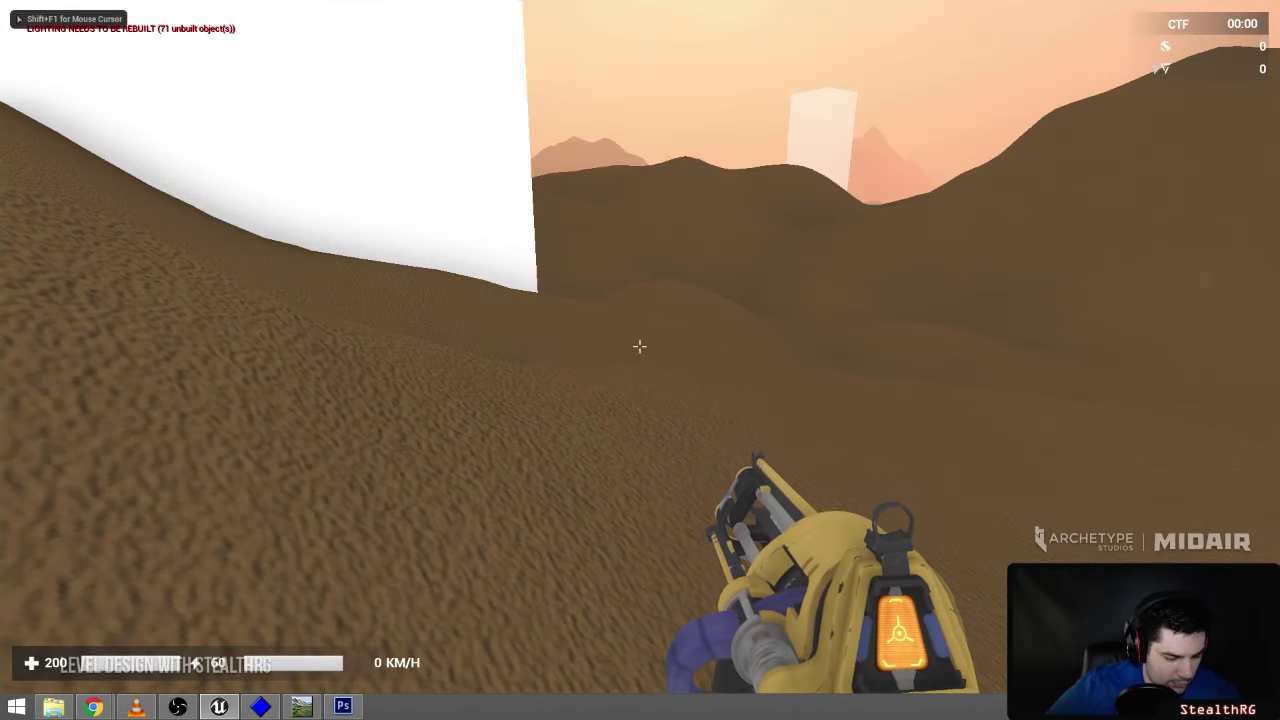
key("2")
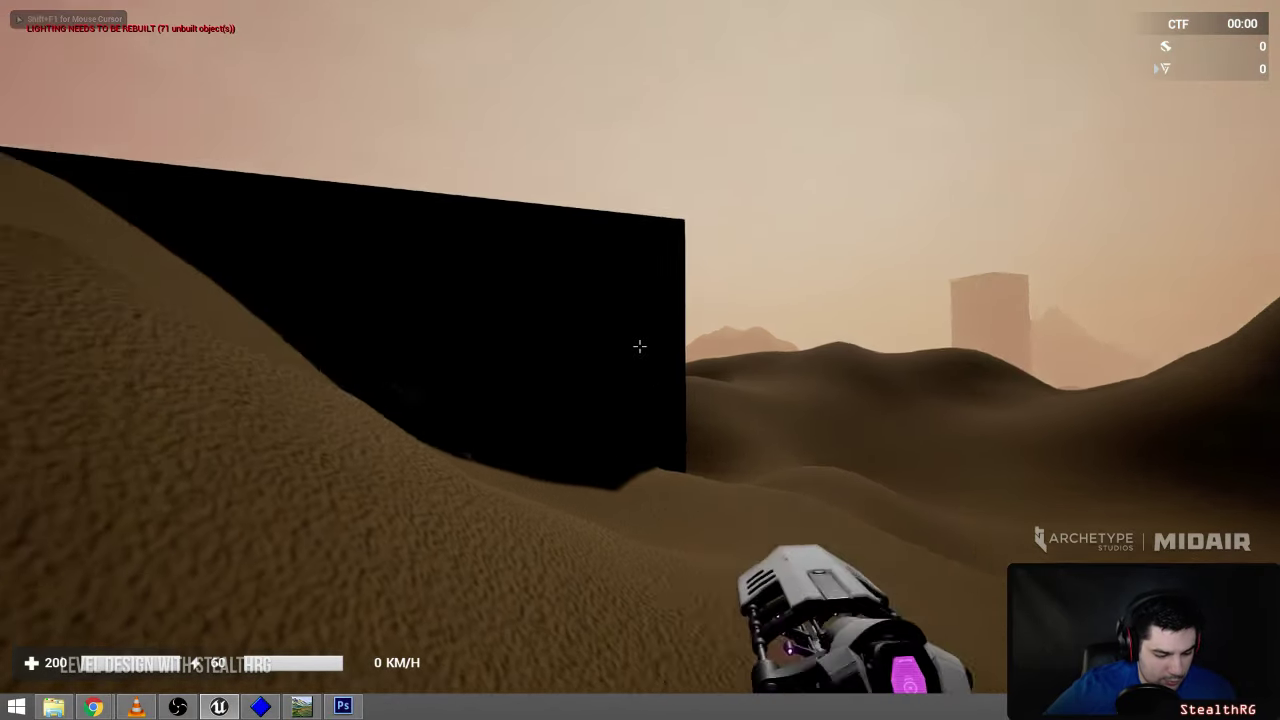
key("w")
right_click(640, 346)
key("w")
right_click(640, 346)
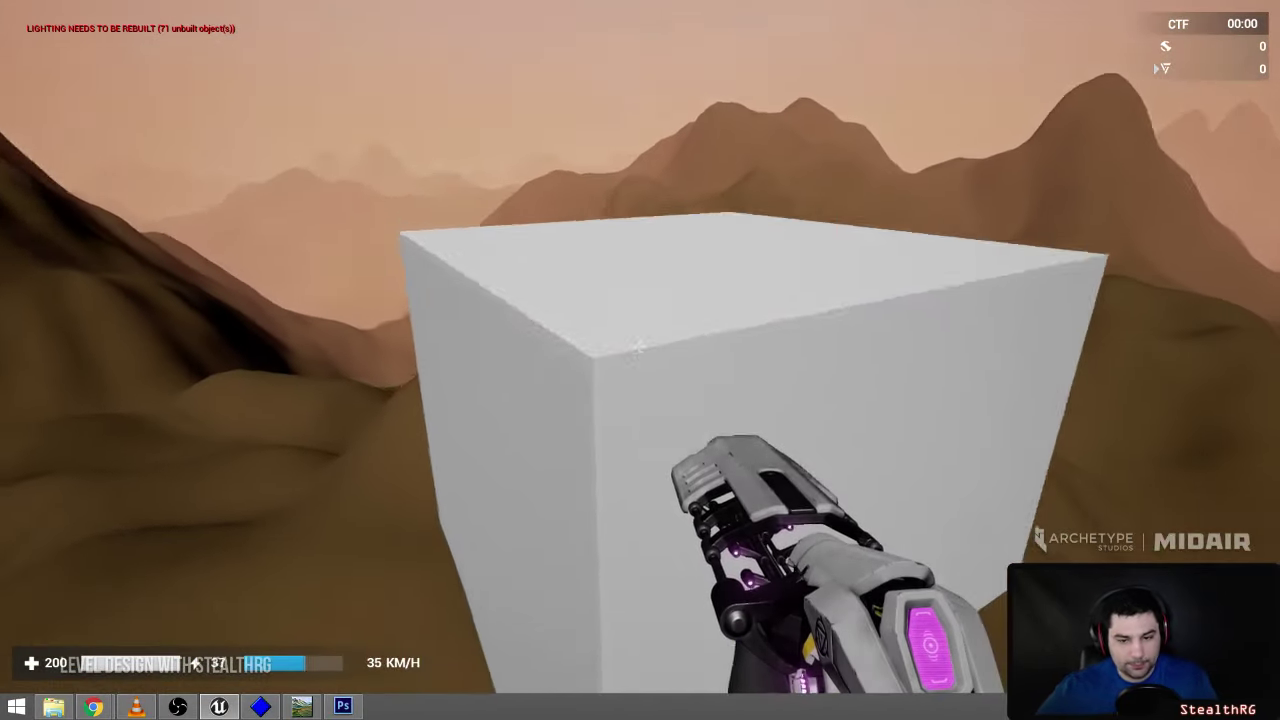
key("w")
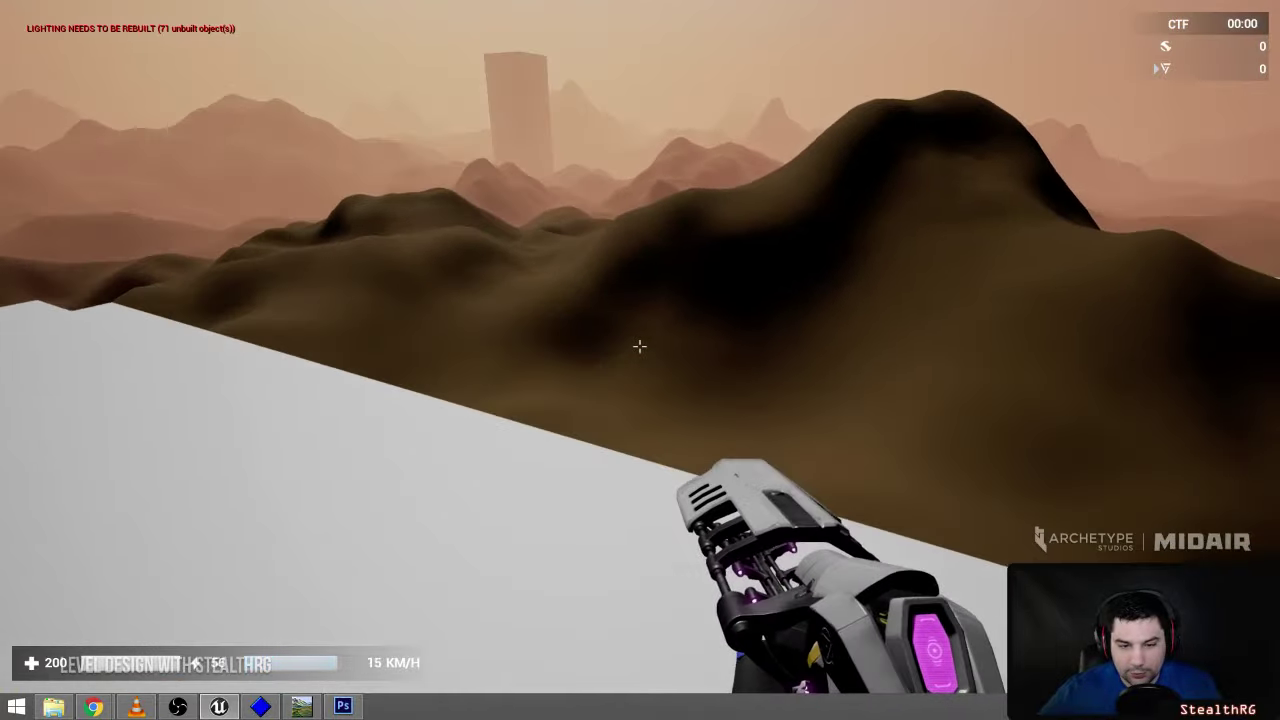
key("w")
key("space")
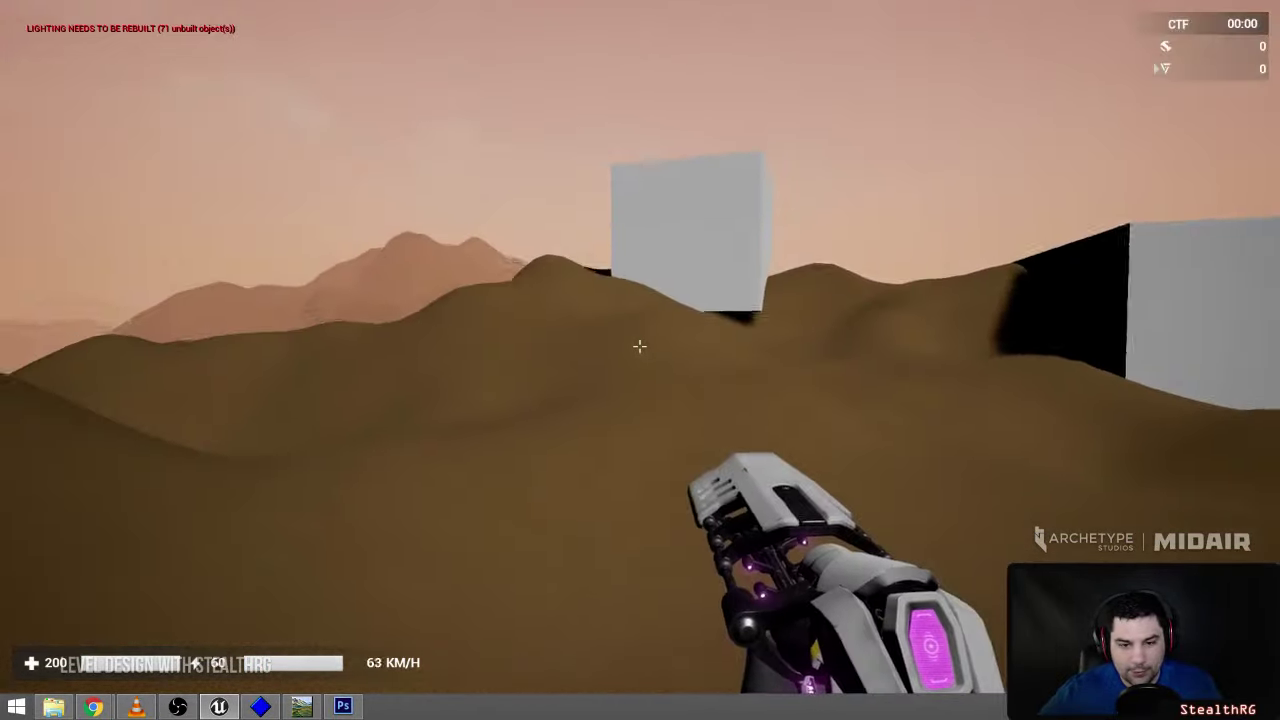
key("Escape")
- Leave the full-screen view and change the landscape tool from Smooth to Sculpt for the terrain around the platforms
right_click_drag(408, 380, 600, 390)
key("w")
mouse_move(540, 300)
right_mouse_down()
mouse_move(360, 330)
mouse_move(470, 335)
mouse_move(540, 300)
right_mouse_up()
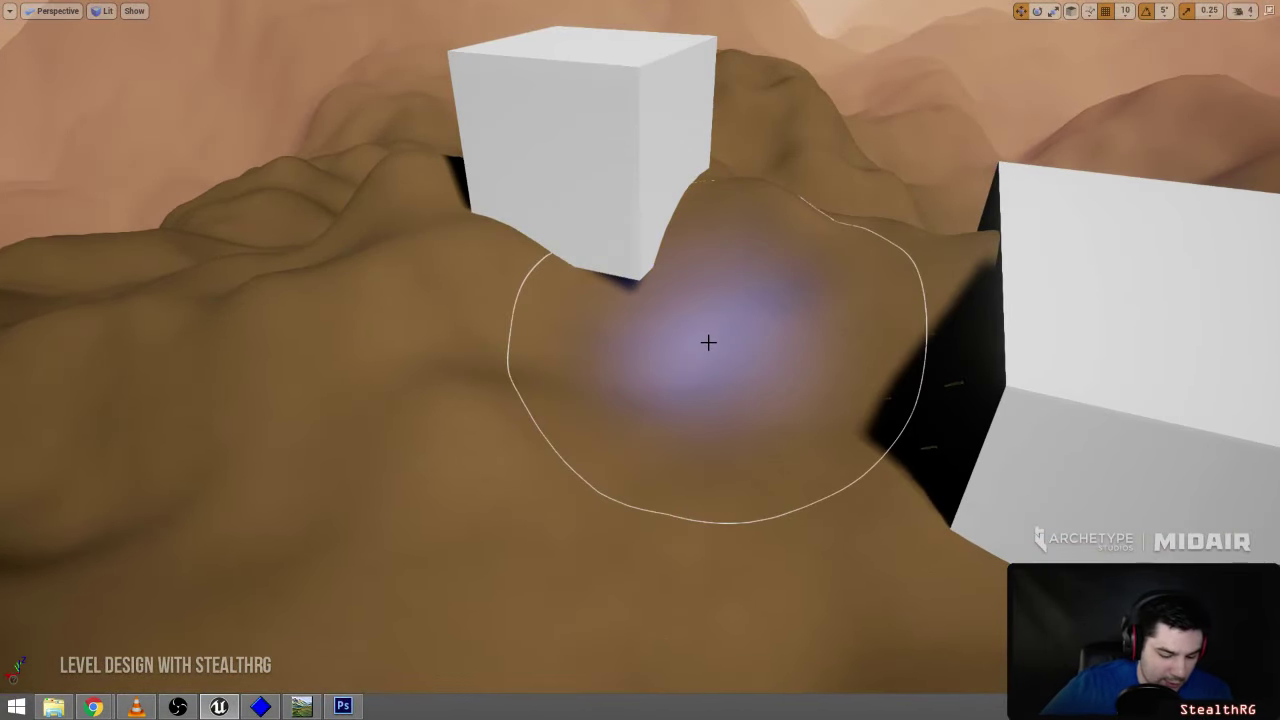
key("F11")
right_click_drag(490, 242, 490, 242)
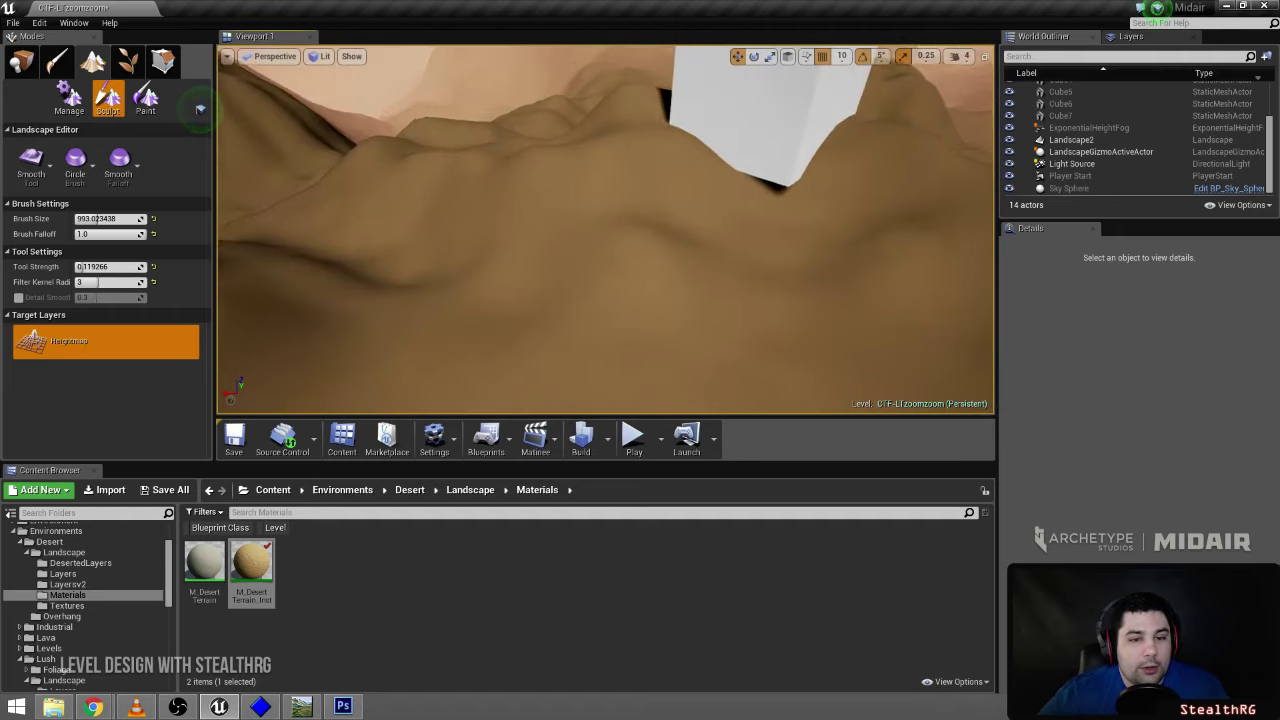
right_click_drag(200, 108, 200, 108)
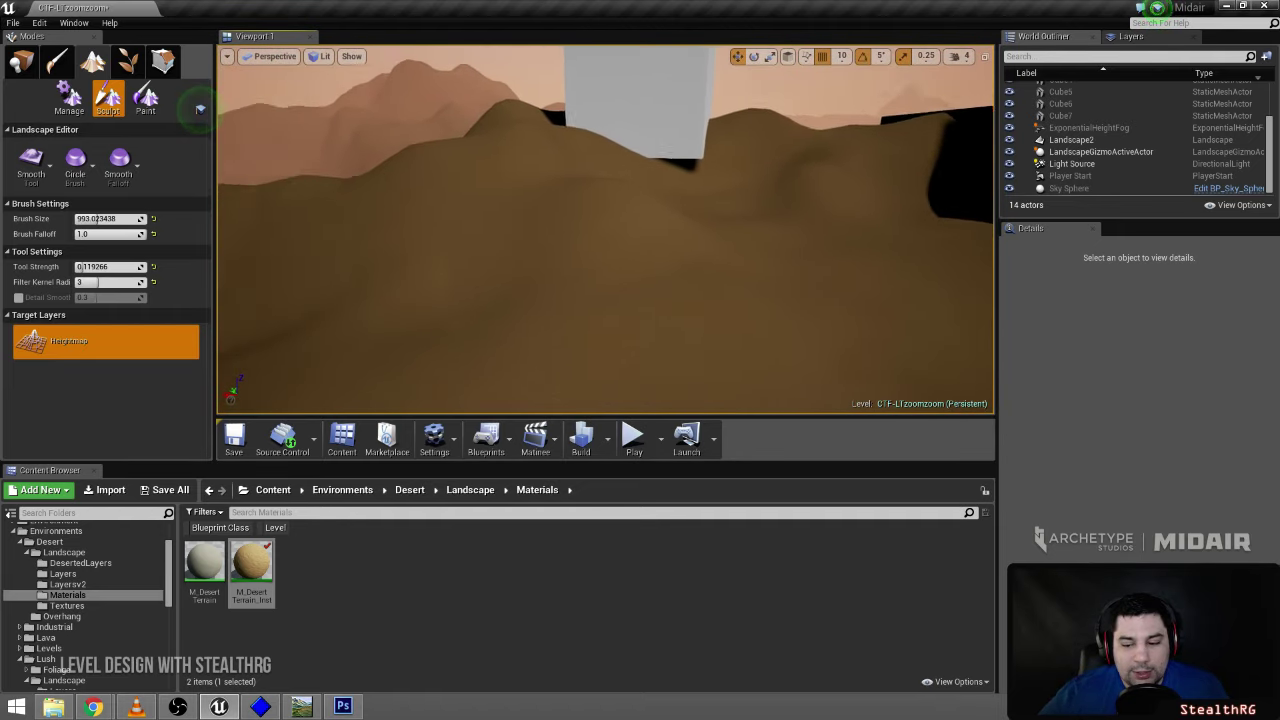
left_click(31, 160)
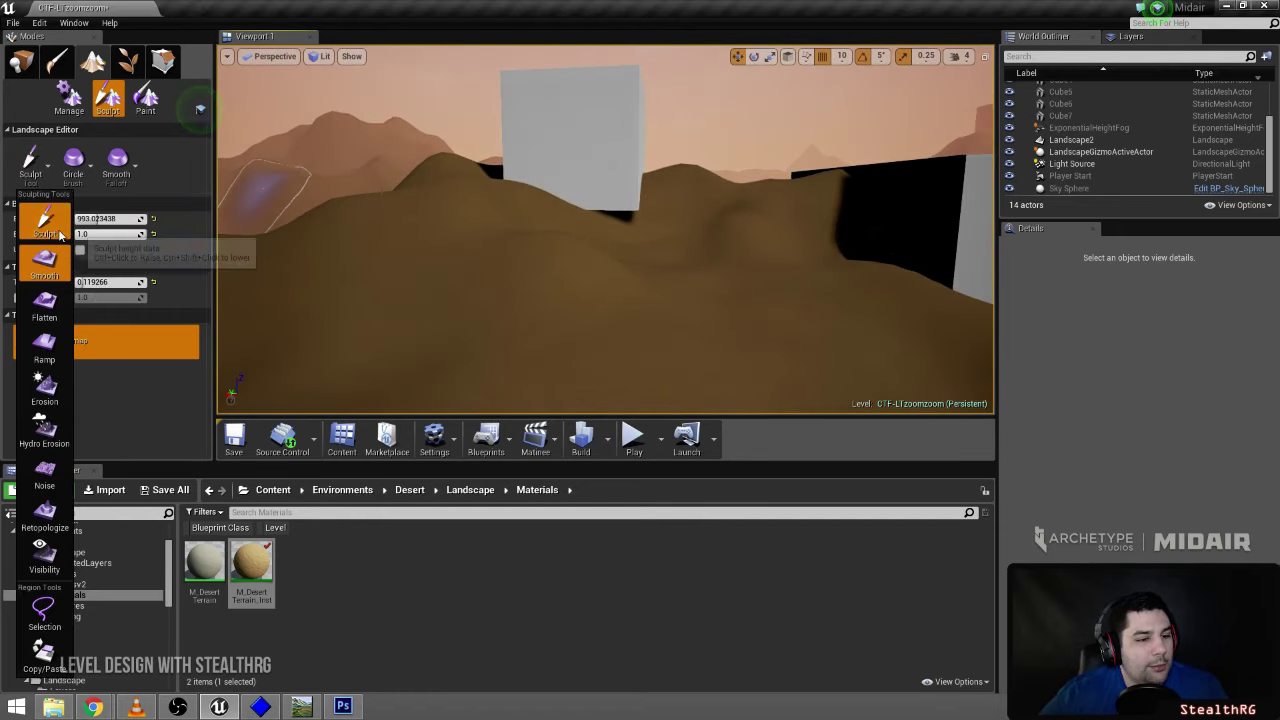
left_click(43, 214)
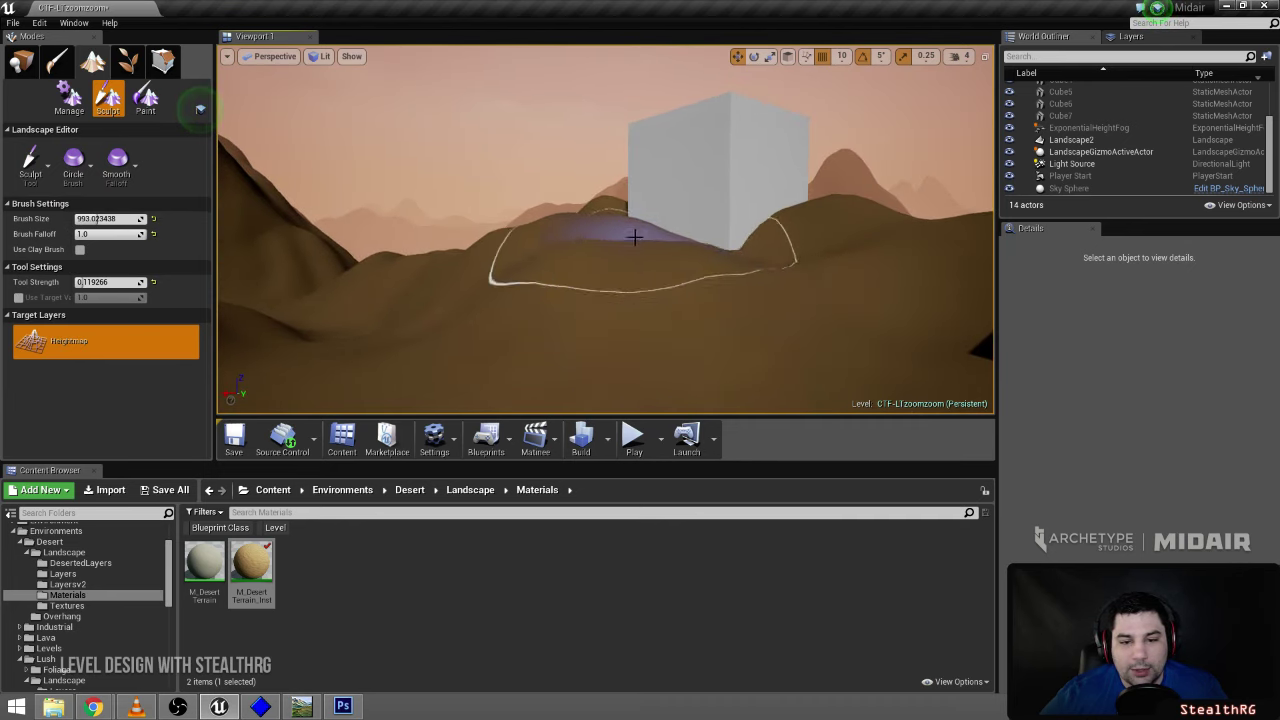
- Play-test a run from the platforms across the central hills to the opposite base's cube, and end the session
mouse_move(681, 231)
right_mouse_down()
mouse_move(830, 235)
mouse_move(890, 255)
mouse_move(950, 310)
mouse_move(681, 231)
right_mouse_up()
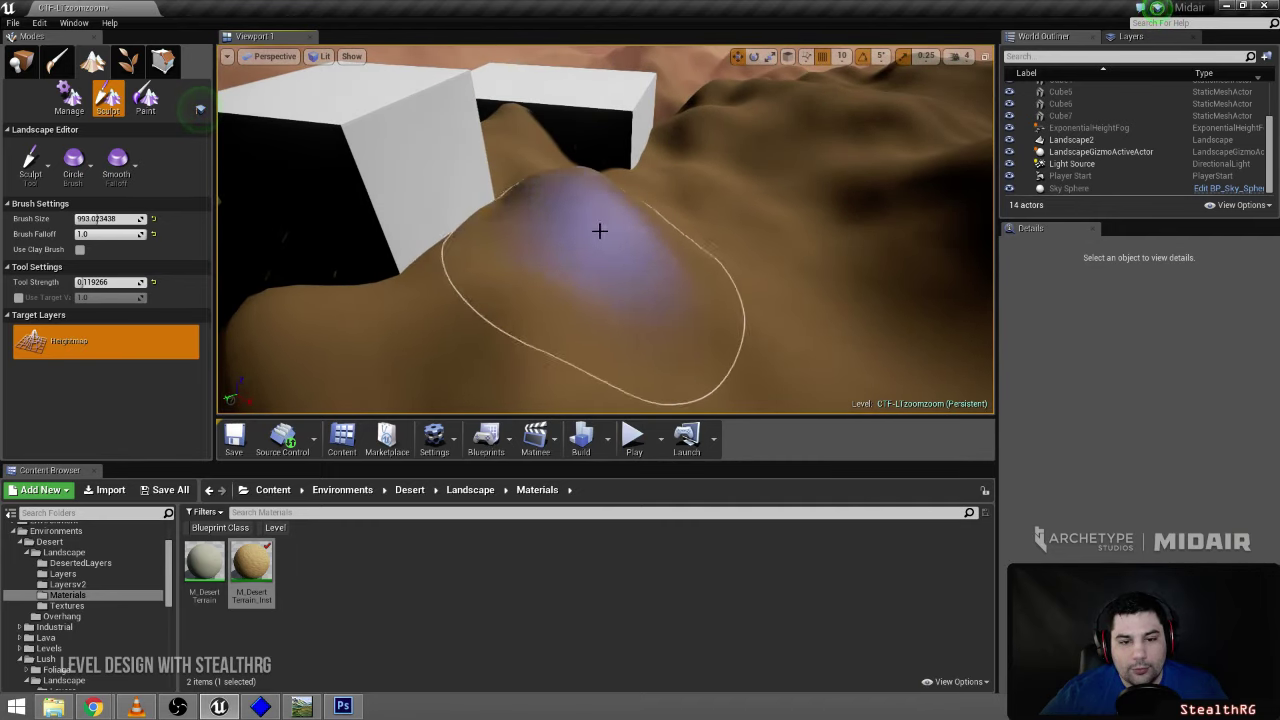
right_click_drag(599, 231, 599, 231)
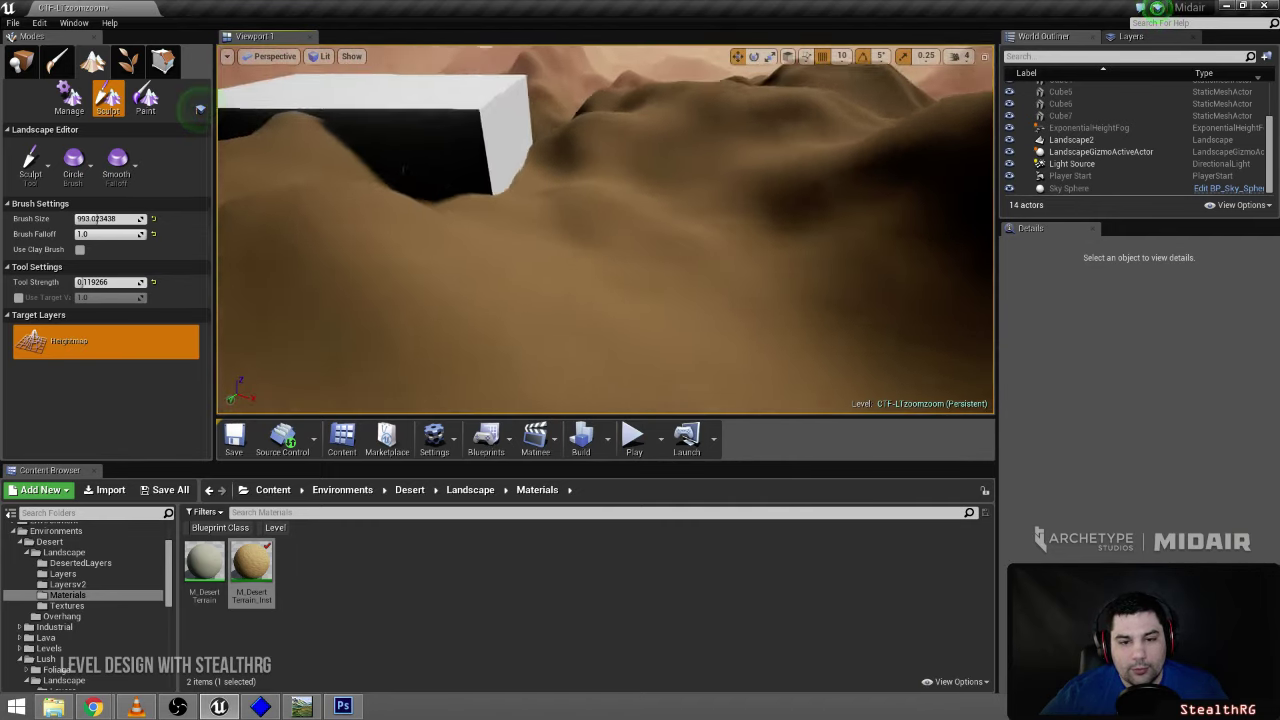
right_click_drag(200, 108, 714, 234)
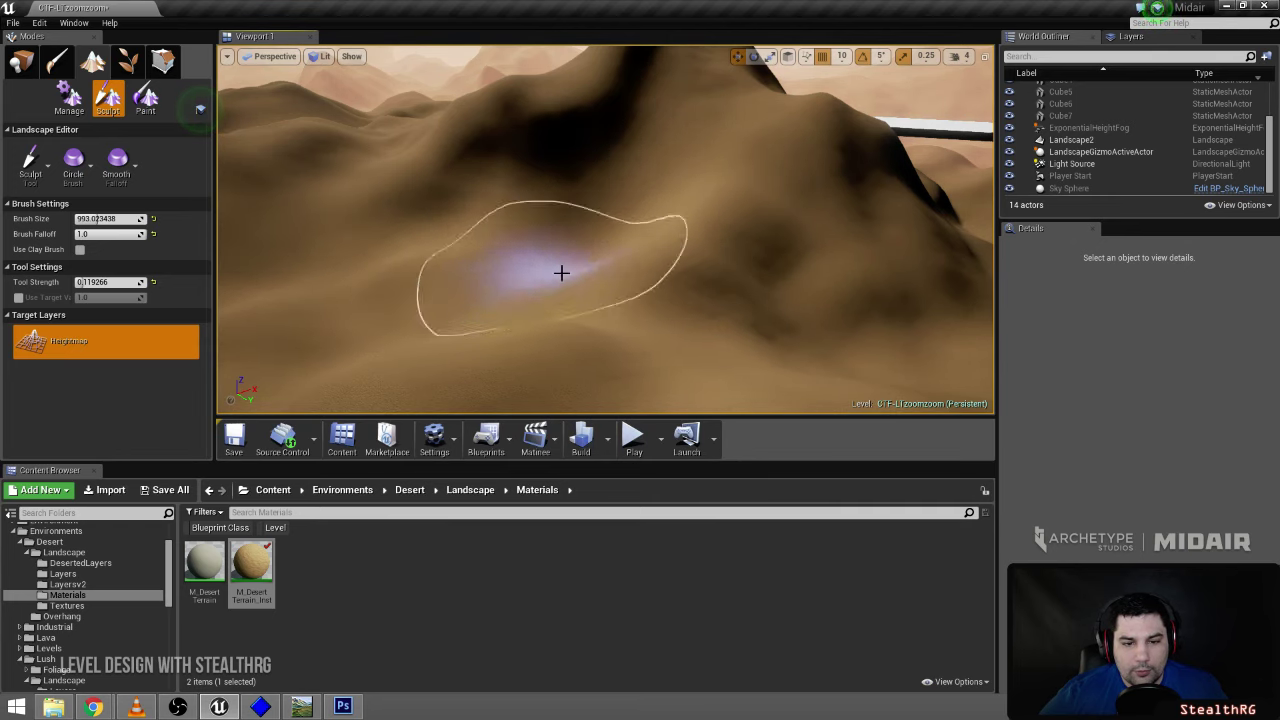
mouse_move(426, 218)
right_mouse_down()
mouse_move(716, 216)
mouse_move(649, 205)
right_mouse_up()
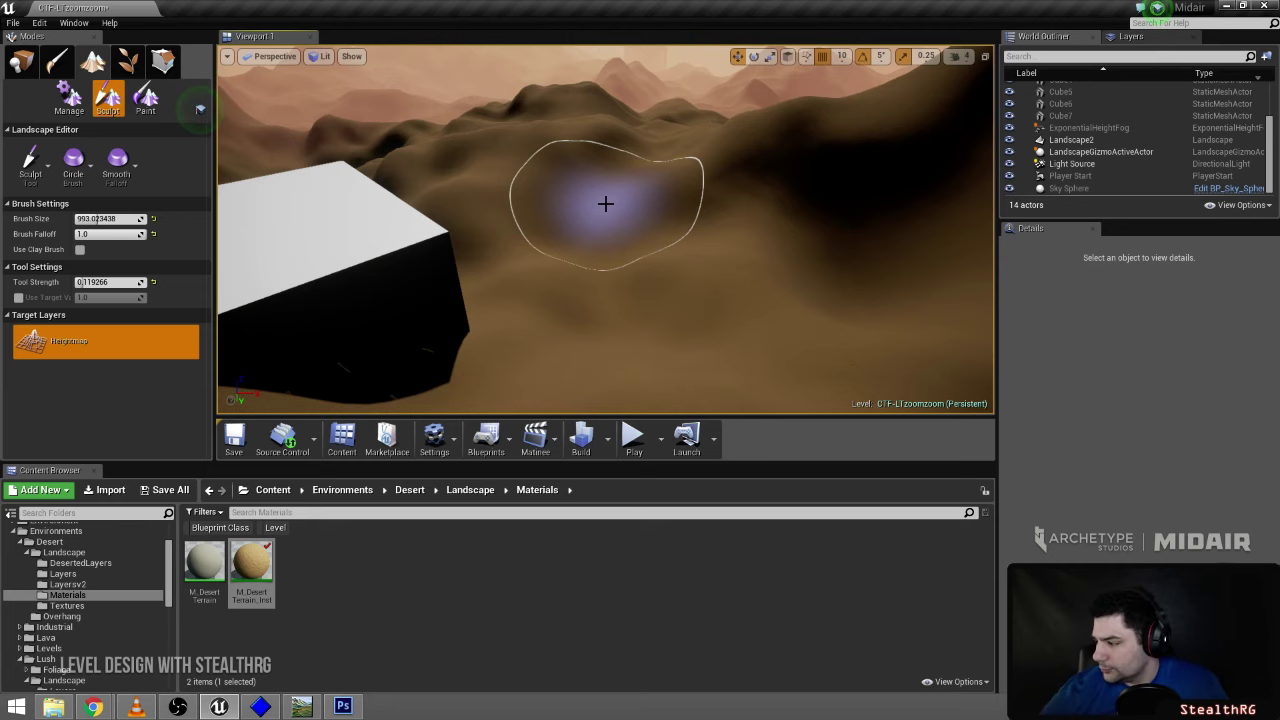
right_click_drag(648, 294, 648, 294)
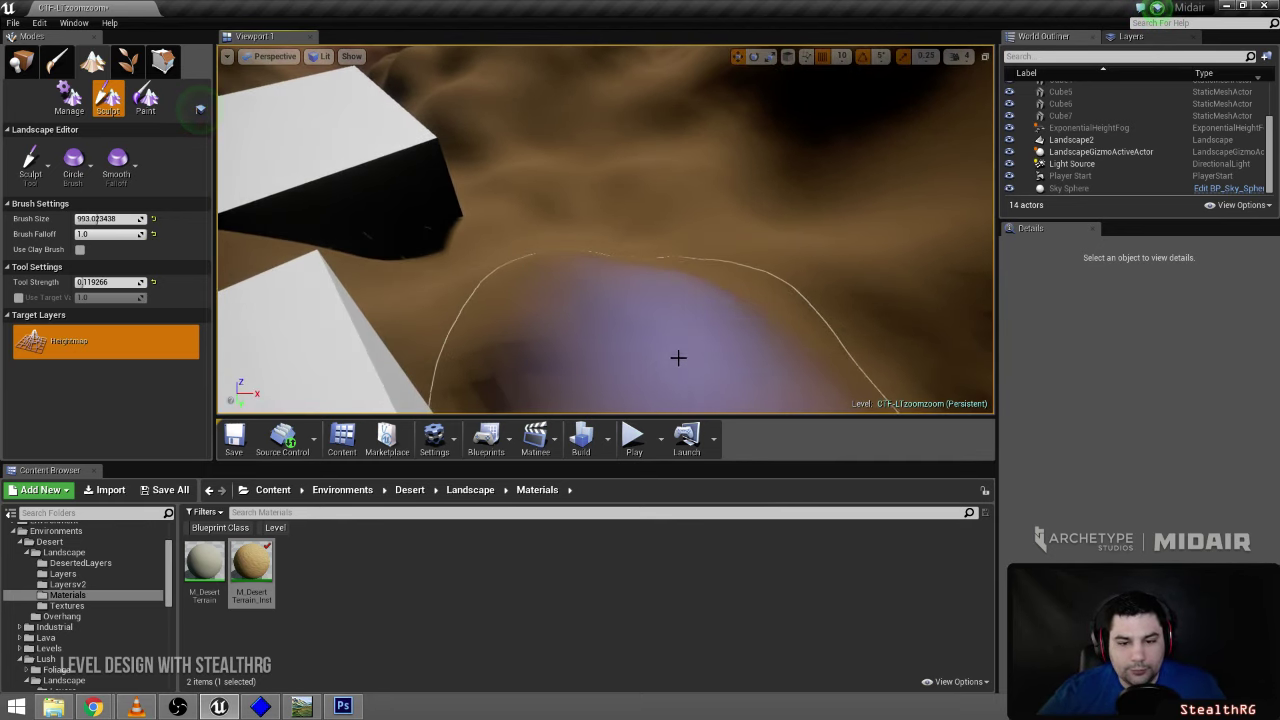
left_click(634, 440)
key("w")
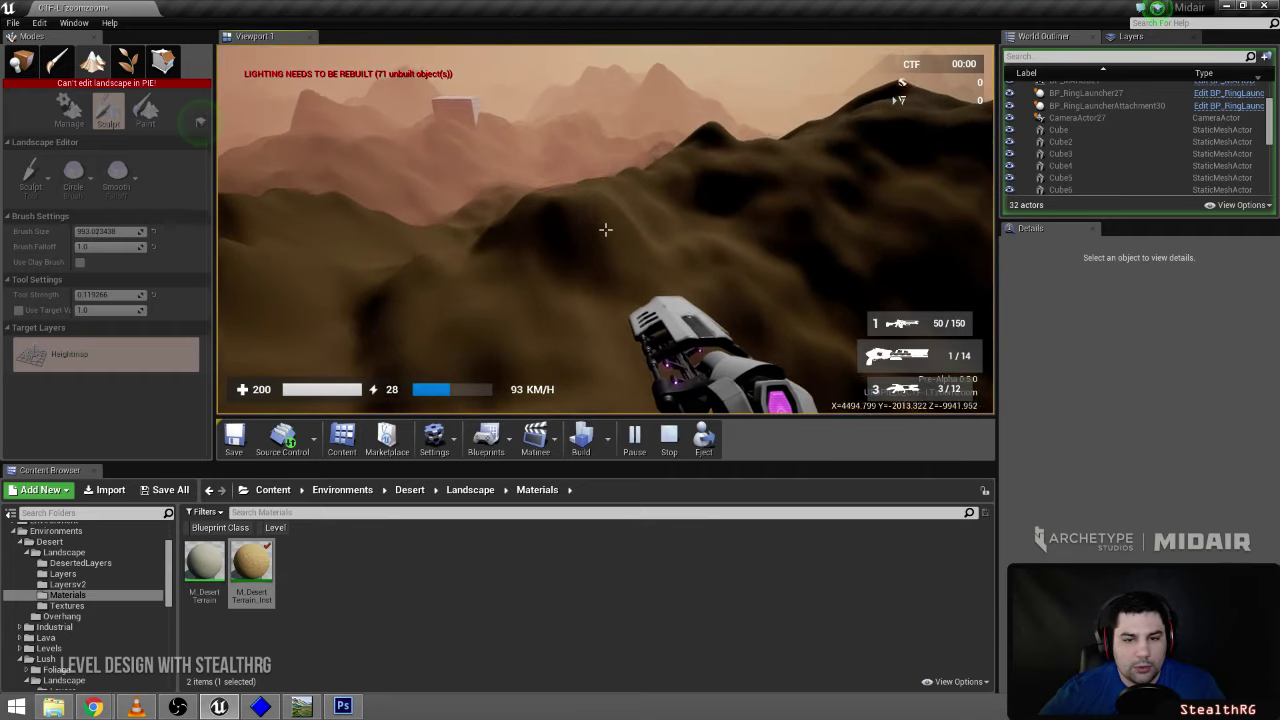
right_click(200, 121)
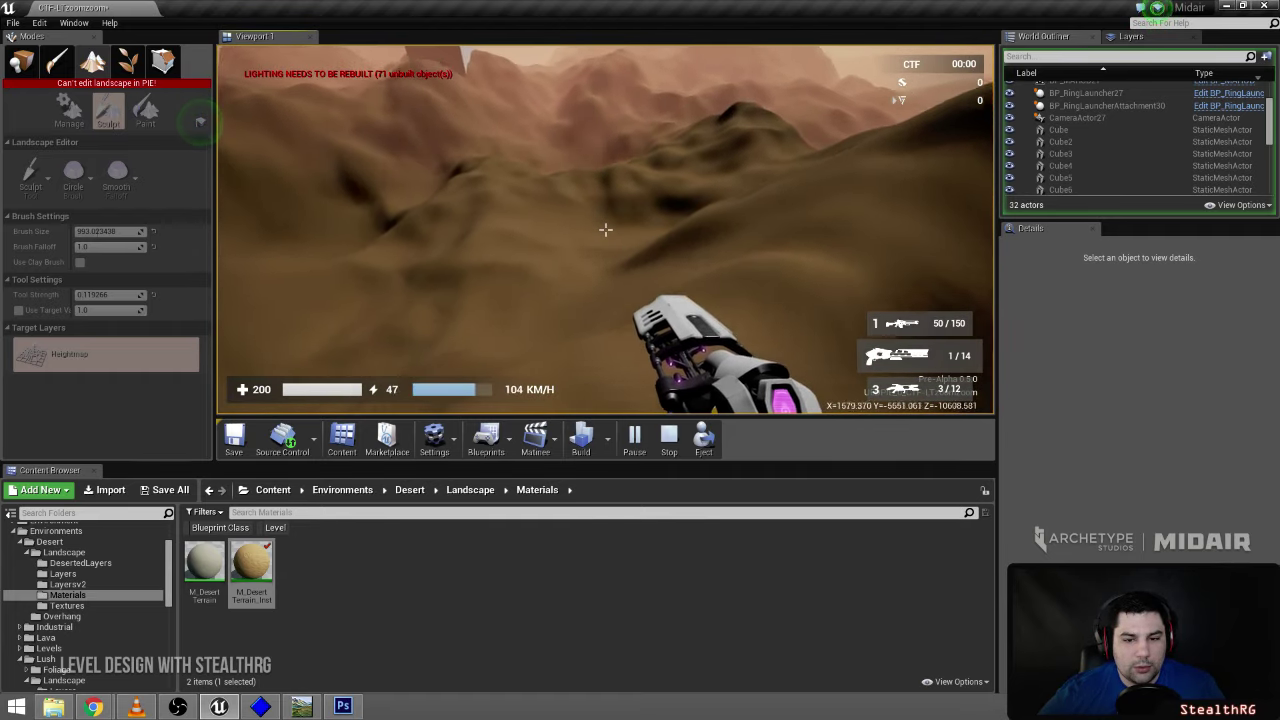
right_click(200, 121)
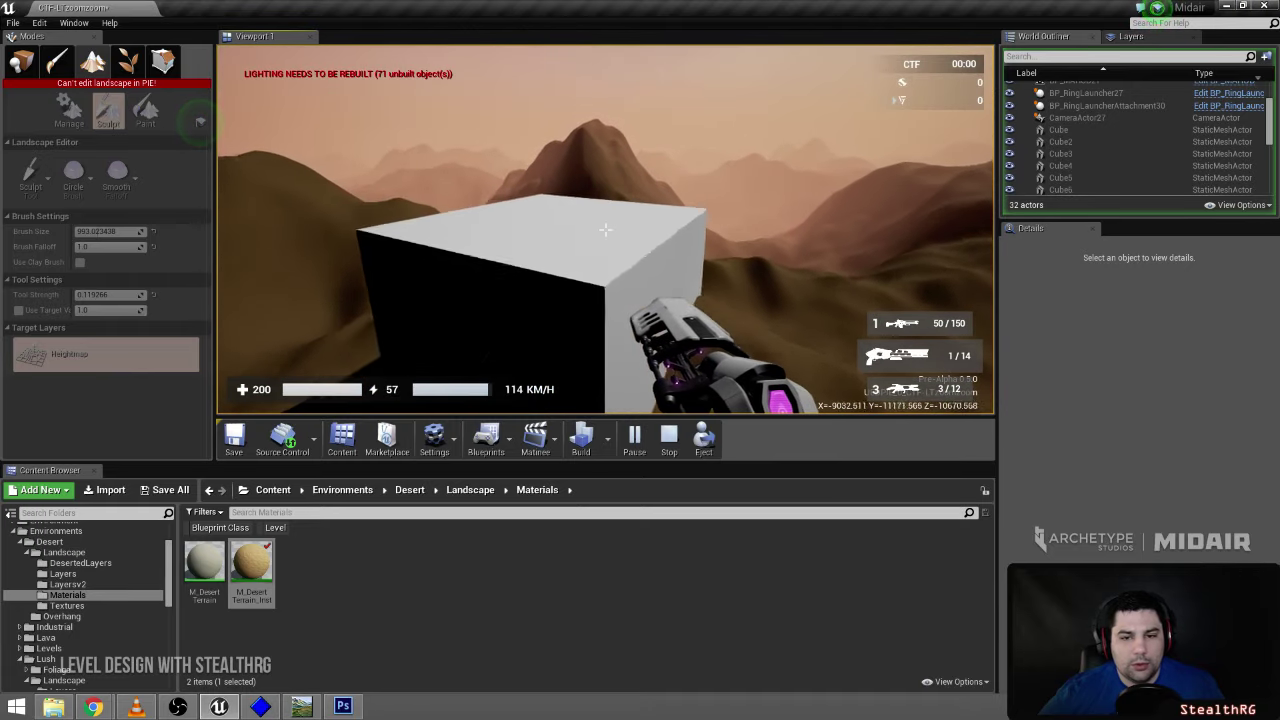
key("Escape")
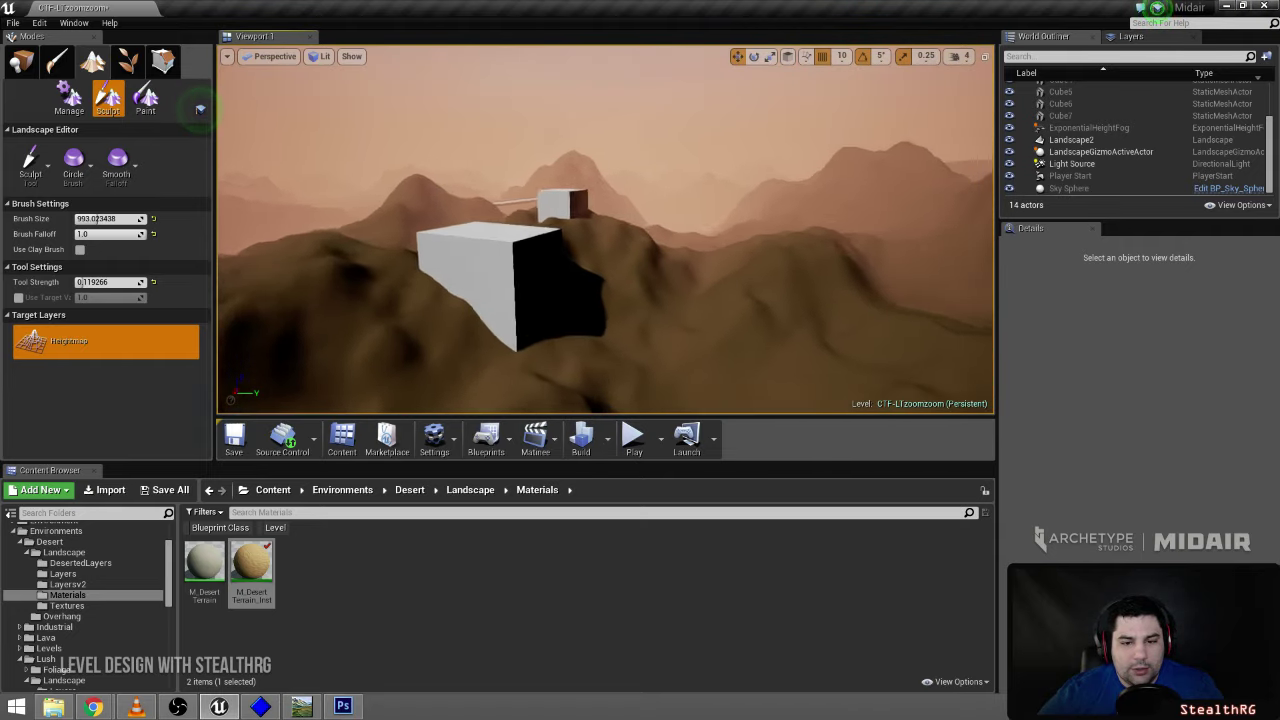
- Play-test a run across the hills to the cube platforms, jetting over them and onward beyond the base, and end the session
right_click_drag(605, 229, 505, 222)
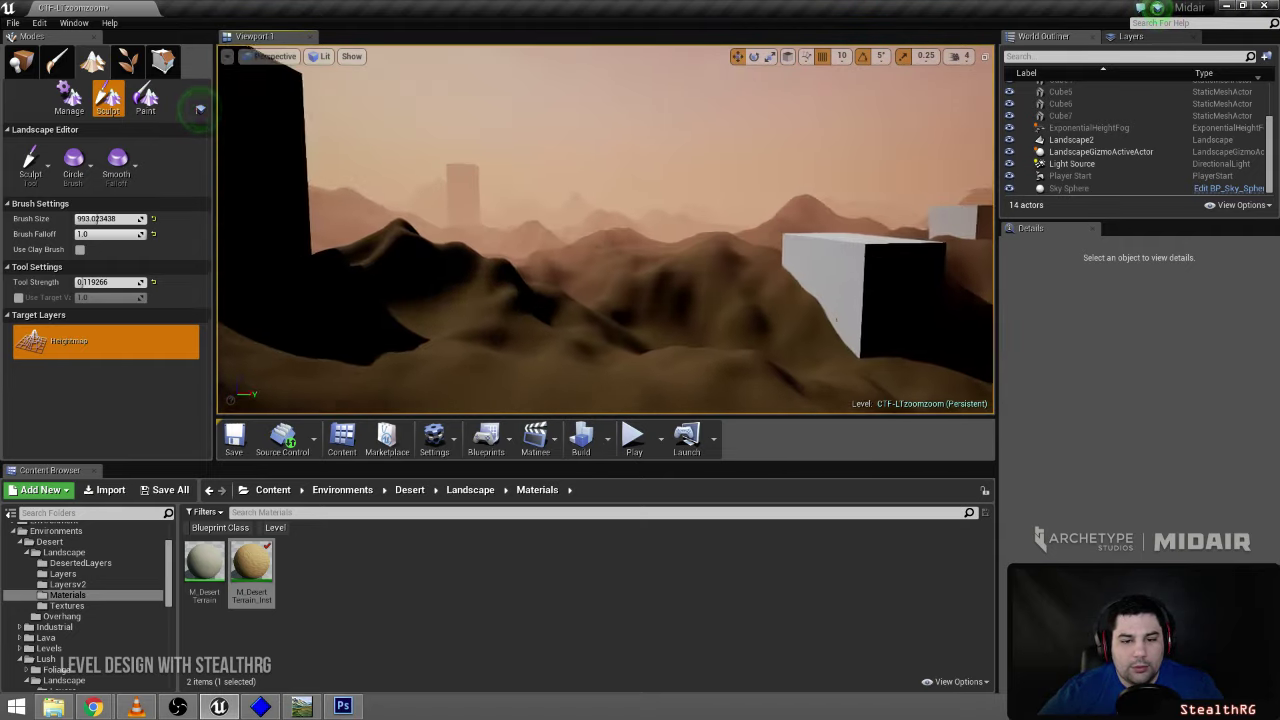
mouse_move(605, 229)
right_mouse_down()
mouse_move(405, 229)
mouse_move(625, 229)
right_mouse_up()
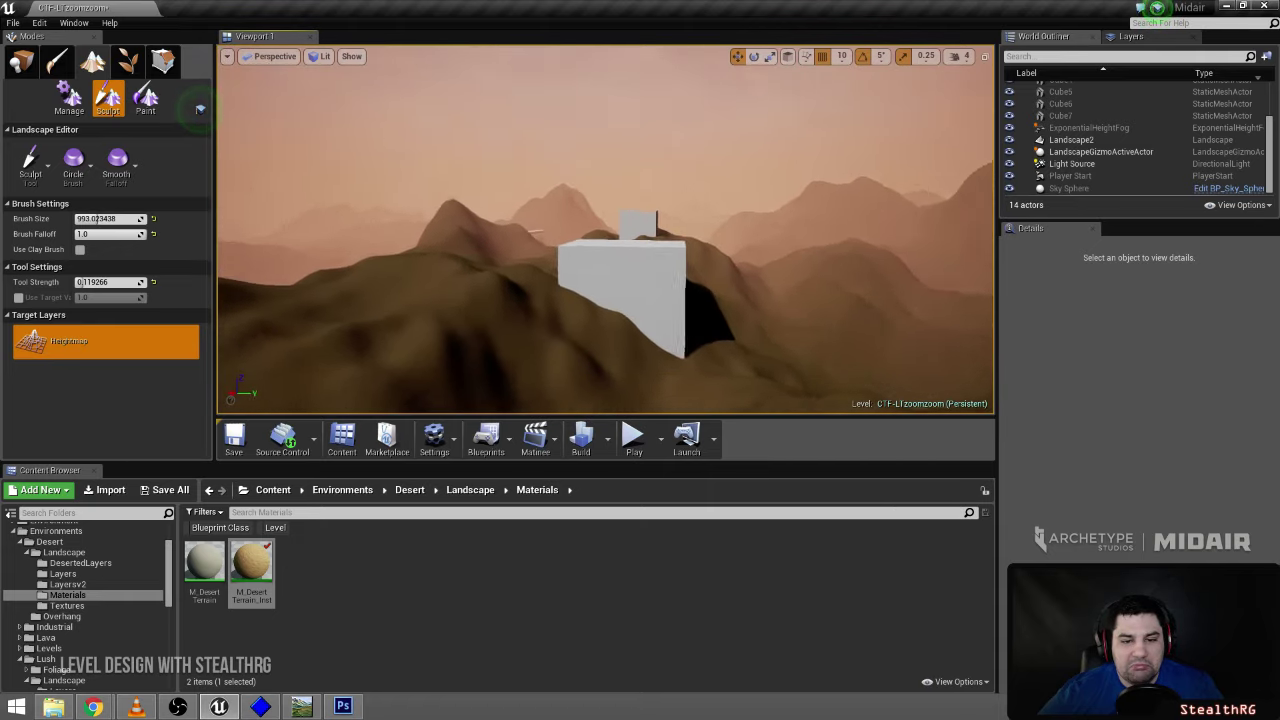
right_click_drag(200, 109, 200, 109)
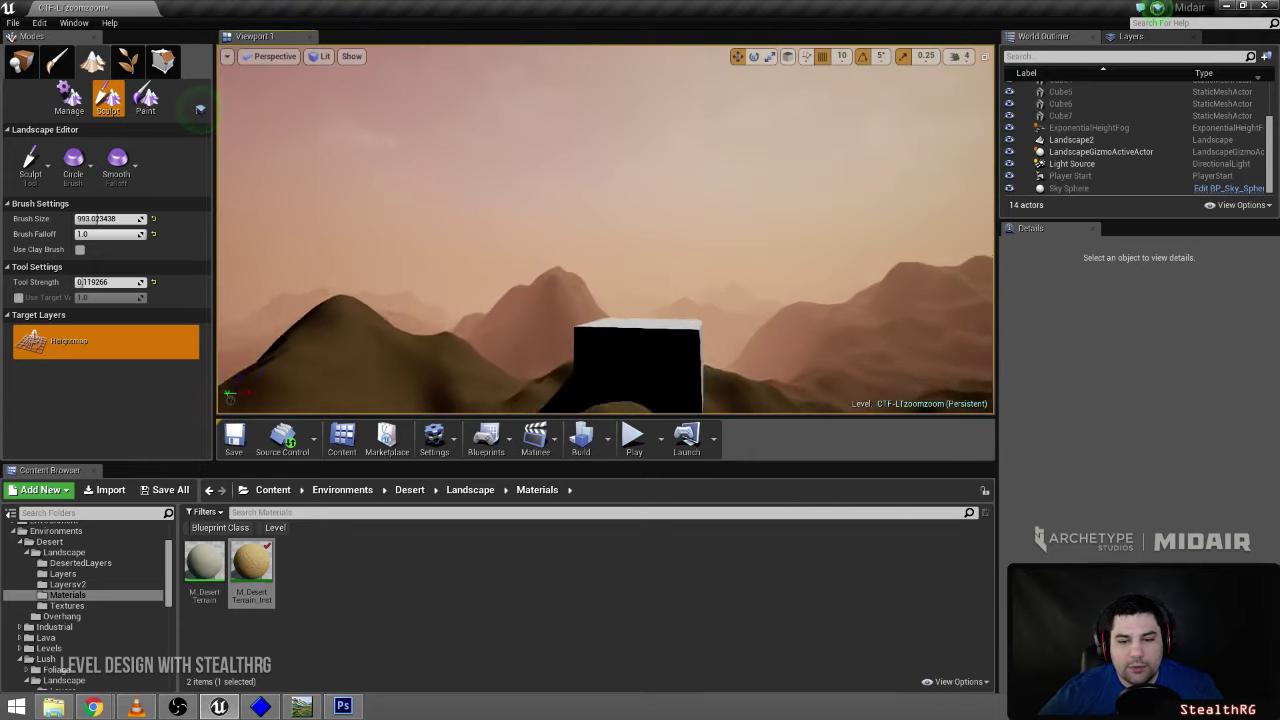
left_click(636, 437)
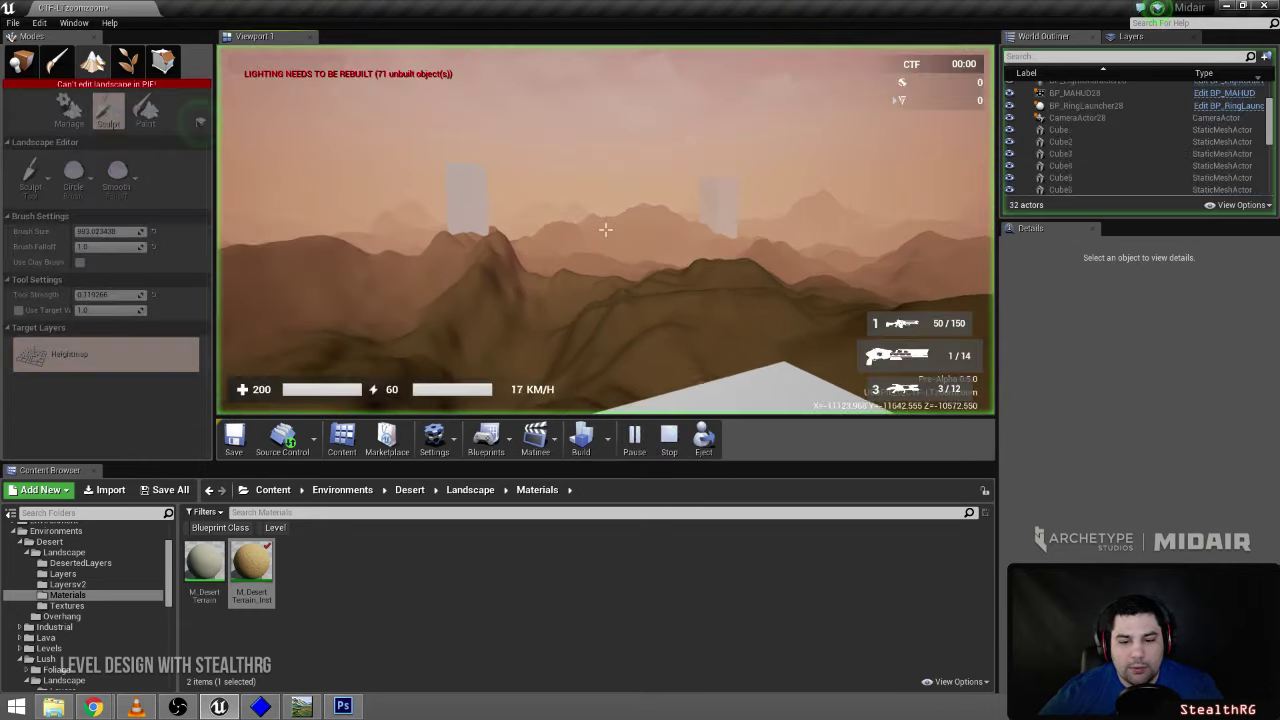
key("w")
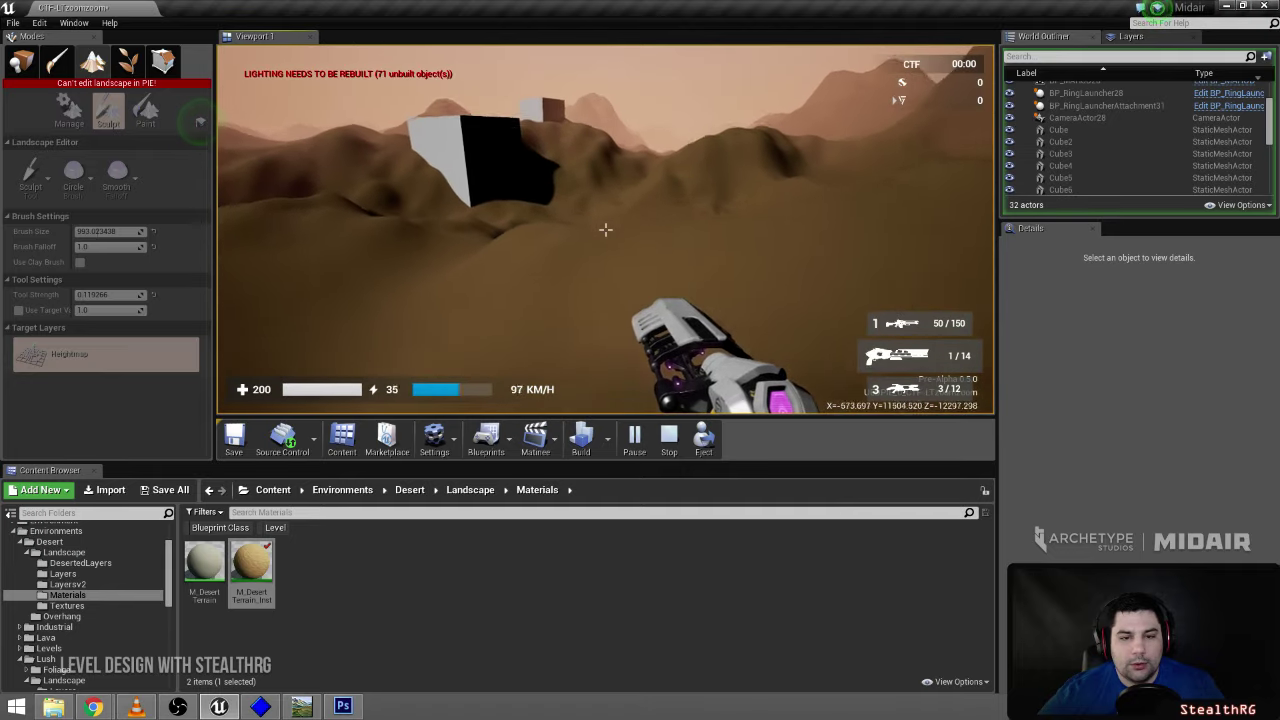
left_click(605, 230)
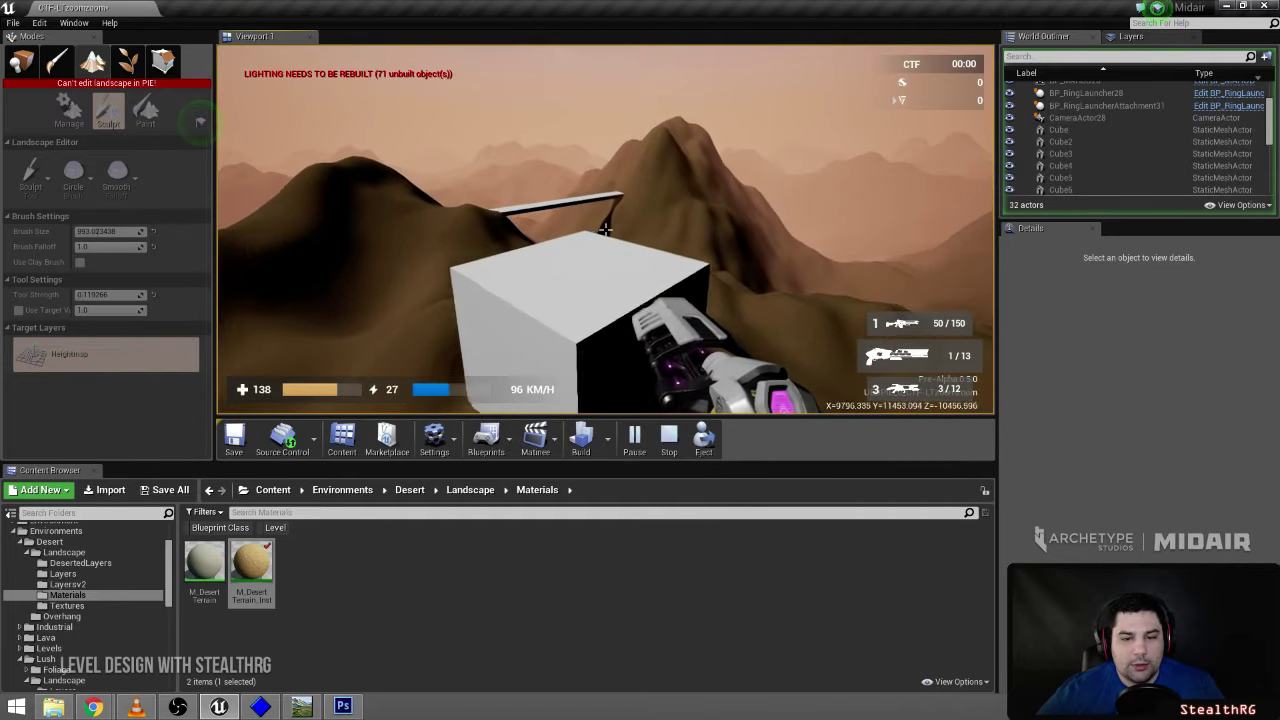
right_click(605, 230)
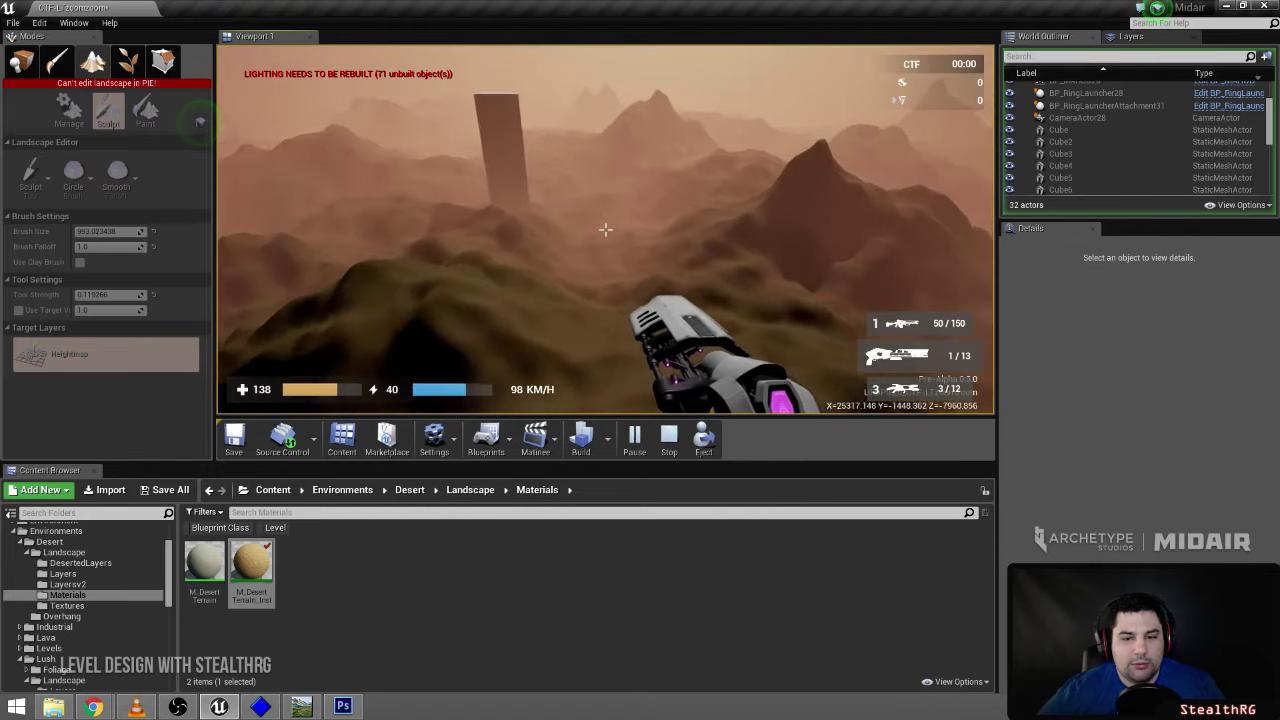
key("Escape")
- Examine the hills, the bridge and the pair of cube platforms, looking out toward the distant towers
key("w")
right_click_drag(606, 230, 650, 235)
key("s")
key("w")
key("w")
key("Up")
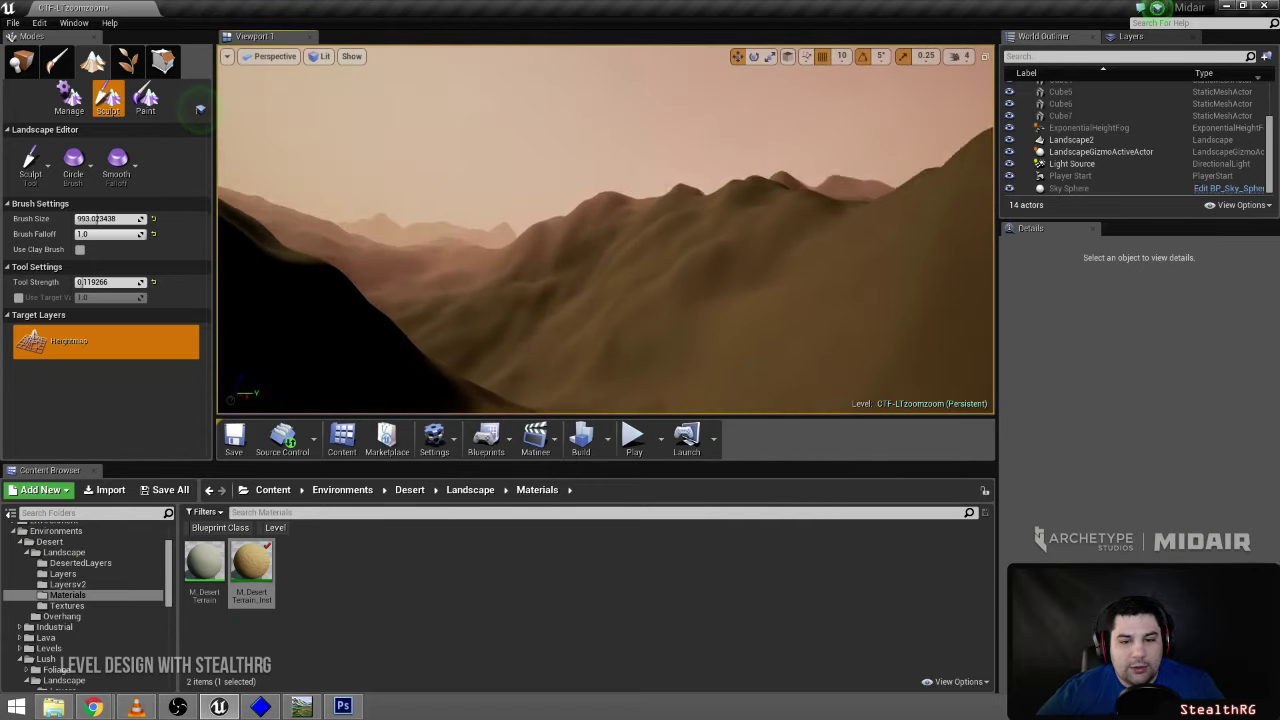
key("Up")
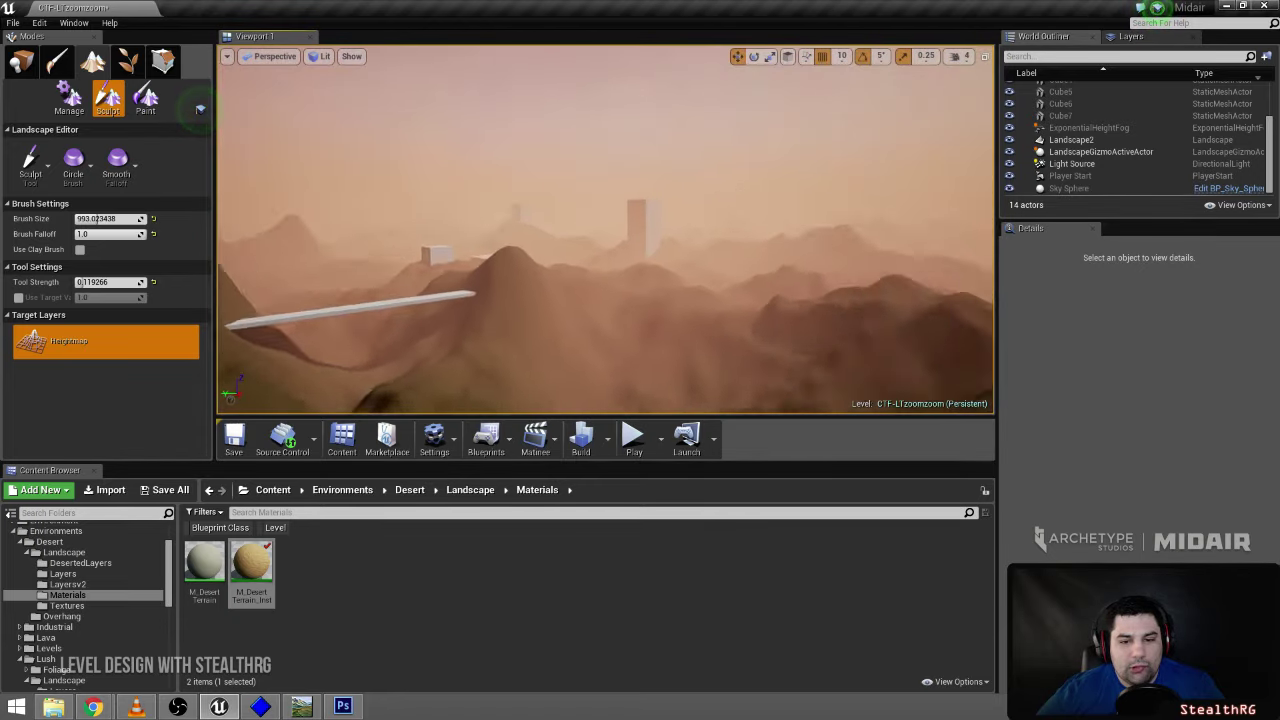
key("Up")
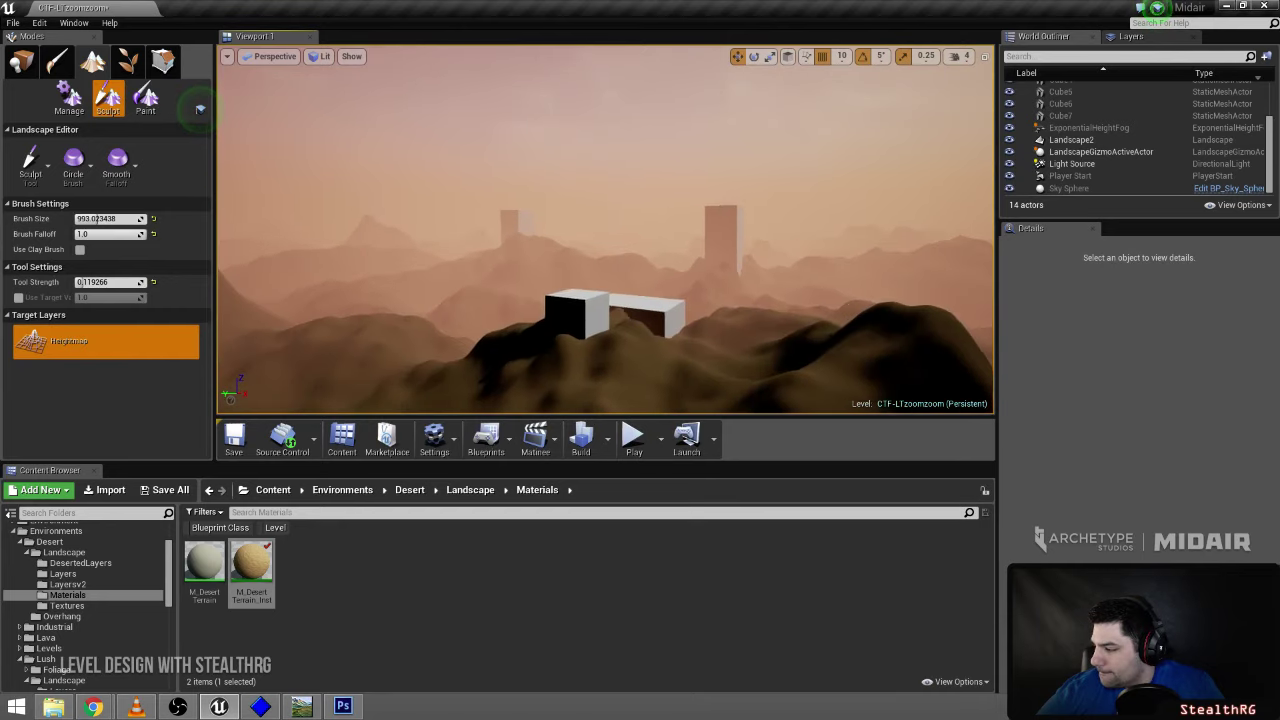
key("Up")
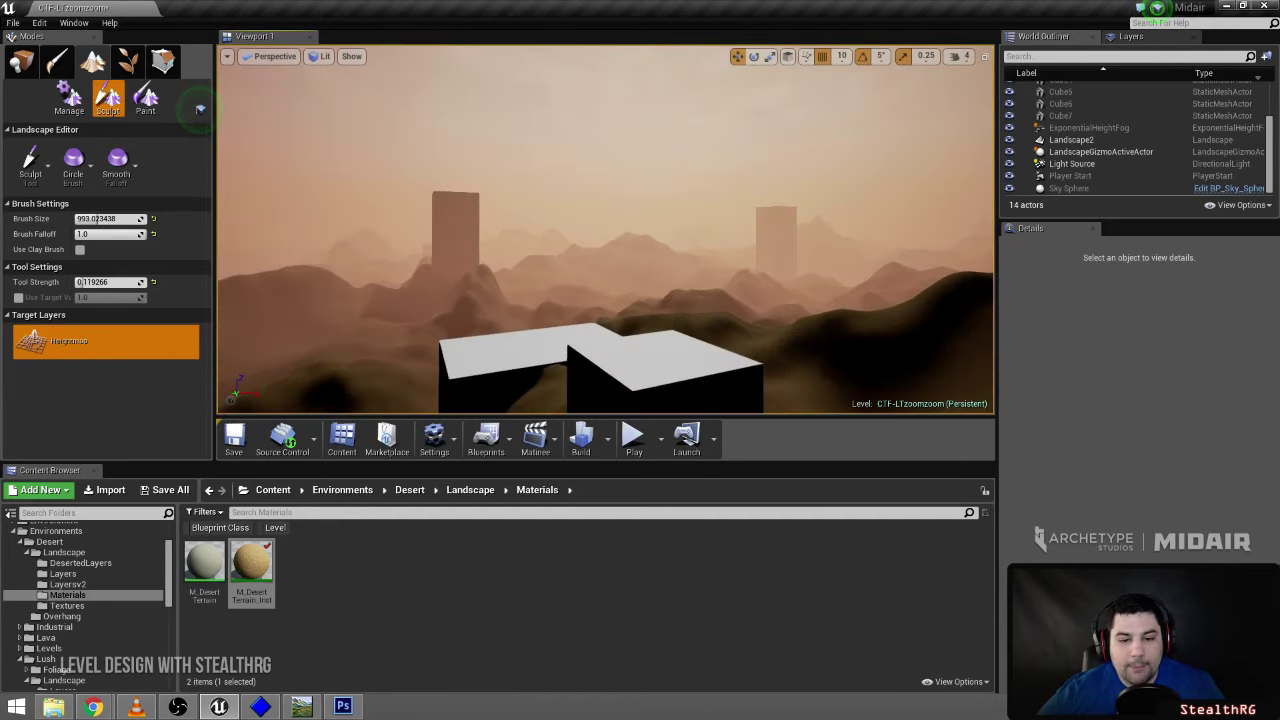
right_click_drag(466, 77, 560, 100)
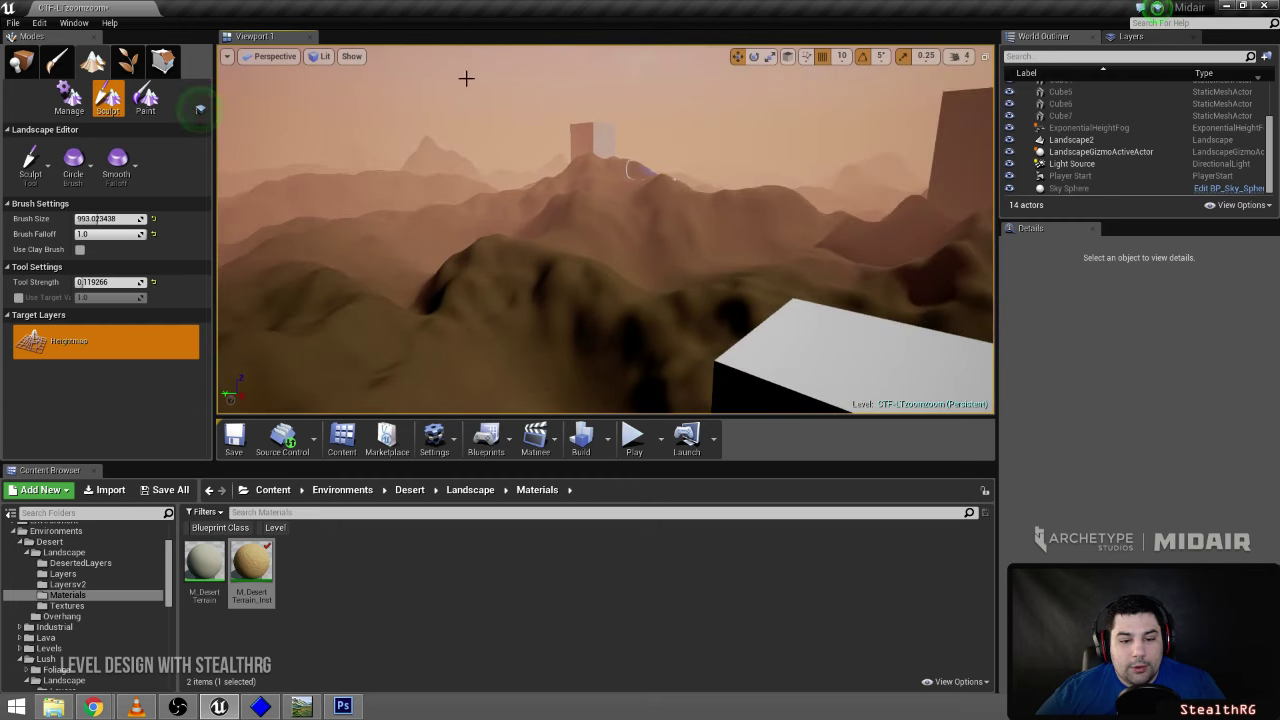
- Save the CTF-LTzoomzoom level
left_click(13, 23)
left_click(74, 136)
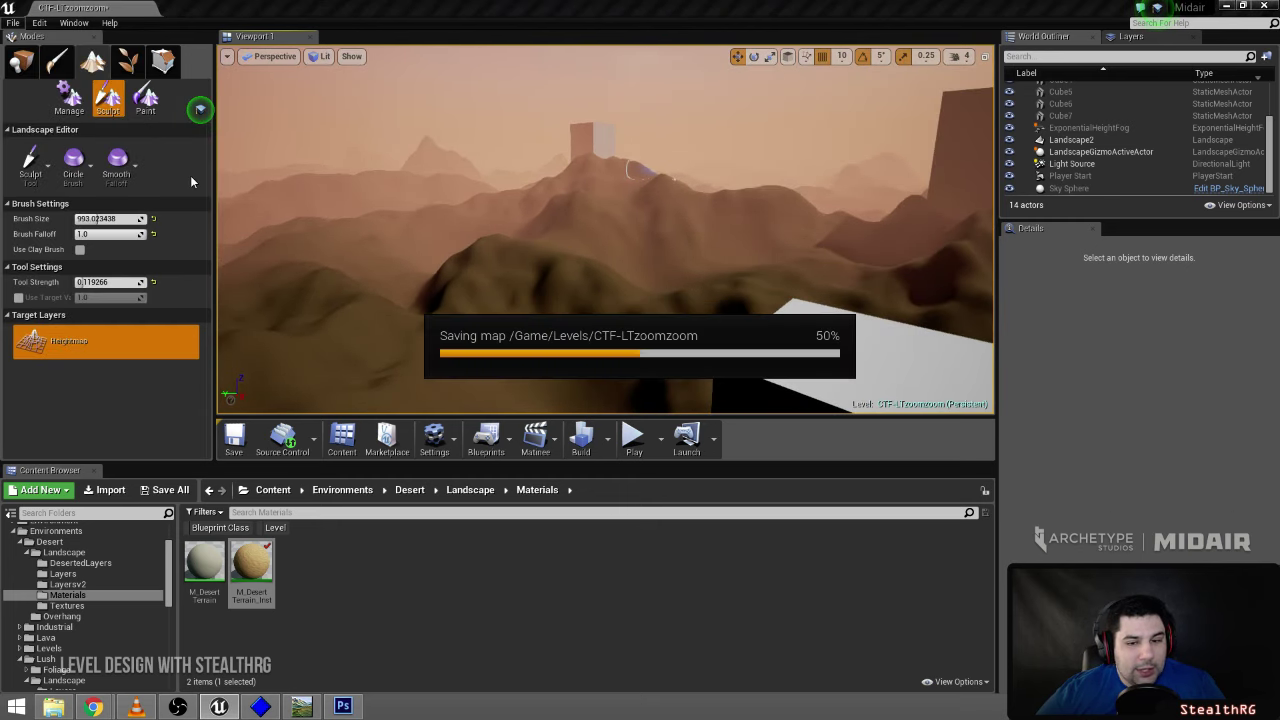
right_click_drag(612, 253, 900, 260)
right_click_drag(700, 230, 600, 265)
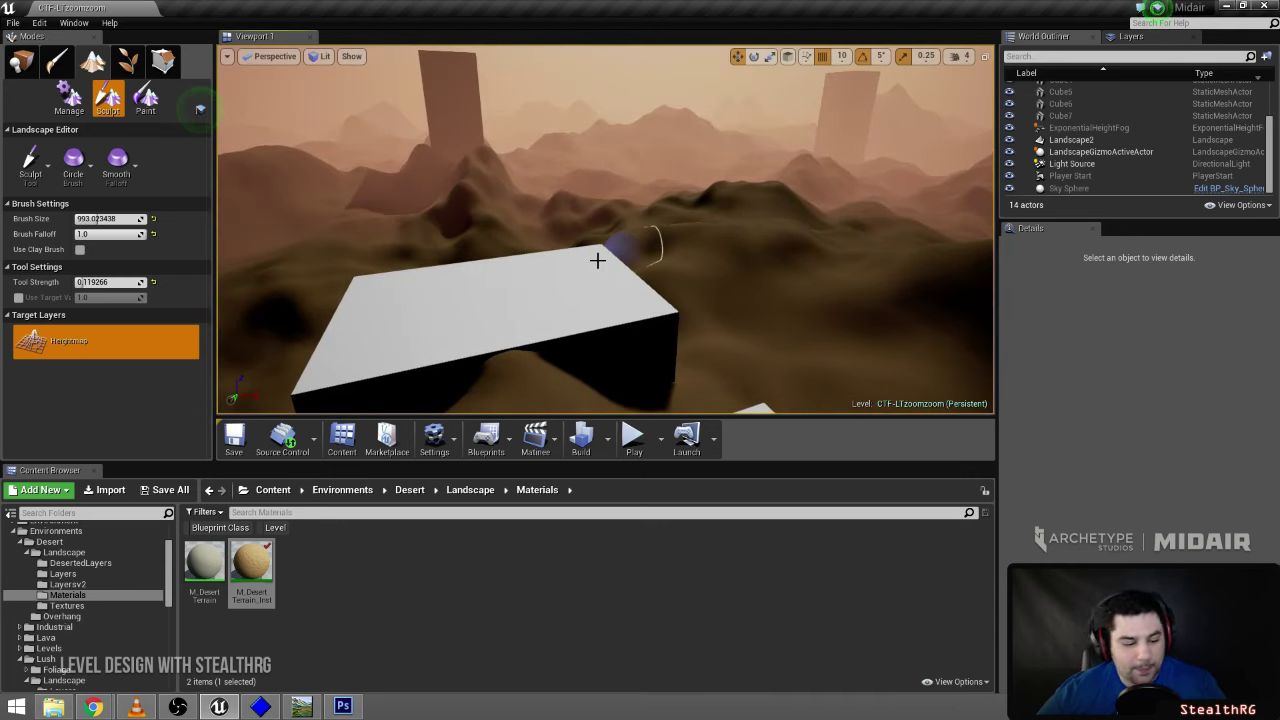
- Check the cube platforms in full-screen view and switch from landscape editing to Place mode
key("F11")
mouse_move(578, 252)
right_mouse_down()
mouse_move(430, 252)
mouse_move(680, 252)
mouse_move(531, 334)
mouse_move(541, 341)
mouse_move(528, 322)
mouse_move(640, 302)
mouse_move(950, 280)
mouse_move(975, 292)
right_mouse_up()
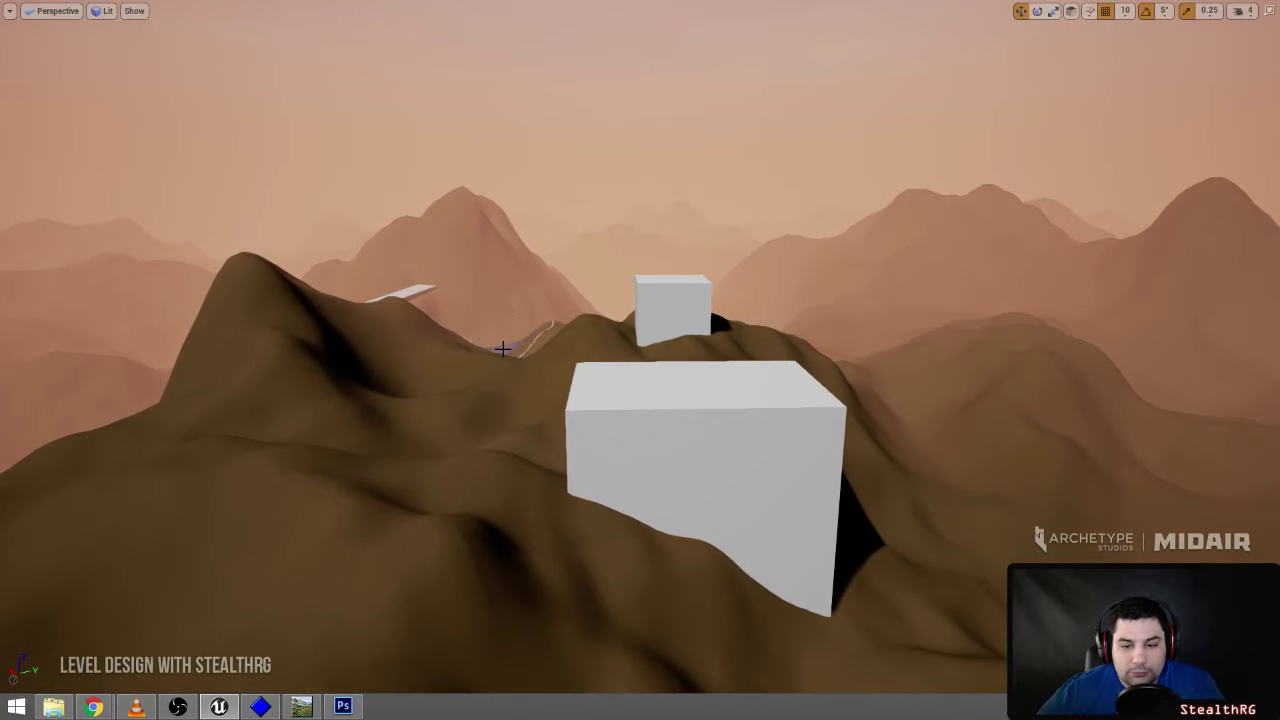
key("F11")
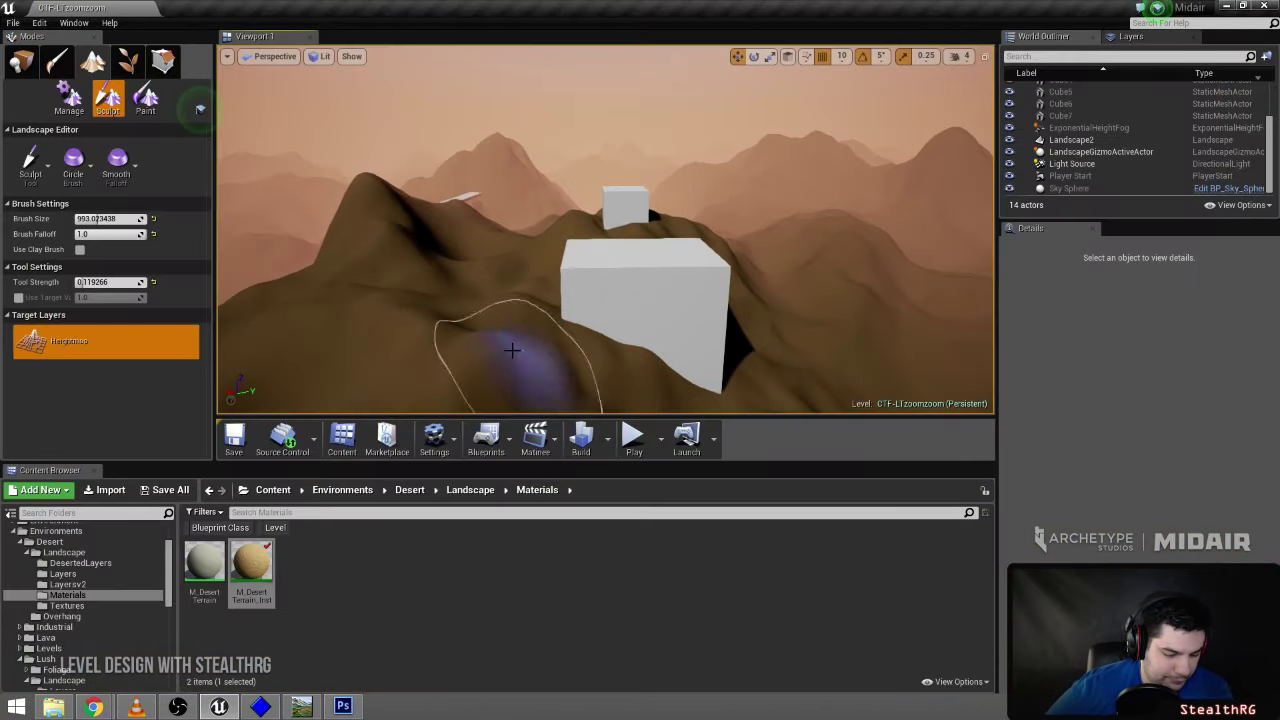
left_click(68, 95)
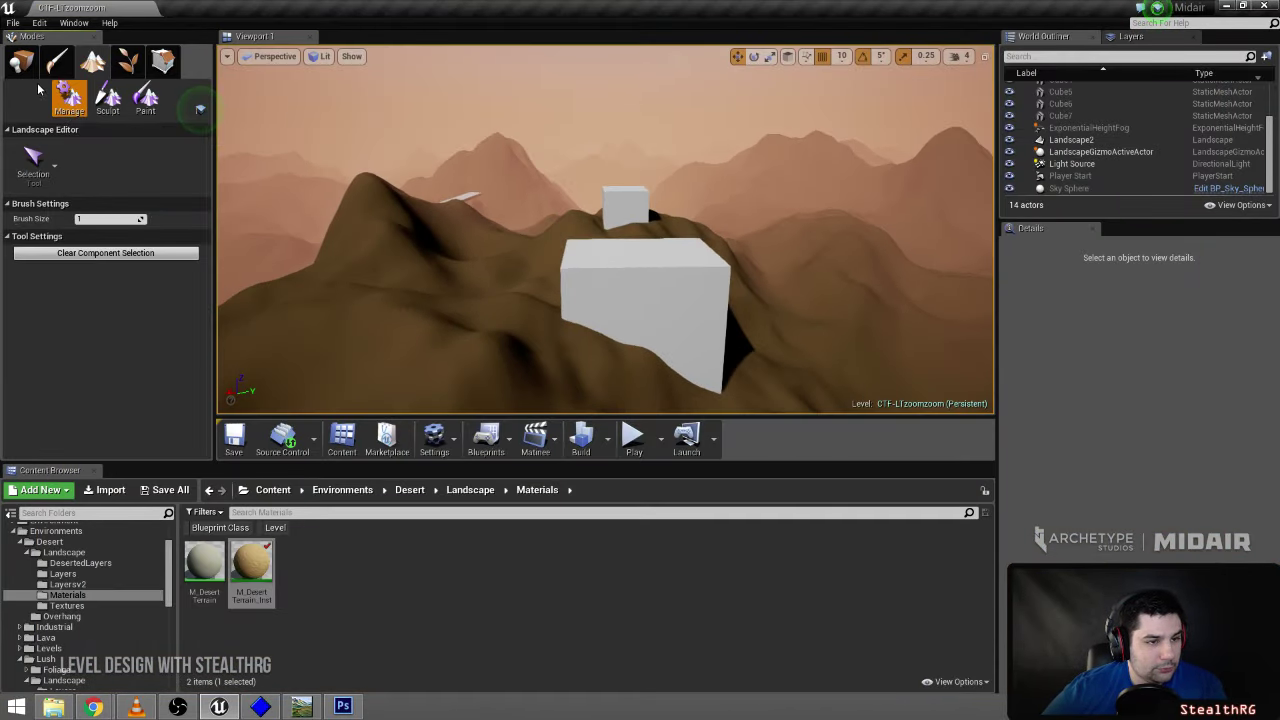
left_click(18, 63)
- Examine the two cube platforms in full-screen view, checking the spacing between them and the hills alongside
right_click_drag(436, 243, 364, 249)
key("F11")
key("d")
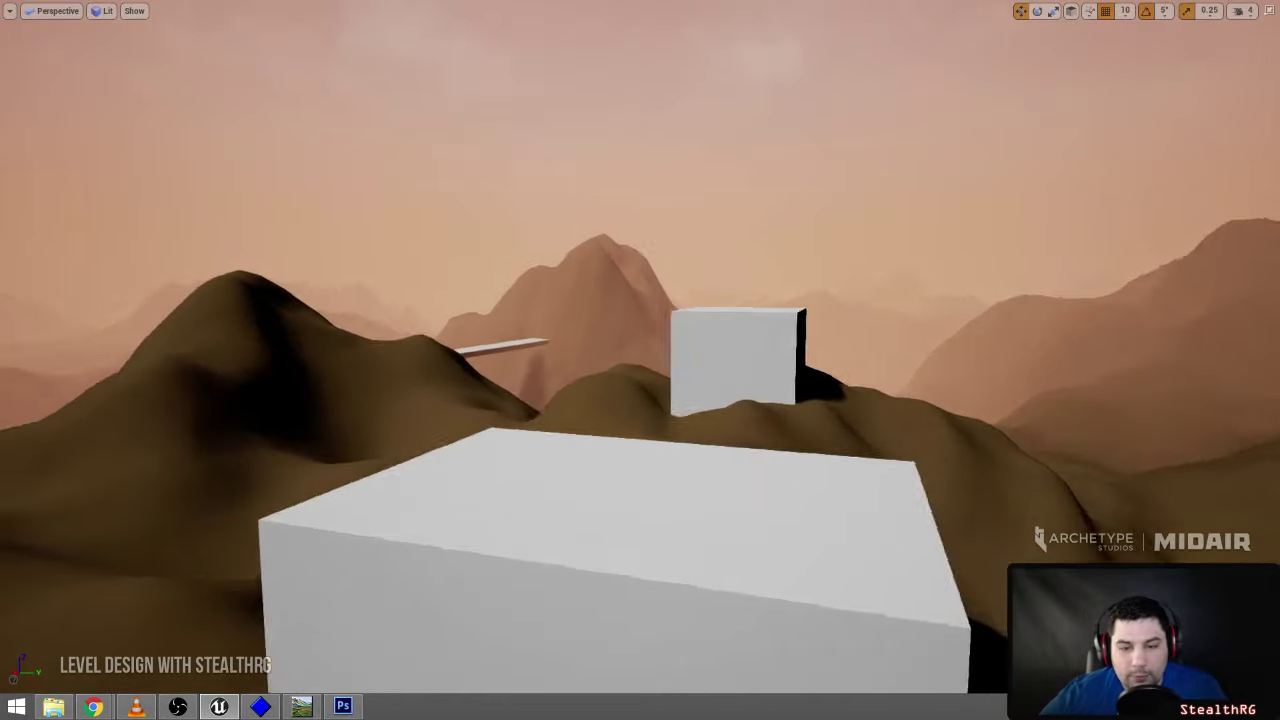
right_click_drag(640, 360, 562, 348)
key("d")
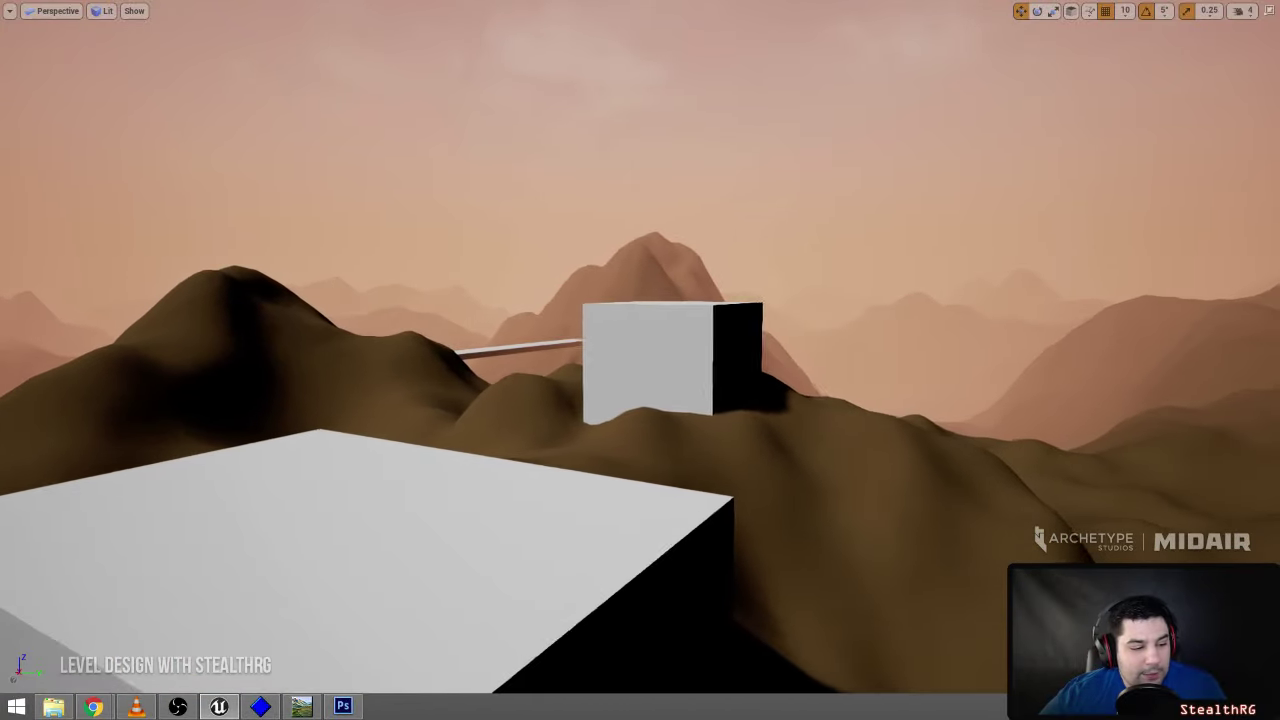
key("s")
right_click_drag(640, 360, 480, 340)
key("w")
key("w")
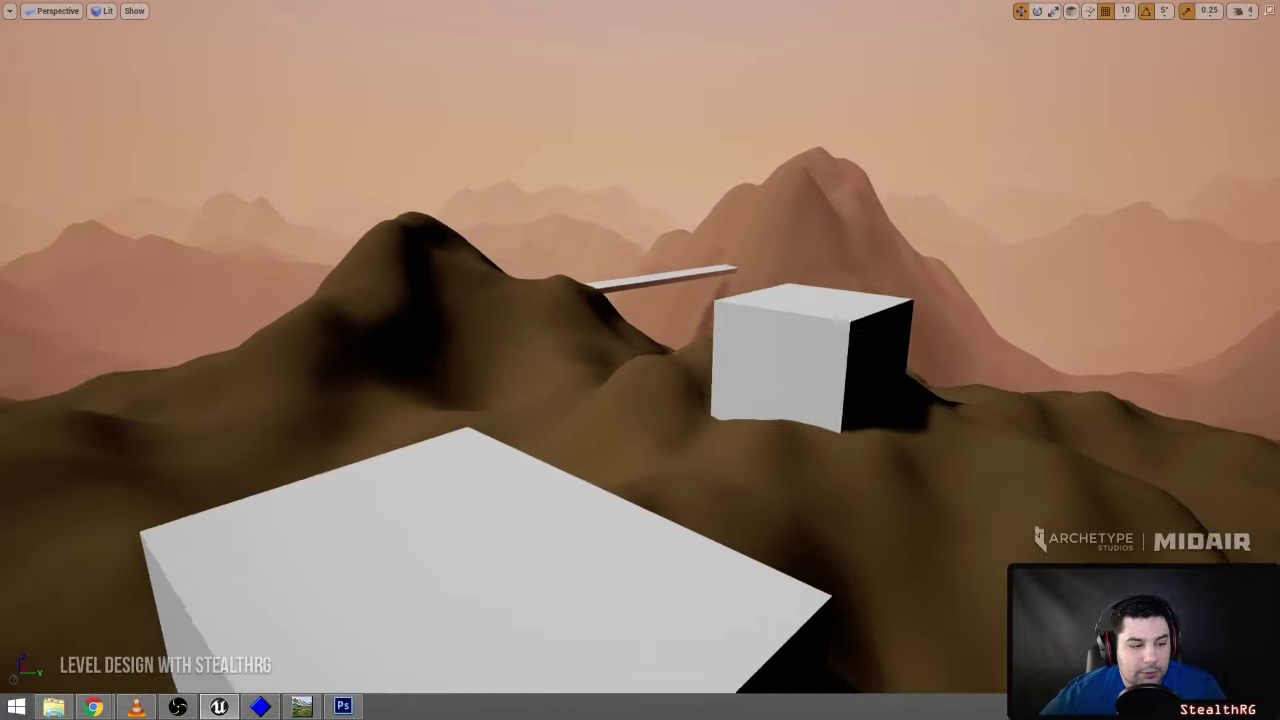
key("s")
right_click_drag(640, 360, 1230, 320)
key("a")
key("a")
key("s")
key("a")
key("w")
key("d")
key("s")
key("a")
key("a")
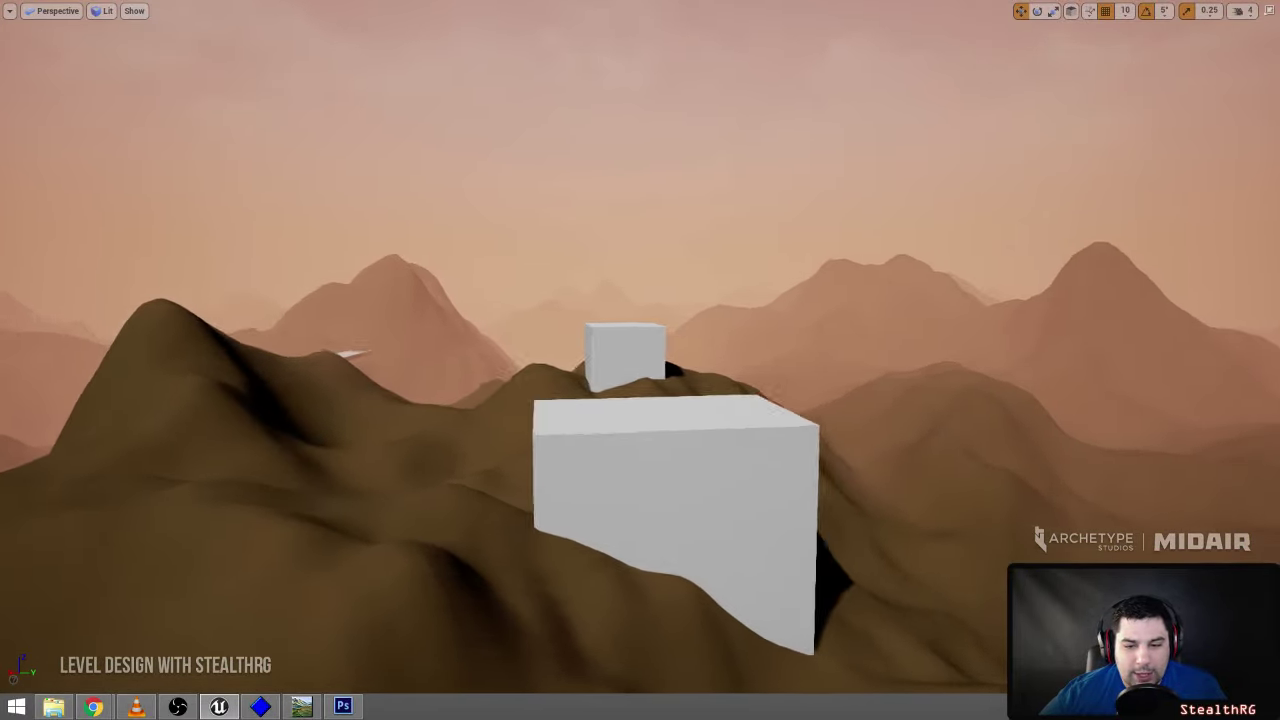
- Circle around to the shadowed side of both cube platforms and examine them against the distant towers
right_click_drag(640, 360, 430, 345)
key("d")
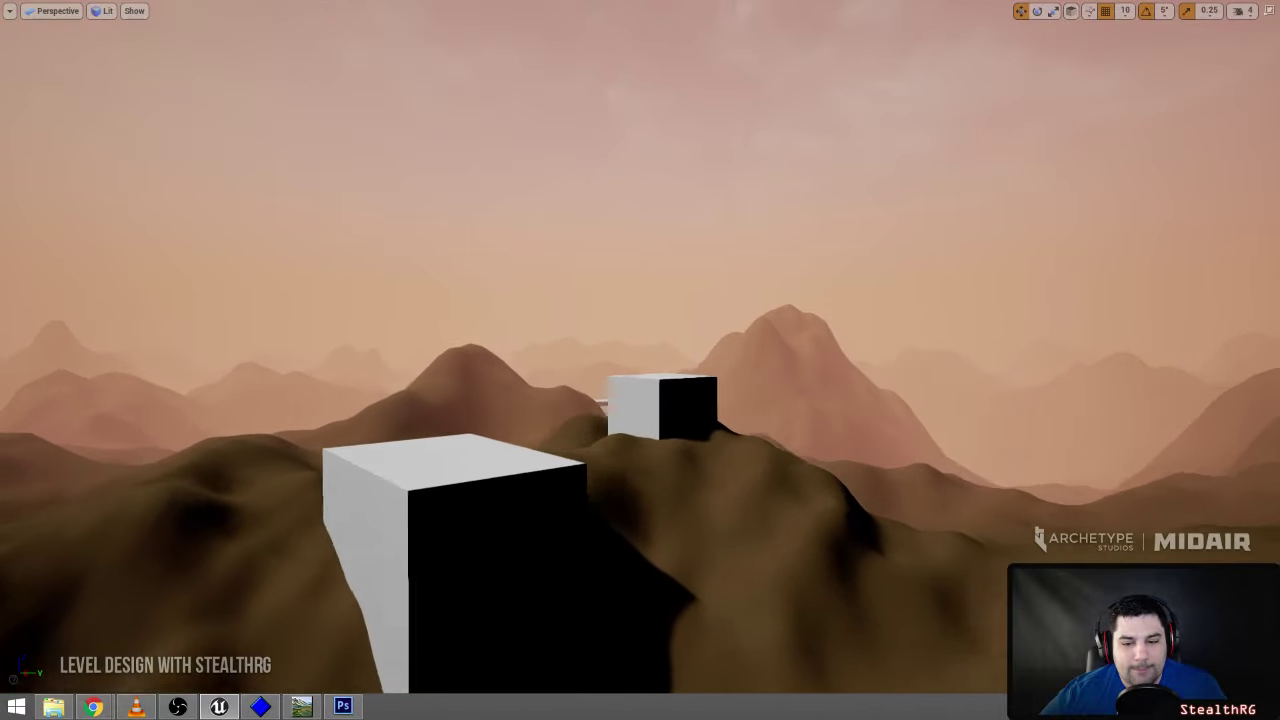
right_click_drag(640, 360, 440, 372)
key("d")
right_click_drag(640, 360, 430, 360)
key("d")
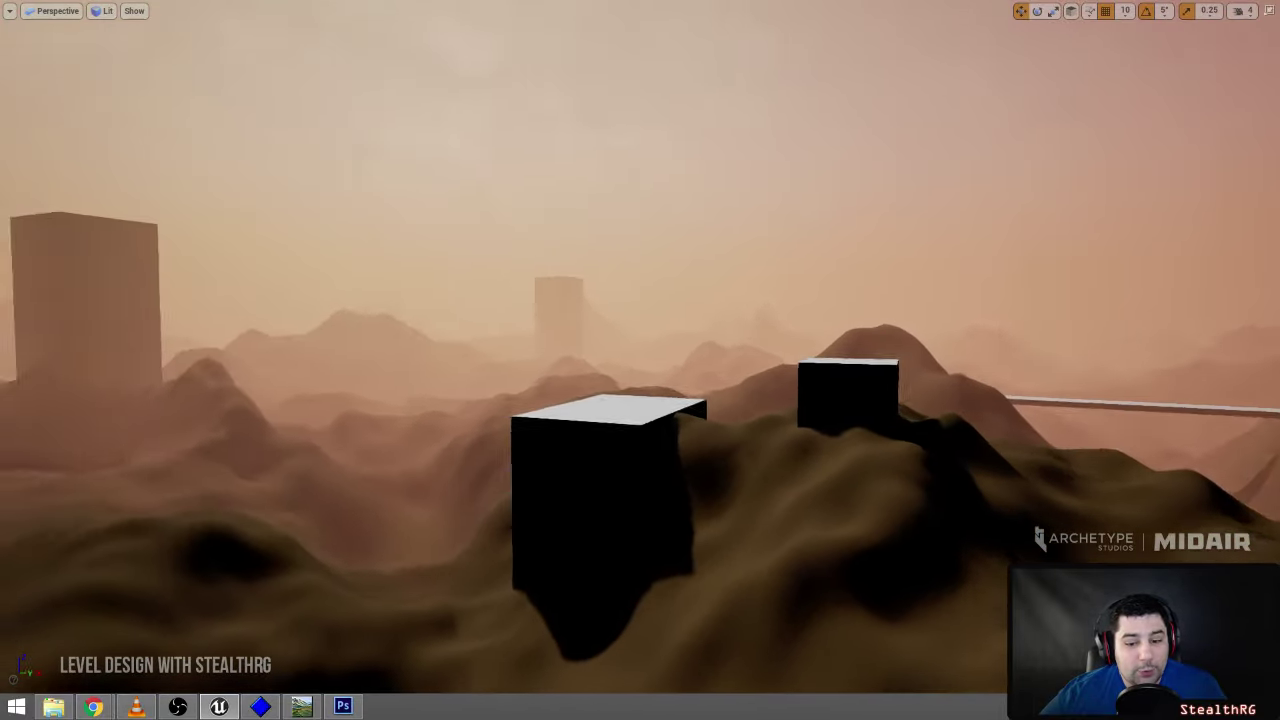
right_click_drag(640, 360, 460, 408)
key("d")
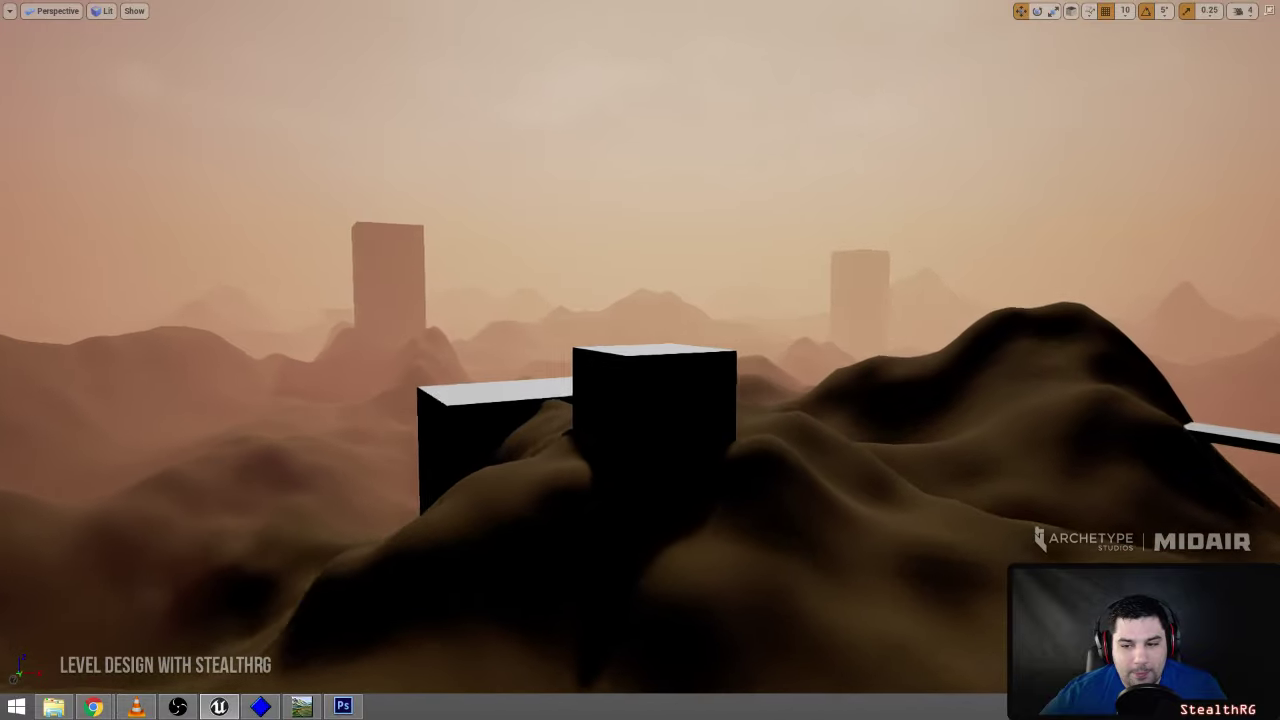
right_click_drag(640, 360, 430, 360)
key("d")
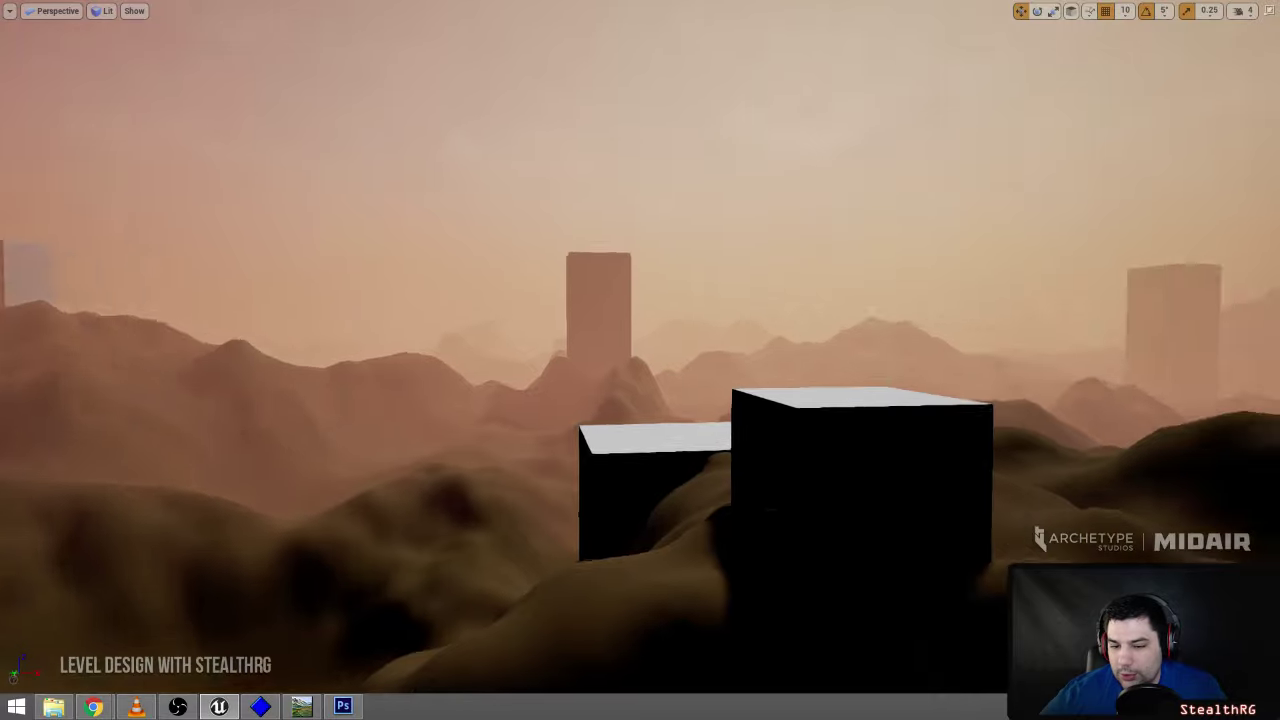
- Examine the near cube's exposed sides and the approach along the ridge toward the farther cube
key("a")
right_click_drag(640, 360, 850, 320)
key("a")
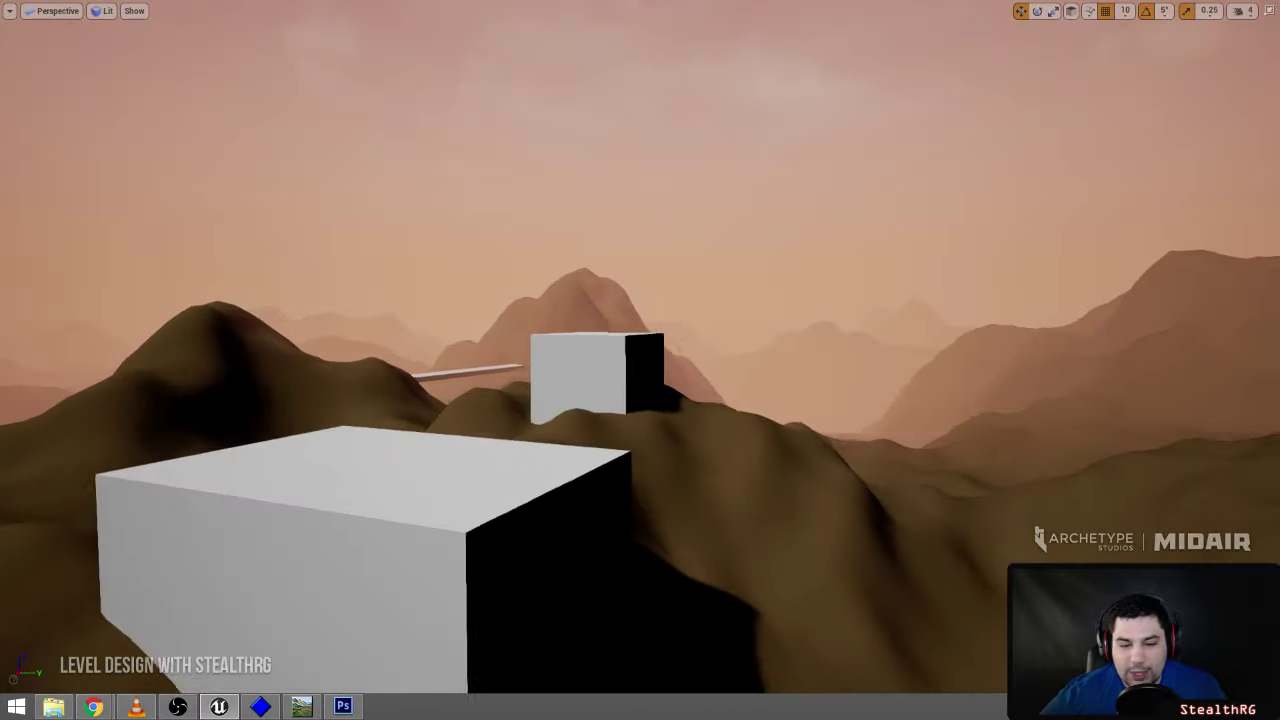
key("w")
right_click_drag(640, 360, 300, 372)
key("s")
key("w")
key("s")
right_click_drag(640, 360, 910, 388)
key("s")
key("w")
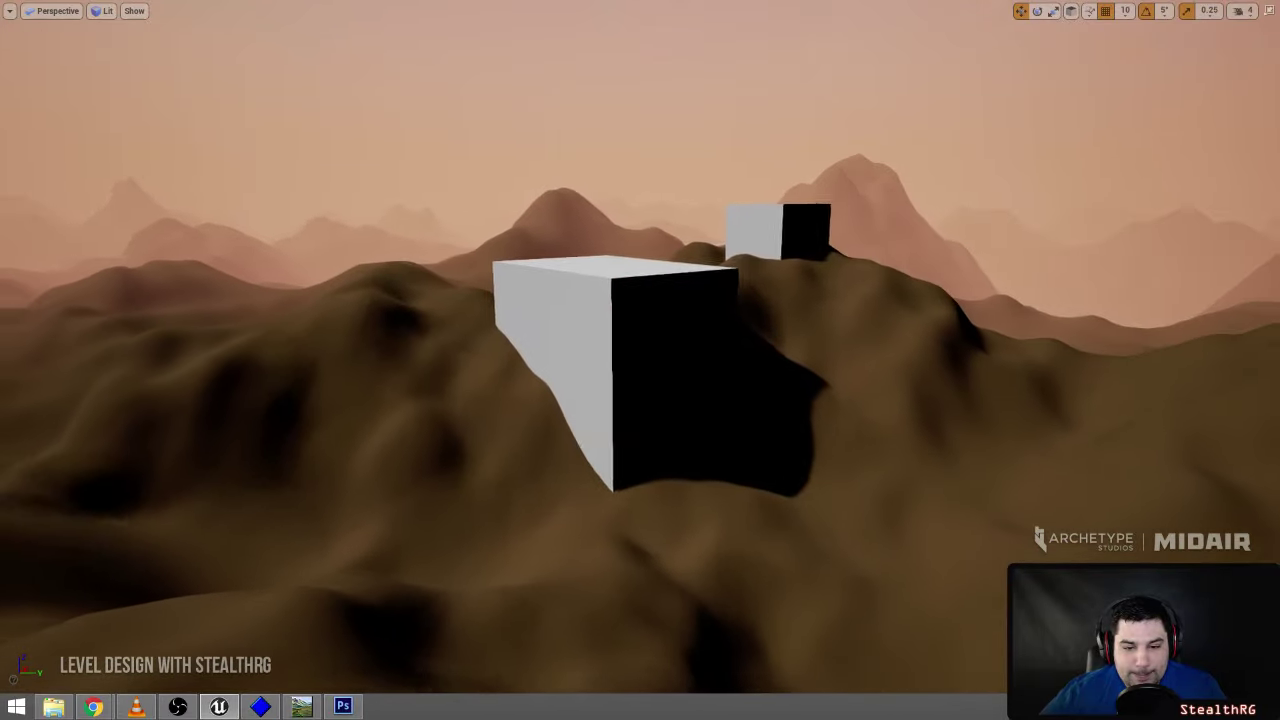
key("d")
right_click_drag(640, 360, 510, 326)
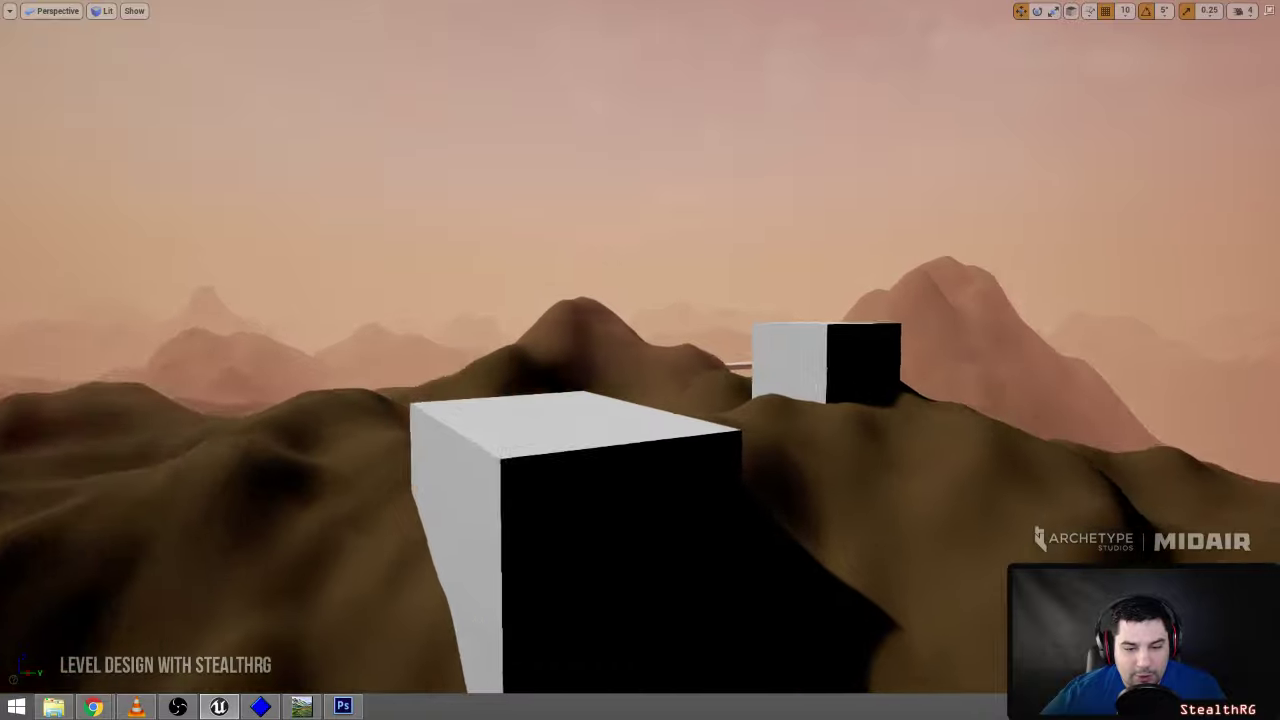
- Play-test jetting from the top of the near platform onto the farther cube, and end the session
right_click_drag(640, 360, 740, 392)
key("a")
key("s")
key("d")
right_click_drag(640, 360, 688, 354)
key("s")
key("a")
key("a")
key("w")
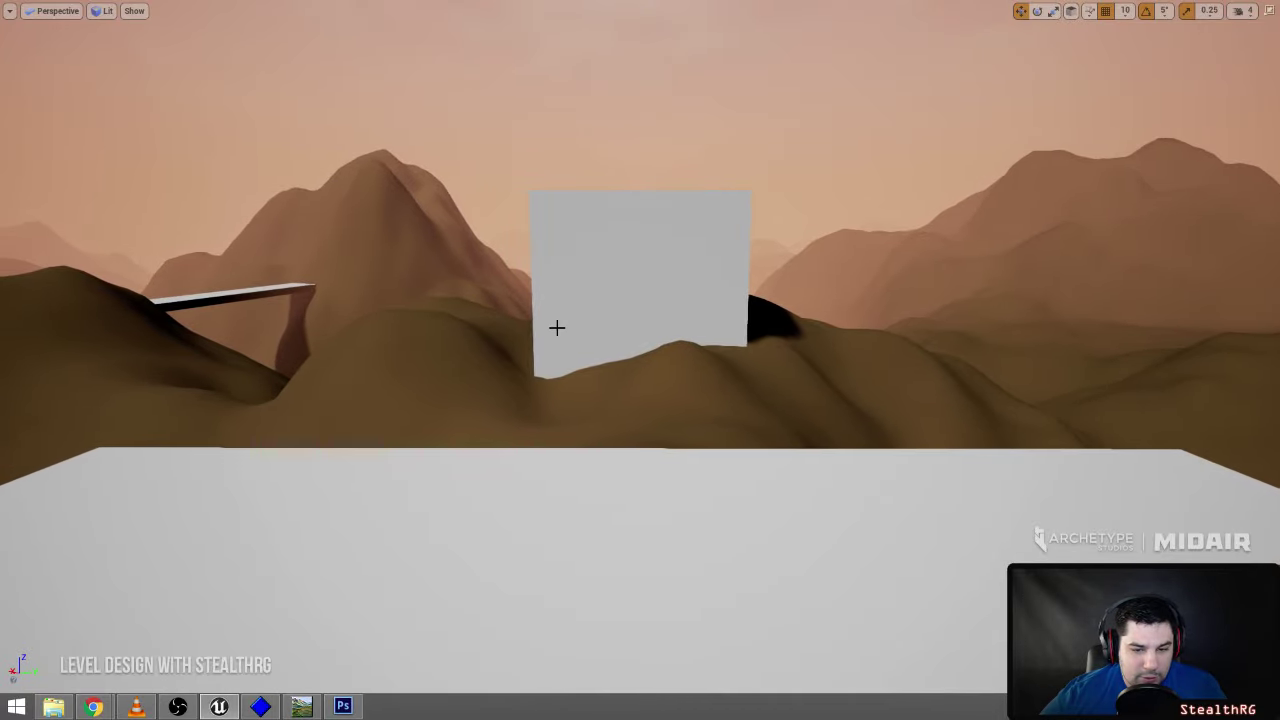
key("alt+p")
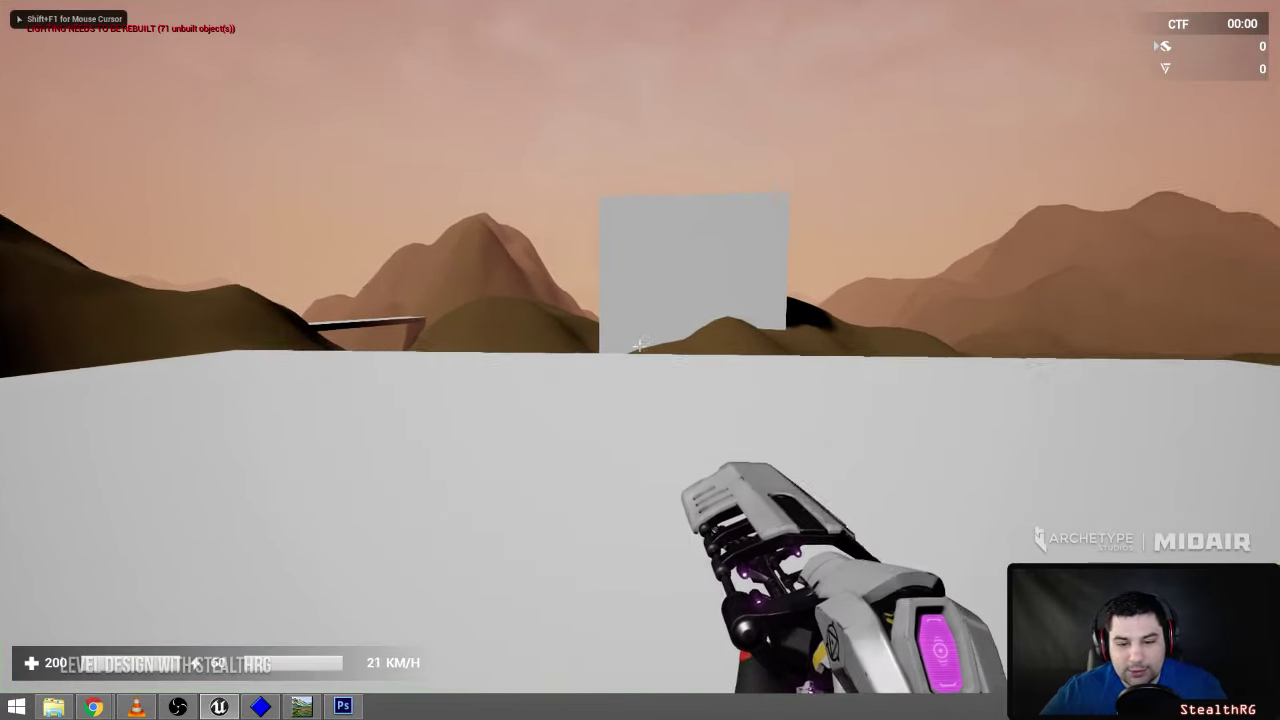
key("w")
right_click(640, 346)
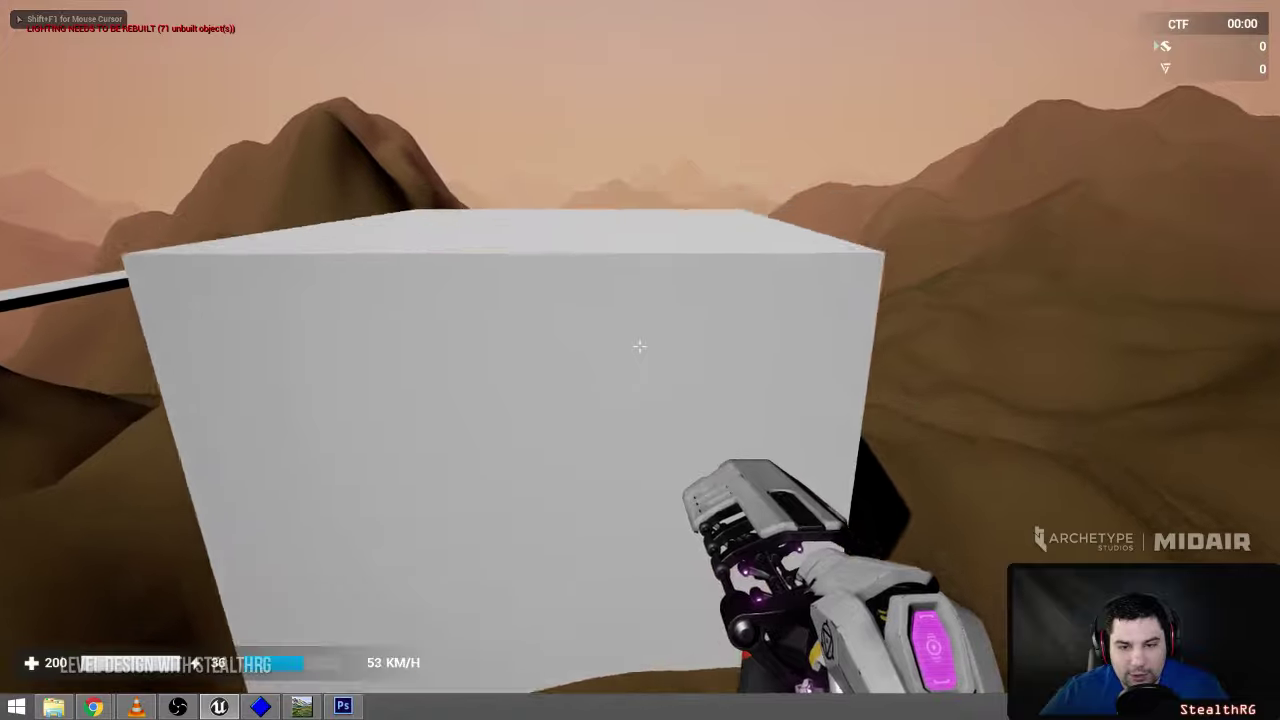
key("w")
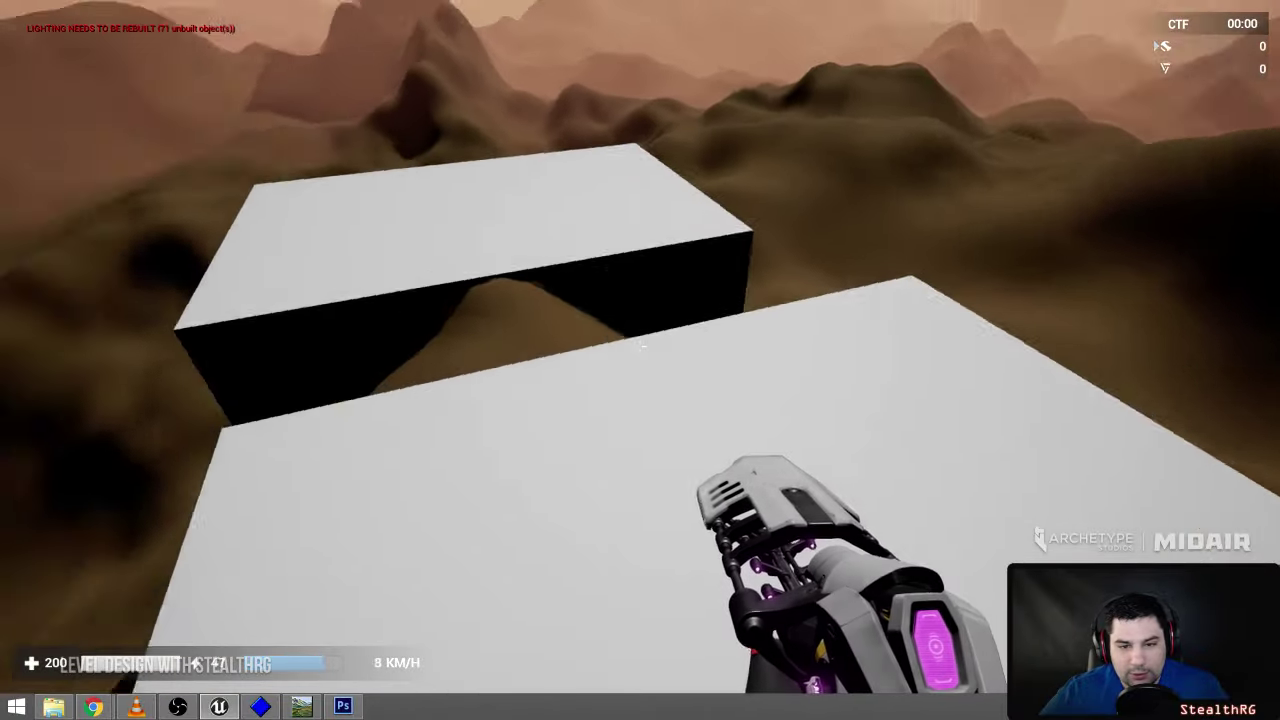
key("Escape")
- Narrow the farther cube platform on the ridge into a smaller tower-like block and check it against the larger platform
right_click_drag(77, 414, 15, 416)
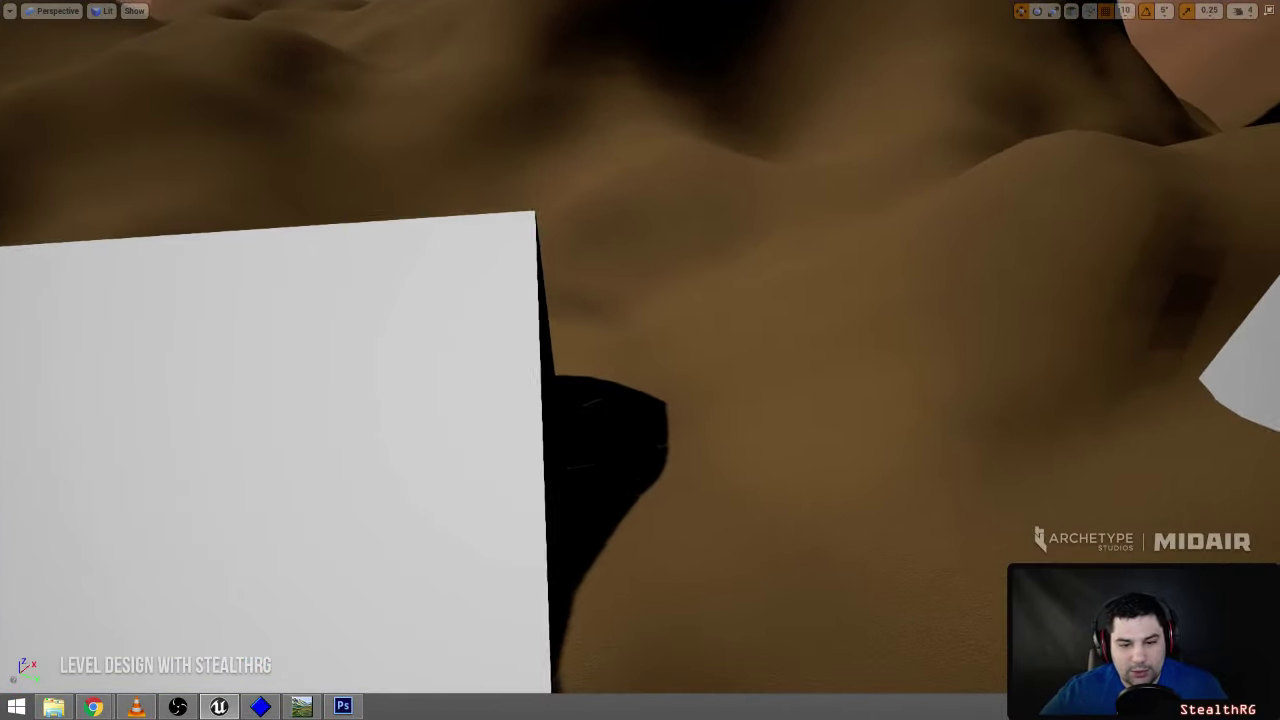
right_click_drag(557, 286, 725, 290)
left_click(557, 286)
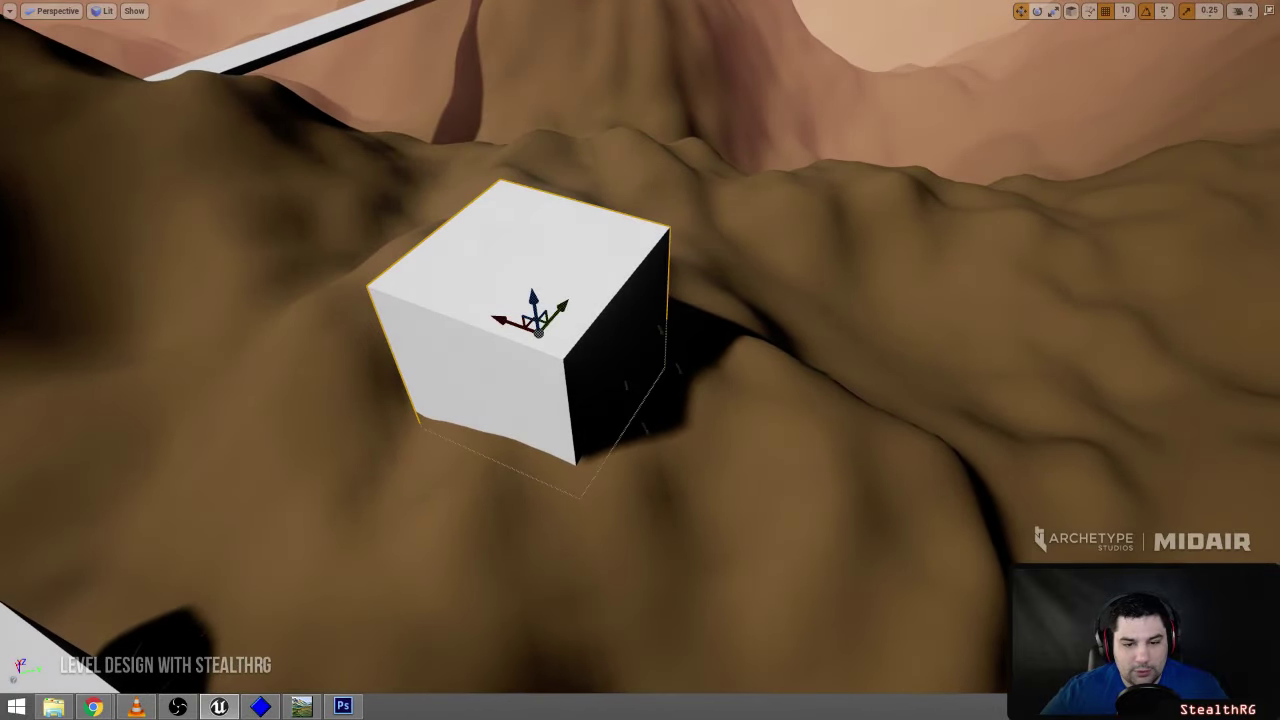
right_click_drag(597, 369, 720, 362)
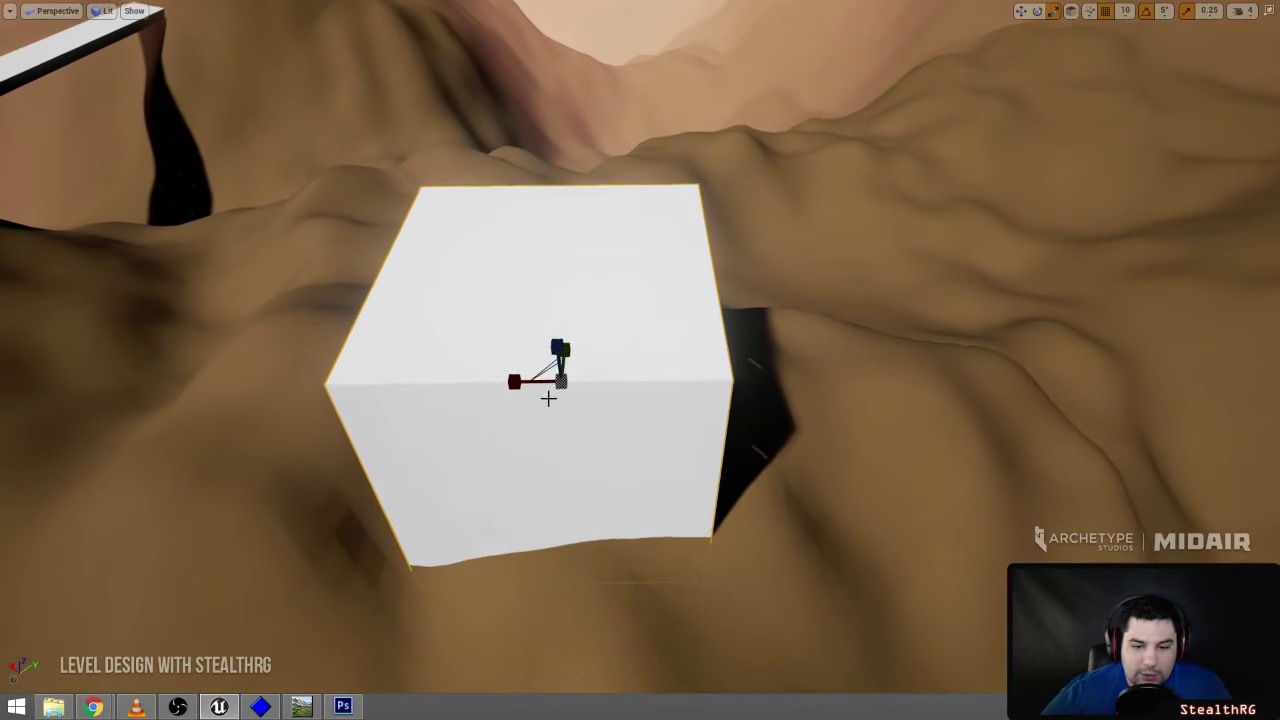
left_click_drag(560, 381, 505, 398)
right_click_drag(628, 374, 628, 374)
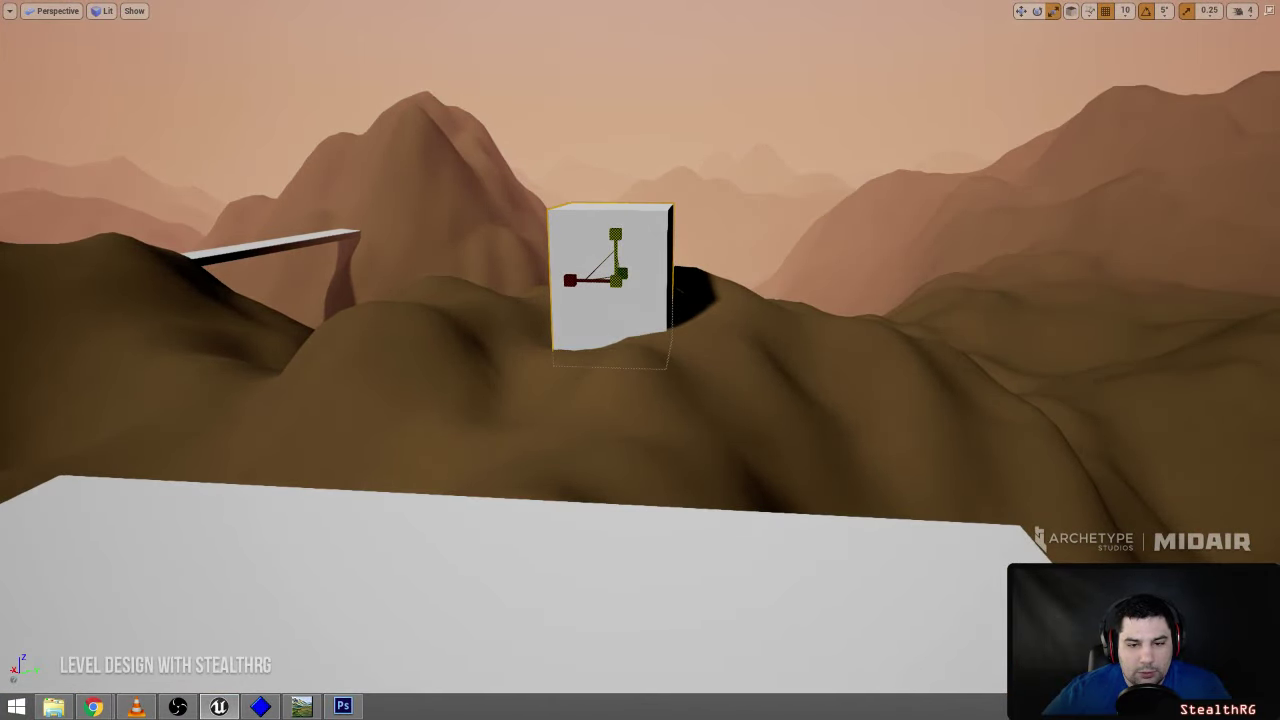
right_click_drag(658, 263, 610, 265)
left_click(666, 166)
right_click_drag(666, 166, 300, 110)
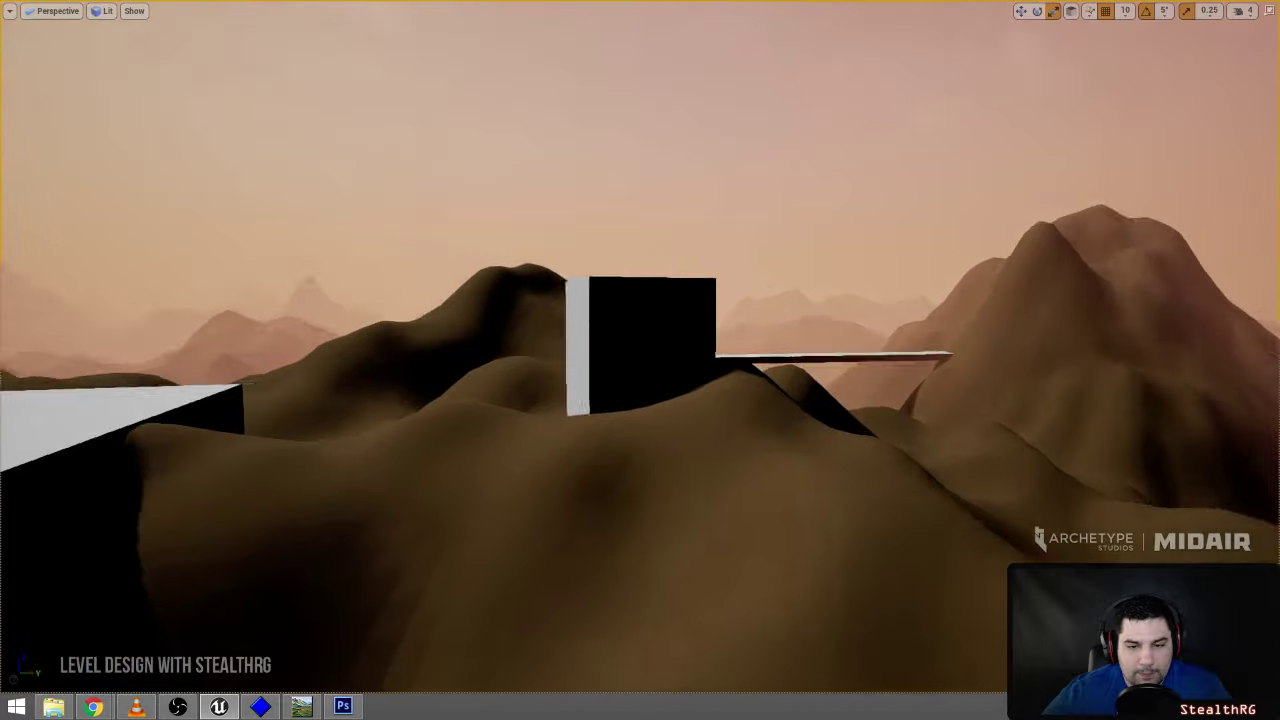
right_click_drag(640, 360, 465, 510)
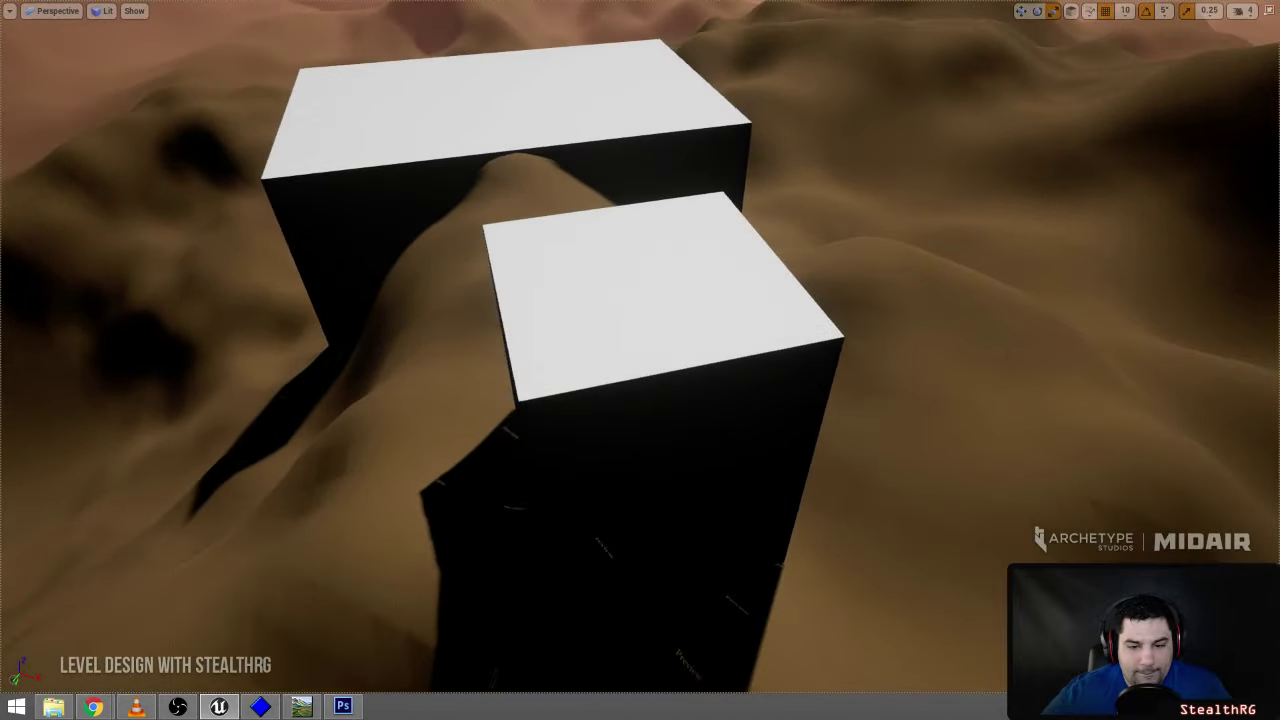
- Duplicate the tower block, then widen and flatten the copy into a thin slab surrounding it
right_click_drag(776, 343, 776, 343)
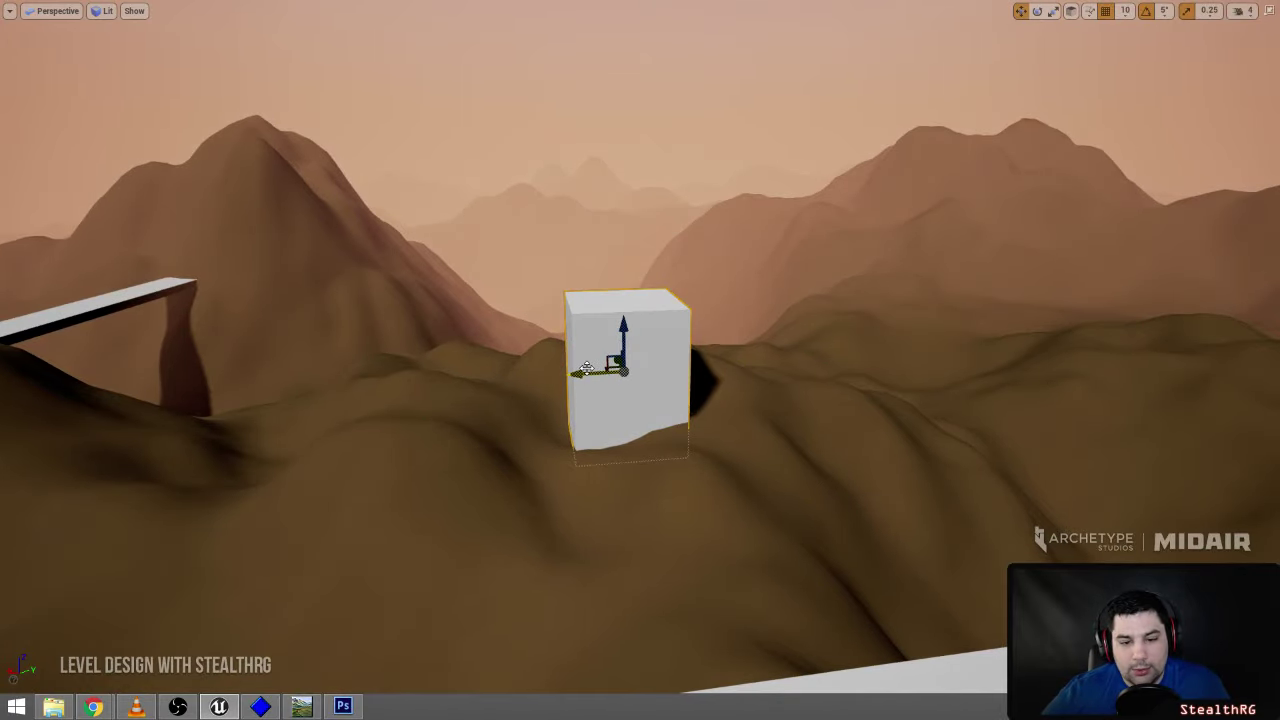
key("e")
right_click(620, 308)
right_click_drag(620, 308, 560, 345)
key("r")
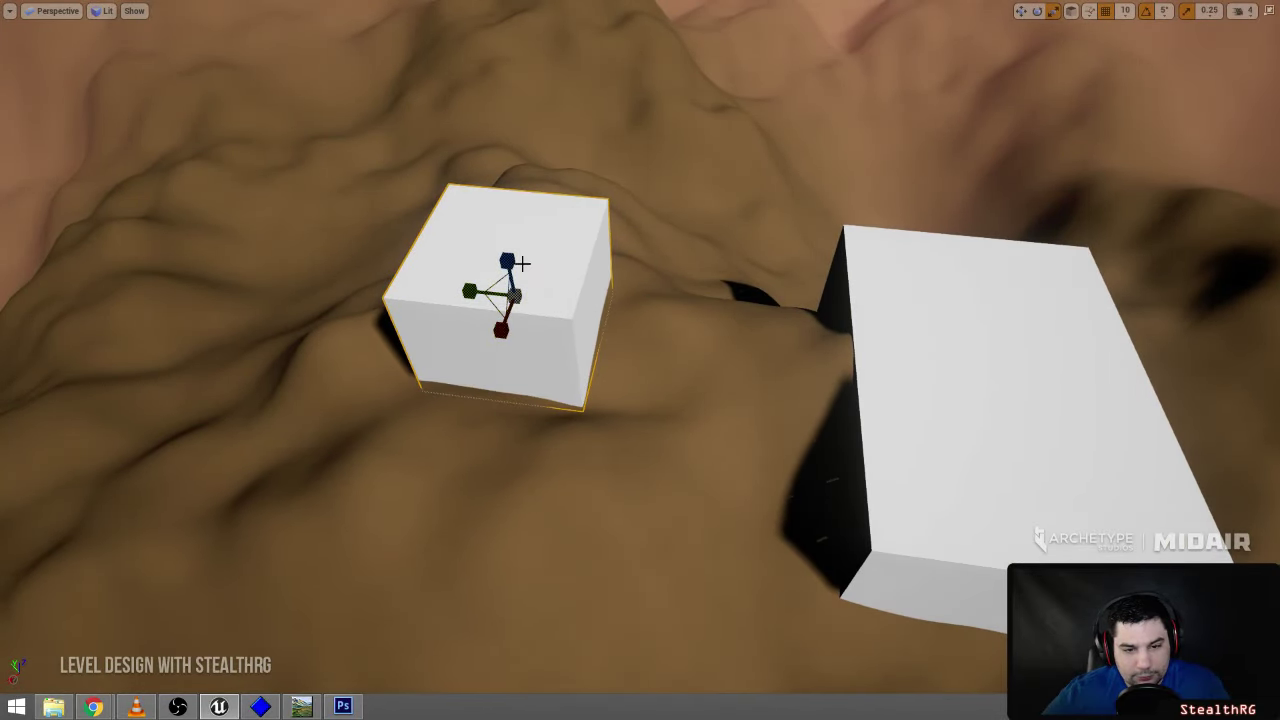
left_click_drag(521, 263, 521, 285)
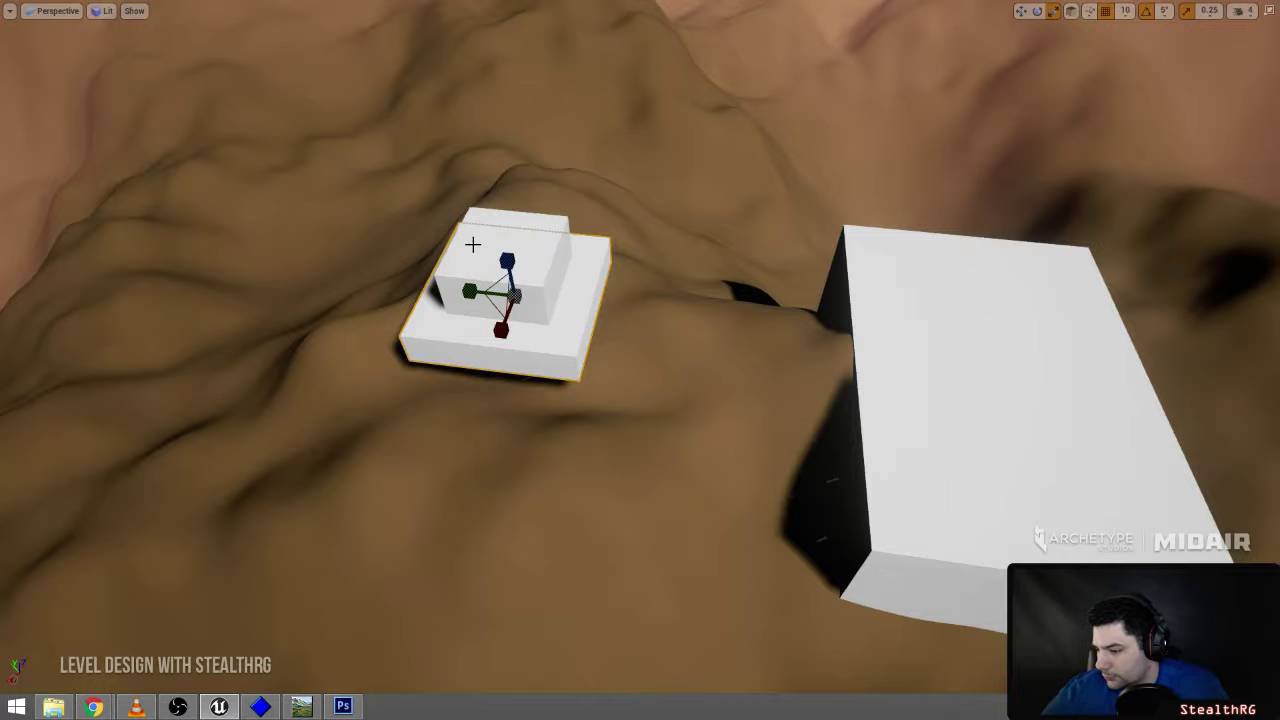
mouse_move(473, 244)
right_mouse_down()
mouse_move(420, 285)
mouse_move(465, 185)
mouse_move(472, 244)
right_mouse_up()
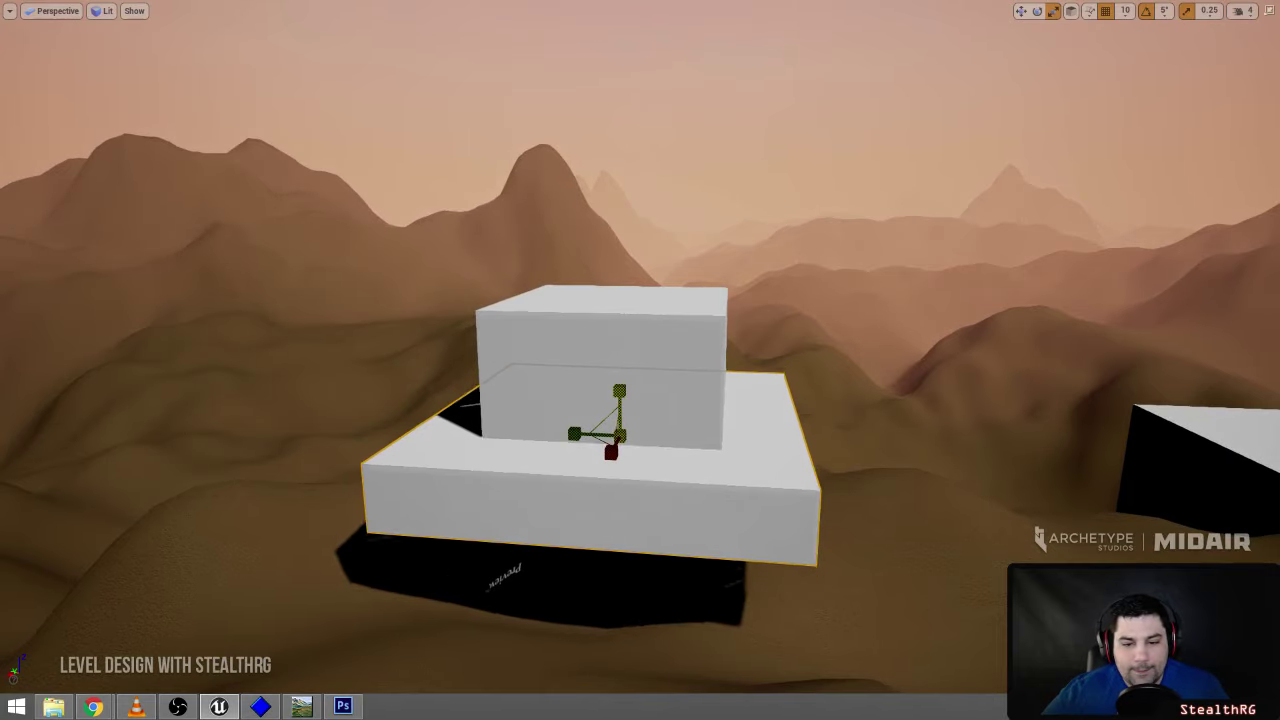
left_click_drag(619, 391, 619, 412)
- Raise the slab up the tower to form an overhanging rim just below its top
left_click_drag(628, 368, 634, 311)
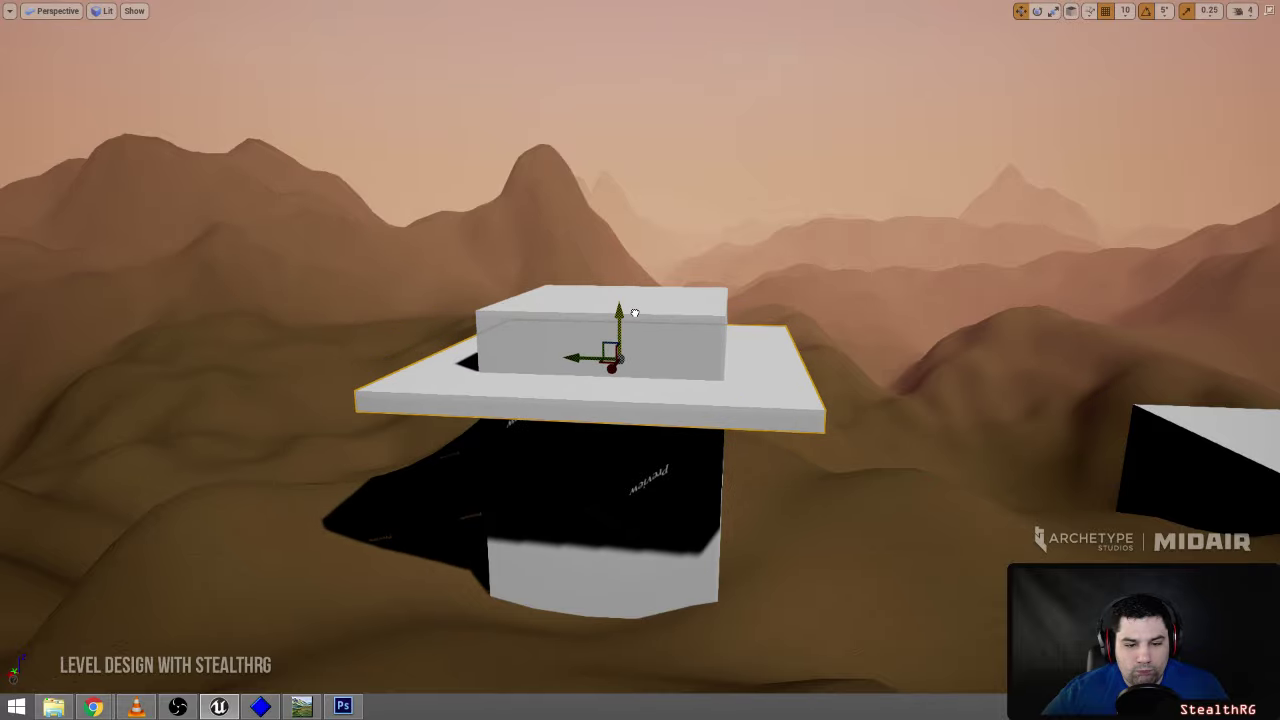
key("d")
right_click_drag(634, 311, 445, 325)
key("w")
key("s")
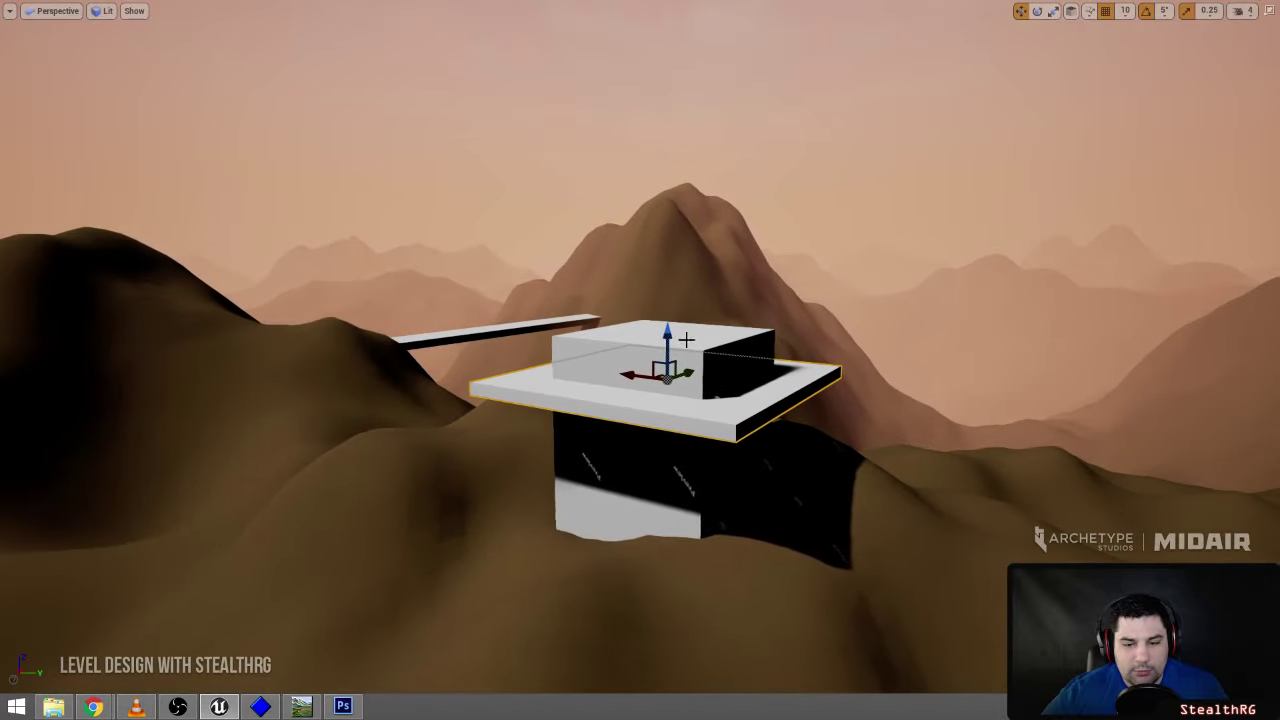
left_click_drag(668, 338, 668, 313)
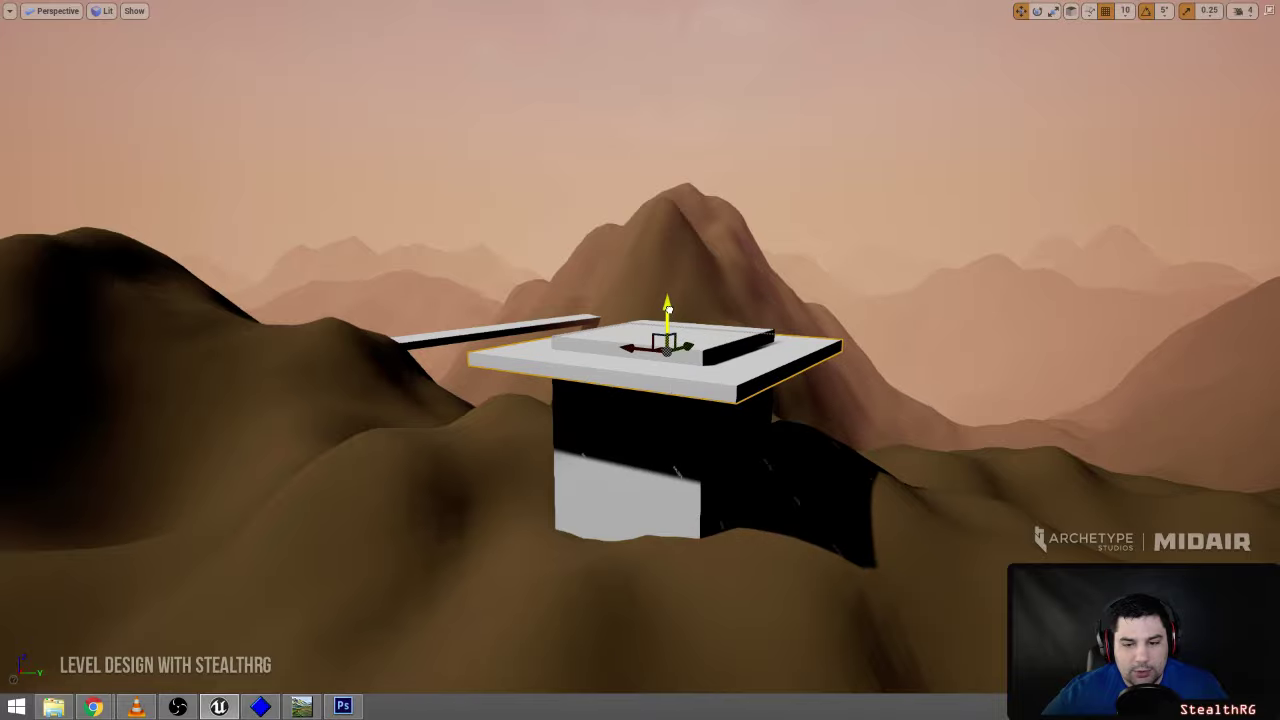
- Adjust the rim slab's footprint around the tower top and check the overhang from above and from the side
right_click_drag(670, 305, 670, 305)
key("w")
right_click_drag(663, 352, 666, 331)
key("d")
key("e")
key("r")
left_click_drag(635, 298, 613, 284)
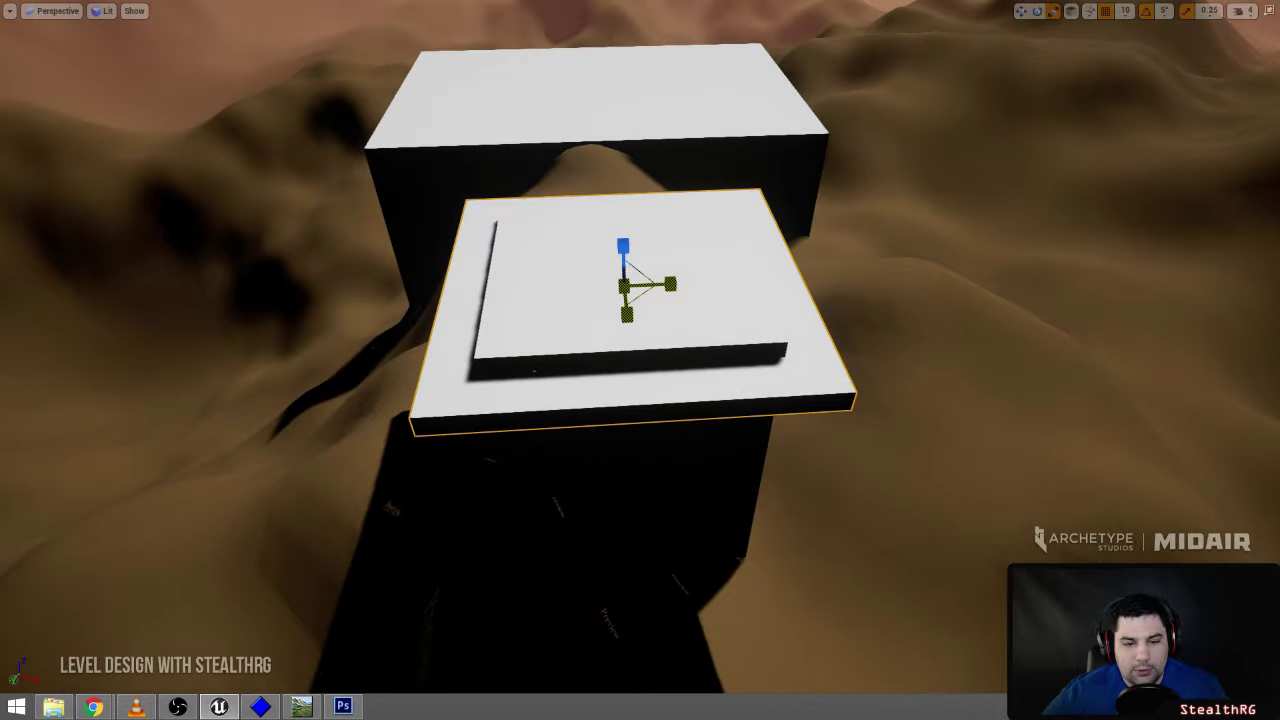
key("a")
right_click_drag(613, 284, 690, 318)
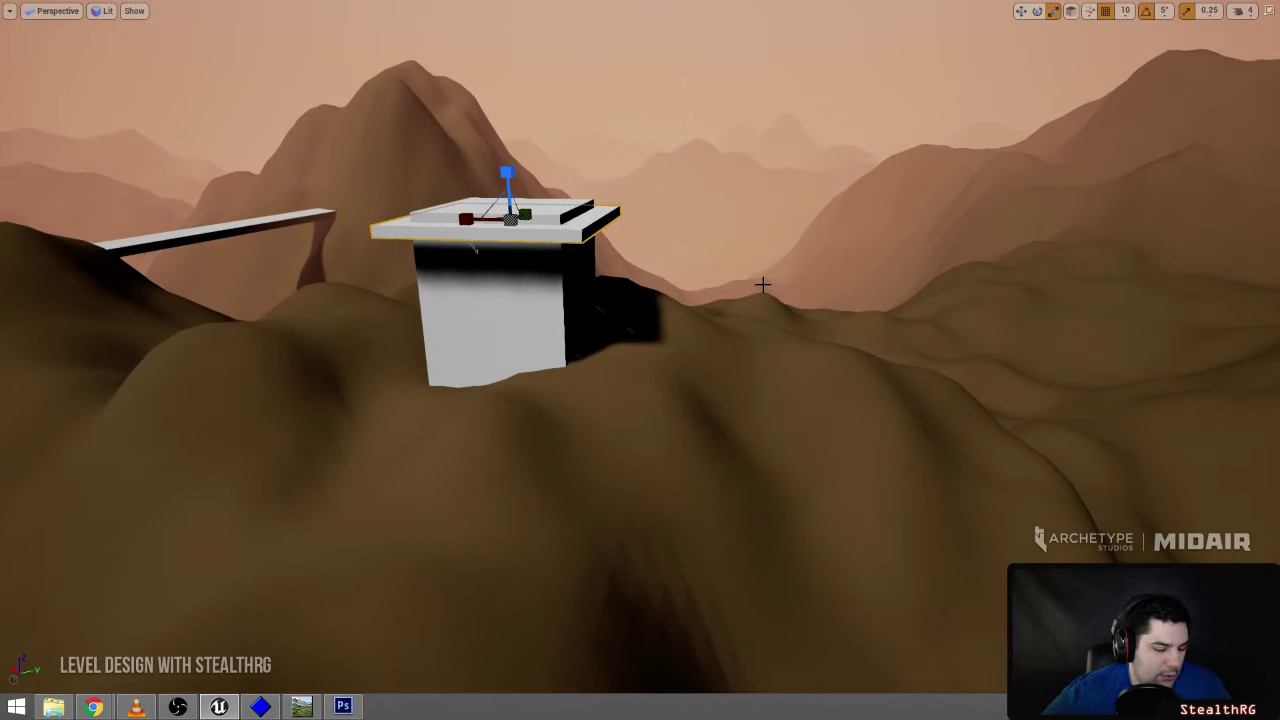
- Place a copy of the rim slab on the hill beside the tower and reshape it into a small upright block
left_click_drag(497, 212, 745, 305, "alt")
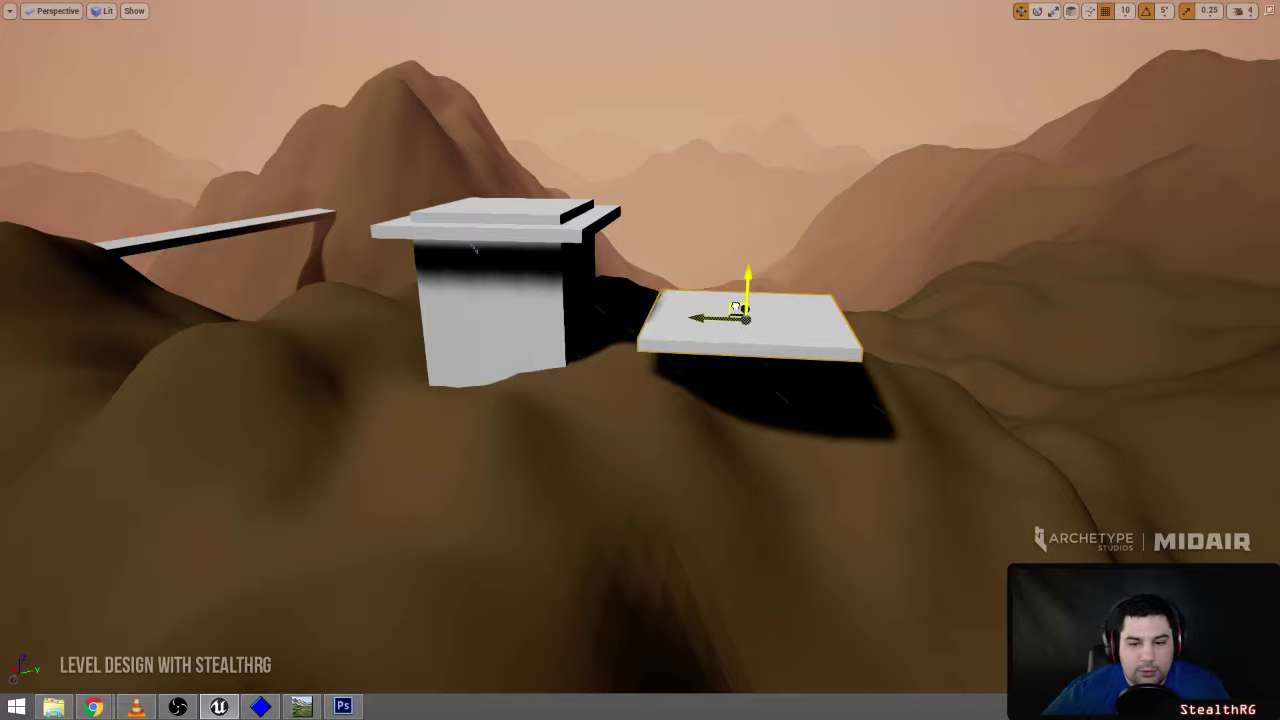
key("e")
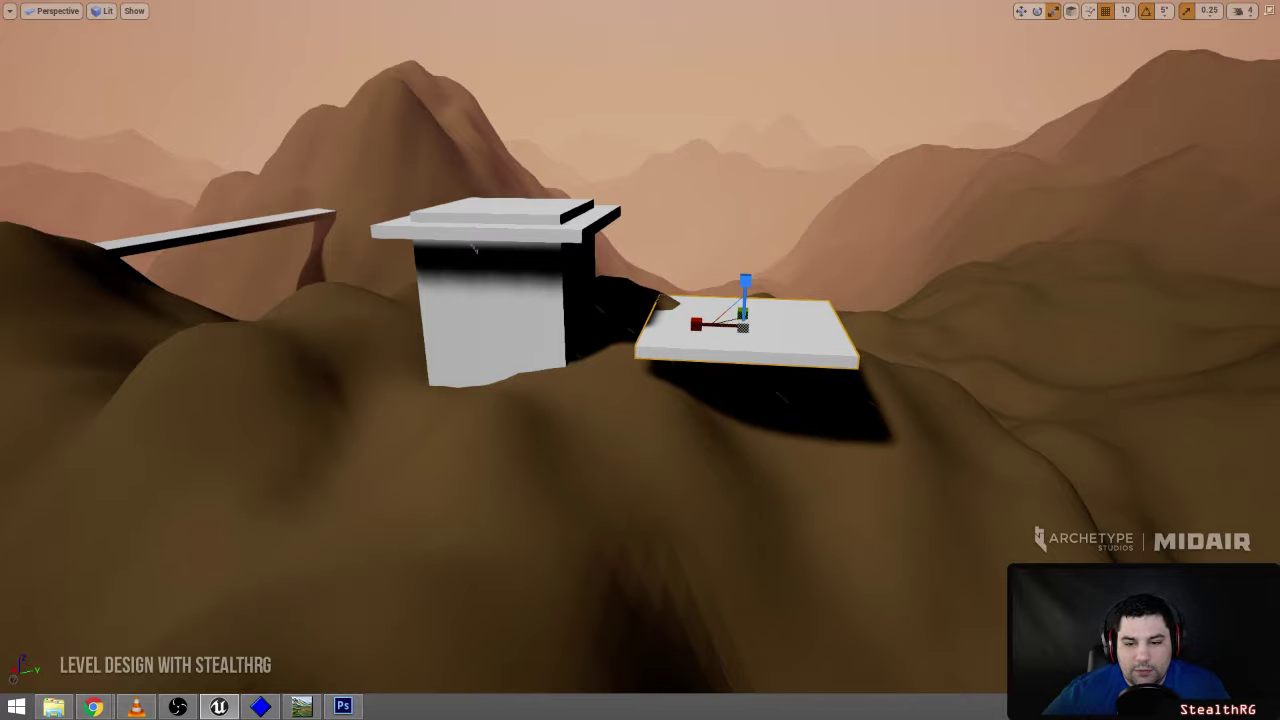
right_click_drag(797, 314, 797, 314)
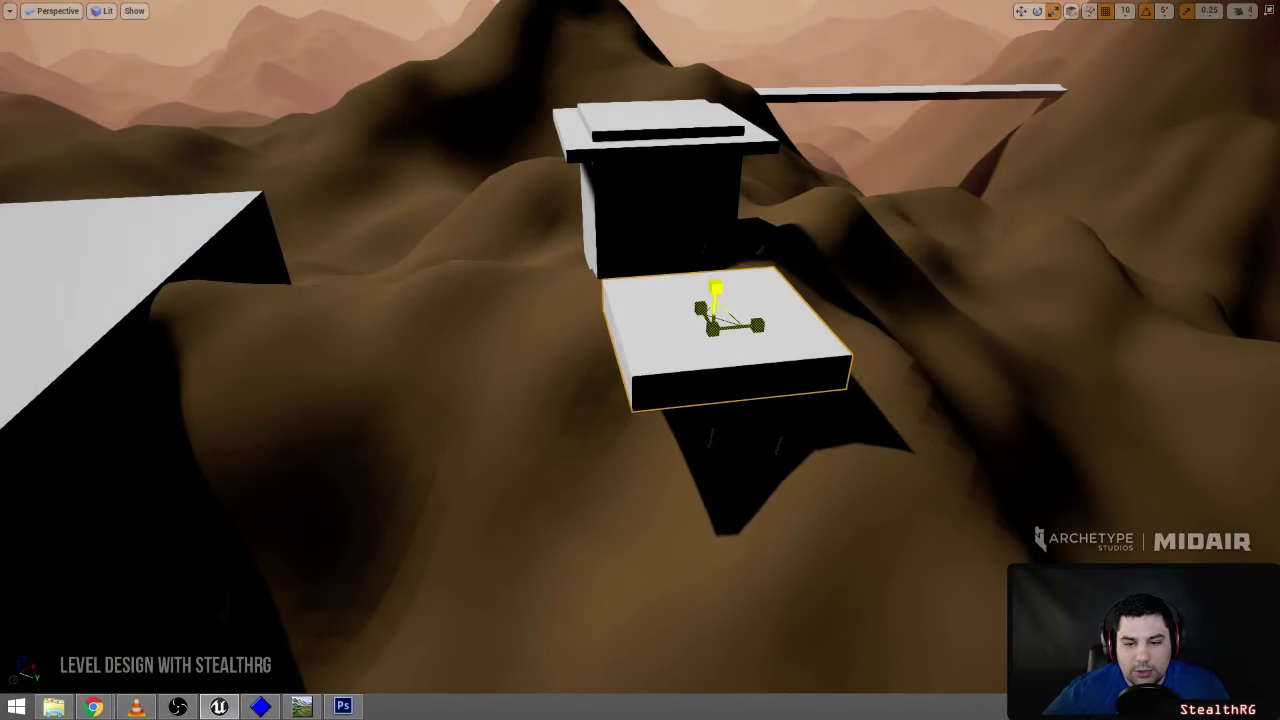
left_click_drag(716, 290, 716, 262)
right_click_drag(831, 320, 831, 320)
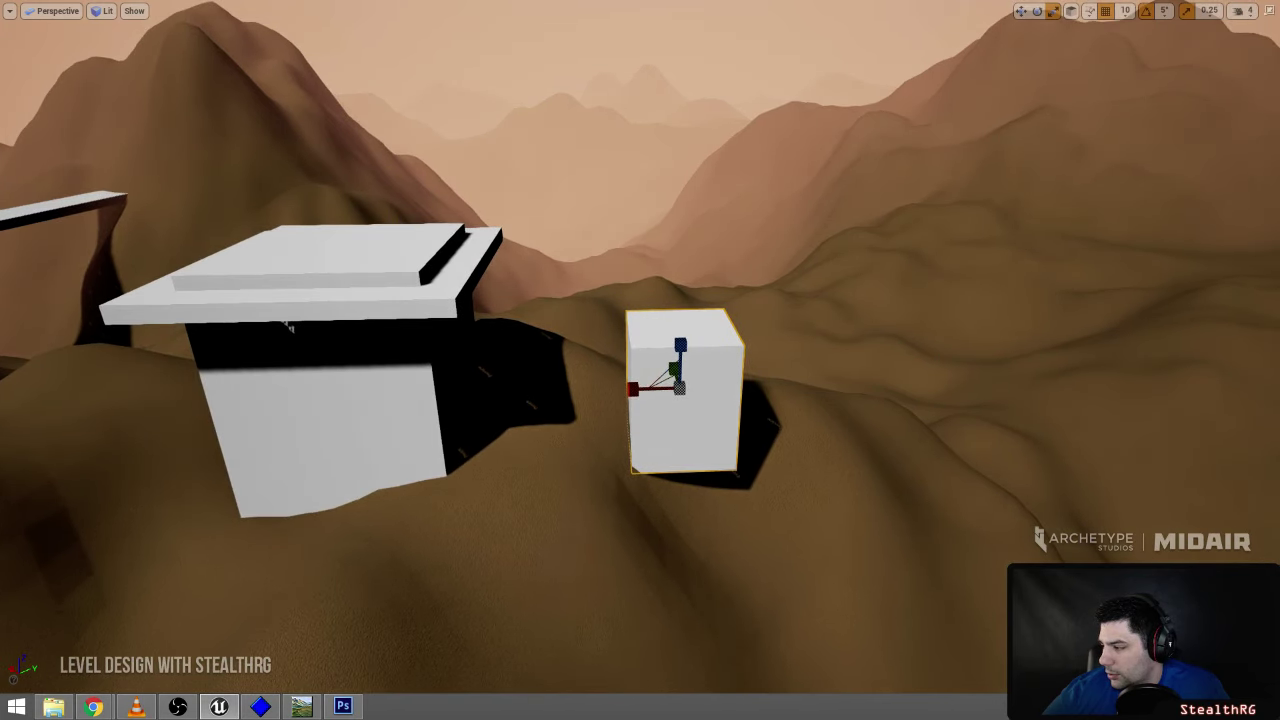
right_click_drag(831, 320, 836, 294)
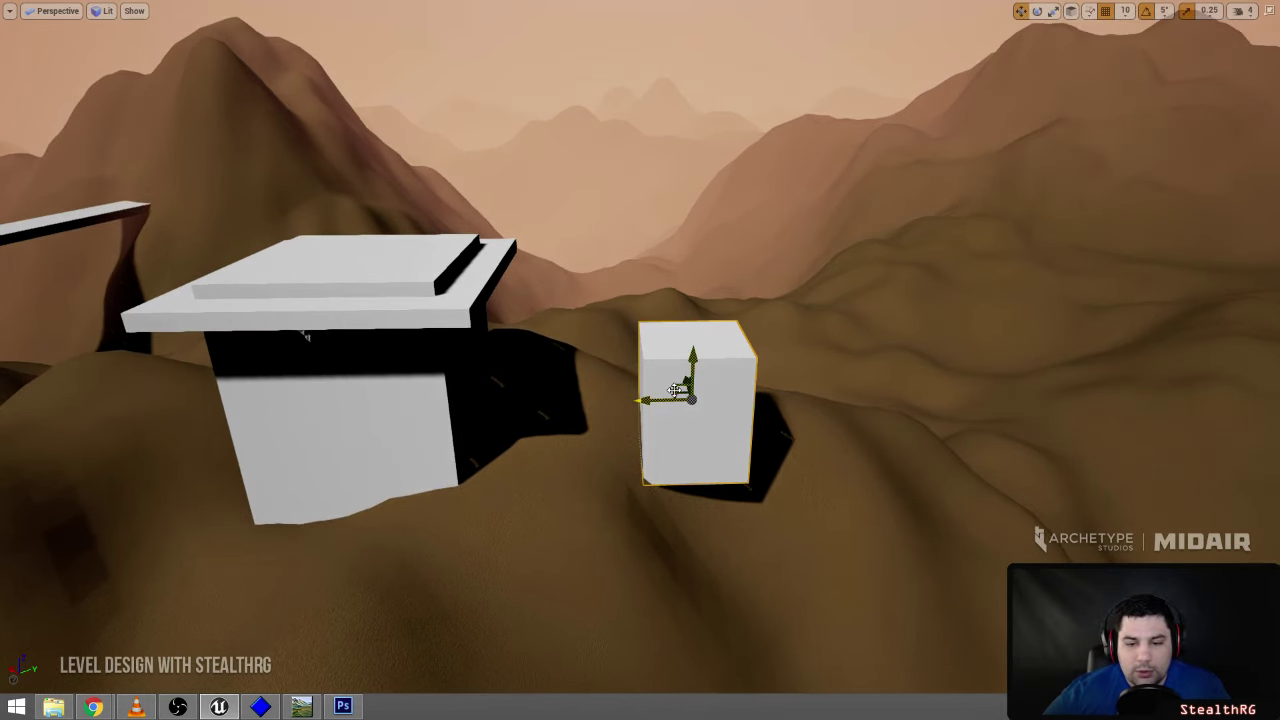
- Sink the small block into the slope beside the tower and rotate it about its vertical axis
left_click_drag(676, 390, 626, 446)
left_click_drag(738, 395, 433, 414, "alt")
right_click_drag(433, 414, 433, 414)
key("e")
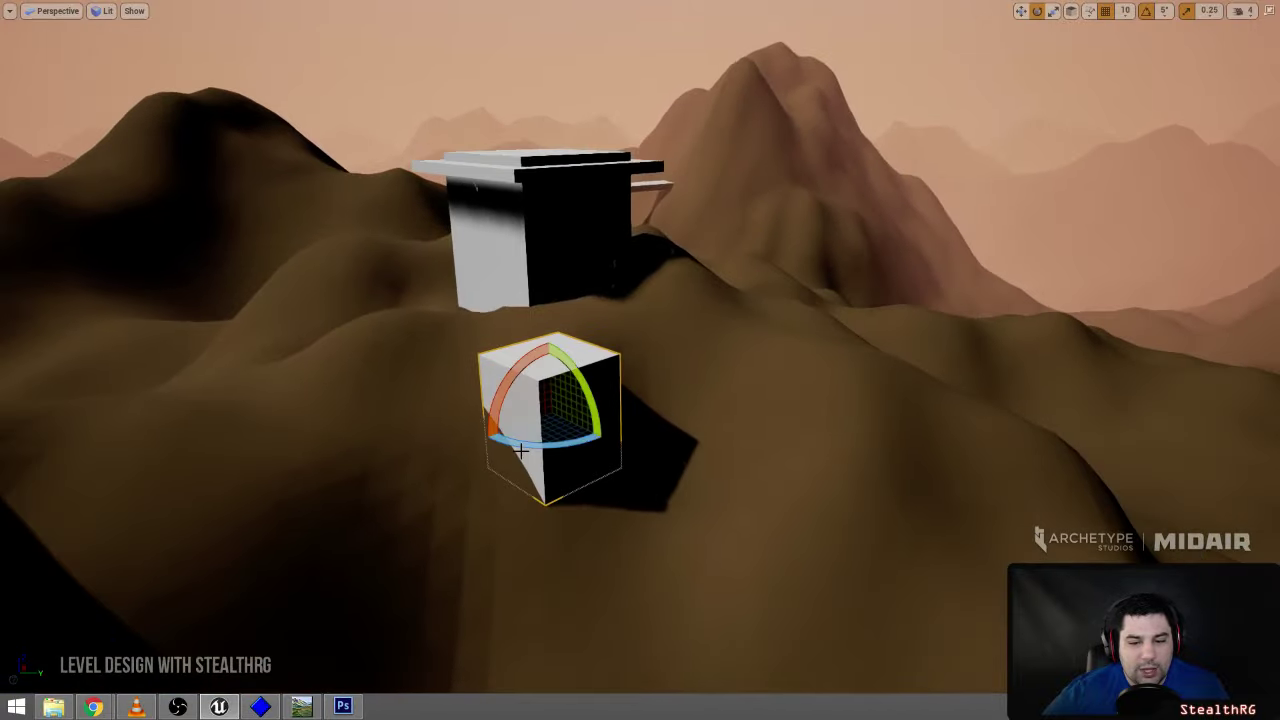
left_click_drag(549, 443, 498, 446)
right_click_drag(498, 446, 530, 446)
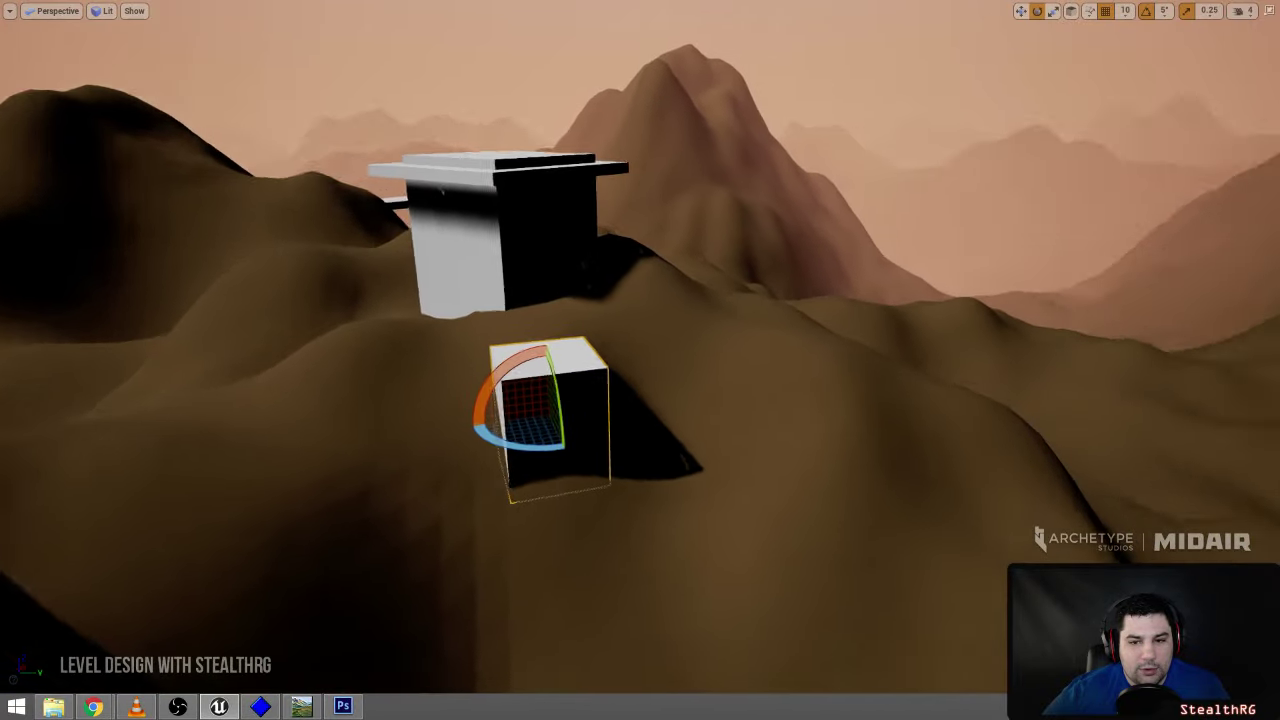
right_click_drag(641, 406, 641, 406)
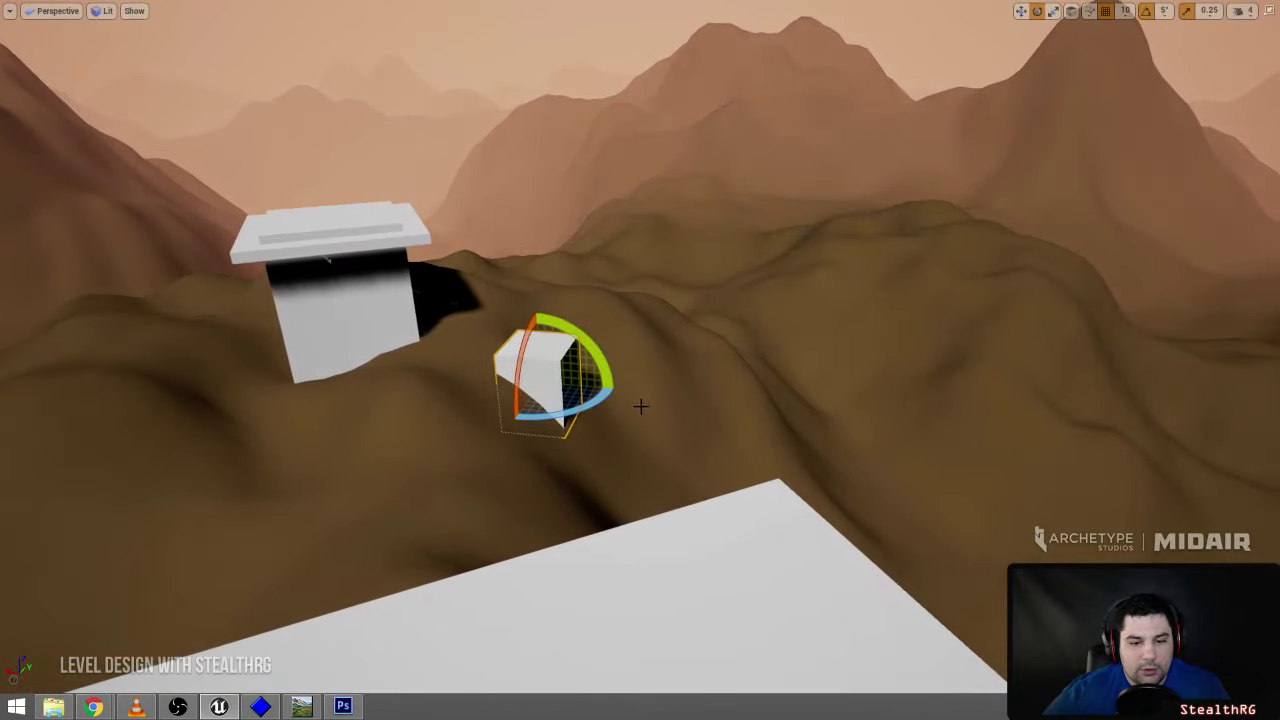
- Place a copy of the small block on the distant mountain and raise it out of the ground at the peak
right_click_drag(652, 352, 660, 358)
left_click_drag(660, 357, 651, 337, "alt")
key("e")
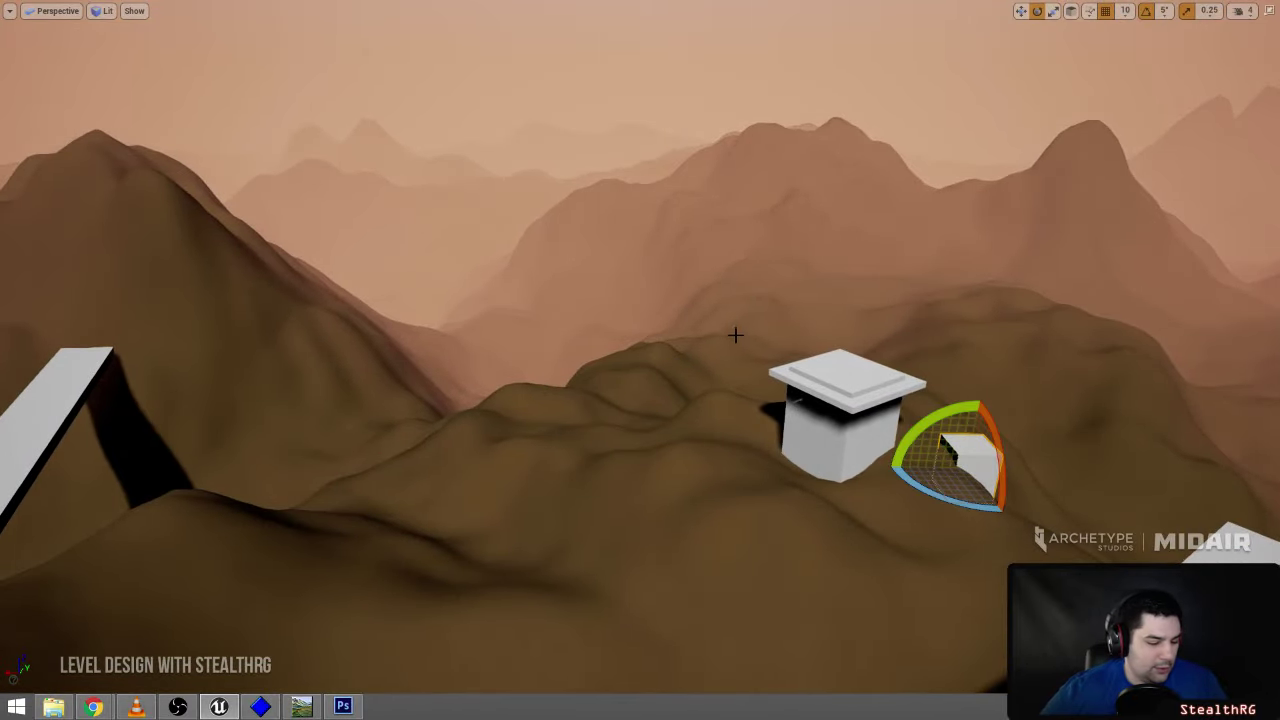
key("r")
right_click_drag(772, 331, 772, 331)
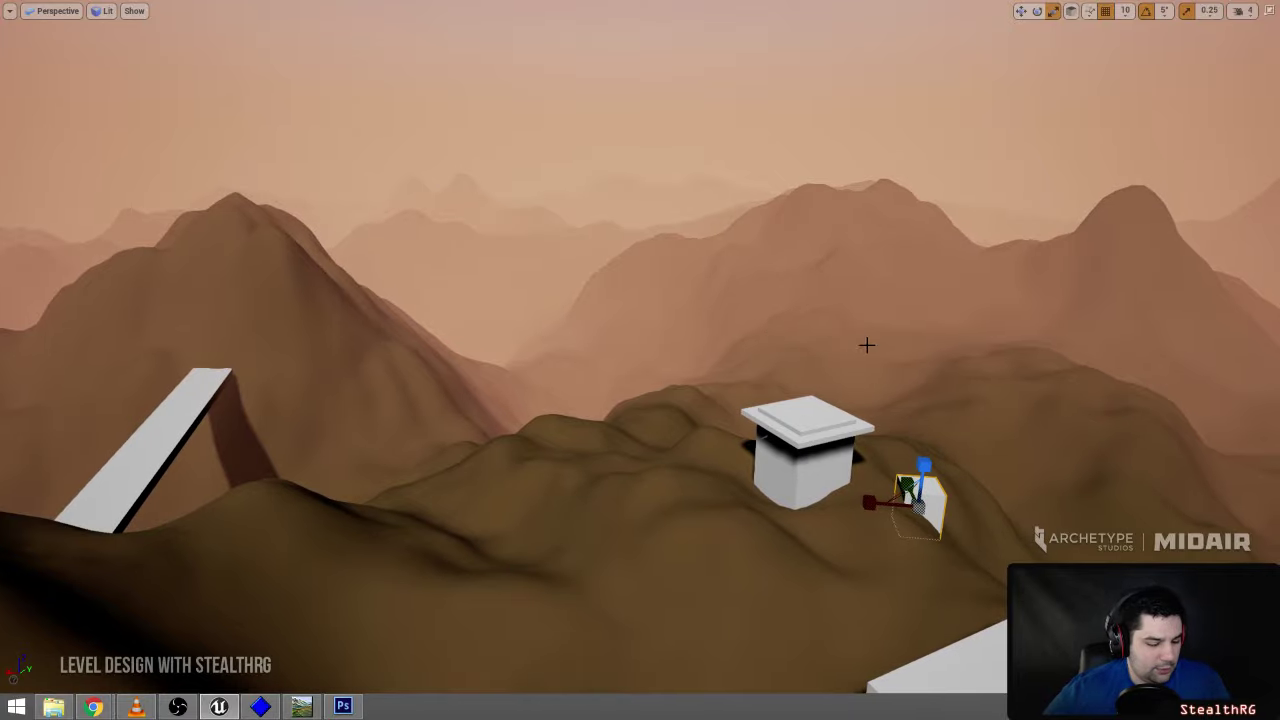
left_click_drag(907, 493, 203, 256, "alt")
right_click_drag(203, 256, 203, 256)
key("f")
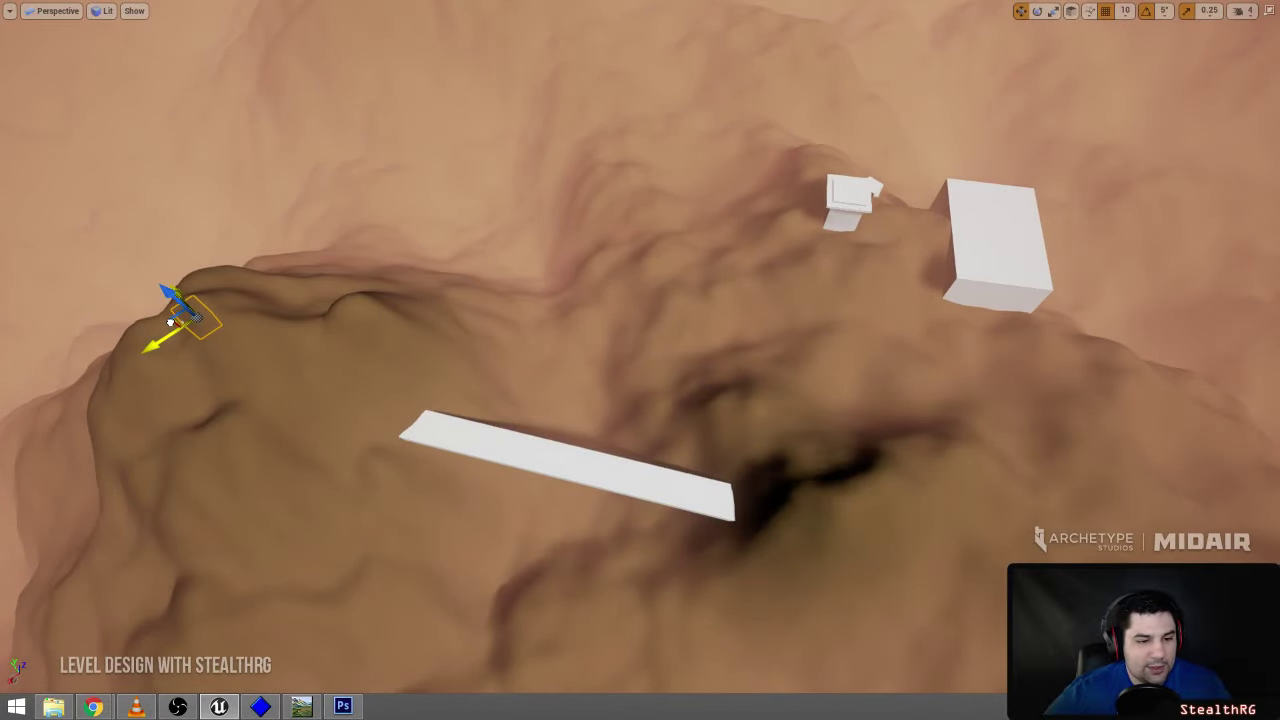
right_click_drag(181, 328, 455, 243)
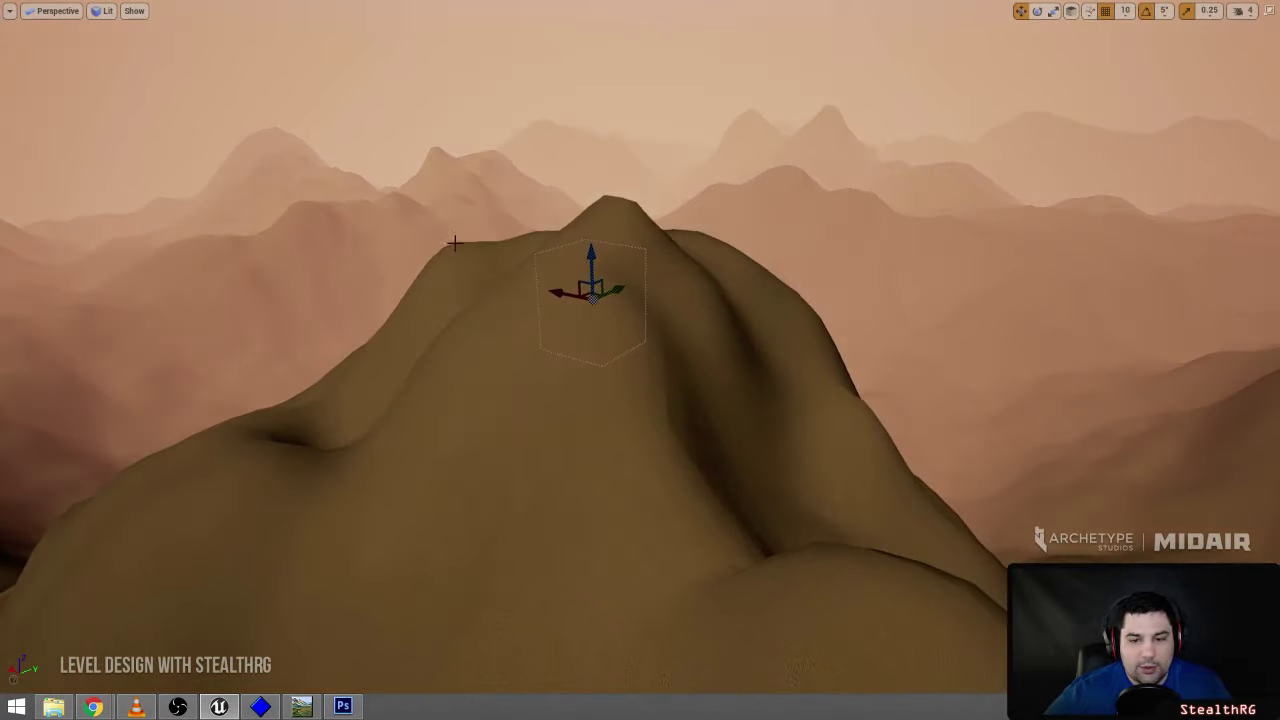
left_click_drag(592, 255, 592, 170)
- Widen and lower the block on the mountain peak into a squat base
key("e")
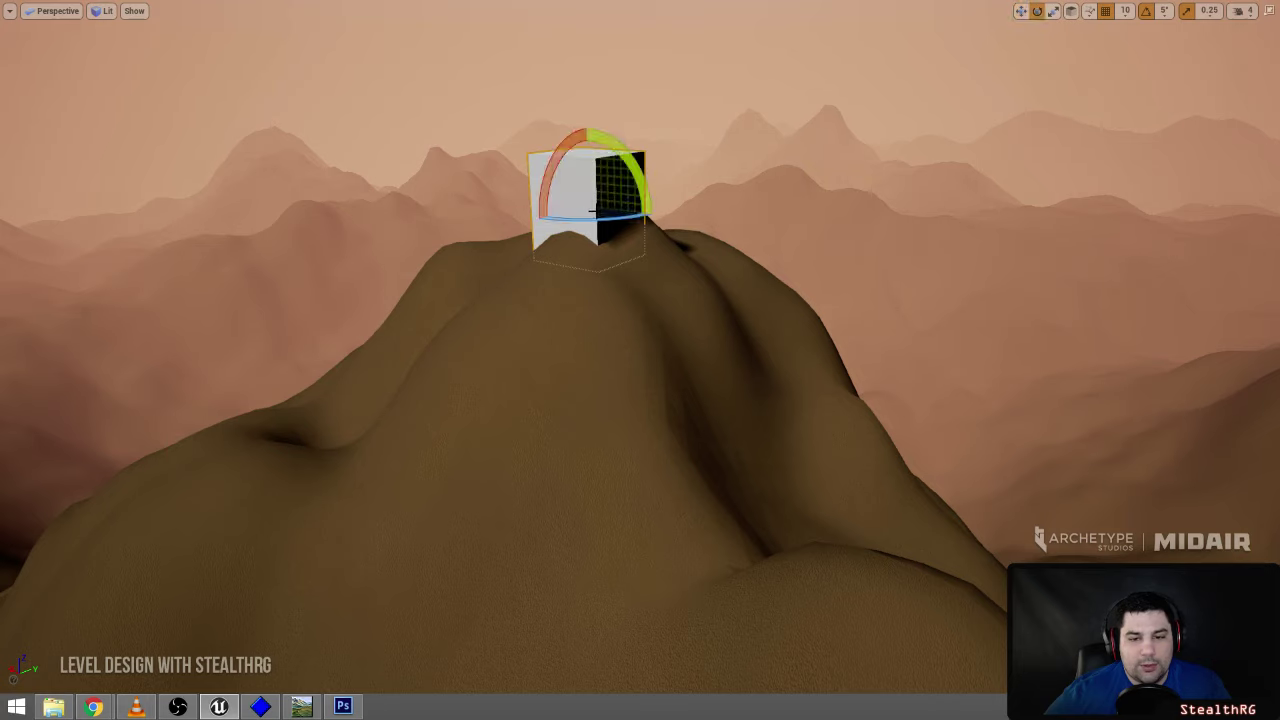
key("r")
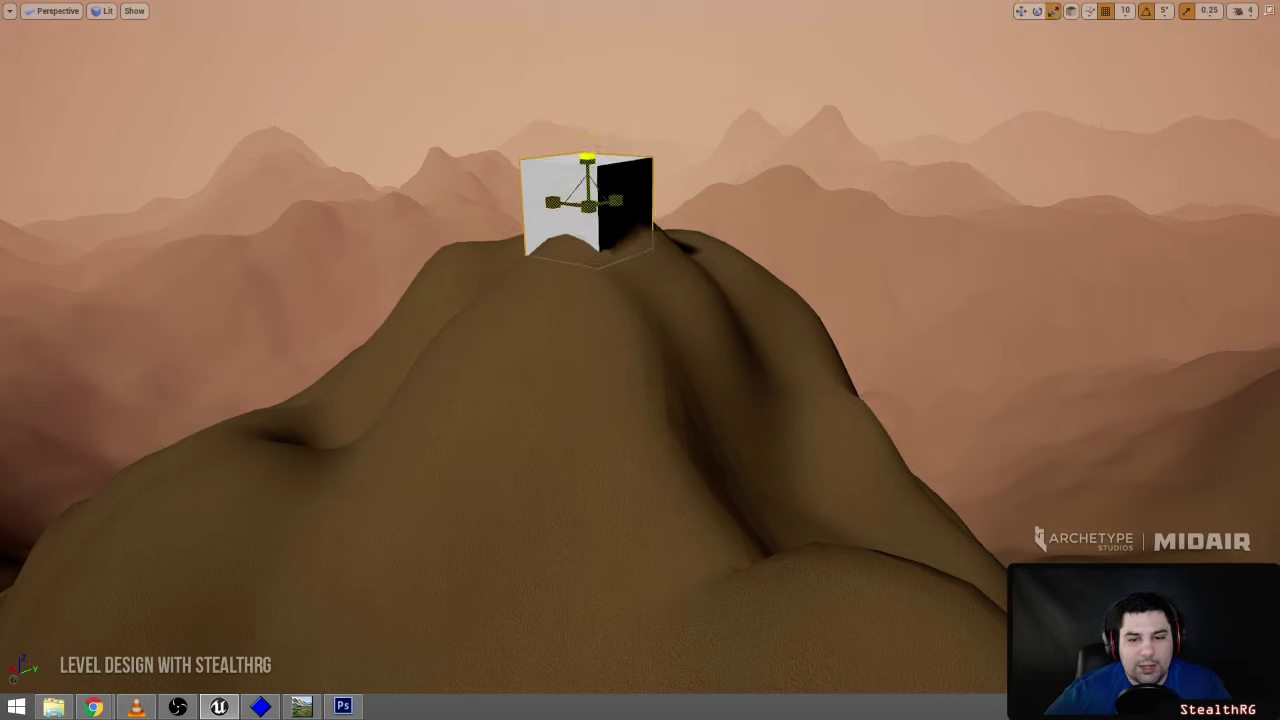
mouse_move(587, 158)
left_mouse_down()
mouse_move(588, 190)
mouse_move(587, 176)
left_mouse_up()
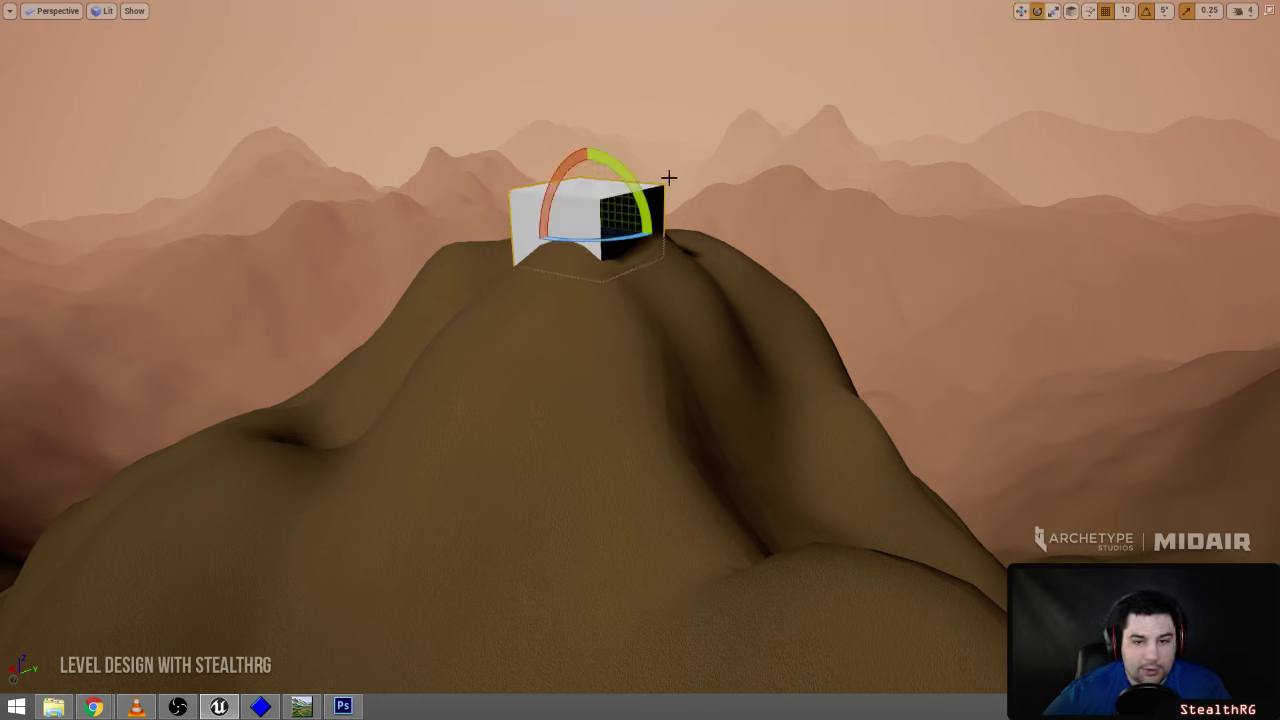
- Stretch the narrow block on the peak into a tall, thin spire rising from the squat base
key("r")
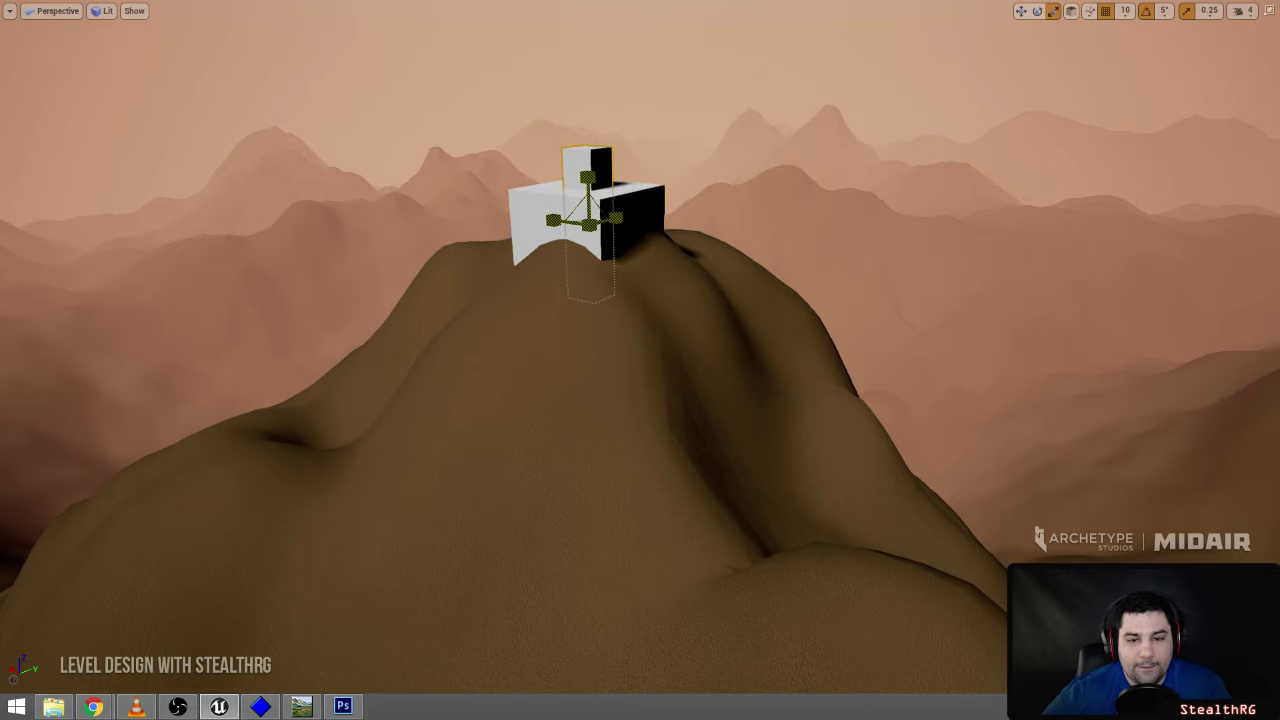
left_click_drag(591, 182, 599, 50)
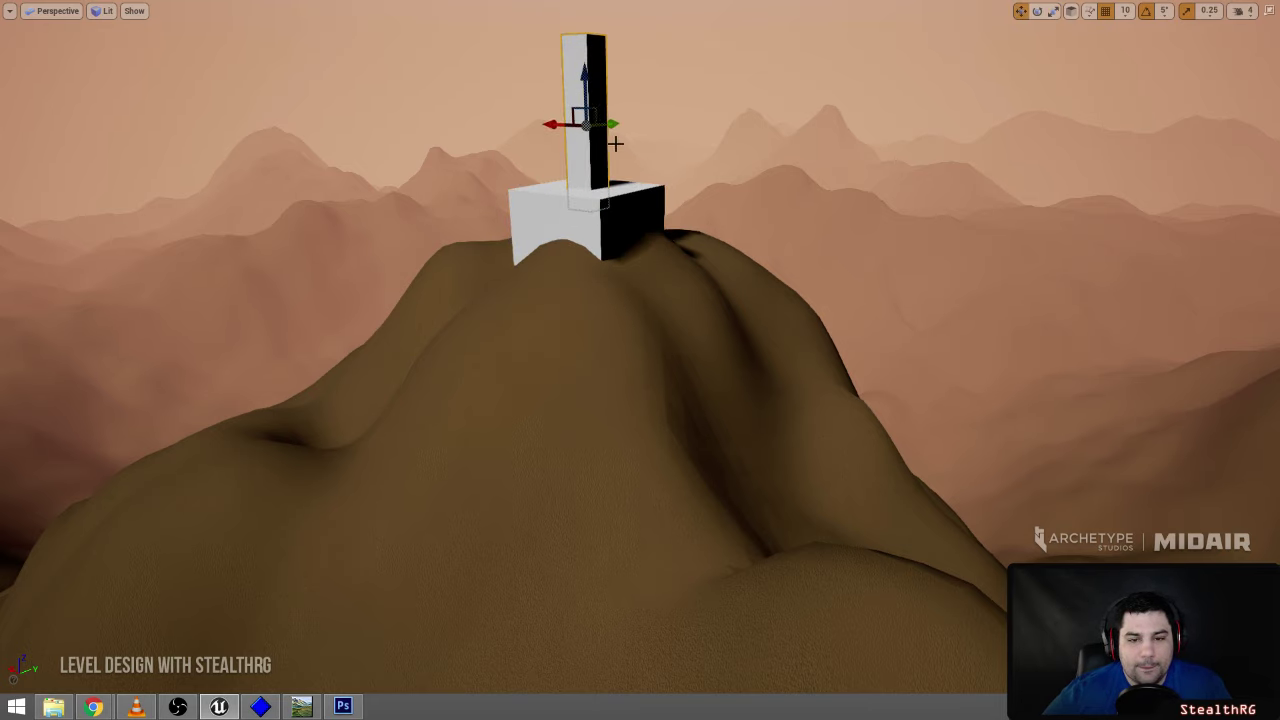
key("e")
scroll(615, 144, "down", 5)
key("r")
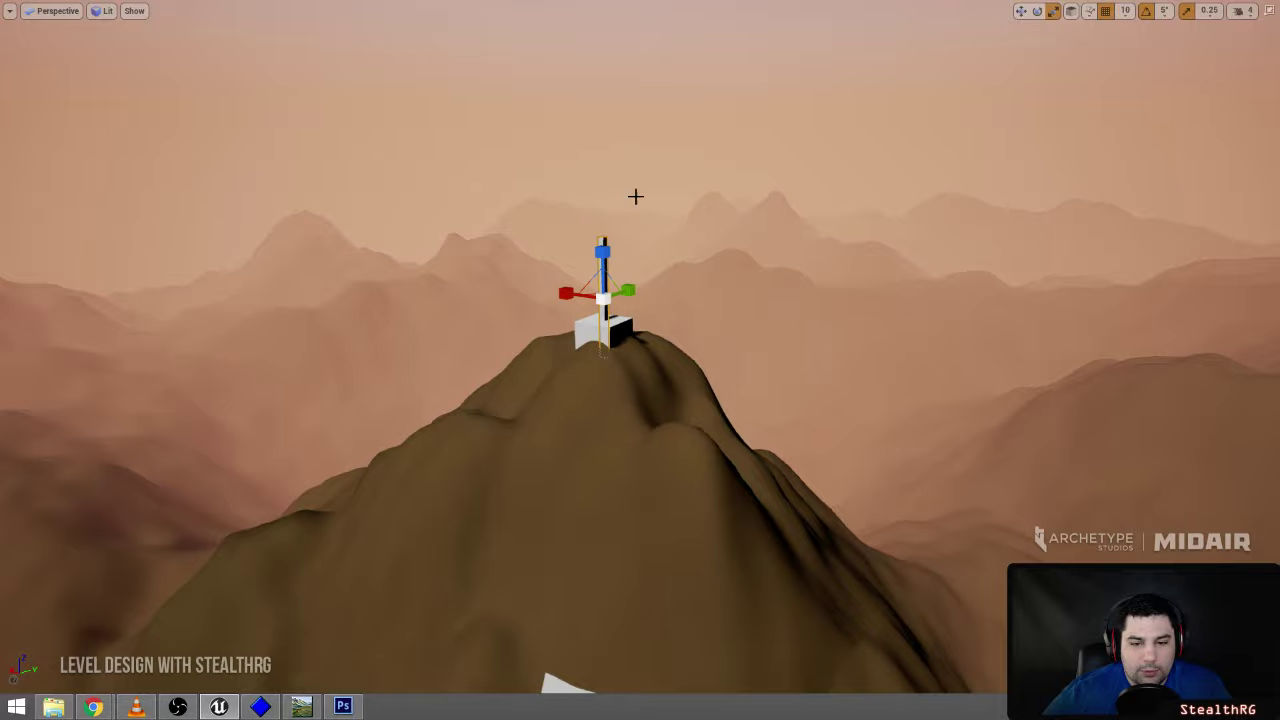
- Return to the ridge, check the tower and small block against the peak spire, and start a play-test from the large platform
left_click(636, 196)
key("s")
right_click_drag(636, 196, 785, 325)
key("w")
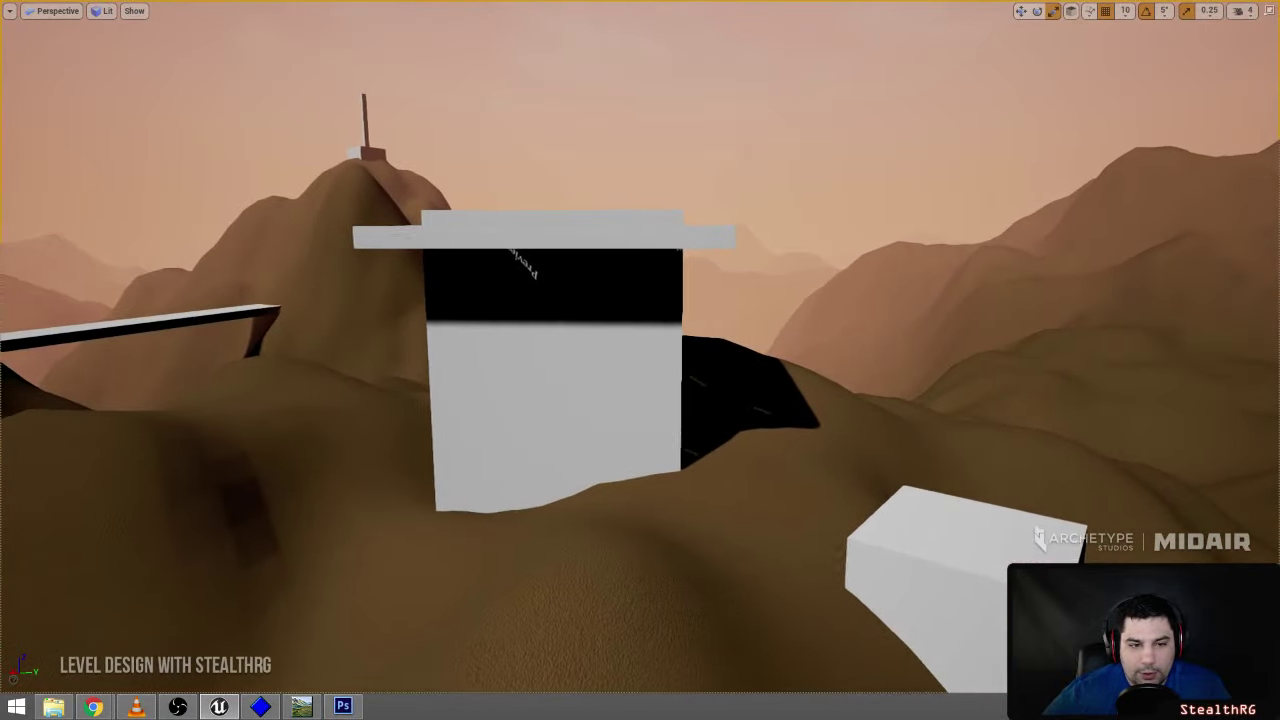
mouse_move(662, 214)
right_mouse_down()
mouse_move(650, 220)
mouse_move(668, 226)
right_mouse_up()
left_click(824, 380)
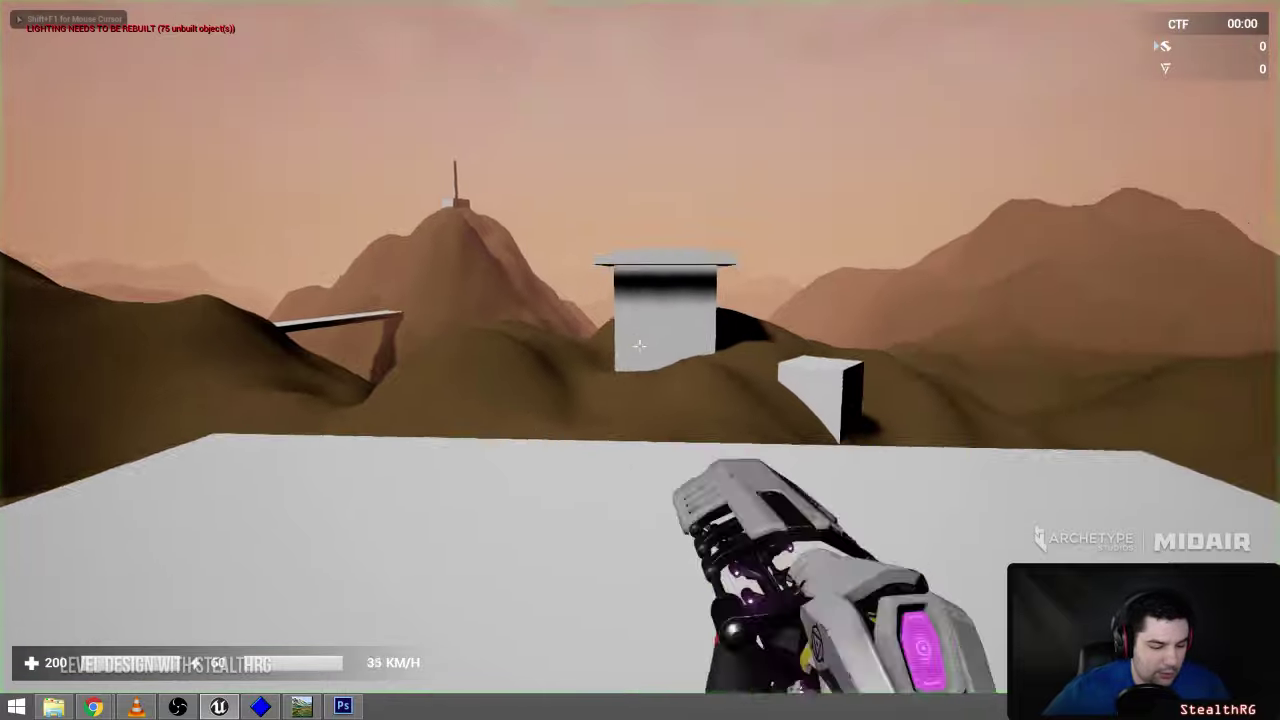
- Play-test jumping between the large platform, small block and tower, and fire test shots at the white platform surface
key("space")
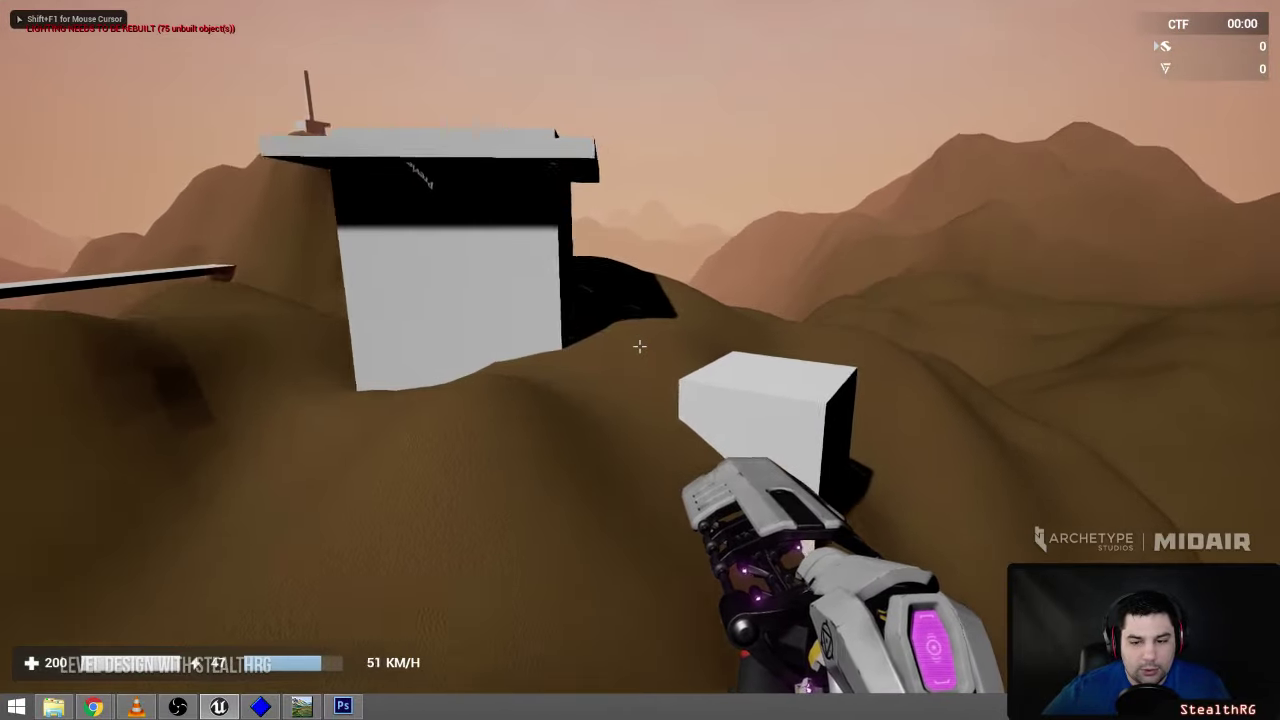
key("w")
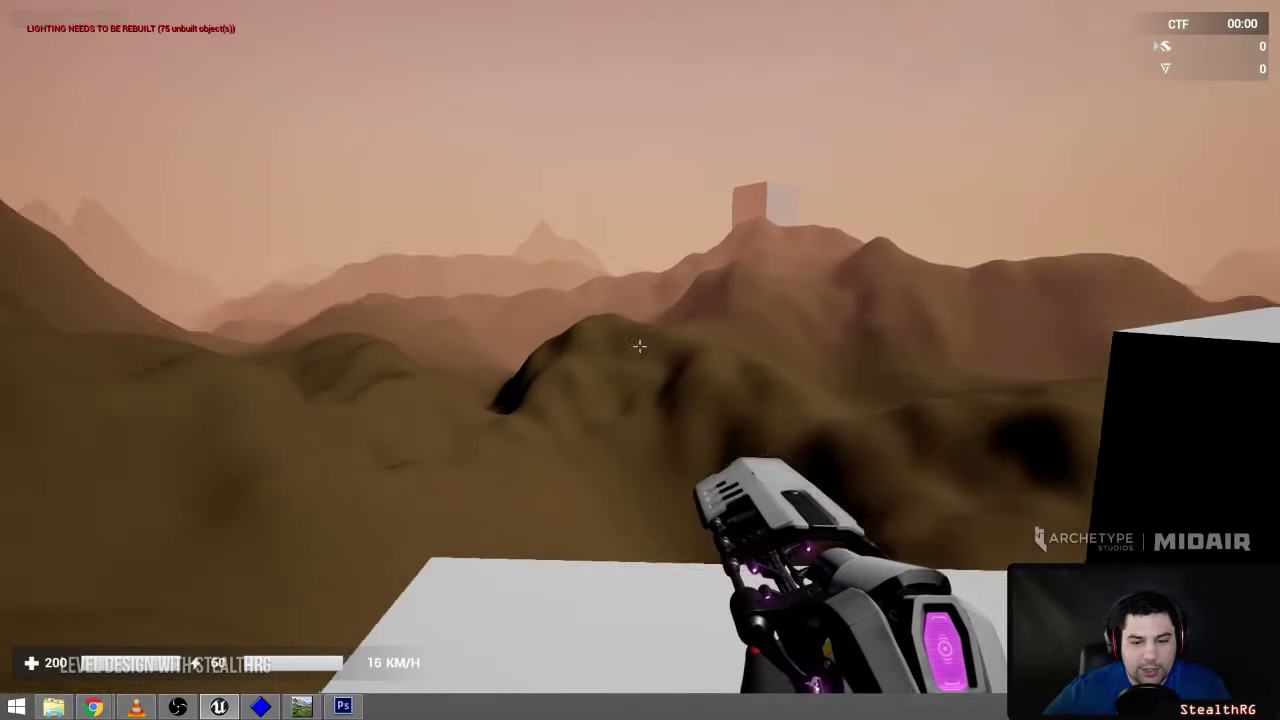
key("space")
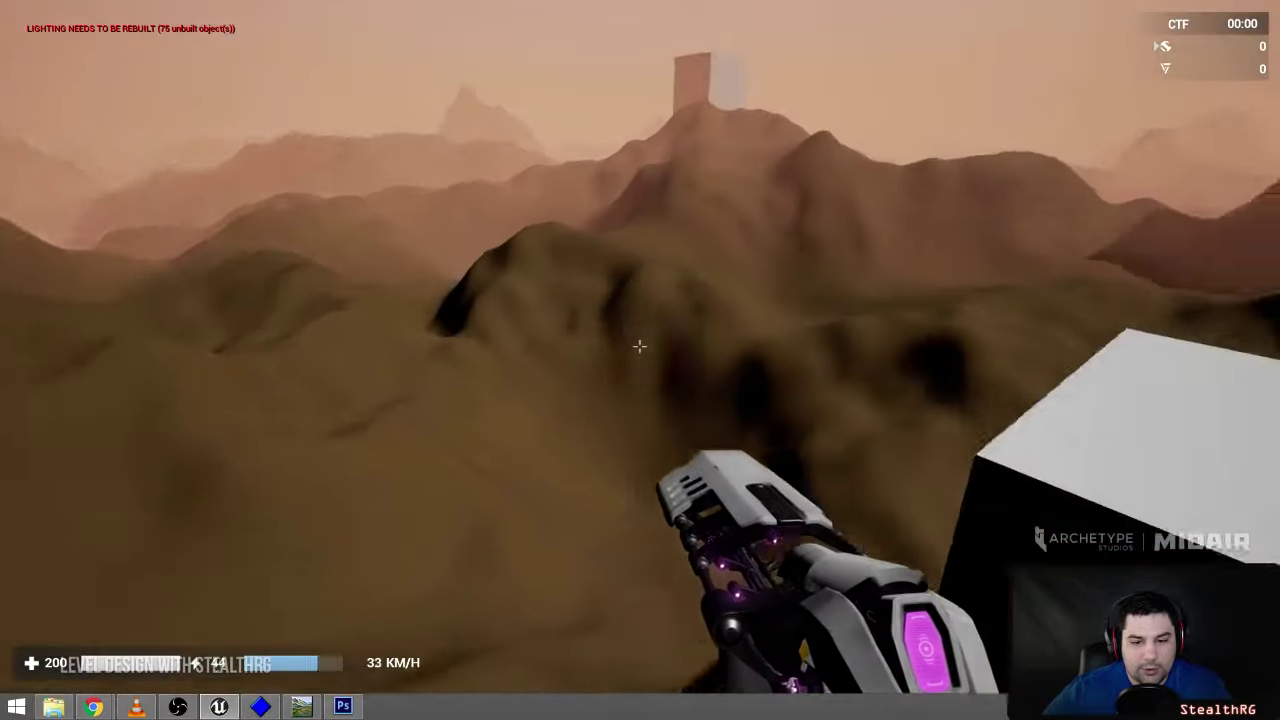
key("space")
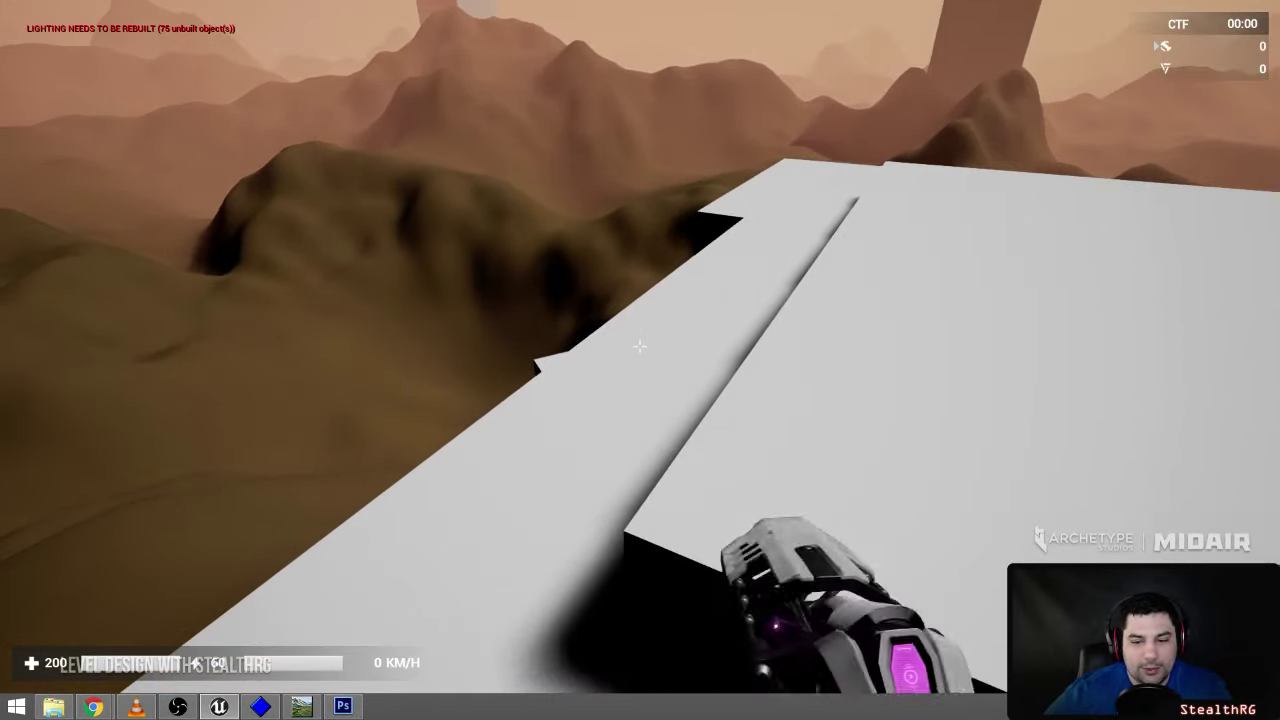
left_click(640, 346)
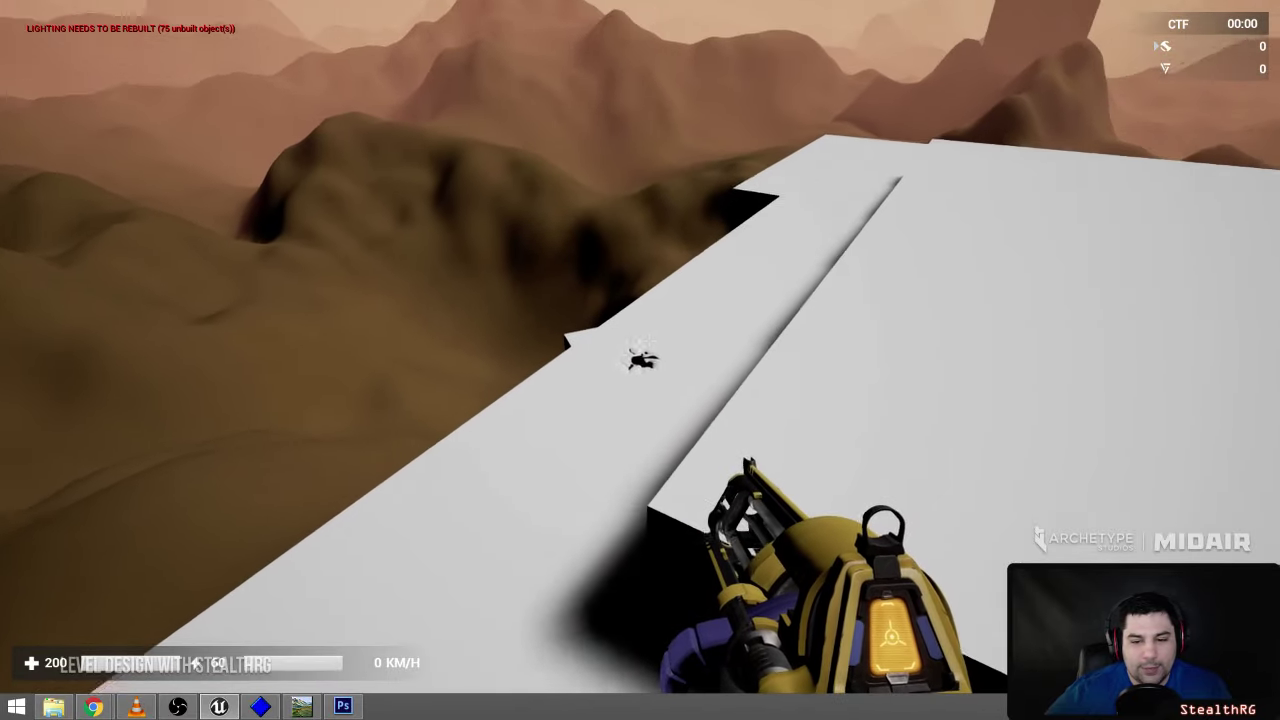
left_click(640, 346)
left_click(640, 346)
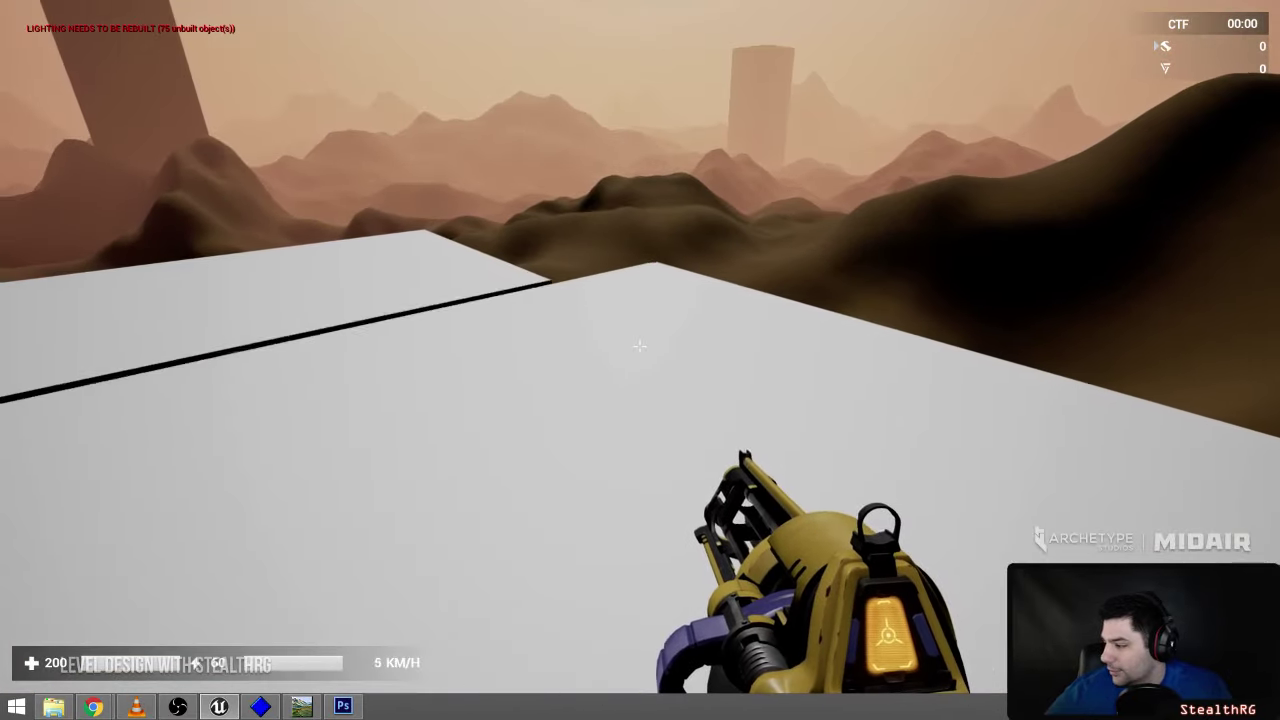
- Switch to the first weapon, play-test the route across the blocks and over the hills around the tower, and end the play-test
key("1")
key("w")
right_click(640, 346)
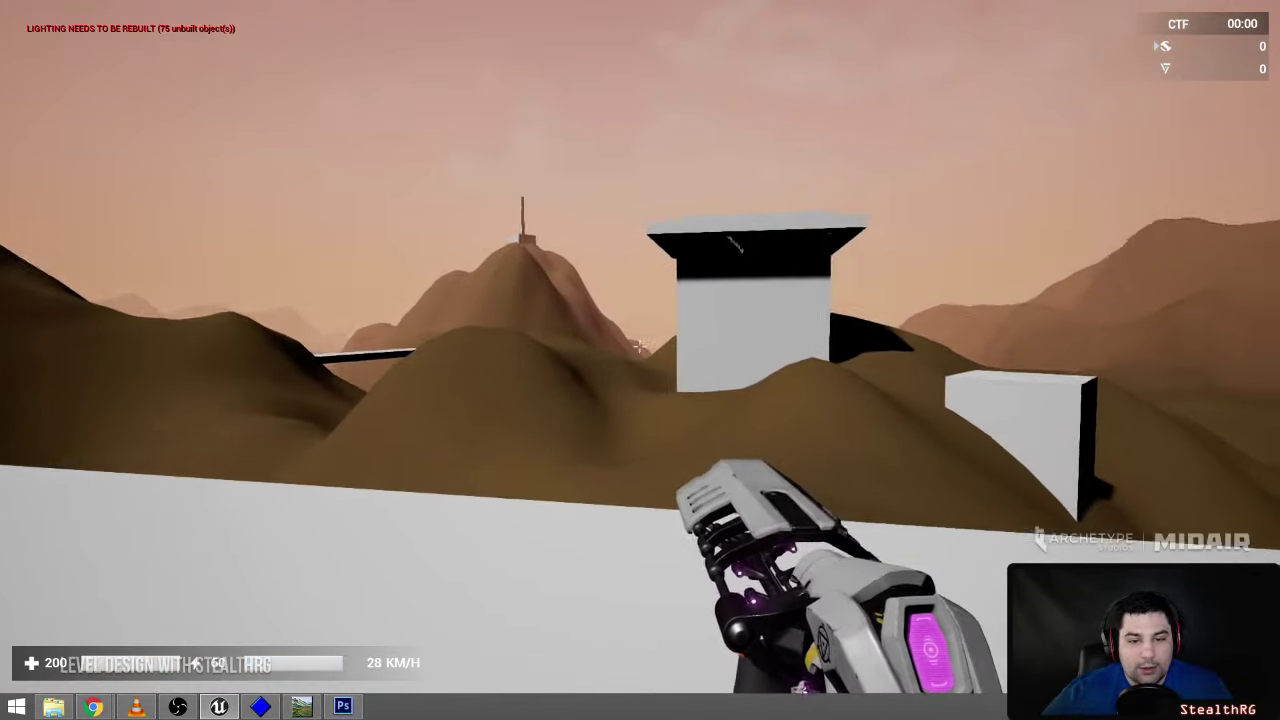
right_click(640, 346)
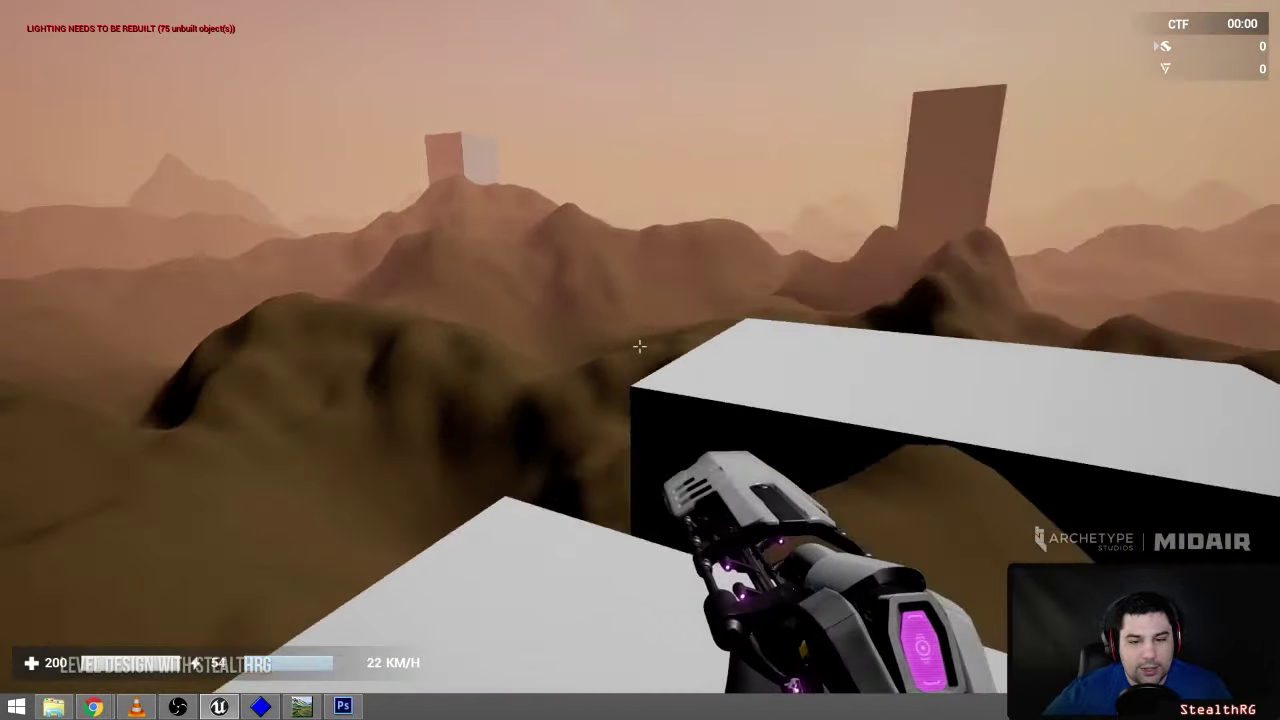
right_click(640, 346)
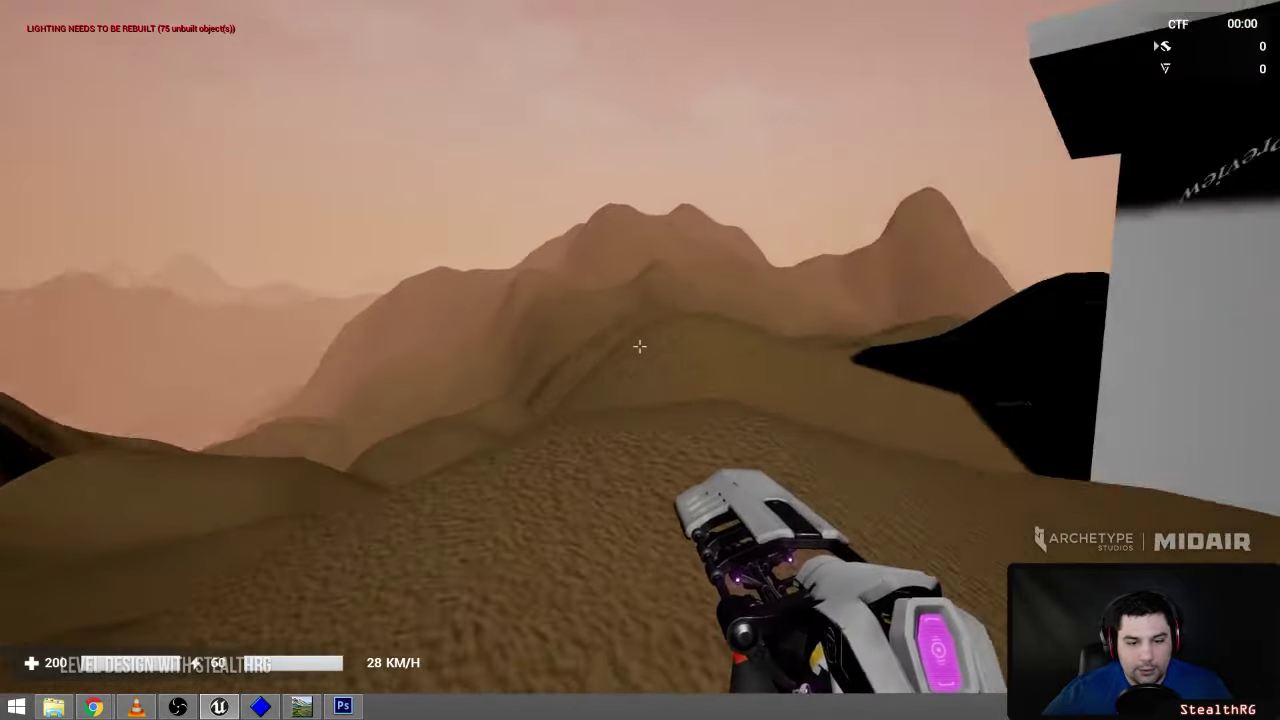
right_click(640, 346)
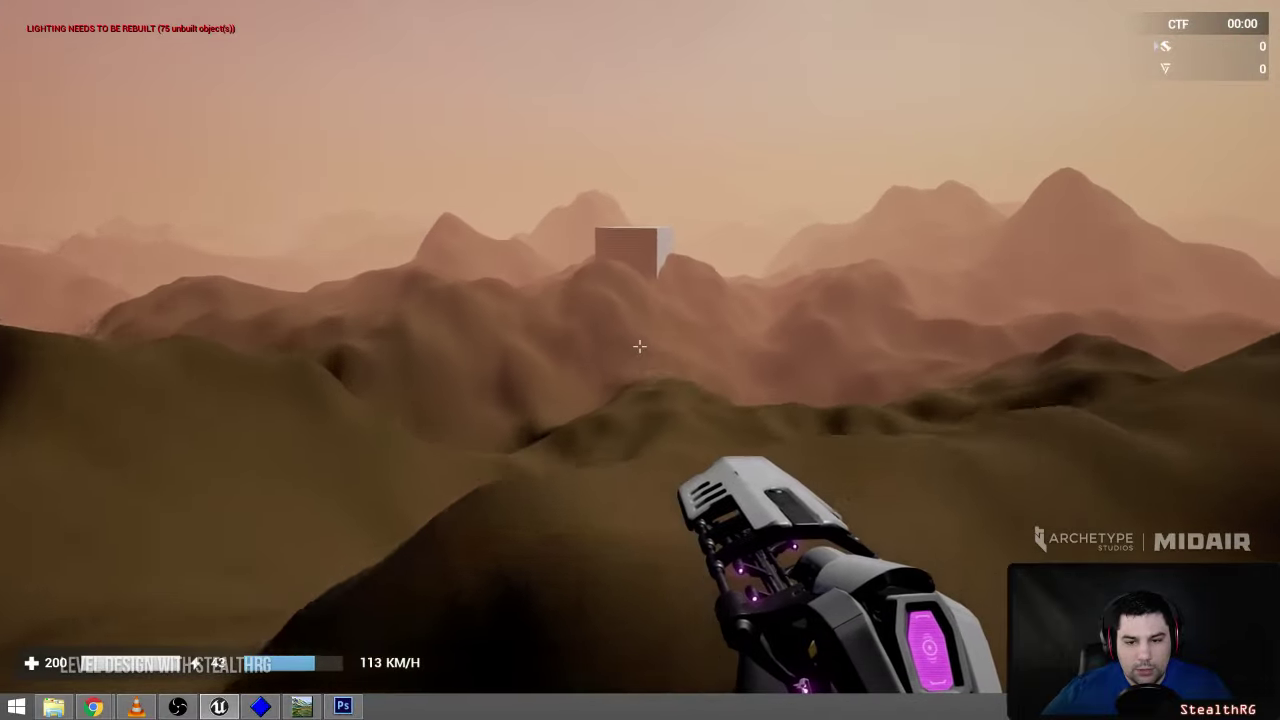
key("Escape")
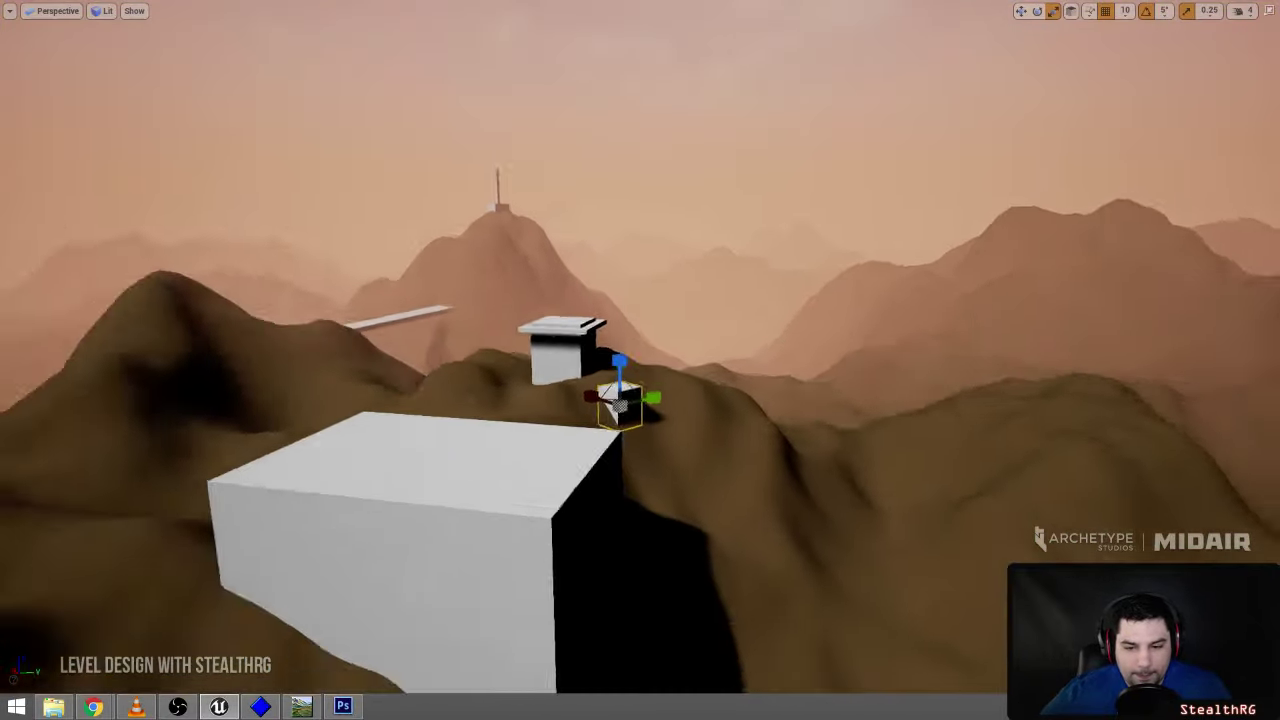
- Duplicate the large platform block on the ridge and shrink the copy within its outline
right_click_drag(649, 346, 480, 330)
left_click(649, 346)
key("w")
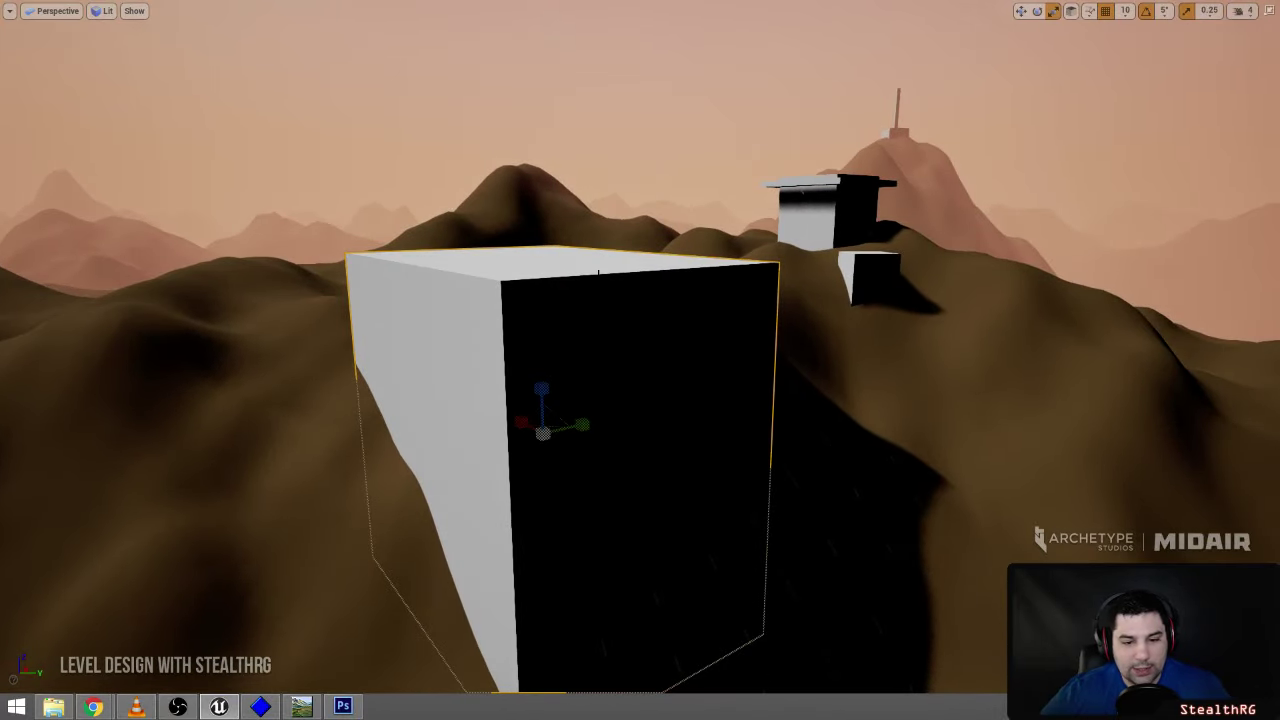
key("a")
right_click_drag(640, 360, 825, 367)
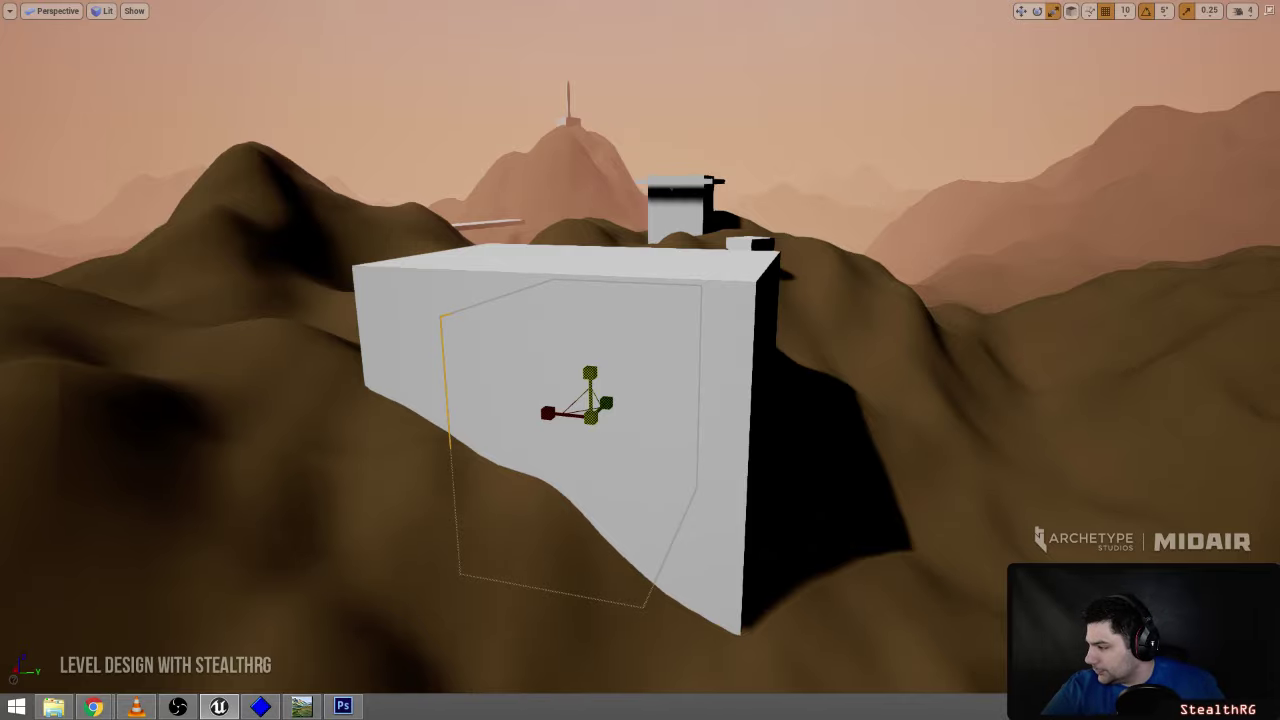
- Widen and position the copied block as a lower ledge projecting from the front face of the large platform
right_click_drag(590, 373, 350, 373)
key("d")
key("w")
right_click_drag(908, 442, 908, 442)
right_click_drag(904, 345, 904, 345)
right_click_drag(703, 507, 703, 507)
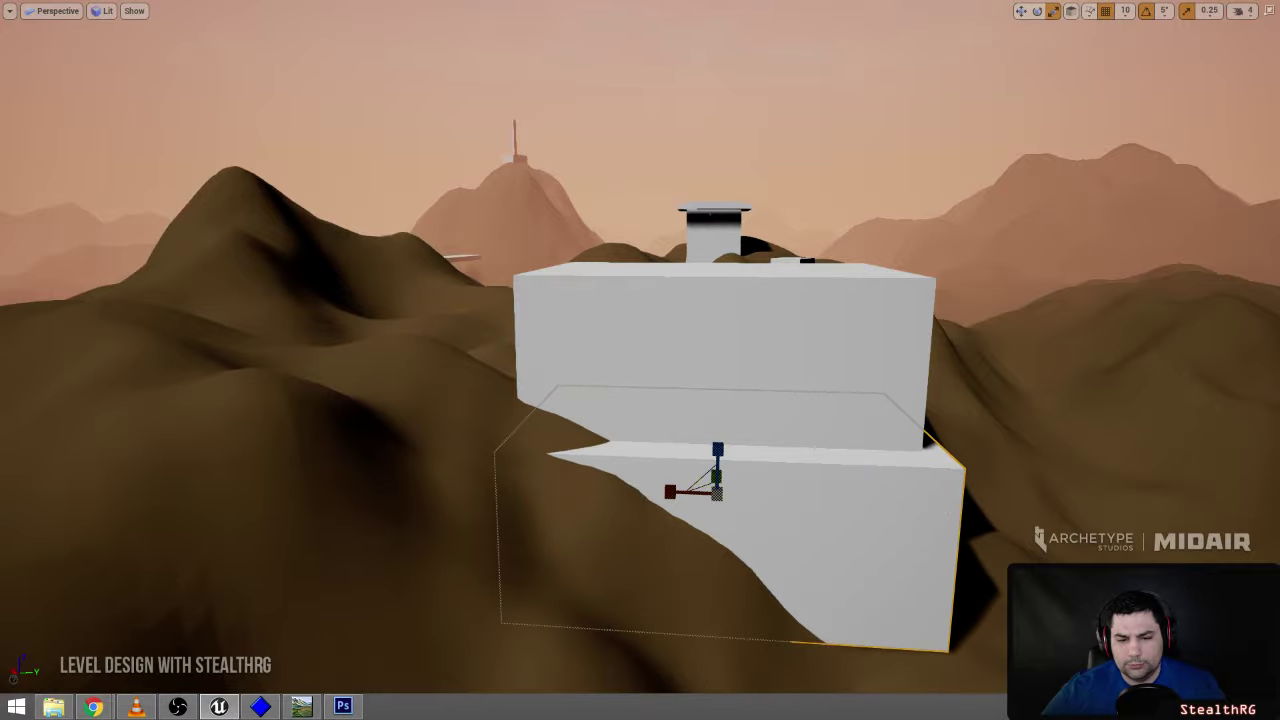
right_click_drag(703, 507, 703, 507)
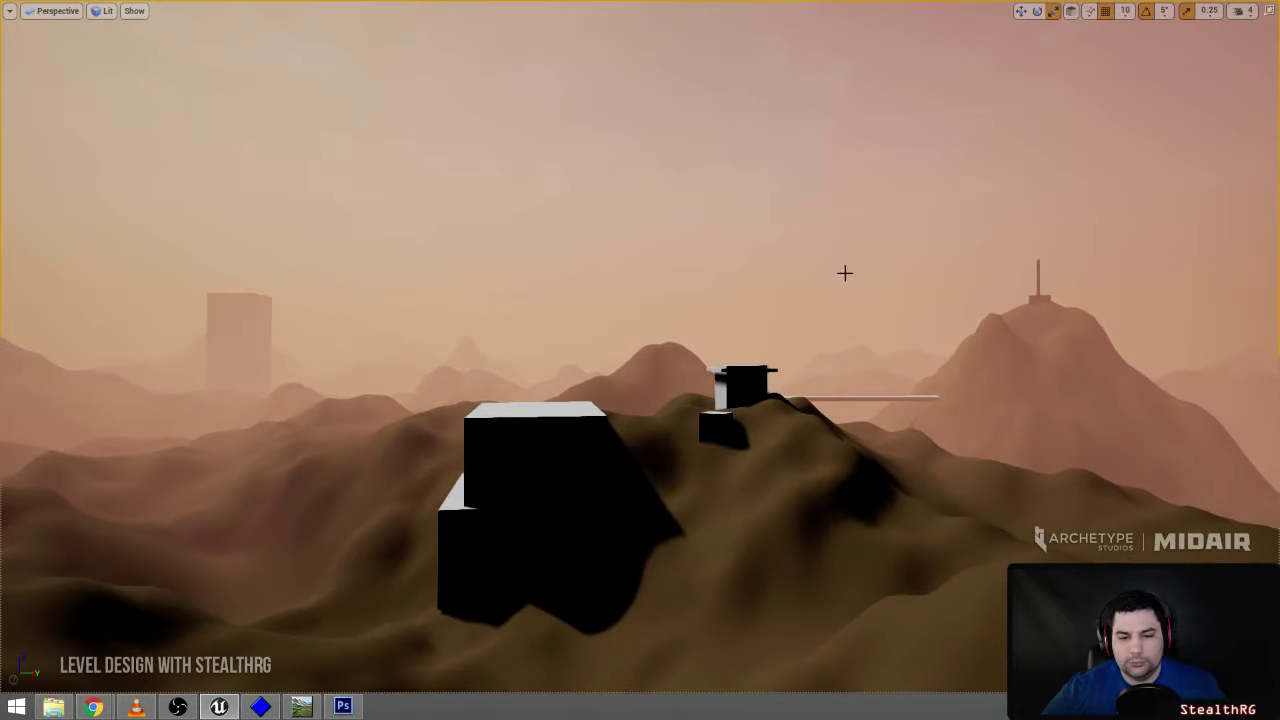
right_click_drag(845, 273, 845, 273)
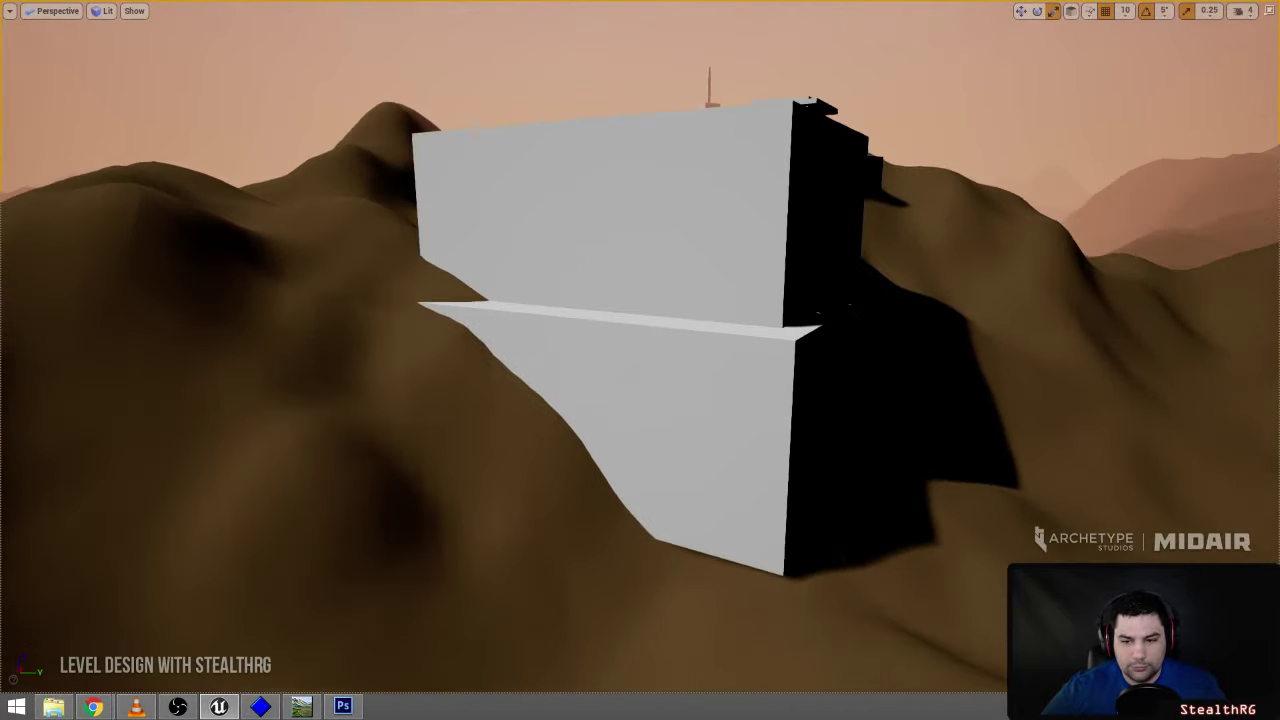
right_click_drag(895, 311, 895, 311)
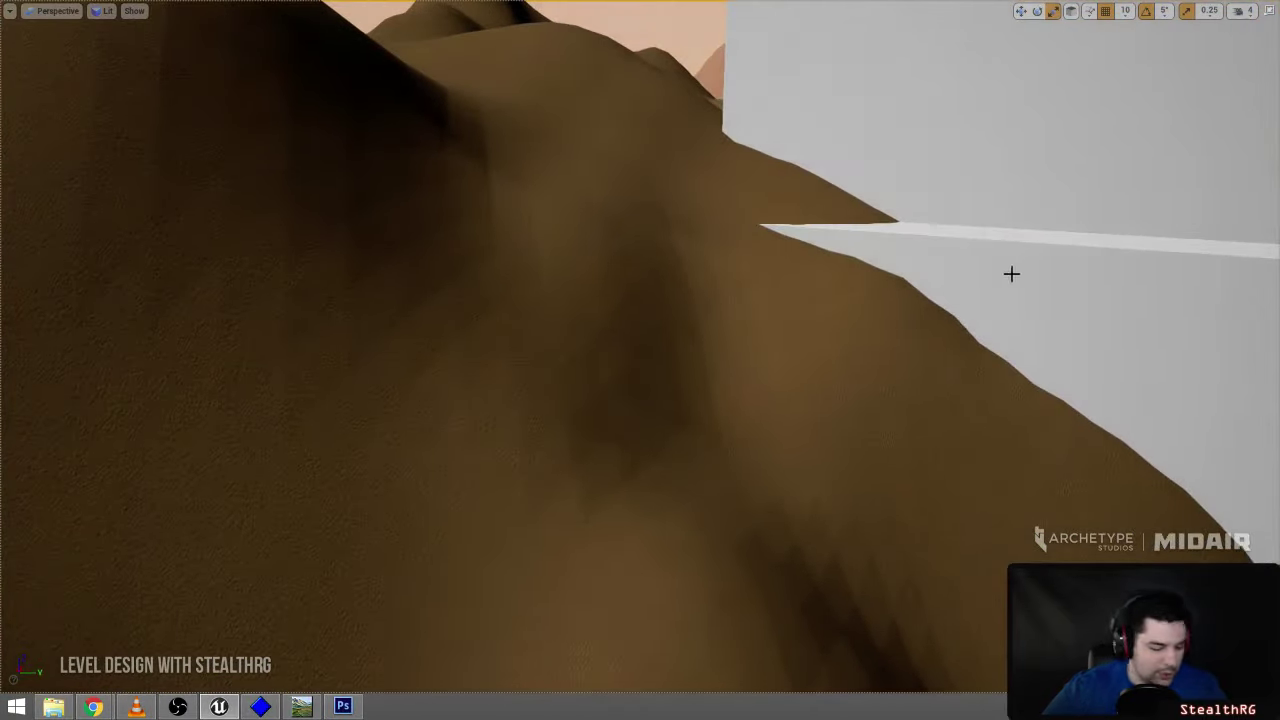
- Play-test moving from the hillside along the new ledge and up onto the large platform, and end the play-test
key("alt+p")
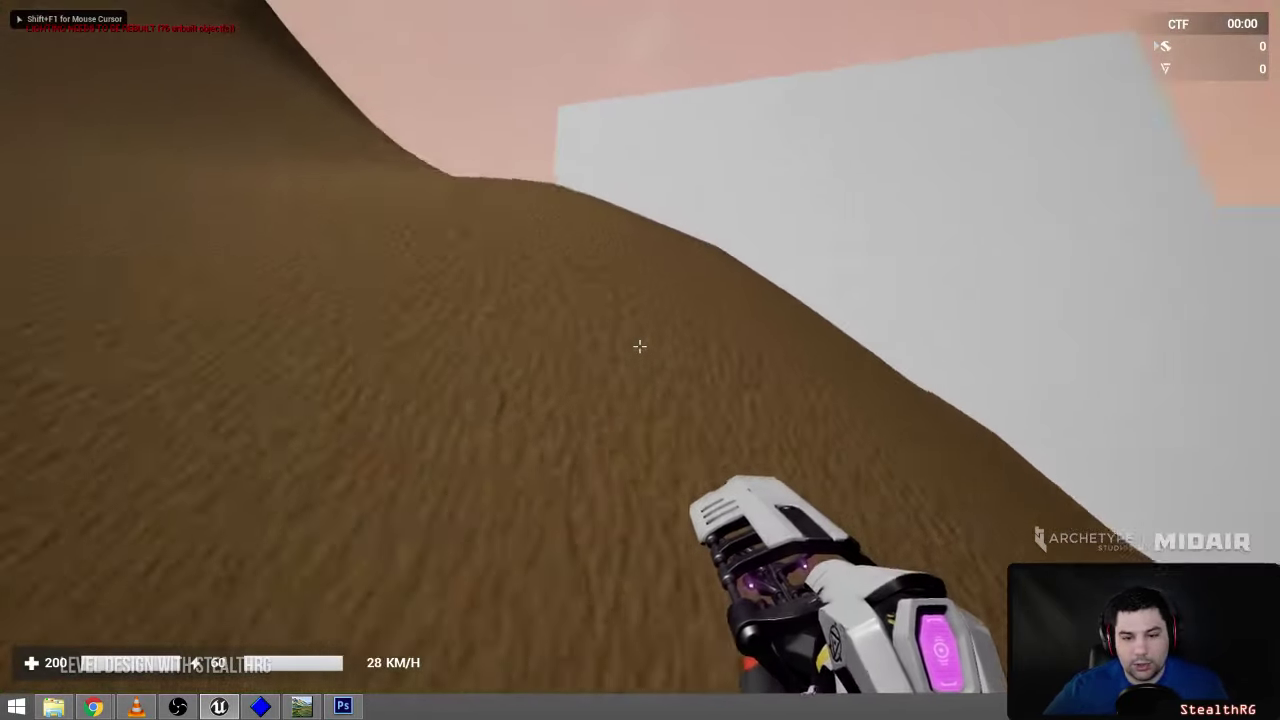
key("w")
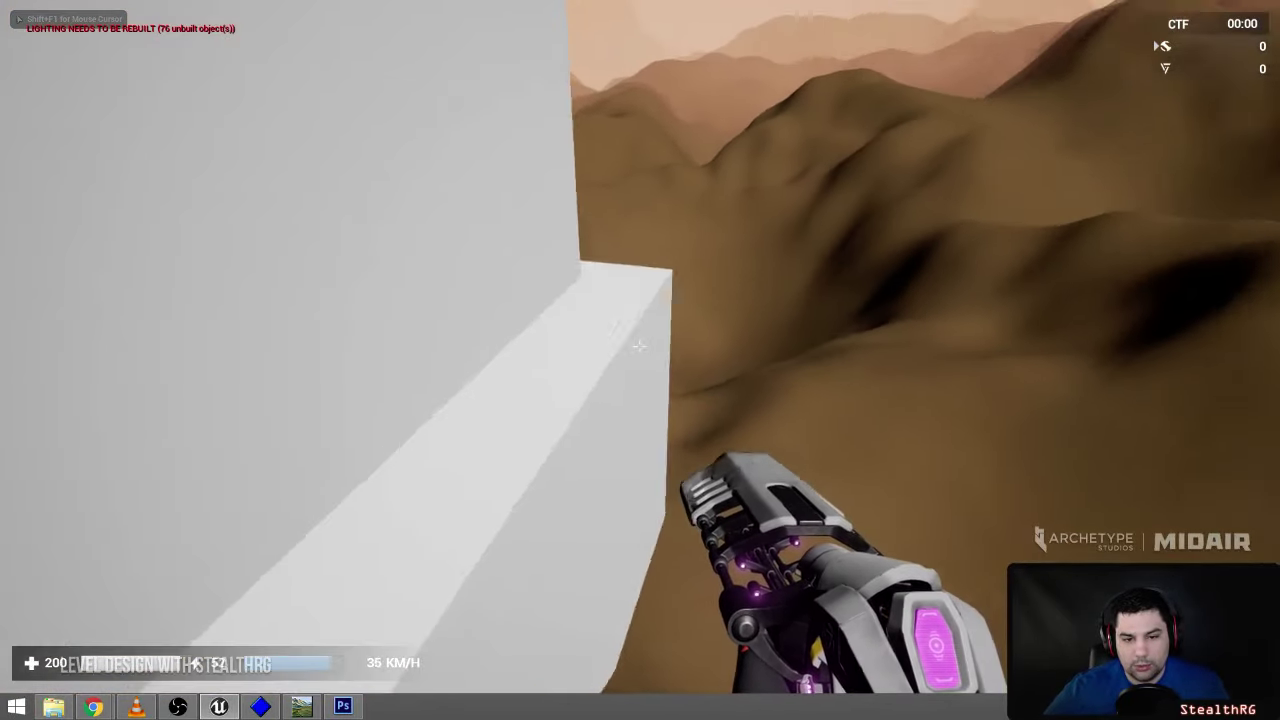
key("w")
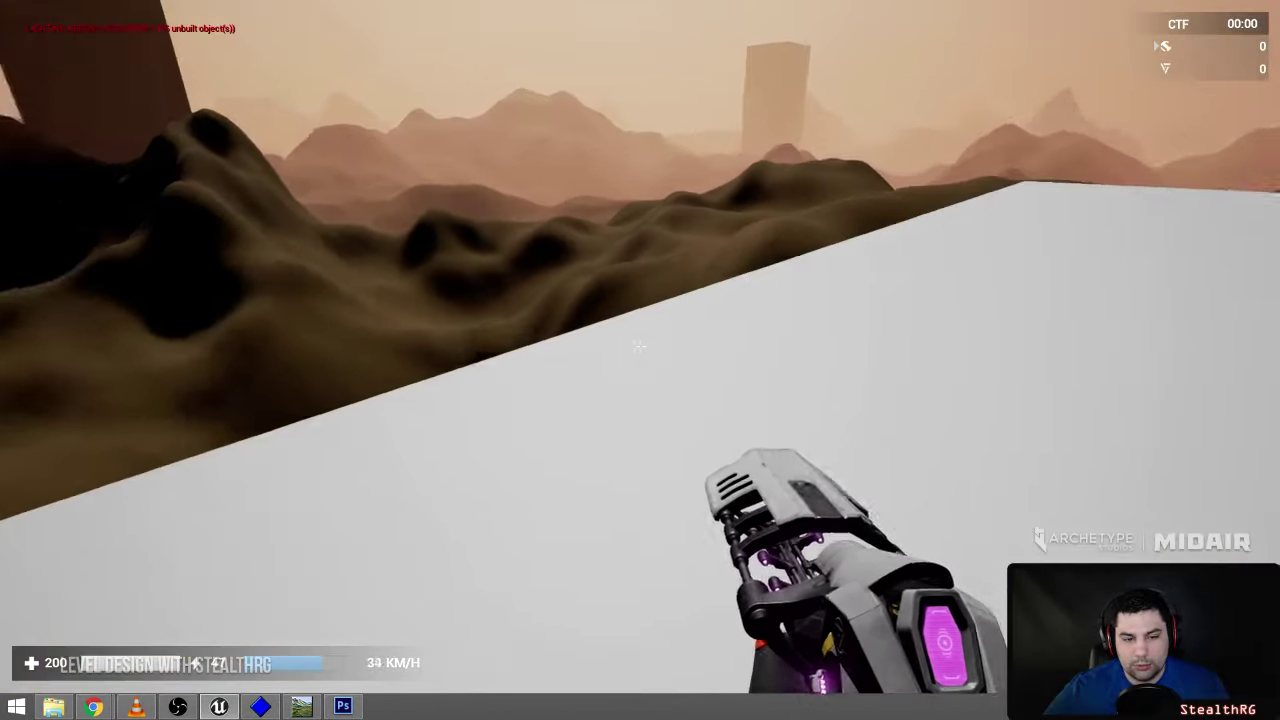
key("Escape")
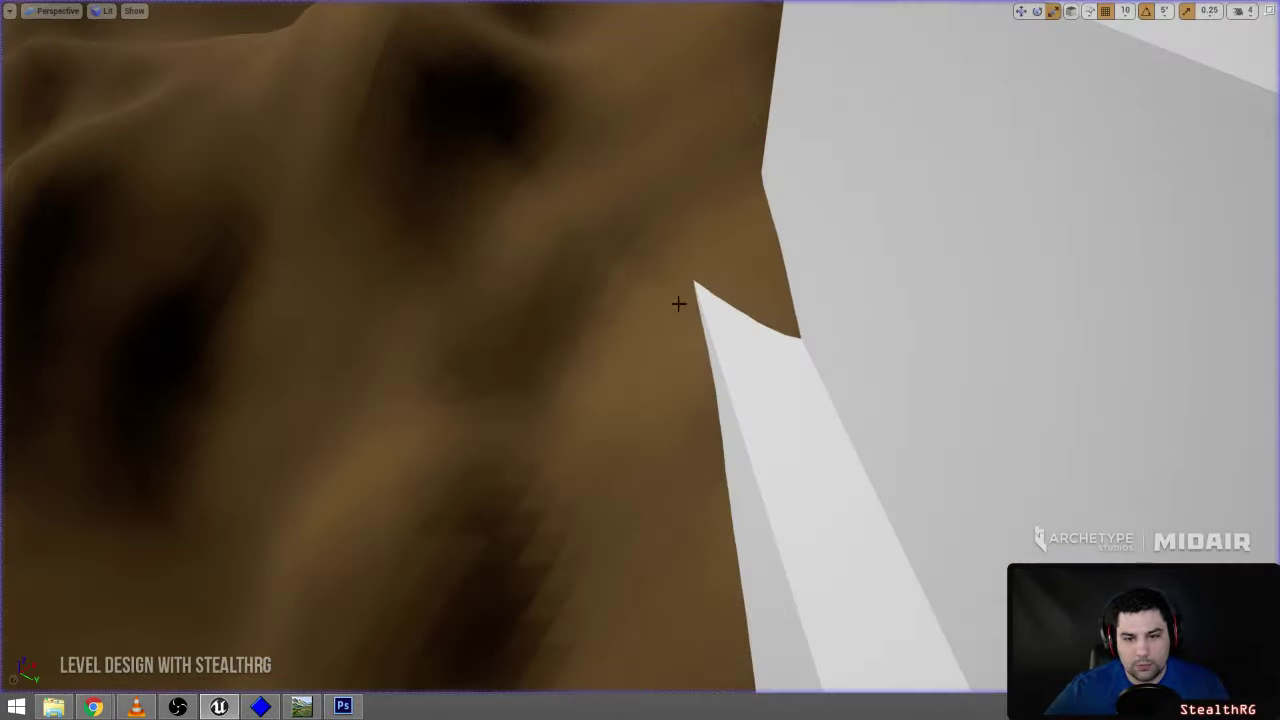
- Duplicate the upper platform block and shrink the copy into a small box behind its front wall
key("s")
right_click_drag(678, 303, 665, 240)
key("w")
left_click(800, 360)
key("w")
right_click_drag(813, 355, 851, 354)
key("s")
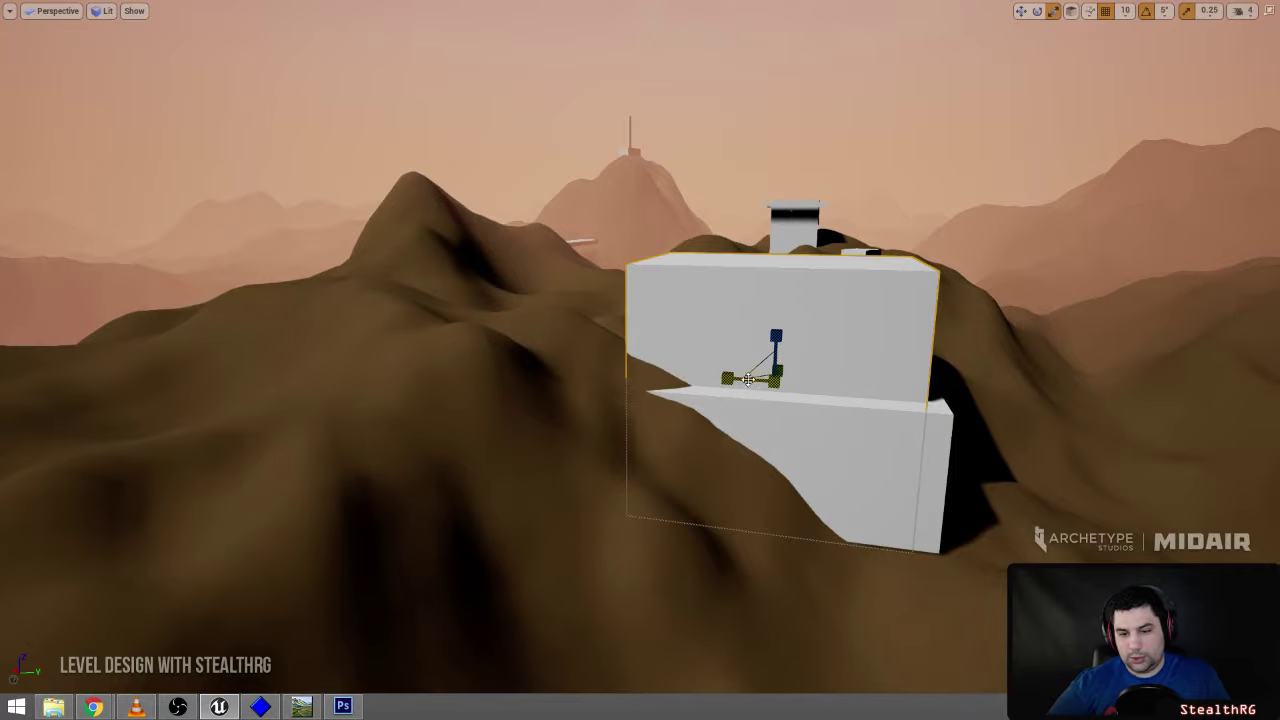
key("w")
right_click_drag(758, 384, 800, 440)
key("e")
key("s")
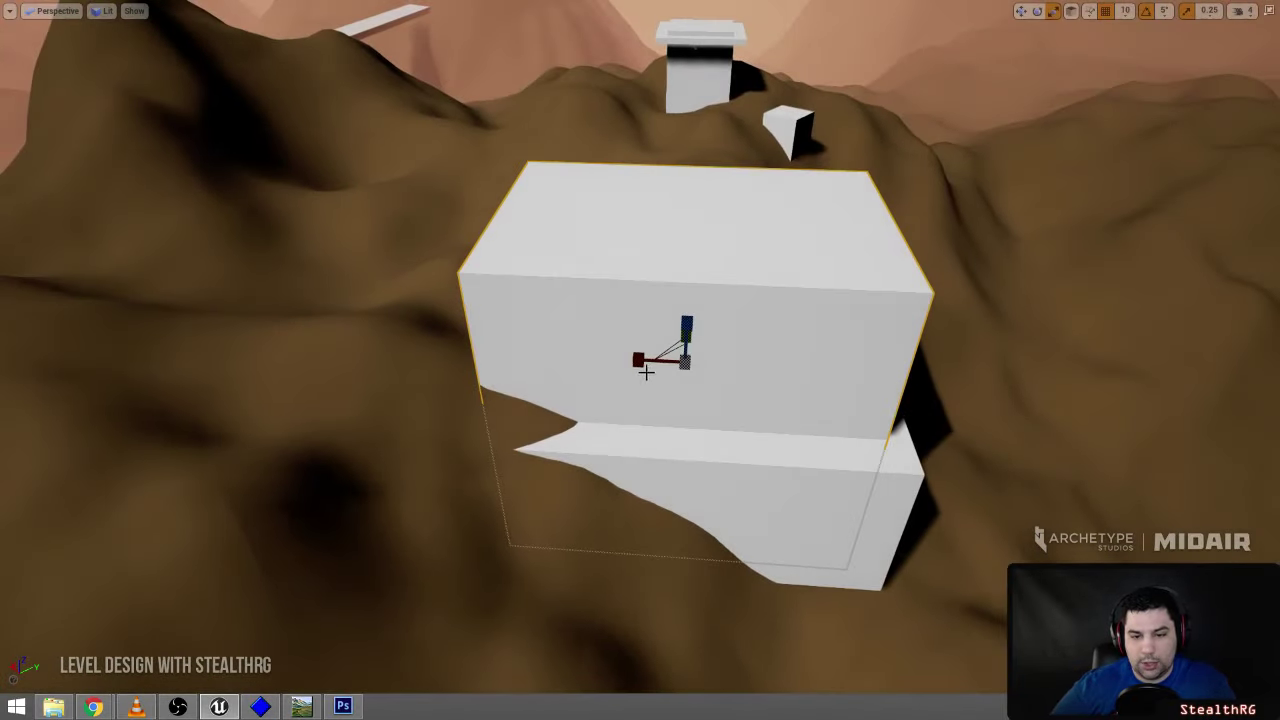
left_click_drag(650, 368, 685, 362)
key("d")
mouse_move(680, 374)
right_mouse_down()
mouse_move(560, 372)
mouse_move(660, 270)
mouse_move(705, 255)
mouse_move(674, 371)
right_mouse_up()
key("w")
key("s")
key("w")
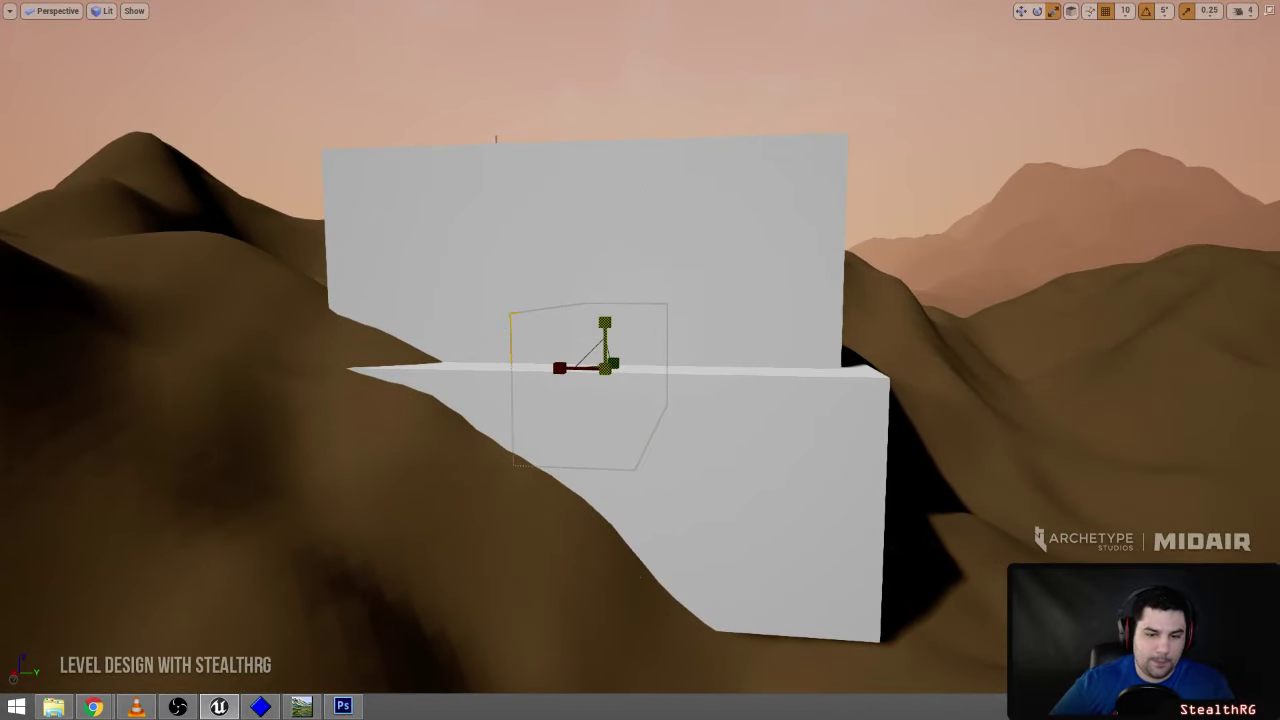
- Reduce the small box to doorway size, make it protrude from the front wall, and seat it on the ledge
left_click_drag(602, 320, 605, 245)
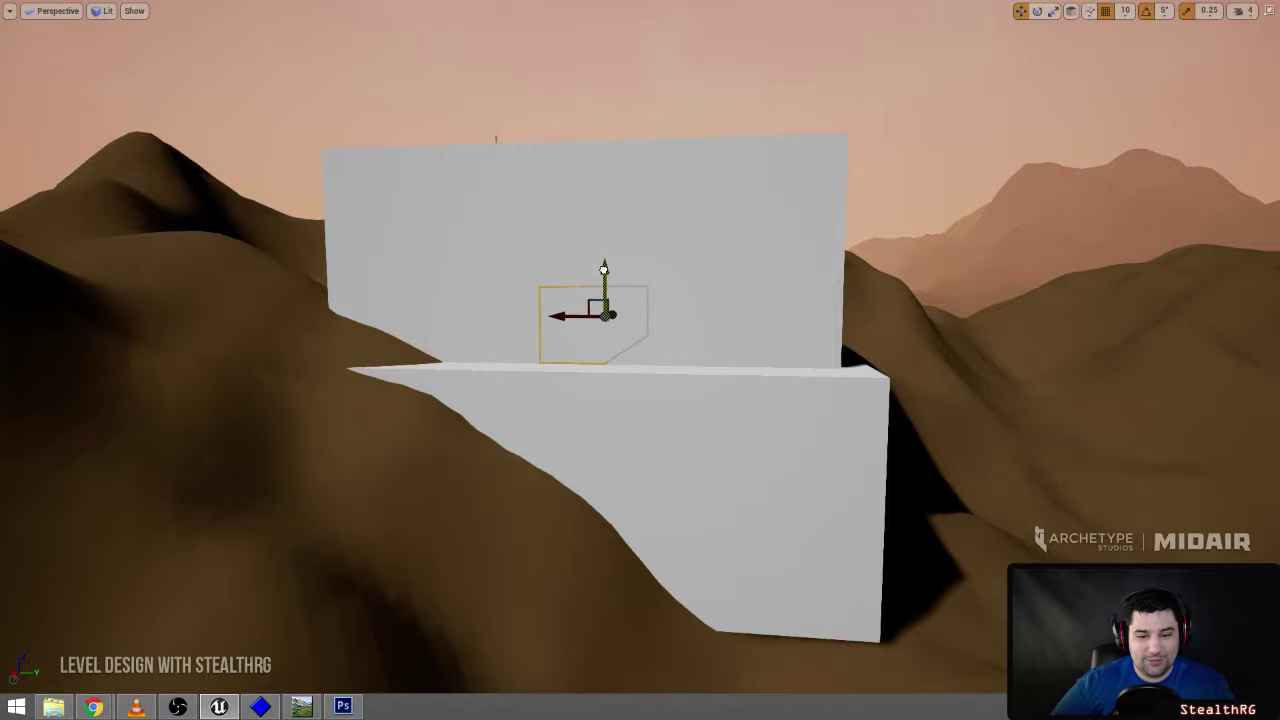
right_click_drag(604, 270, 295, 260)
key("d")
key("e")
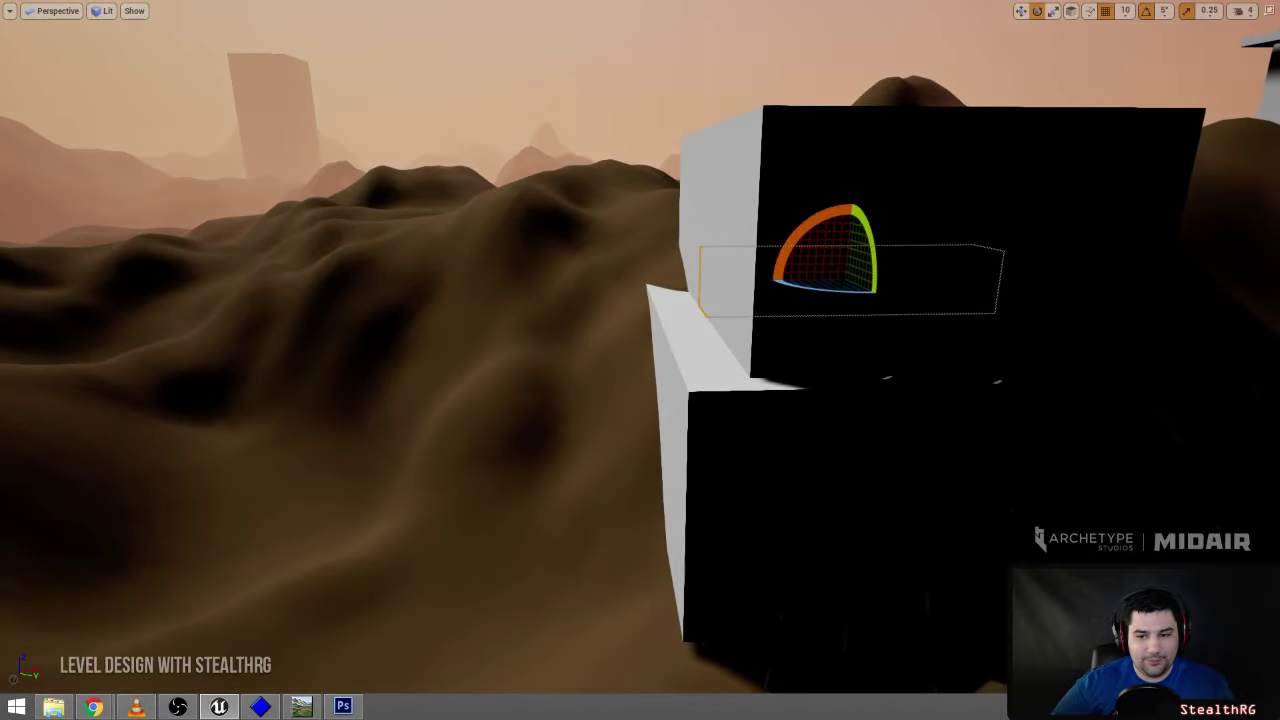
key("f")
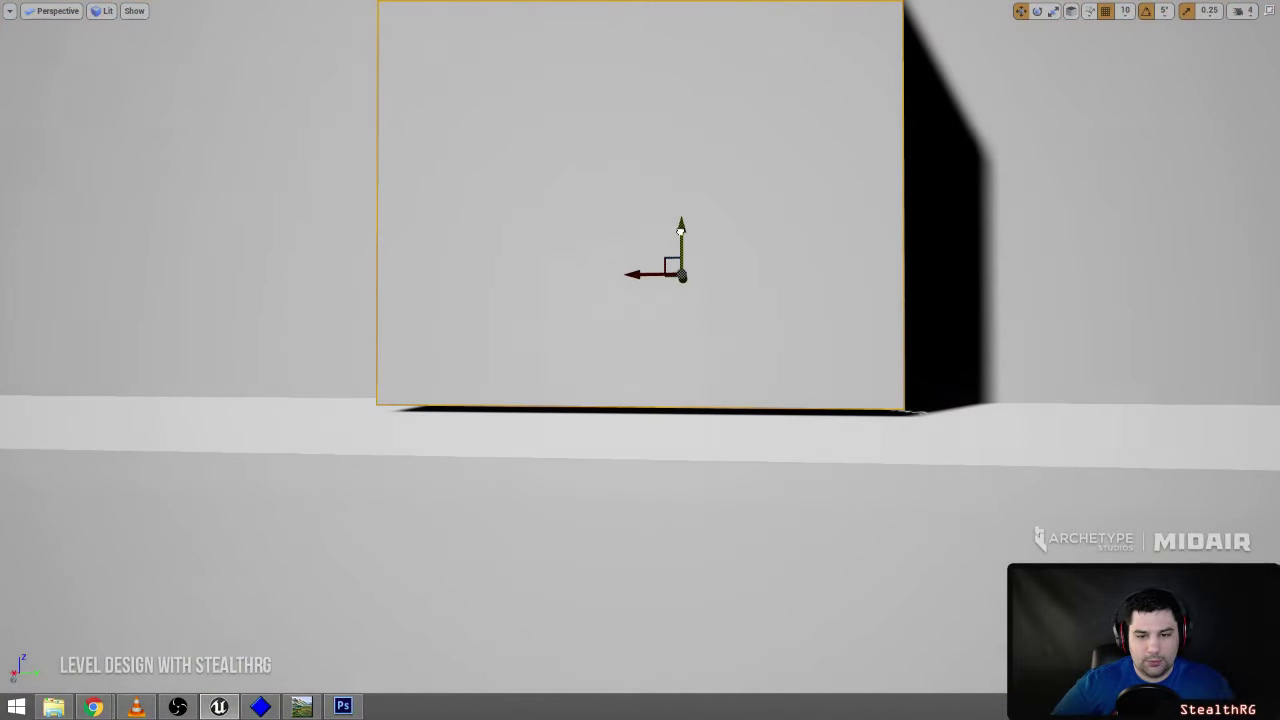
left_click_drag(680, 230, 683, 231)
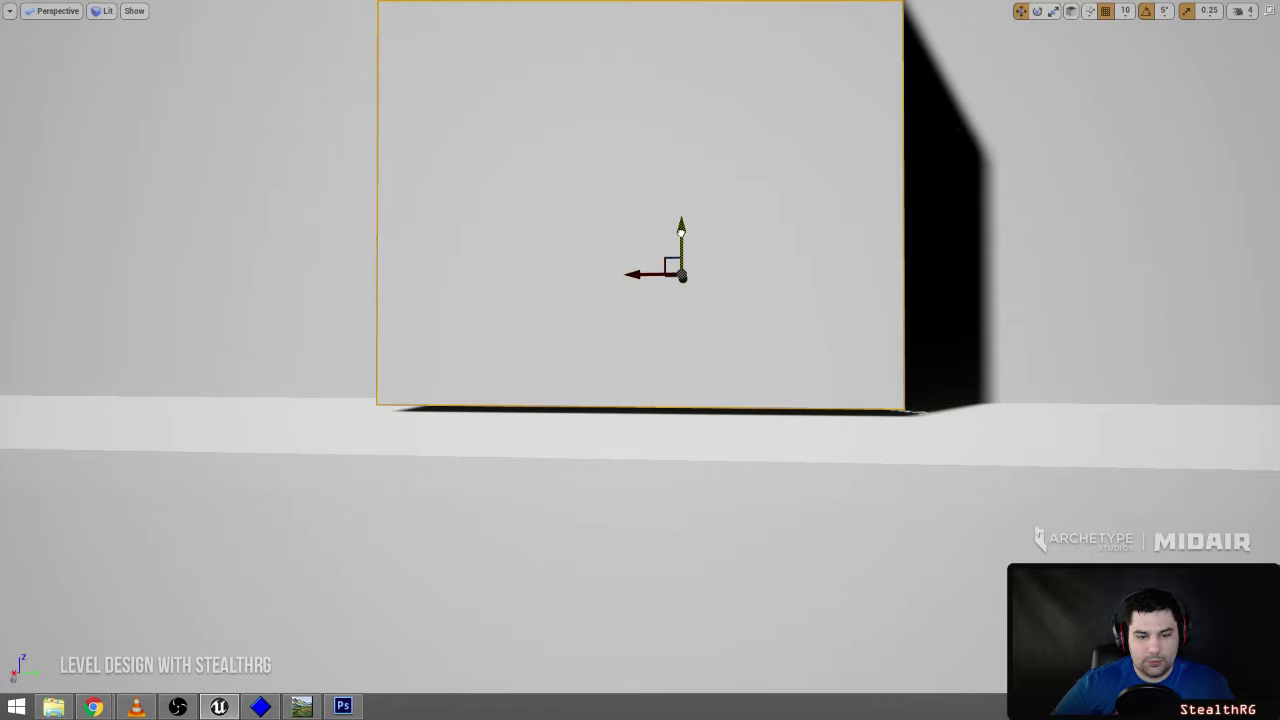
right_click_drag(683, 231, 692, 212)
key("s")
scroll(725, 298, "up", 1)
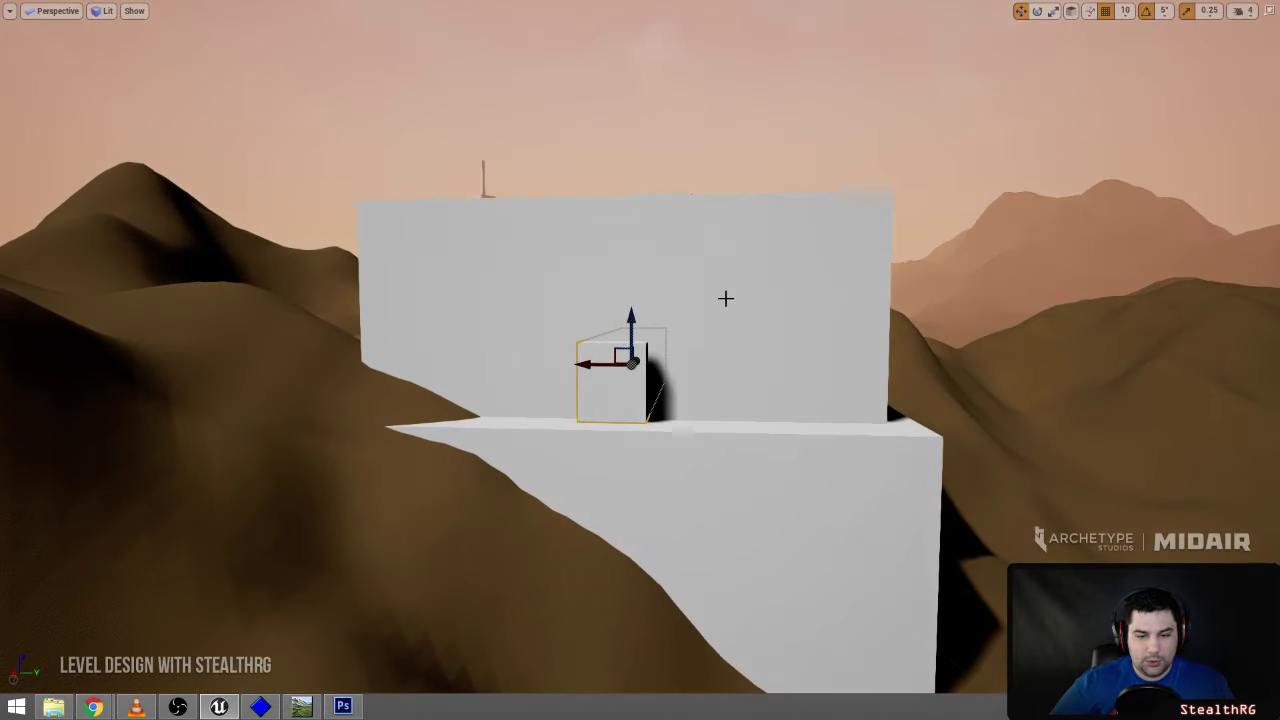
- Review the doorway-sized box's detail properties and delete the box
key("F11")
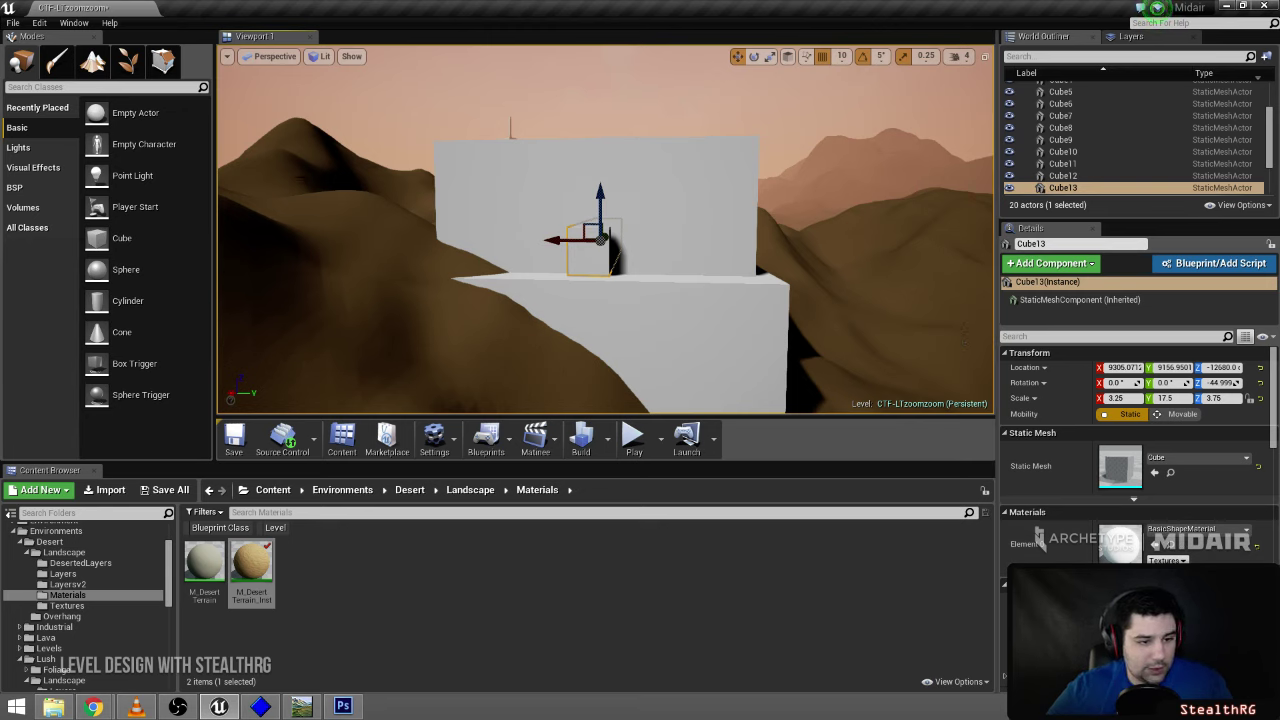
scroll(1248, 512, "down", 4)
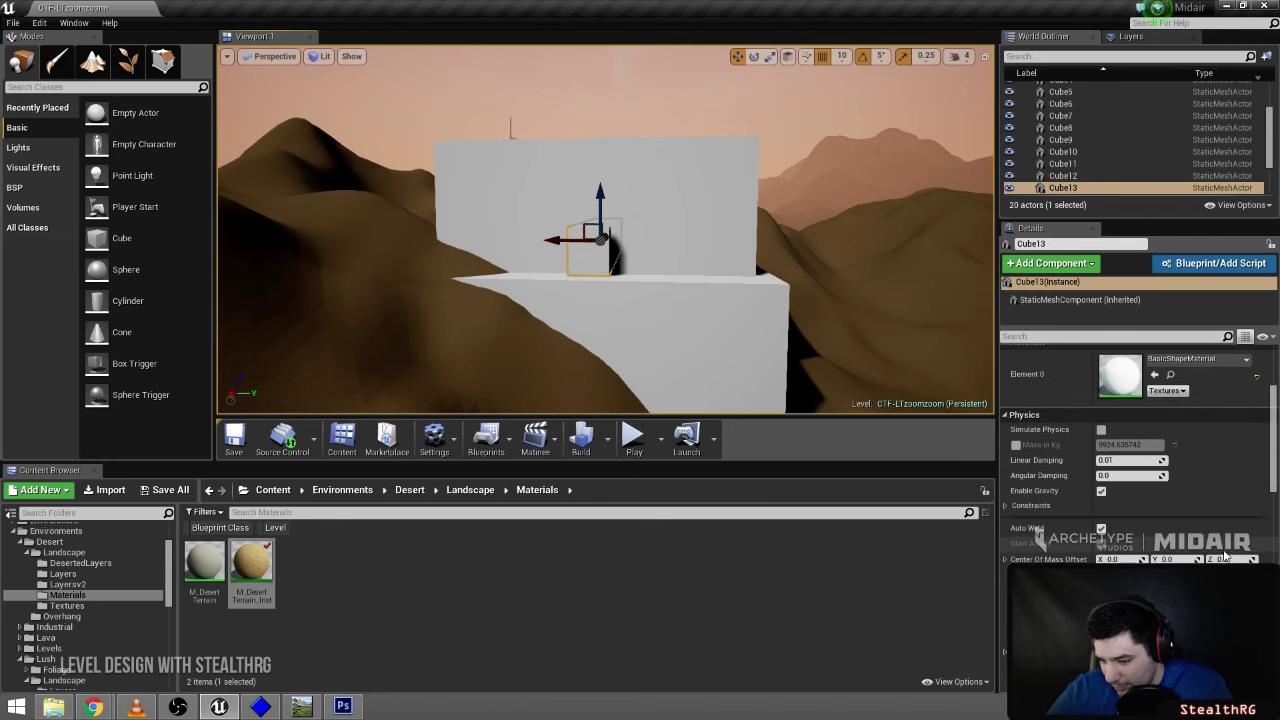
scroll(1248, 500, "up", 4)
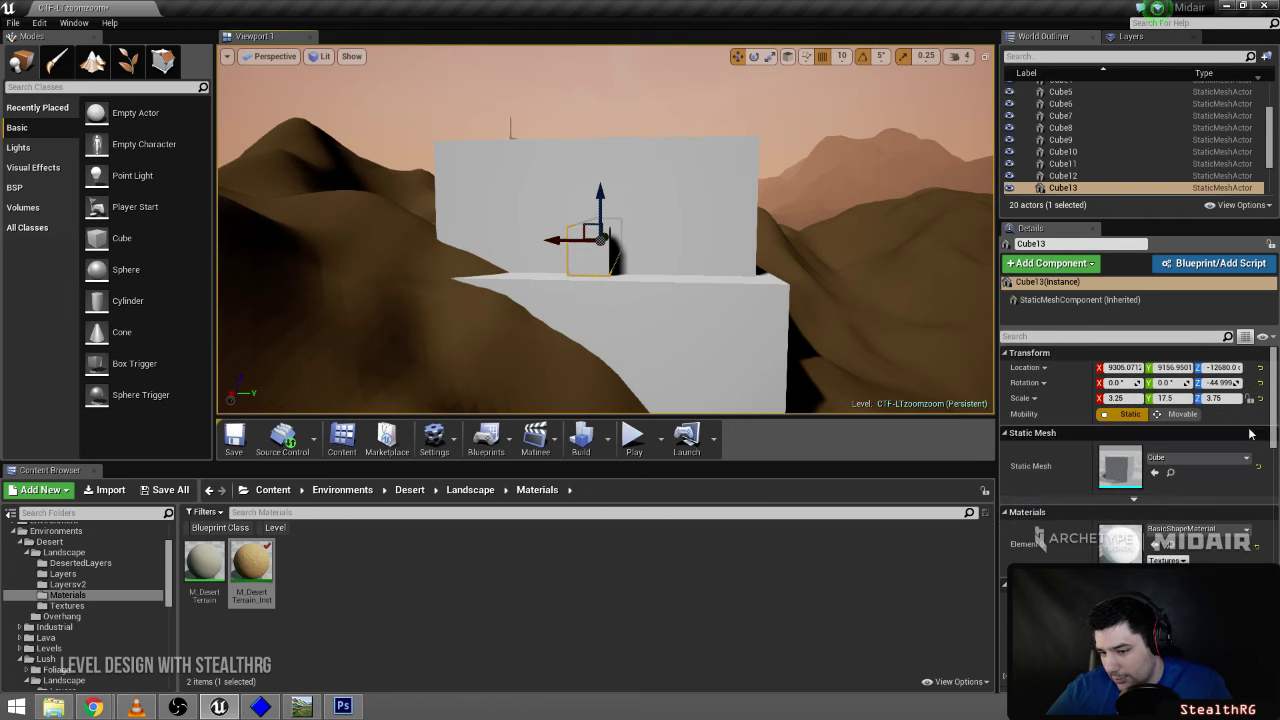
key("Delete")
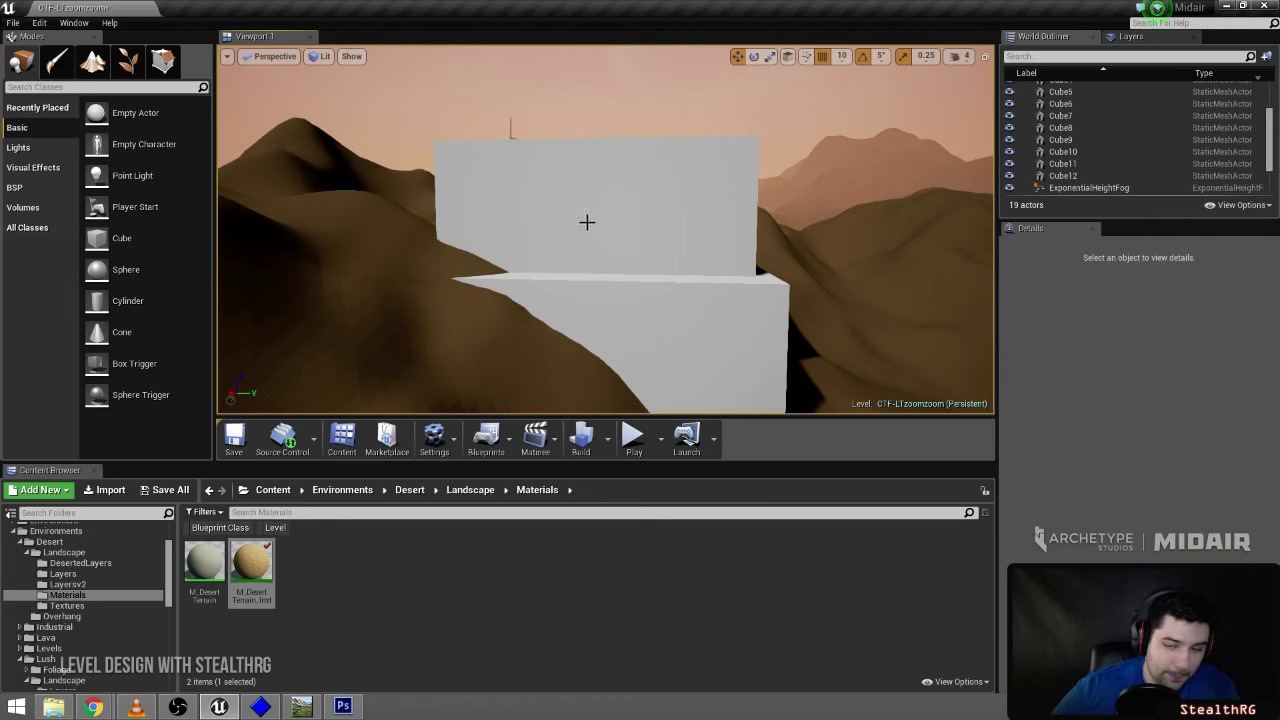
- Place a new basic cube at the far end of the white platform against the hillside
right_click_drag(643, 203, 643, 260)
key("F11")
right_click_drag(612, 132, 365, 135)
key("s")
key("w")
key("d")
key("w")
key("s")
key("a")
key("w")
key("d")
key("s")
key("w")
right_click_drag(690, 146, 647, 130)
key("F11")
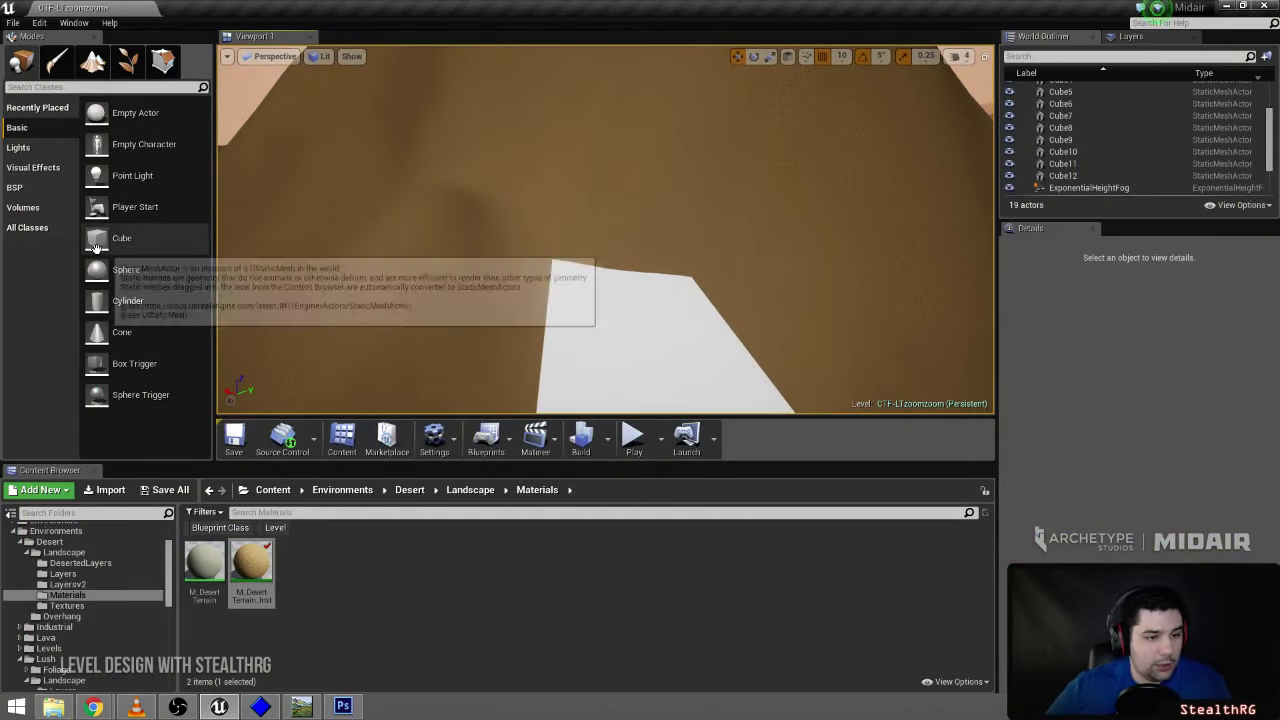
left_click_drag(622, 280, 620, 281)
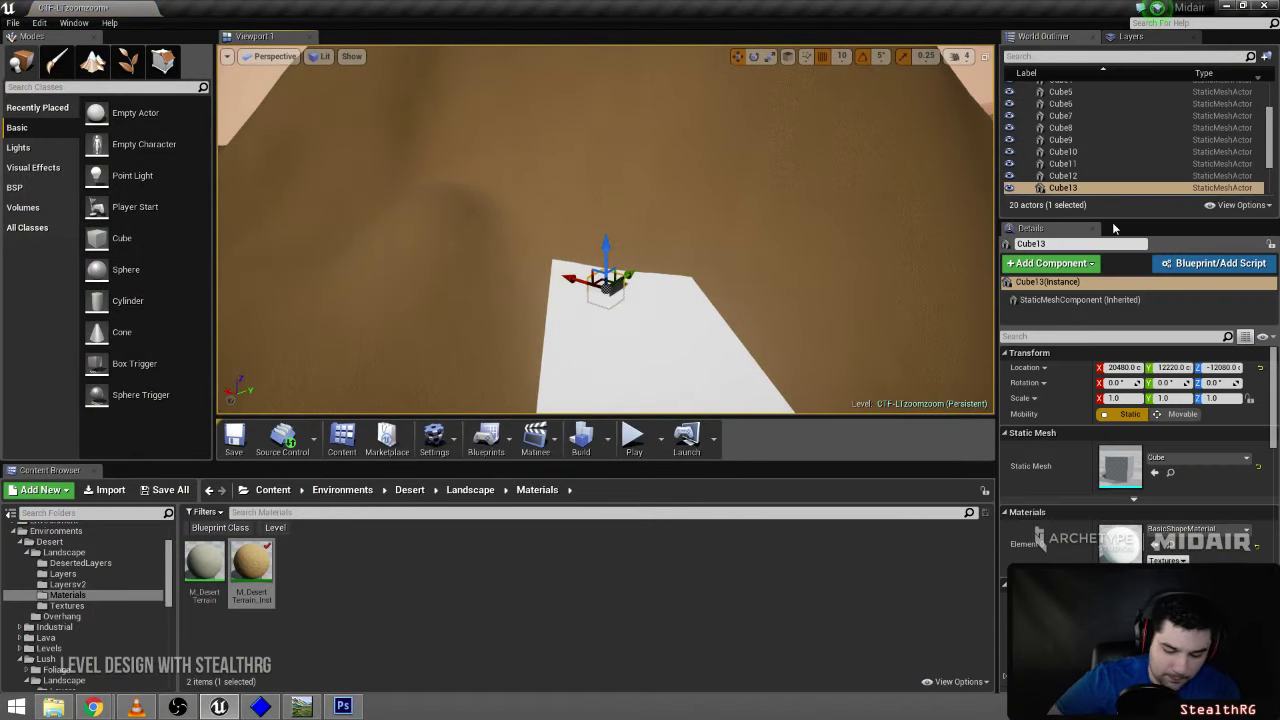
- Filter the content folders by "flag" and open the CTFFlag folder under GamePlayAssets > Objectives
key("F11")
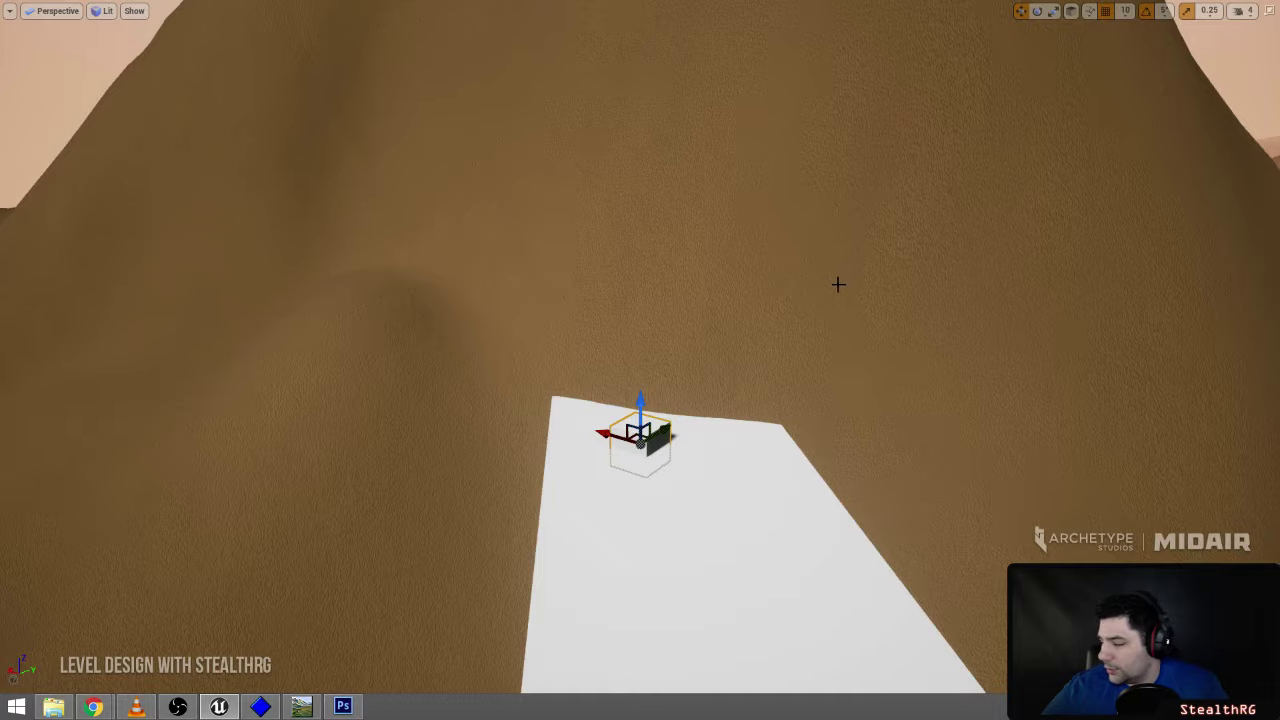
mouse_move(838, 284)
right_mouse_down()
mouse_move(830, 230)
mouse_move(560, 215)
mouse_move(400, 235)
mouse_move(450, 340)
mouse_move(740, 360)
mouse_move(845, 290)
mouse_move(838, 242)
mouse_move(838, 278)
right_mouse_up()
key("F11")
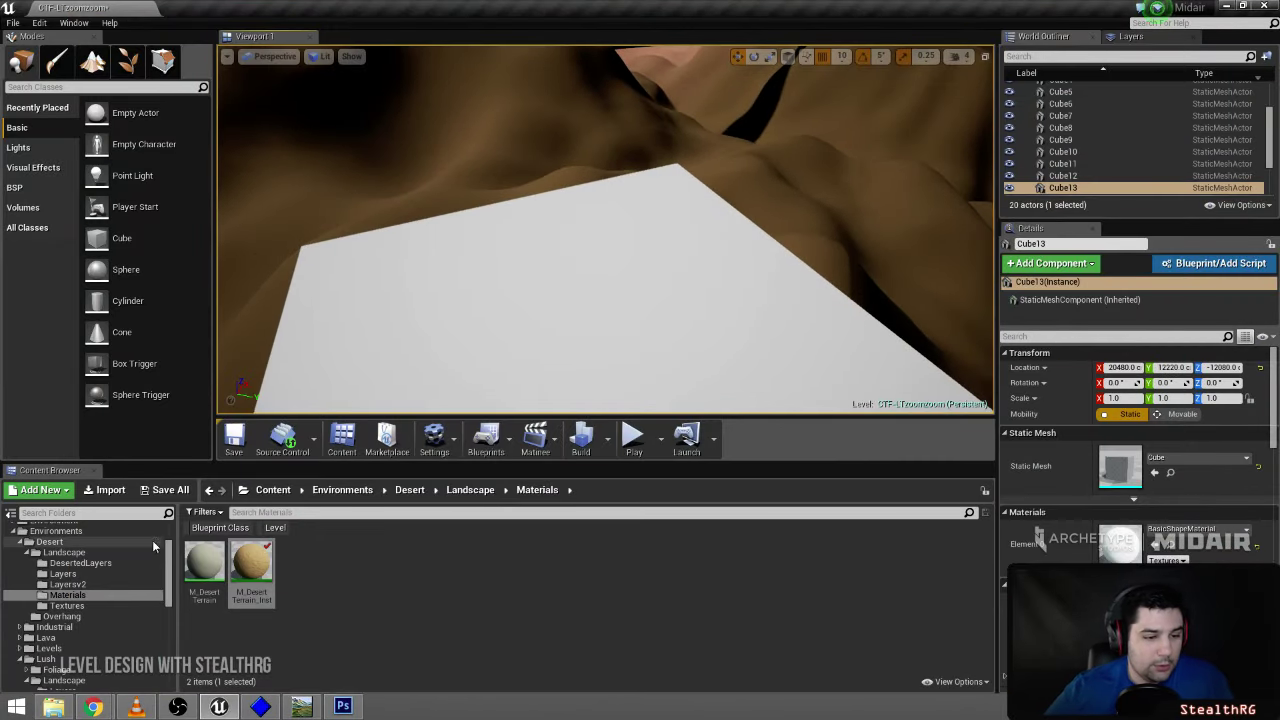
scroll(145, 547, "up", 3)
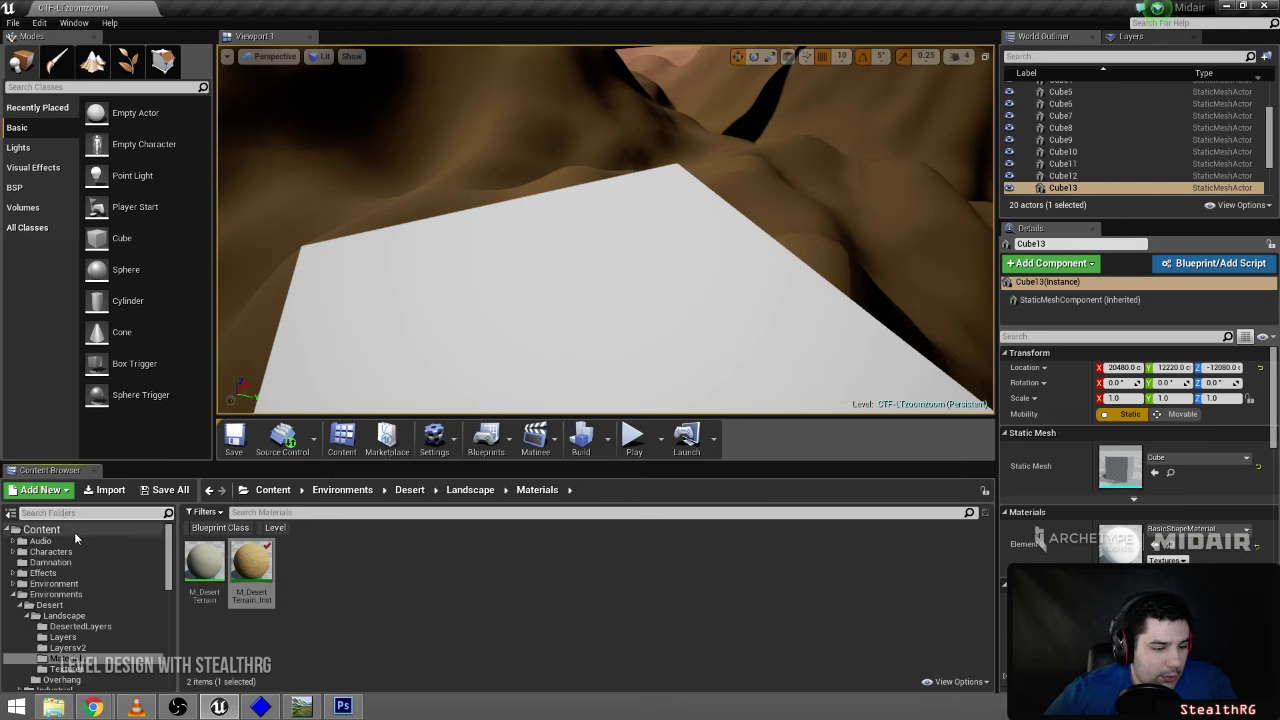
type("flag")
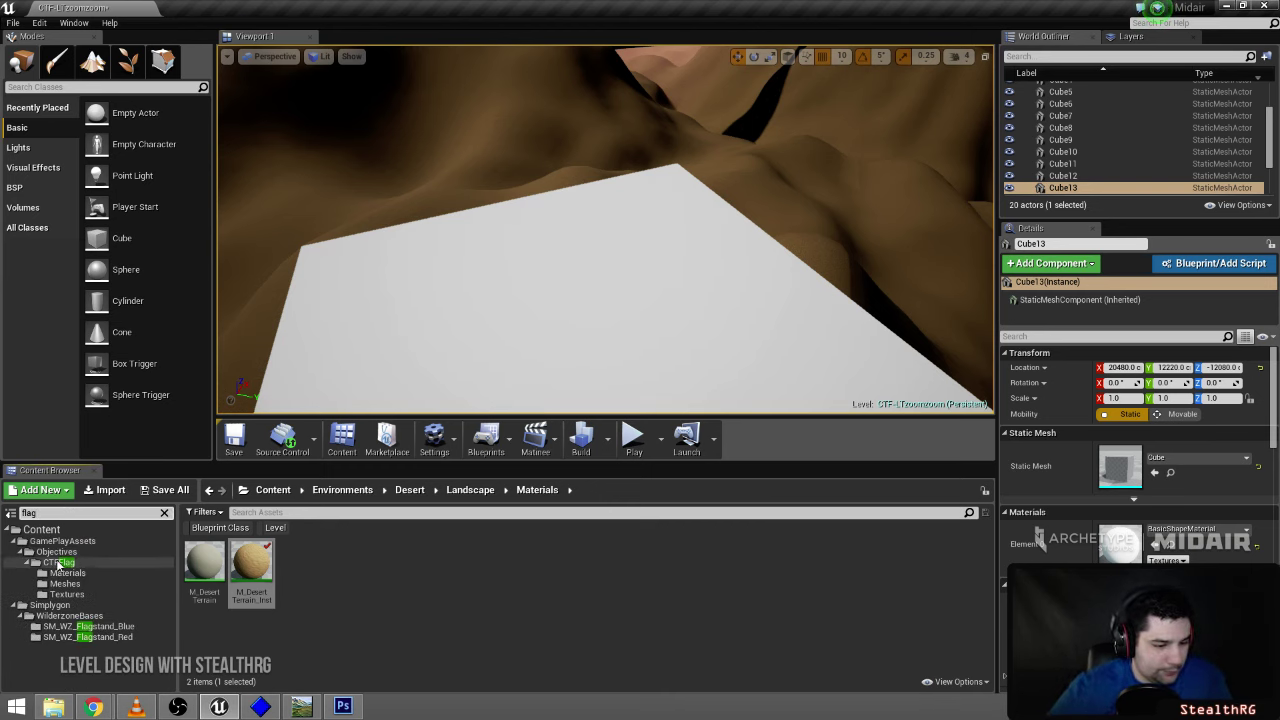
left_click(58, 563)
left_click(74, 575)
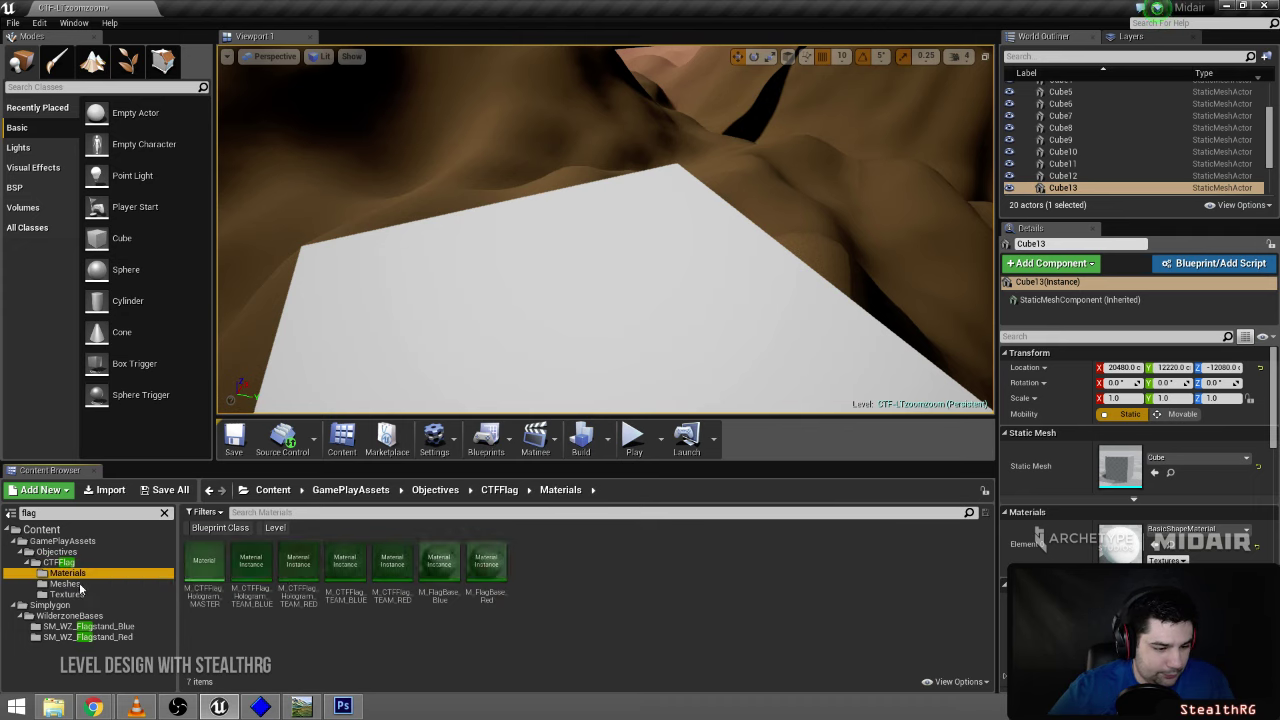
left_click(70, 563)
left_click(80, 553)
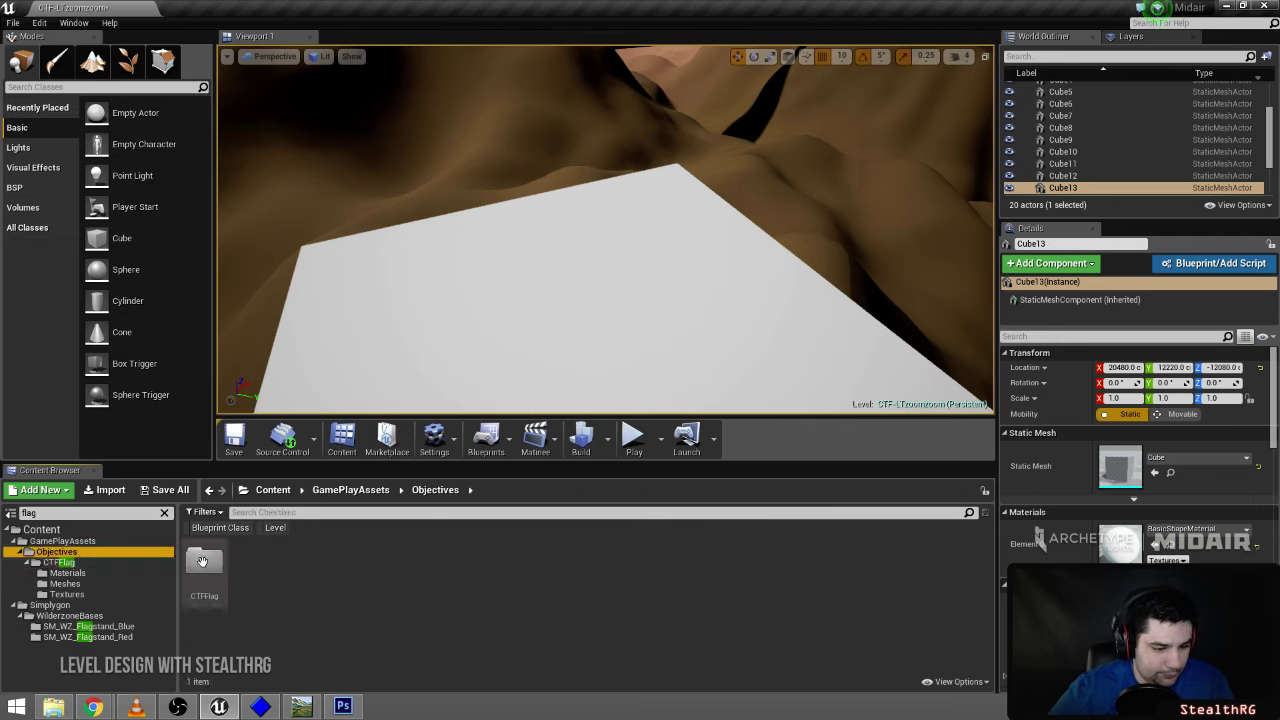
double_click(202, 561)
left_click(252, 568)
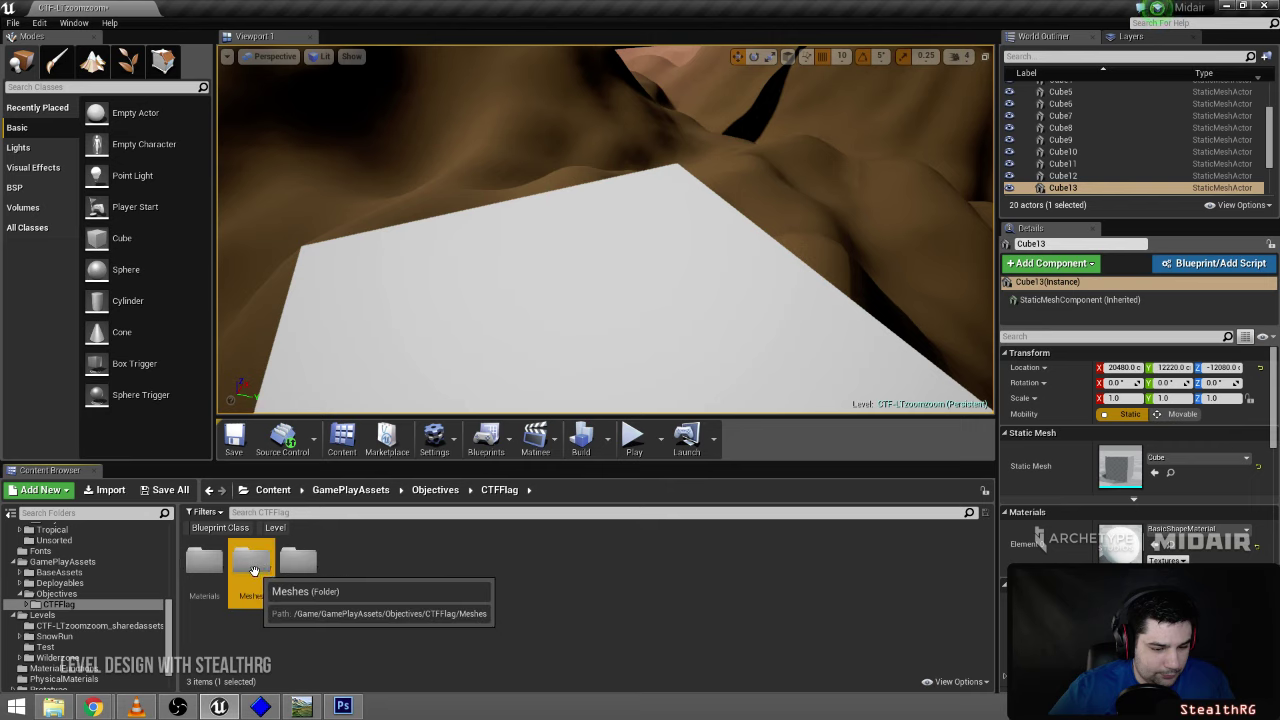
- Look through the CTFFlag mesh and material folders for a usable flag asset
left_click(60, 594)
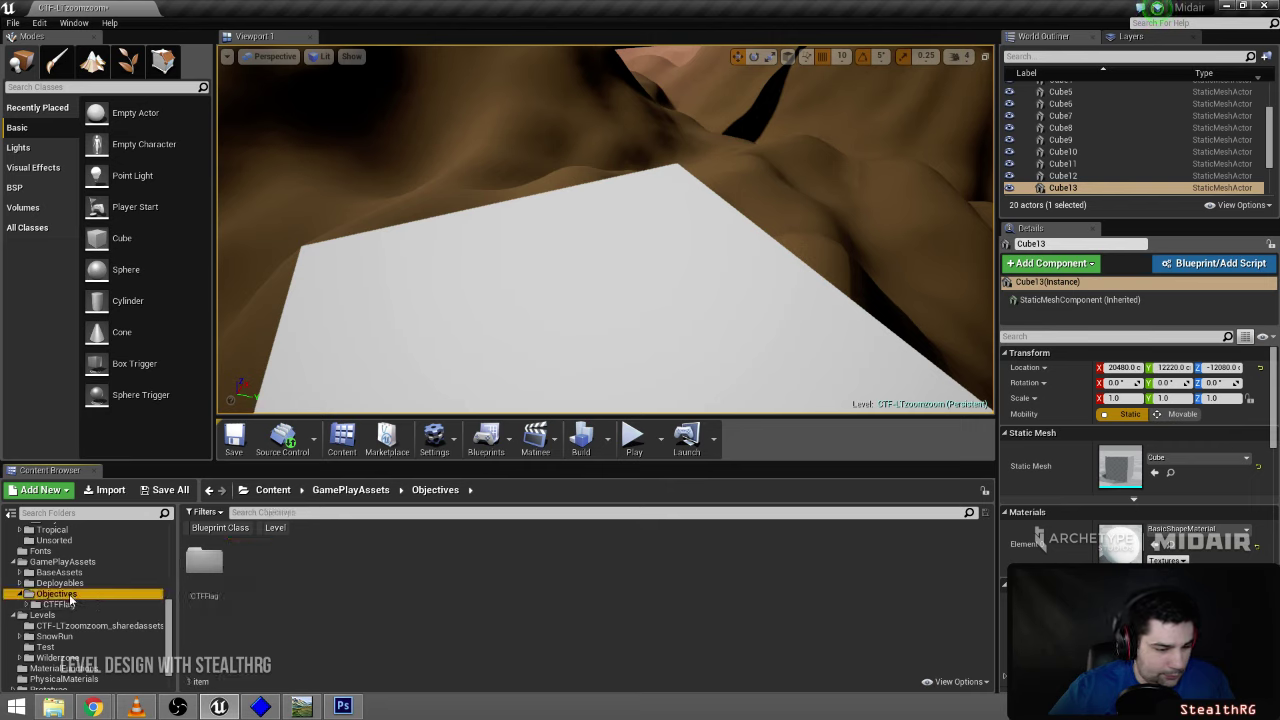
left_click(62, 604)
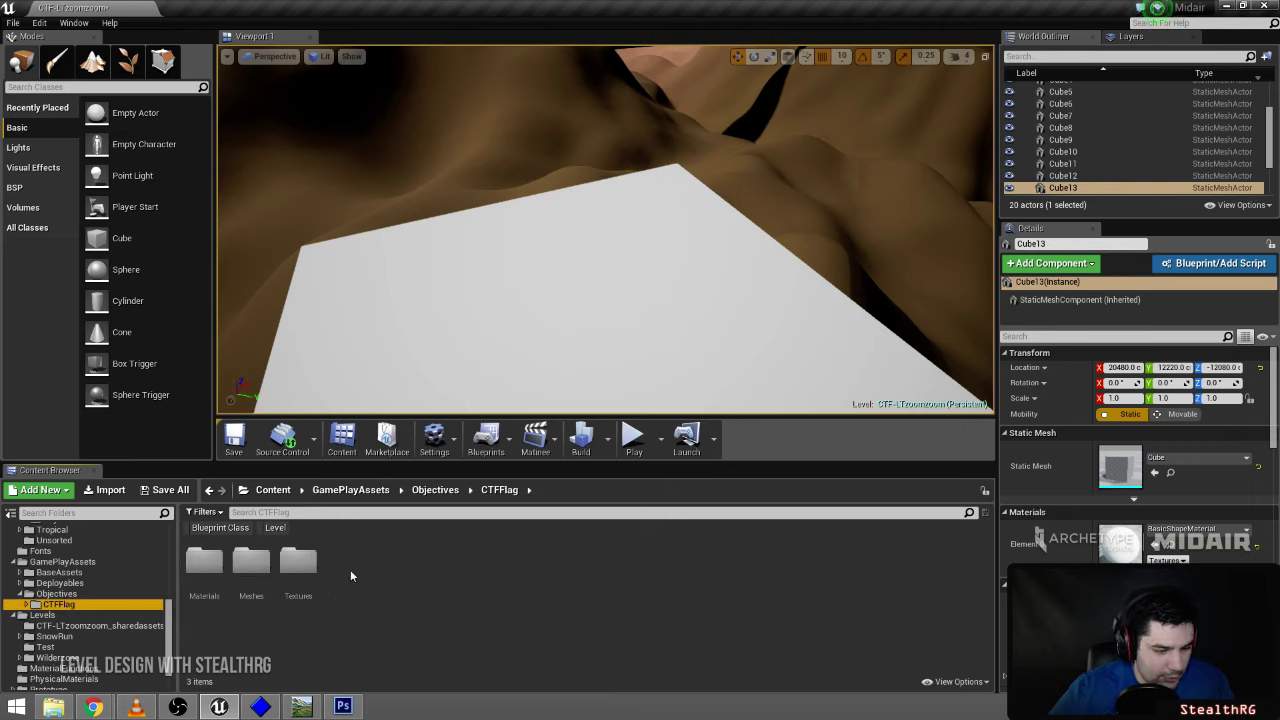
double_click(251, 565)
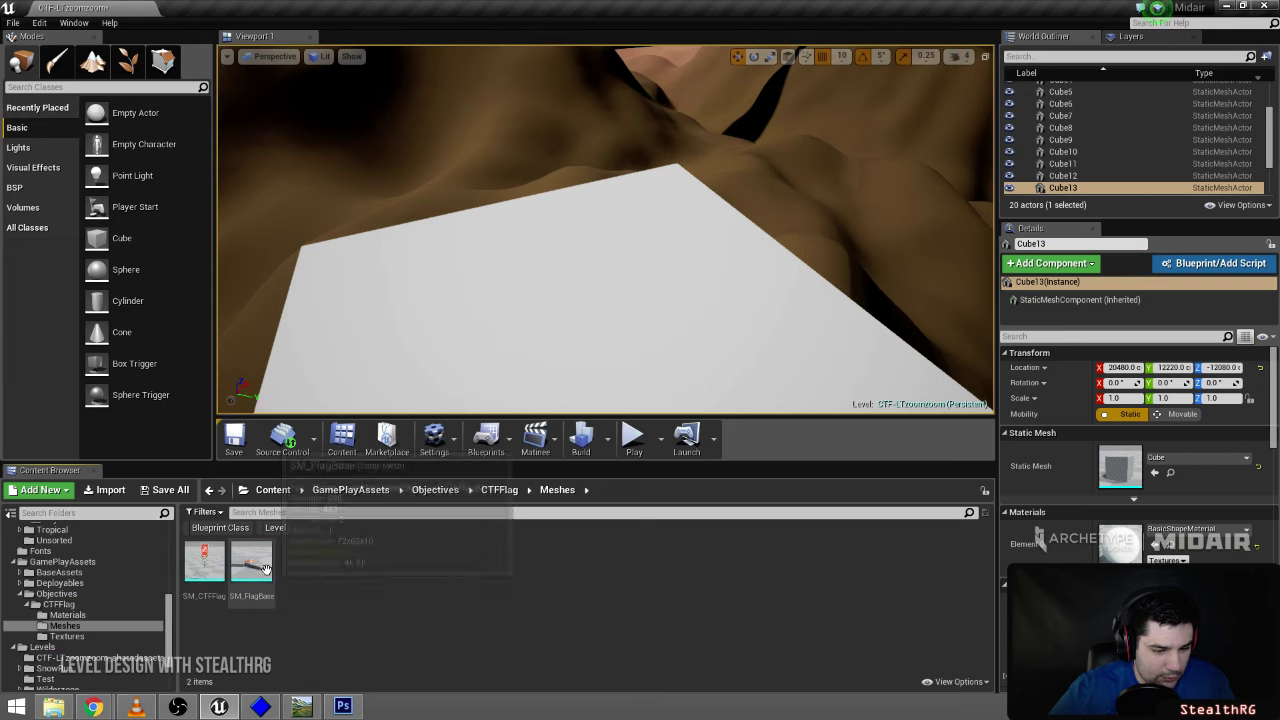
left_click(67, 614)
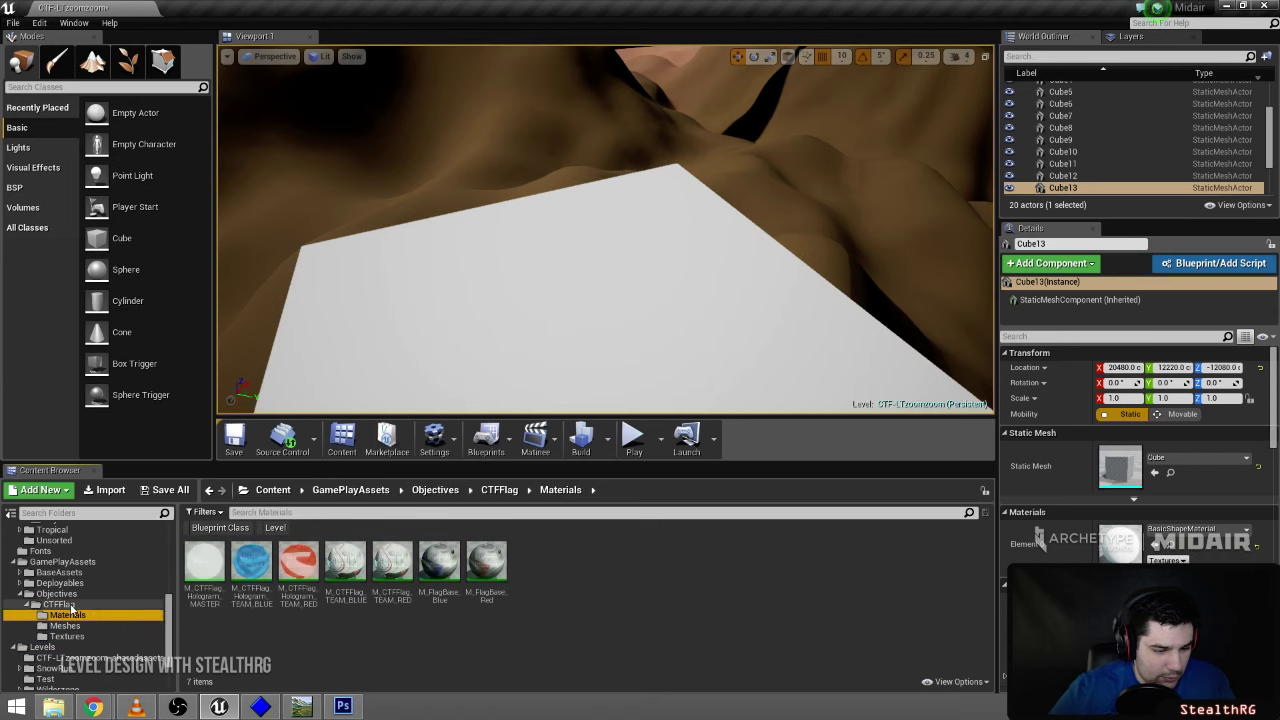
left_click(59, 604)
left_click(60, 583)
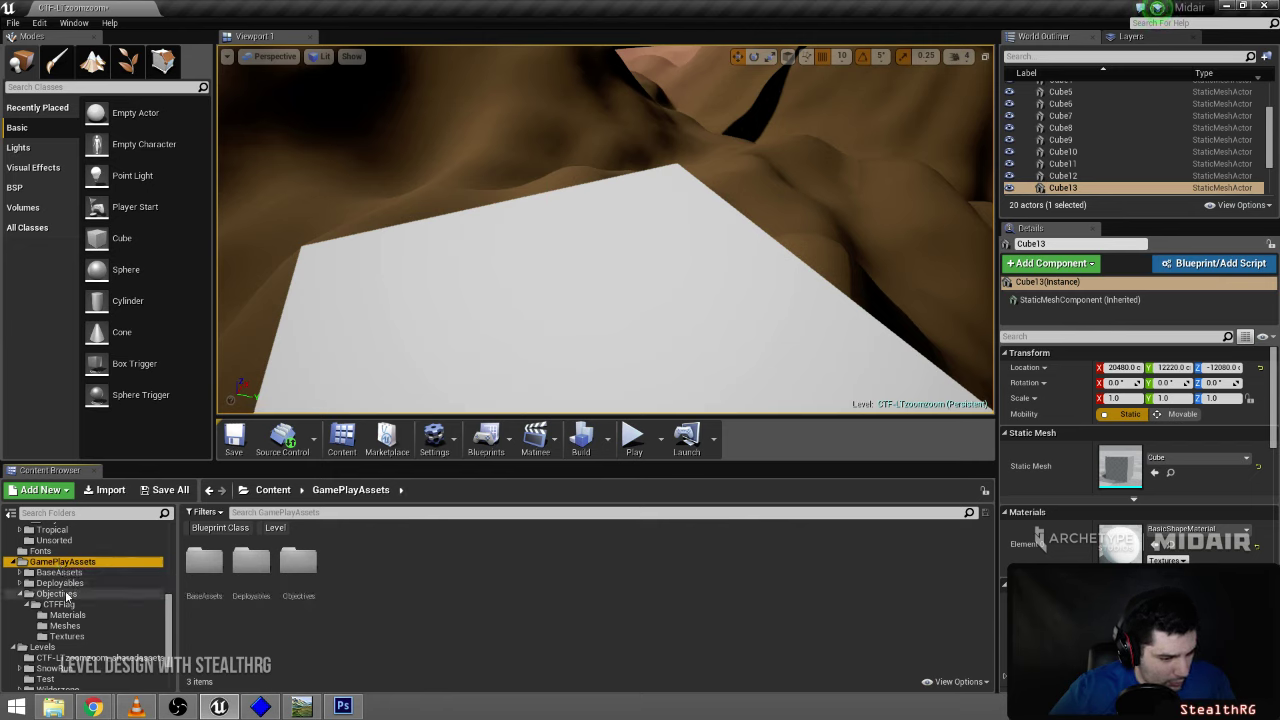
left_click(57, 594)
left_click(58, 604)
left_click(203, 566)
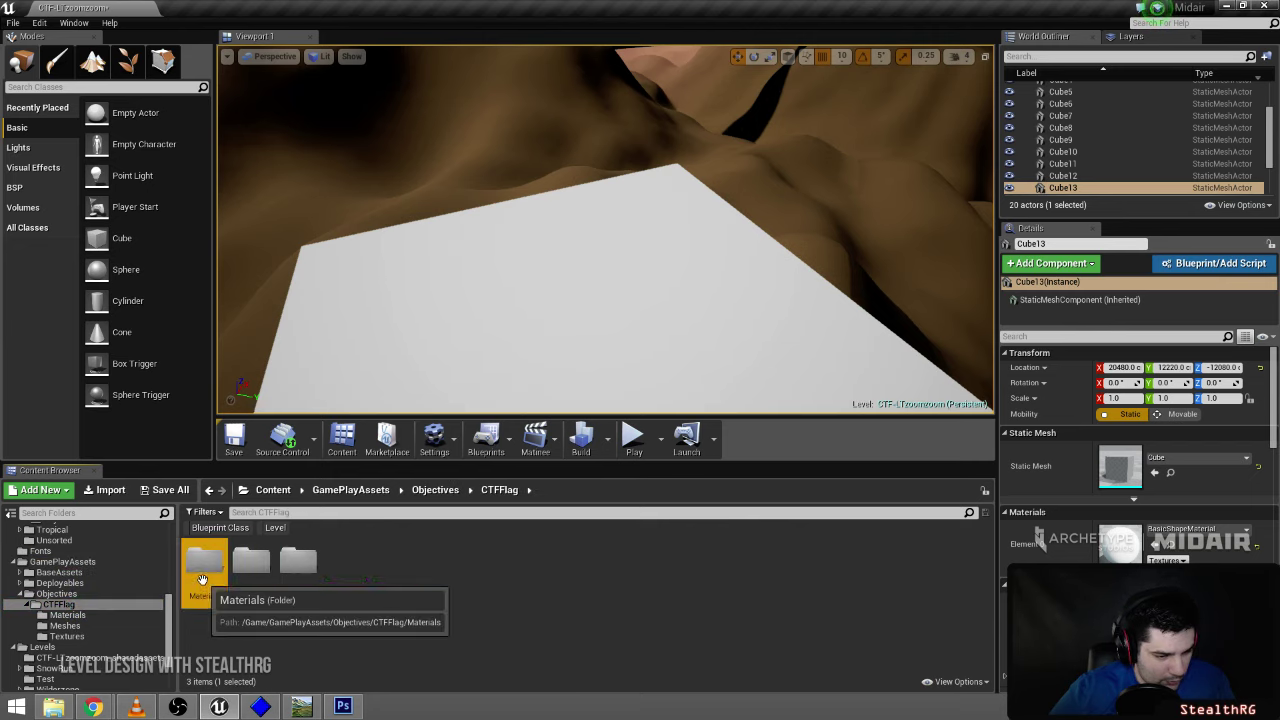
double_click(202, 578)
key("alt+Left")
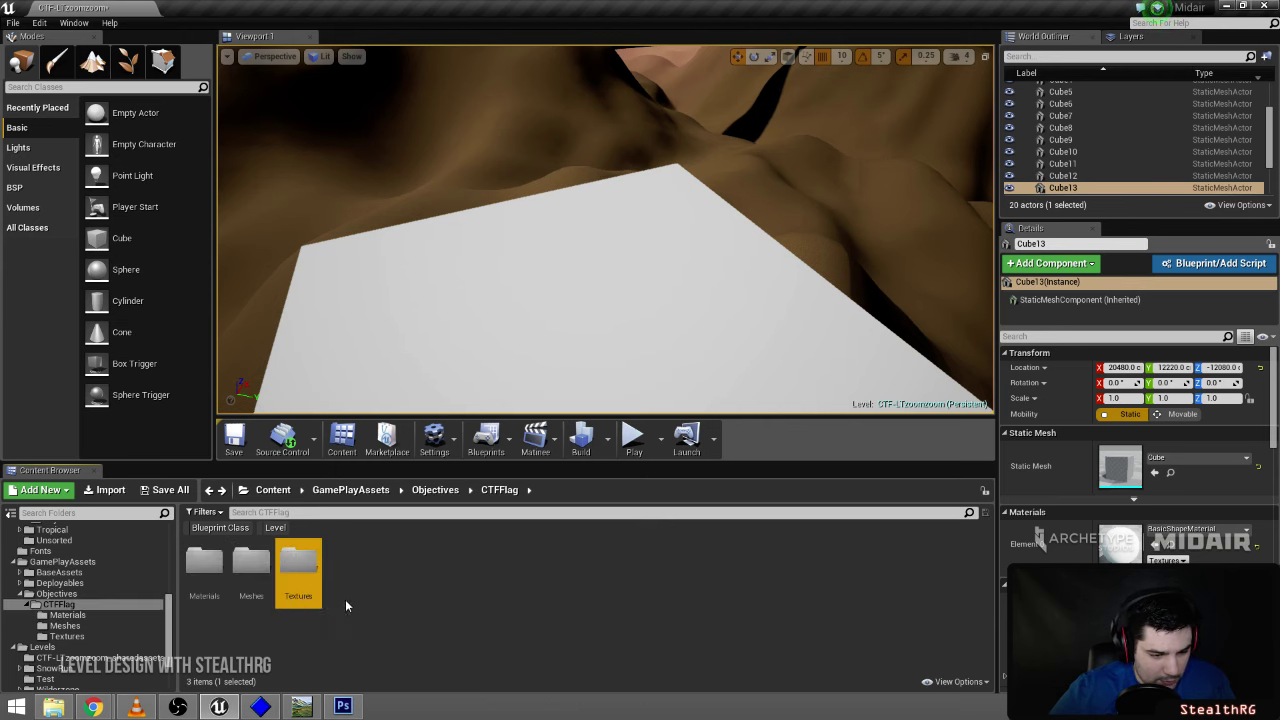
- Place the SM_CTFFlag mesh on the tower's top platform and center it at about X 11520, Y 11370
double_click(251, 563)
left_click_drag(204, 562, 700, 343)
key("f")
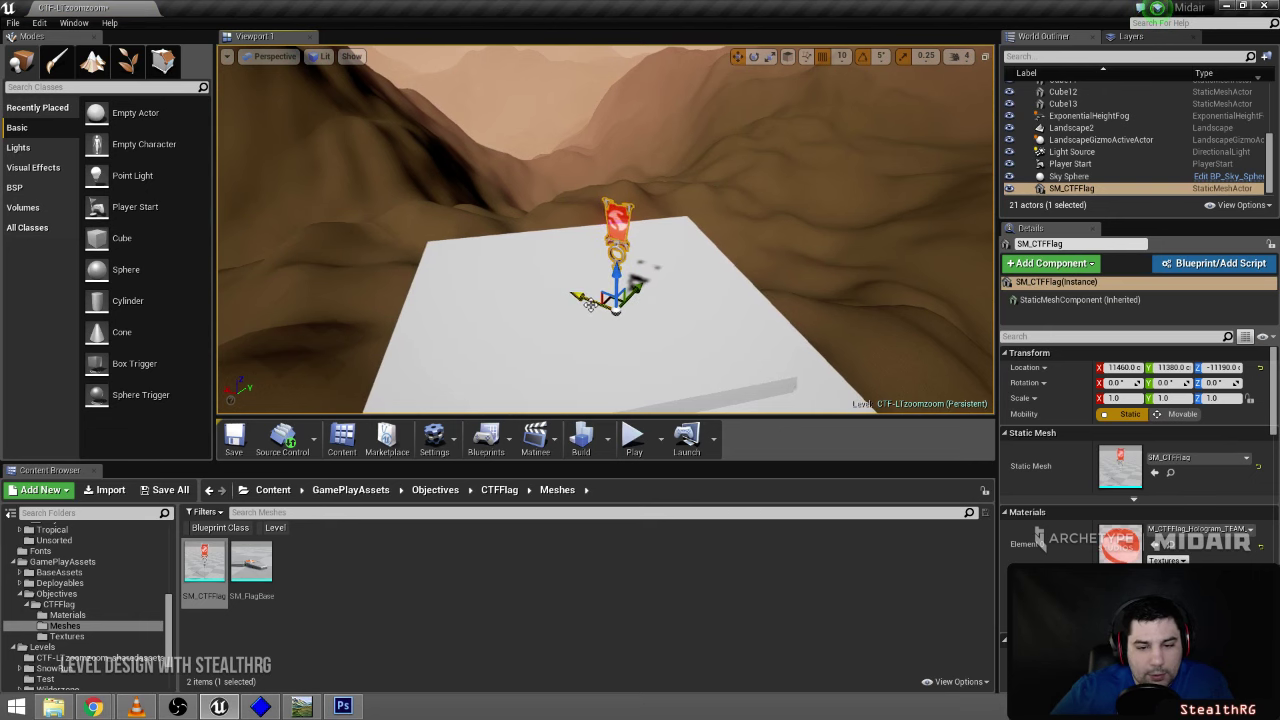
left_click_drag(620, 283, 609, 292)
right_click_drag(609, 292, 580, 284)
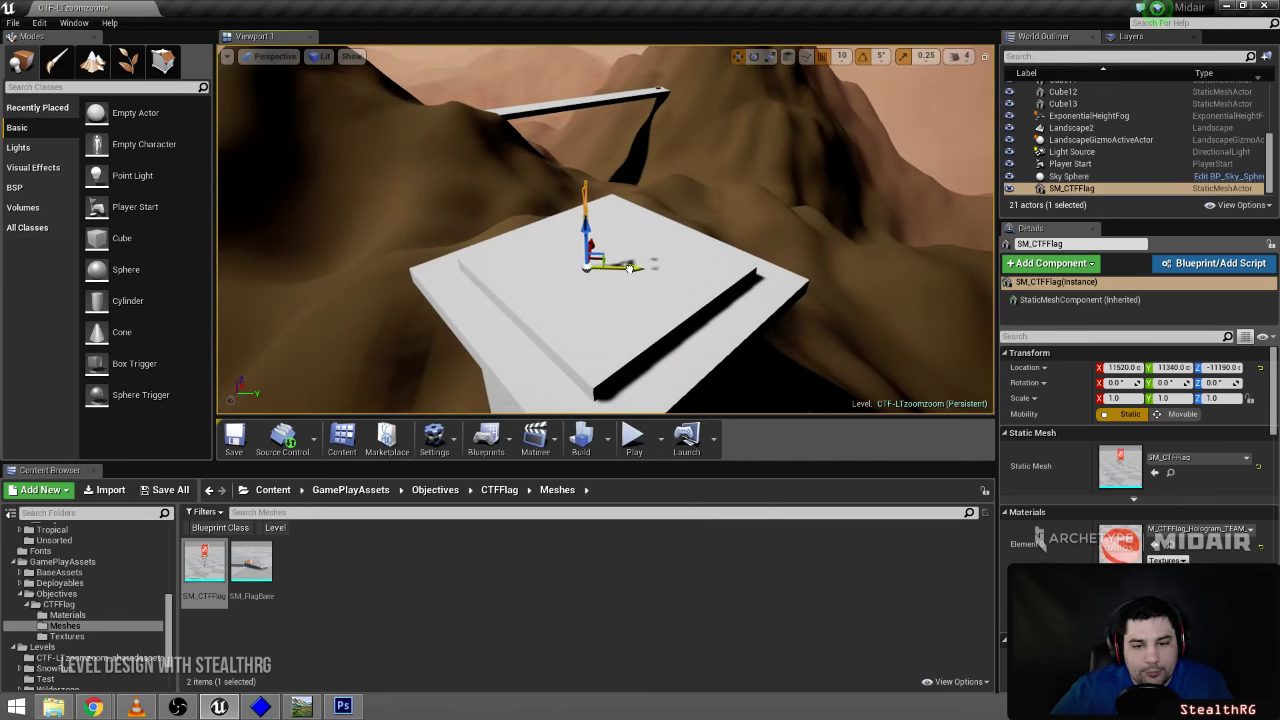
right_click_drag(675, 283, 545, 345)
left_click_drag(688, 345, 611, 260, "alt")
right_click_drag(611, 260, 593, 299)
- Rotate the flag about its vertical axis to about -40 degrees on the tower's top
key("e")
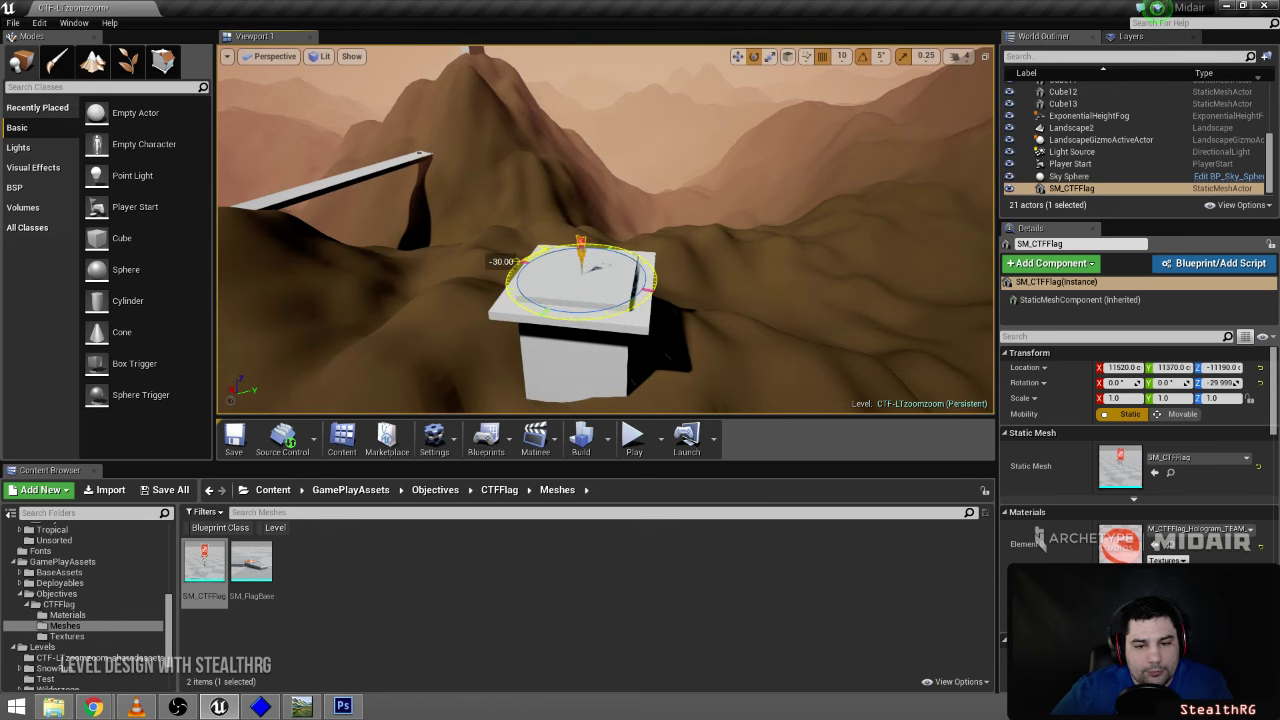
right_click_drag(593, 238, 592, 315)
left_click_drag(598, 235, 593, 237, "alt")
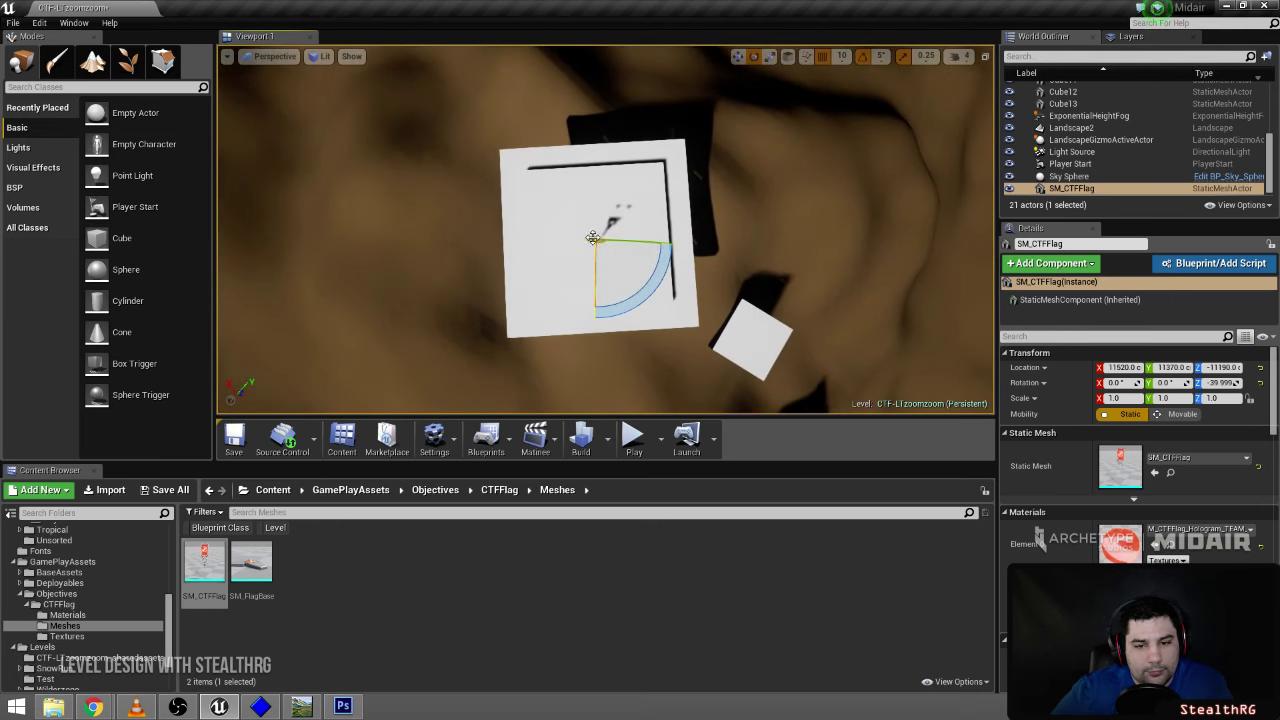
mouse_move(596, 332)
right_mouse_down()
mouse_move(600, 310)
mouse_move(596, 332)
right_mouse_up()
- Start a play session and fly onto the tower's top to examine the flag's size and placement up close
left_click(635, 438)
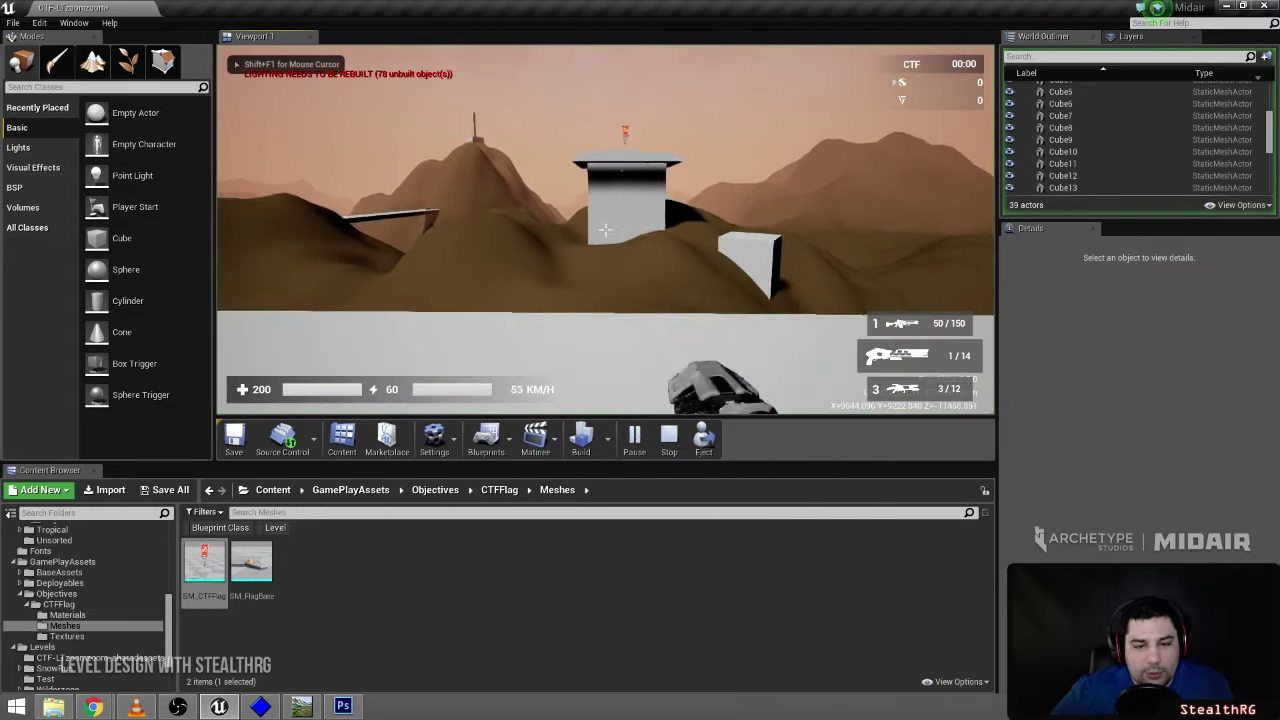
key("w")
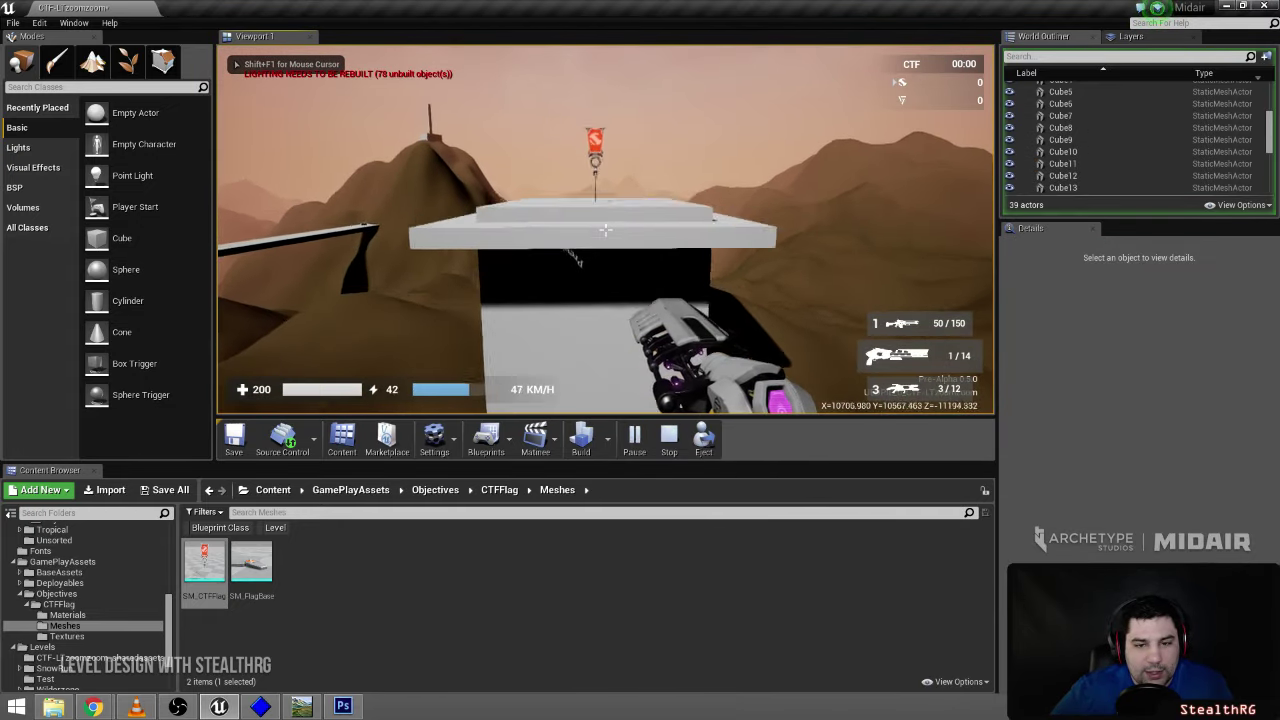
key("w")
key("s")
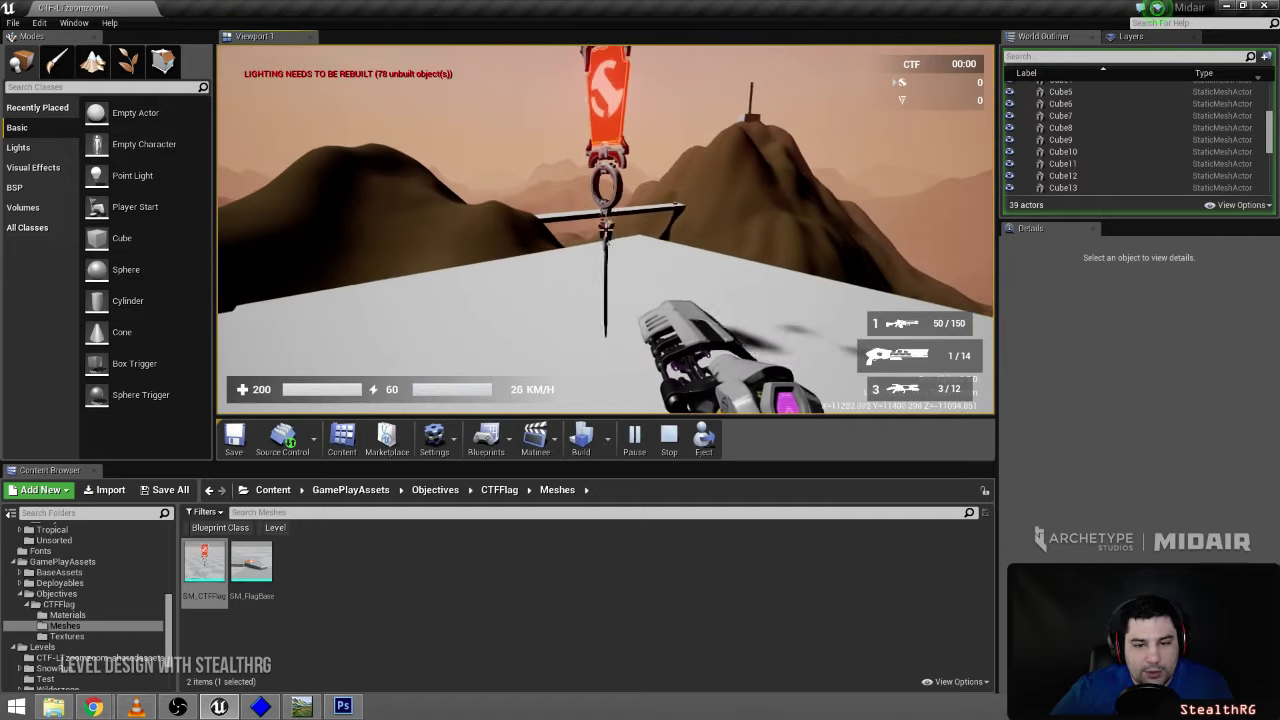
key("w")
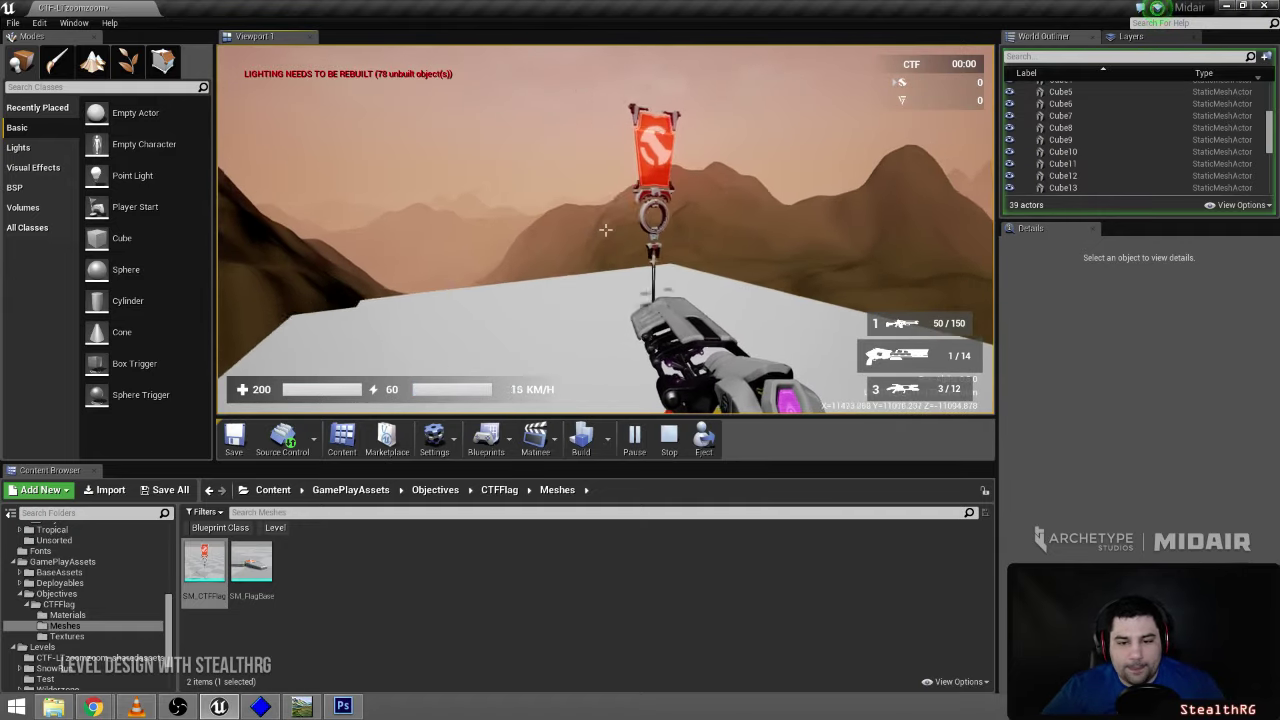
key("a")
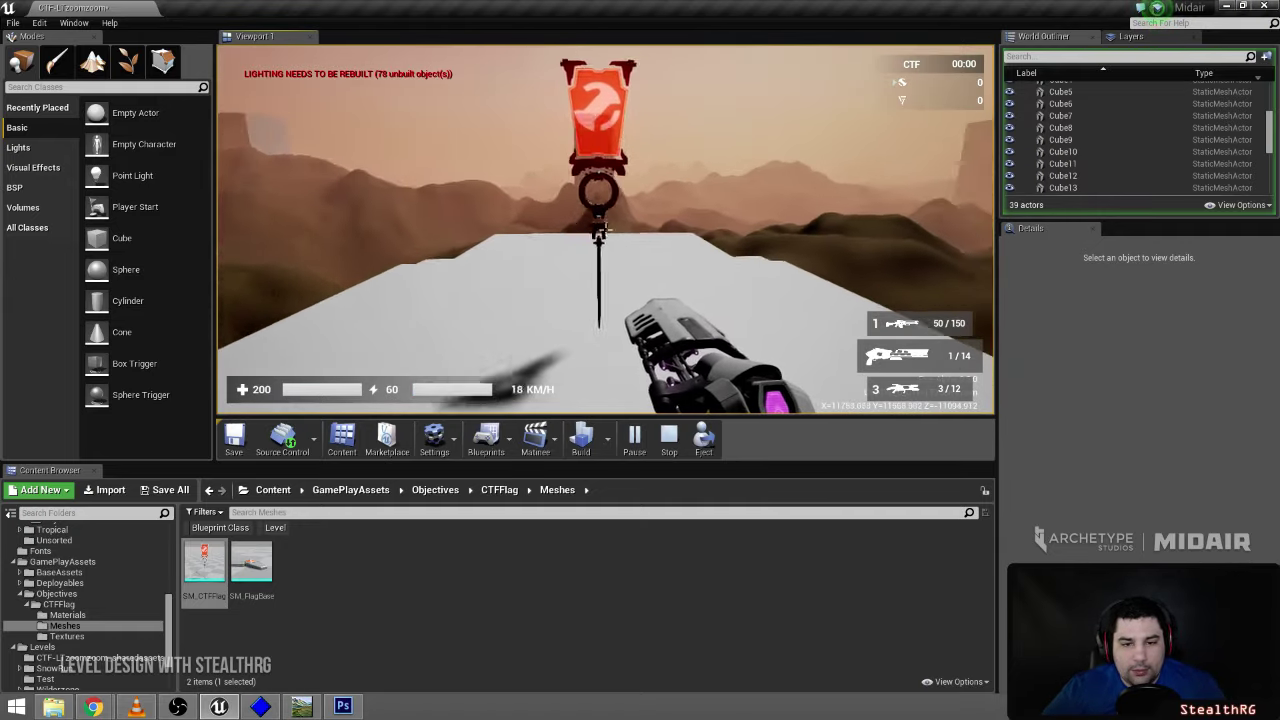
key("w")
key("w")
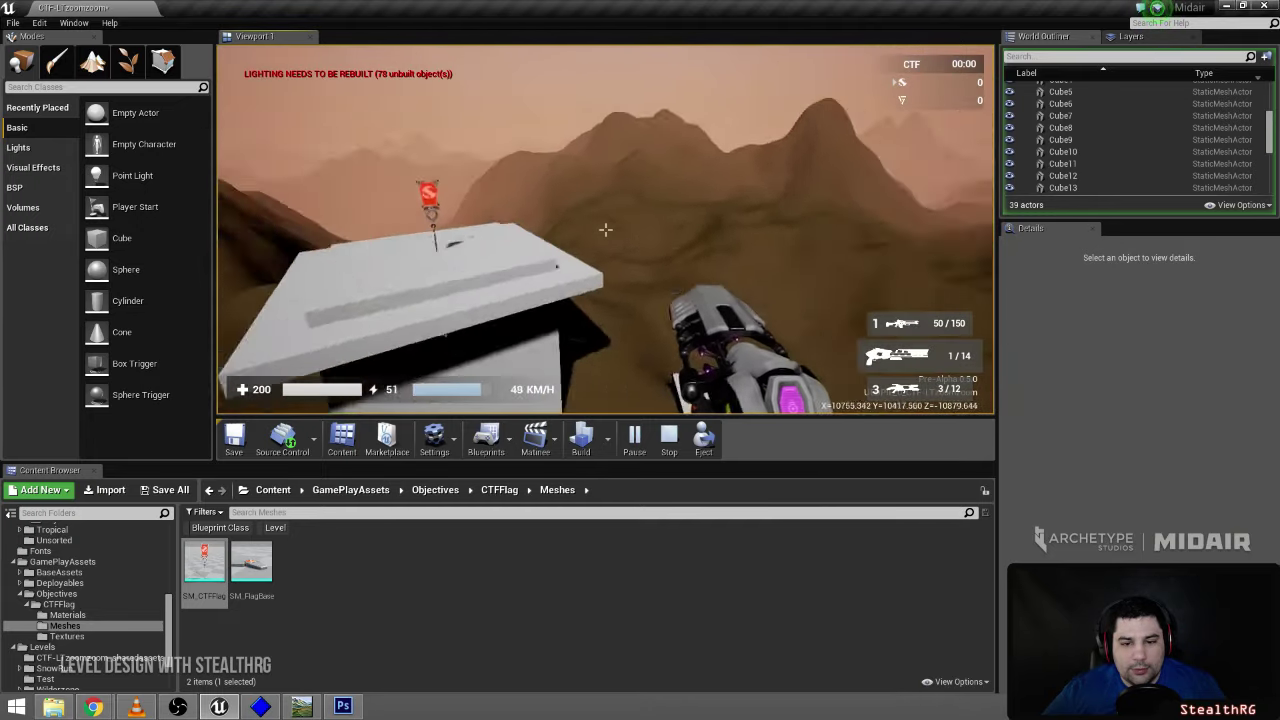
key("w")
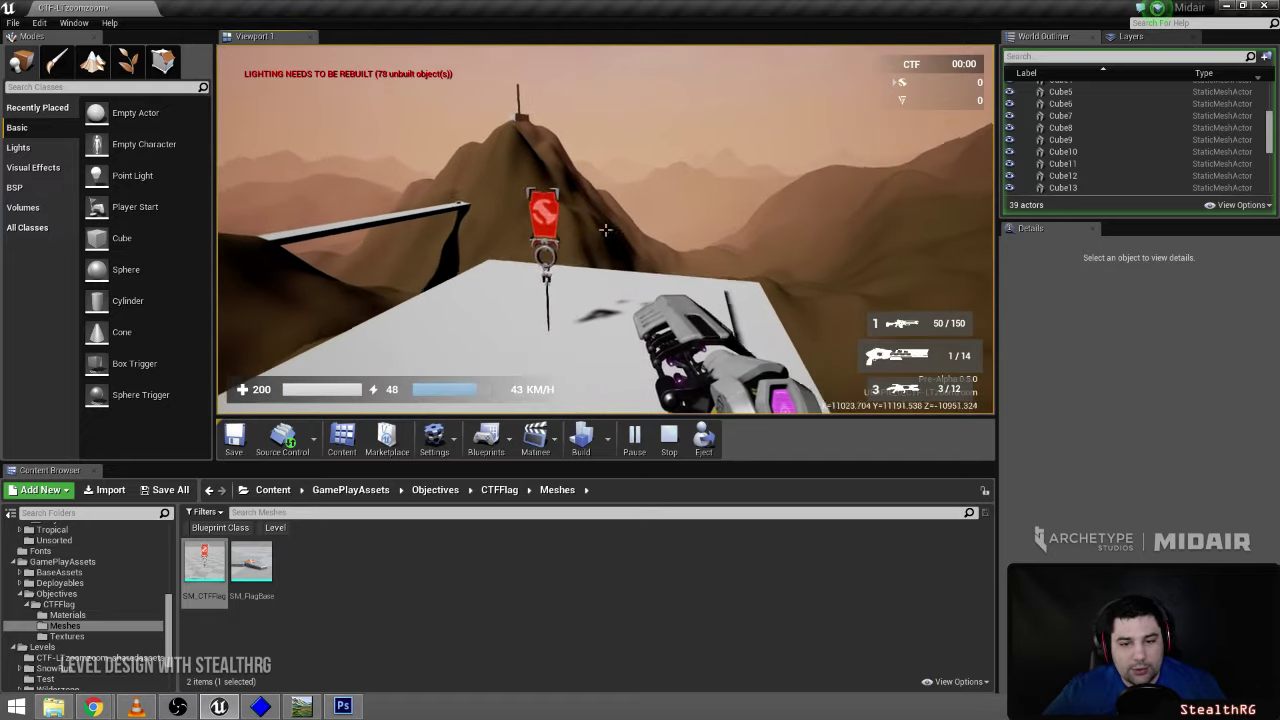
- Play-test in full screen, flying around the tower and nearby blocks to judge the flag from several distances, and end the session
key("F11")
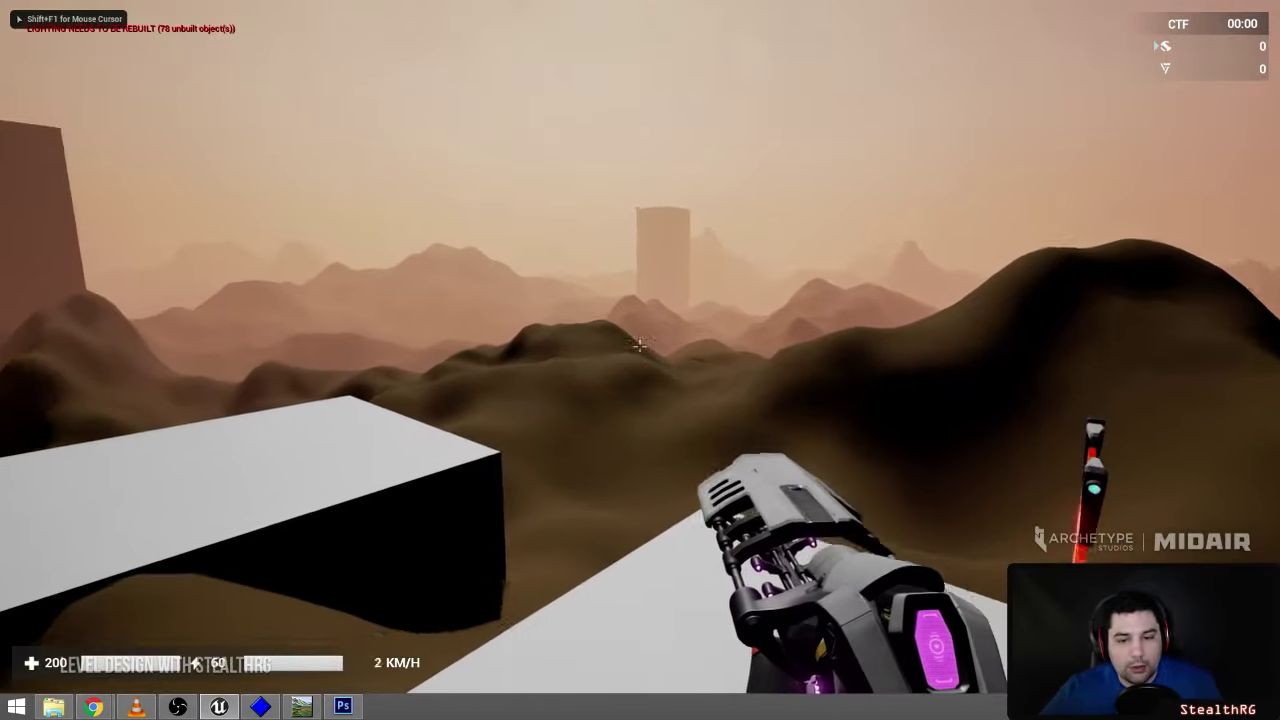
key("w")
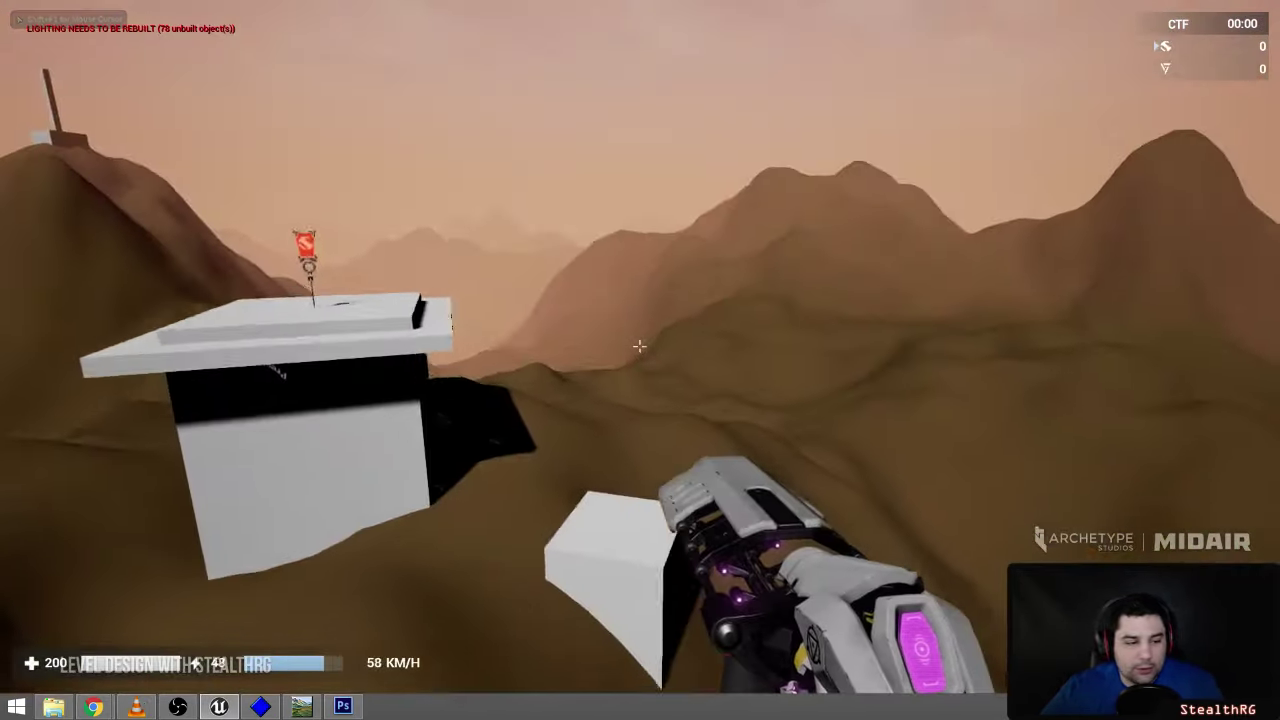
key("s")
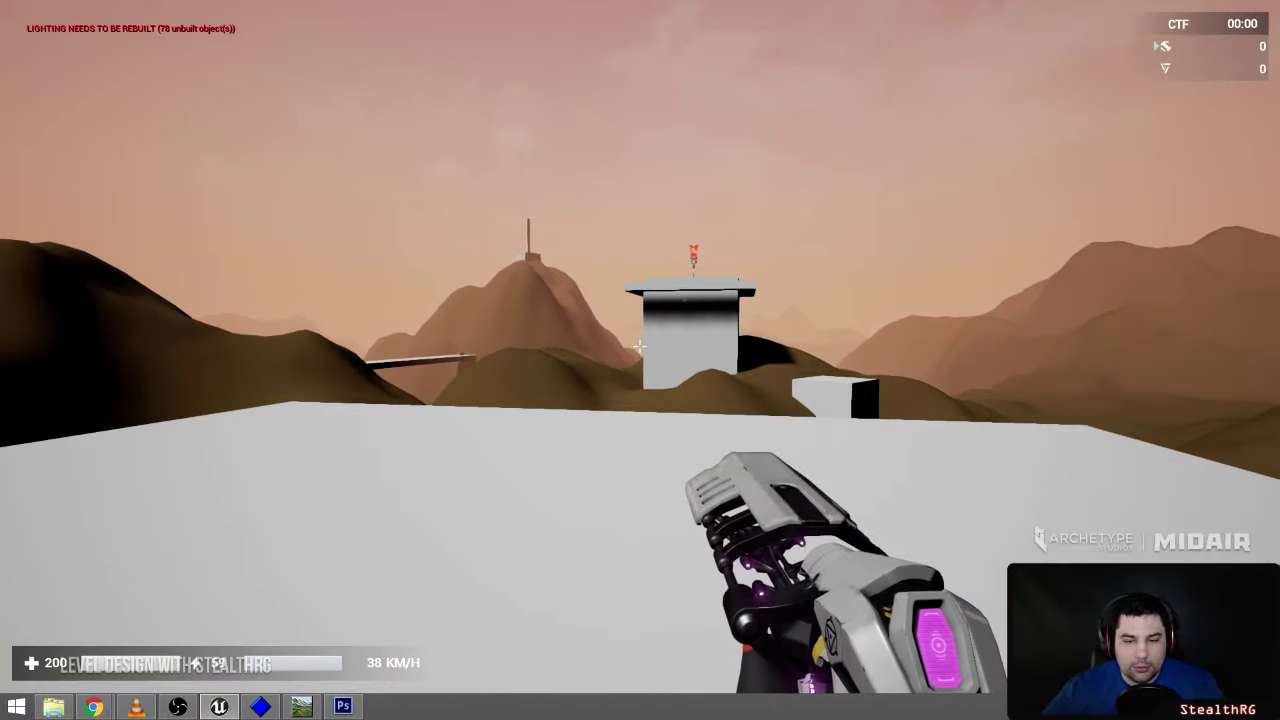
key("s")
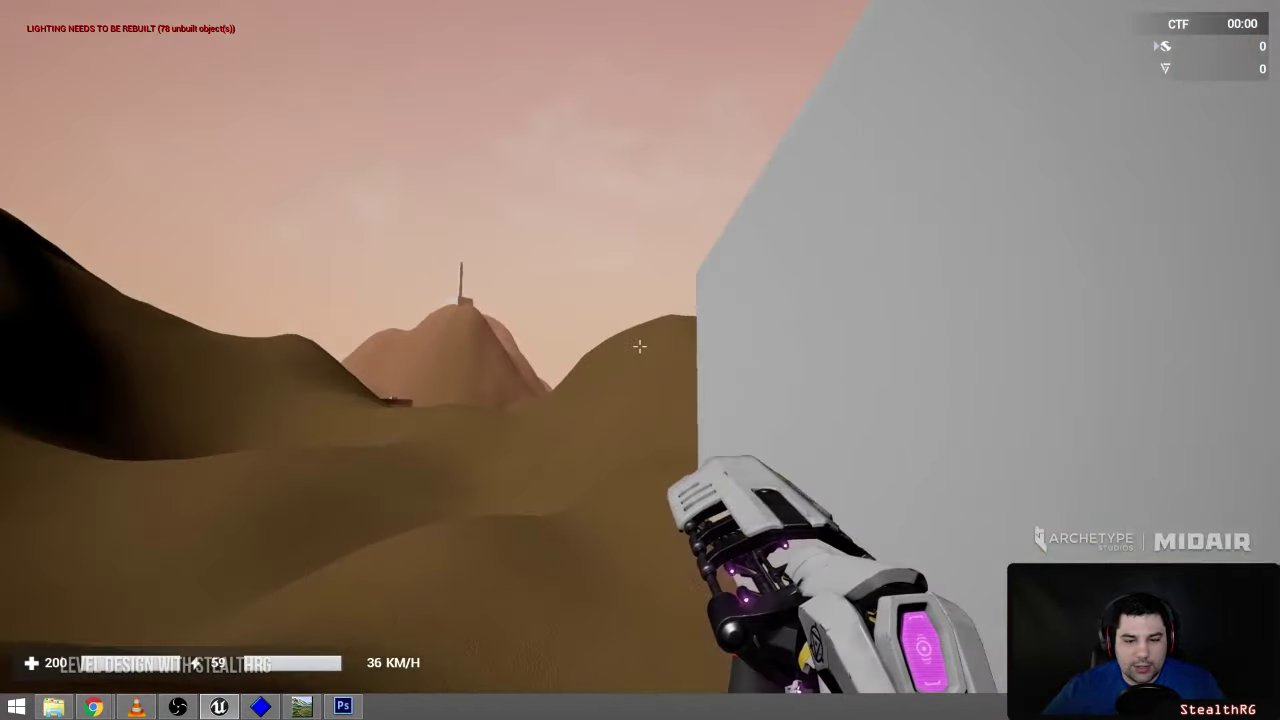
key("w")
left_click(640, 346)
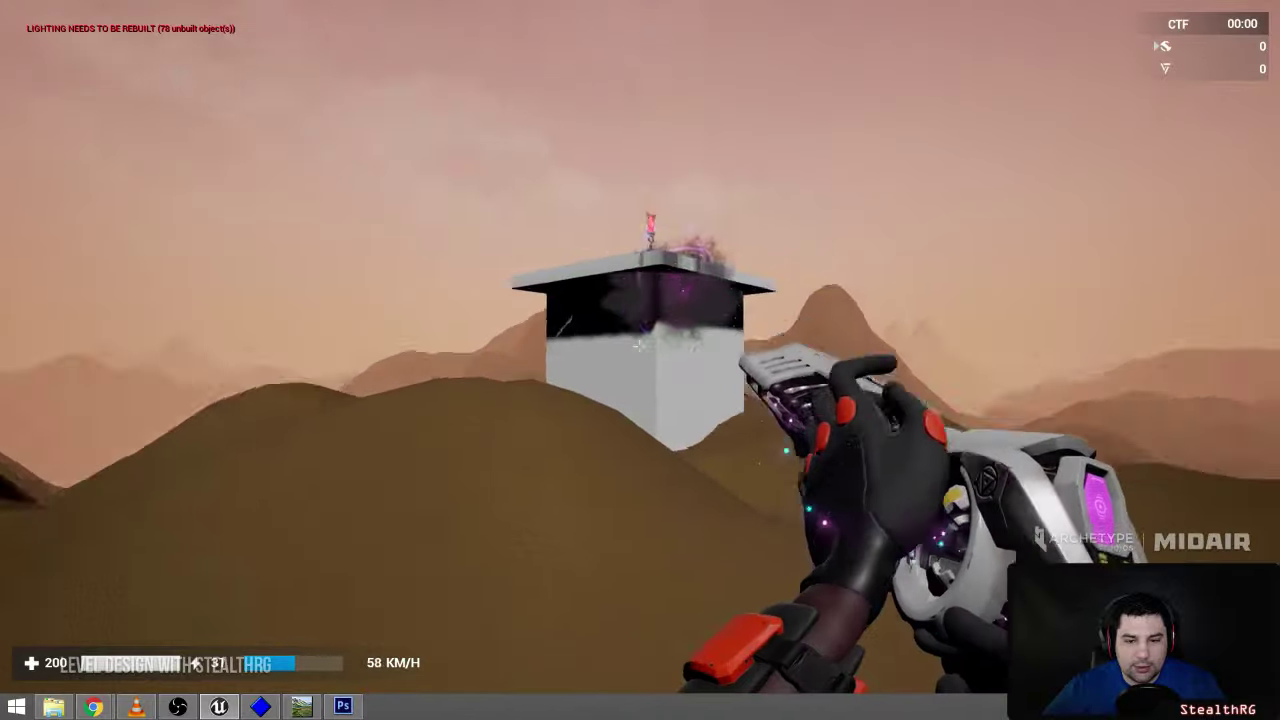
key("w")
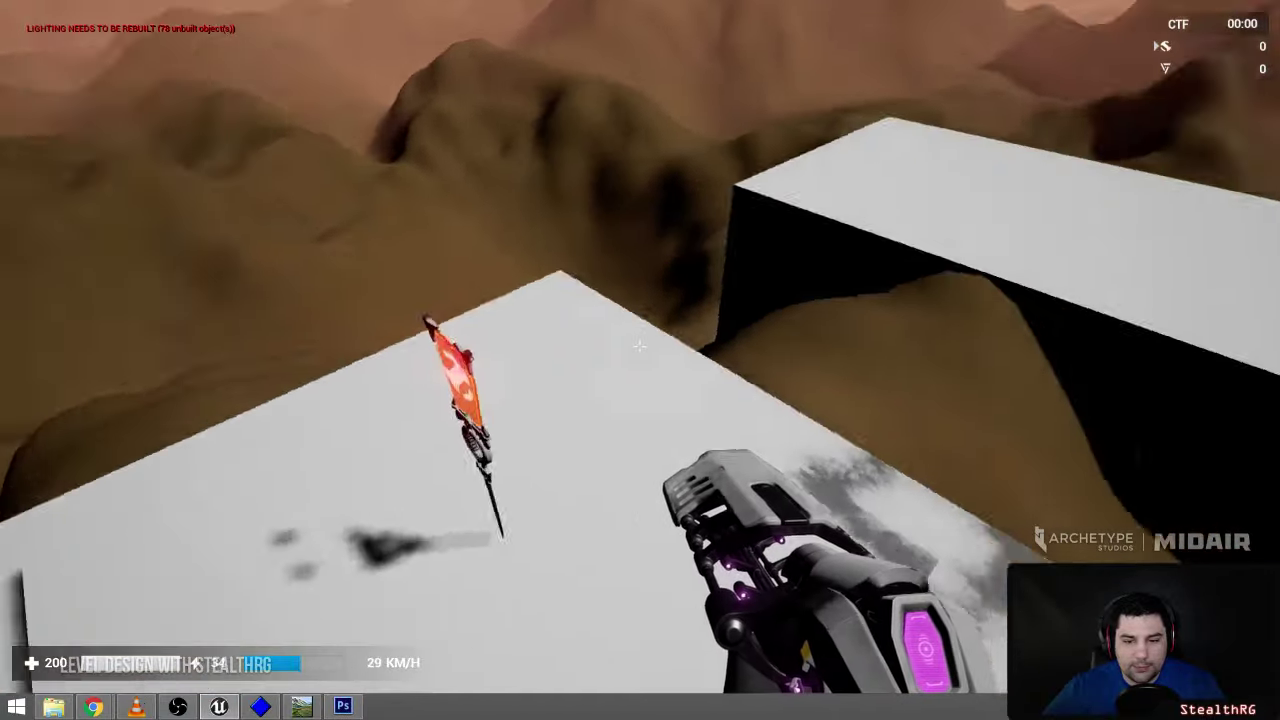
key("w")
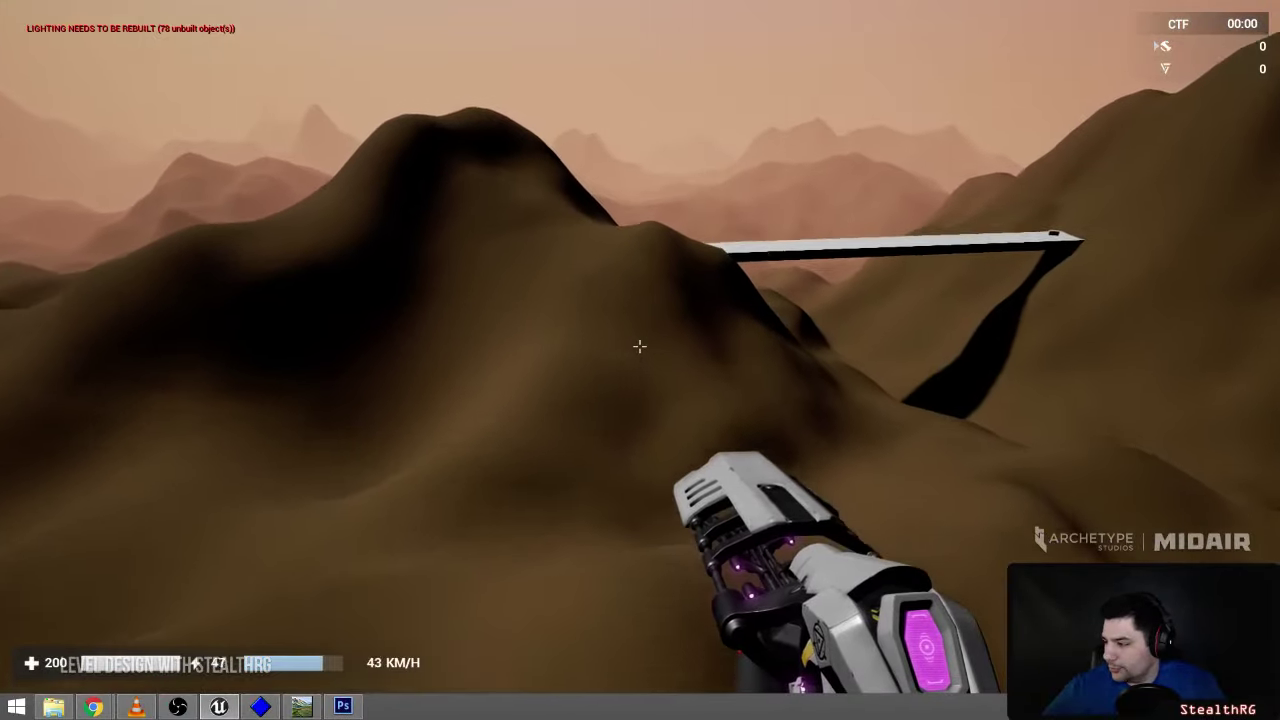
key("w")
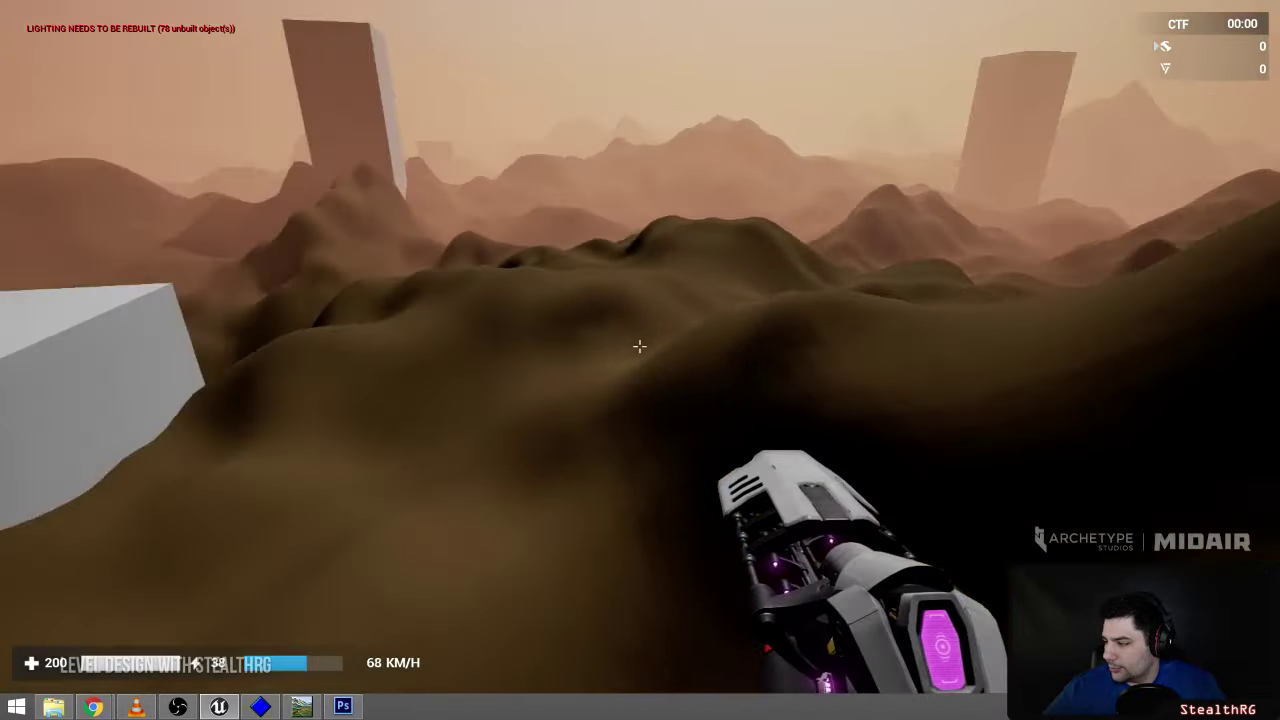
key("w")
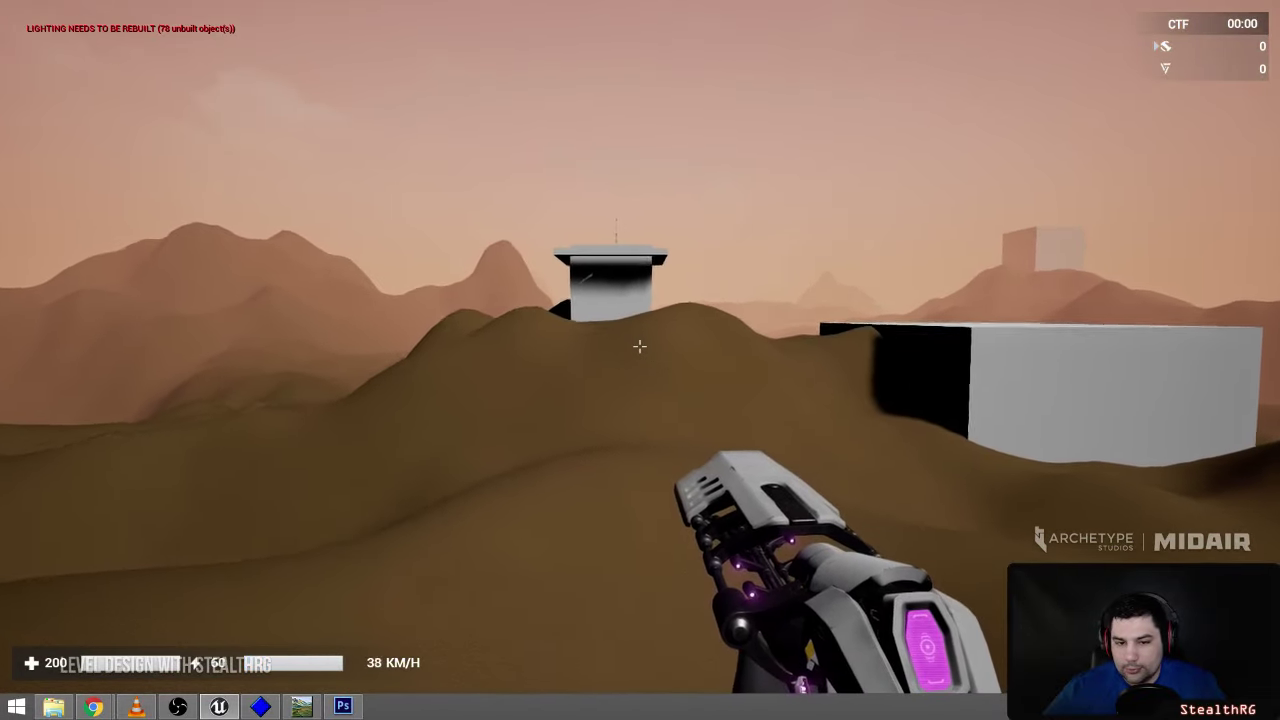
key("w")
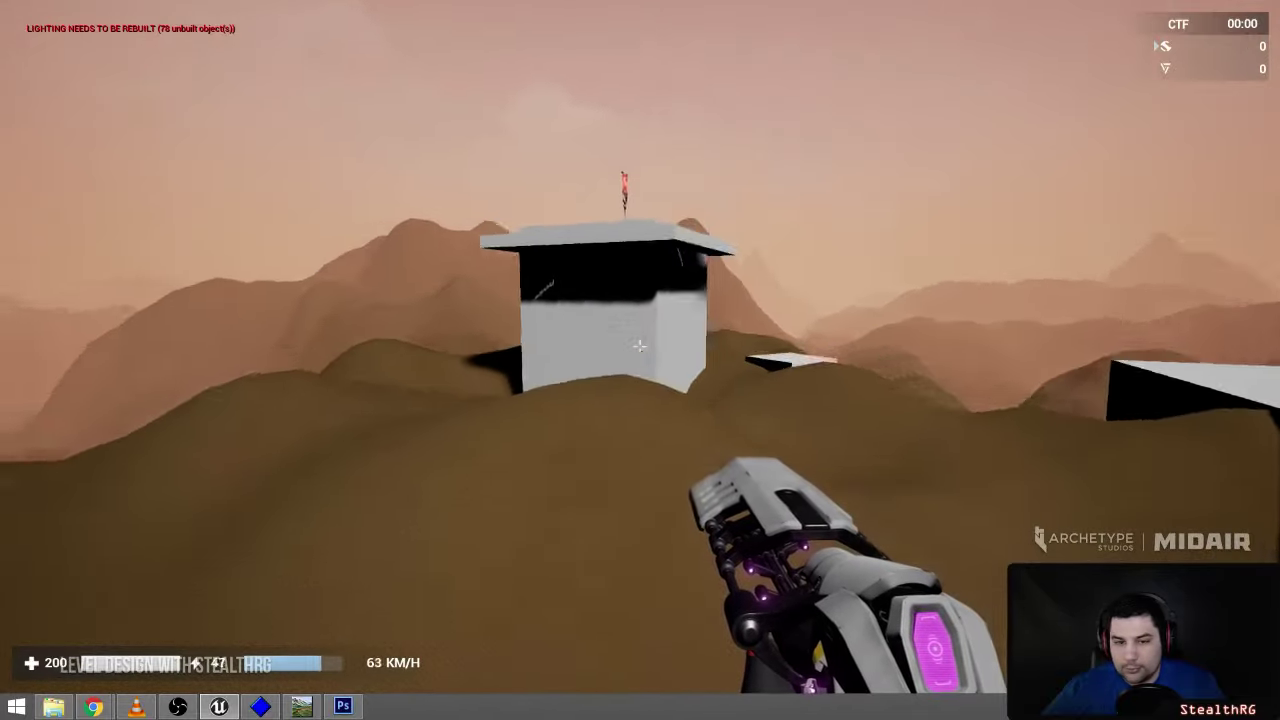
key("w")
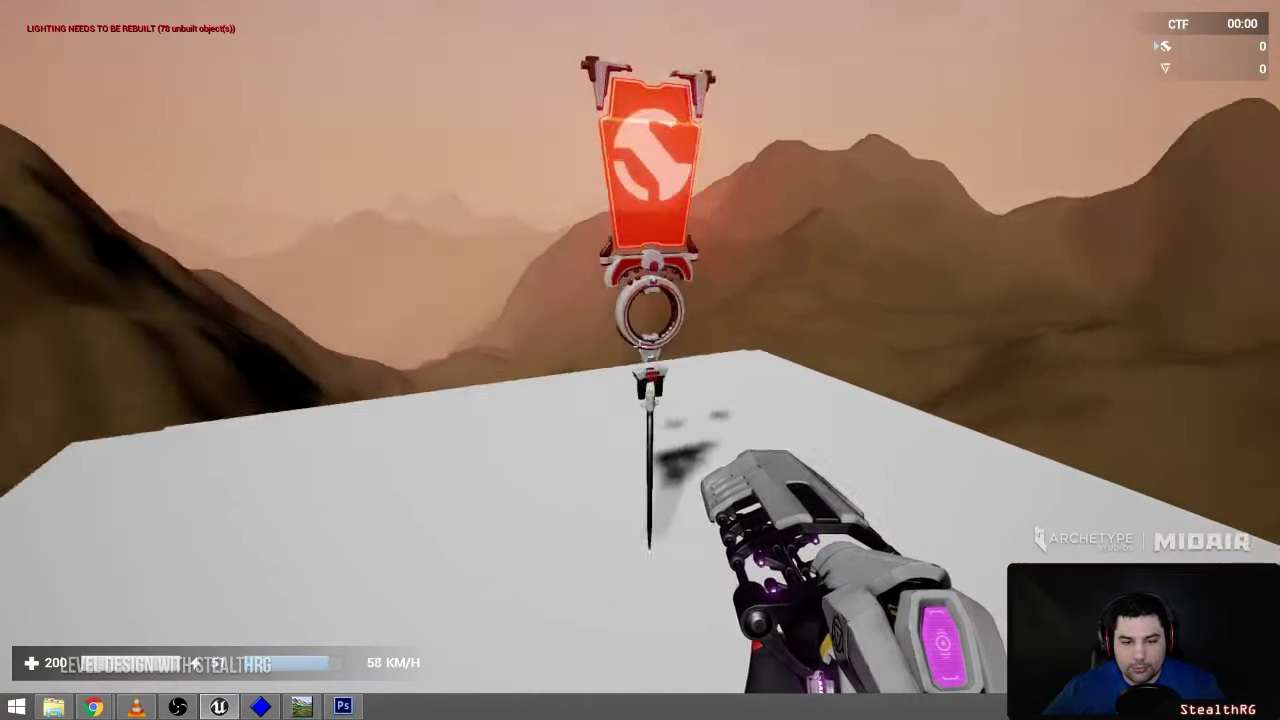
key("w")
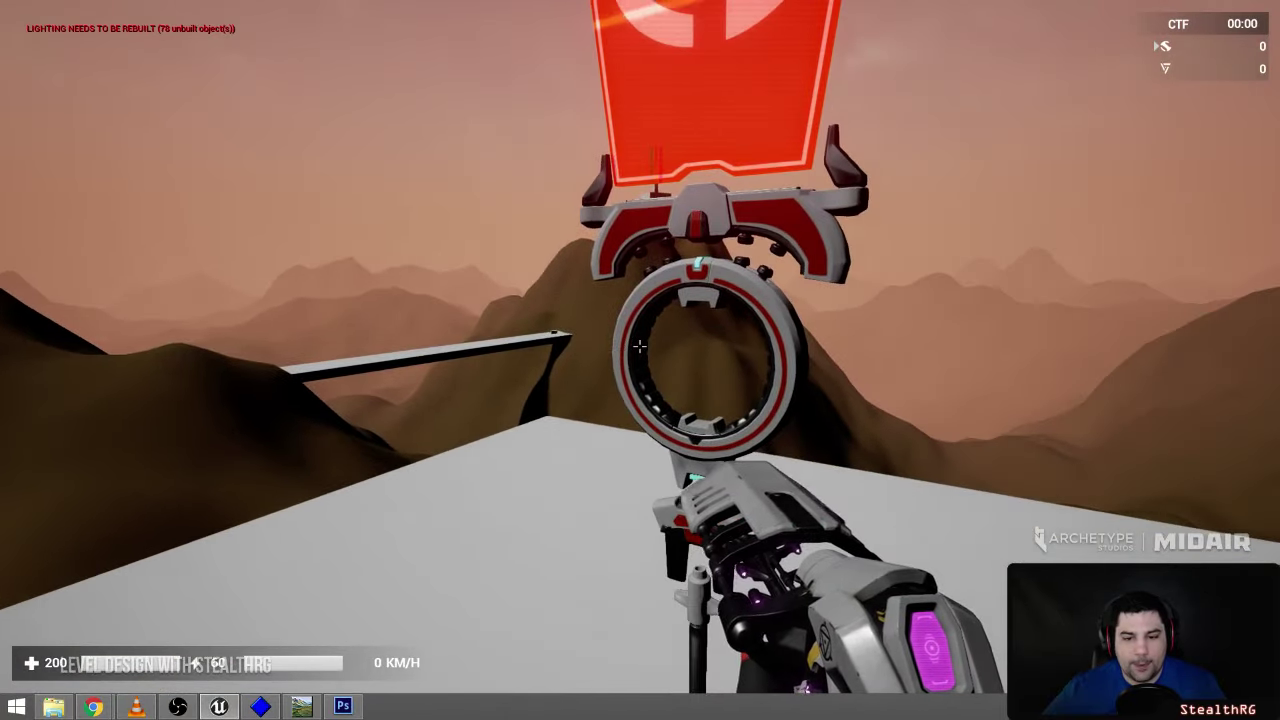
key("Escape")
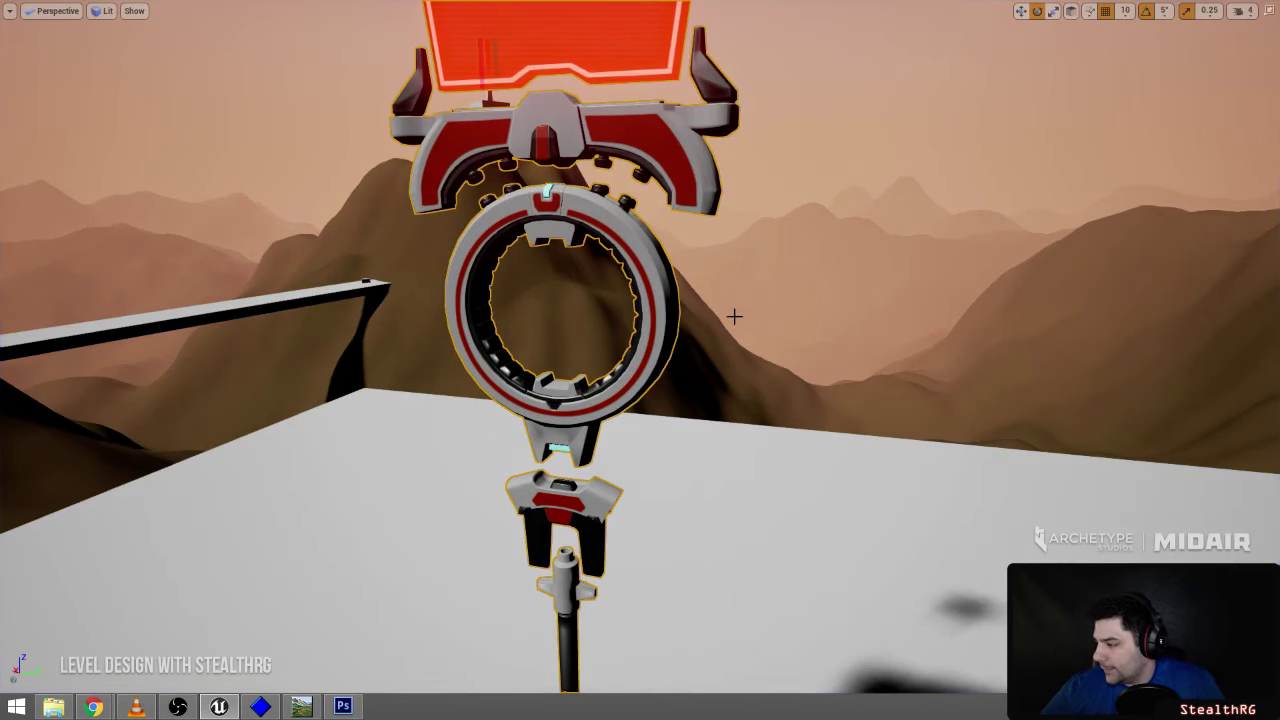
- Rotate the small cube at the hillside end of the bridge by -45 degrees about its vertical axis
right_click_drag(734, 316, 826, 341)
key("s")
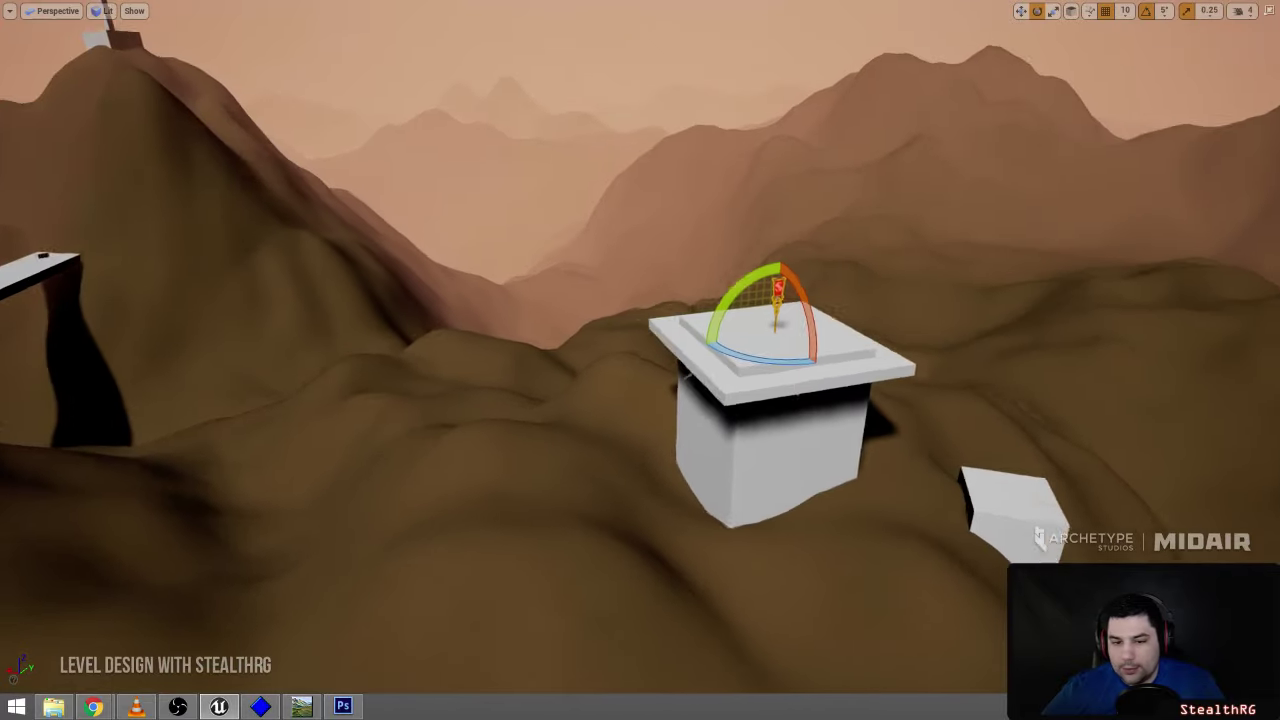
key("w")
right_click_drag(740, 400, 631, 400)
left_click(595, 429)
key("s")
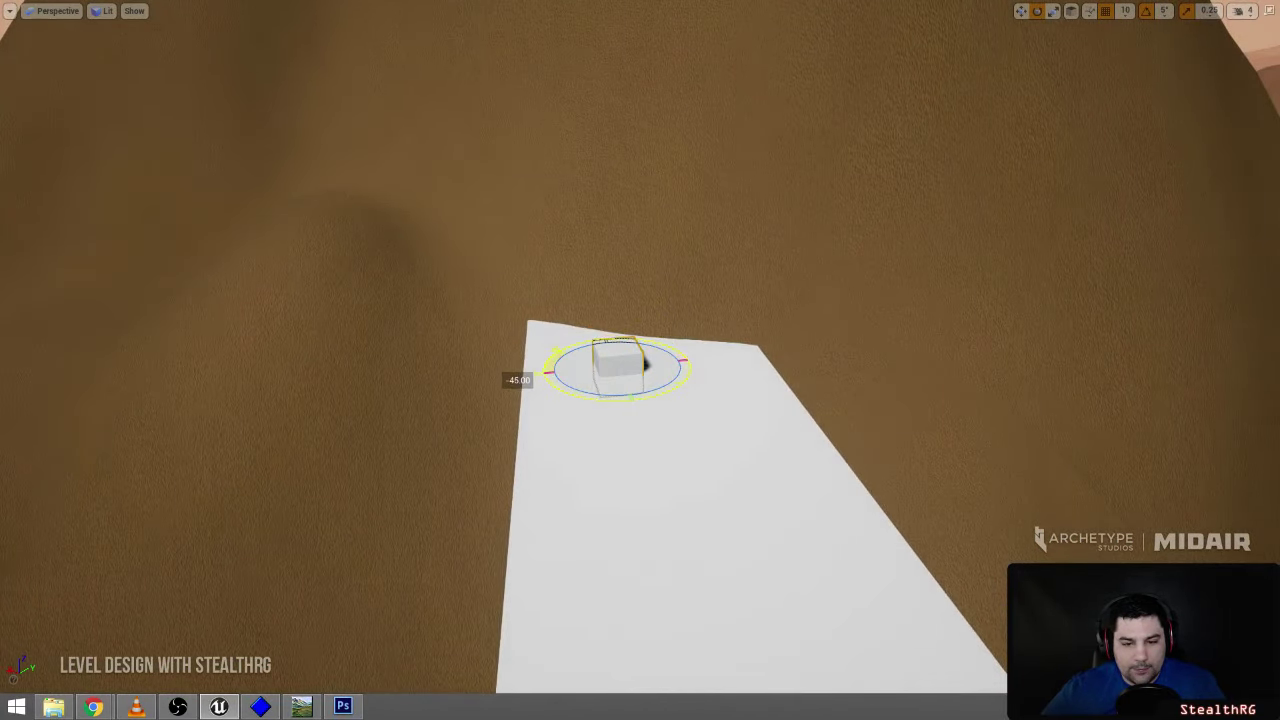
key("w")
- Move the small cube to the bridge's corner at the hillside and scale it into a tall, deep wall
right_click_drag(613, 369, 684, 436)
key("s")
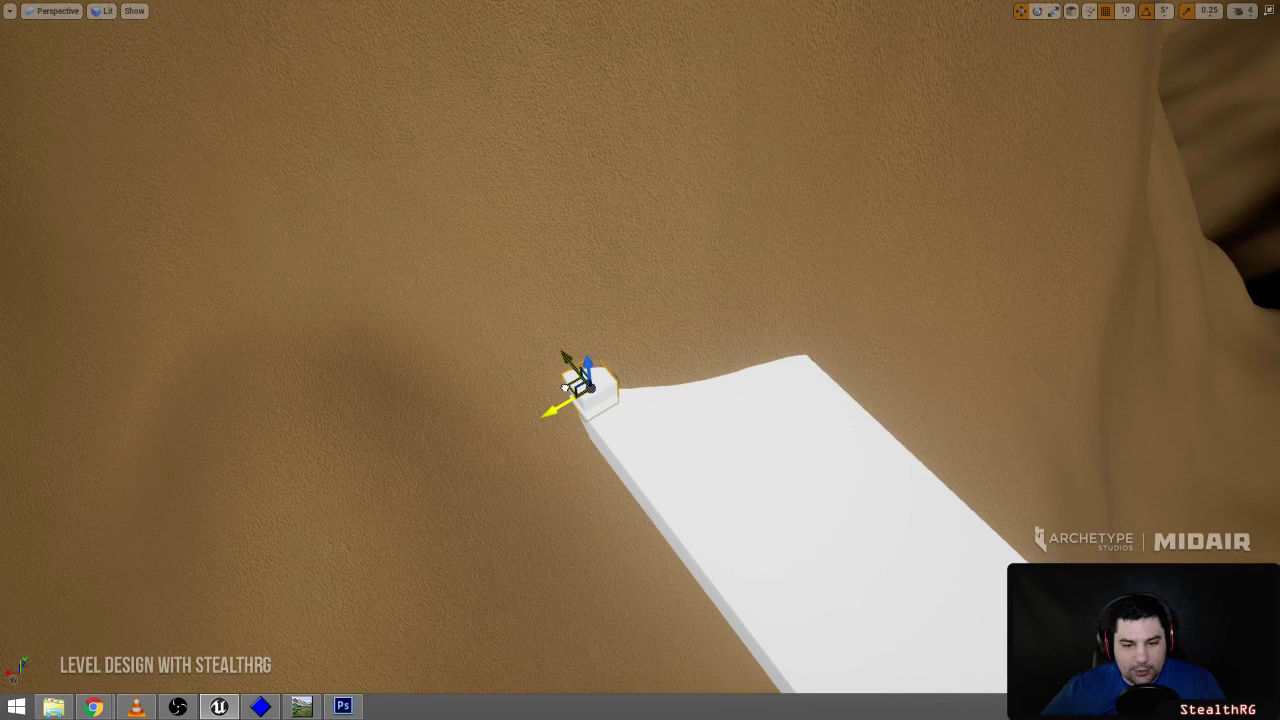
right_click_drag(712, 430, 655, 430)
right_click_drag(716, 468, 694, 506)
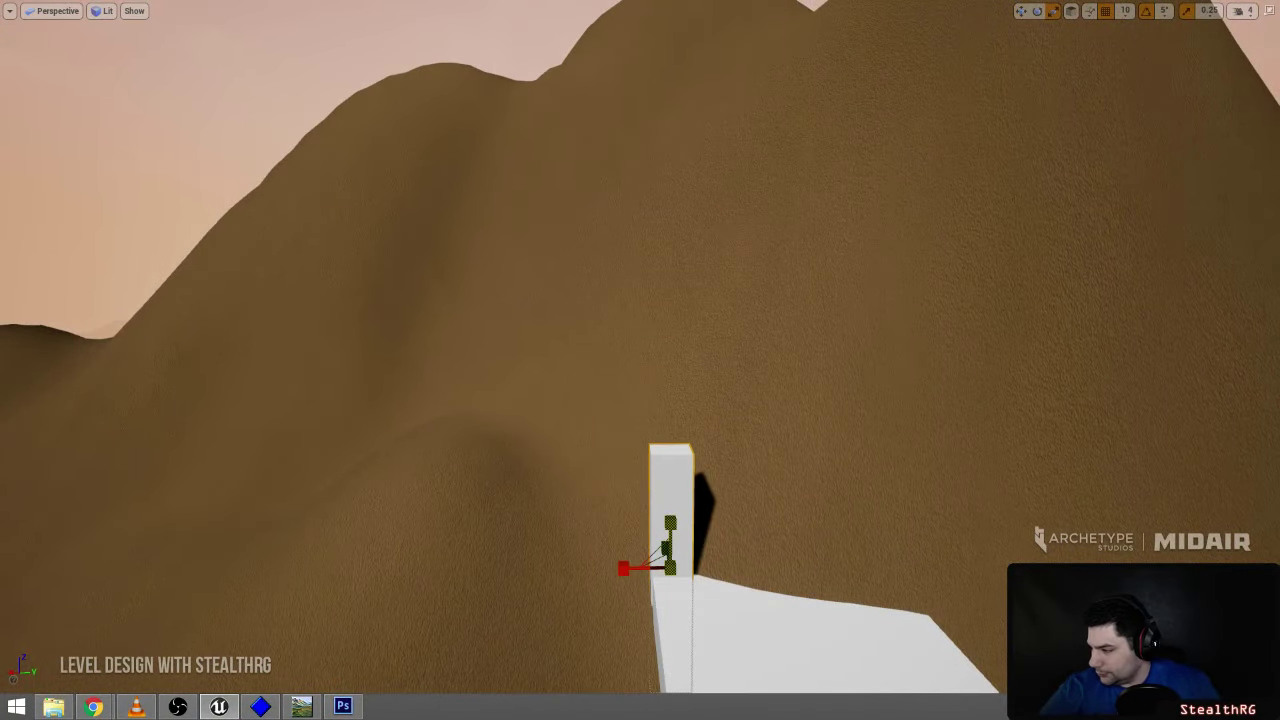
right_click_drag(664, 548, 715, 545)
right_click_drag(688, 494, 710, 577)
key("w")
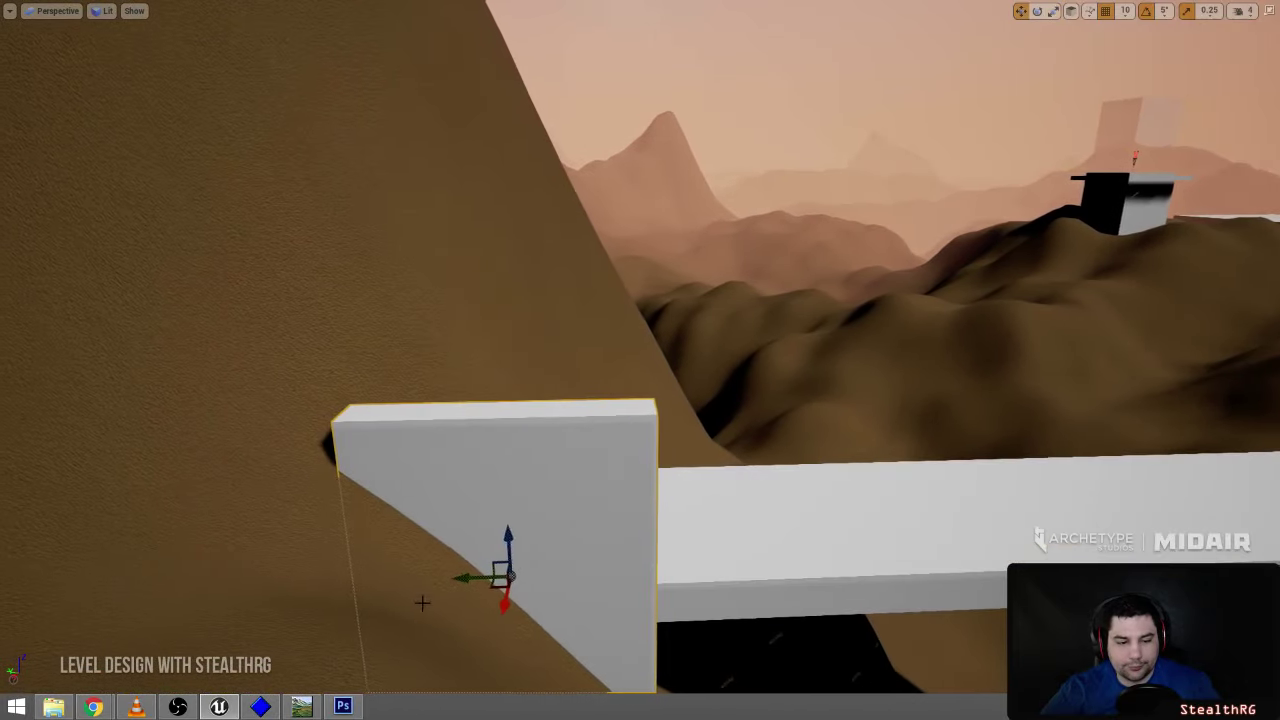
- Slide the wall along the bridge so its back sits in the hillside and its front overlaps the bridge's end
left_click_drag(470, 582, 318, 570)
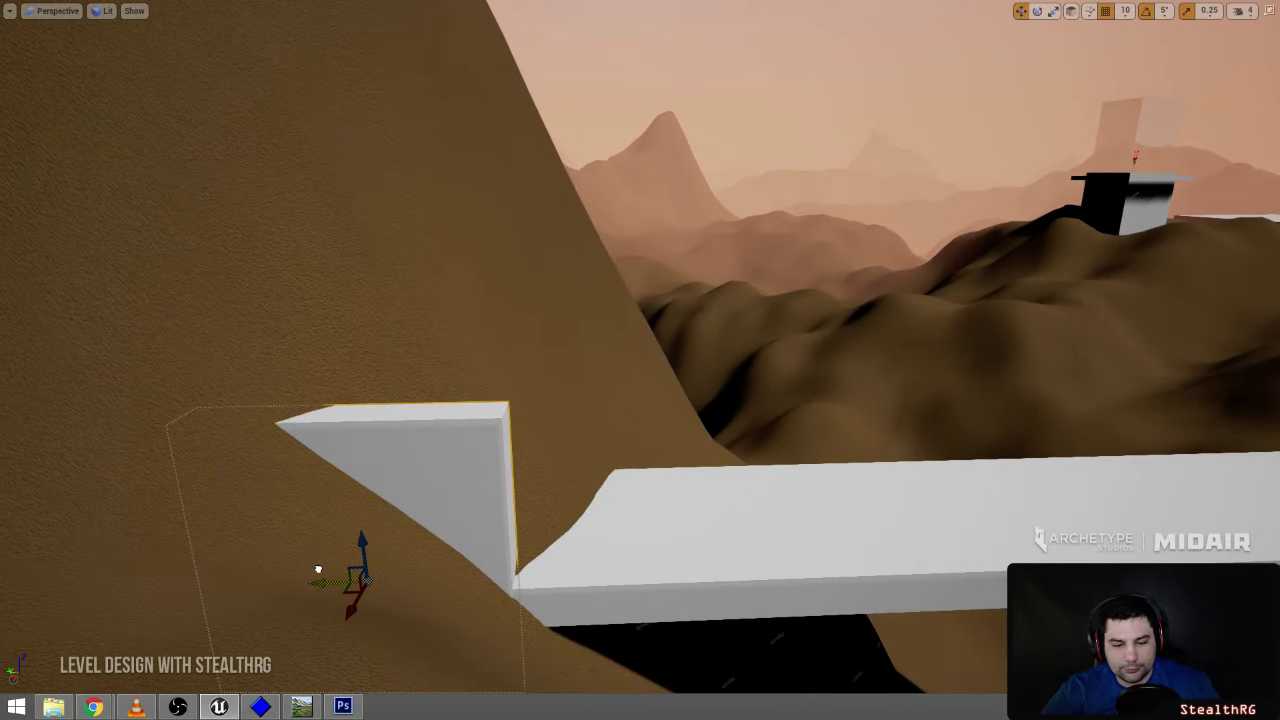
right_click_drag(357, 571, 466, 497)
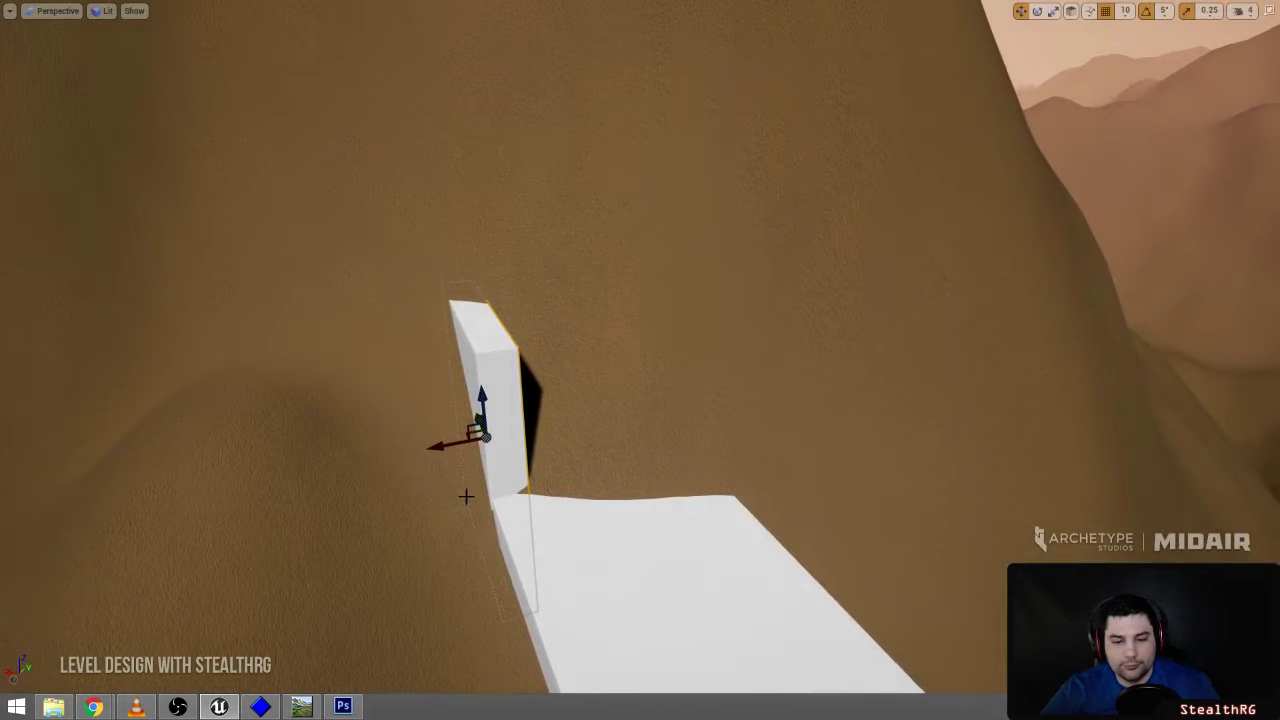
left_click_drag(473, 416, 481, 421)
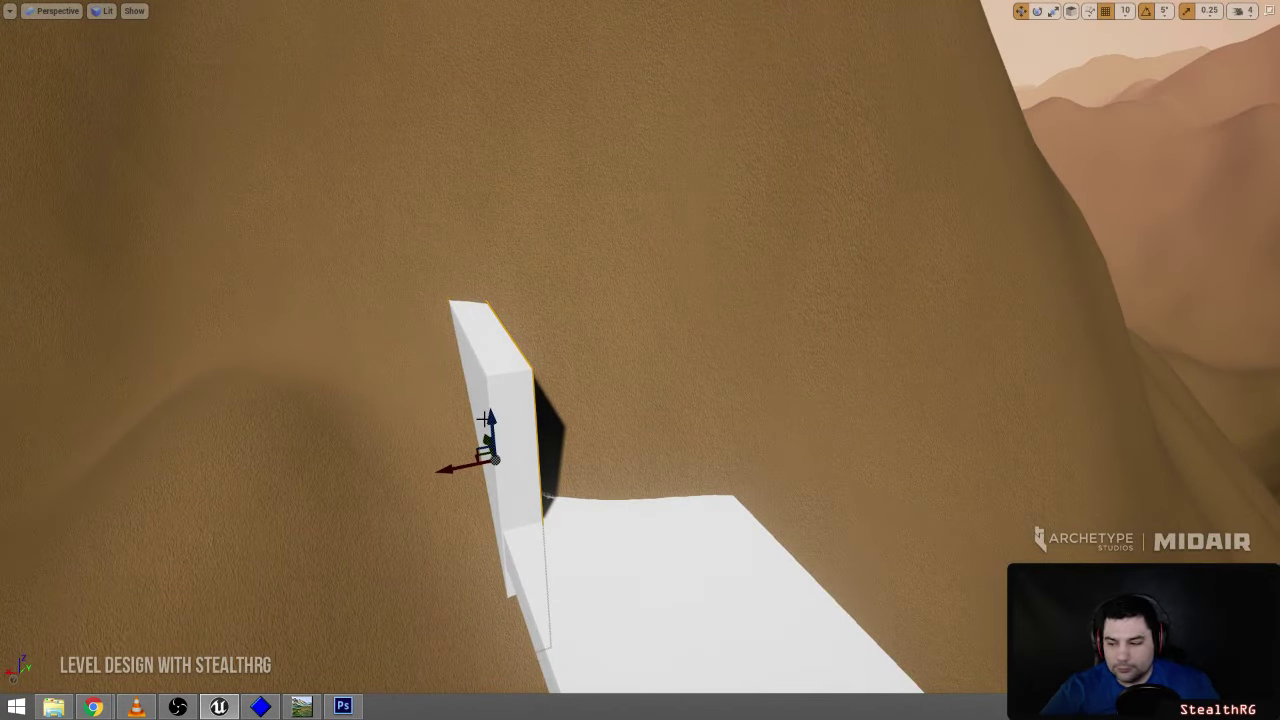
right_click_drag(683, 461, 590, 412)
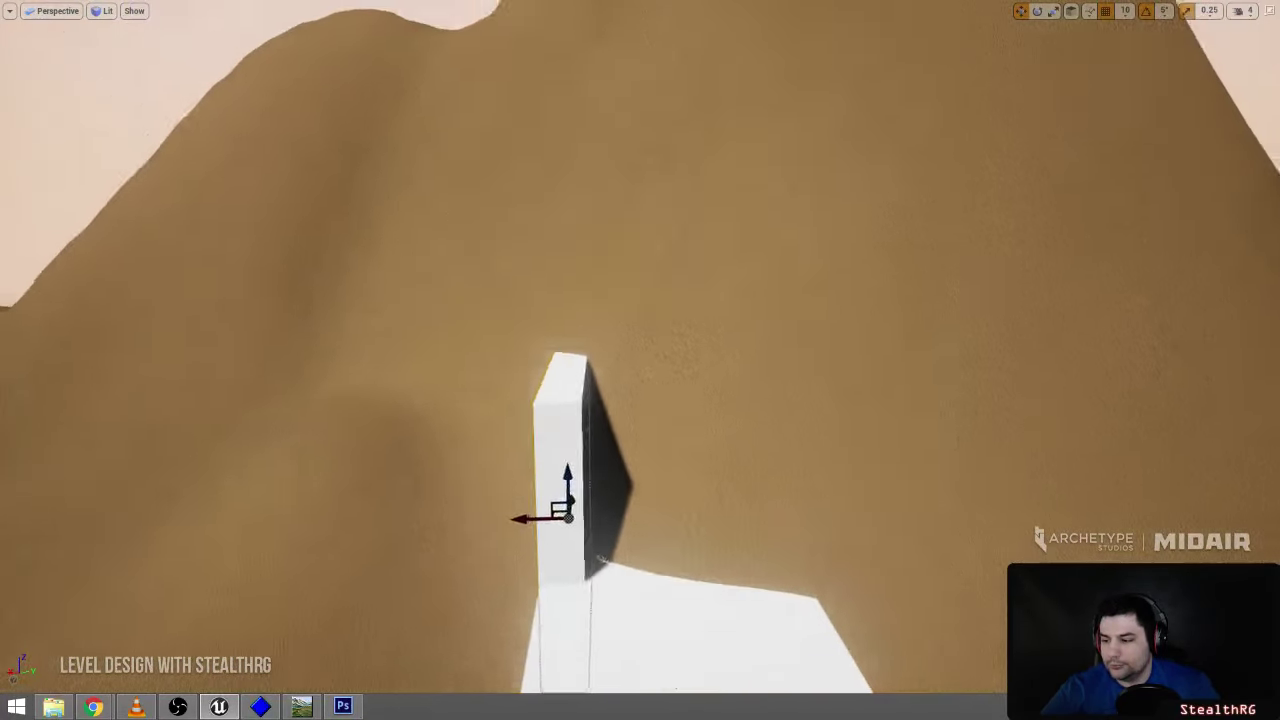
- Duplicate the wall with a 90-degree turn and place the copy across its top as a horizontal roof slab
right_click_drag(490, 420, 491, 435)
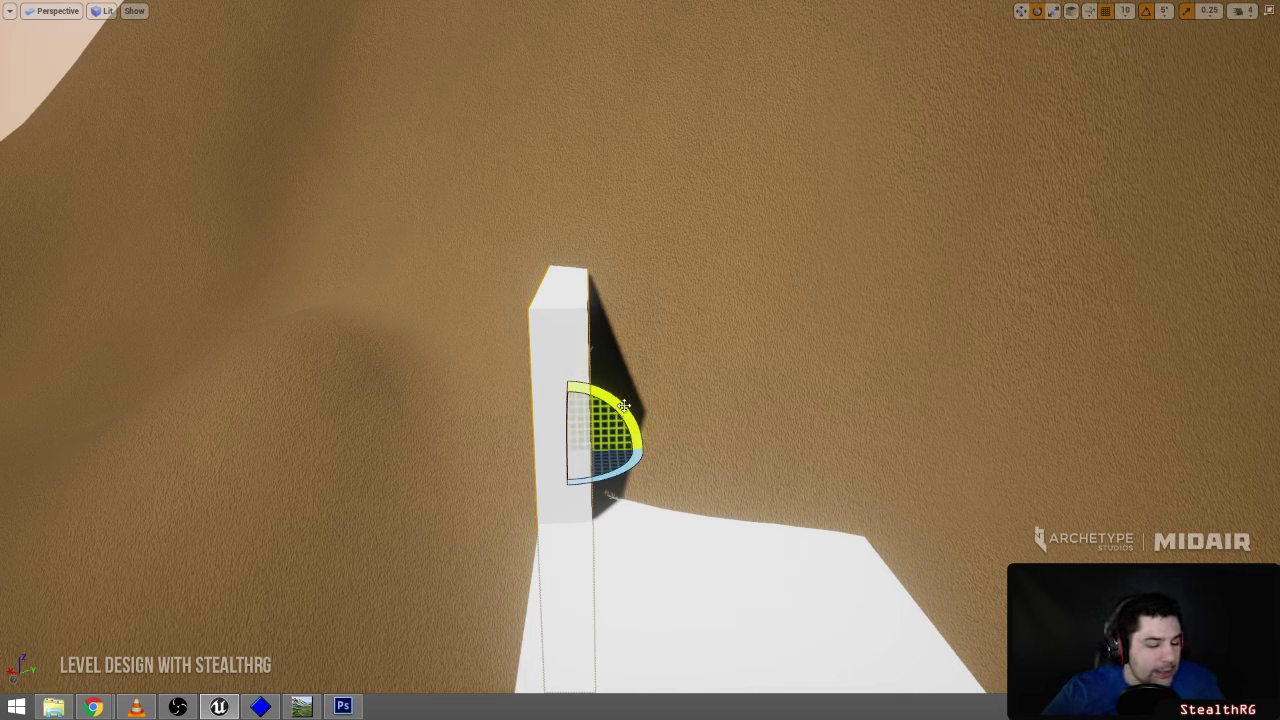
left_click_drag(620, 404, 566, 357)
key("w")
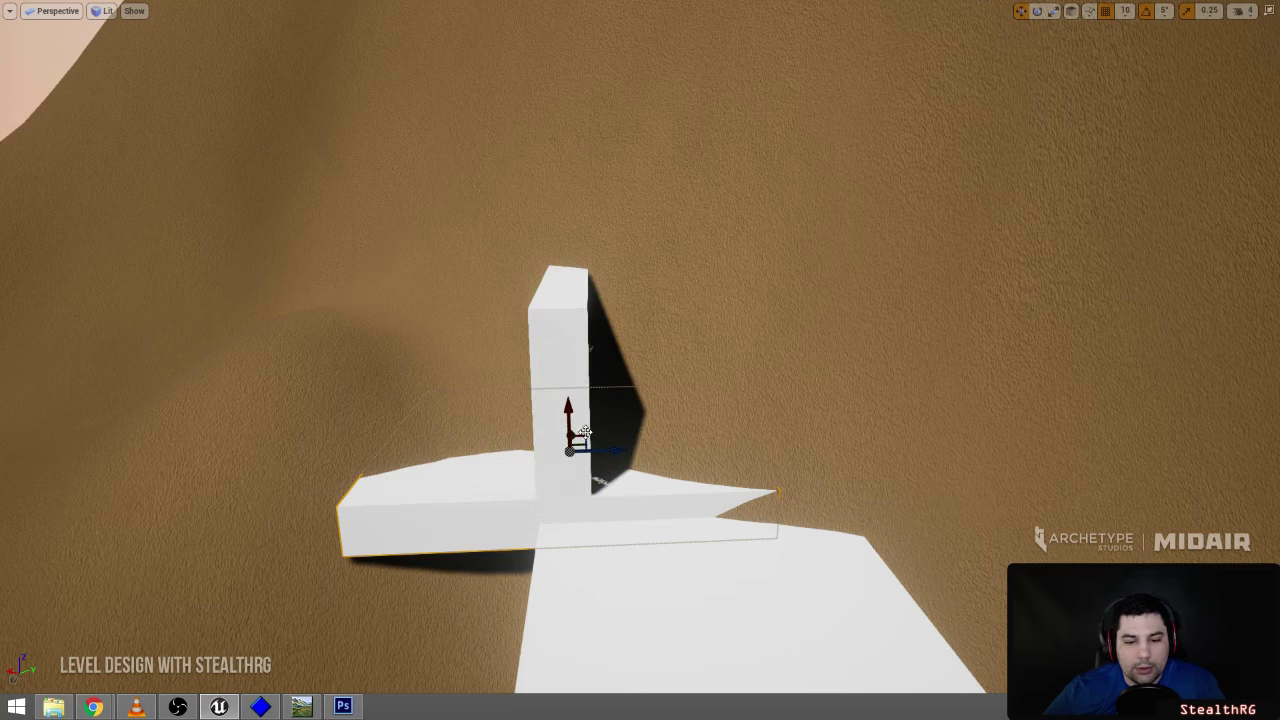
left_click_drag(584, 432, 740, 290)
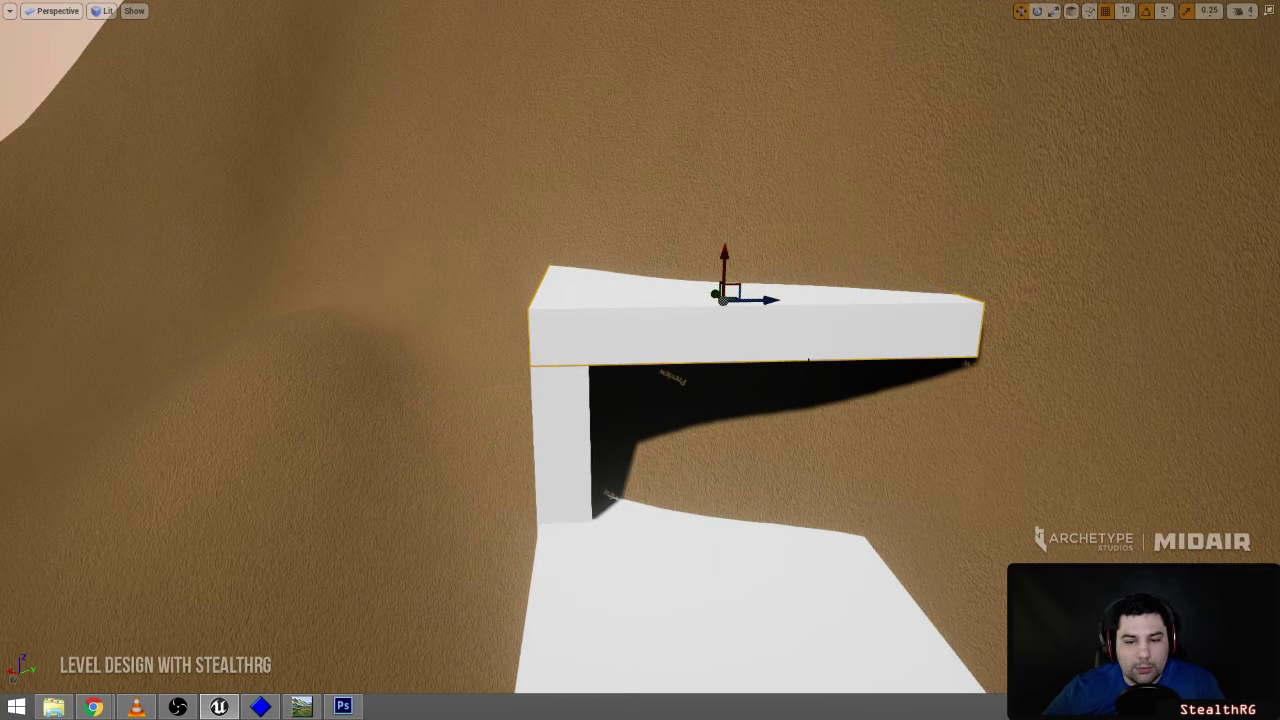
right_click_drag(740, 300, 803, 423)
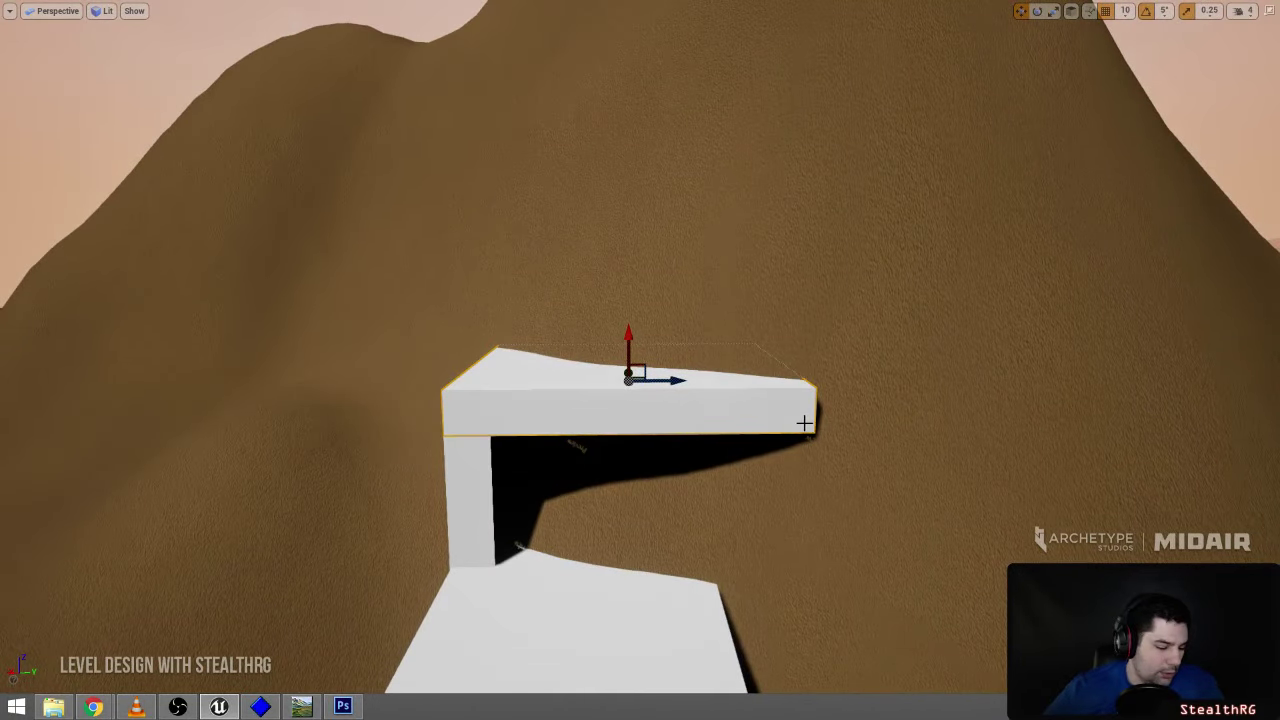
- Place an upright copy of the slab beneath the roof at the opposite bridge edge as the doorway's second side wall
left_click_drag(609, 340, 708, 535)
key("r")
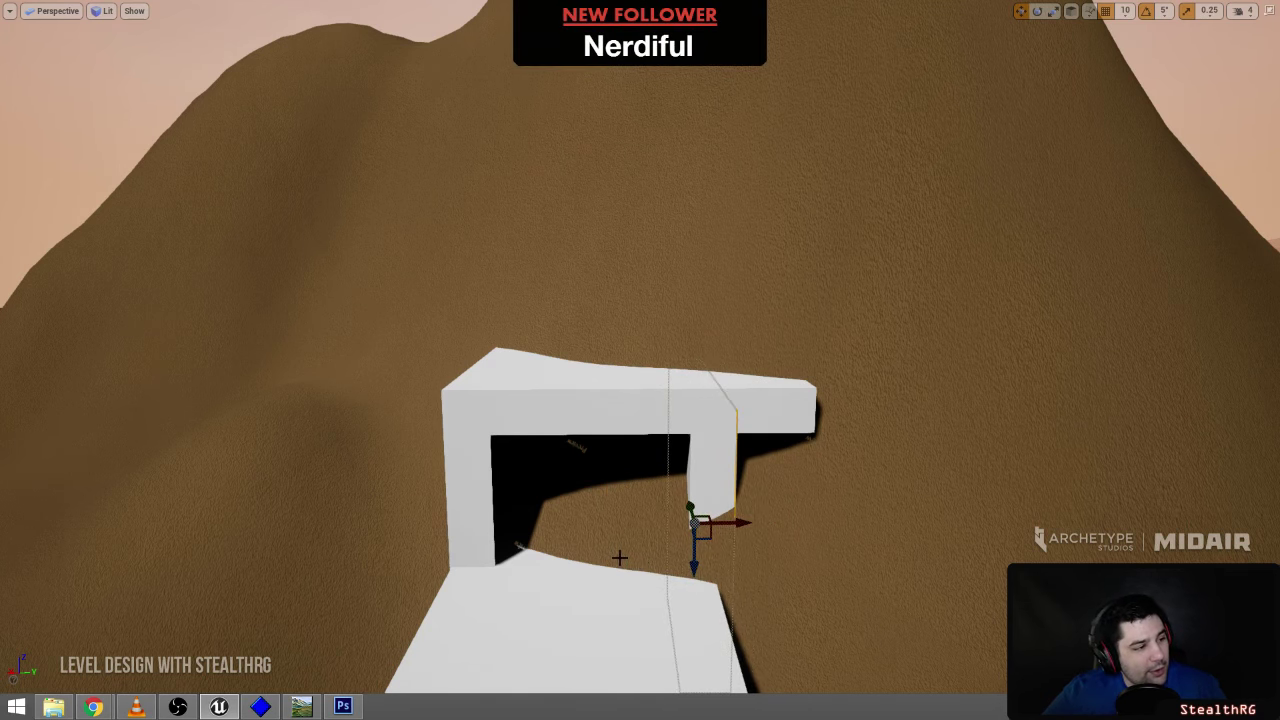
key("a")
right_click_drag(708, 535, 908, 632)
right_click_drag(562, 232, 562, 232)
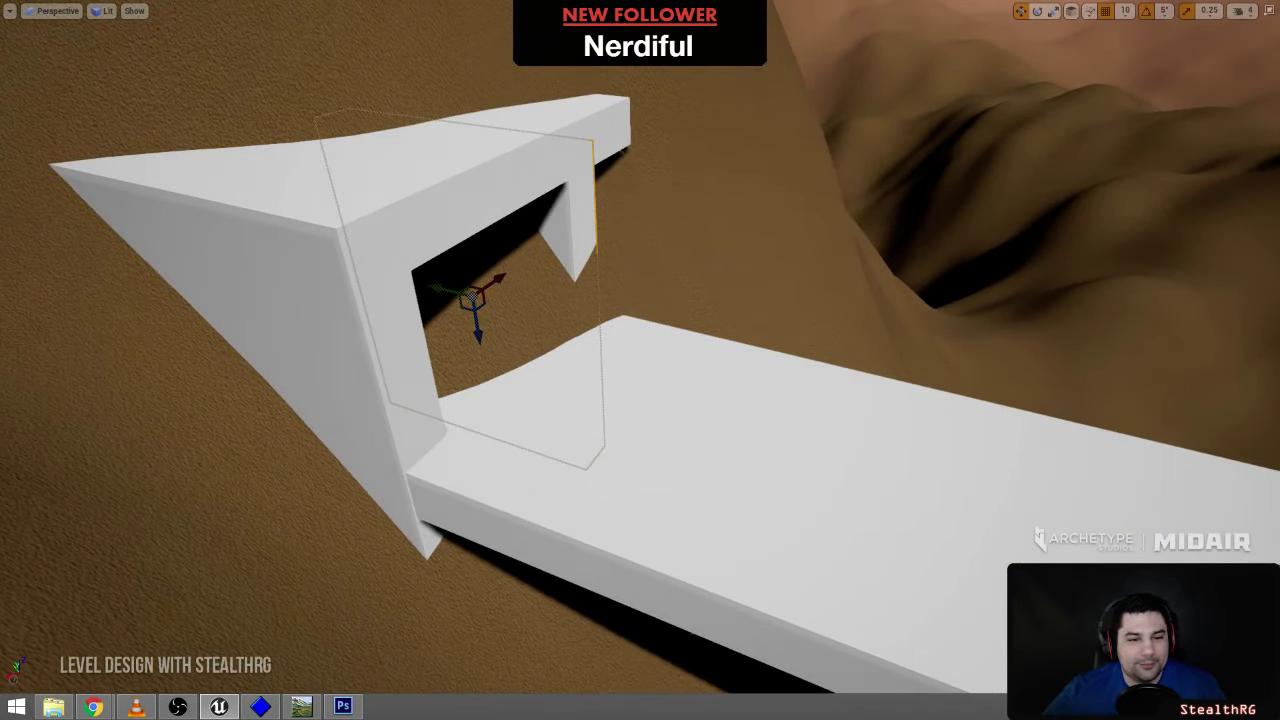
- Select both side walls and the roof slab together and shift the doorway out of the hillside along the bridge
left_click(586, 217, "ctrl")
left_click(384, 400, "ctrl")
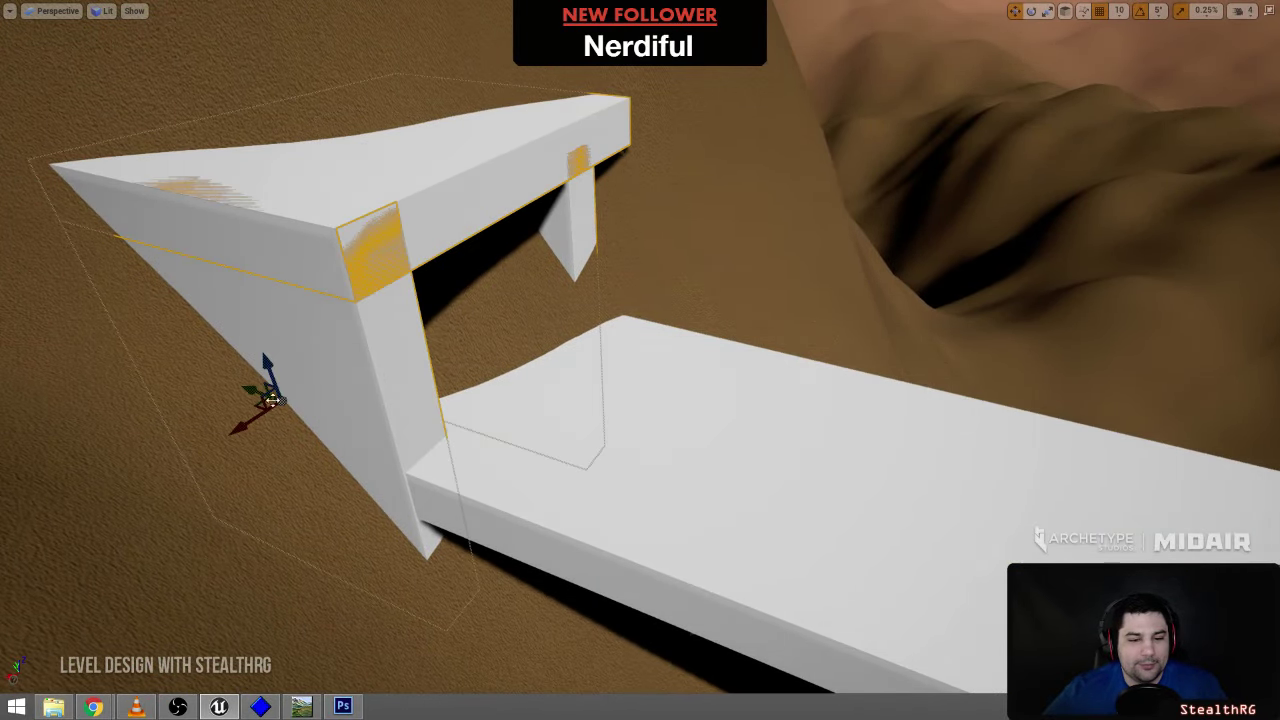
left_click_drag(245, 386, 291, 398)
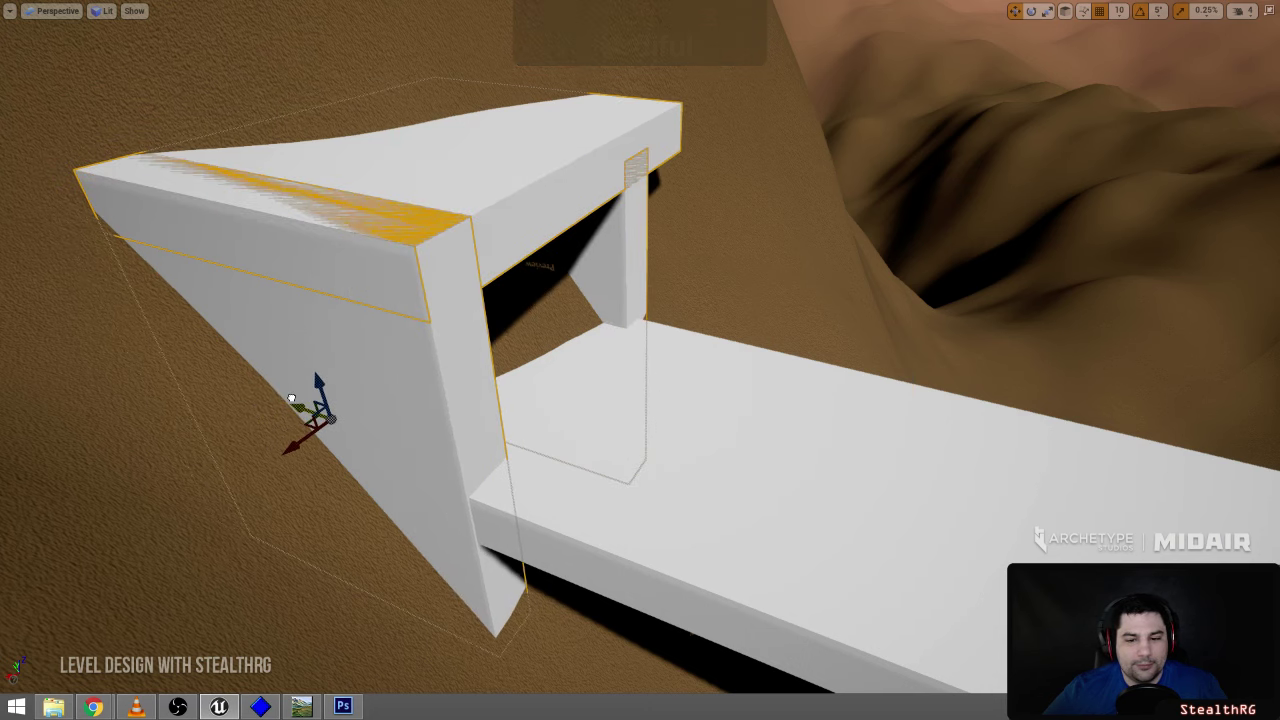
right_click_drag(293, 399, 293, 399)
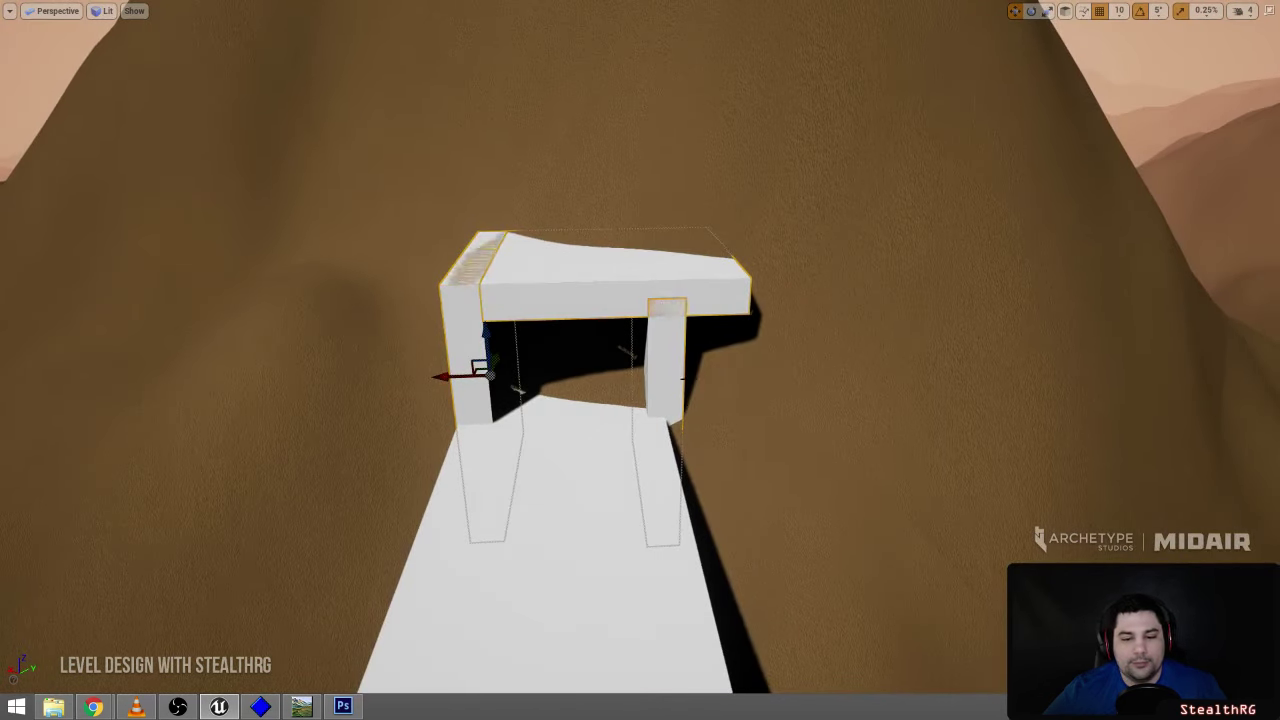
- Align the second side wall with the bridge's edge and shorten the roof slab to span just the two walls
left_click(678, 387)
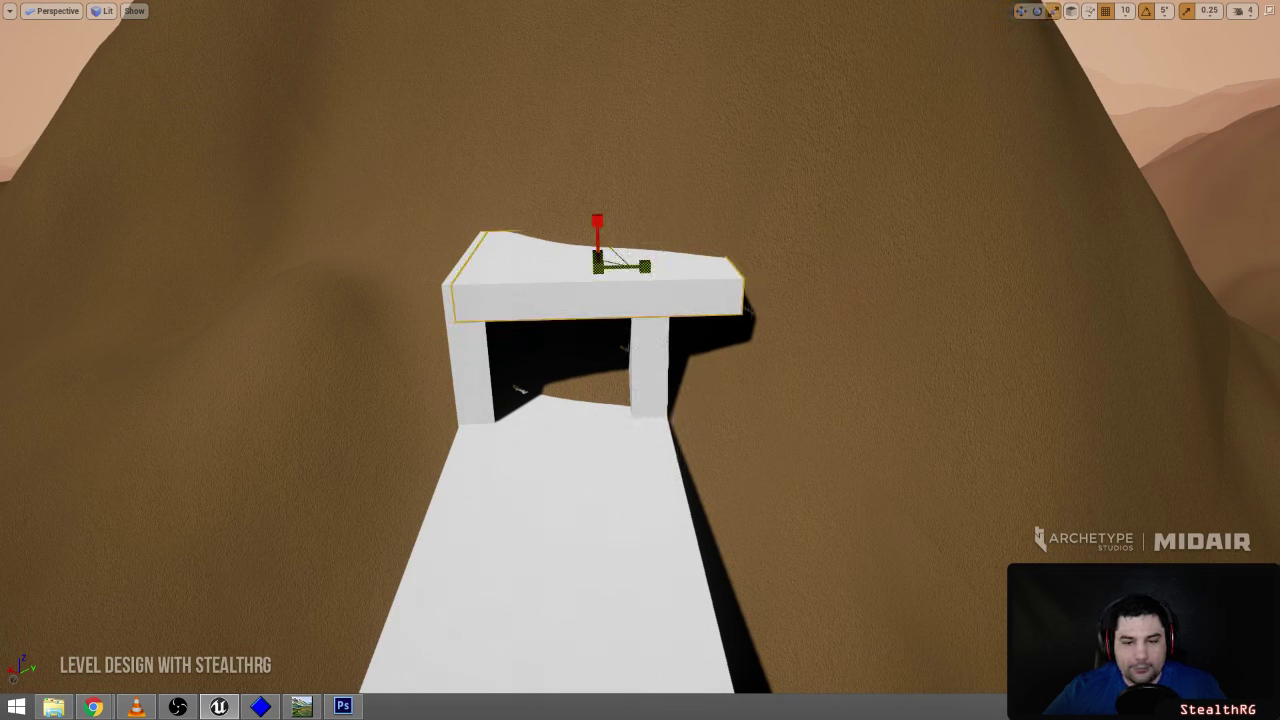
left_click_drag(622, 266, 600, 266)
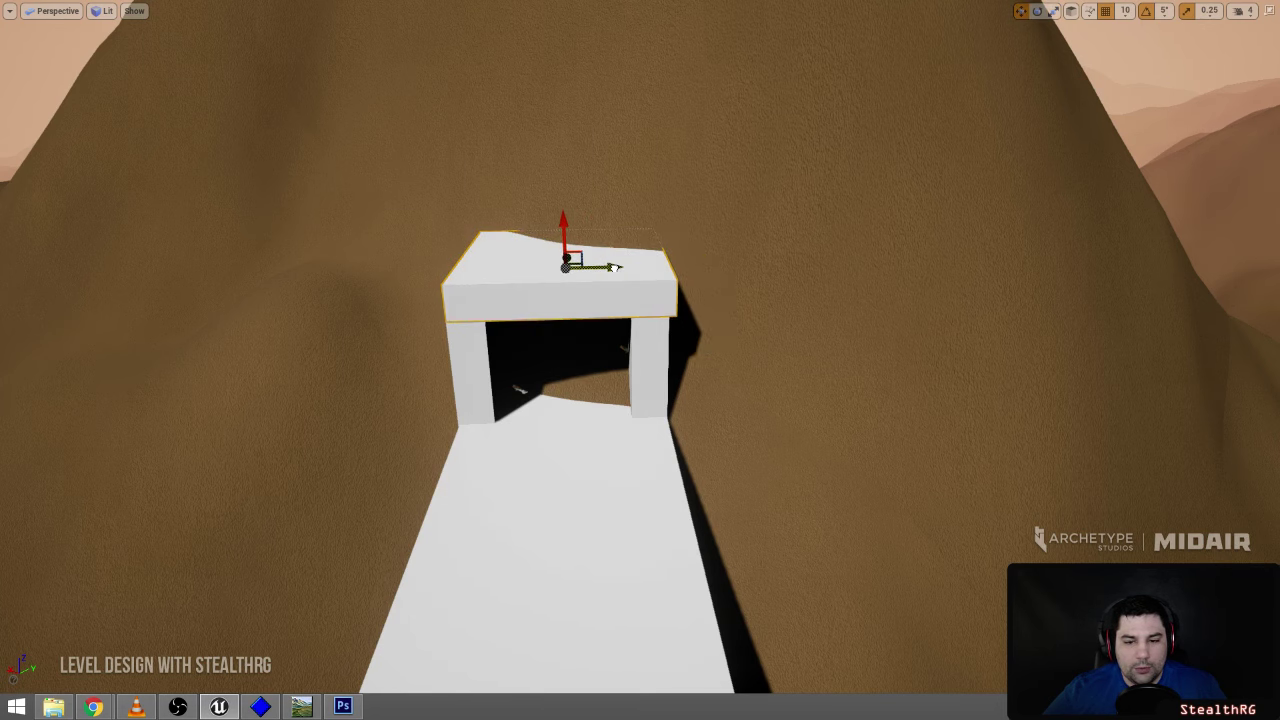
key("s")
right_click_drag(758, 342, 752, 275)
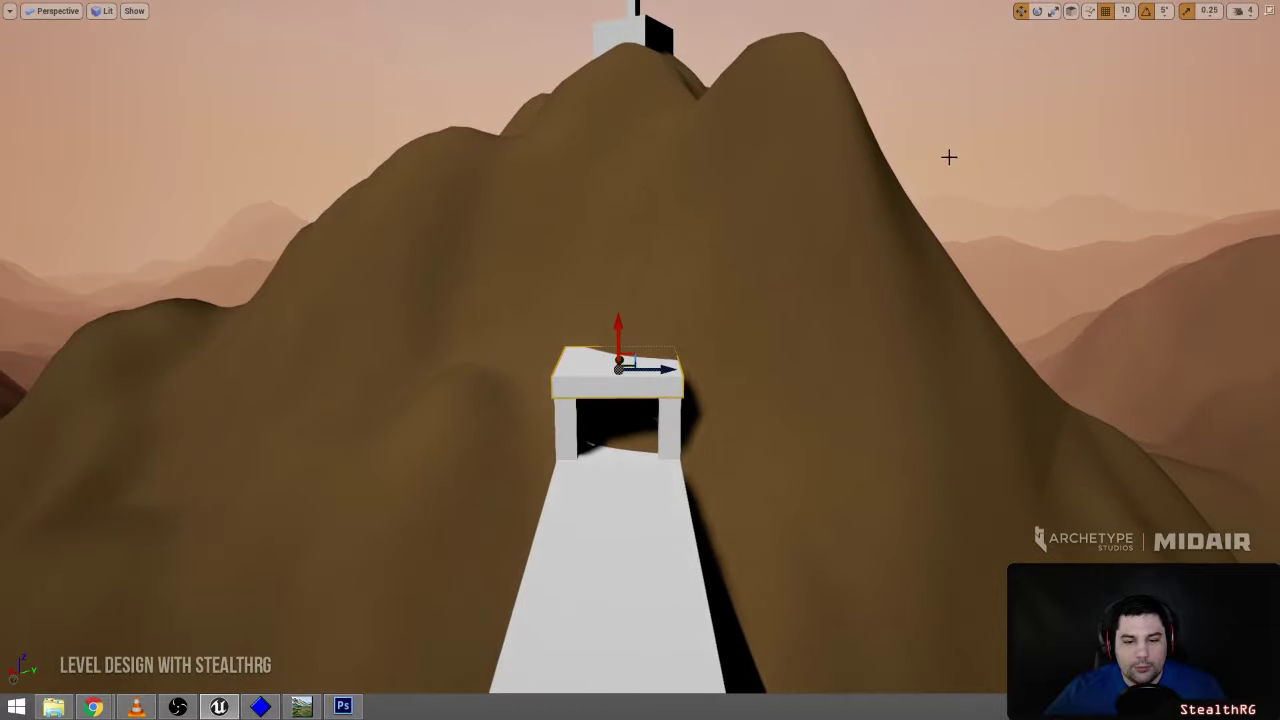
- Deselect the roof slab and examine the bridge doorway from far across the level alongside the flag tower and blocks
left_click(949, 154)
right_click_drag(949, 154, 846, 135)
key("d")
key("s")
key("w")
key("s")
right_click_drag(528, 352, 505, 352)
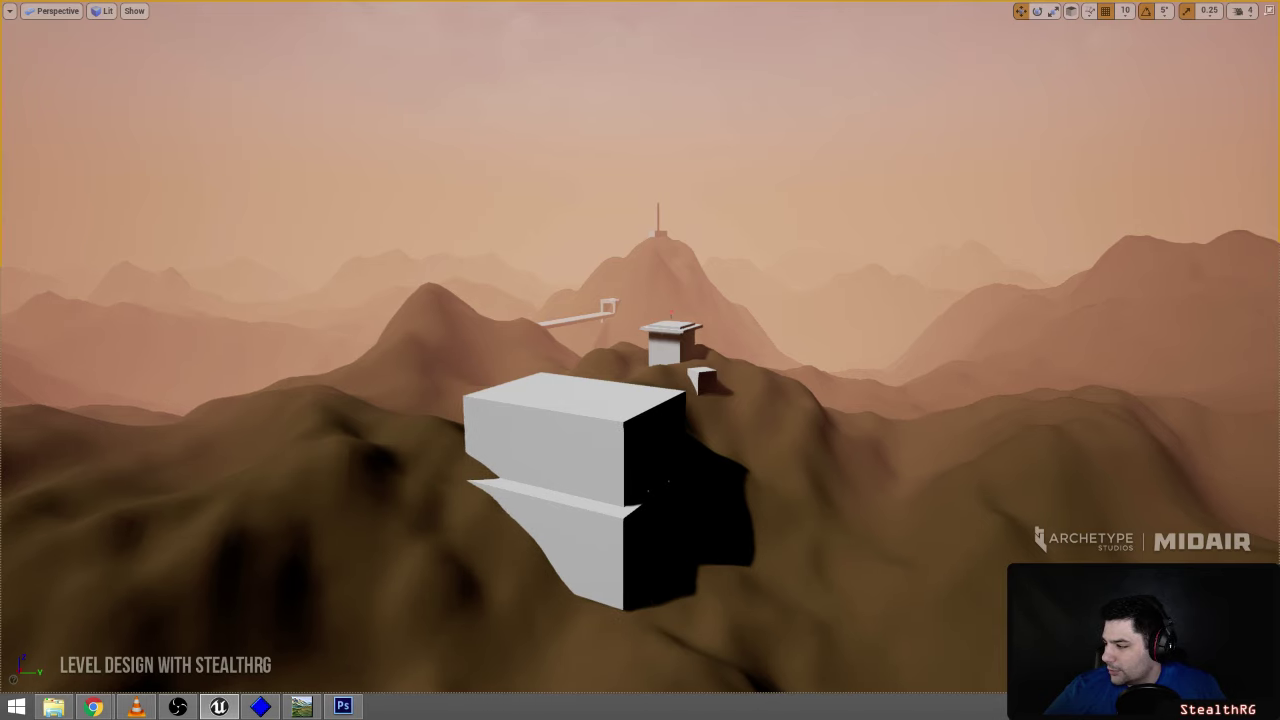
- Survey the flag platform, the bridge doorway and the surrounding hills from several sides of the level
right_click_drag(640, 352, 957, 276)
key("a")
key("d")
key("w")
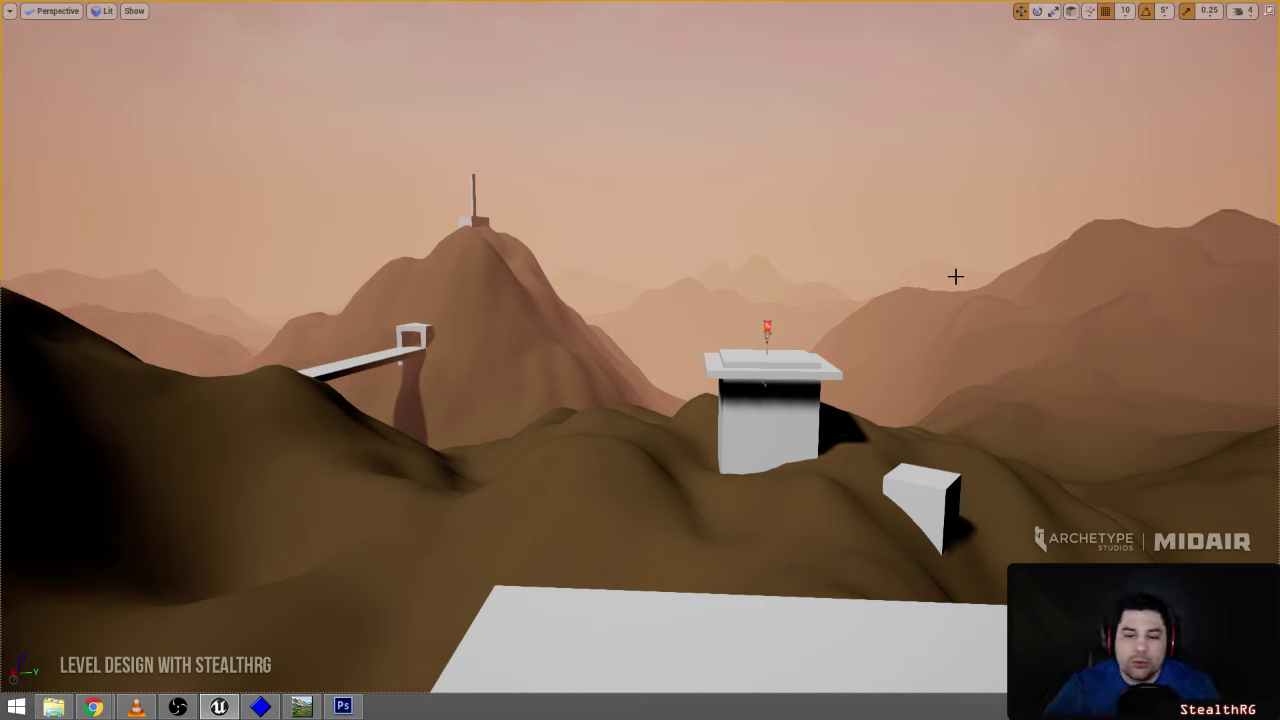
key("w")
right_click_drag(956, 276, 1180, 370)
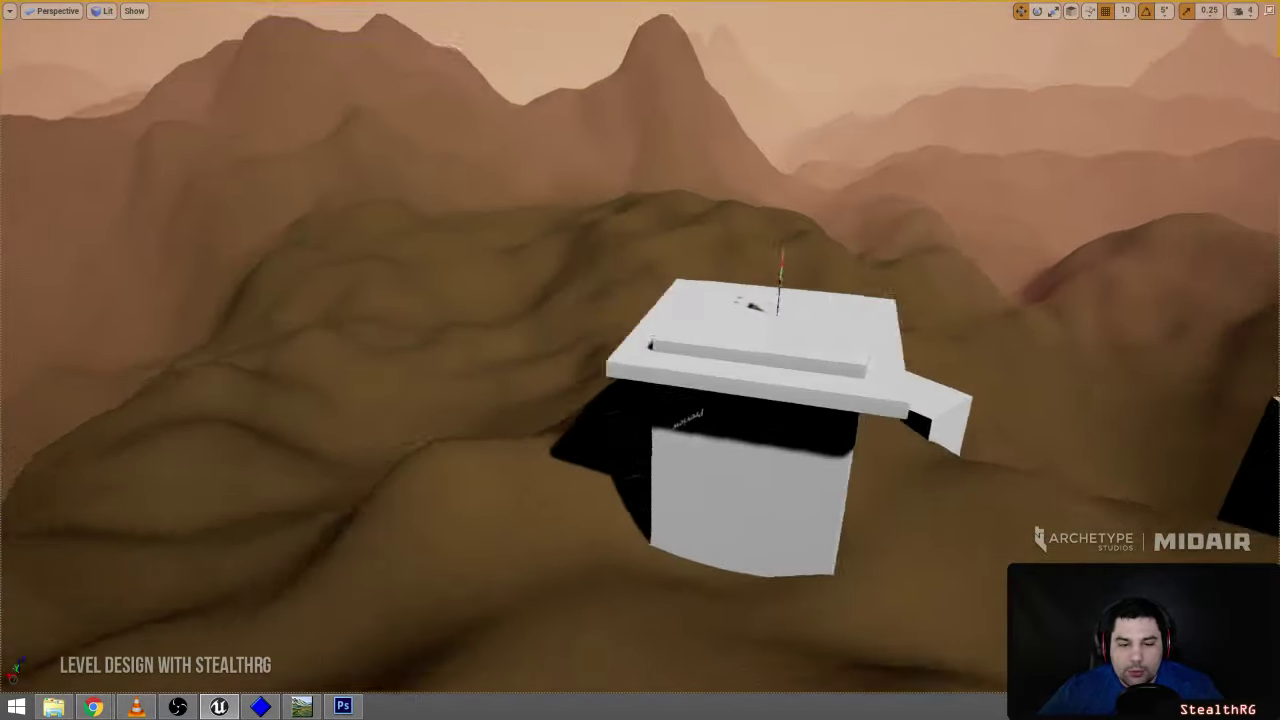
right_click_drag(640, 360, 1120, 405)
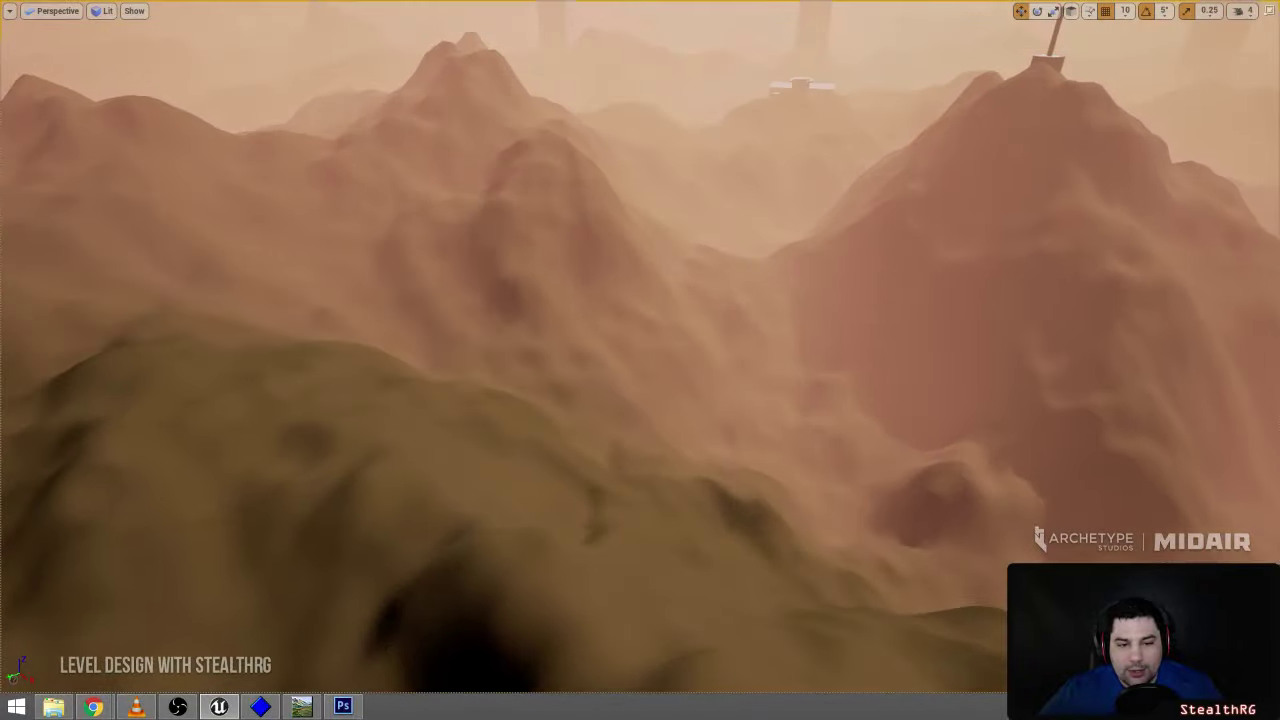
right_click_drag(672, 388, 714, 376)
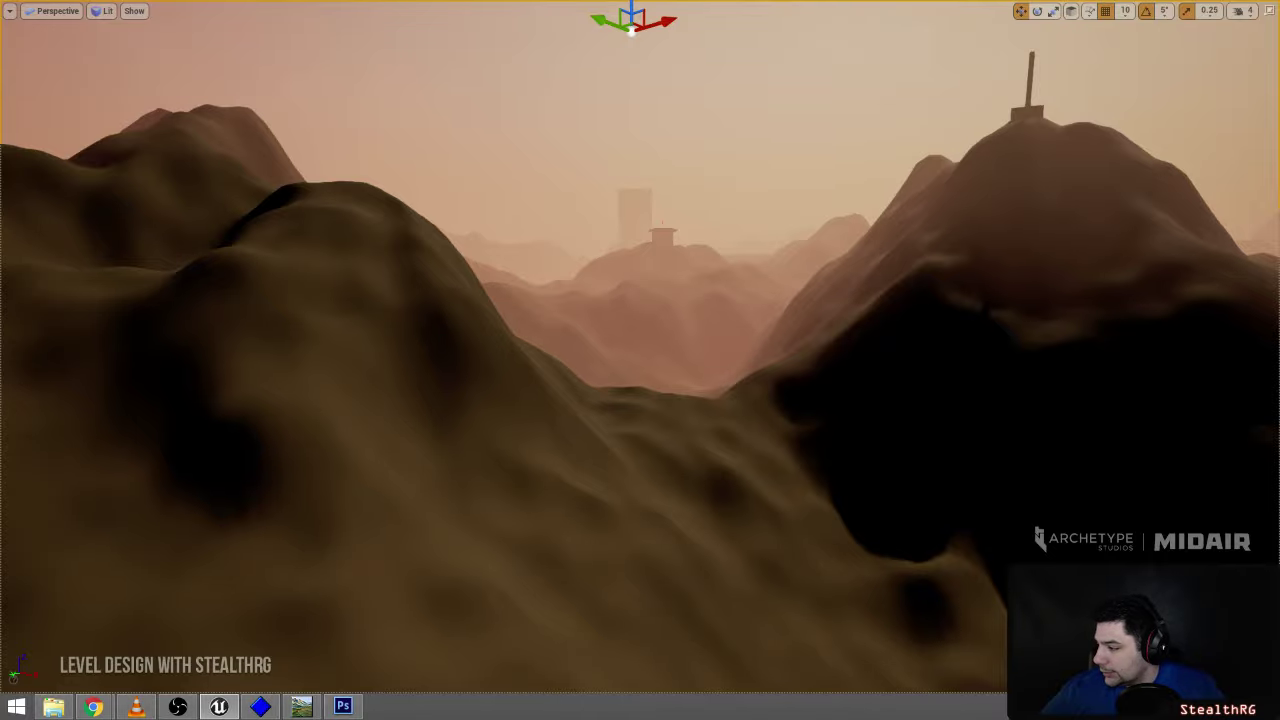
- Examine the flag platform and its raised top slab up close from several angles
key("w")
right_click_drag(640, 360, 670, 395)
key("s")
key("w")
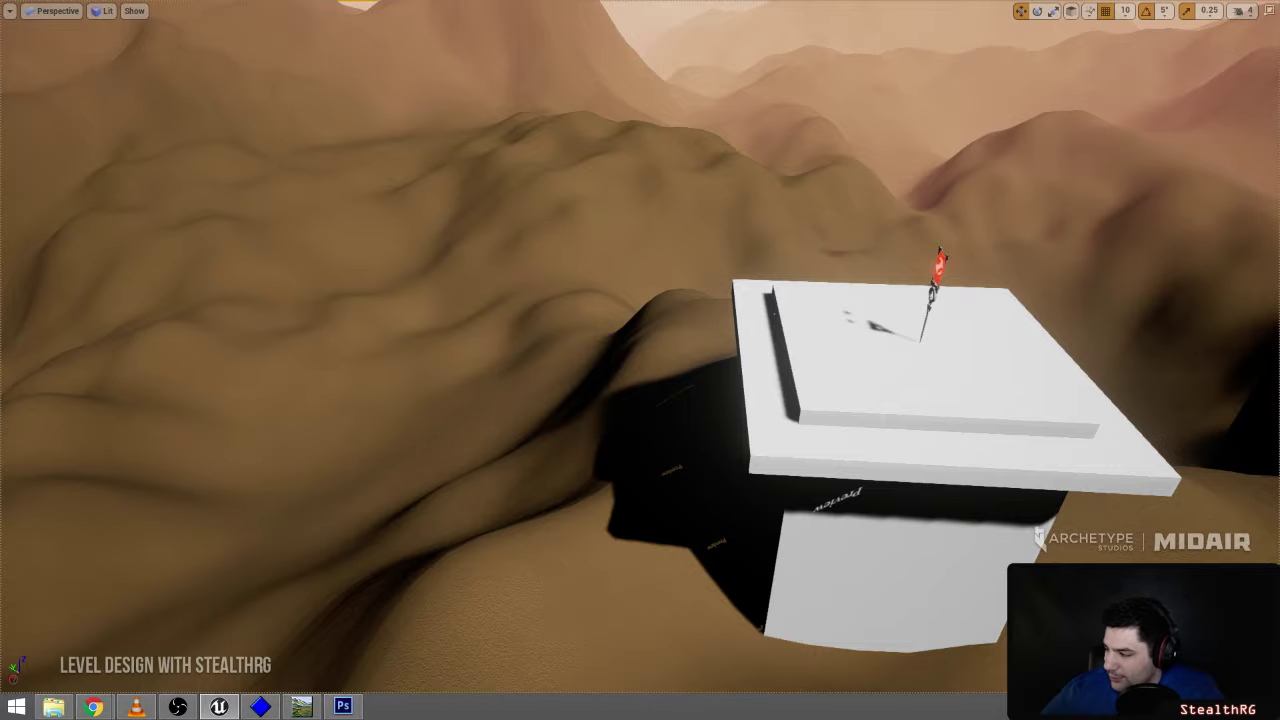
right_click_drag(640, 410, 655, 358)
key("s")
key("d")
key("w")
key("s")
key("a")
key("w")
right_click_drag(680, 410, 665, 406)
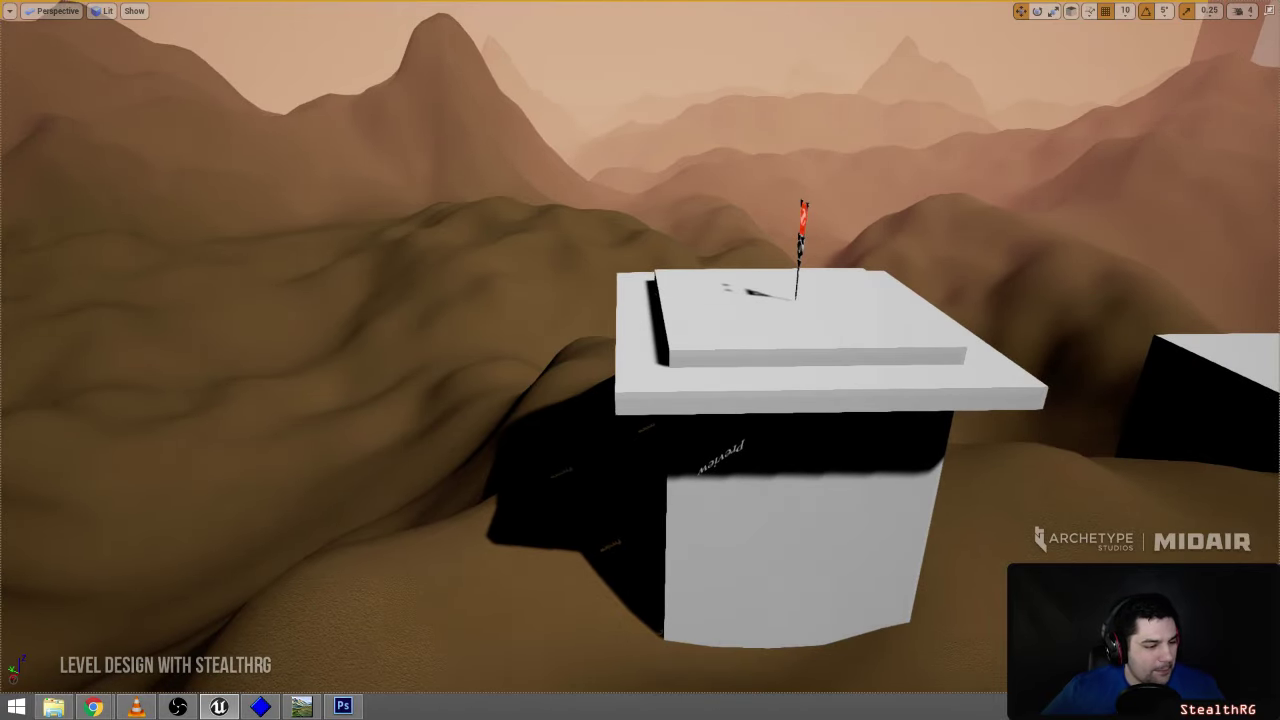
right_click_drag(698, 407, 757, 403)
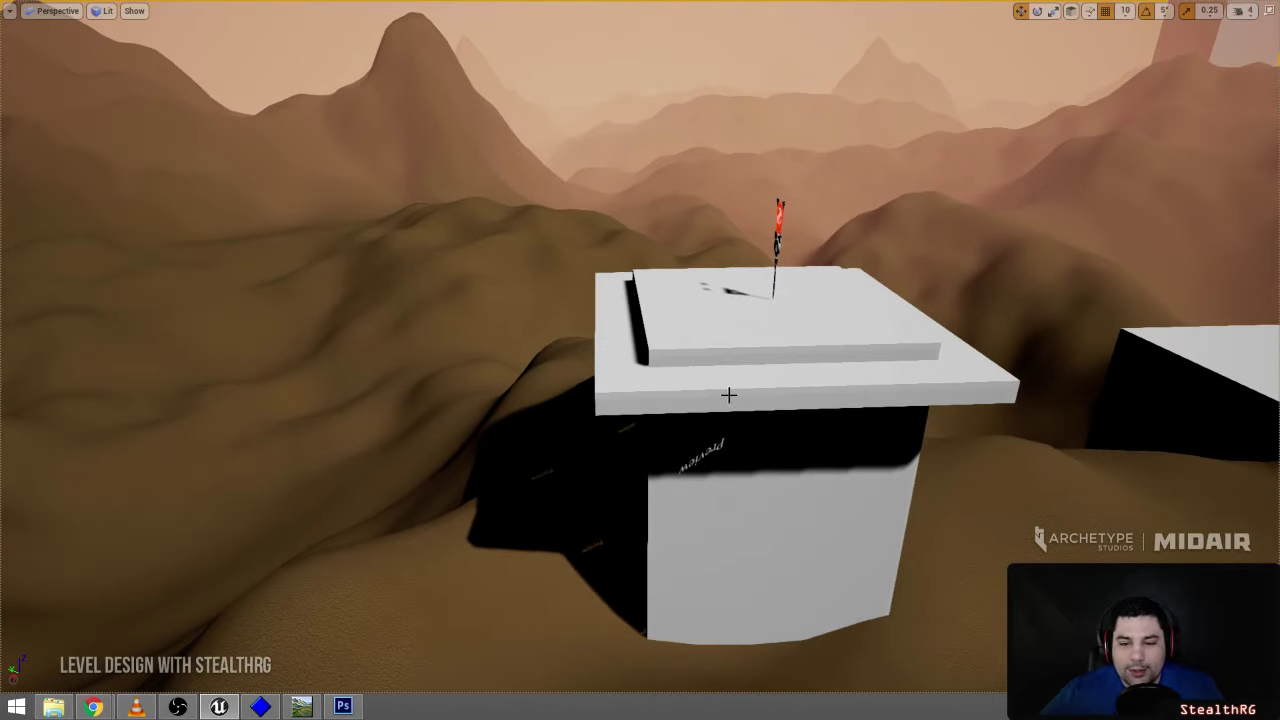
- Make a narrowed copy of the flag platform's lower slab, shift it to the platform's side edge and rotate it upright
left_click(754, 393)
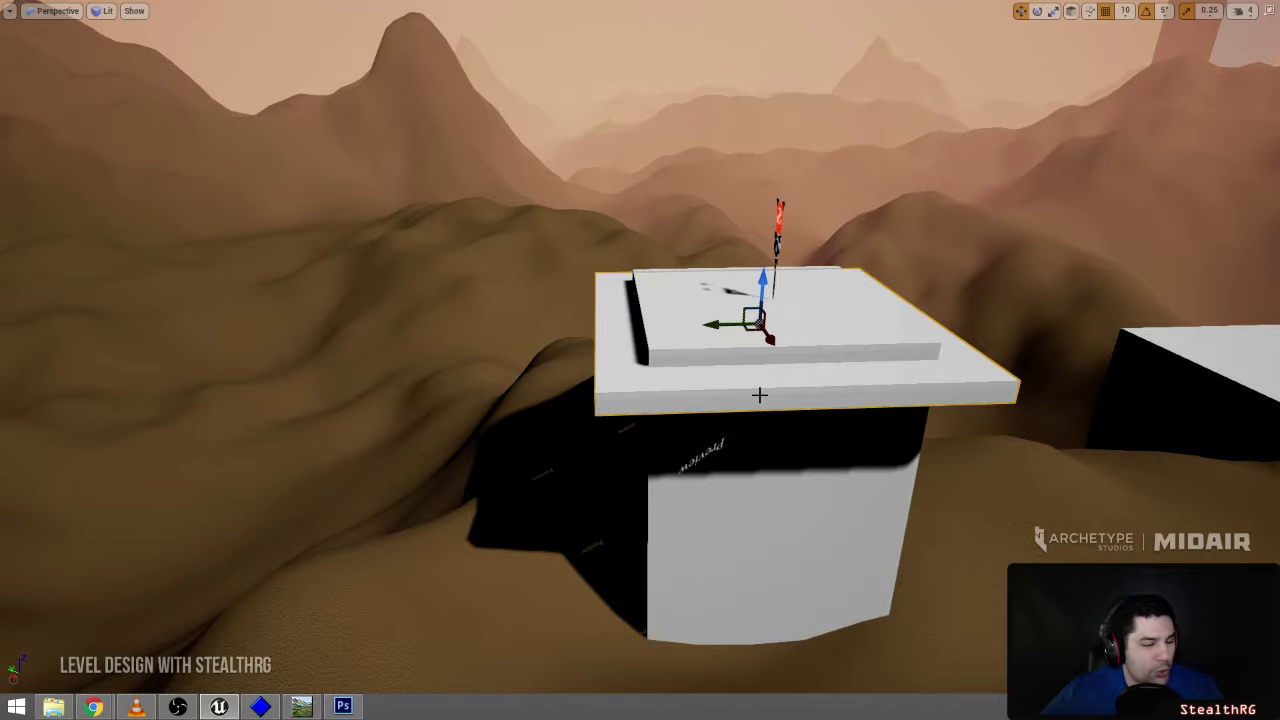
right_click_drag(760, 395, 762, 343)
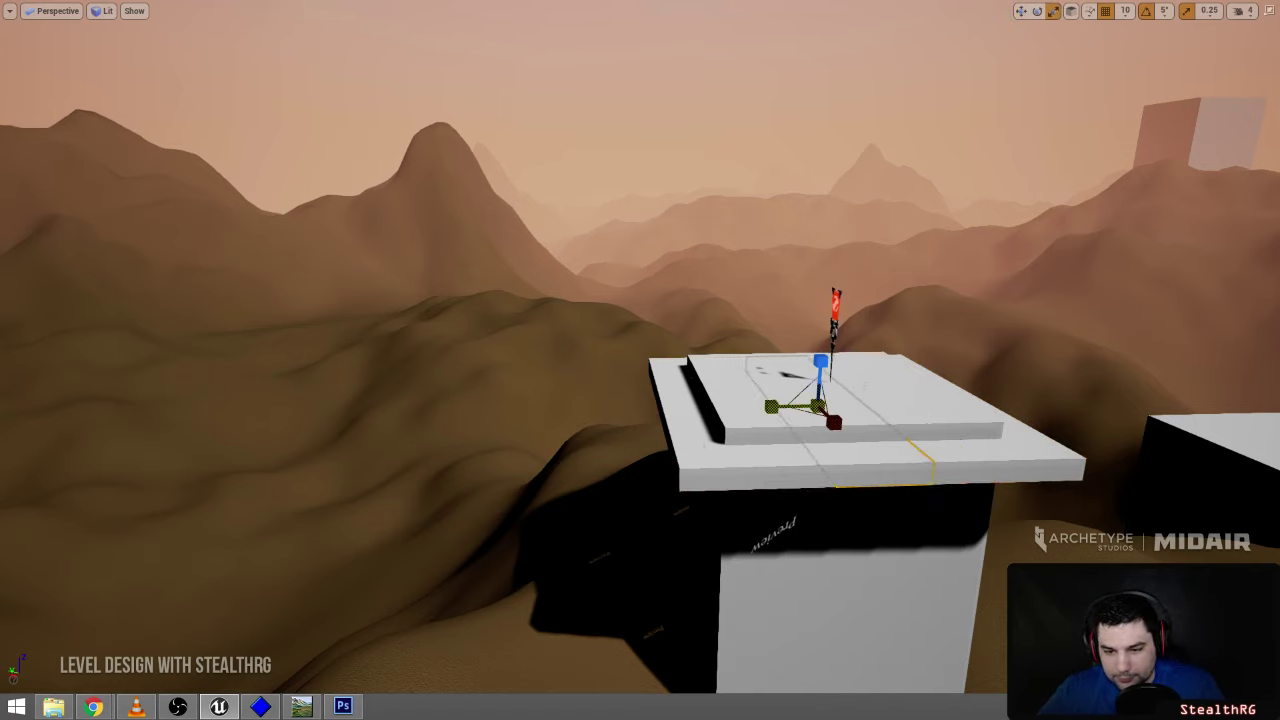
left_click_drag(649, 423, 597, 424)
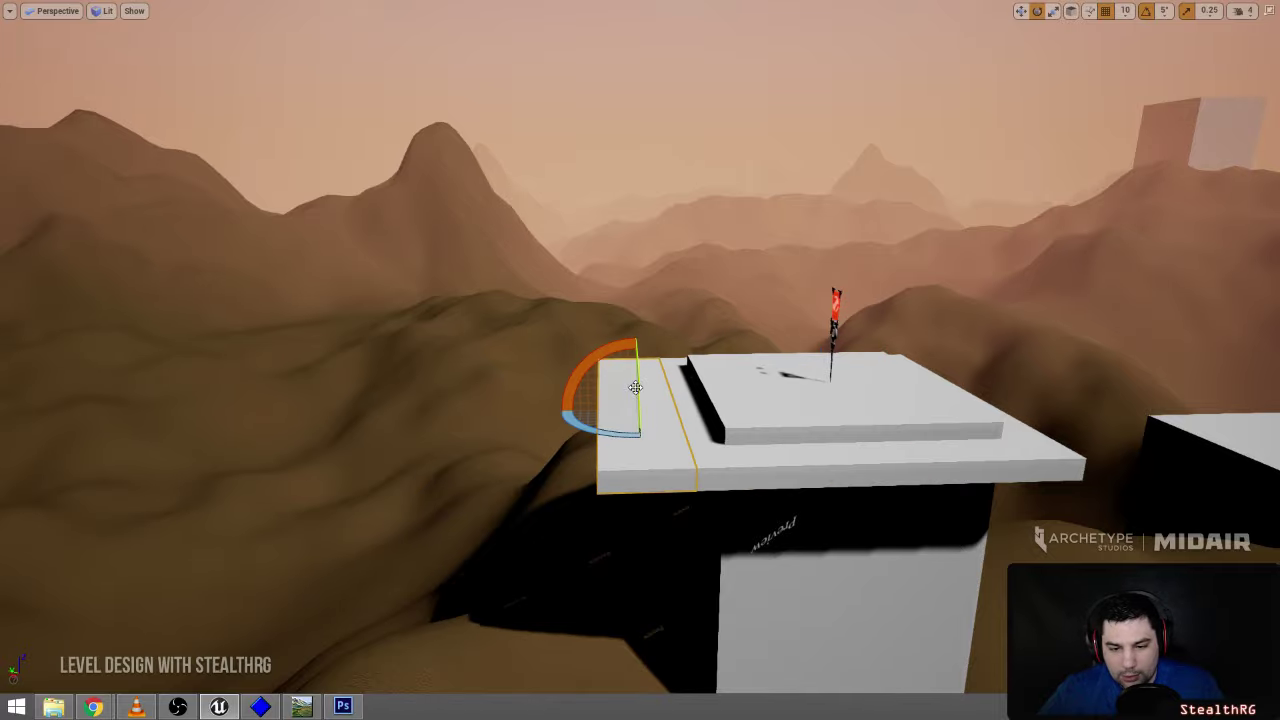
left_click_drag(634, 357, 634, 200)
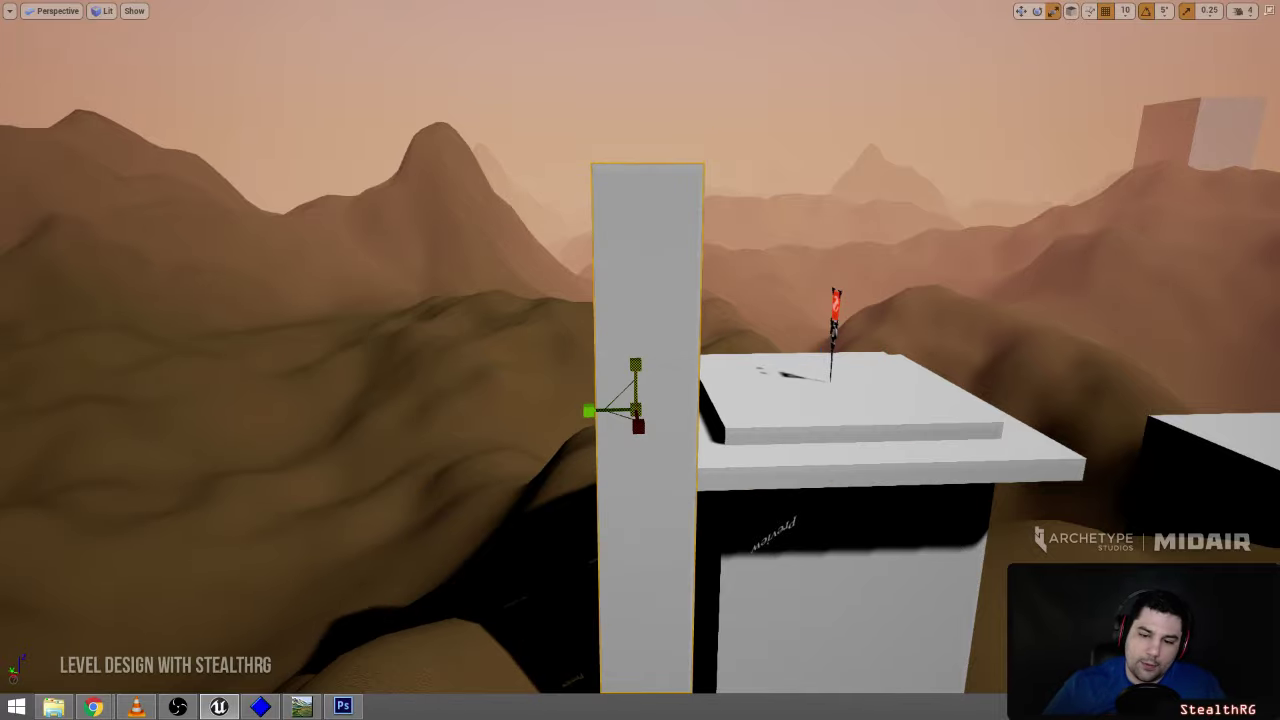
- Narrow the upright slab to about half the platform's width as a backing wall behind the flag and view it from afar
right_click_drag(944, 438, 672, 438)
key("w")
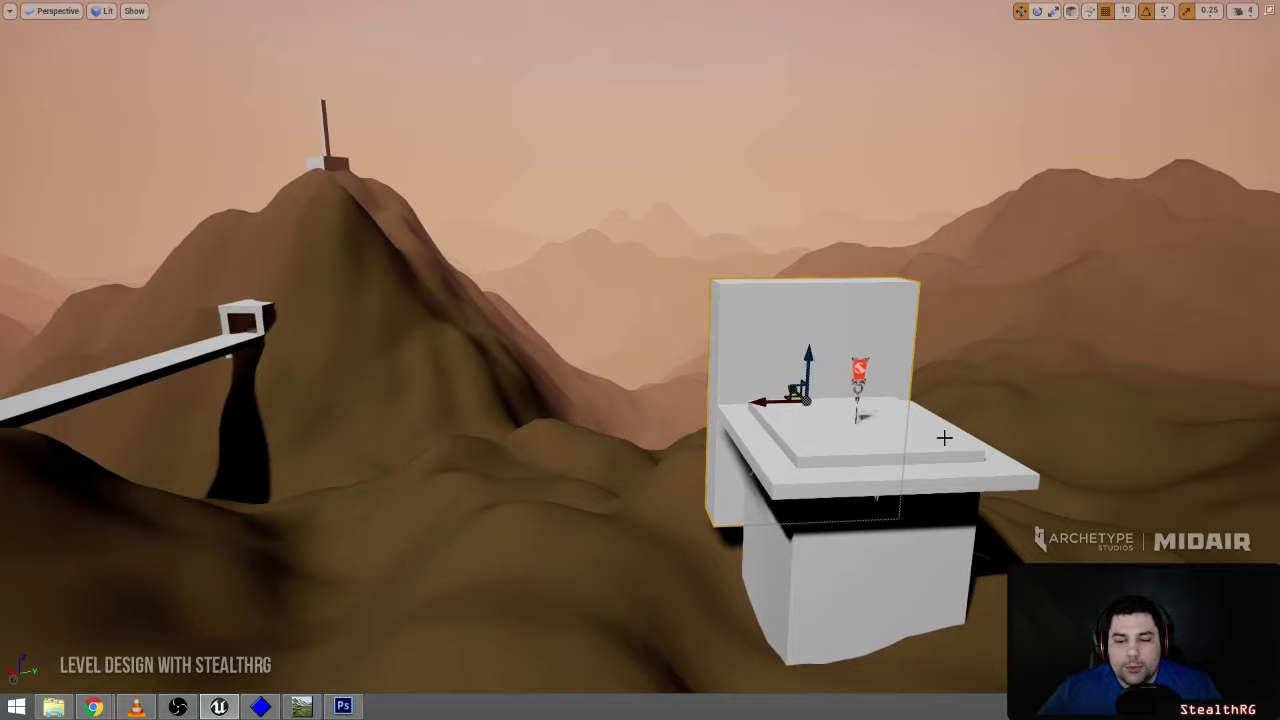
mouse_move(810, 358)
left_mouse_down()
mouse_move(811, 413)
mouse_move(806, 362)
left_mouse_up()
key("s")
right_click_drag(806, 399, 706, 432)
key("w")
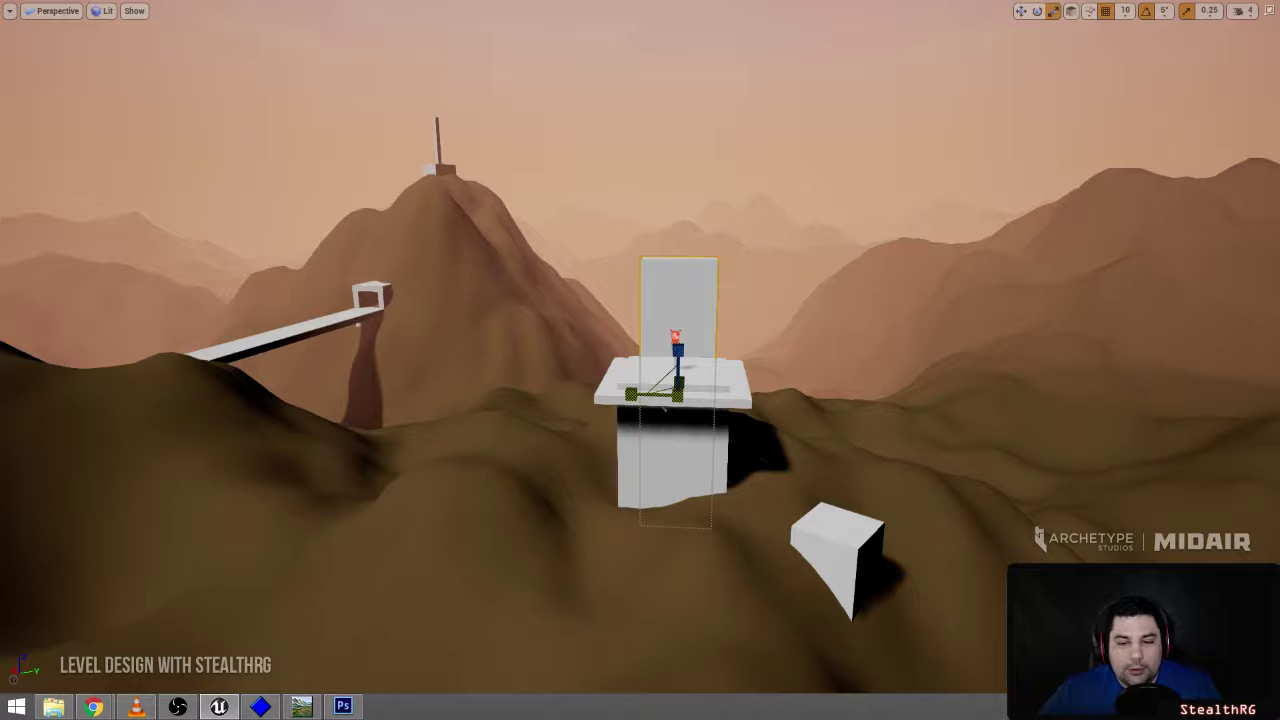
right_click_drag(736, 154, 736, 154)
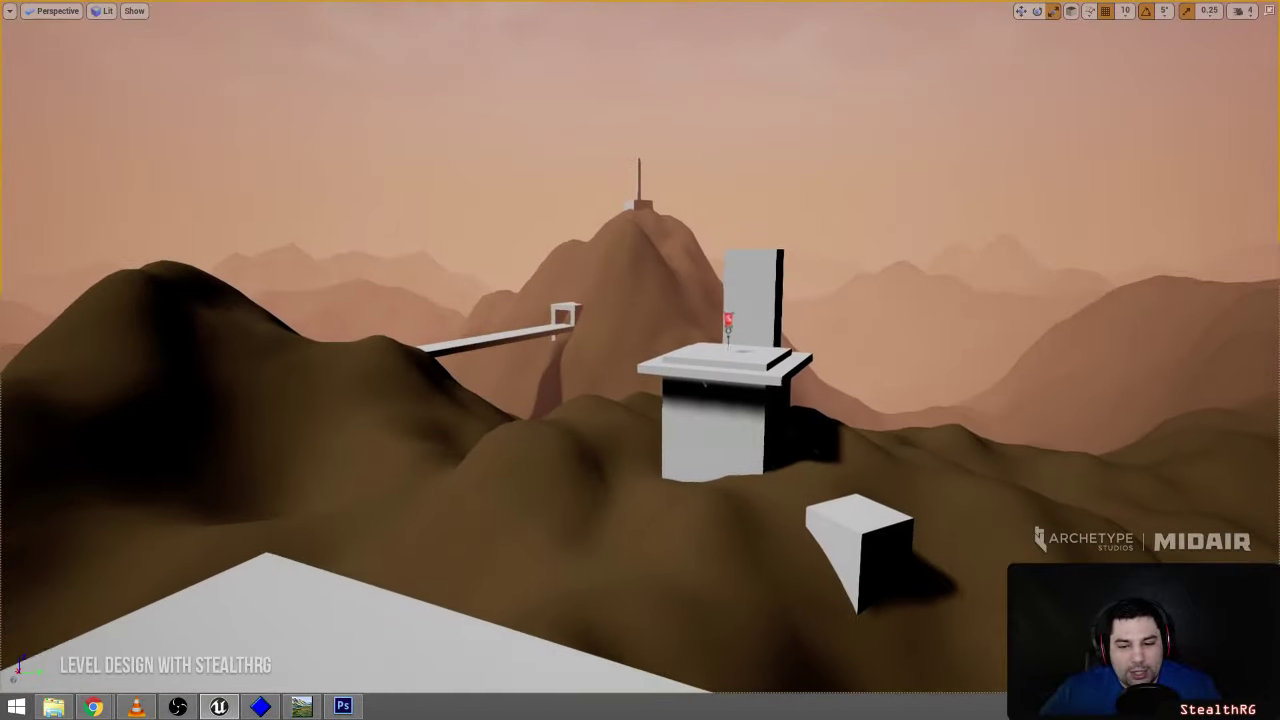
- Start a play-test and fly from the large block to the flag platform to check the new wall around the flag
key("alt+p")
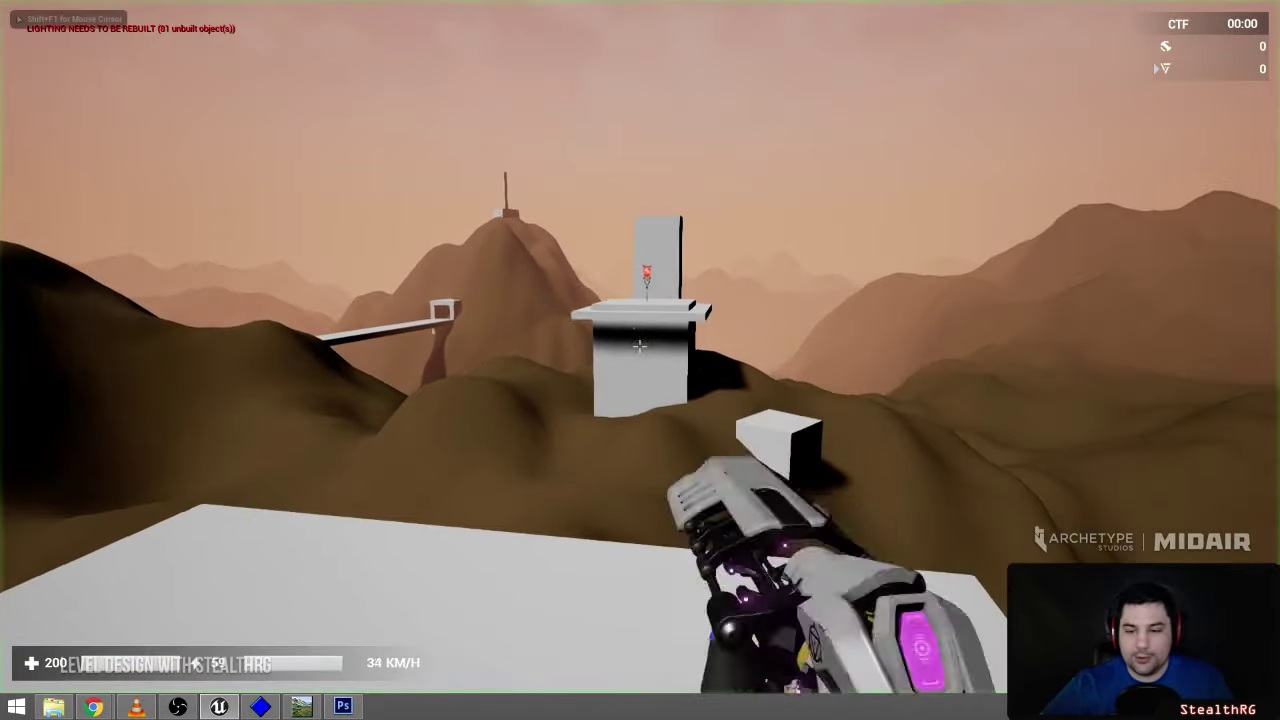
key("w")
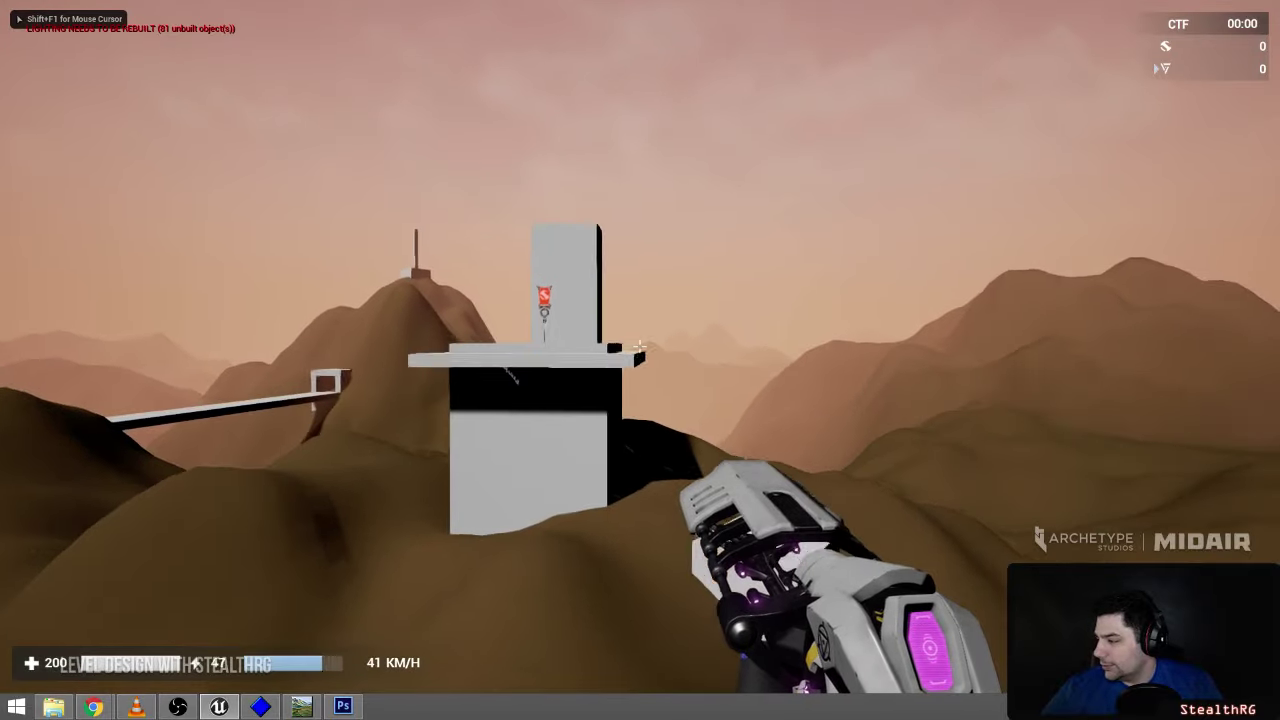
key("w")
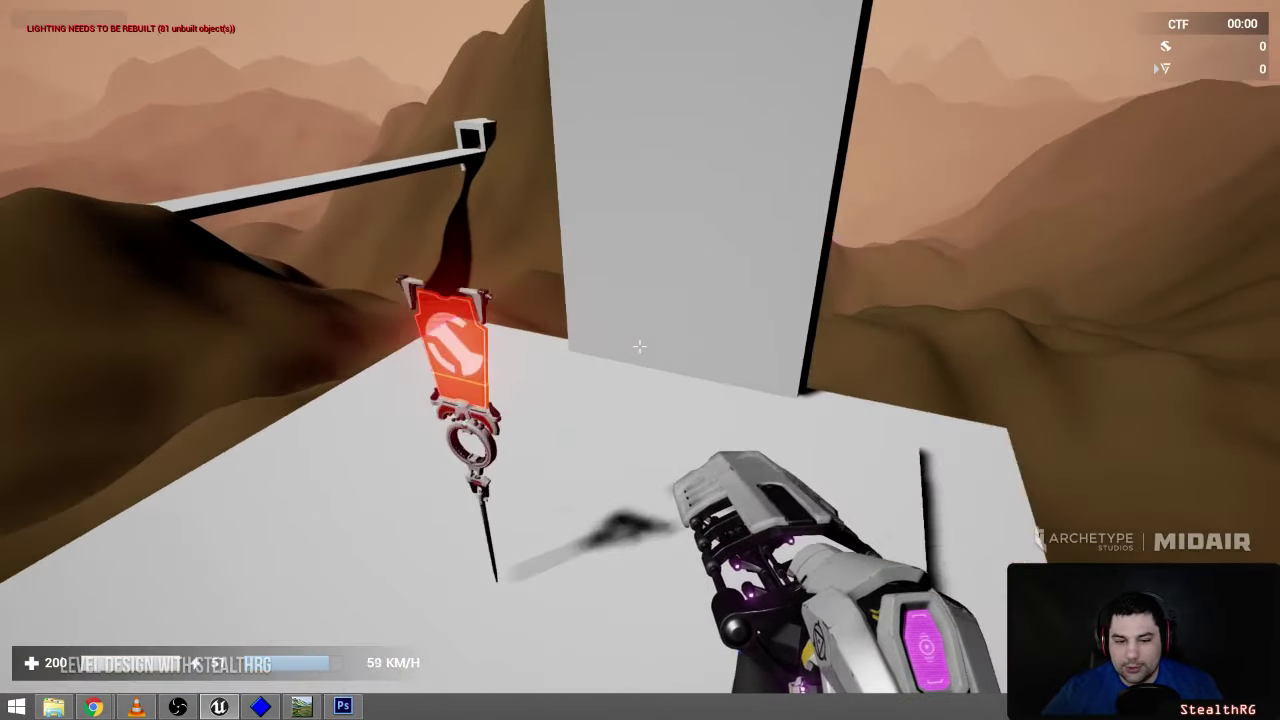
key("w")
key("s")
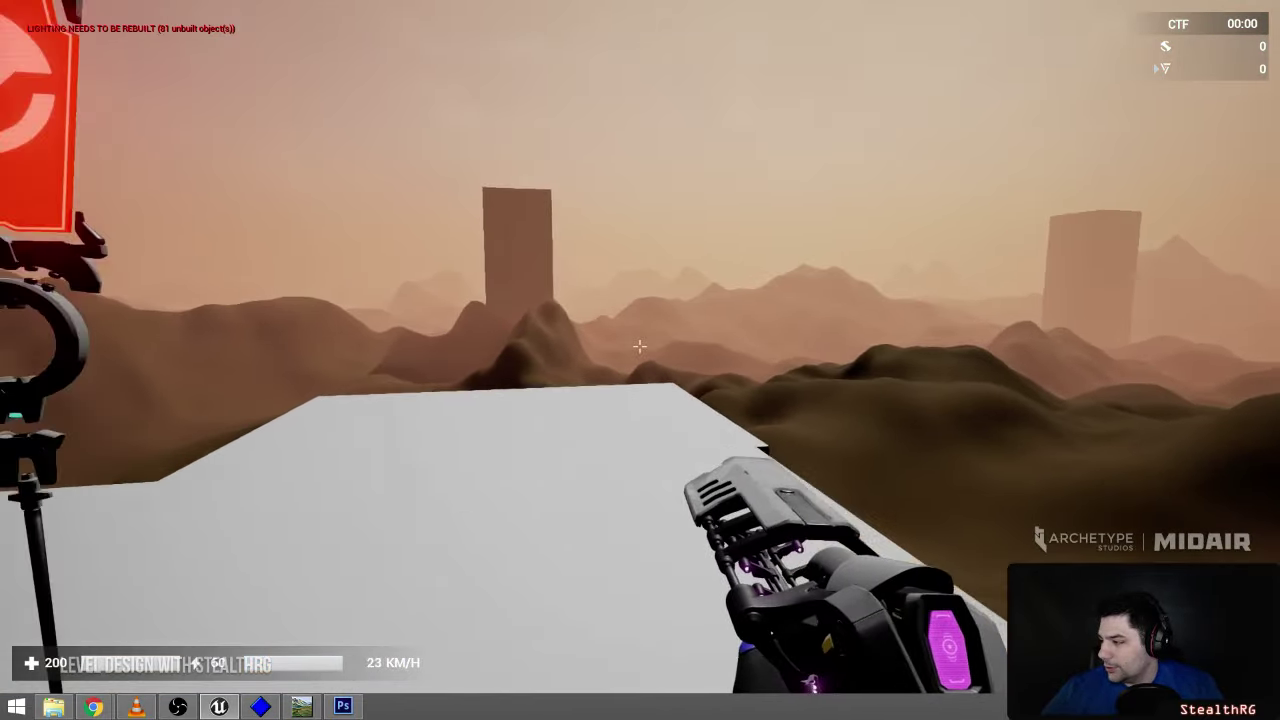
key("w")
key("s")
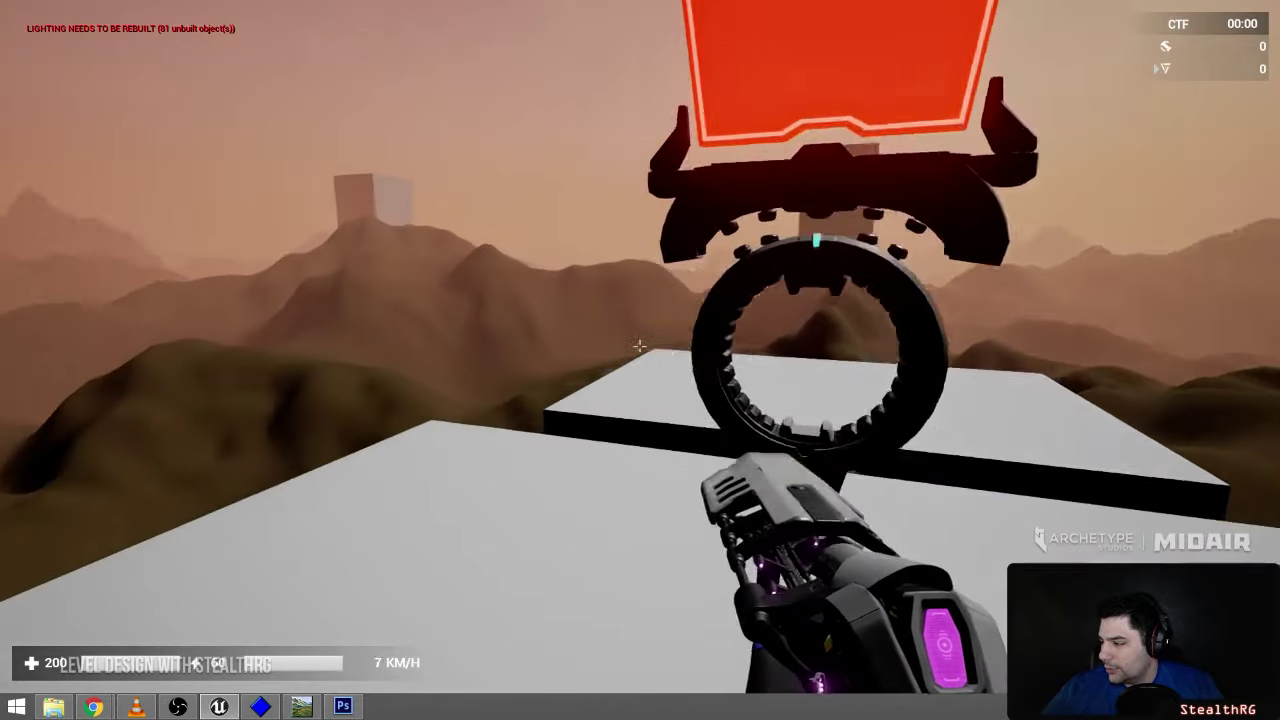
- Play-test another run past the flag and its backing wall, returning to the large block
key("w")
key("w")
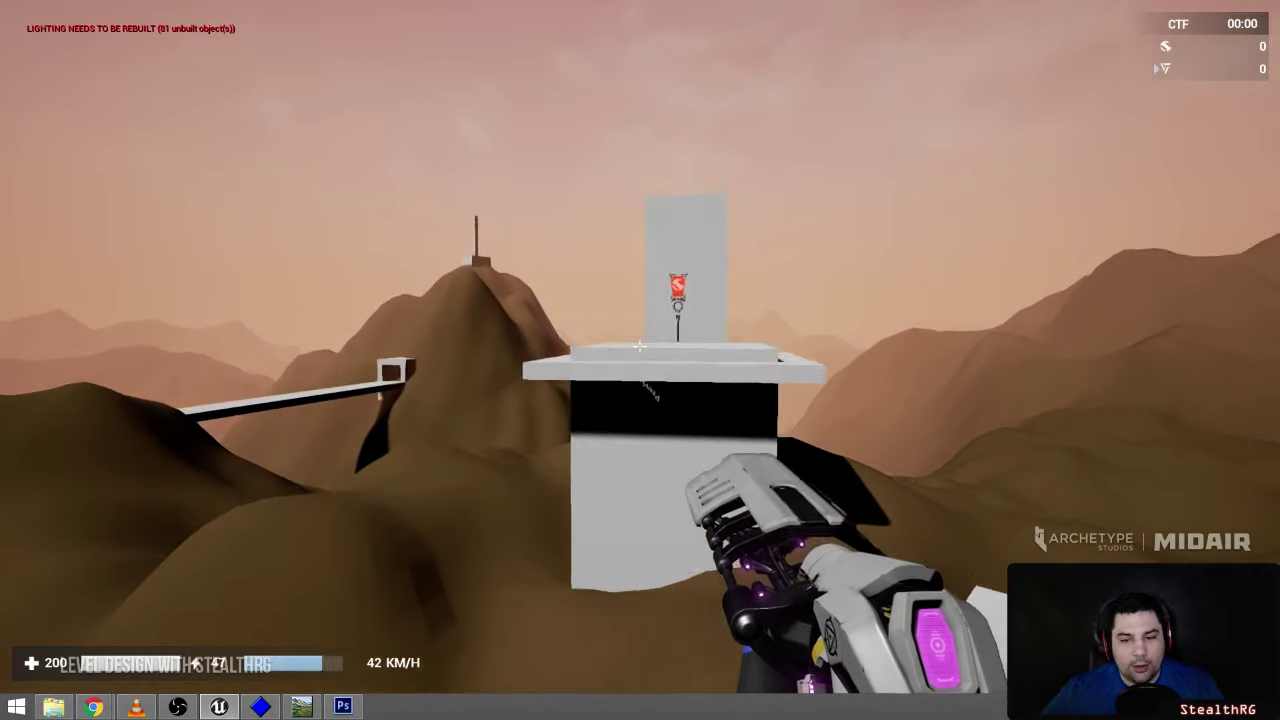
key("w")
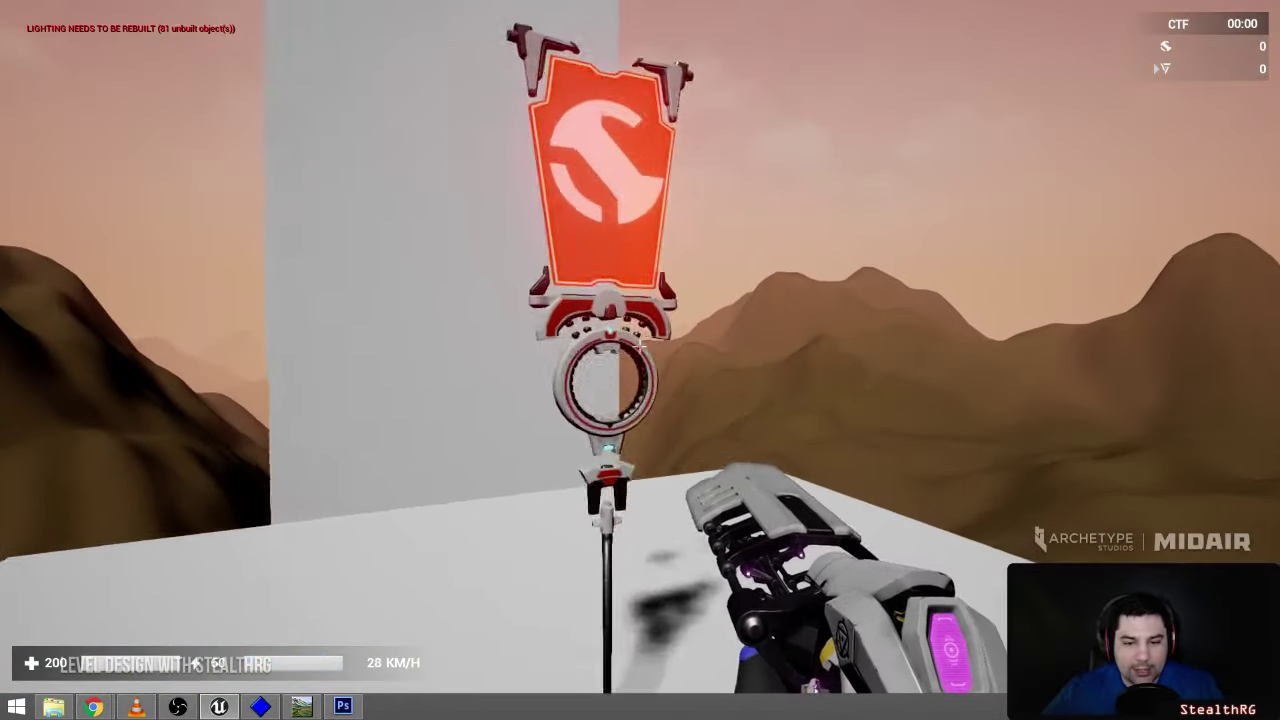
key("w")
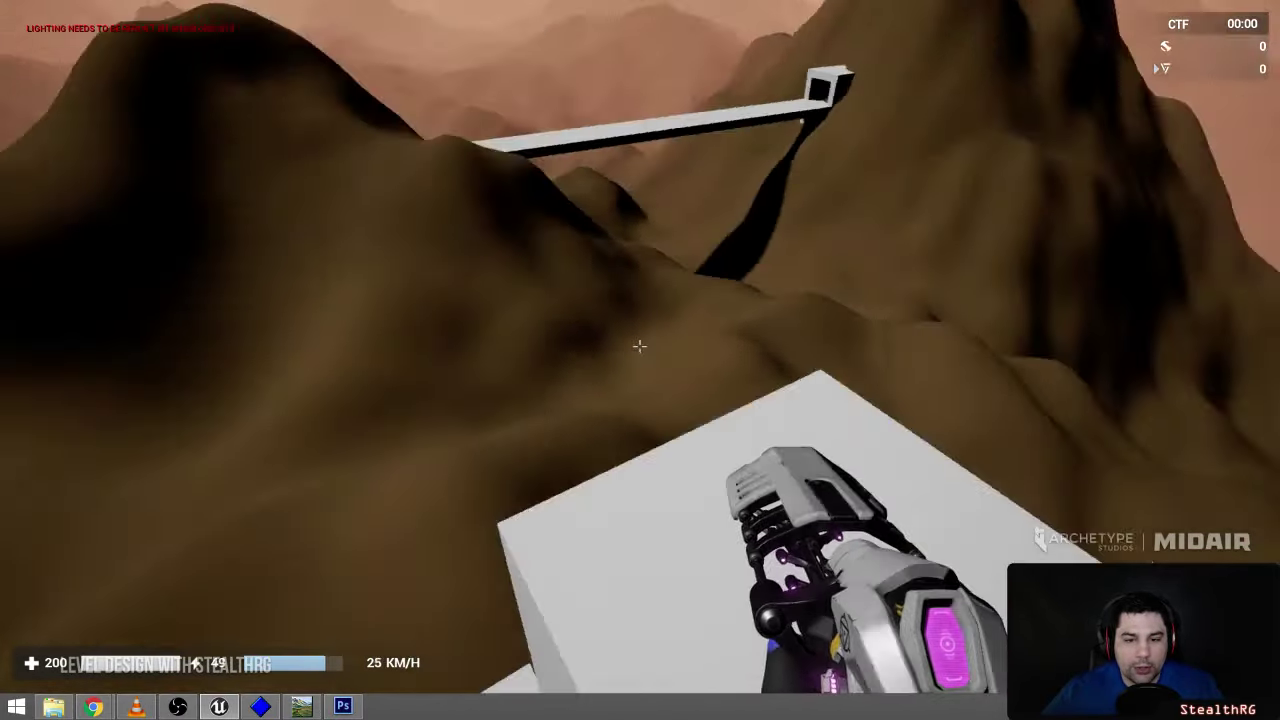
key("w")
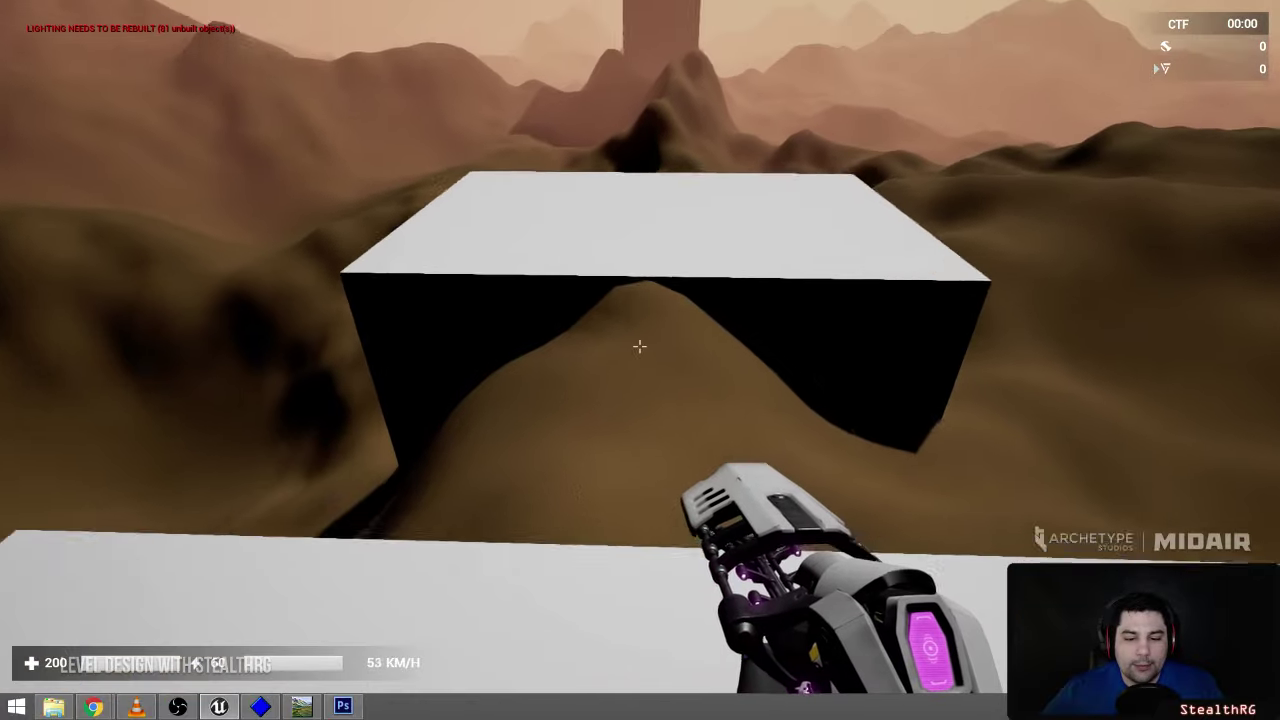
key("w")
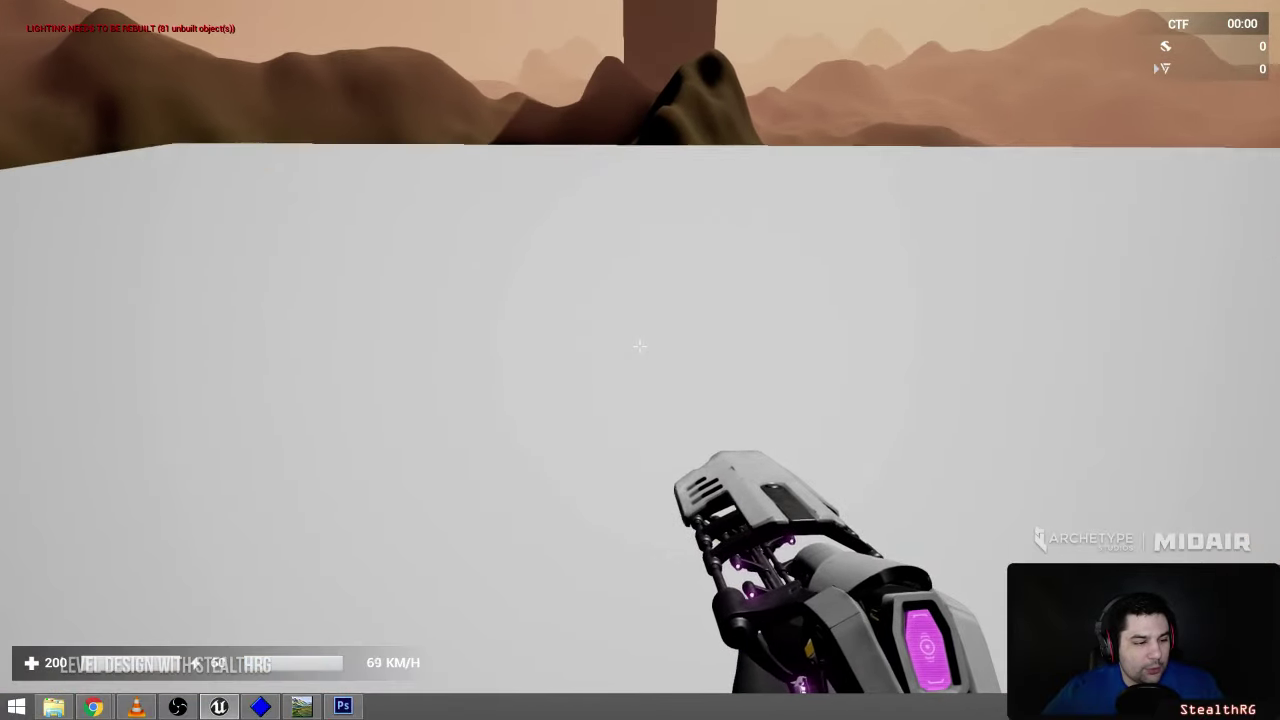
- Fly from the large block over the flag and land on top of the backing wall
key("w")
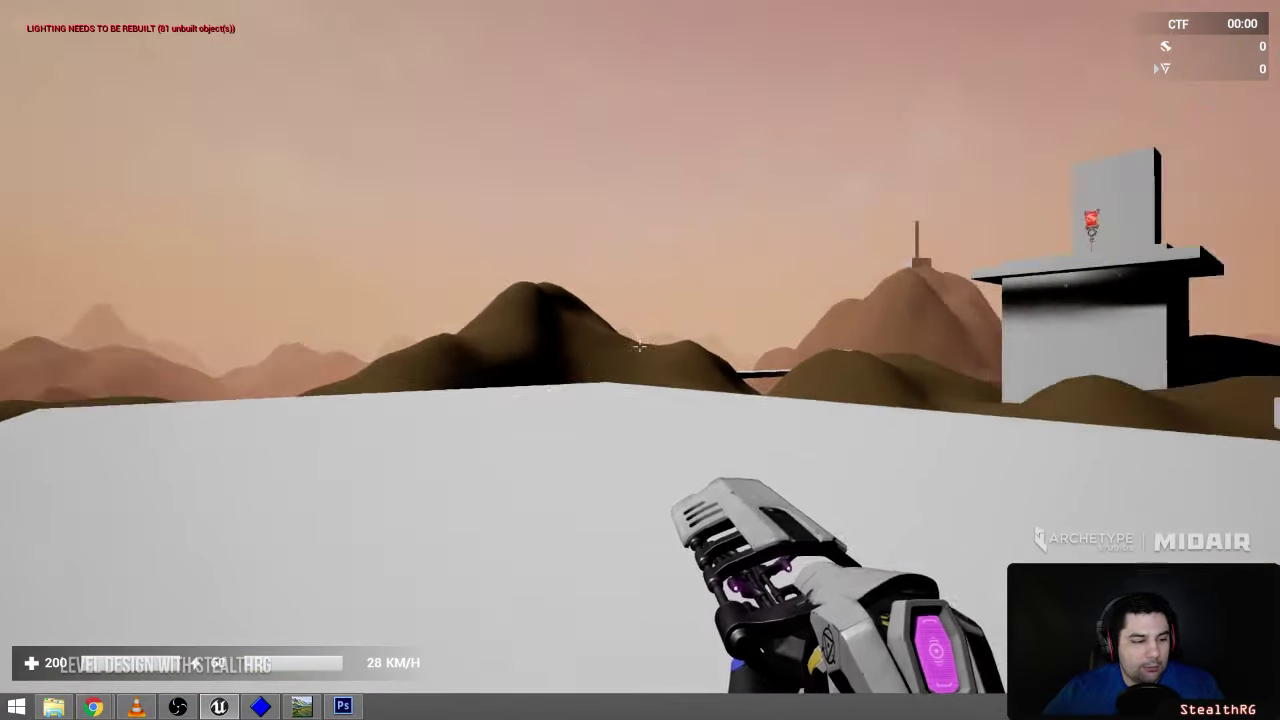
key("w")
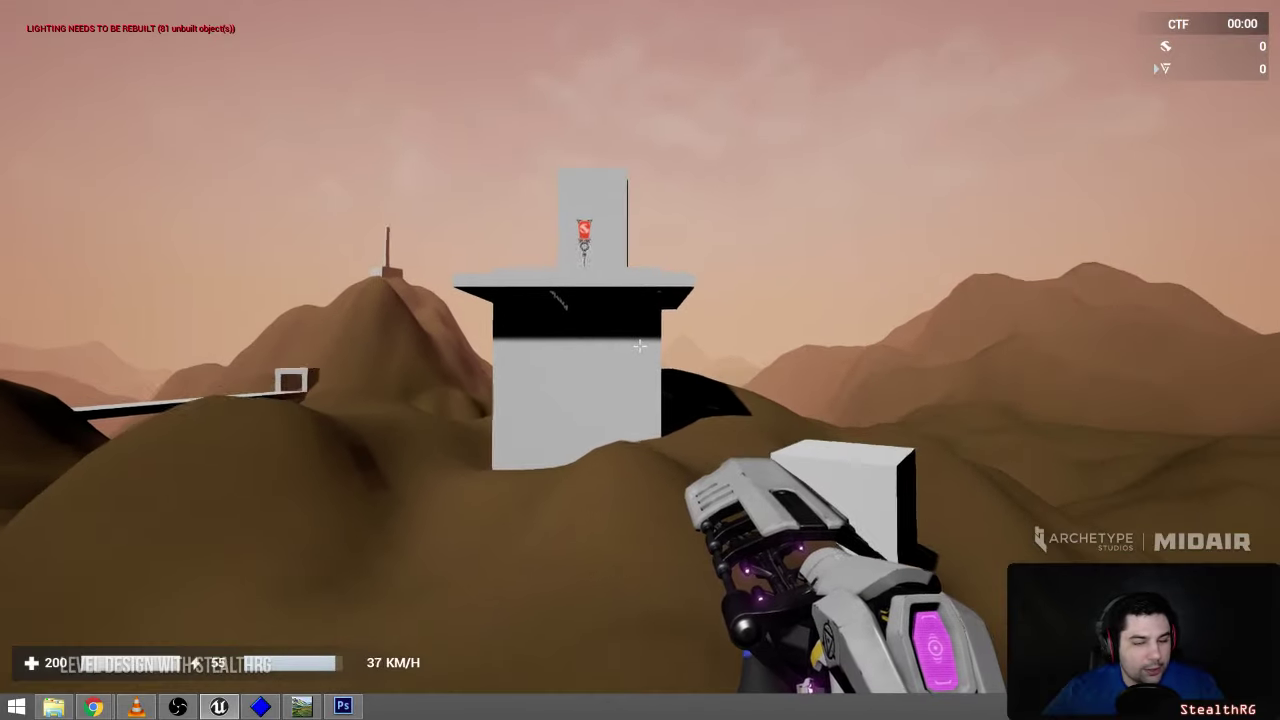
key("w")
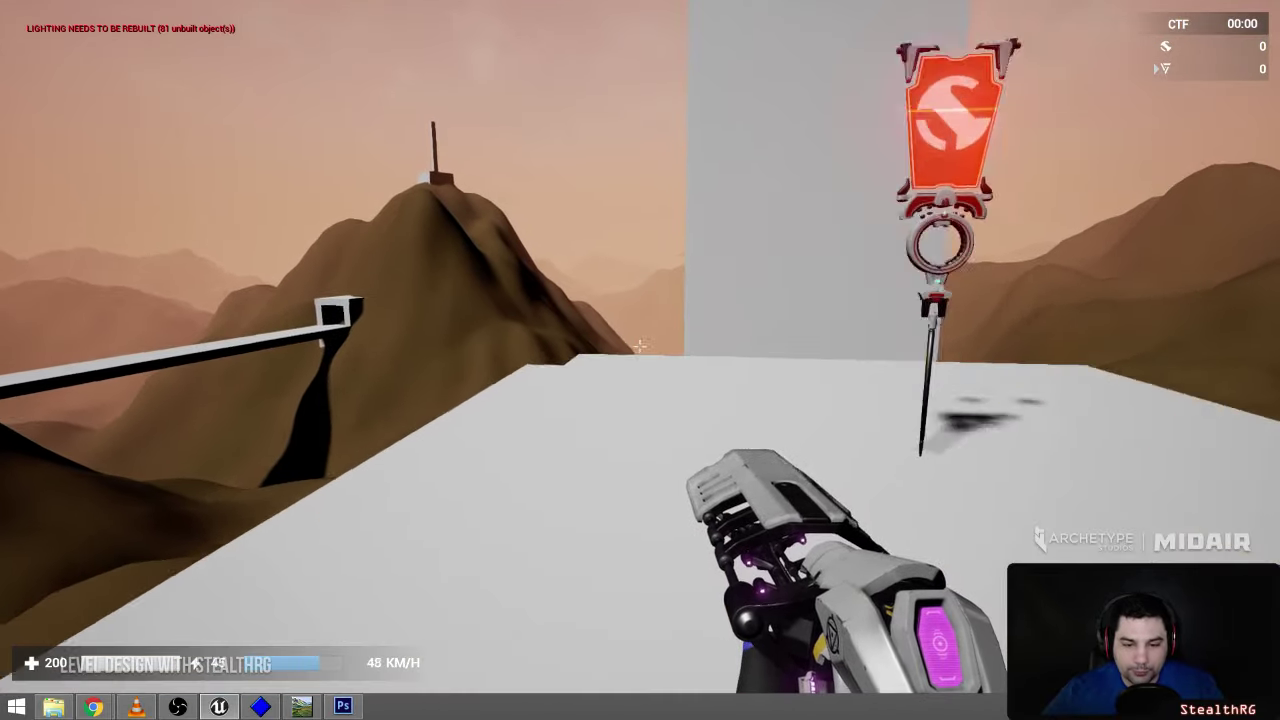
key("w")
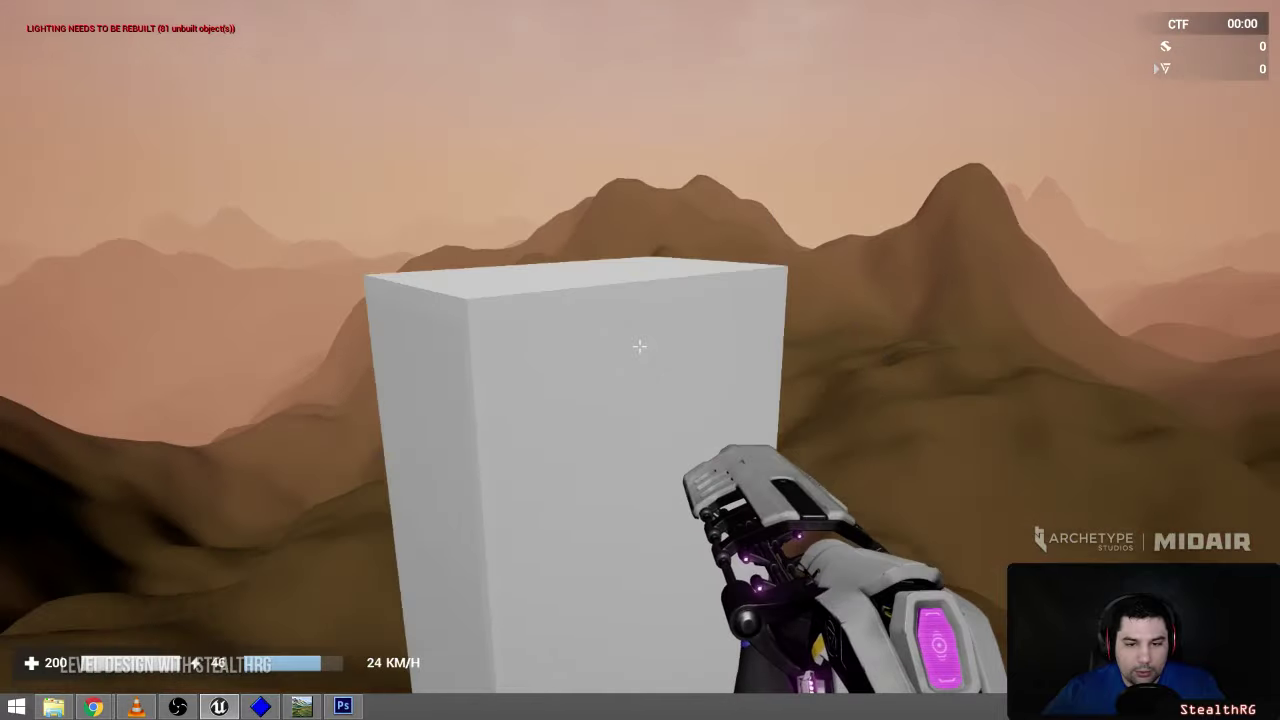
- Play-test an escape route from the wall's top over the large block into the shadowed valley and look back at the base
key("w")
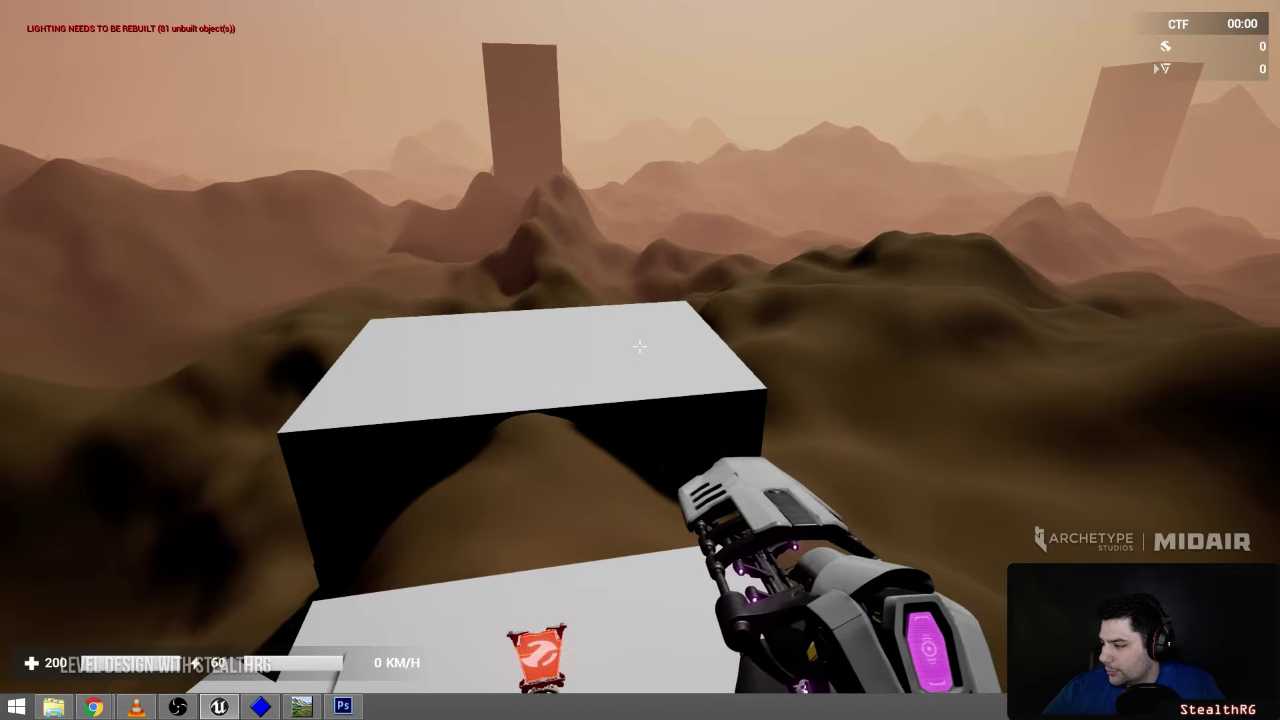
key("w")
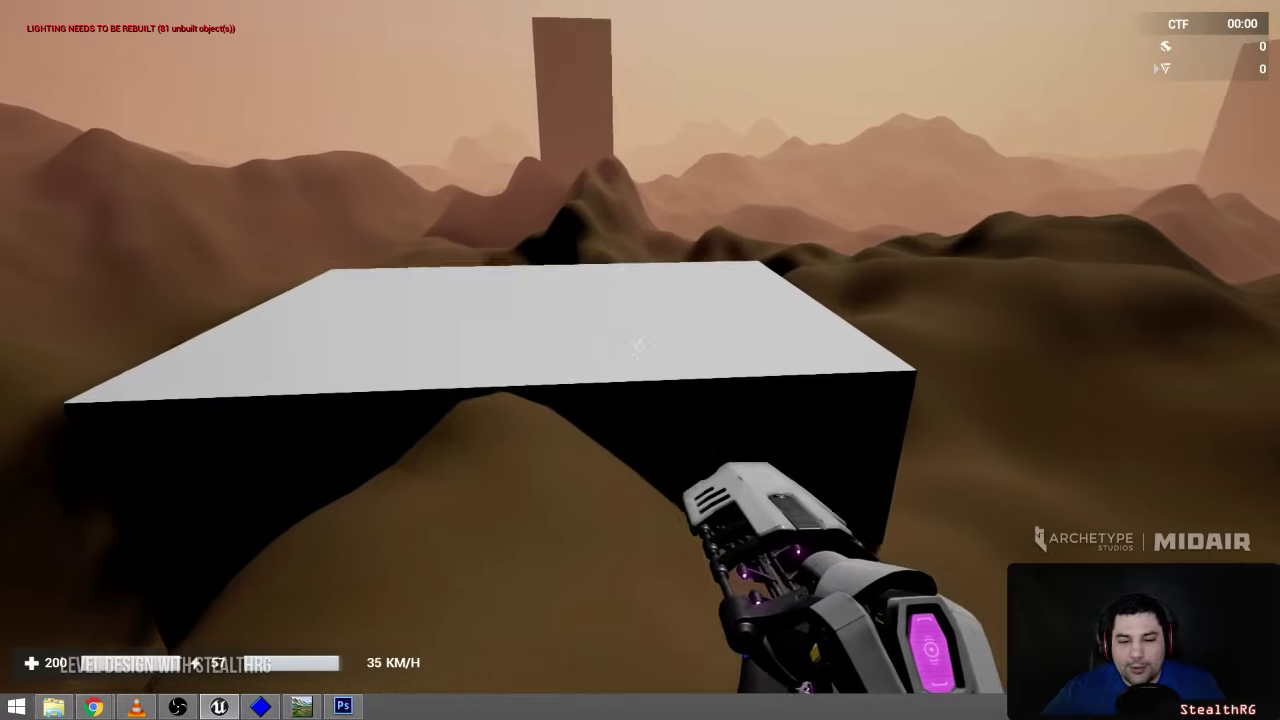
key("w")
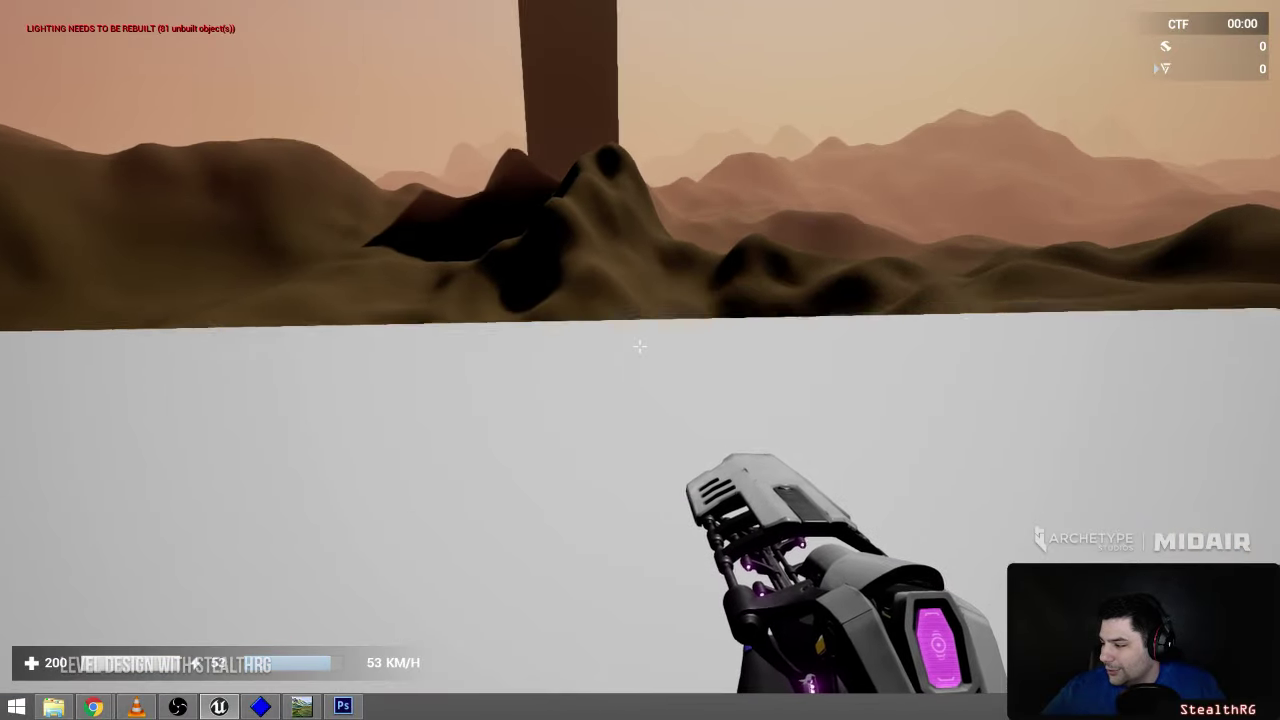
key("w")
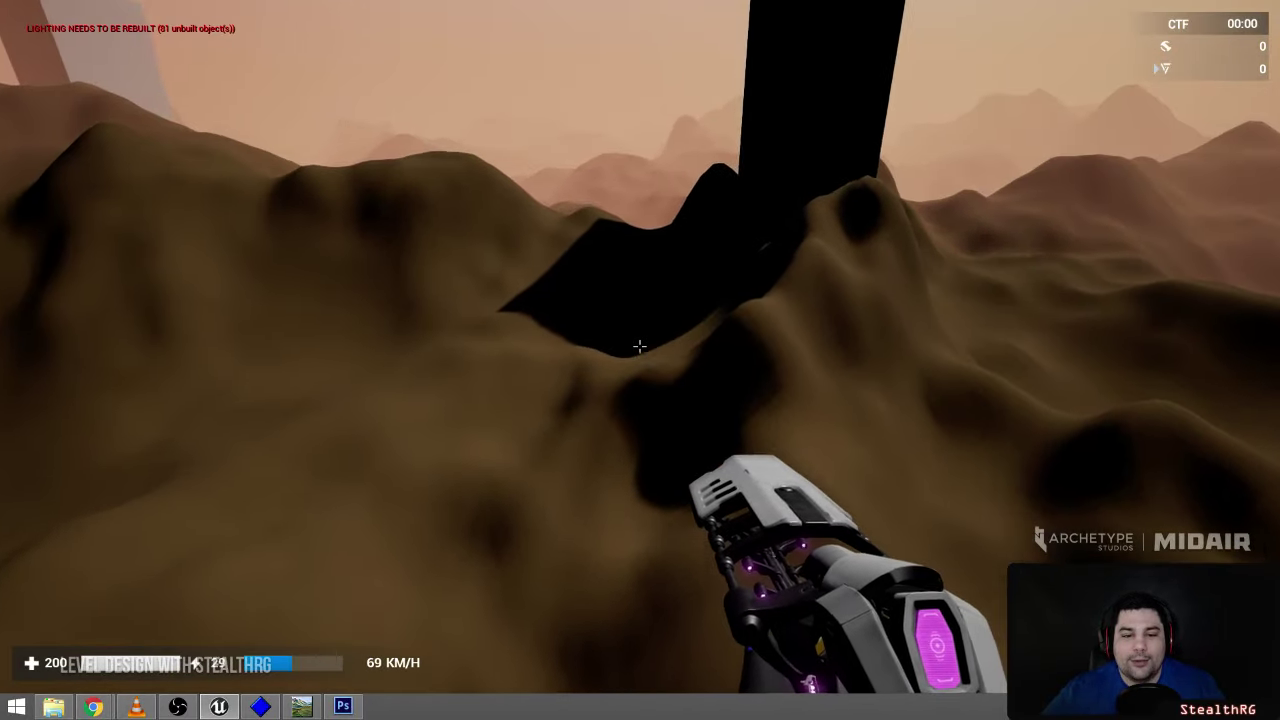
key("w")
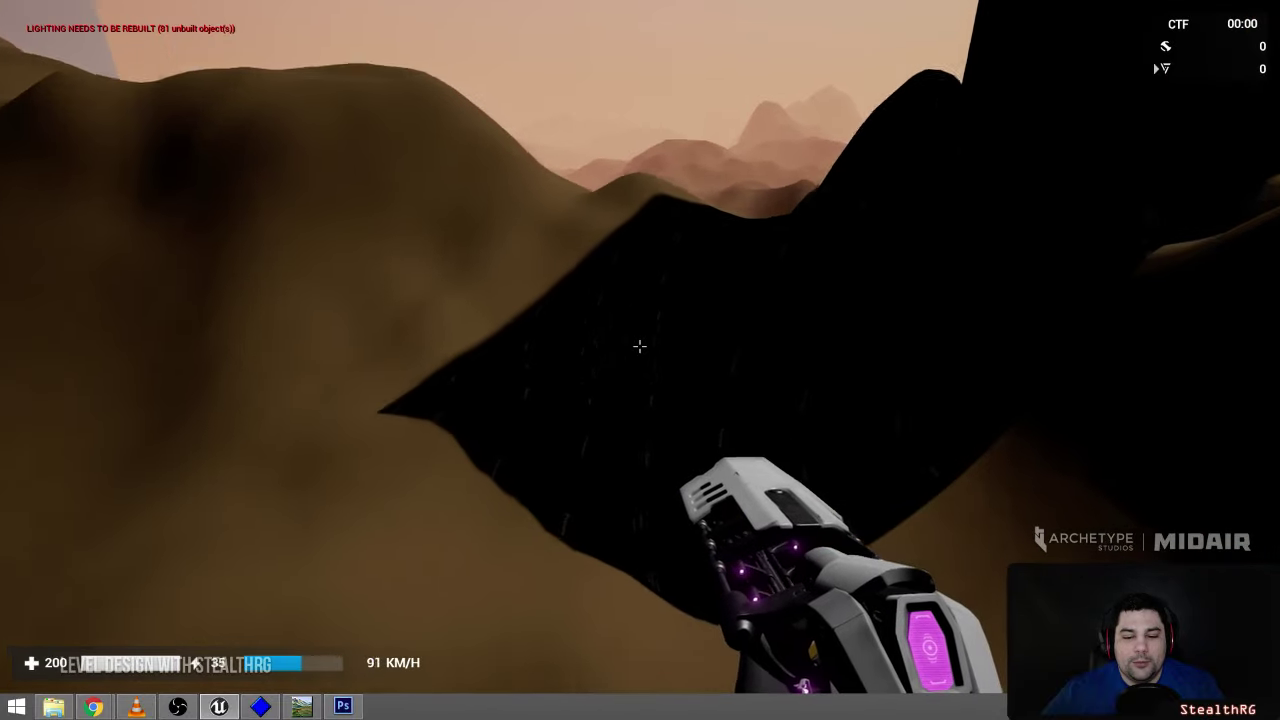
key("w")
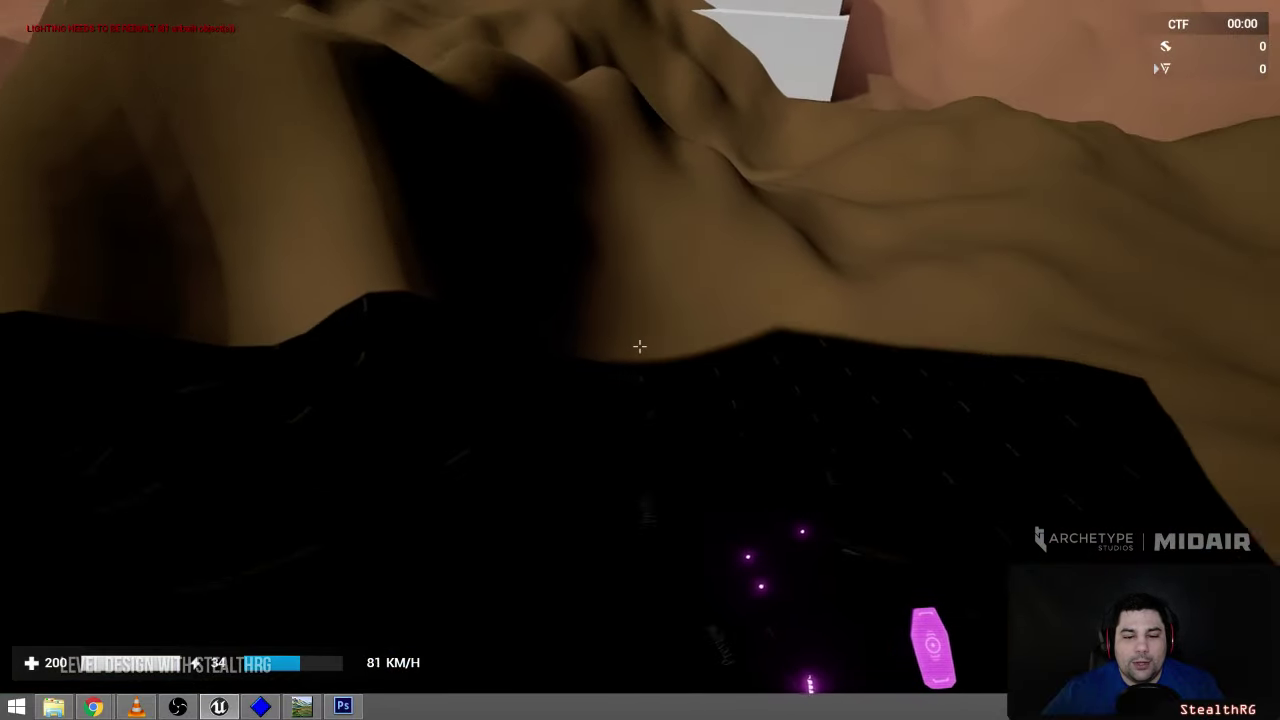
key("w")
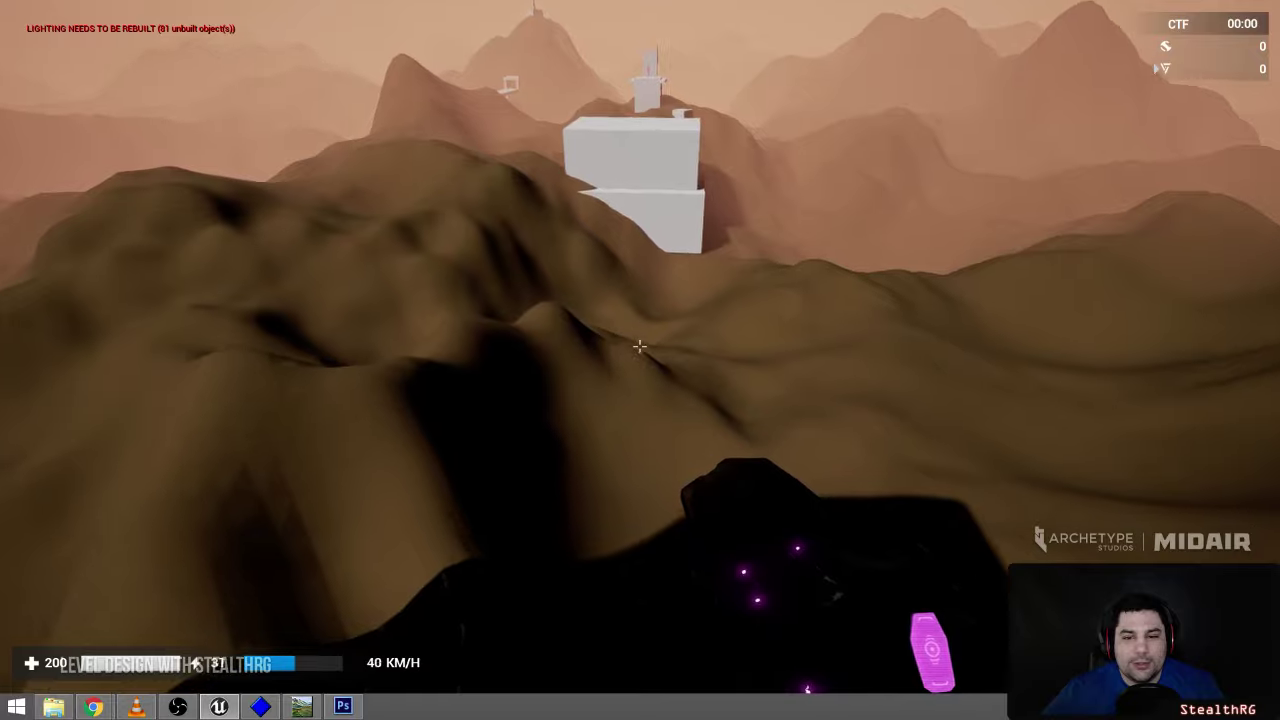
- Play-test another run over the flag platform and out into the valley beyond the large block, ending the play-test
key("w")
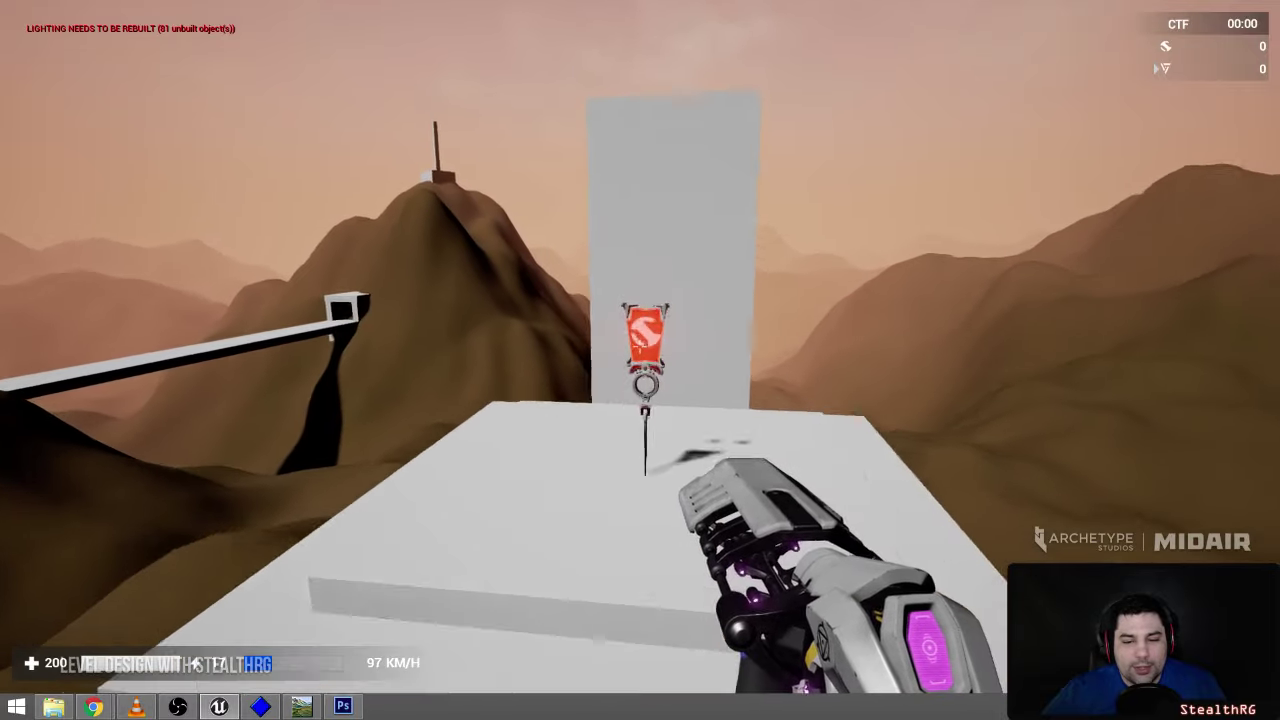
left_click(640, 346)
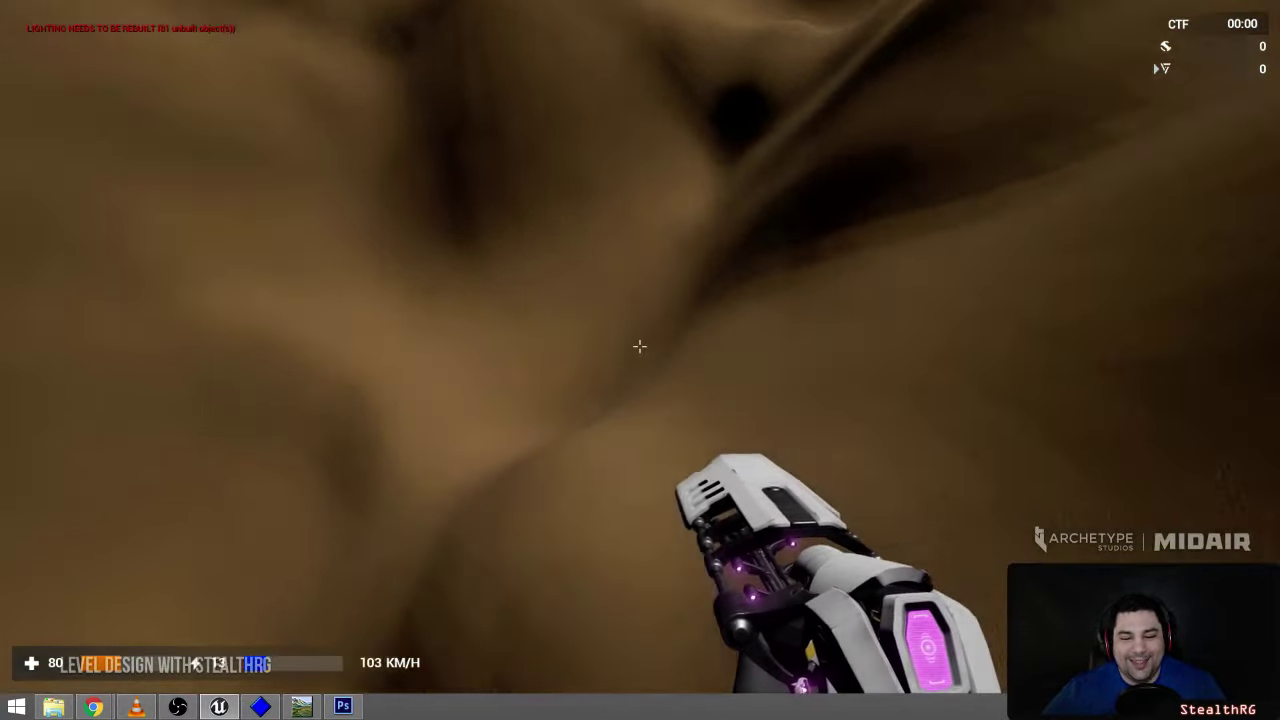
right_click(640, 346)
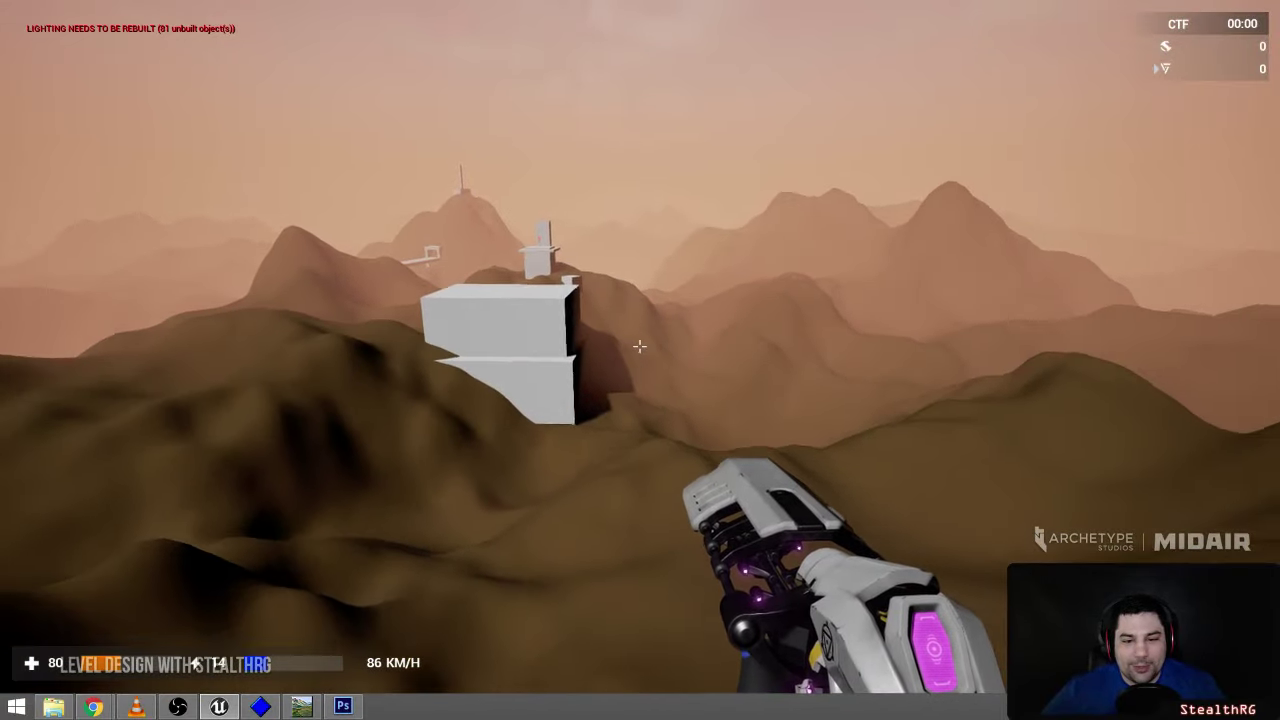
key("Escape")
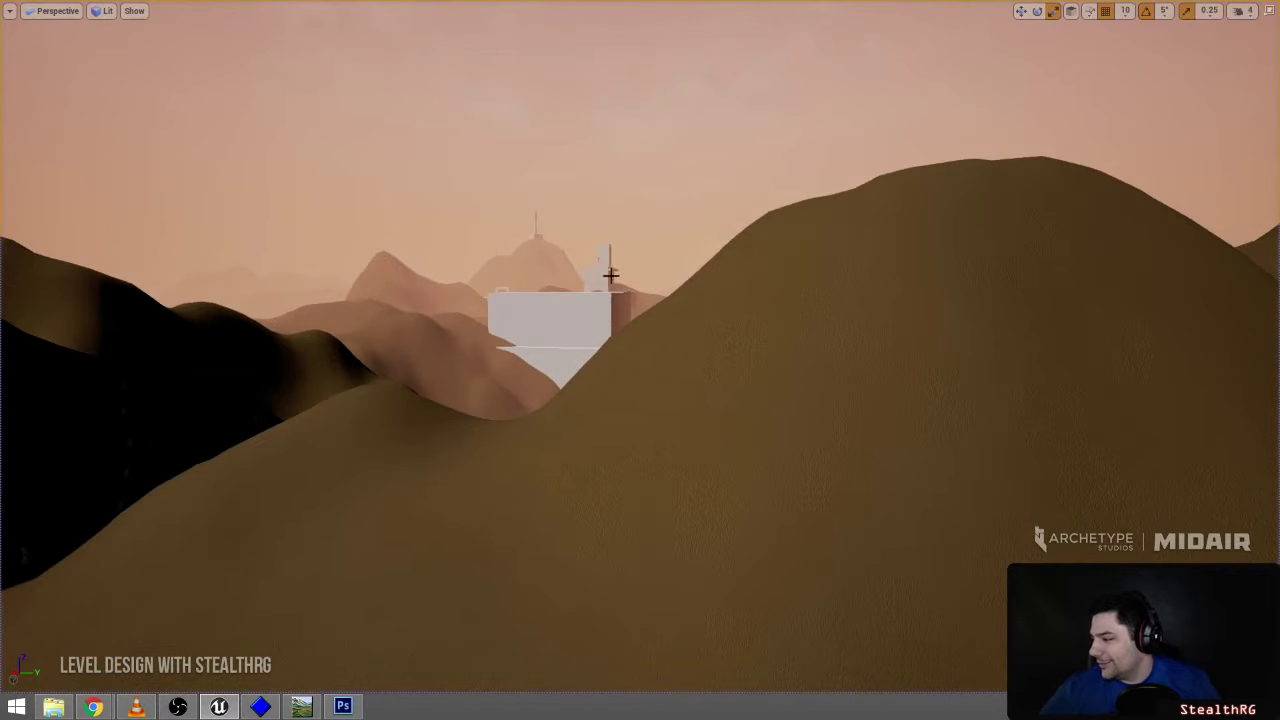
- Examine the base layout from the air, with the large block in front and the flag stand and bridge behind
key("w")
mouse_move(898, 312)
right_mouse_down()
mouse_move(862, 290)
mouse_move(864, 250)
mouse_move(830, 312)
mouse_move(878, 300)
right_mouse_up()
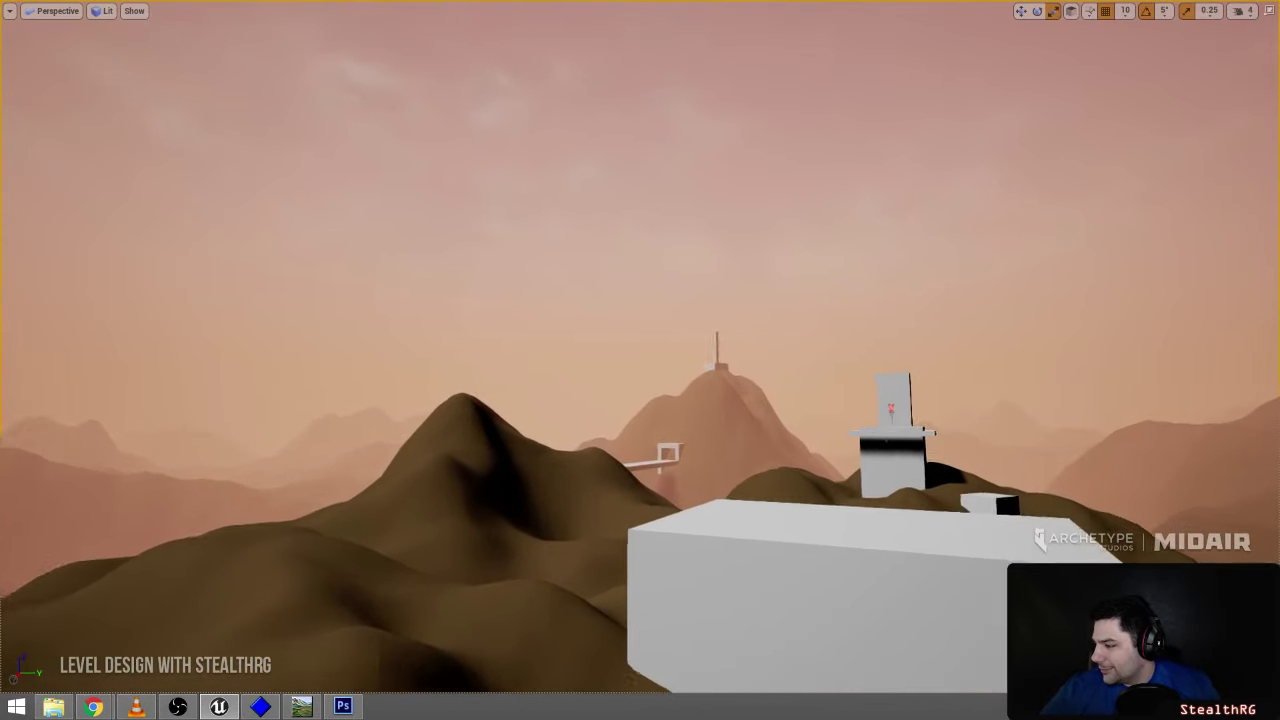
right_click_drag(878, 300, 902, 314)
right_click_drag(772, 346, 780, 346)
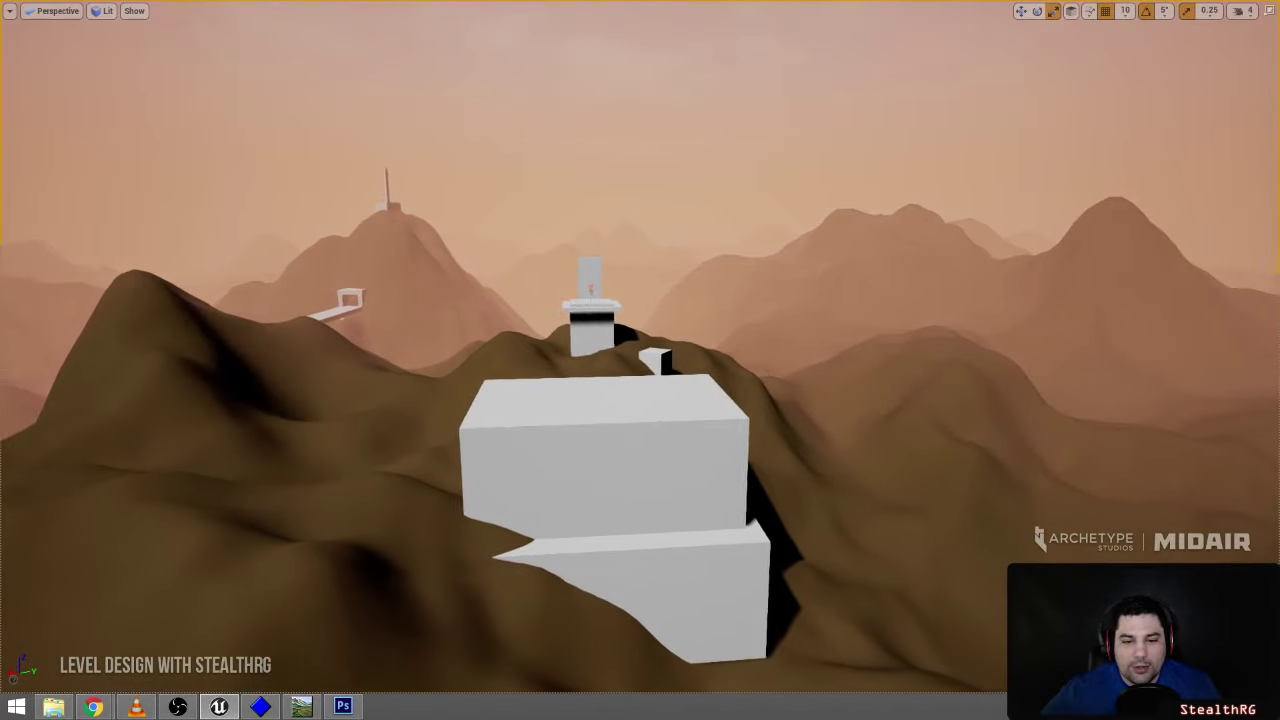